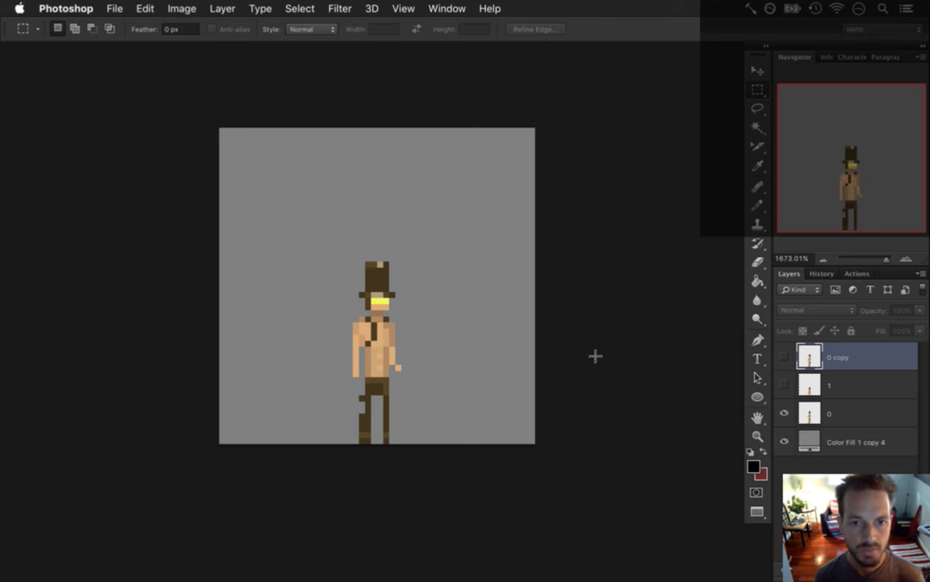
# Switch to Xcode and run the Songbringer project to view the character in the game.
pyautogui.press('super+Tab')
pyautogui.press('super+Tab')
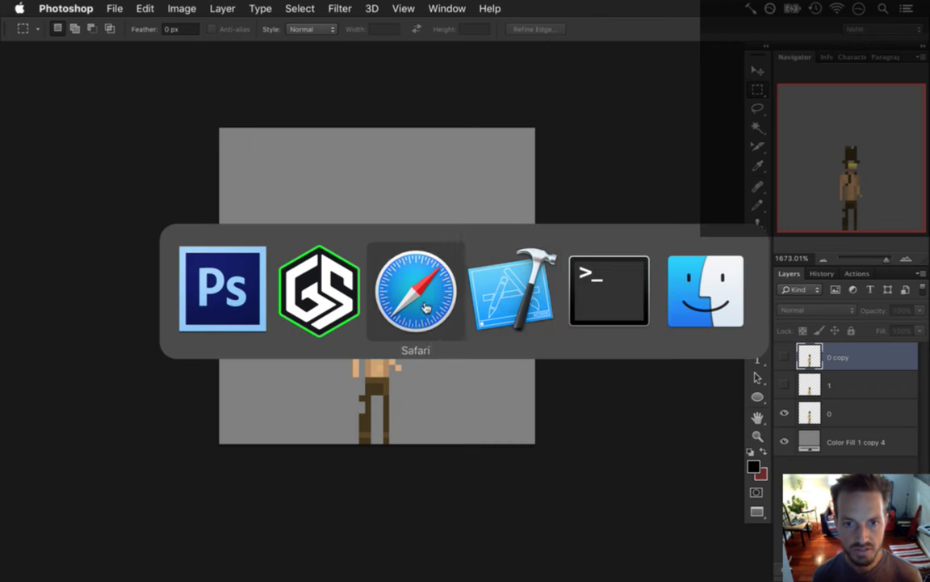
pyautogui.press('super+r')
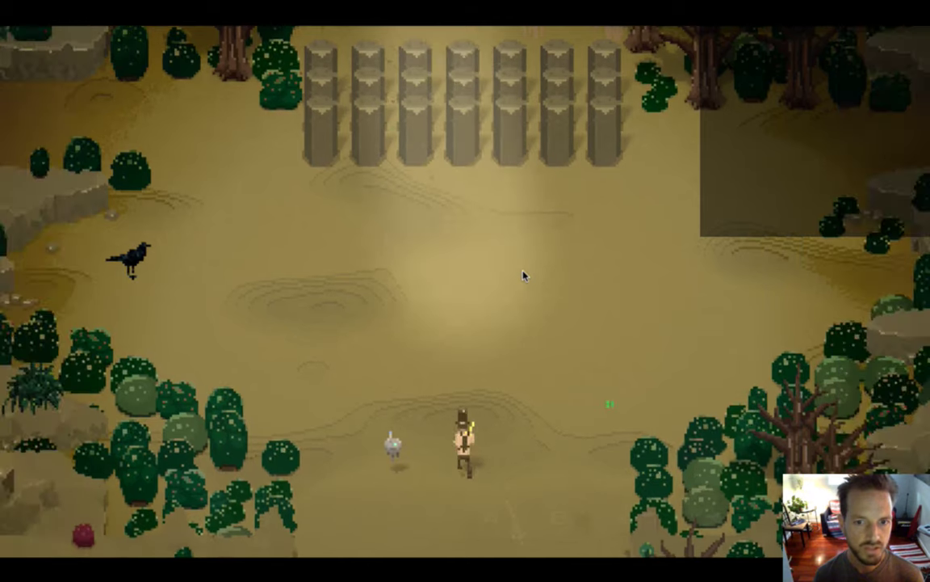
# Walk the game character from the stone-pillar clearing down and left to the area with the statue pond.
pyautogui.press('Up')
pyautogui.press('Right')
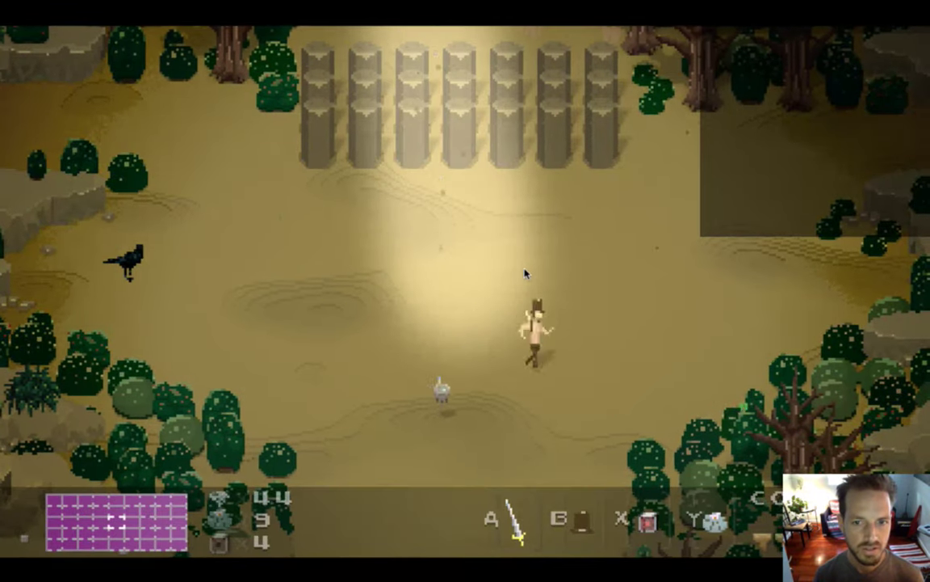
pyautogui.press('Down')
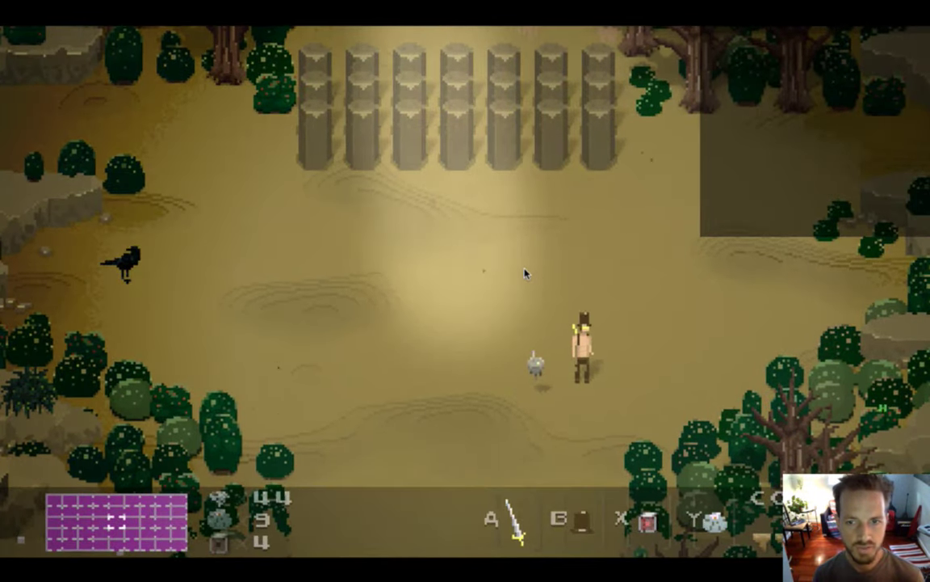
pyautogui.press('Down')
pyautogui.press('Down')
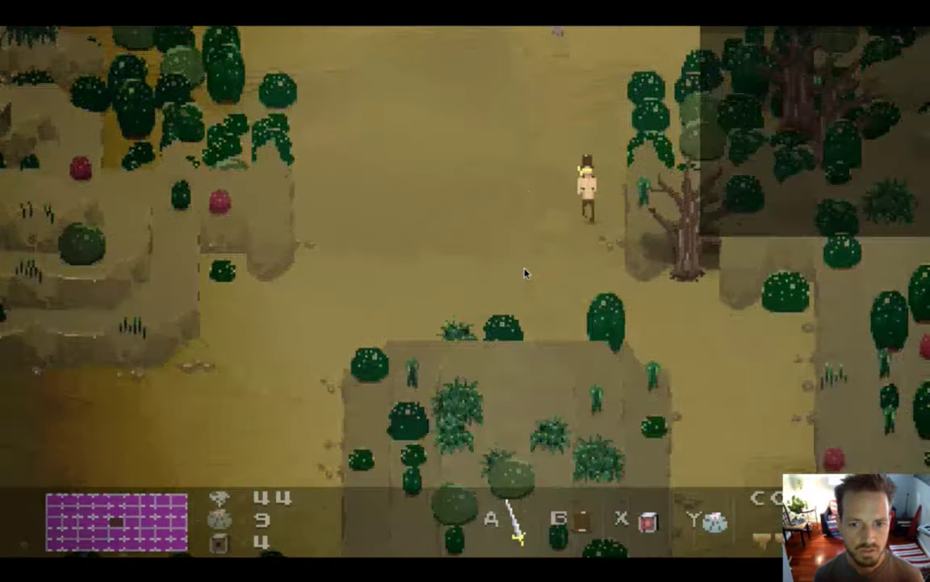
pyautogui.press('Left')
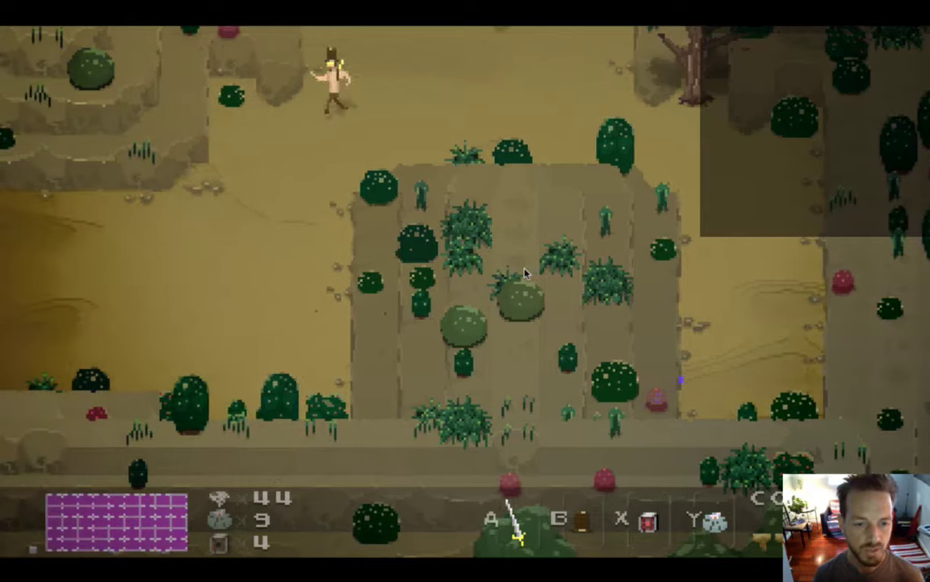
pyautogui.press('Down')
pyautogui.press('Left')
pyautogui.press('Left')
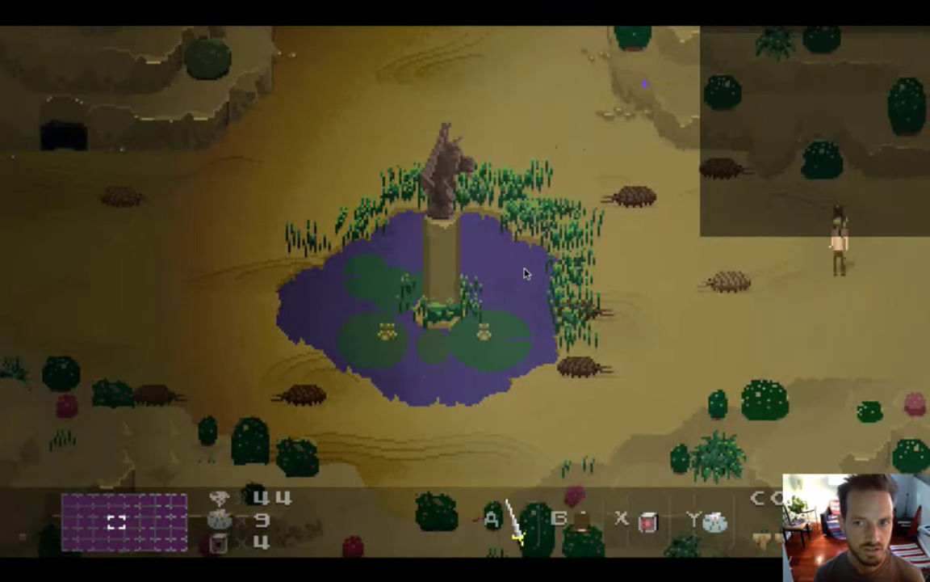
# Move the character around beside the pond to view the sprite, quit the game and return to Photoshop.
pyautogui.press('Down')
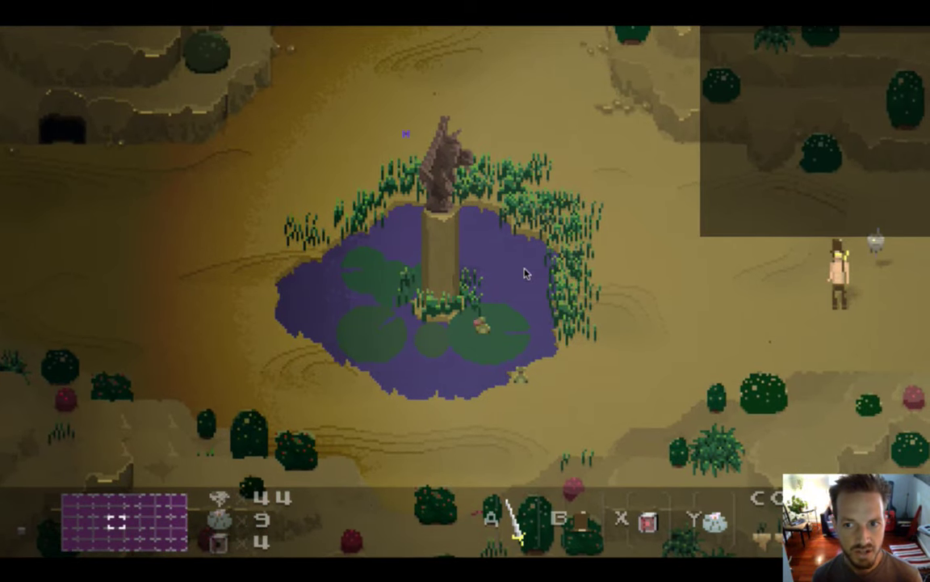
pyautogui.press('Left')
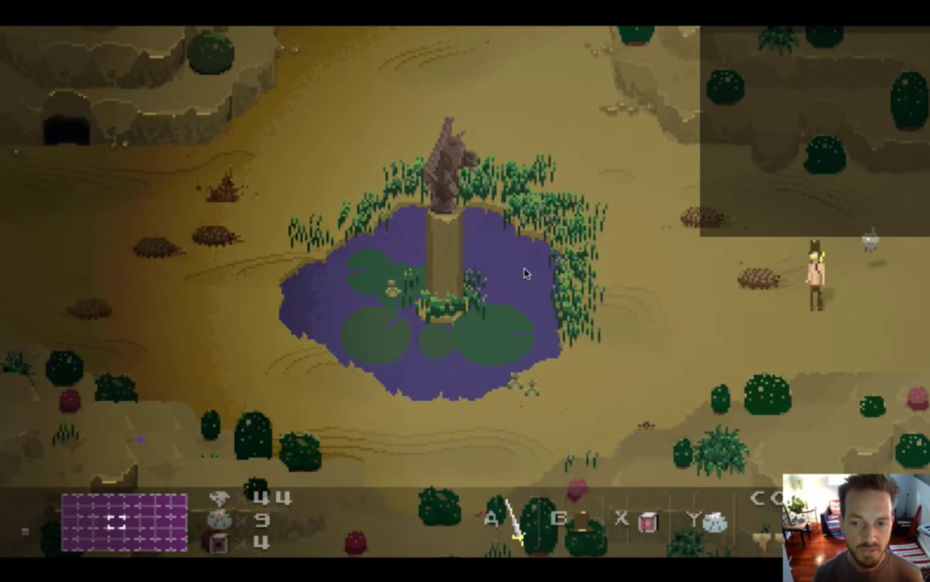
pyautogui.press('Right')
pyautogui.press('Down')
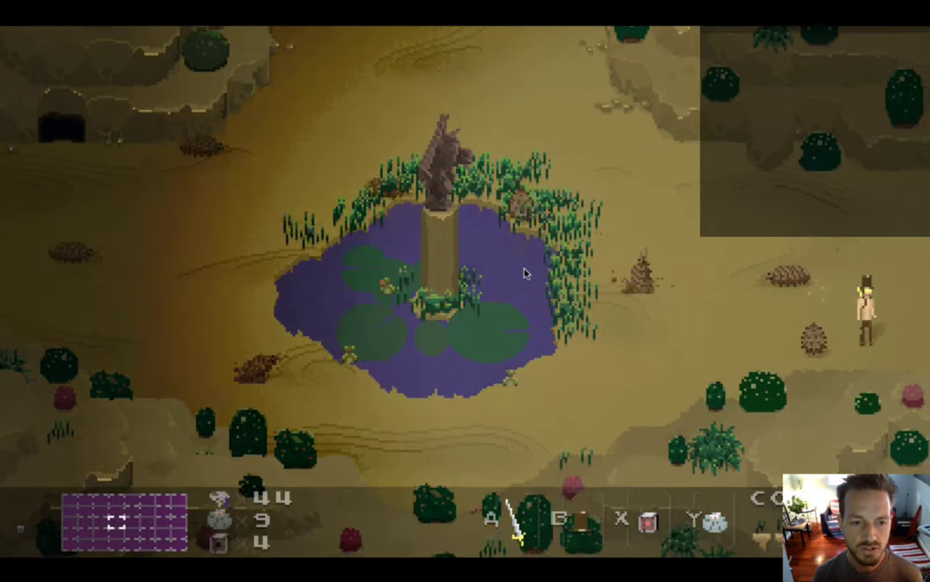
pyautogui.press('super+q')
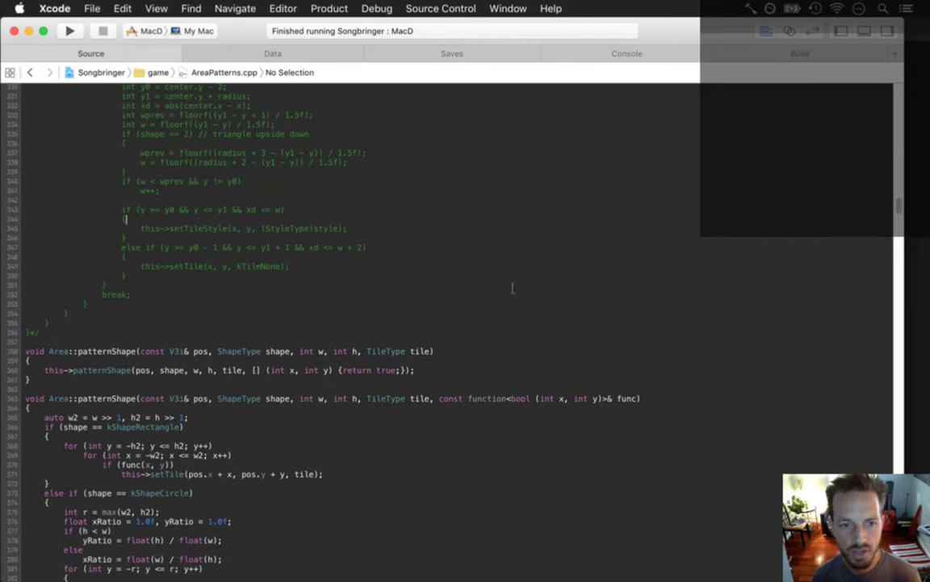
pyautogui.press('super+Tab')
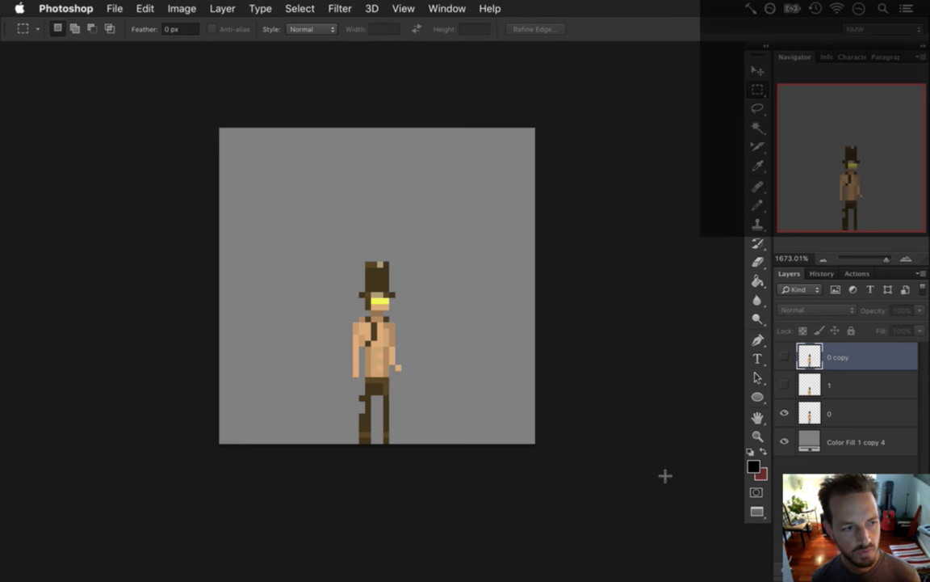
# Set the foreground color to a warm off-white with hue 48°, saturation 6% and brightness 94%.
pyautogui.click(754, 466)
pyautogui.moveTo(637, 370)
pyautogui.mouseDown()
pyautogui.moveTo(623, 293)
pyautogui.moveTo(519, 242)
pyautogui.mouseUp()
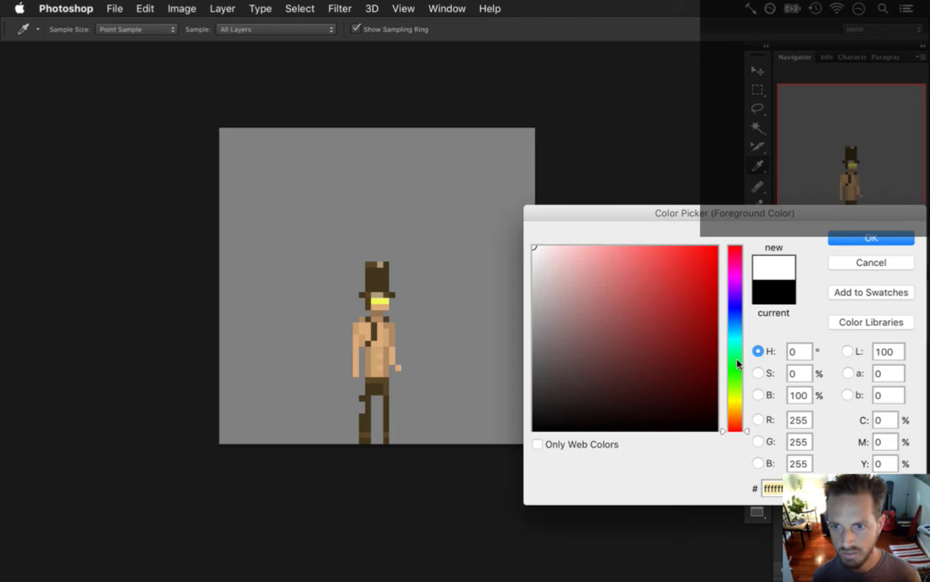
pyautogui.click(739, 406)
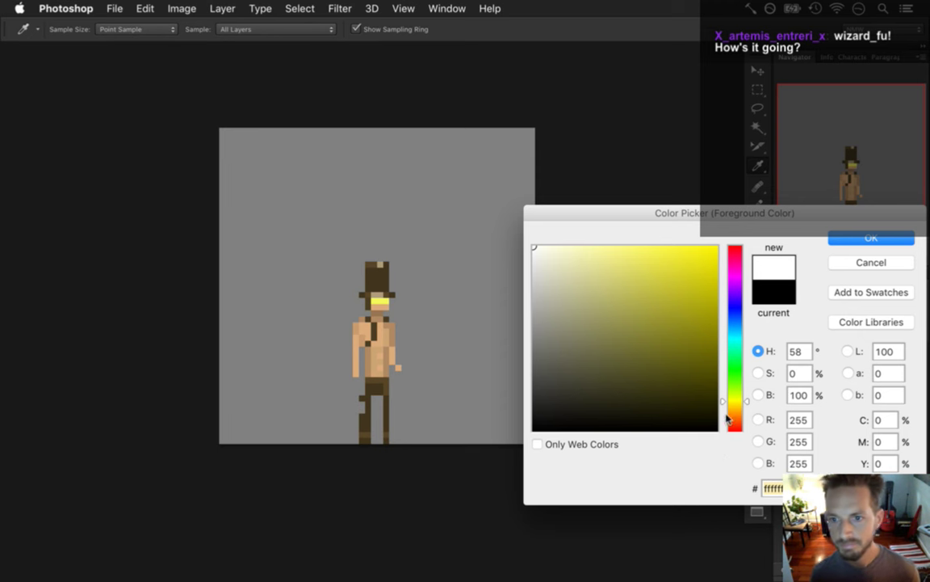
pyautogui.click(757, 374)
pyautogui.click(744, 429)
pyautogui.moveTo(746, 427); pyautogui.dragTo(746, 422)
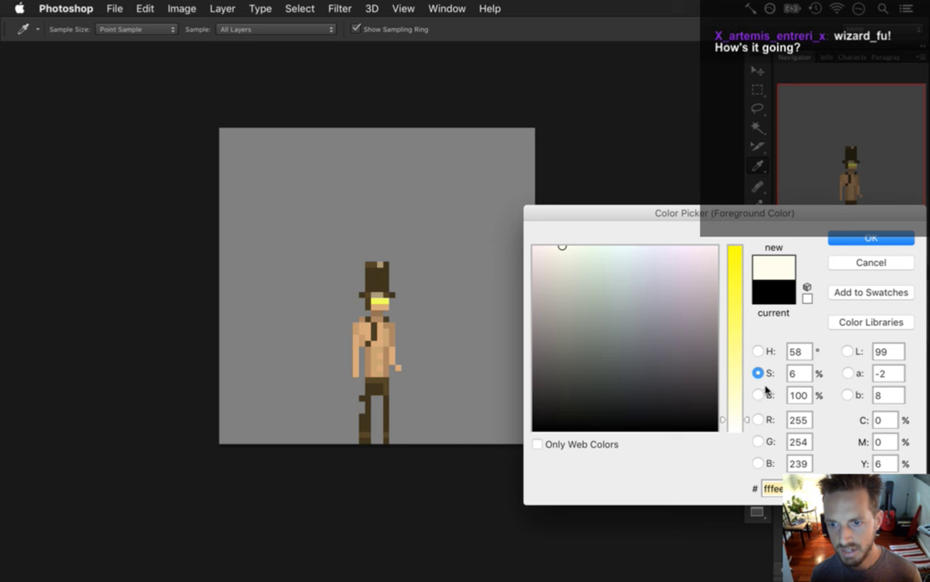
pyautogui.click(757, 351)
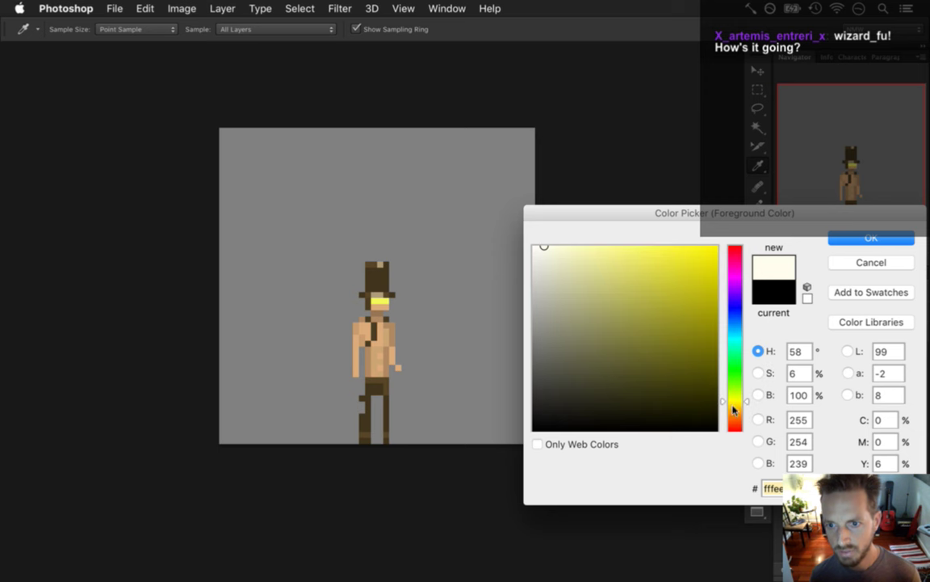
pyautogui.moveTo(748, 404); pyautogui.dragTo(746, 422)
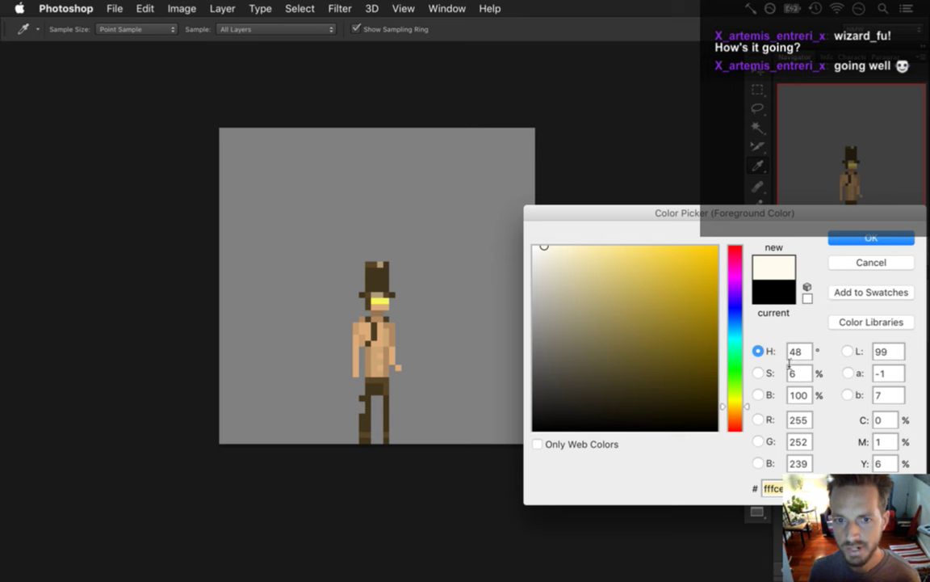
pyautogui.click(758, 394)
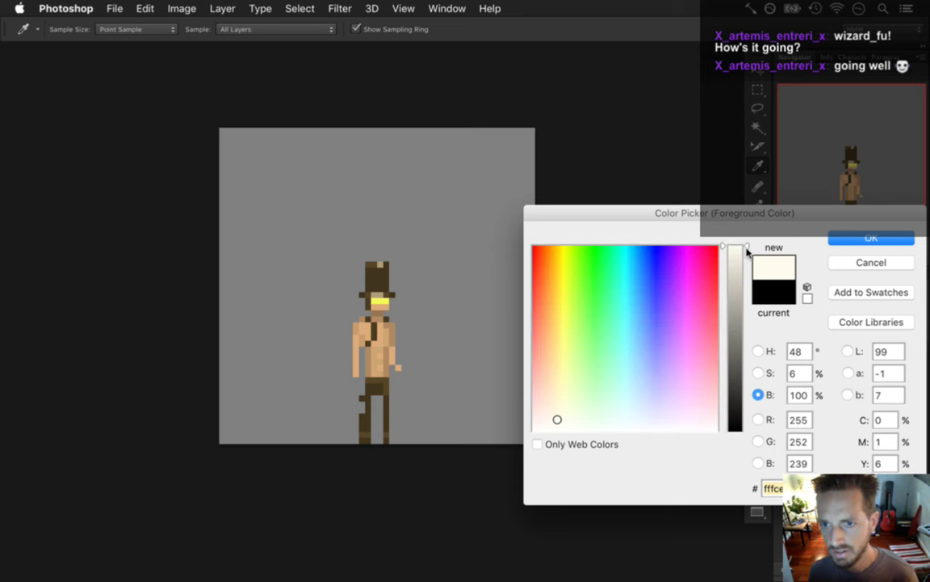
pyautogui.moveTo(748, 250); pyautogui.dragTo(746, 258)
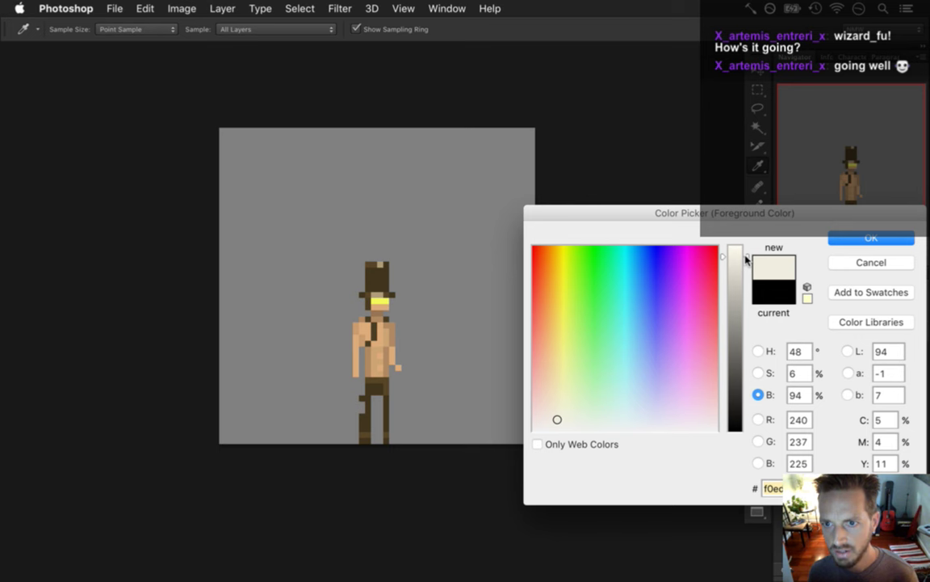
pyautogui.click(870, 237)
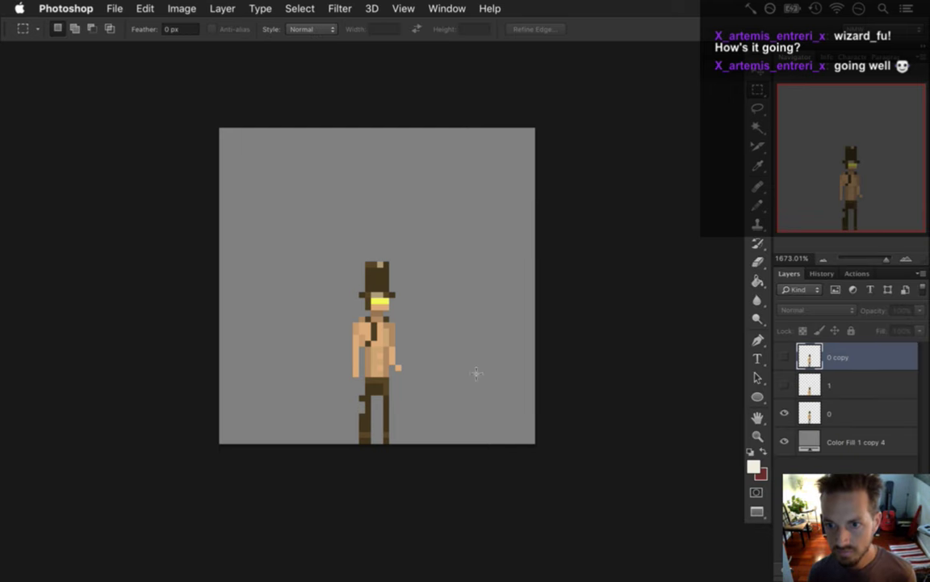
# Add a new layer and pencil an off-white, open-collared long-sleeved shirt over the character's torso and arms with a 1-pixel tip.
pyautogui.press('super+alt+shift+n')
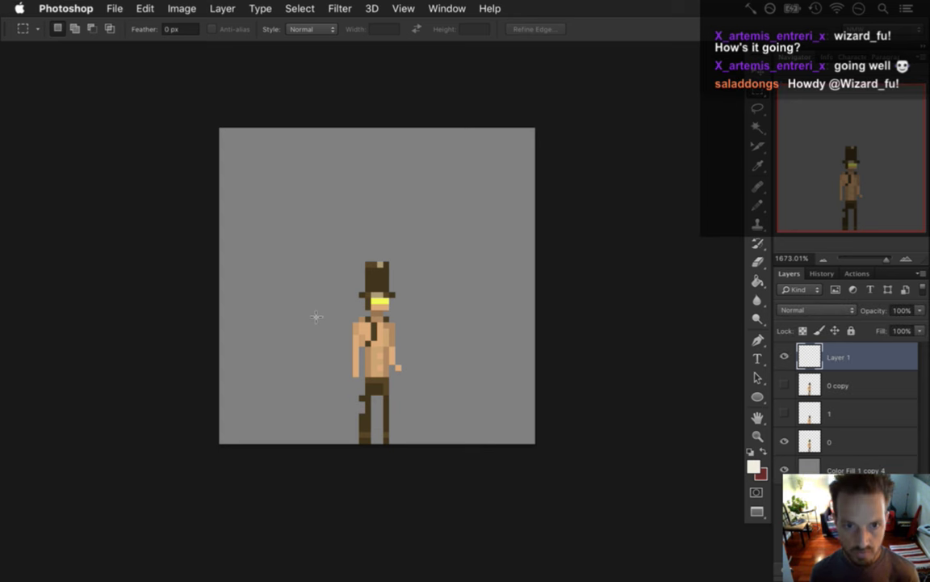
pyautogui.press('b')
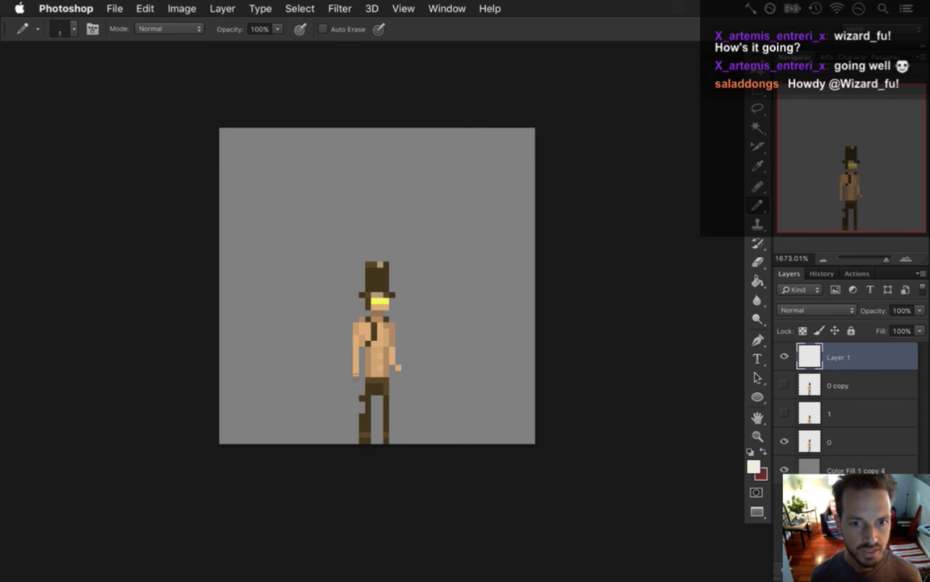
pyautogui.moveTo(356, 357)
pyautogui.mouseDown()
pyautogui.moveTo(360, 340)
pyautogui.moveTo(372, 339)
pyautogui.moveTo(375, 371)
pyautogui.mouseUp()
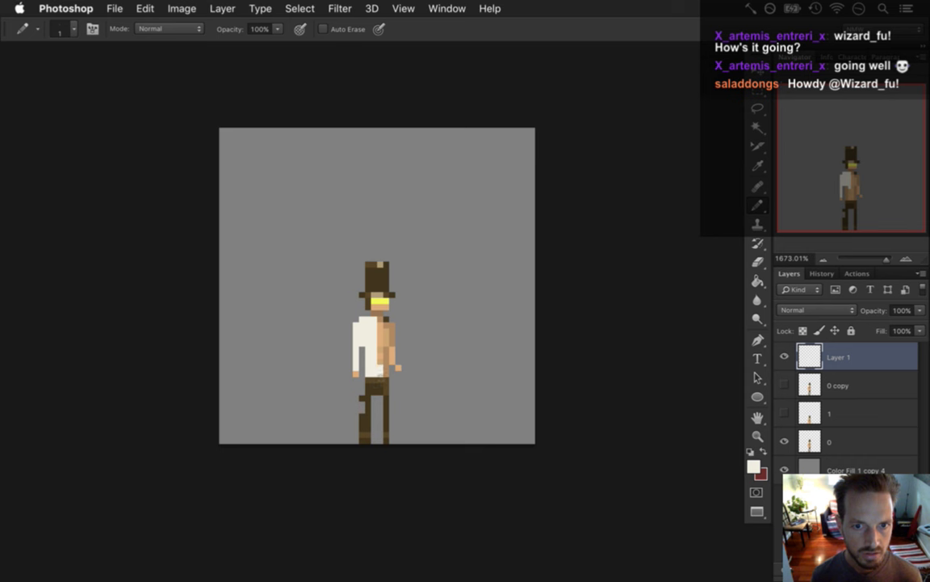
pyautogui.moveTo(385, 372); pyautogui.dragTo(385, 332)
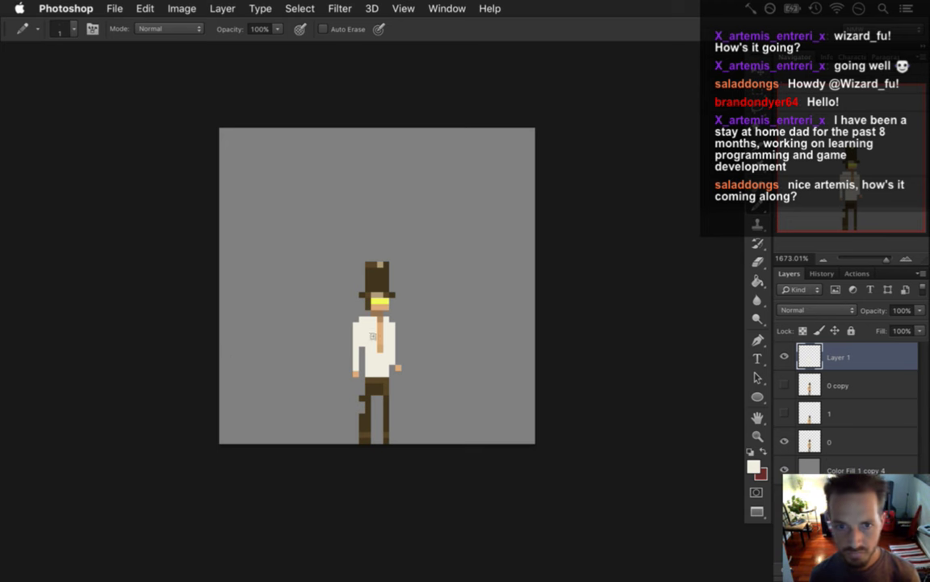
pyautogui.press('e')
pyautogui.press('b')
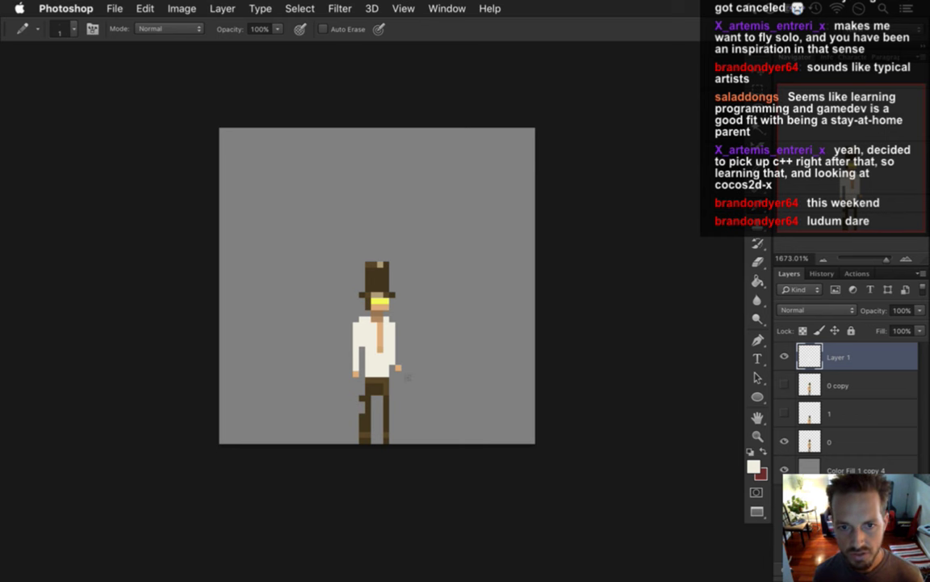
# Change the foreground color to 8% saturation and 90% brightness and fill the shirt with it using the Paint Bucket.
pyautogui.click(754, 466)
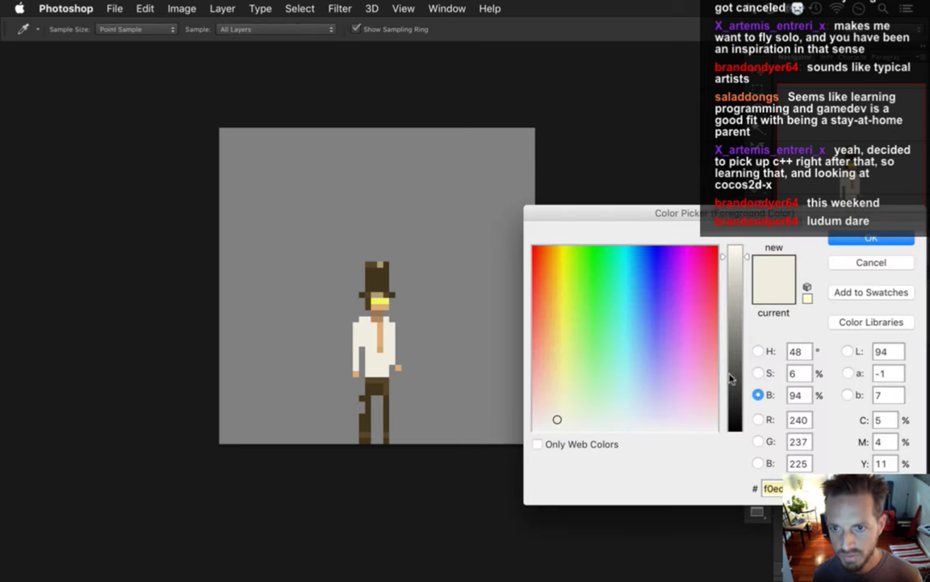
pyautogui.moveTo(749, 258); pyautogui.dragTo(745, 267)
pyautogui.click(759, 373)
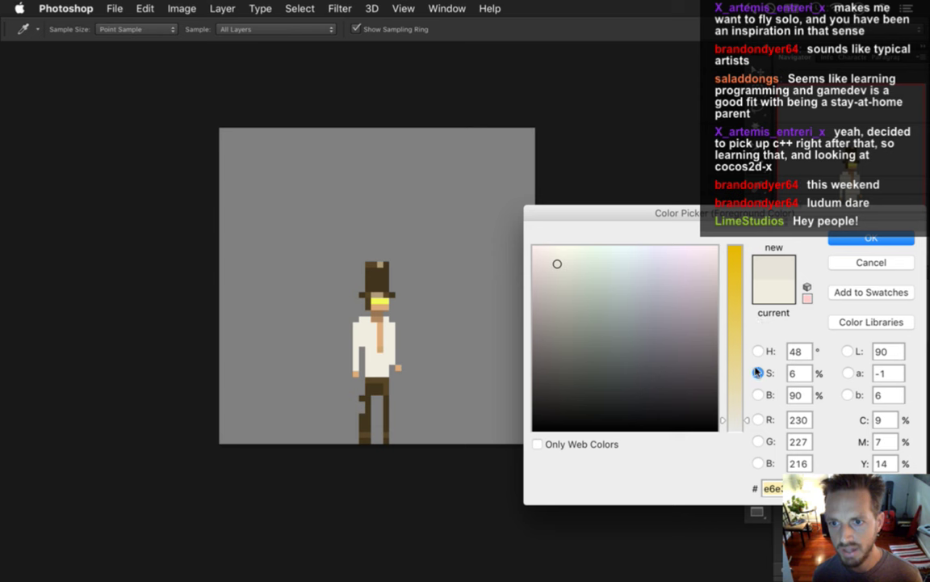
pyautogui.moveTo(747, 421); pyautogui.dragTo(748, 420)
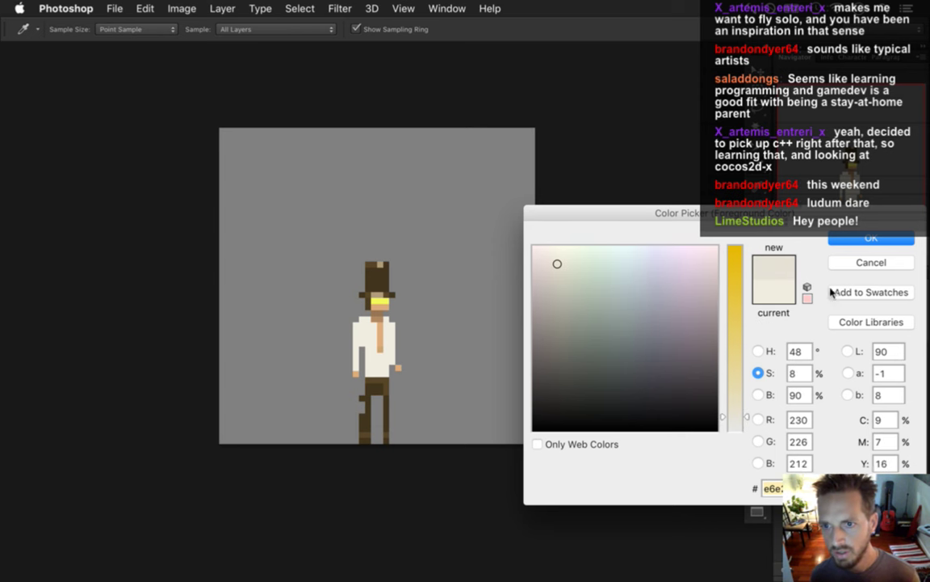
pyautogui.click(852, 240)
pyautogui.press('g')
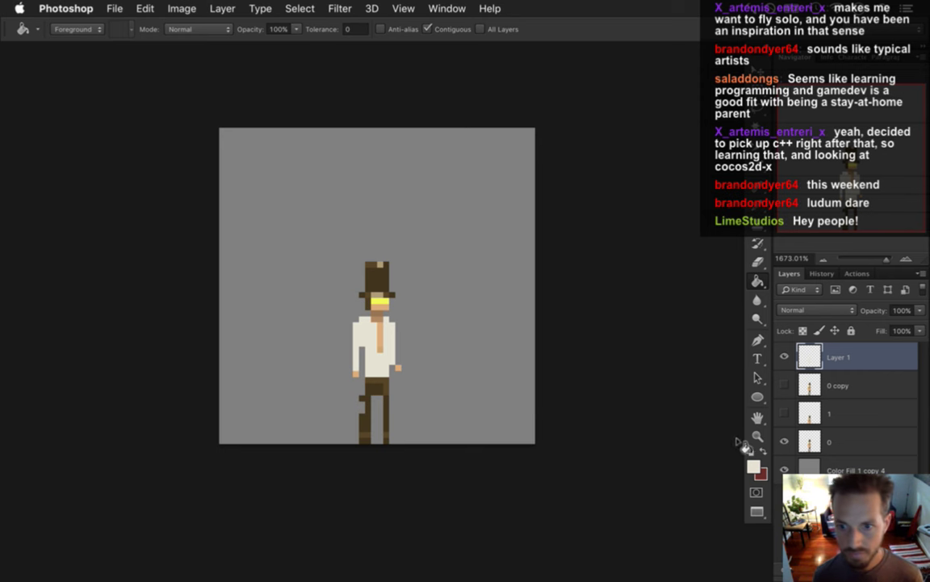
# Lower the foreground color's brightness to 87% and save the document.
pyautogui.click(753, 465)
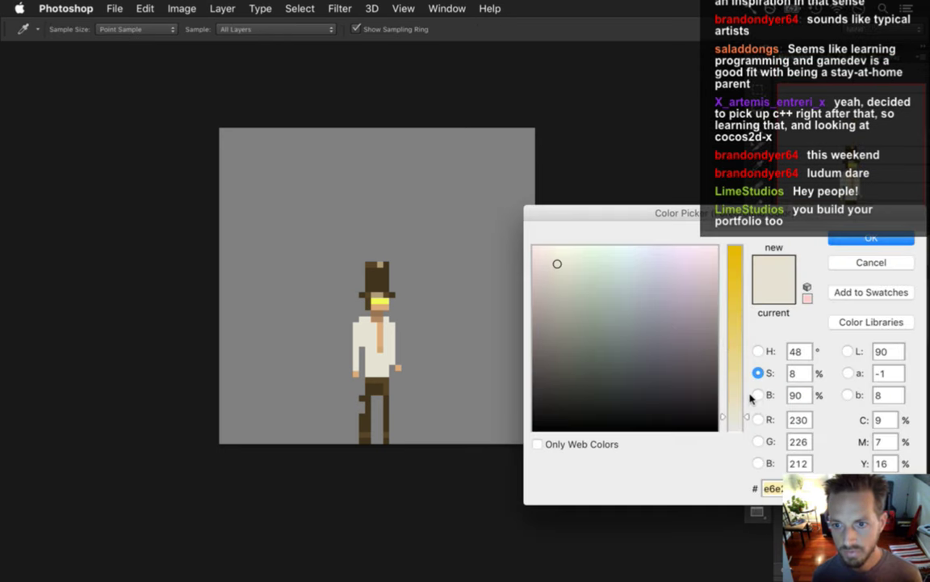
pyautogui.click(752, 397)
pyautogui.click(748, 269)
pyautogui.moveTo(747, 268); pyautogui.dragTo(747, 273)
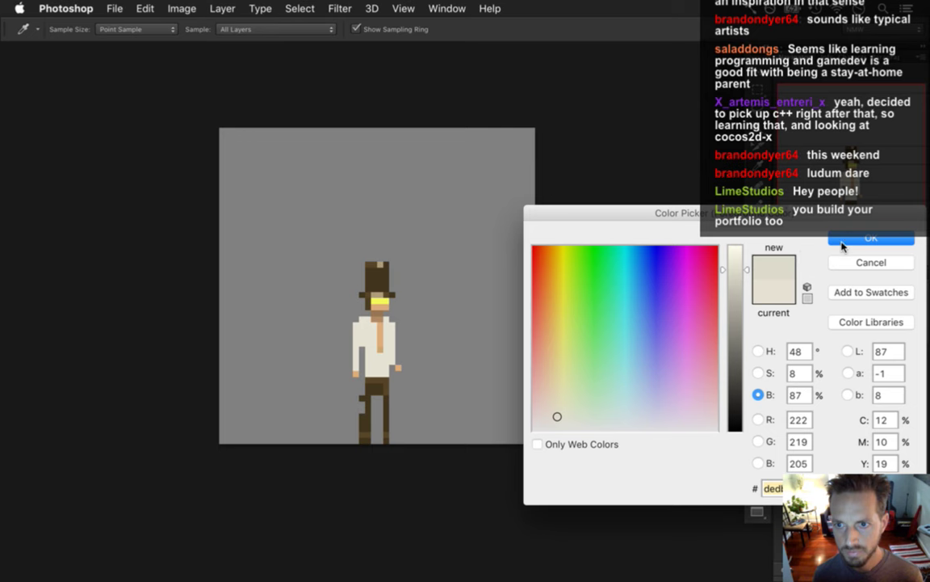
pyautogui.press('Return')
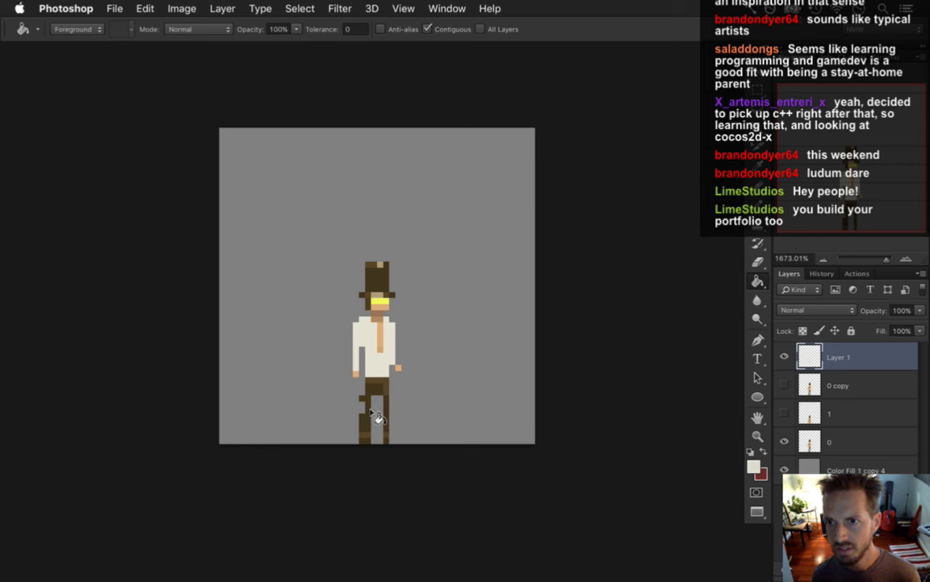
pyautogui.press('super+s')
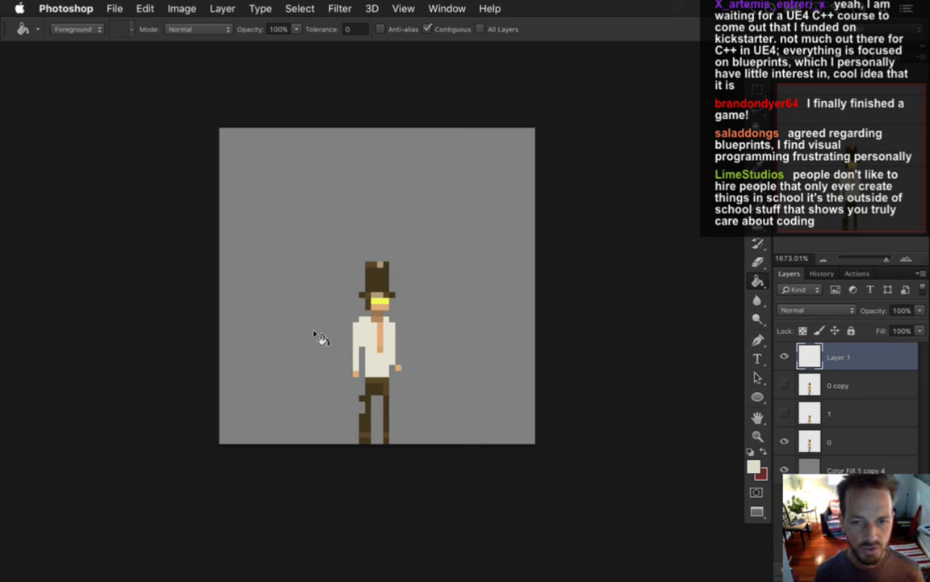
# Change the foreground color to a darker shading tone with hue 41°, saturation 8% and brightness 82%.
pyautogui.press('i')
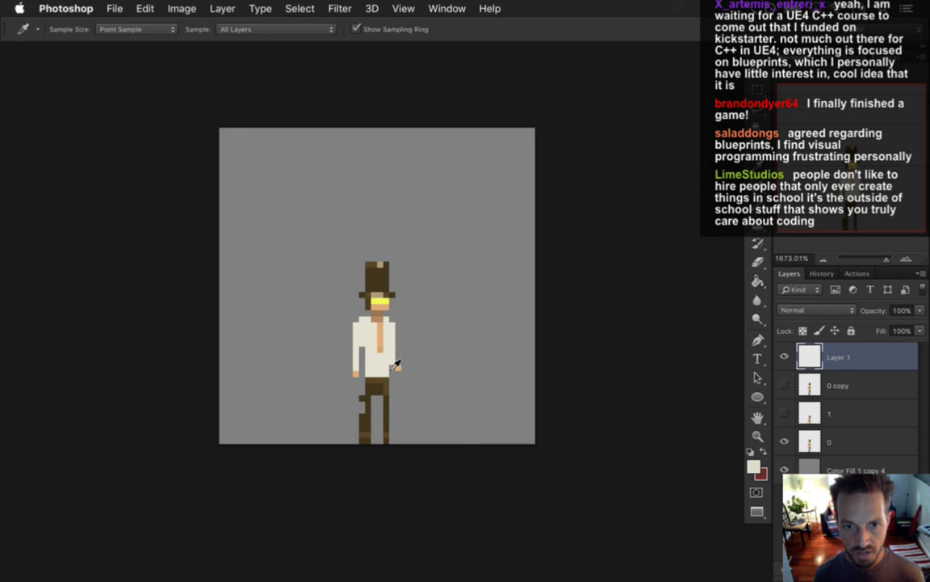
pyautogui.click(755, 467)
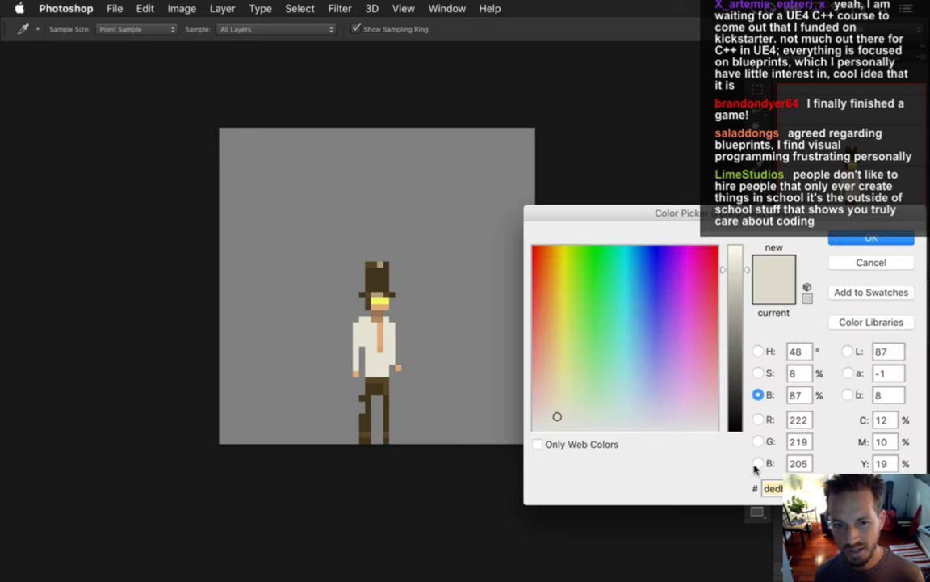
pyautogui.click(760, 373)
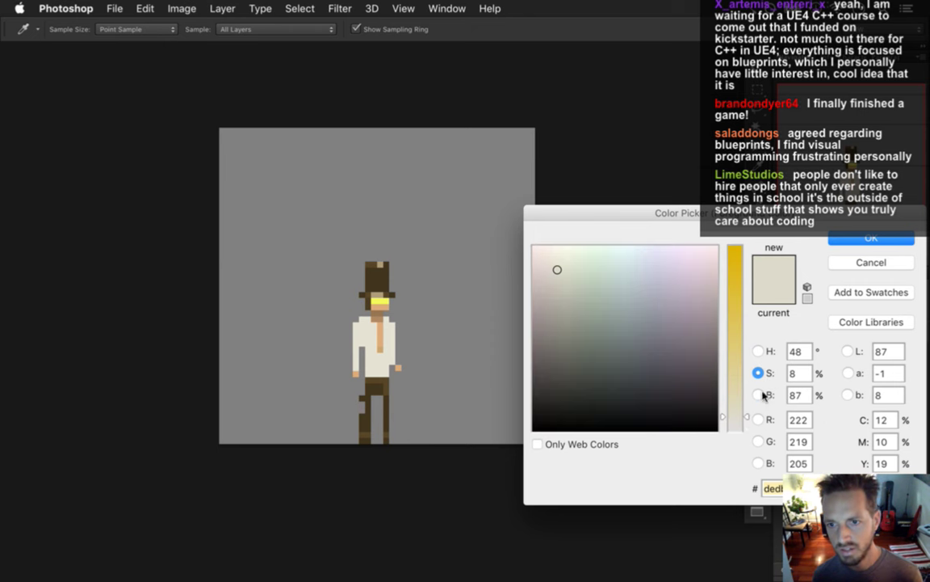
pyautogui.click(758, 394)
pyautogui.moveTo(747, 273); pyautogui.dragTo(747, 280)
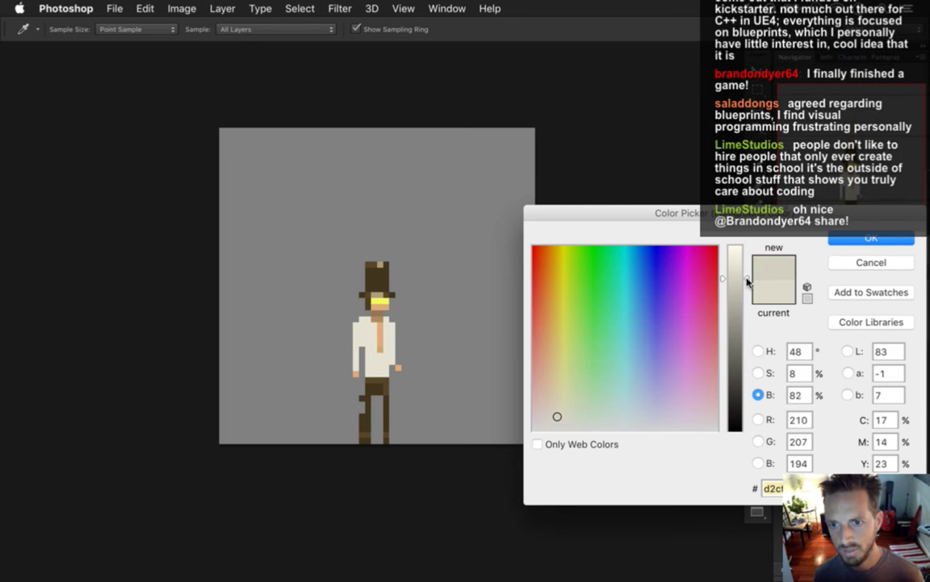
pyautogui.click(758, 352)
pyautogui.moveTo(747, 410); pyautogui.dragTo(748, 412)
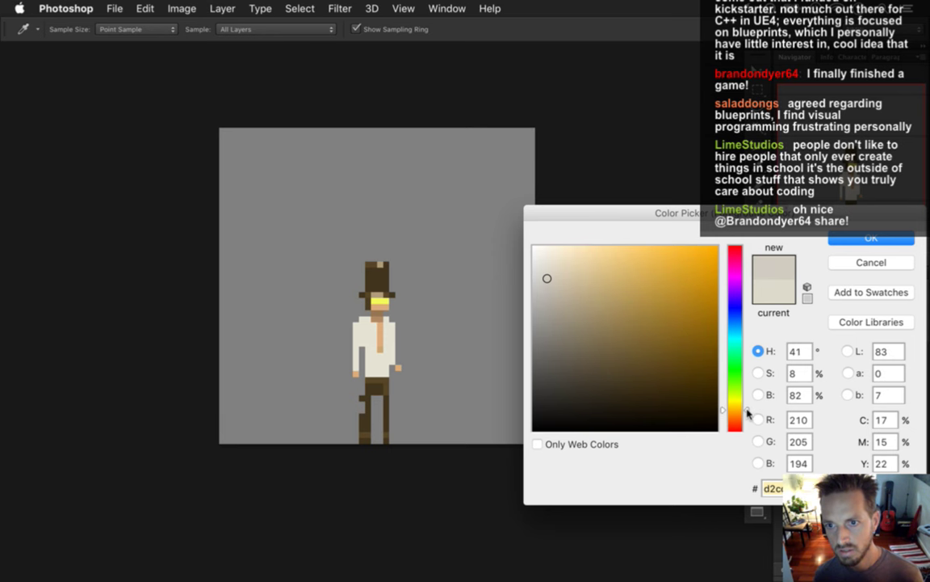
pyautogui.click(846, 241)
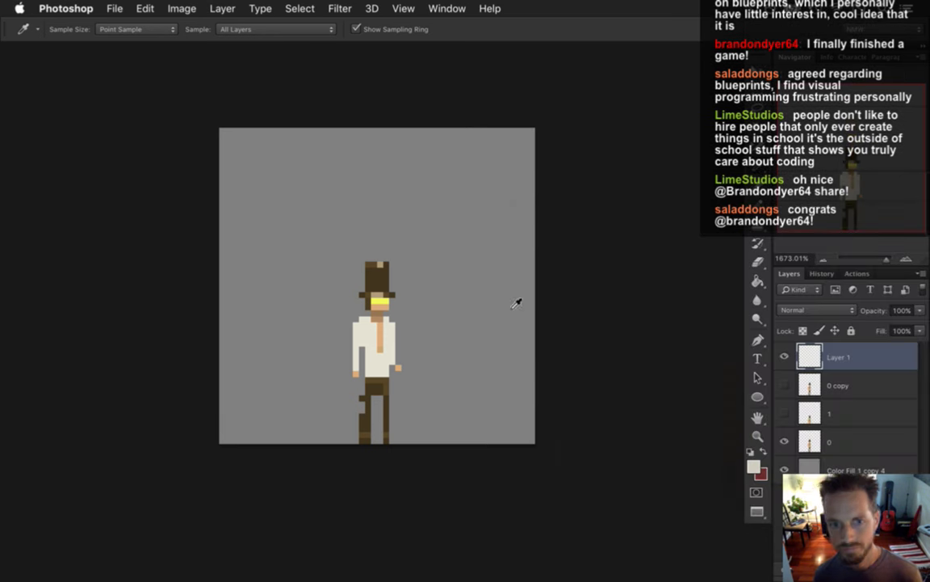
# Pencil darker shading onto the shirt's sleeves, collar and front, shorten the bare chest opening, and save the document.
pyautogui.press('b')
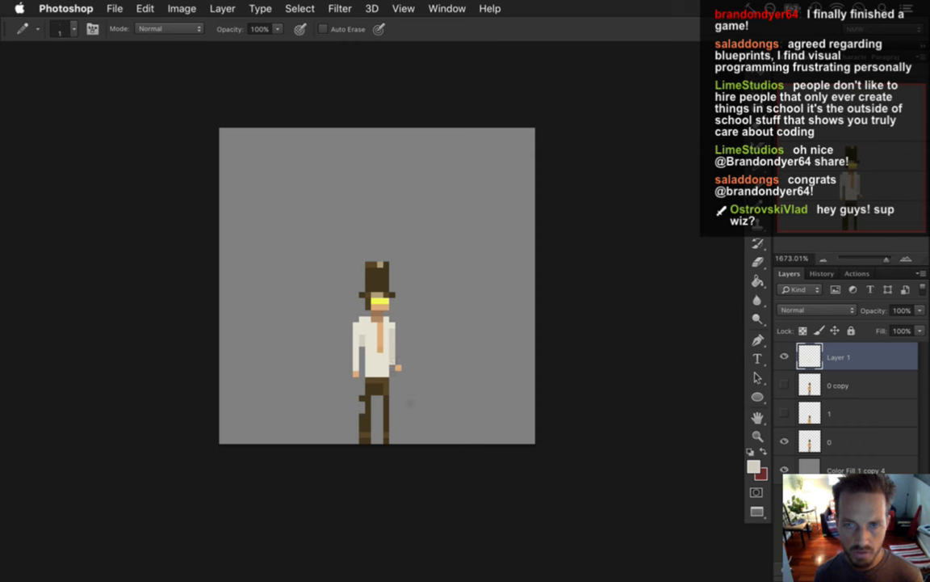
pyautogui.press('alt')
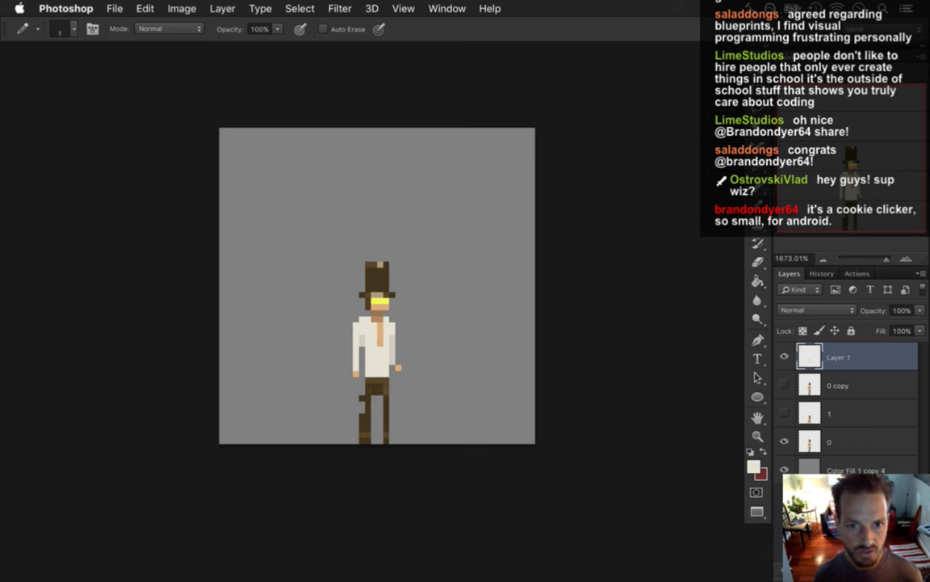
pyautogui.press('i')
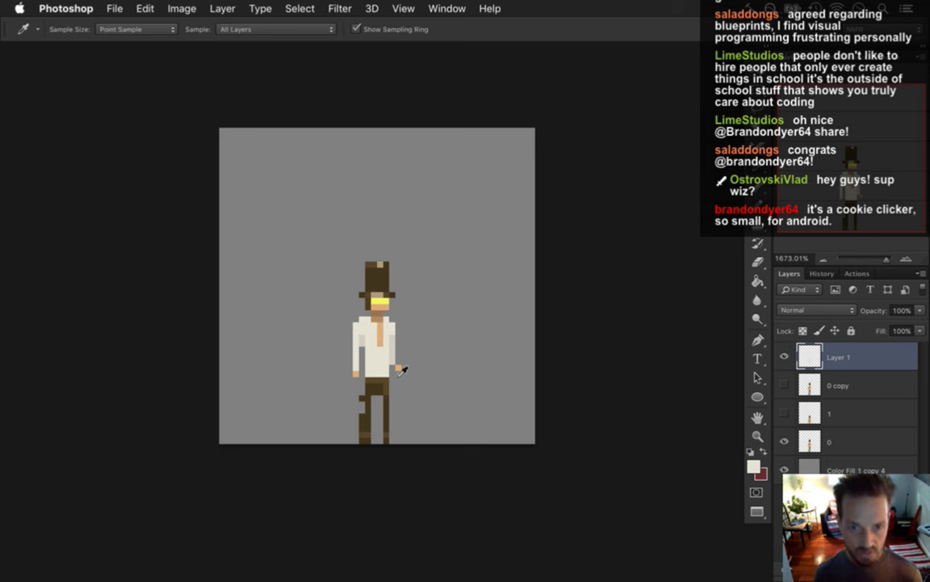
pyautogui.click(393, 349)
pyautogui.press('b')
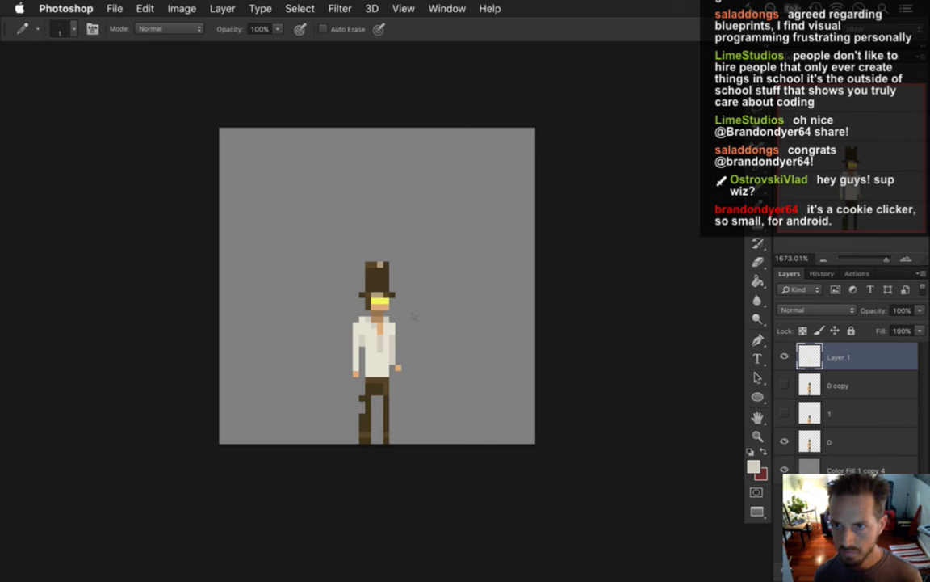
pyautogui.press('super+s')
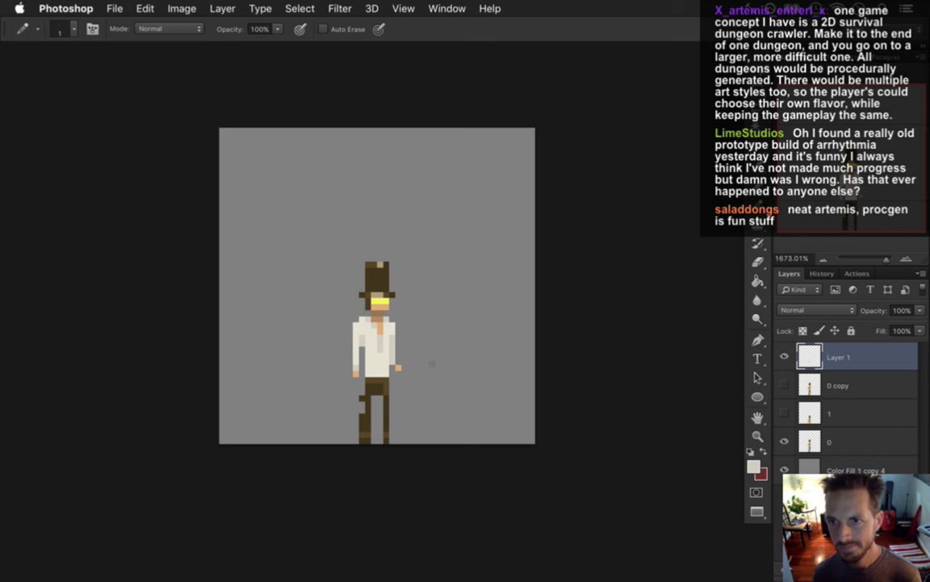
# Apply a Brightness/Contrast adjustment to the shirt layer with brightness -9.
pyautogui.click(182, 9)
pyautogui.moveTo(237, 27)
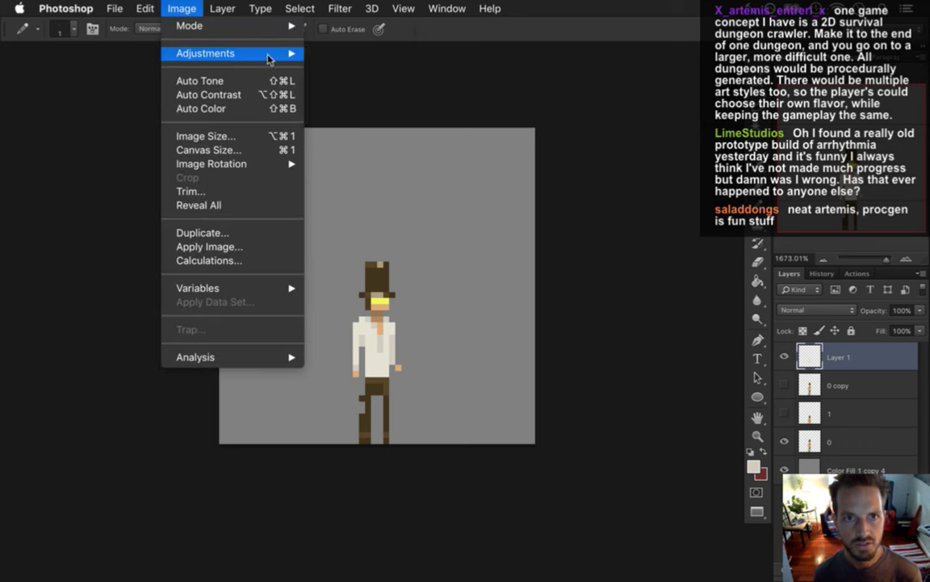
pyautogui.moveTo(260, 53)
pyautogui.click(317, 53)
pyautogui.moveTo(662, 192); pyautogui.dragTo(691, 139)
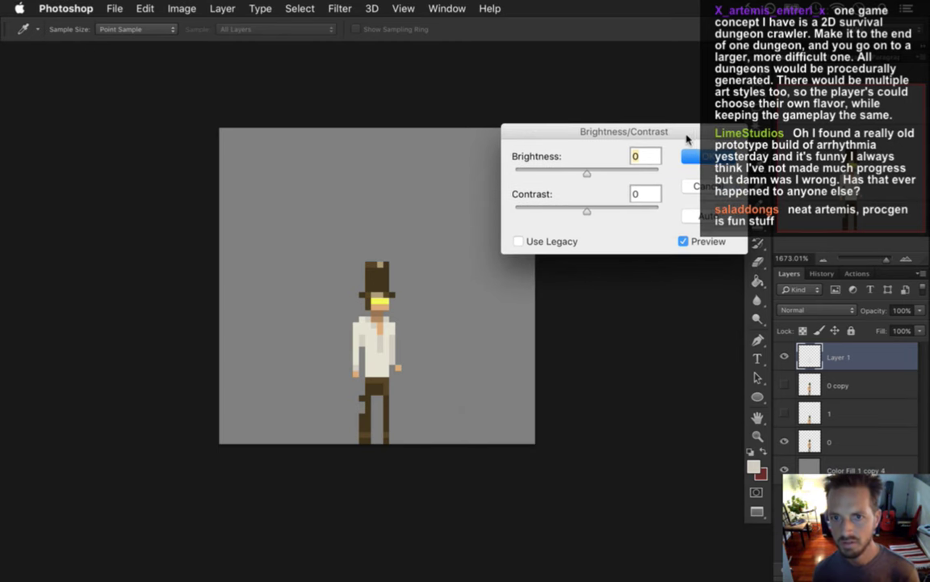
pyautogui.moveTo(587, 170); pyautogui.dragTo(580, 176)
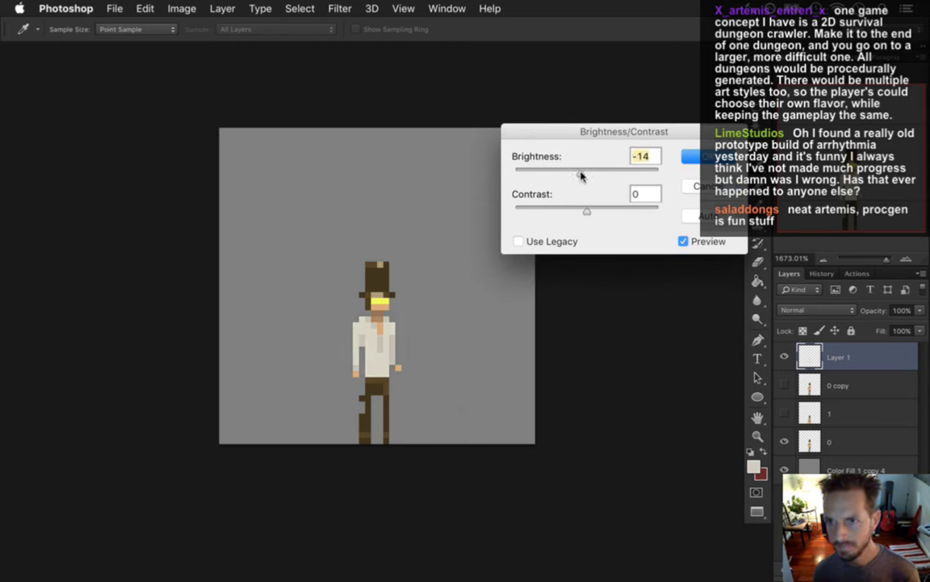
pyautogui.moveTo(580, 176)
pyautogui.mouseDown()
pyautogui.moveTo(565, 174)
pyautogui.moveTo(583, 179)
pyautogui.mouseUp()
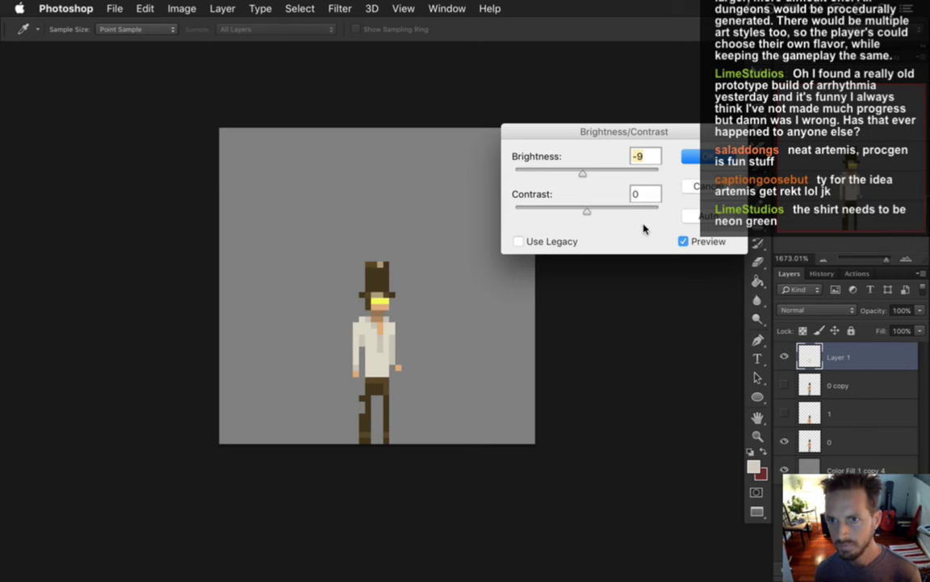
pyautogui.click(708, 159)
# Select the entire sprite canvas and toggle the grey background layer off and back on.
pyautogui.press('b')
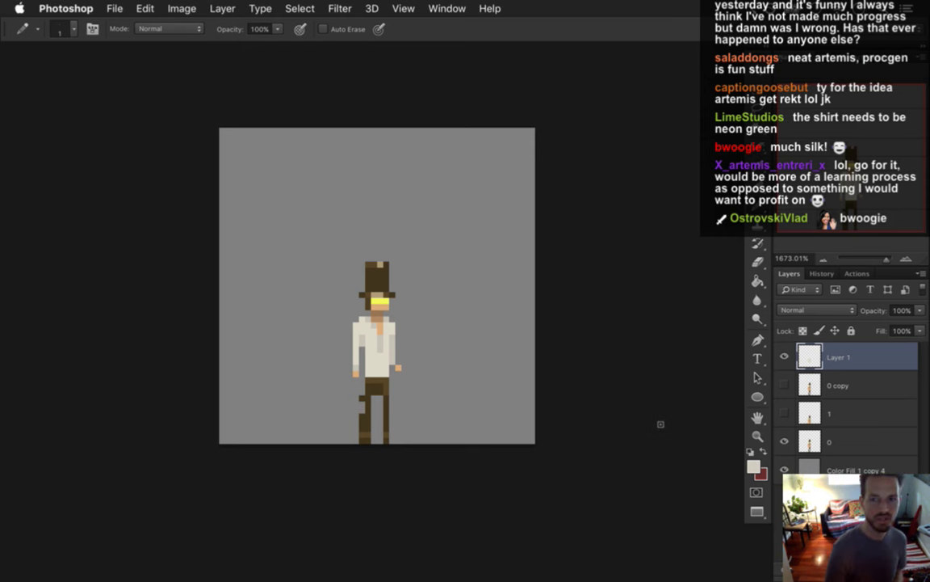
pyautogui.press('super+a')
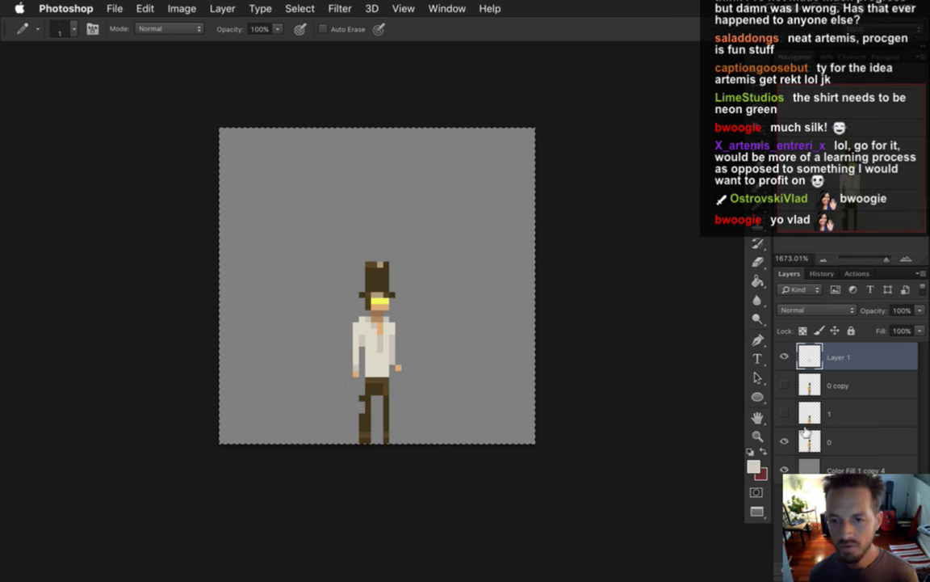
pyautogui.click(784, 469)
pyautogui.click(785, 469)
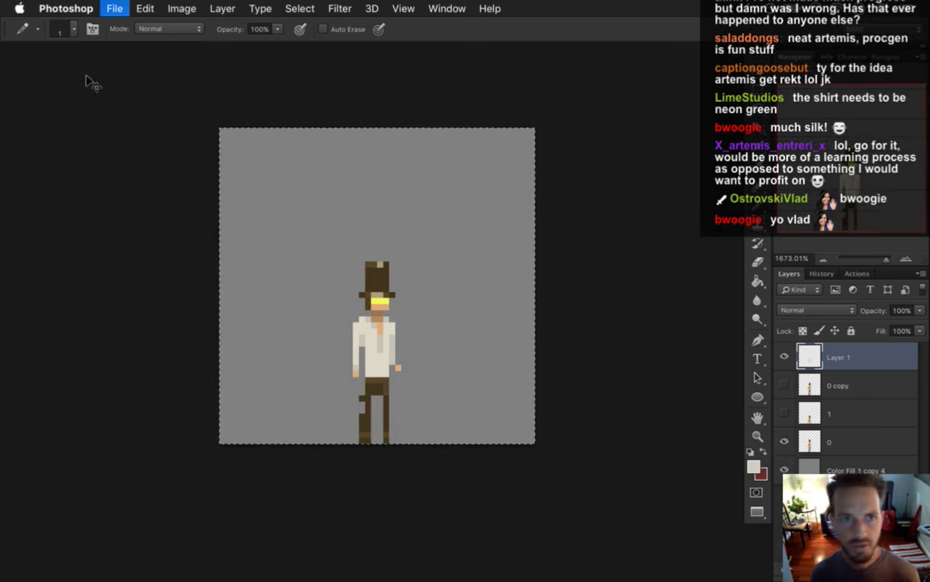
# Open CaveSquared.psd from the Backgrounds folder inside the sprites folder.
pyautogui.click(115, 8)
pyautogui.click(113, 38)
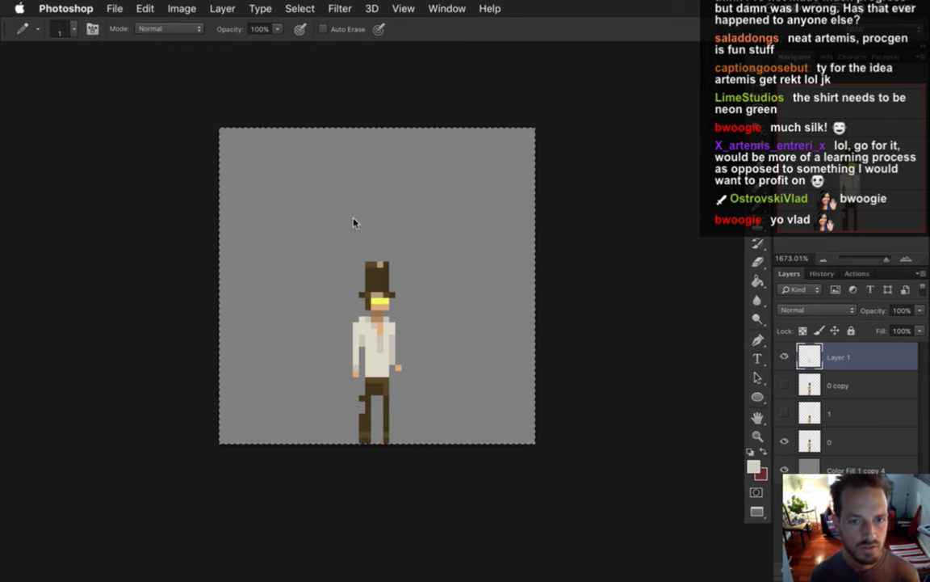
pyautogui.scroll(-1, 295, 133)
pyautogui.scroll(1, 303, 126)
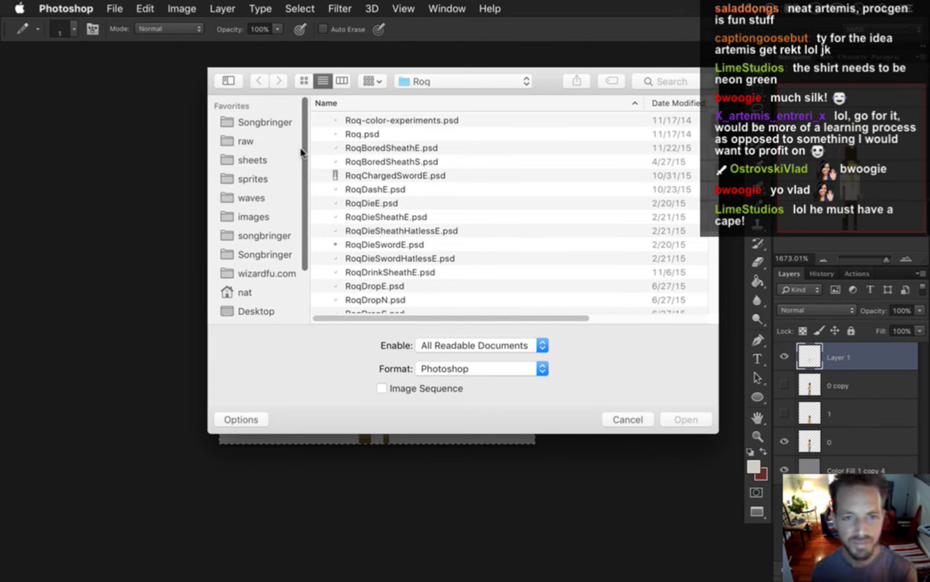
pyautogui.click(279, 125)
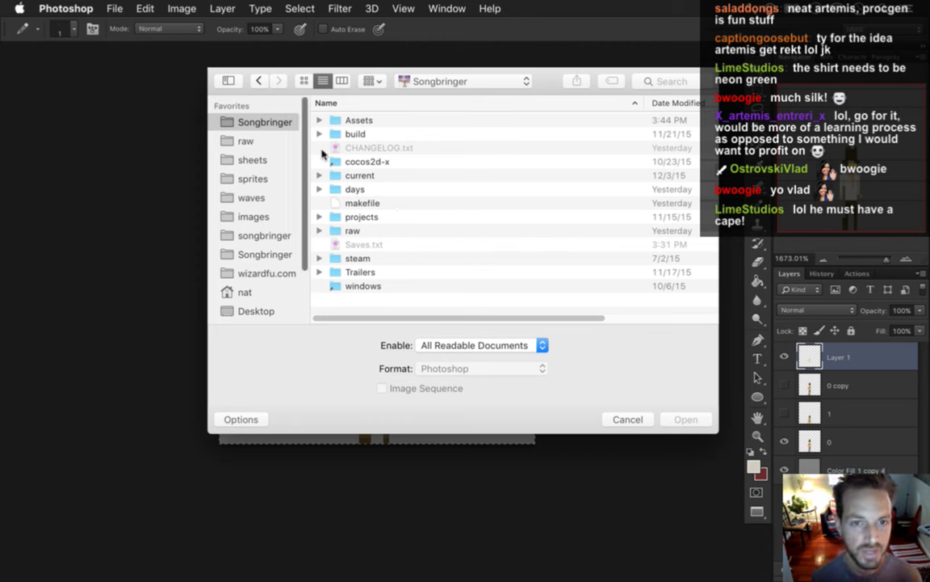
pyautogui.click(259, 178)
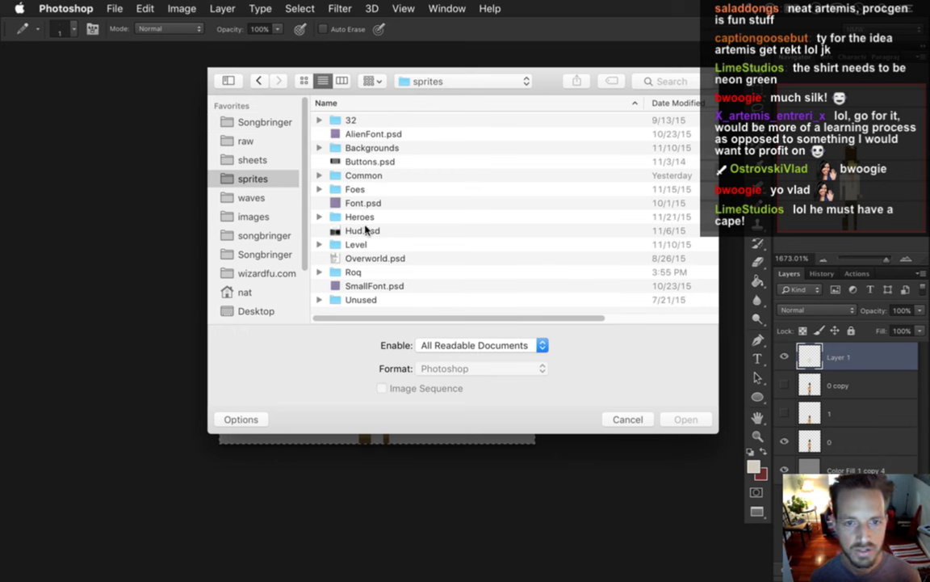
pyautogui.click(371, 217)
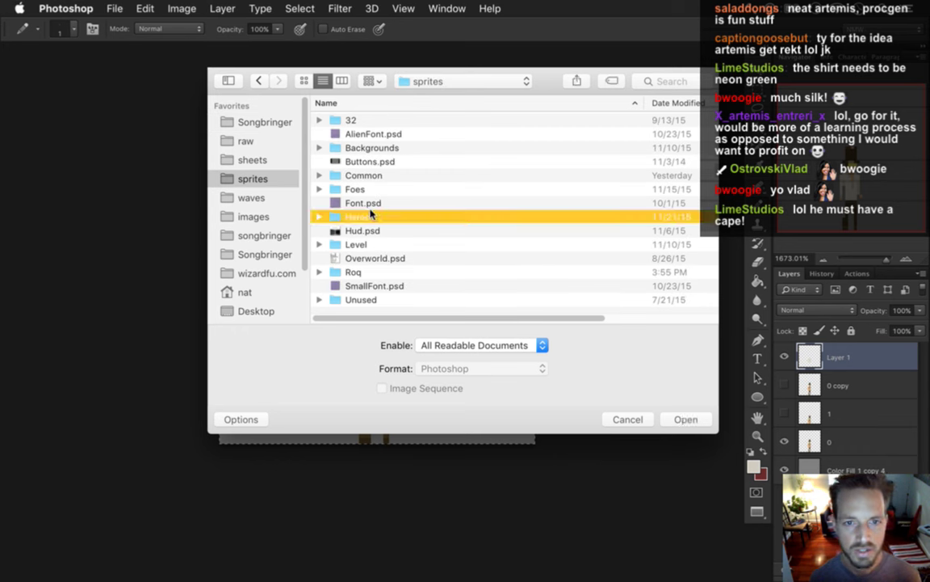
pyautogui.doubleClick(360, 150)
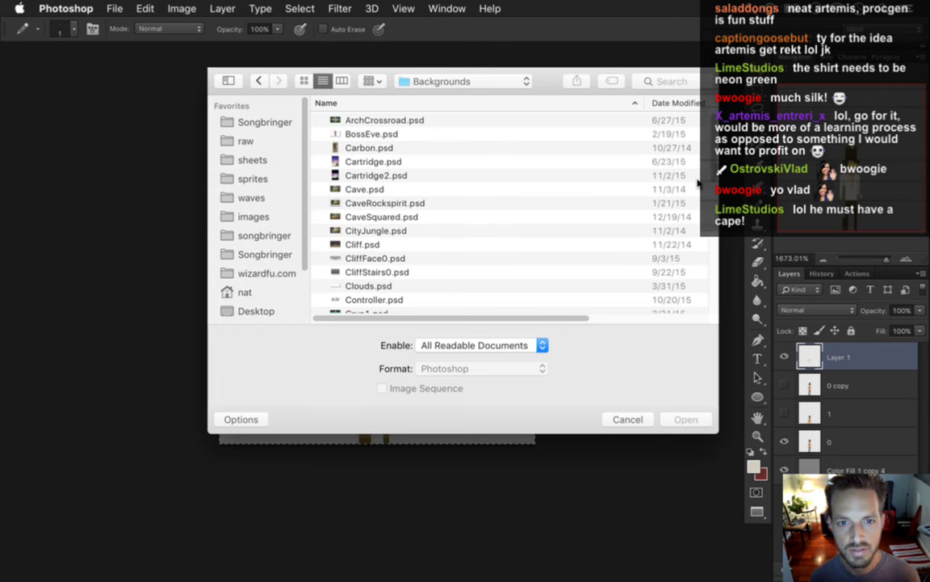
pyautogui.doubleClick(353, 217)
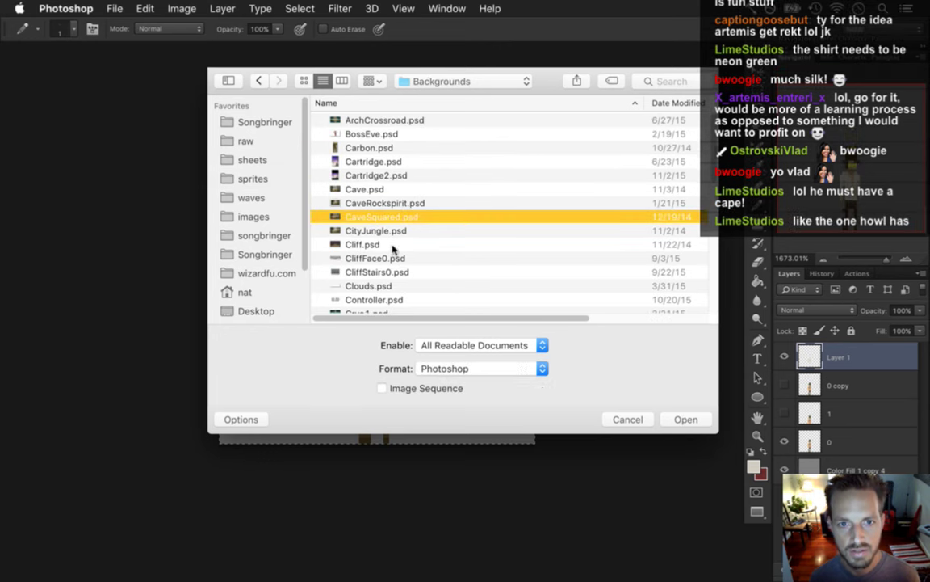
pyautogui.scroll(4, 490, 322)
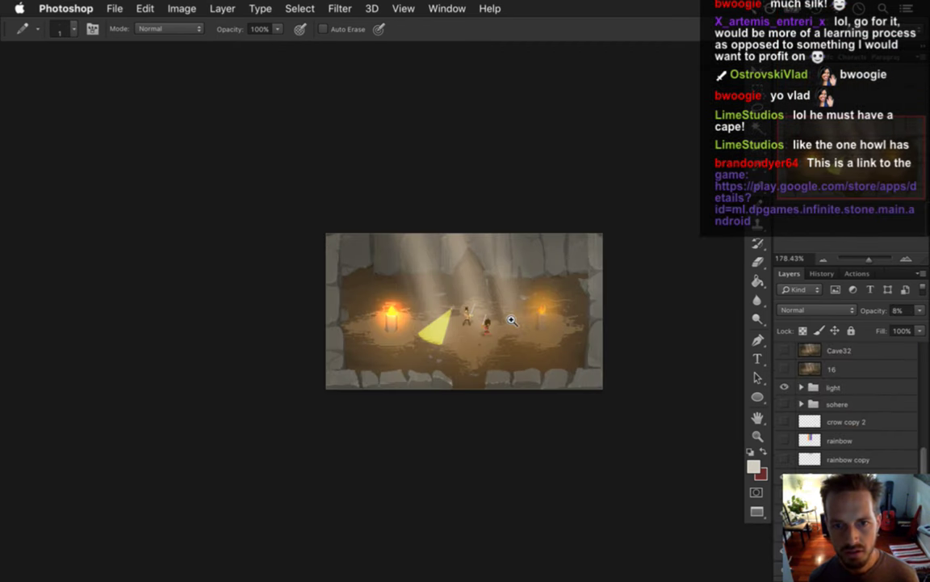
pyautogui.scroll(2, 490, 322)
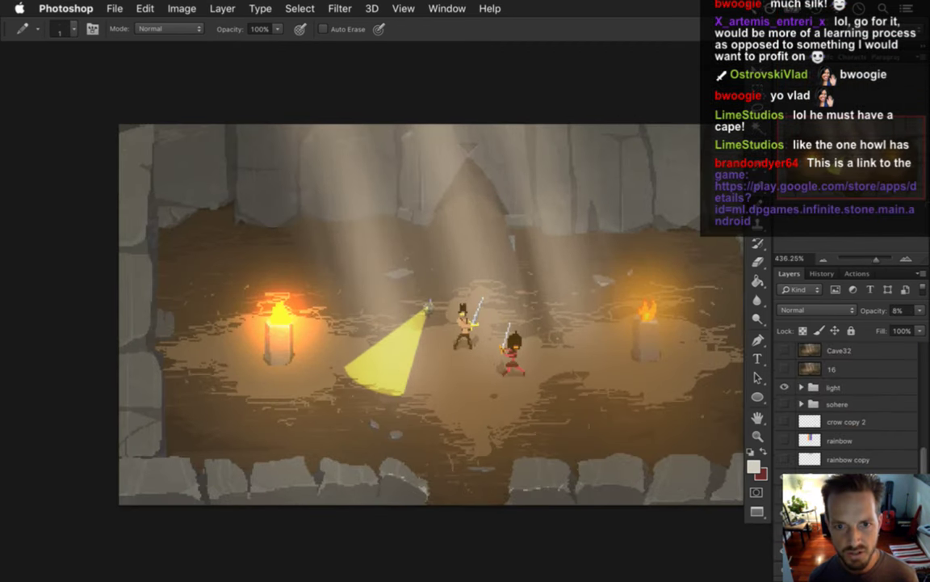
pyautogui.moveTo(555, 301); pyautogui.dragTo(503, 295)
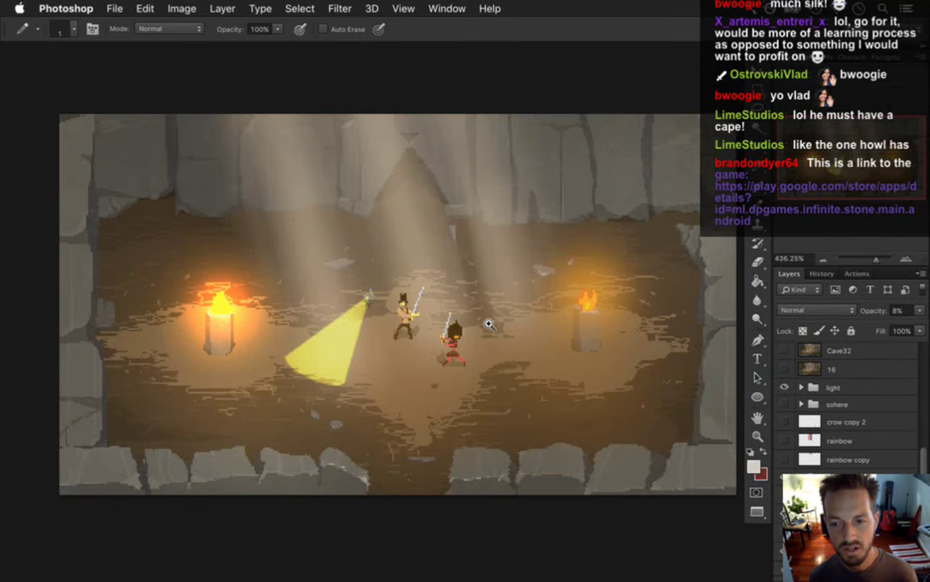
pyautogui.scroll(2, 487, 326)
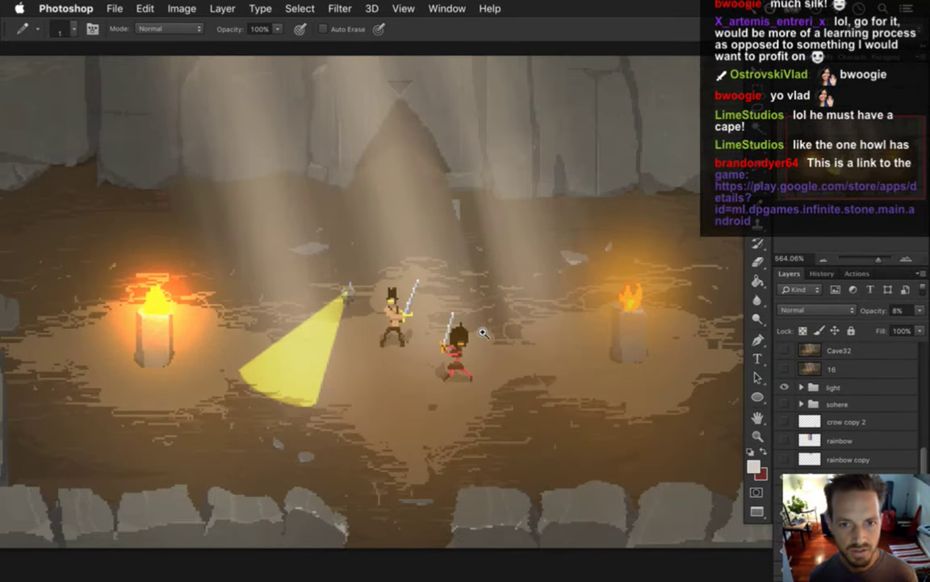
# Return to the RoqIdleShirtE.psd document, hide the grey background layer and show it again.
pyautogui.click(436, 8)
pyautogui.scroll(-5, 477, 557)
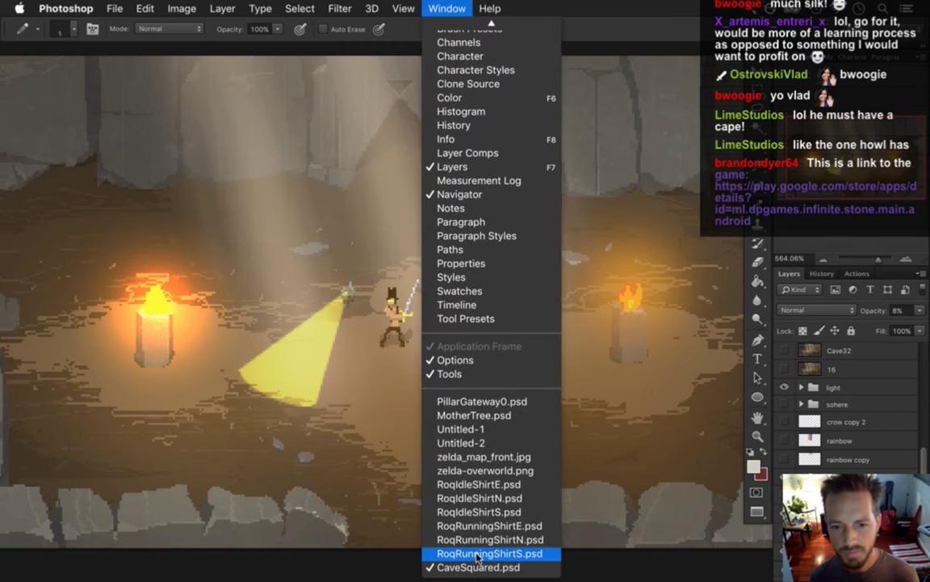
pyautogui.click(460, 443)
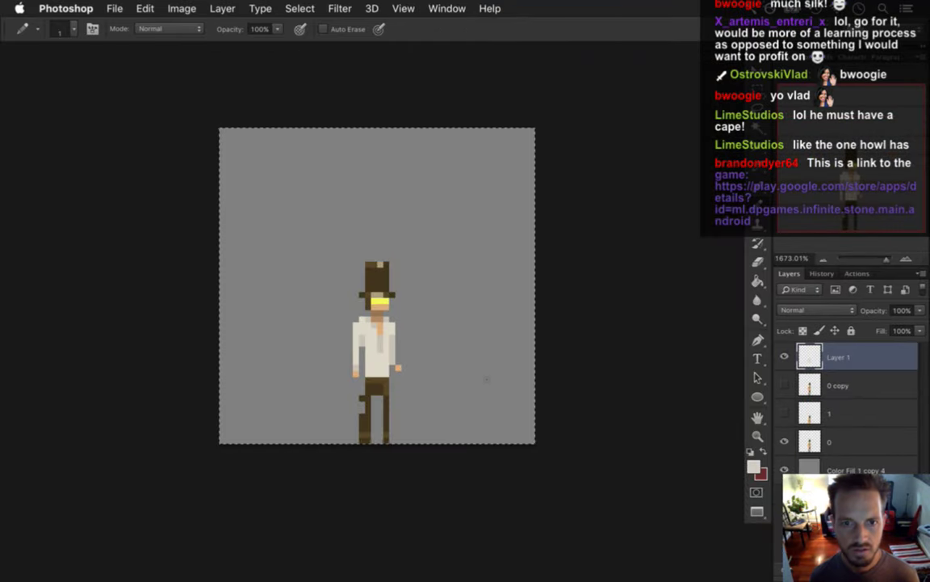
pyautogui.click(784, 469)
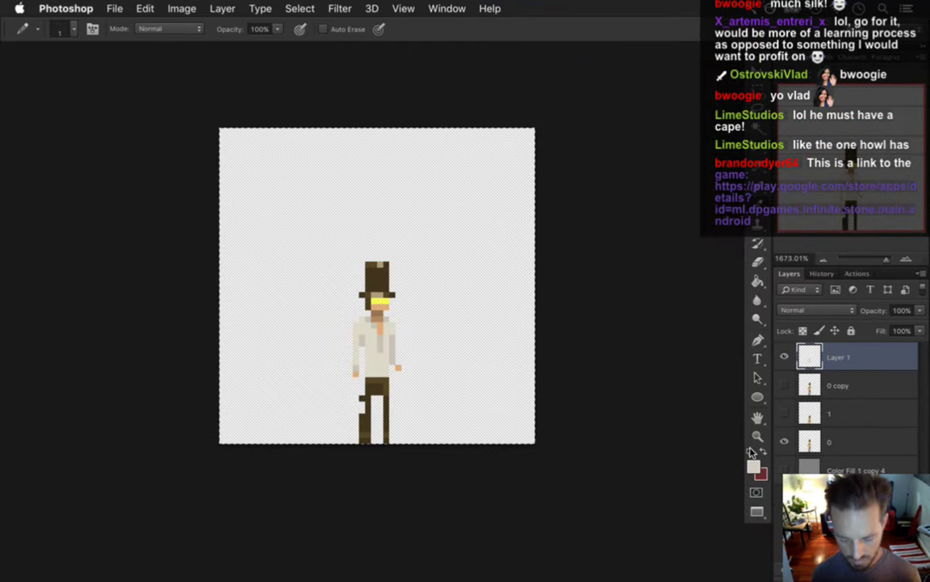
pyautogui.click(784, 470)
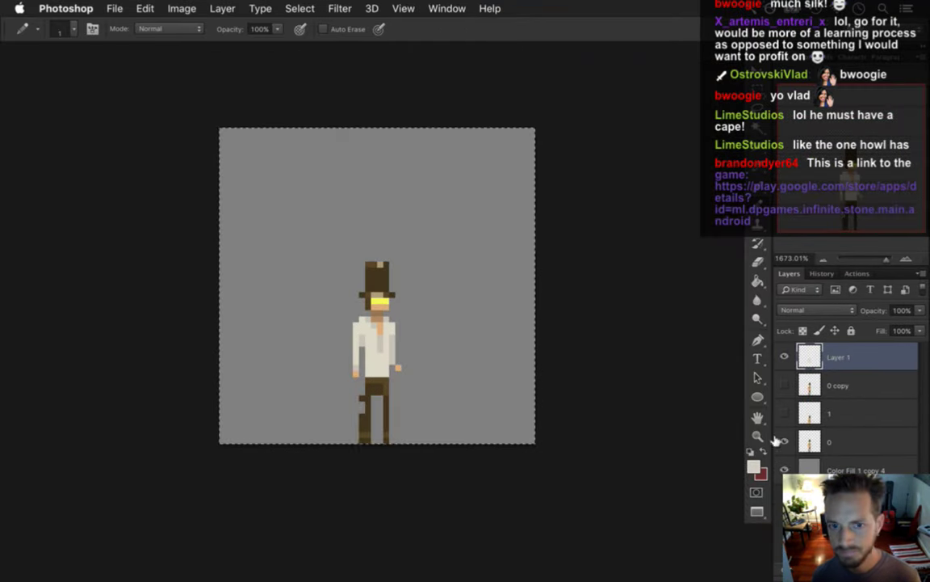
# Switch to the CaveSquared.psd document.
pyautogui.click(447, 8)
pyautogui.moveTo(505, 577)
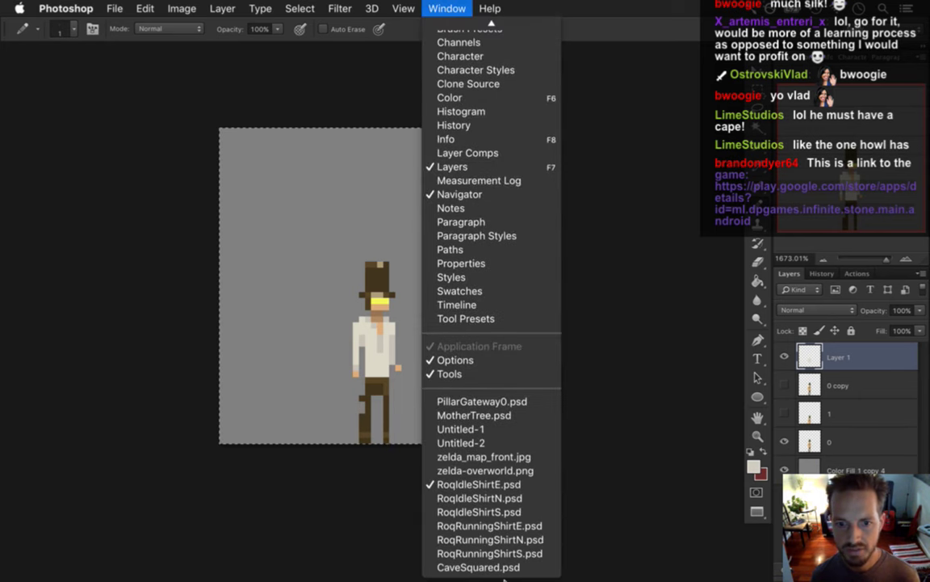
pyautogui.click(502, 566)
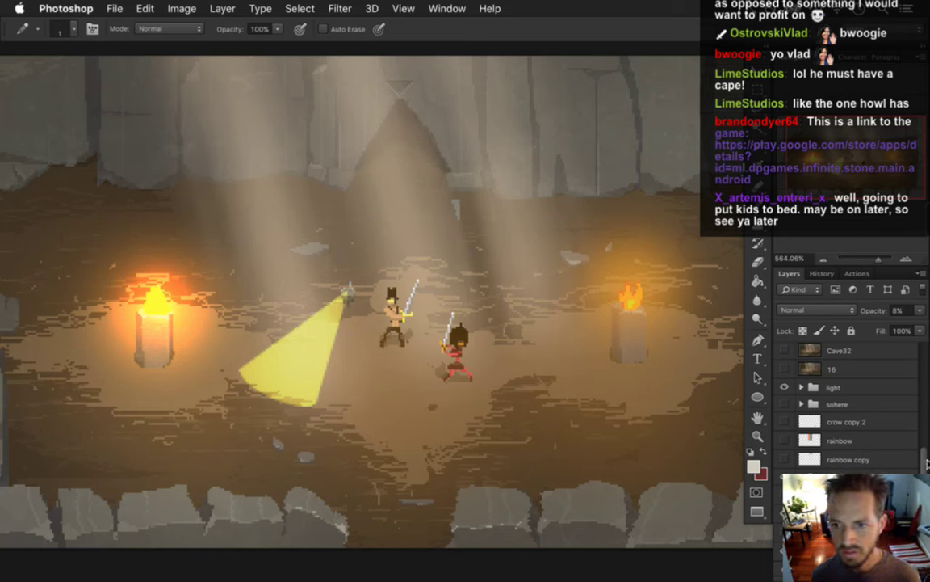
# Find the roq layer in the heroes copy group of the cave scene, hide it and make it the active layer.
pyautogui.scroll(-10, 923, 467)
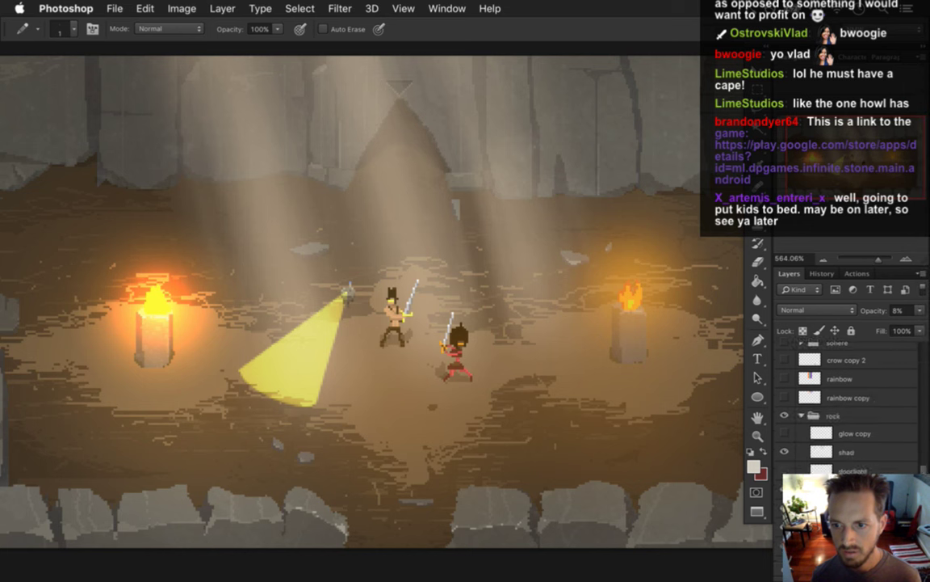
pyautogui.scroll(-5, 923, 467)
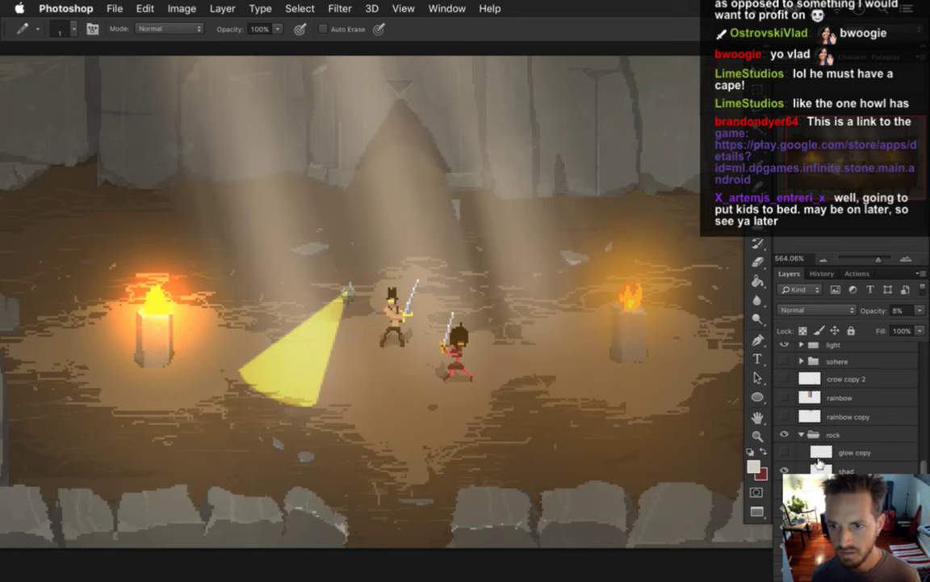
pyautogui.click(784, 434)
pyautogui.click(784, 434)
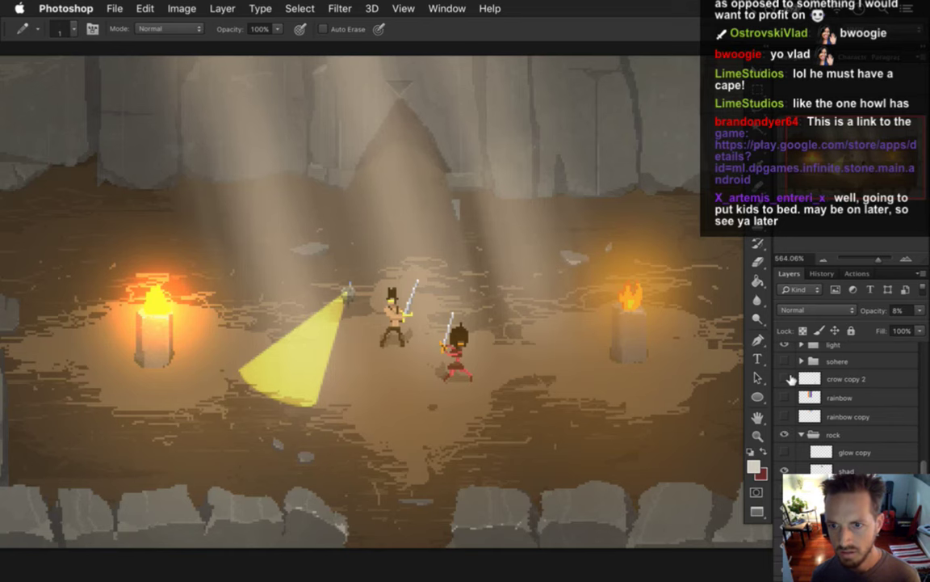
pyautogui.scroll(-5, 923, 419)
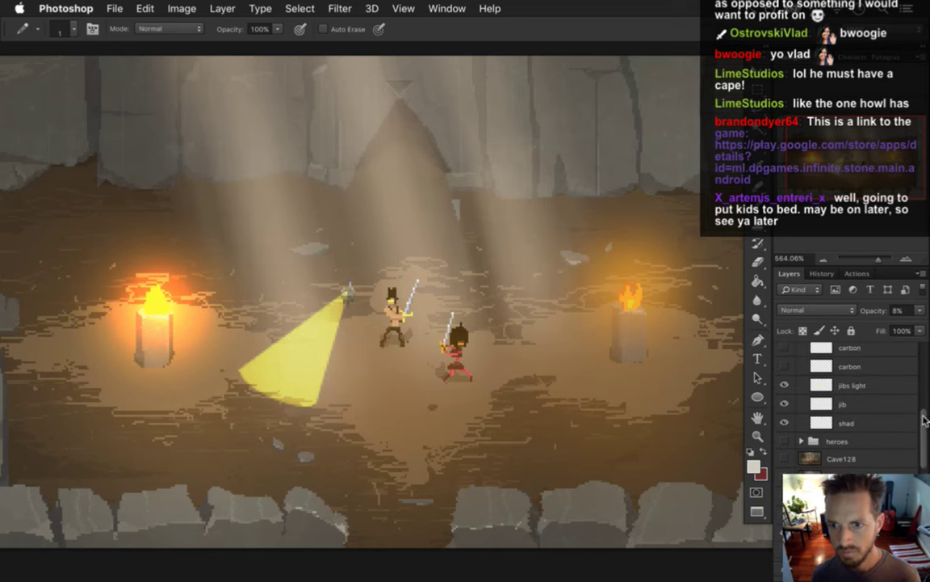
pyautogui.moveTo(924, 418); pyautogui.dragTo(921, 396)
pyautogui.scroll(5, 920, 396)
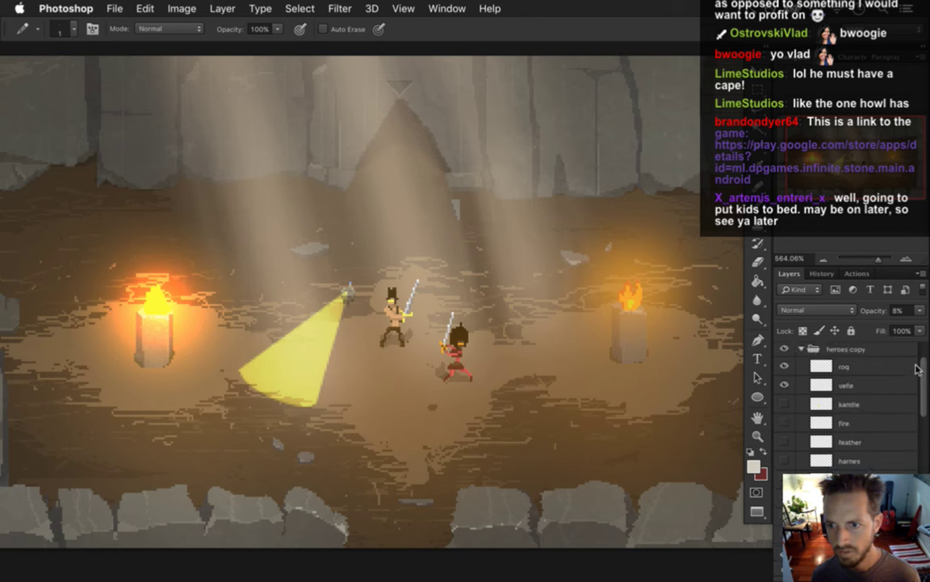
pyautogui.click(784, 386)
pyautogui.click(847, 387)
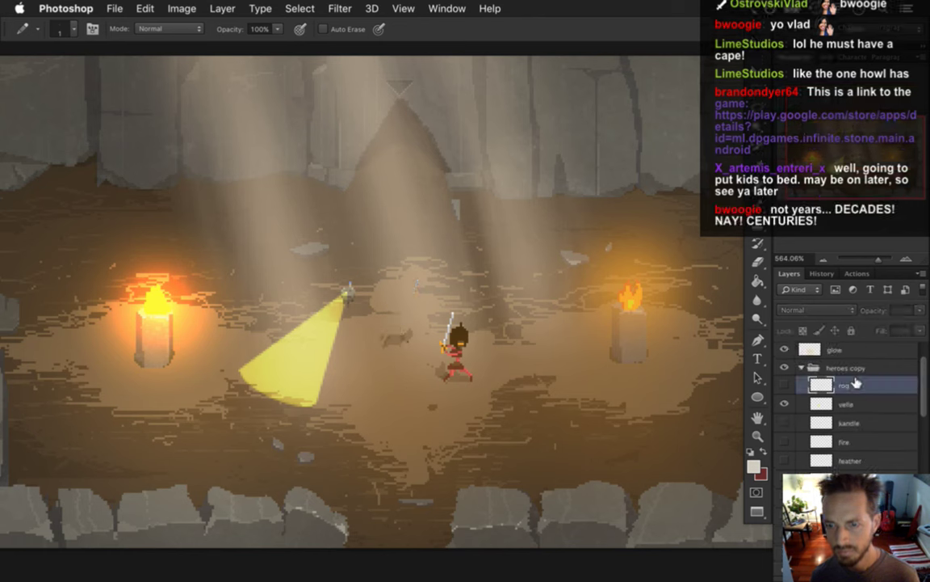
# Paste the copied shirt sprite into the cave scene and move it onto the hidden hero's shadow beside the red character.
pyautogui.press('super+v')
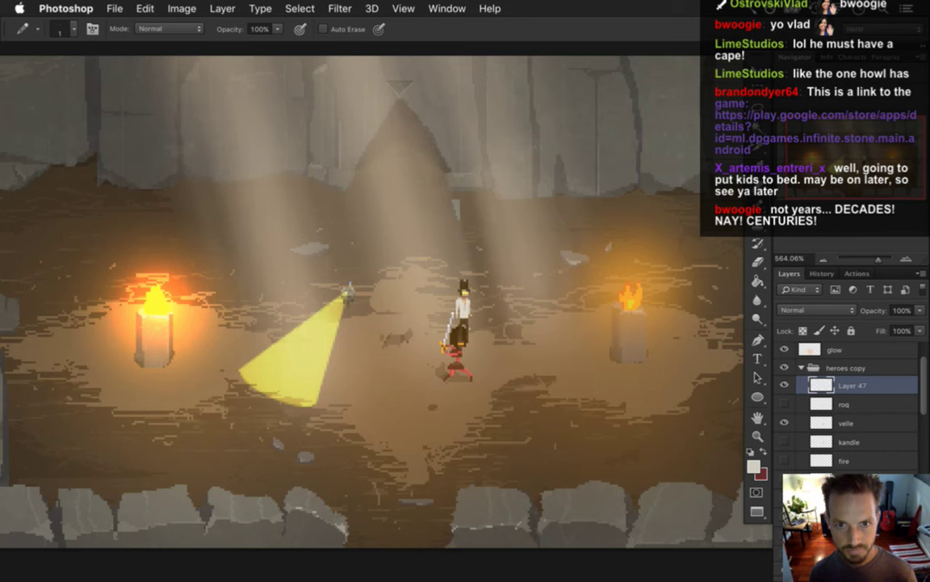
pyautogui.press('v')
pyautogui.moveTo(499, 301); pyautogui.dragTo(432, 297)
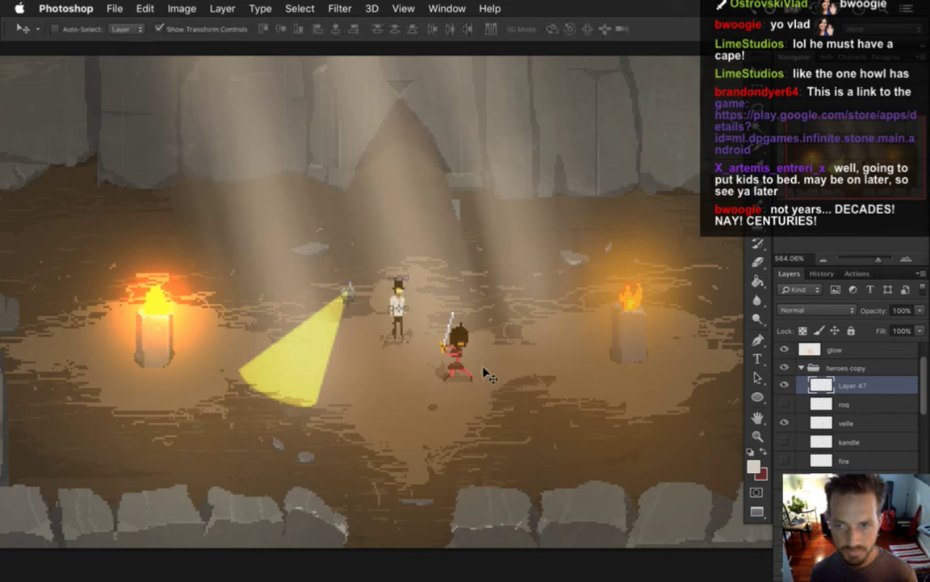
# Flip the pasted shirt sprite horizontally and save the cave scene document.
pyautogui.press('super+t')
pyautogui.rightClick(424, 298)
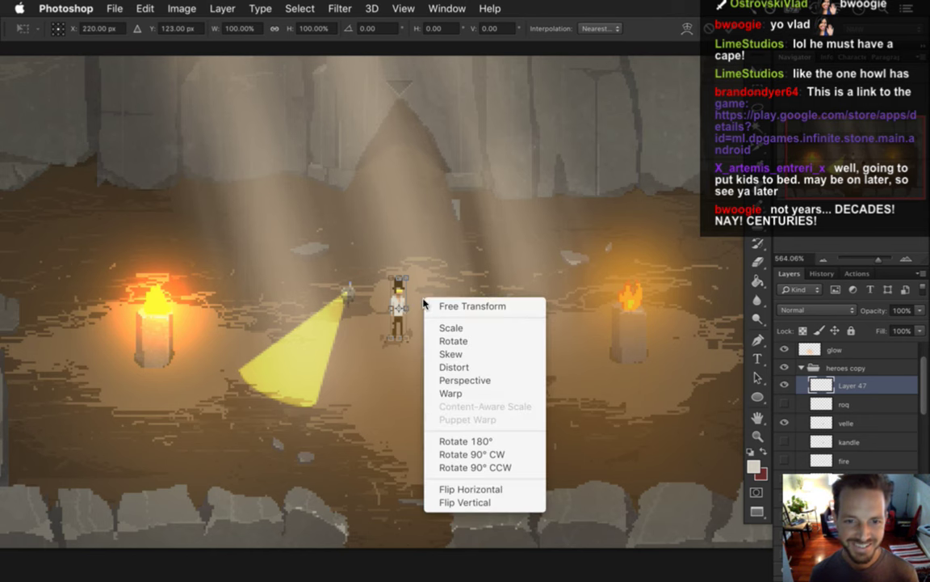
pyautogui.click(488, 489)
pyautogui.press('Return')
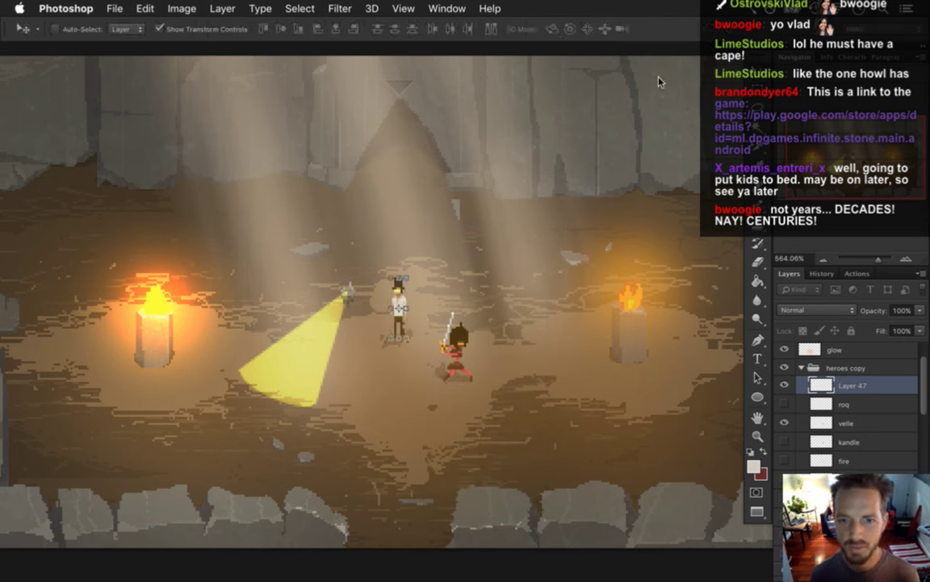
pyautogui.press('m')
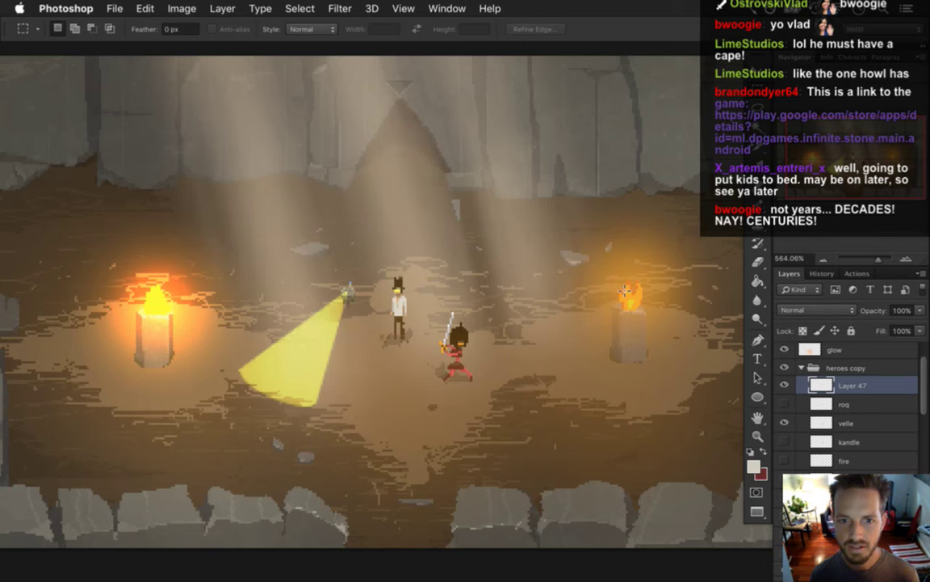
pyautogui.press('super+s')
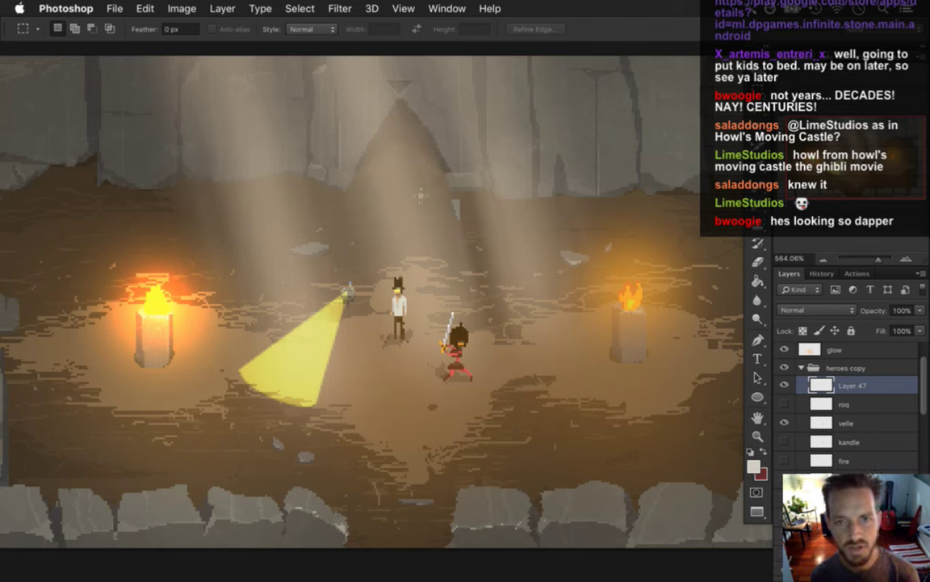
# Return to the RoqIdleShirtE.psd document, clear the canvas selection and add a new empty layer above Layer 1.
pyautogui.click(447, 8)
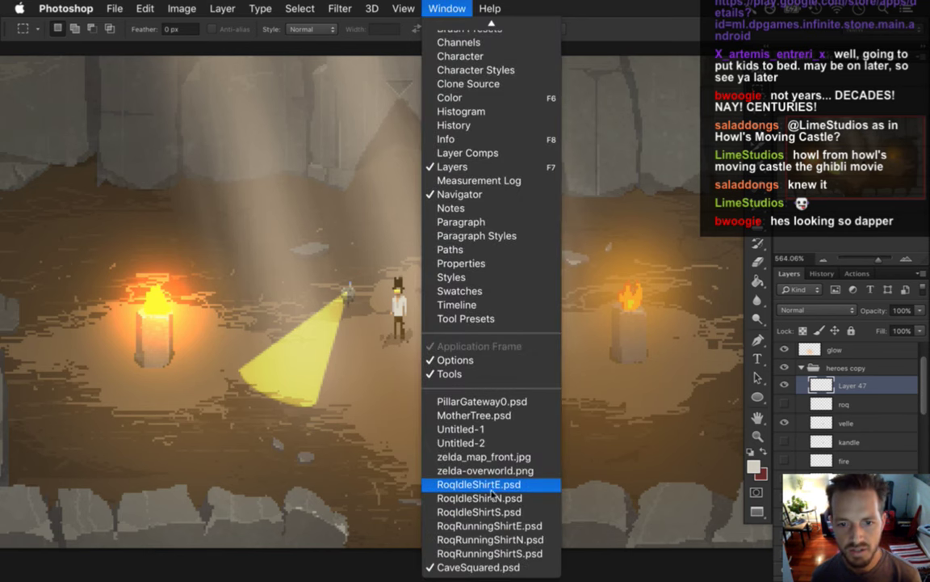
pyautogui.click(485, 483)
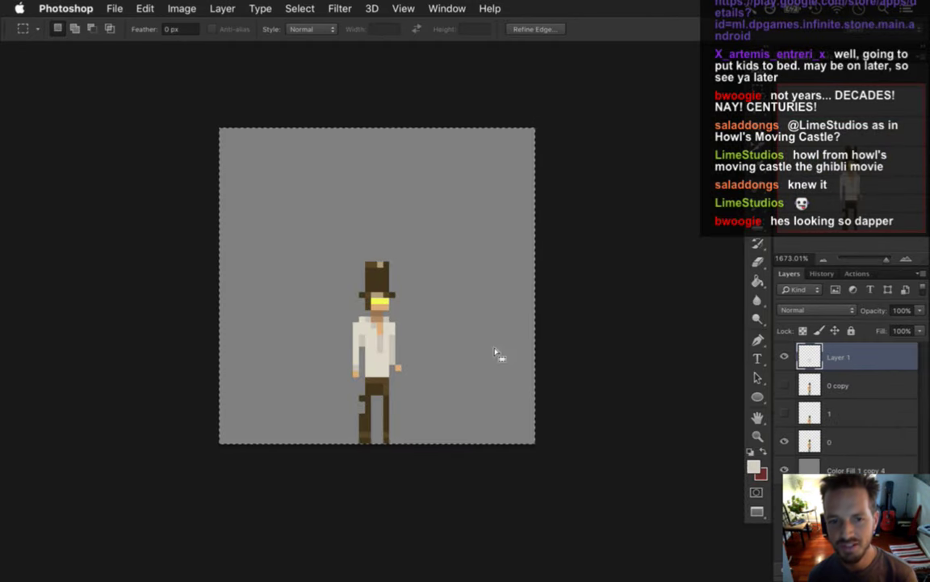
pyautogui.press('super+d')
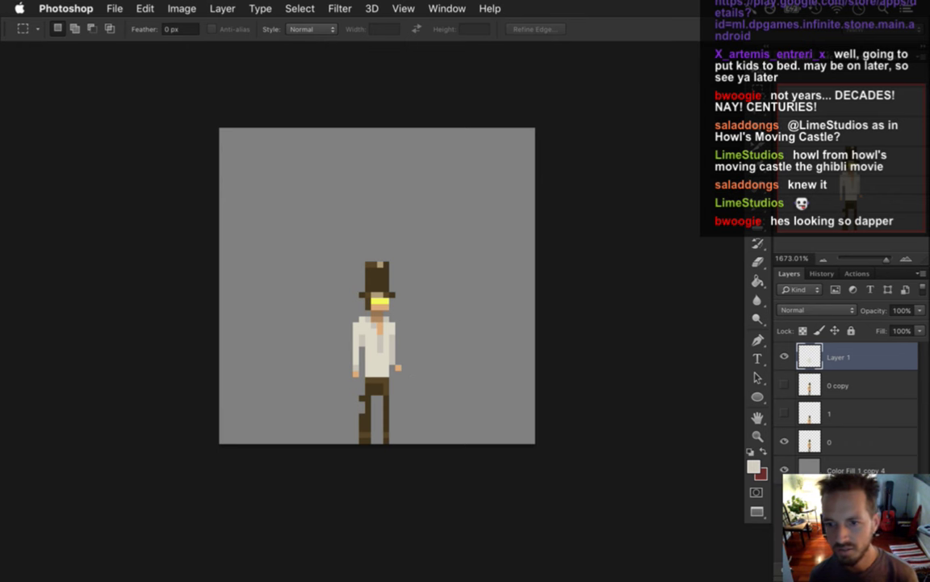
pyautogui.hotkey('ctrl', 'alt', 'shift', 'n')
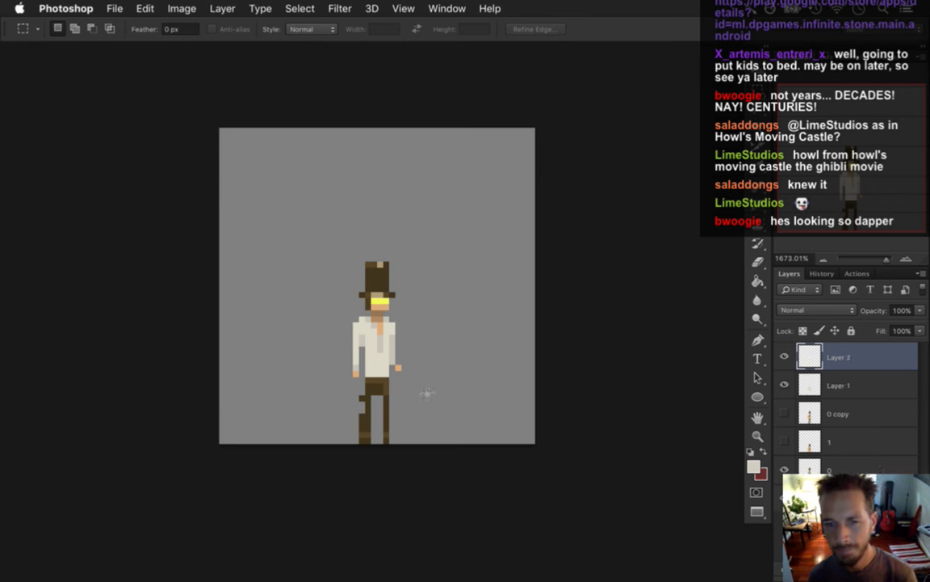
# Set the foreground colour to a bright light green with hue 110° and brightness 93%.
pyautogui.click(758, 471)
pyautogui.moveTo(737, 381); pyautogui.dragTo(742, 375)
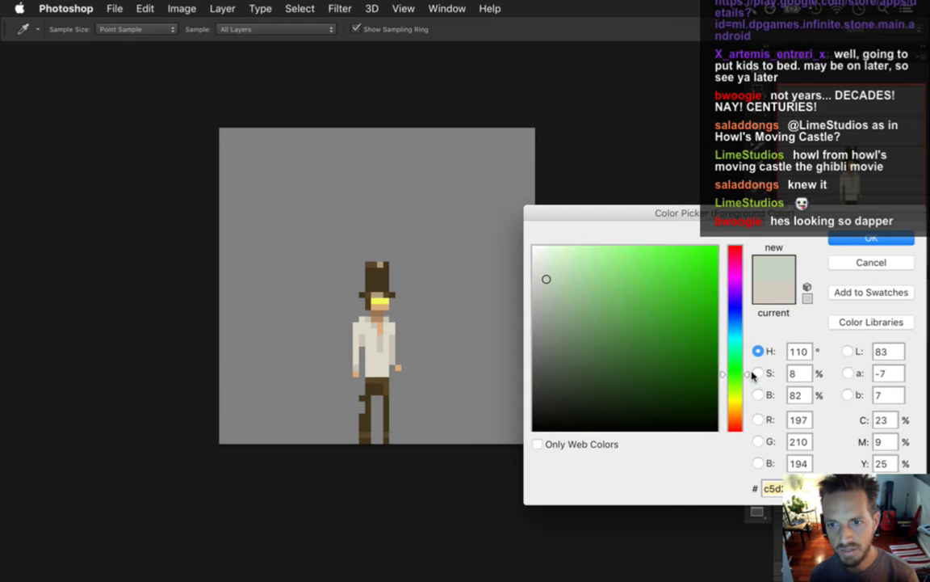
pyautogui.click(758, 372)
pyautogui.moveTo(737, 414); pyautogui.dragTo(735, 275)
pyautogui.moveTo(725, 235); pyautogui.dragTo(725, 236)
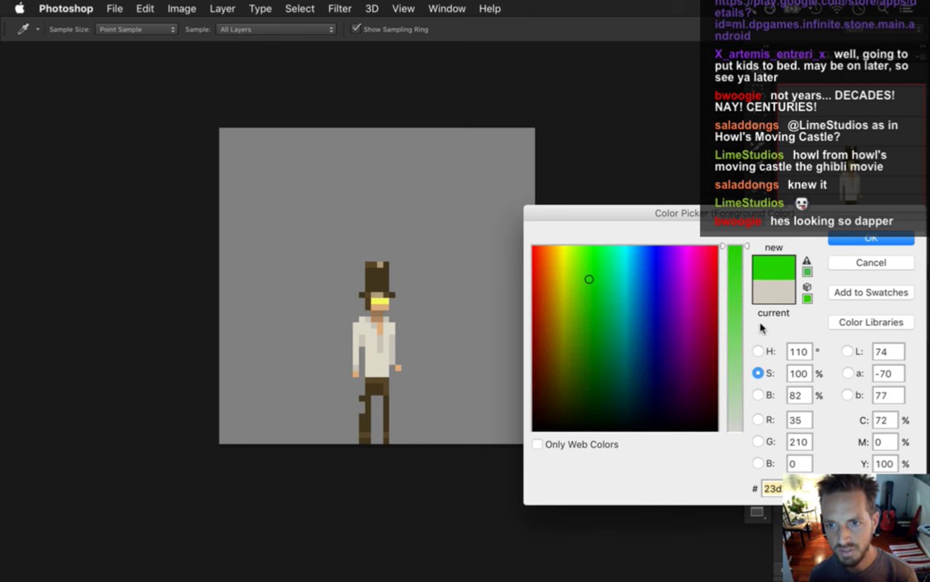
pyautogui.click(737, 320)
pyautogui.moveTo(736, 321); pyautogui.dragTo(735, 324)
pyautogui.click(757, 395)
pyautogui.moveTo(746, 279)
pyautogui.mouseDown()
pyautogui.moveTo(749, 250)
pyautogui.moveTo(749, 259)
pyautogui.mouseUp()
pyautogui.click(757, 372)
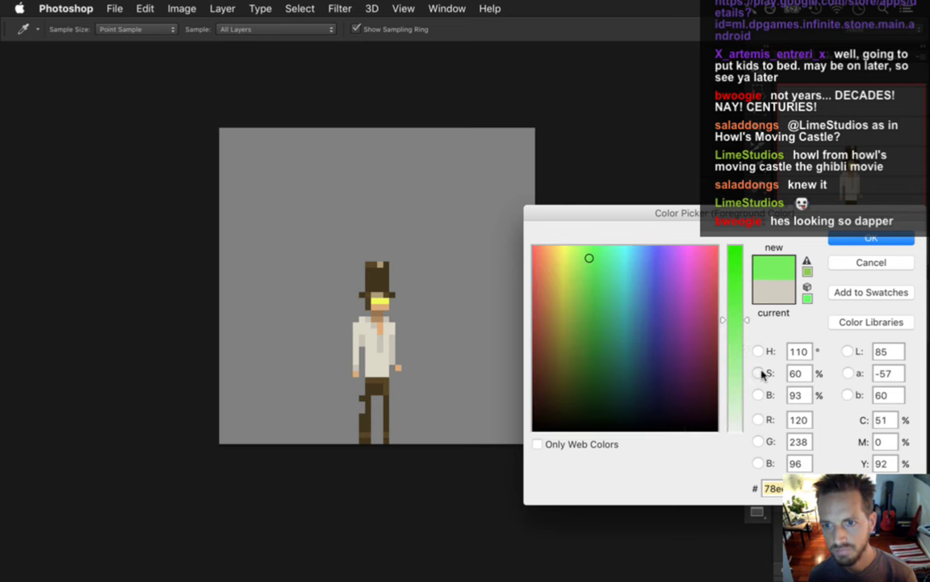
pyautogui.moveTo(748, 318); pyautogui.dragTo(748, 326)
pyautogui.press('Return')
# Outline a green cape with the 1-pixel Pencil, from both shoulders down behind the character's back and across at shin height.
pyautogui.press('m')
pyautogui.press('b')
pyautogui.click(368, 320)
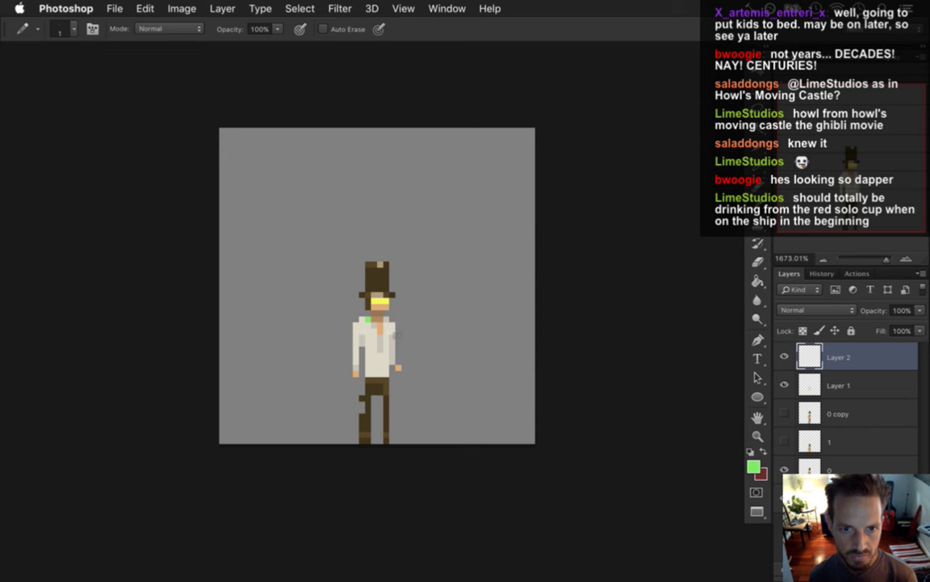
pyautogui.click(390, 321)
pyautogui.click(356, 320)
pyautogui.moveTo(356, 322)
pyautogui.mouseDown()
pyautogui.moveTo(326, 404)
pyautogui.moveTo(346, 417)
pyautogui.mouseUp()
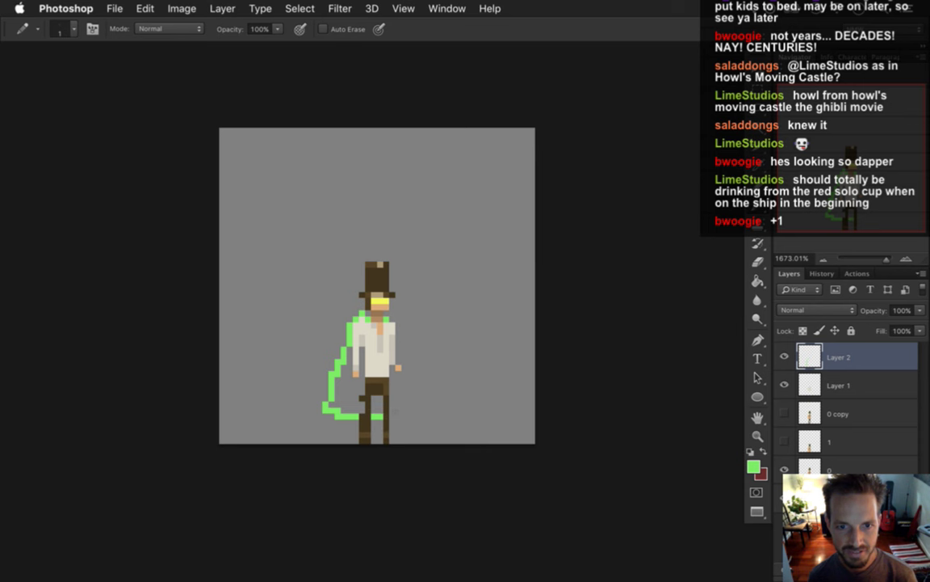
# Fill the cape's interior with green, including the gaps between the legs and between the arm and torso.
pyautogui.moveTo(380, 414)
pyautogui.mouseDown()
pyautogui.moveTo(380, 402)
pyautogui.moveTo(374, 411)
pyautogui.mouseUp()
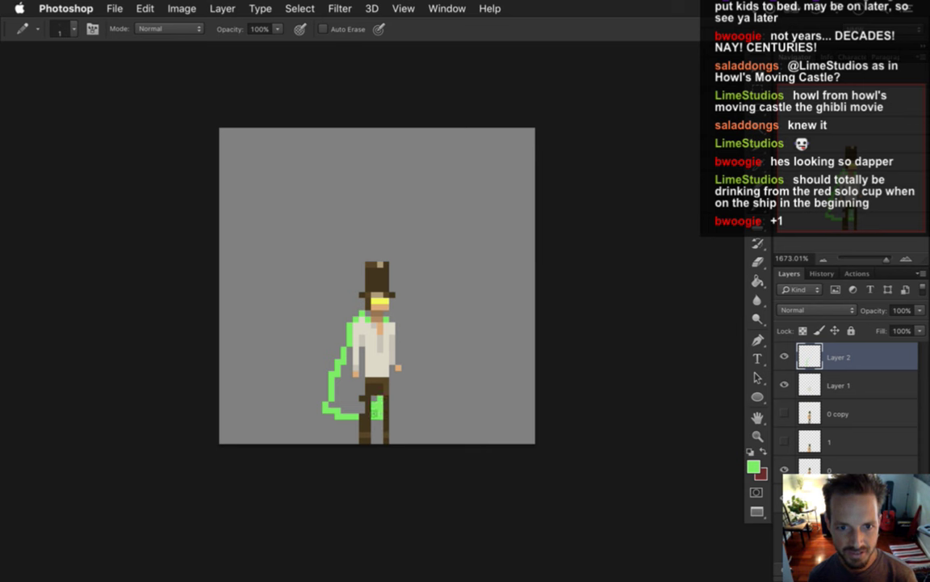
pyautogui.moveTo(331, 407); pyautogui.dragTo(359, 404)
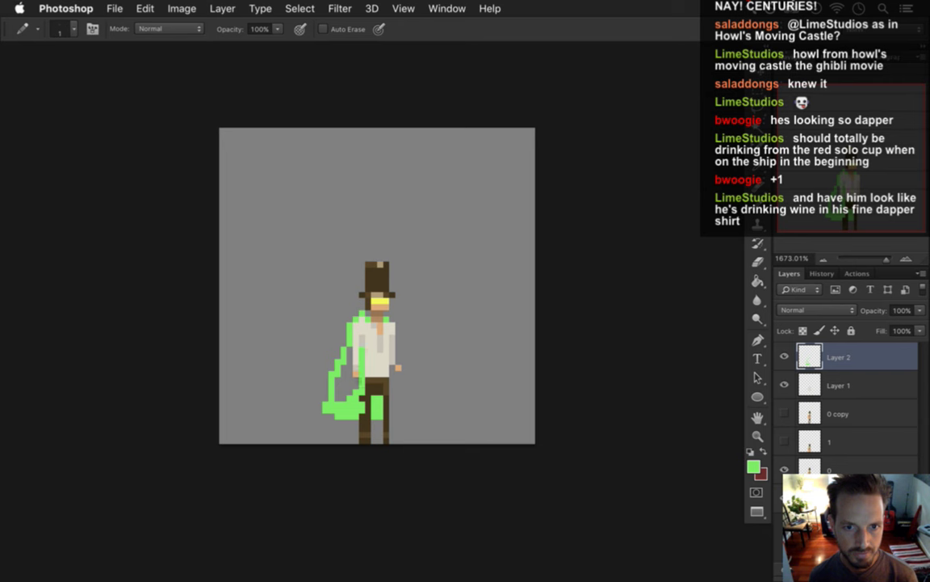
pyautogui.moveTo(352, 392)
pyautogui.mouseDown()
pyautogui.moveTo(343, 376)
pyautogui.moveTo(339, 391)
pyautogui.mouseUp()
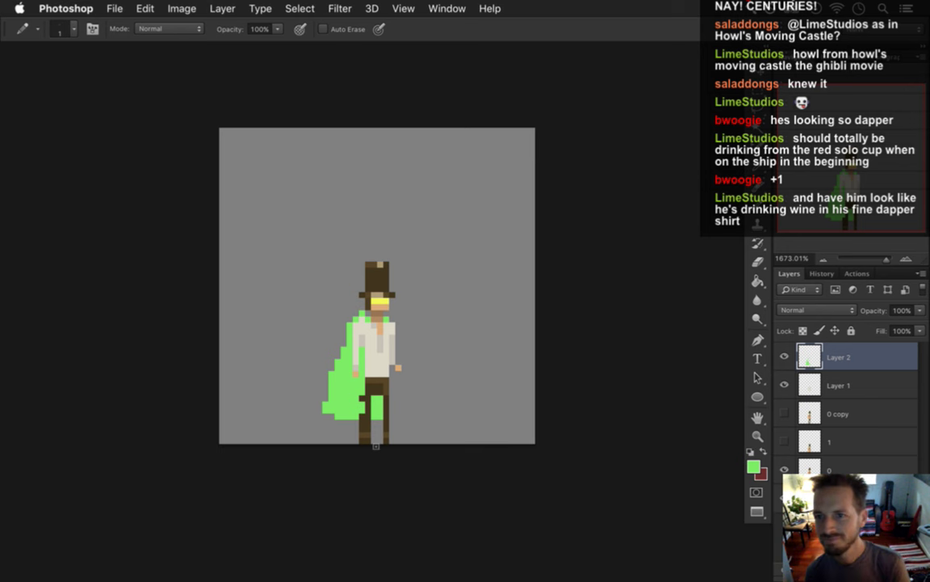
pyautogui.click(178, 8)
pyautogui.moveTo(194, 53)
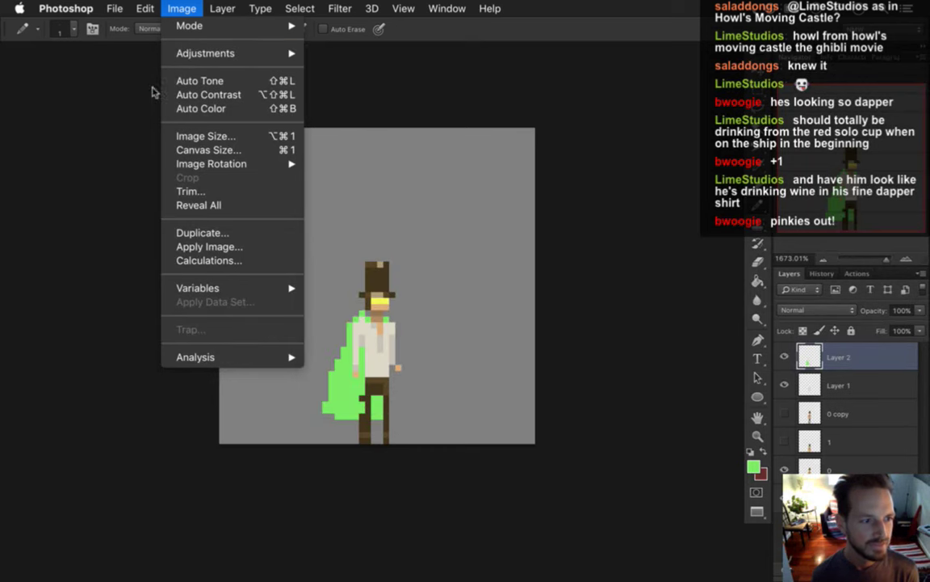
pyautogui.click(128, 108)
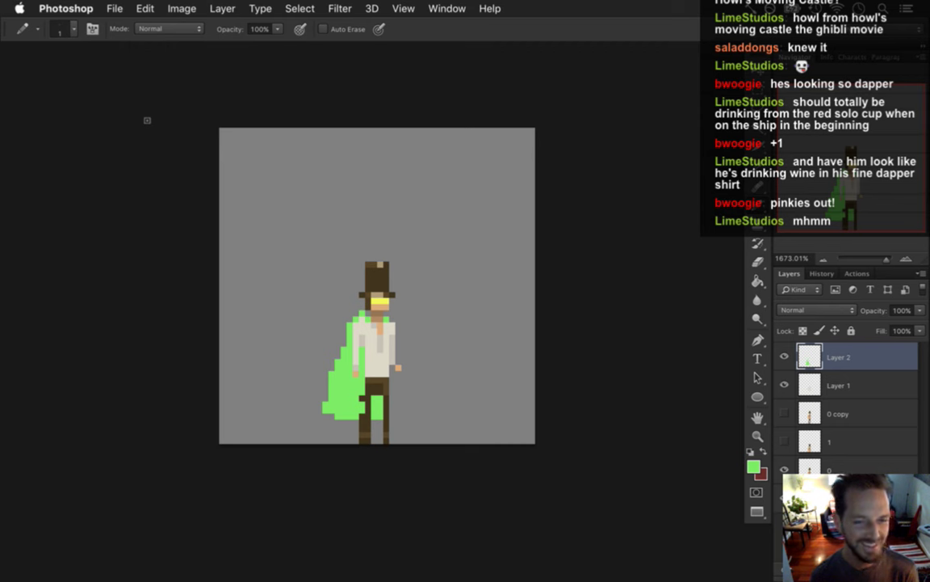
# Darken the green cape on Layer 2 with a Brightness/Contrast adjustment, setting the brightness to -106.
pyautogui.click(182, 8)
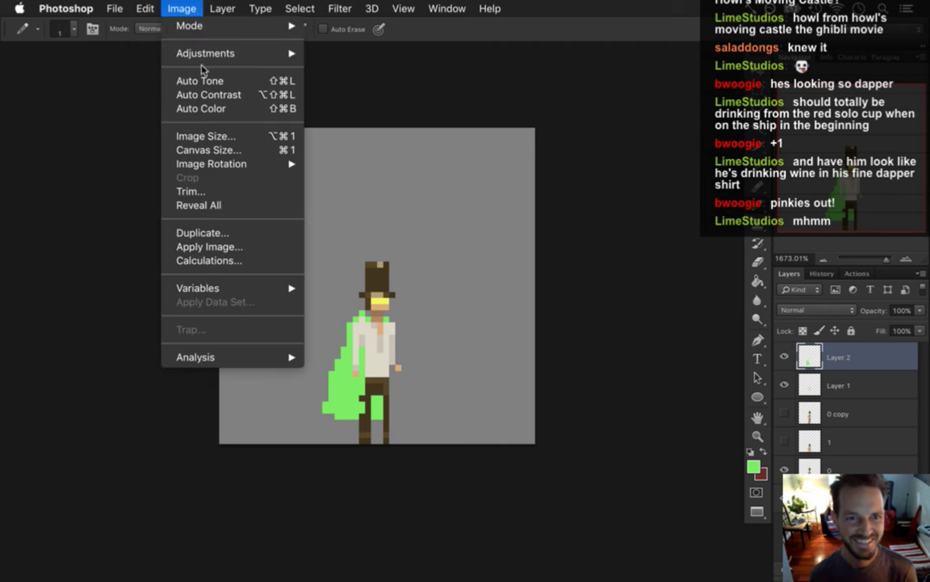
pyautogui.moveTo(208, 53)
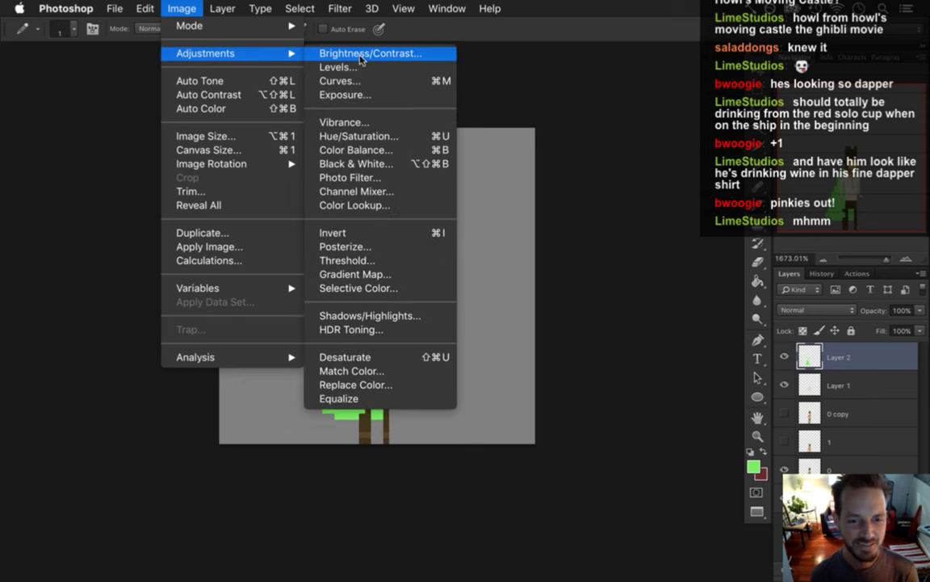
pyautogui.click(368, 52)
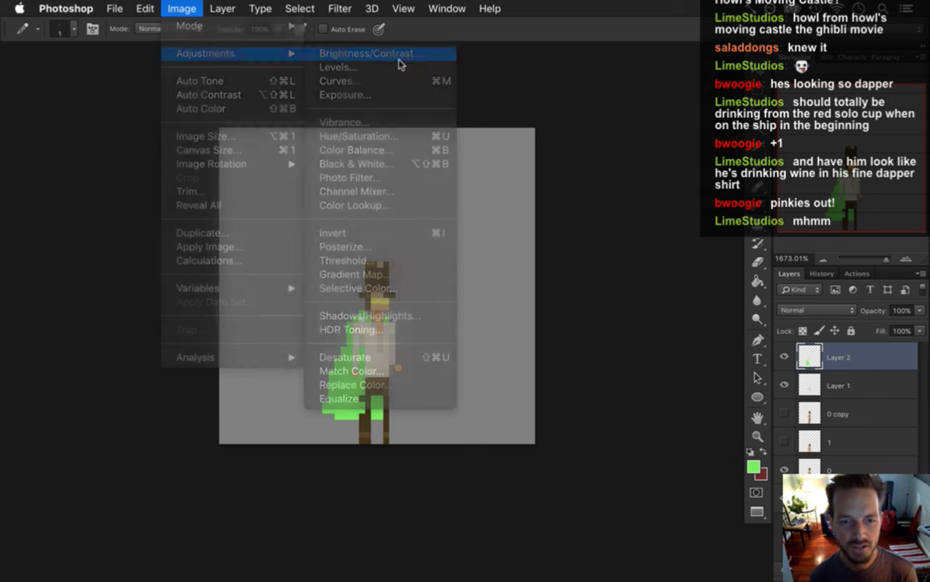
pyautogui.moveTo(660, 132); pyautogui.dragTo(691, 102)
pyautogui.moveTo(616, 147); pyautogui.dragTo(565, 144)
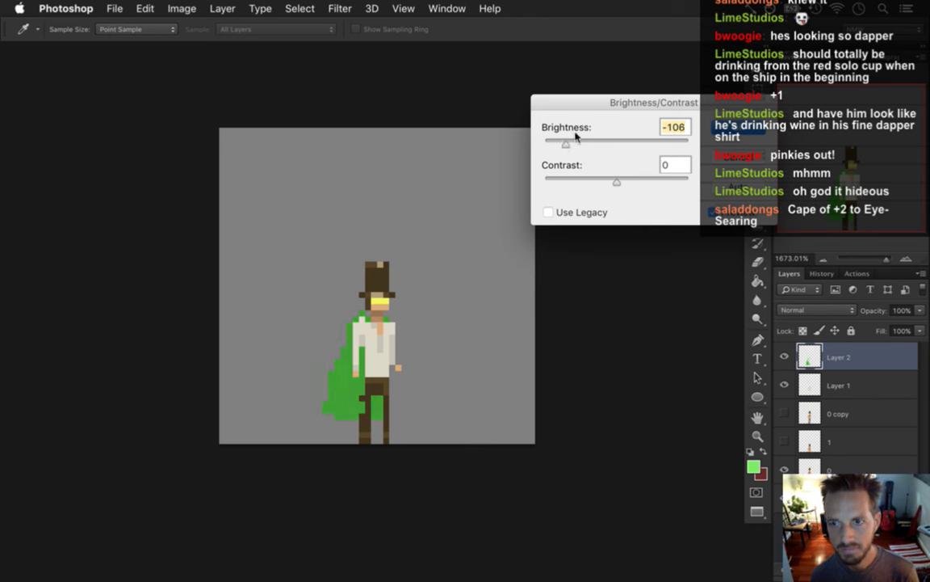
pyautogui.click(727, 132)
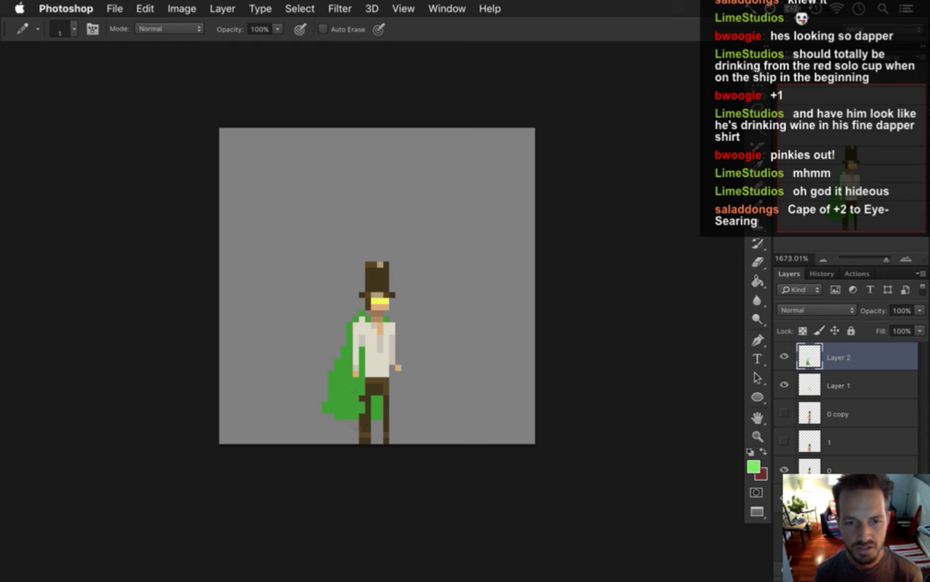
# Toggle the visibility of the cape's Layer 2 to compare the sprite with and without it, leaving the layer hidden.
pyautogui.click(784, 357)
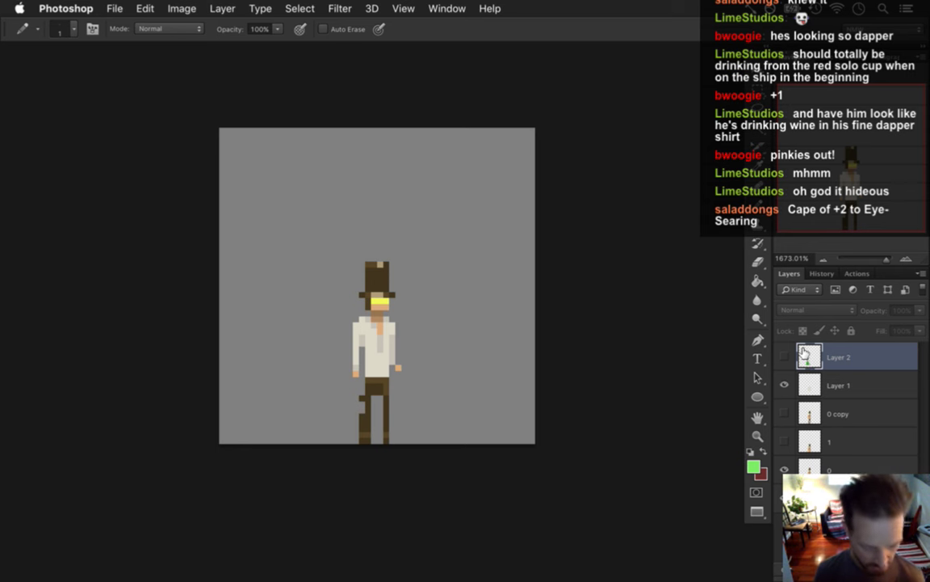
pyautogui.click(786, 356)
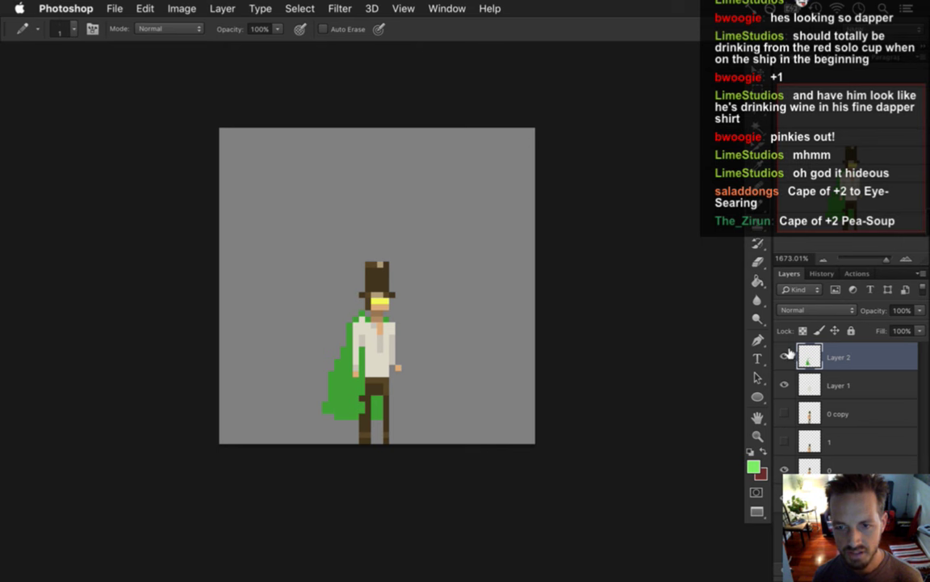
pyautogui.click(783, 355)
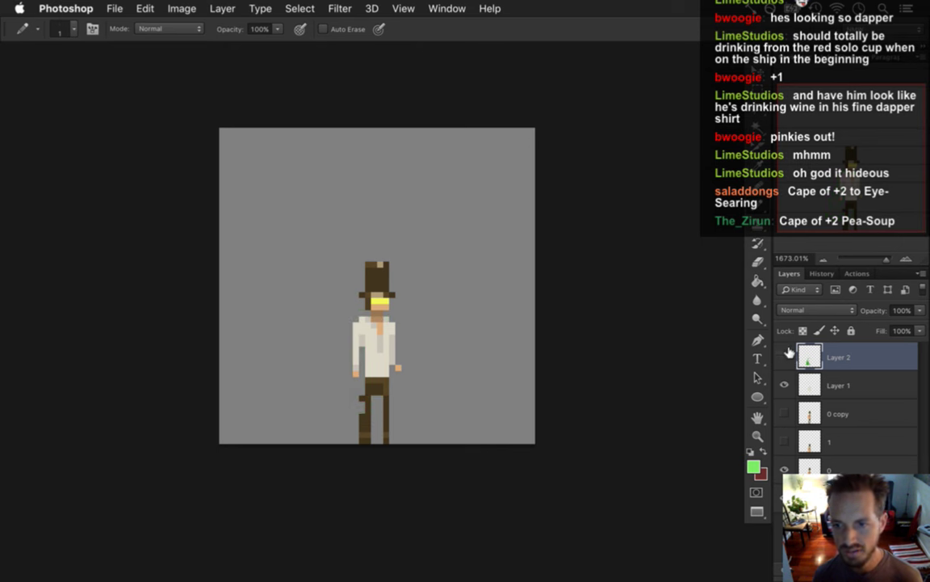
# Show the green cape on Layer 2 over the shirt sprite once more and hide it again.
pyautogui.click(446, 8)
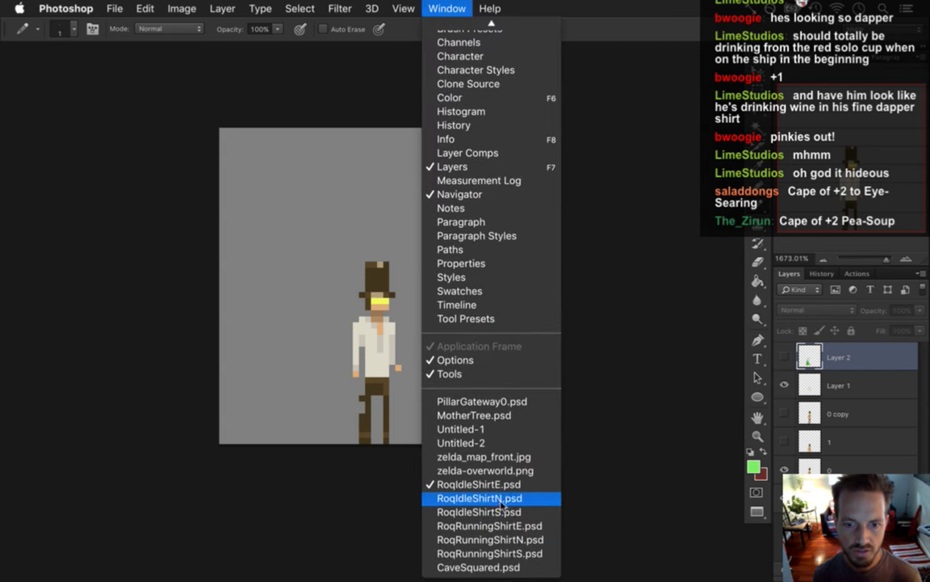
pyautogui.click(608, 403)
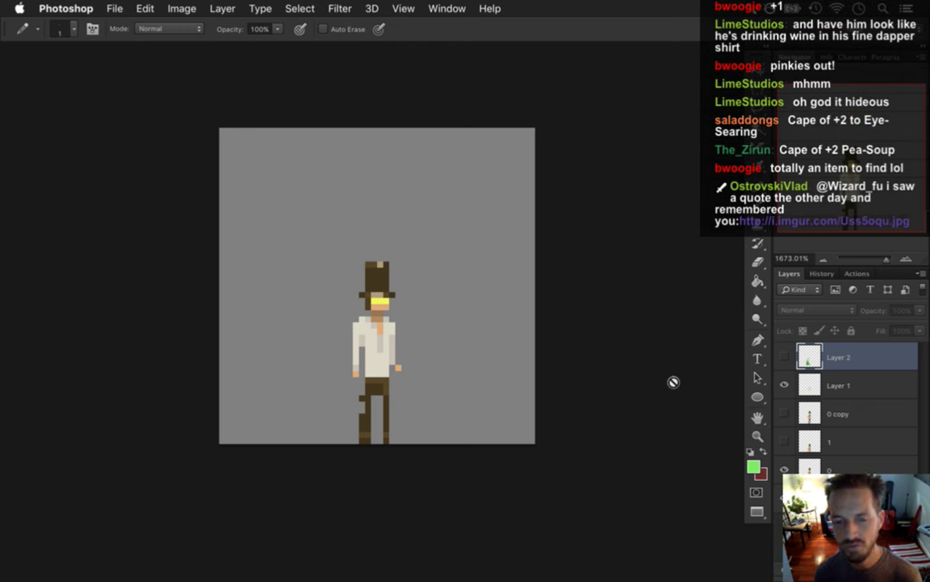
pyautogui.click(784, 356)
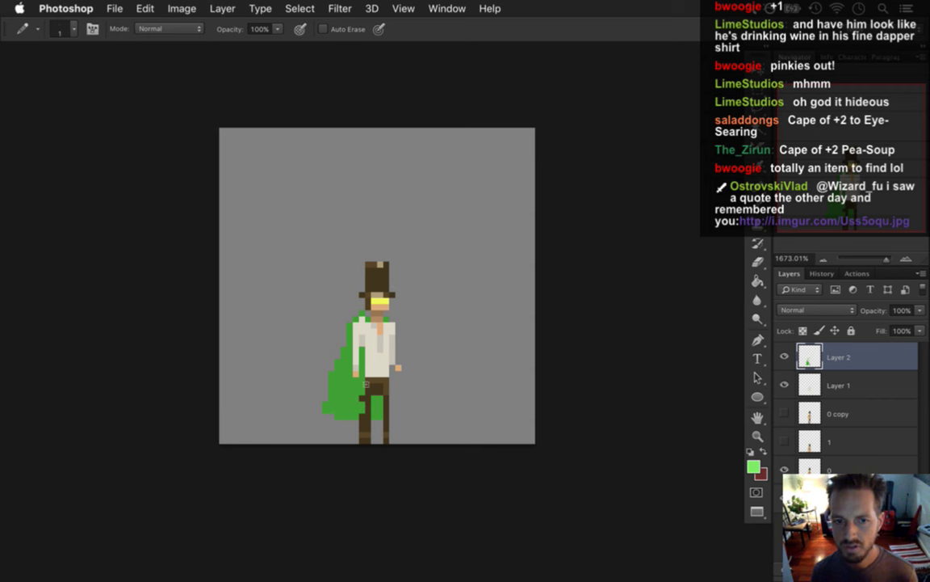
pyautogui.click(786, 356)
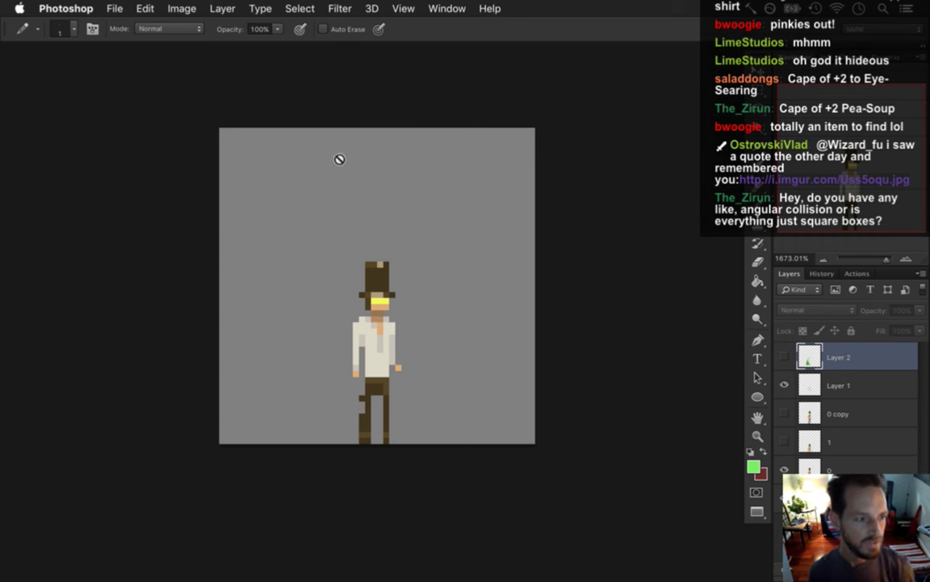
# Switch to the Songbringer game, turn on the collision box overlay and walk the hero up toward the stone pillars.
pyautogui.press('super+Tab')
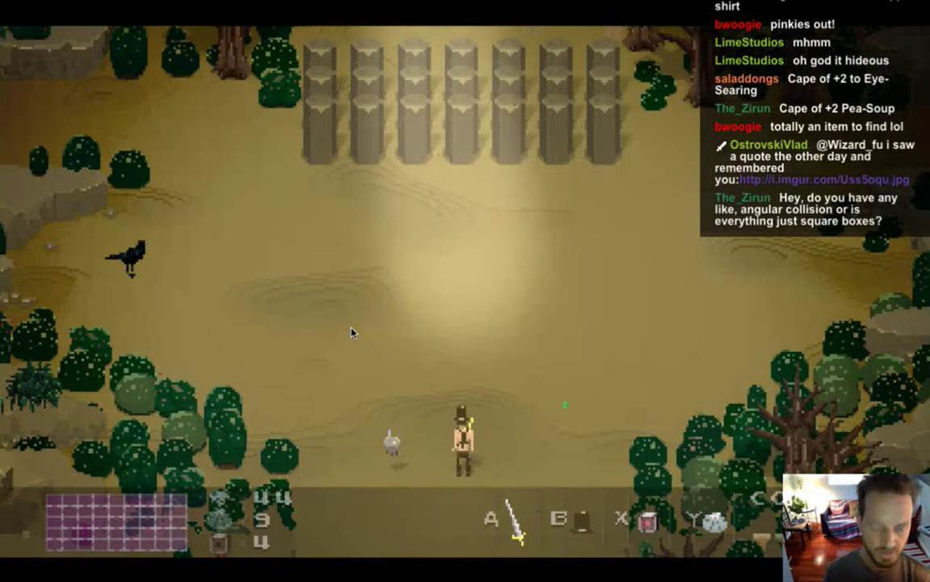
pyautogui.press('Up')
pyautogui.press('Up')
pyautogui.press('c')
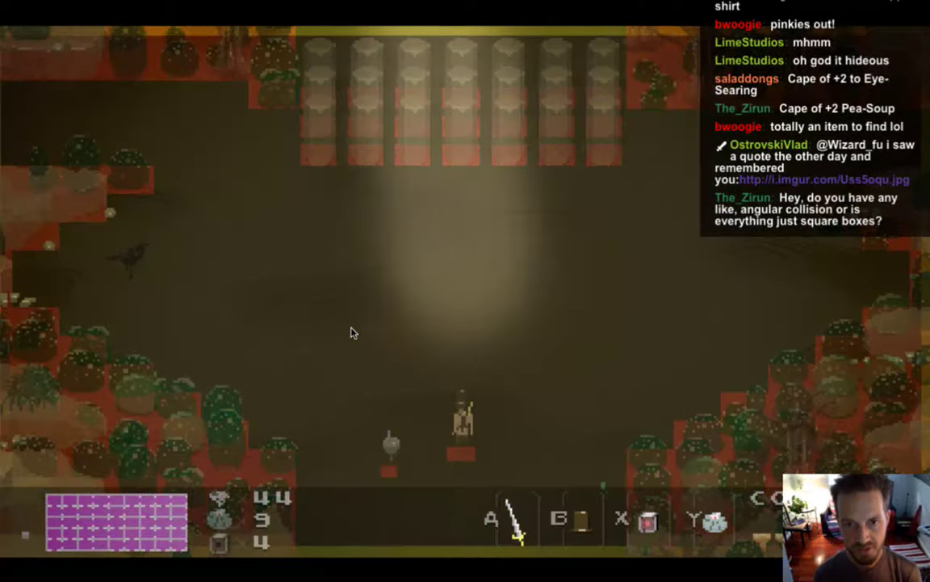
pyautogui.press('Up')
pyautogui.press('Down')
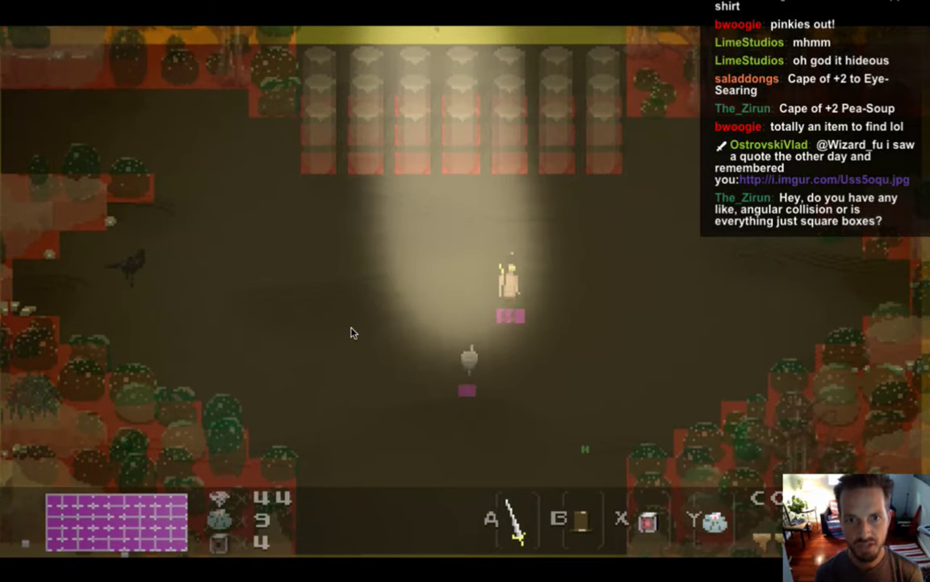
# Walk the hero along the bushes beside the leftmost pillar and back down into the clearing to check the collision boxes.
pyautogui.press('Up')
pyautogui.press('Up')
pyautogui.press('Left')
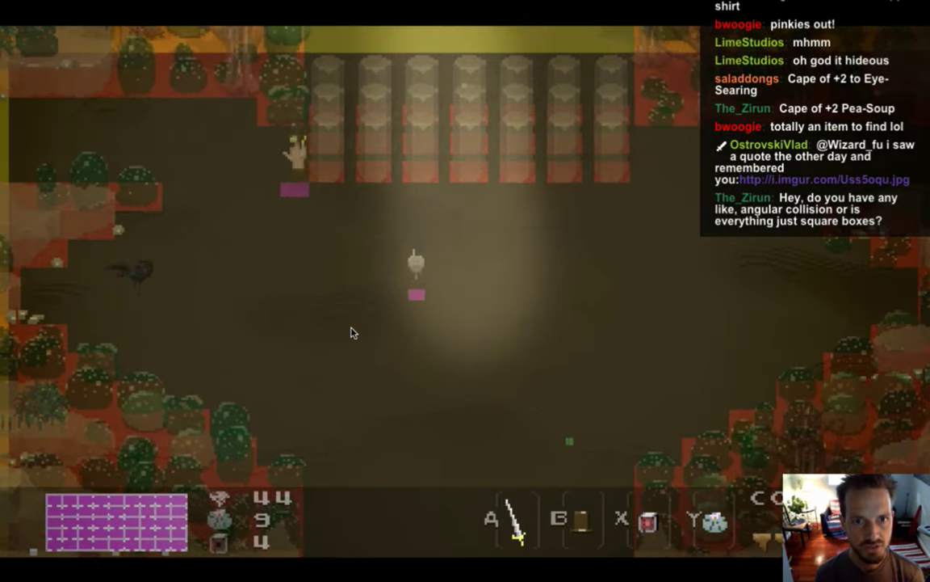
pyautogui.press('Down')
pyautogui.press('Right')
pyautogui.press('Down')
pyautogui.press('Right')
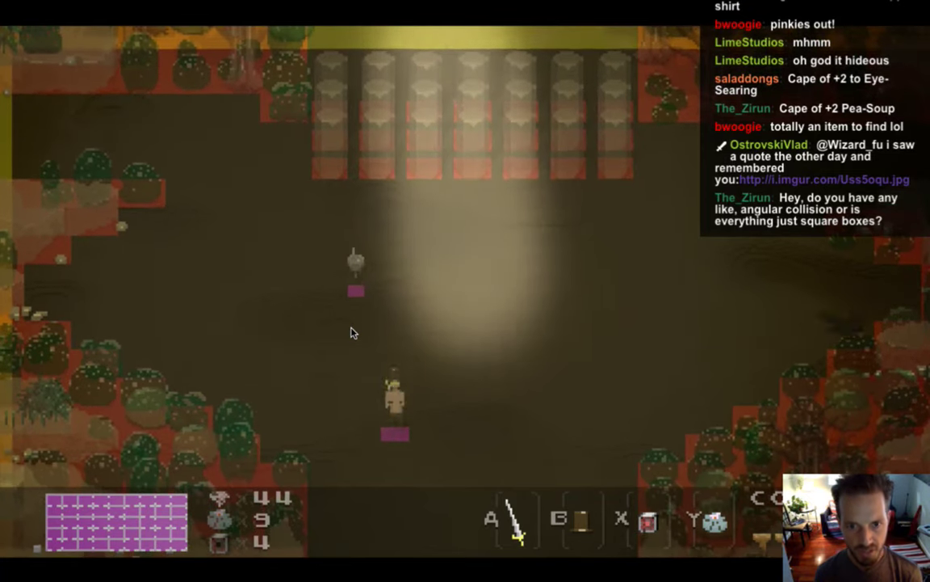
# Walk the hero west out of the pillar clearing and through the shrub area to the statue pond.
pyautogui.press('Left')
pyautogui.press('Down')
pyautogui.press('Left')
pyautogui.press('Down')
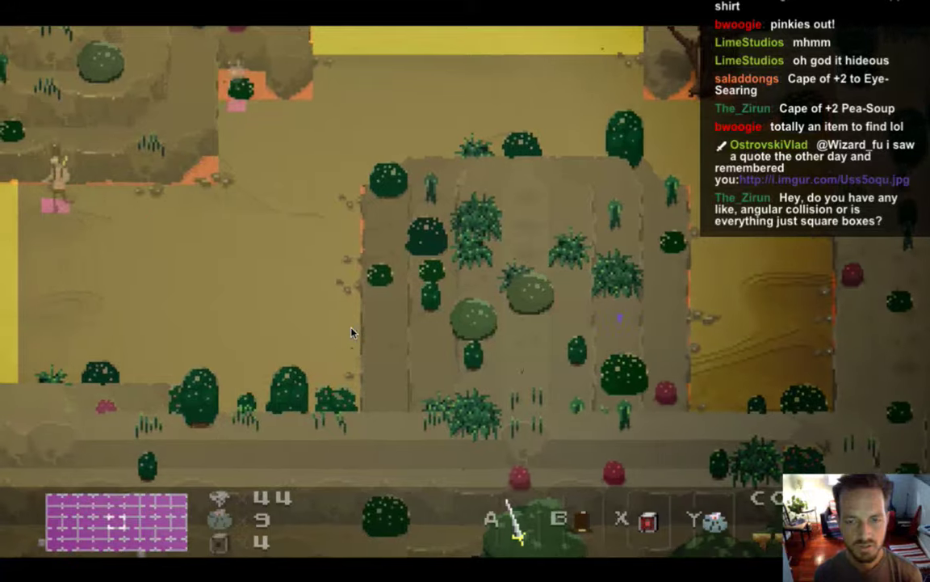
pyautogui.press('Left')
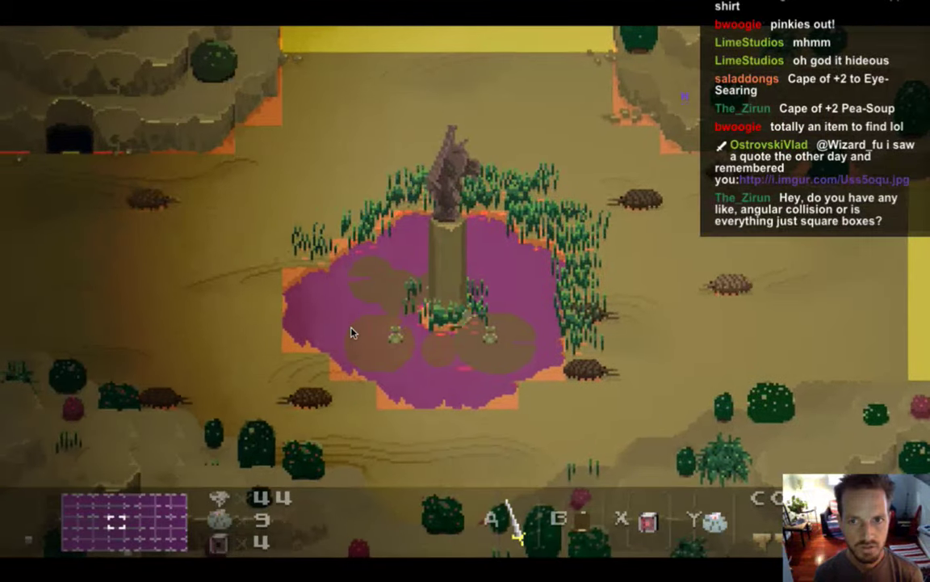
# Walk the hero past the upper side of the statue pond and west to the passage beside the dead tree.
pyautogui.press('Left')
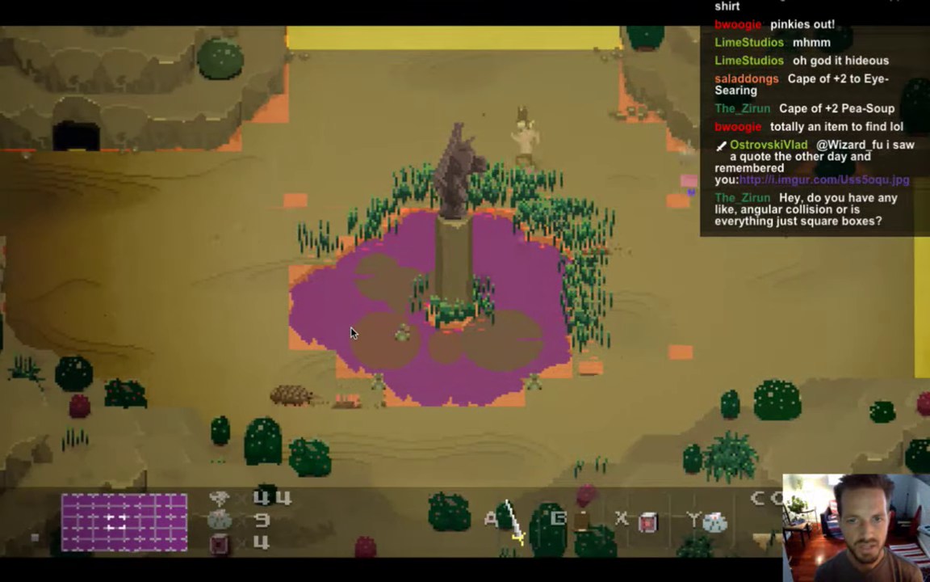
pyautogui.press('Left')
pyautogui.press('Down')
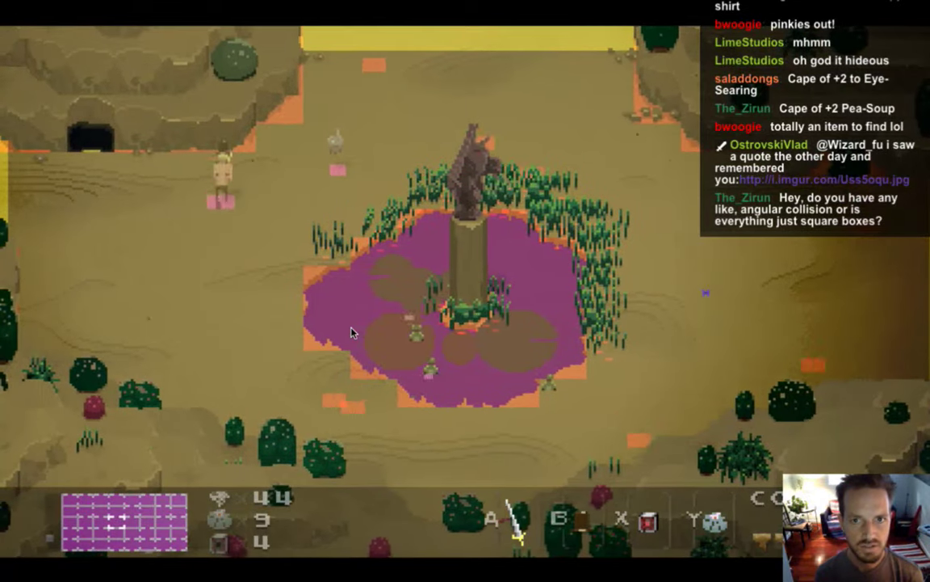
pyautogui.press('Left')
pyautogui.press('Left')
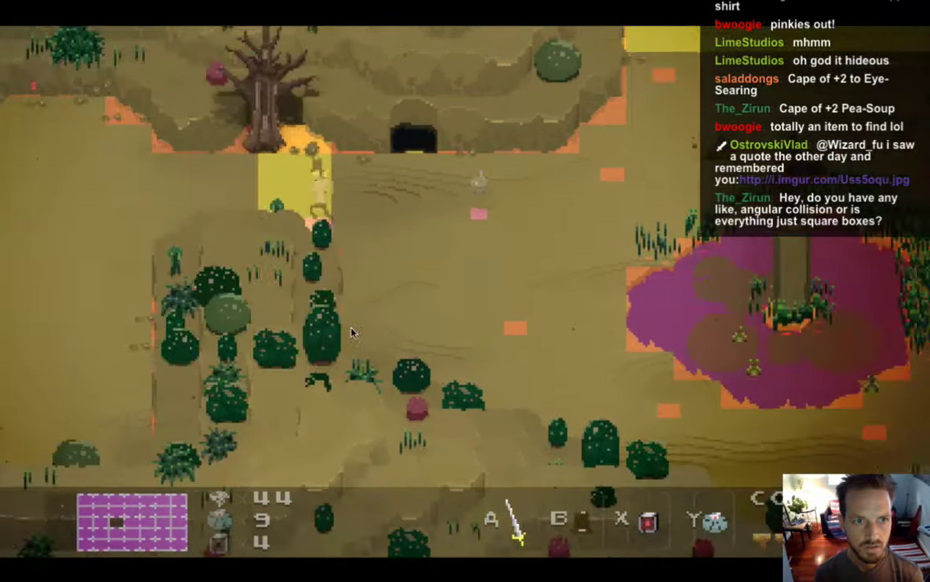
# Enter the cave near the pond, walk the hero to its stepped upper-left wall to examine the collision tiles, and quit the game.
pyautogui.press('Right')
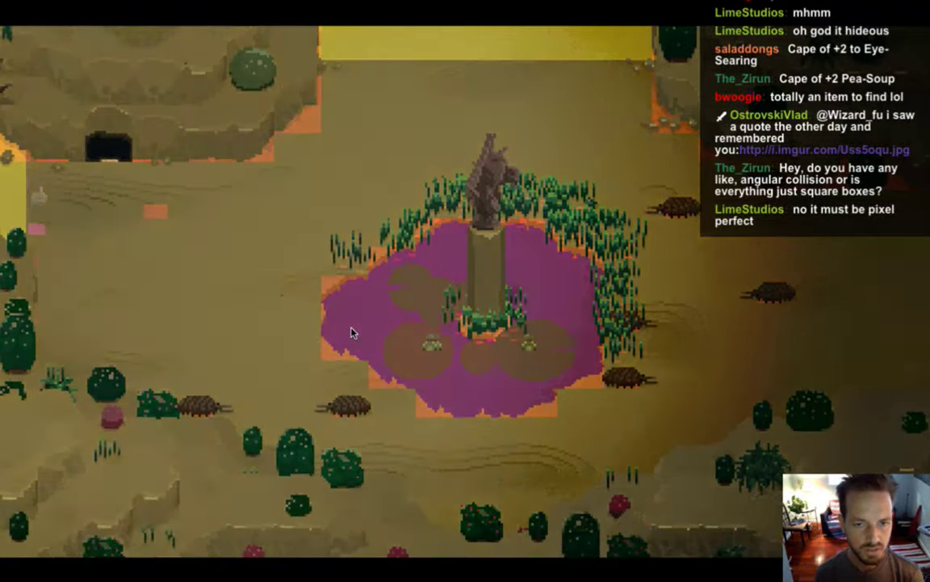
pyautogui.press('Up')
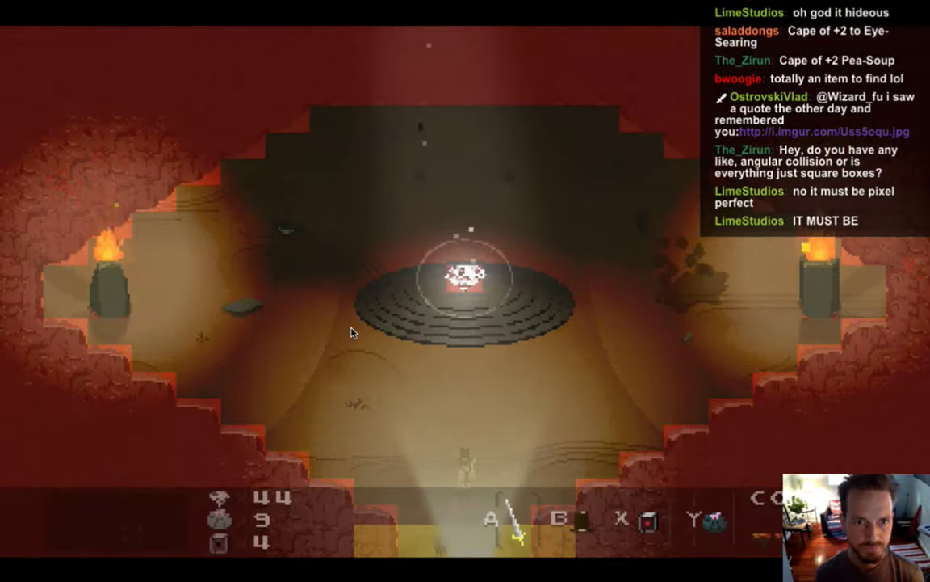
pyautogui.press('Left')
pyautogui.press('Up')
pyautogui.press('Left')
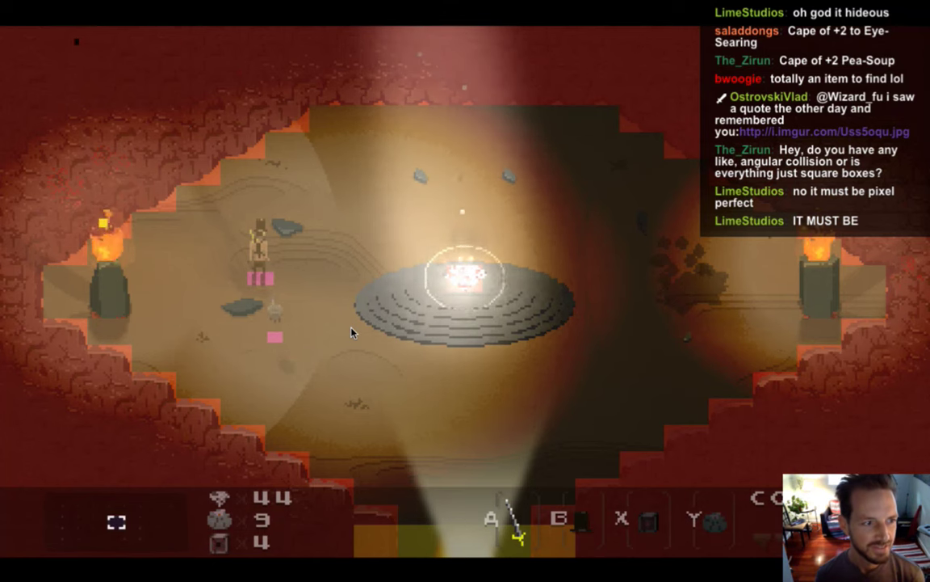
pyautogui.press('super+q')
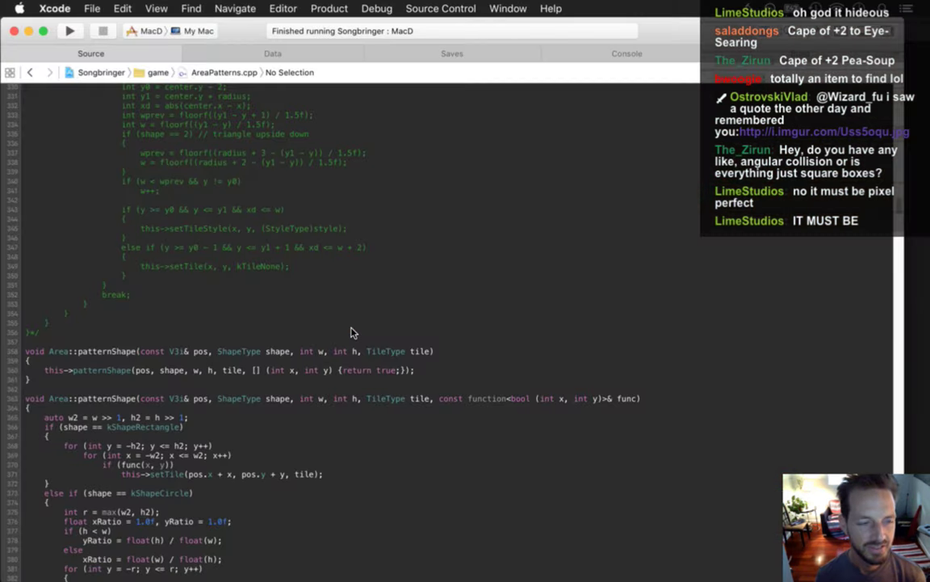
# Relaunch Songbringer with the collision boxes shown and walk the hero against and between the stone pillars.
pyautogui.press('super+Tab')
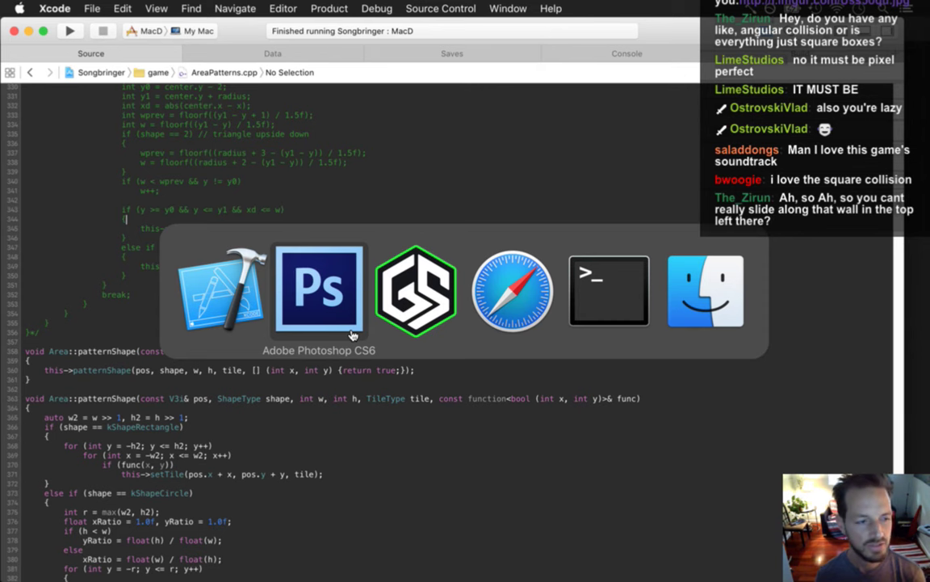
pyautogui.click(352, 334)
pyautogui.press('super+Tab')
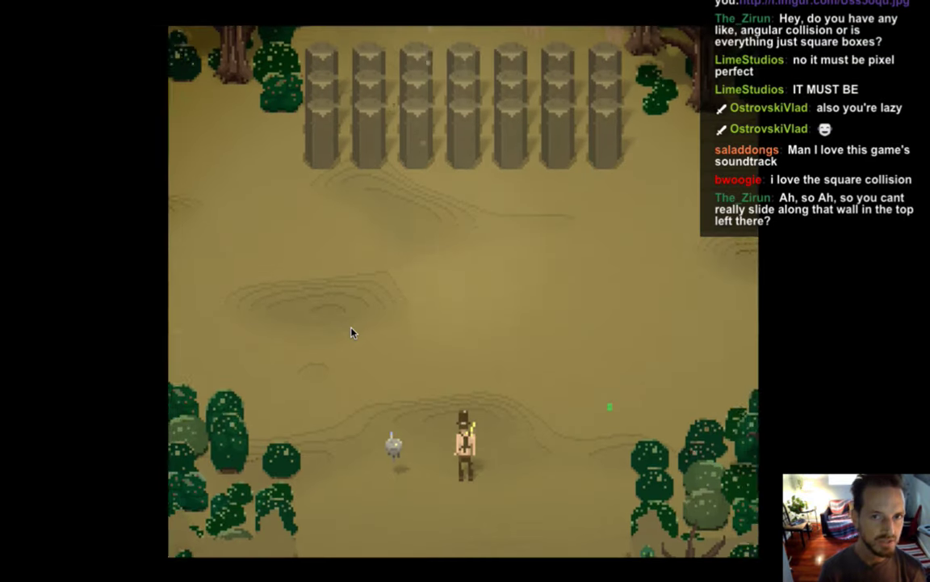
pyautogui.press('Up')
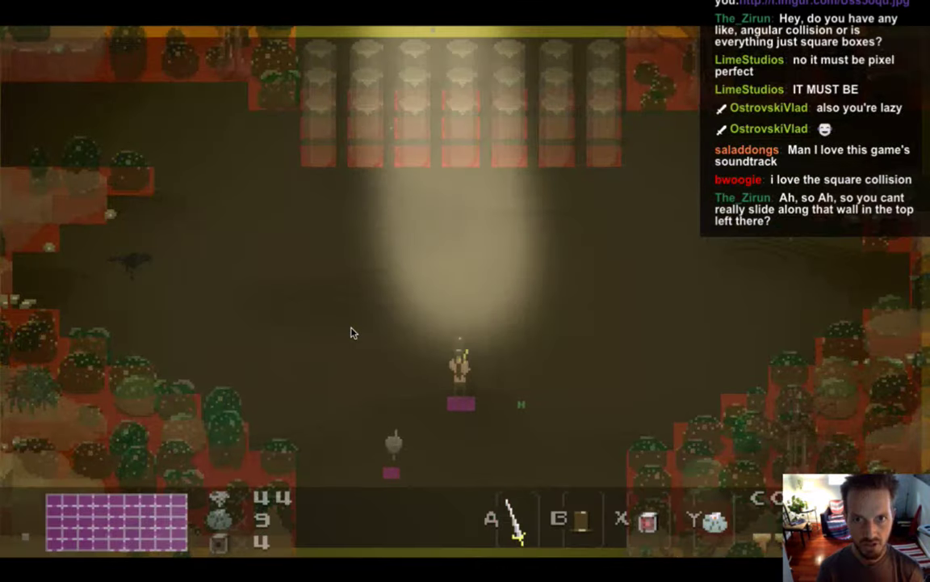
pyautogui.press('Up')
pyautogui.press('Left')
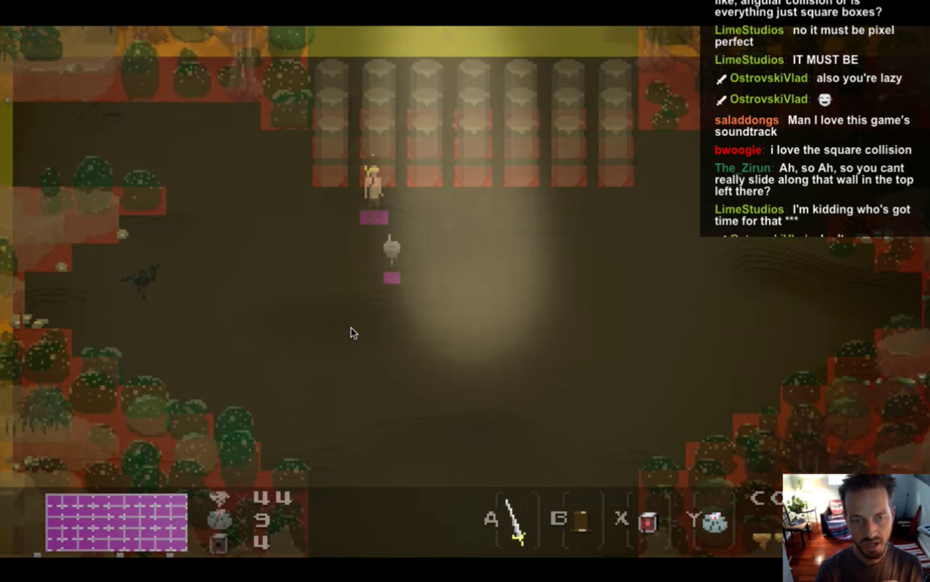
pyautogui.press('Right')
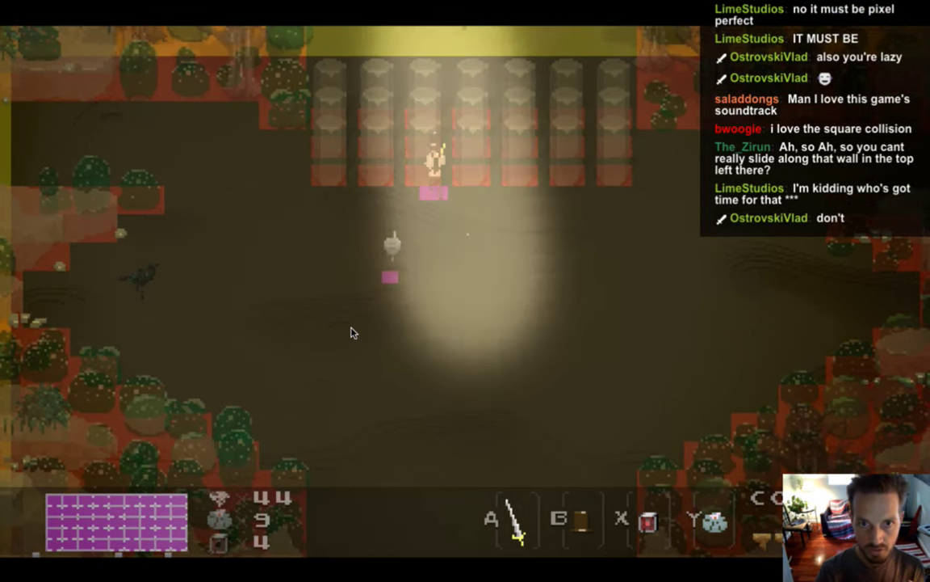
# Walk the hero east into the neighbouring area, along its upper rock wall to the corner, and back to the pillar clearing.
pyautogui.press('Right')
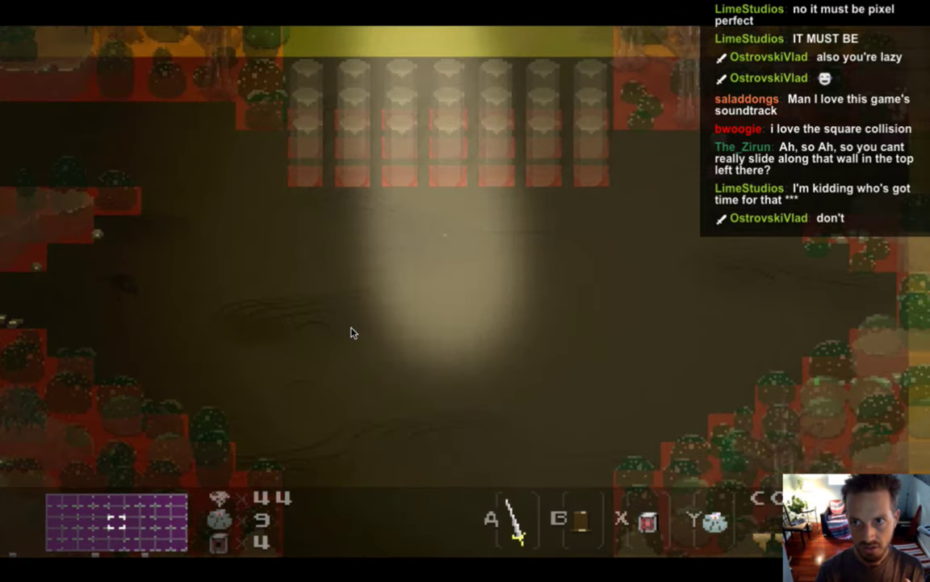
pyautogui.press('Right')
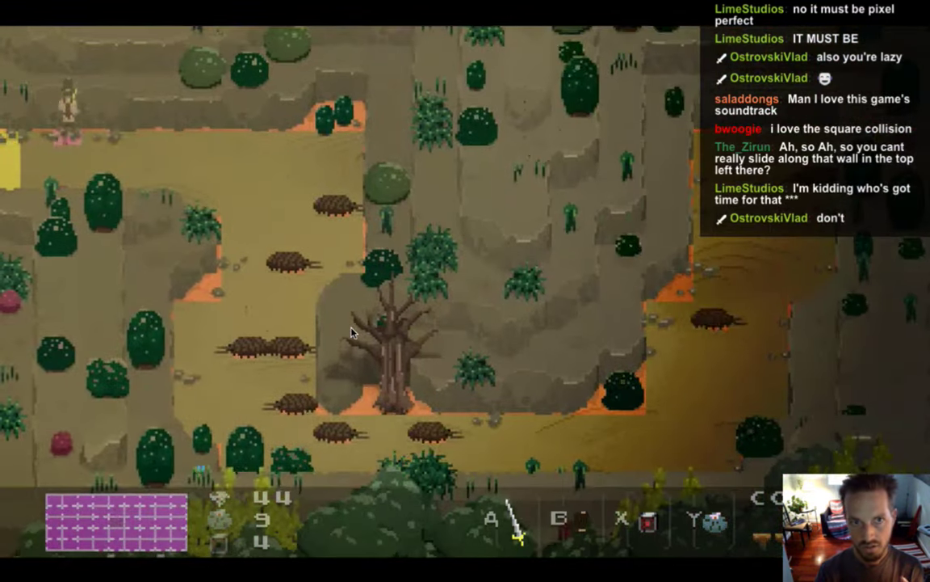
pyautogui.press('Down')
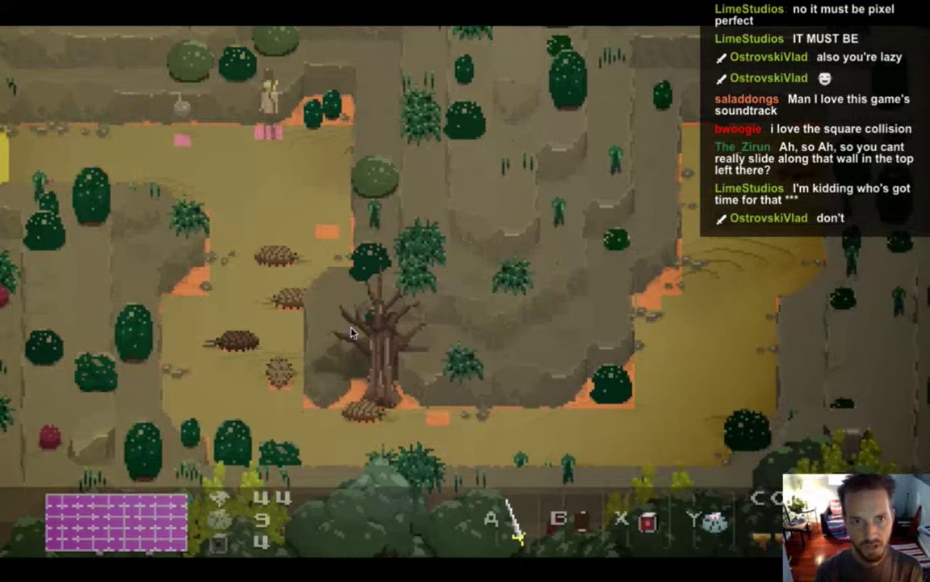
pyautogui.press('Left')
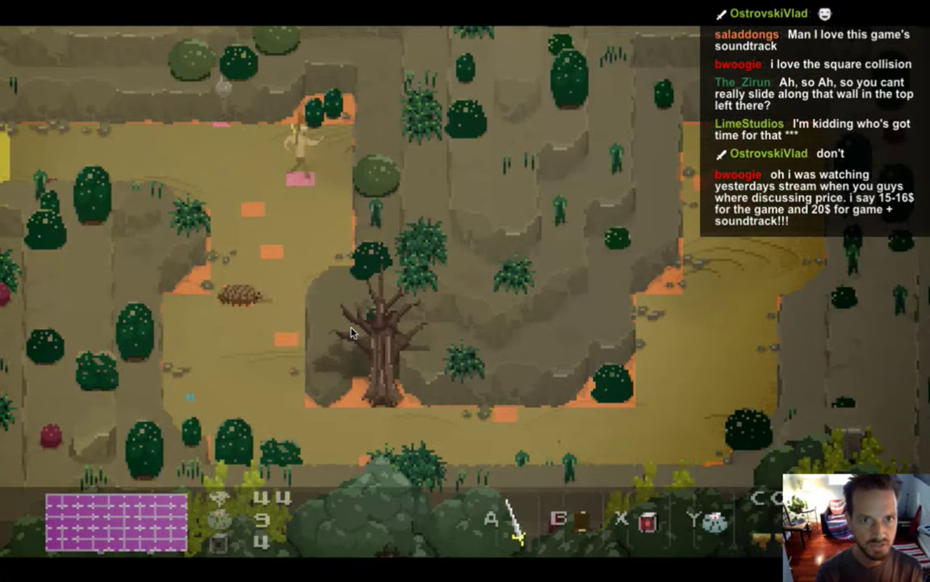
pyautogui.press('Left')
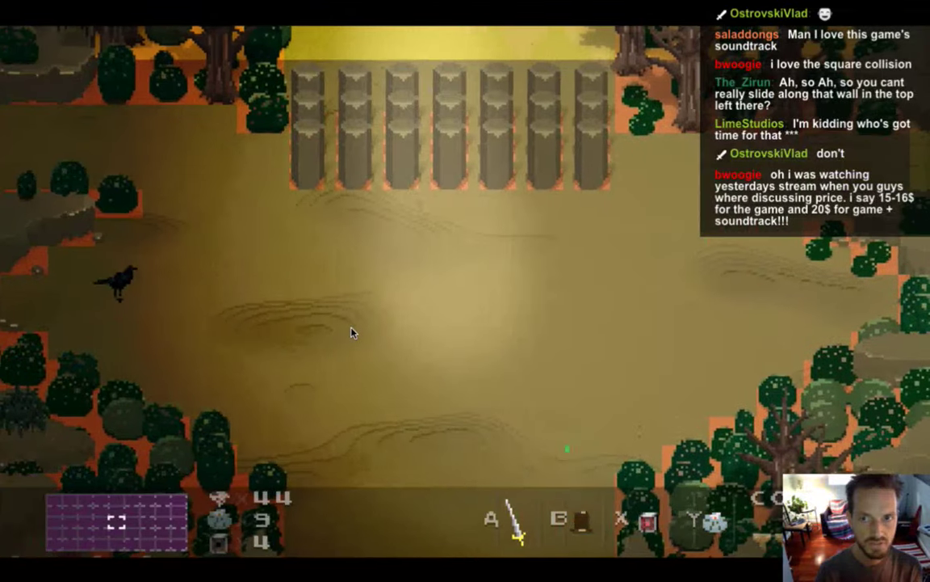
# Walk the hero past the pillars to the tree line west of them to test its jagged collision edge, and quit the game.
pyautogui.press('Down')
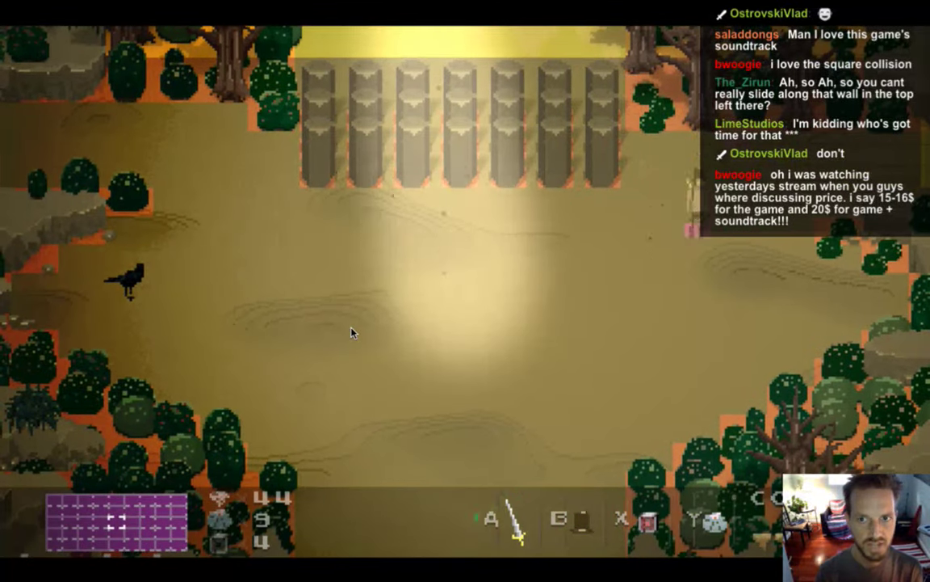
pyautogui.press('Left')
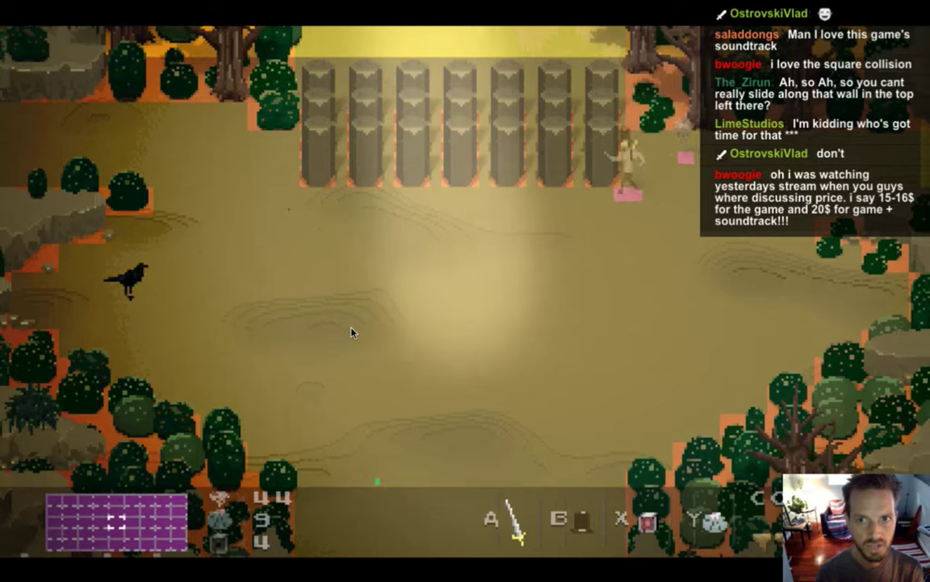
pyautogui.press('Up')
pyautogui.press('Left')
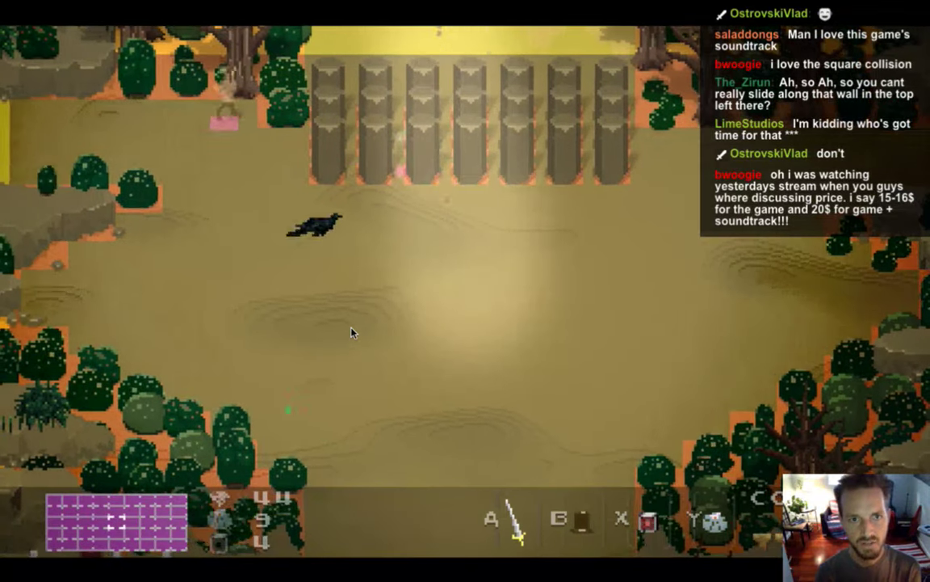
pyautogui.press('Right')
pyautogui.press('Down')
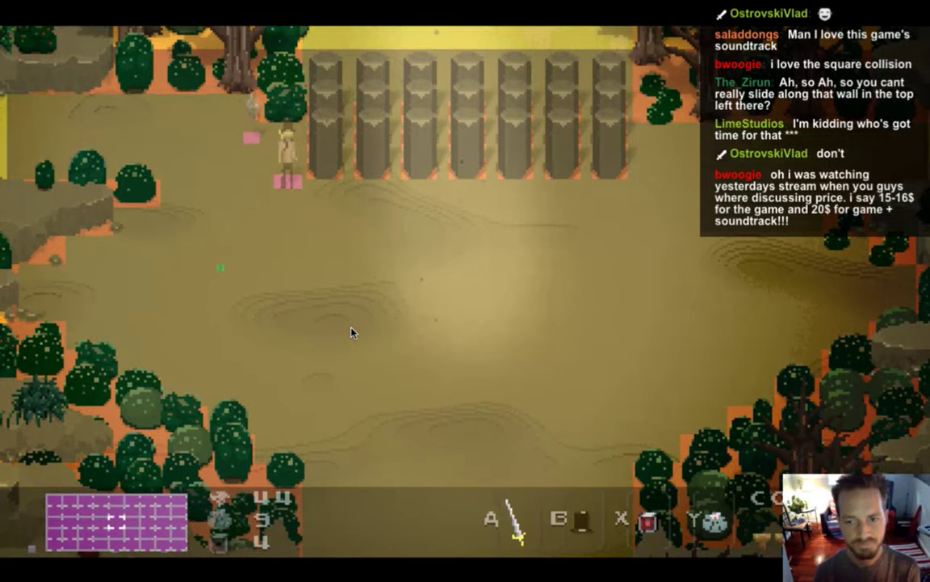
pyautogui.press('Right')
pyautogui.press('Down')
pyautogui.press('super+q')
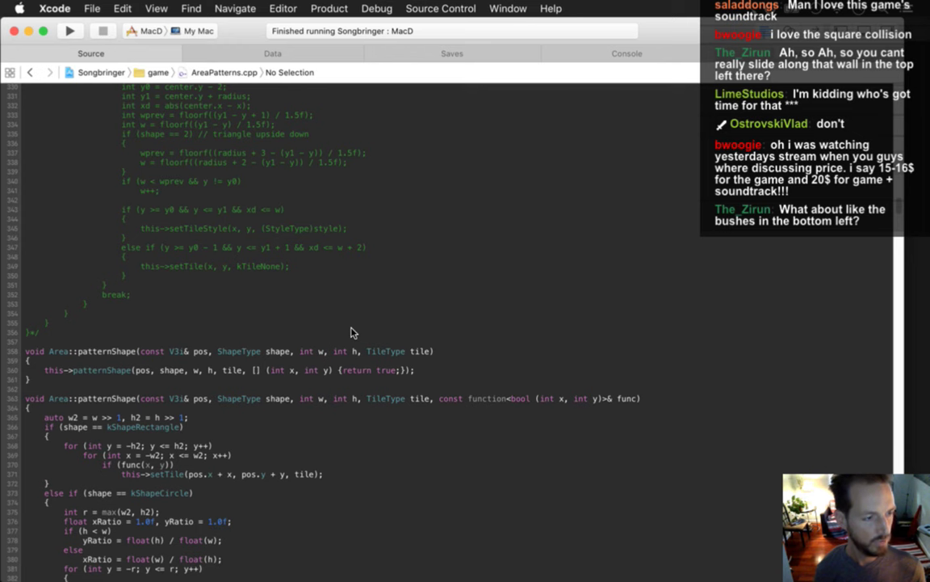
# Switch back to Xcode and run the Songbringer project again.
pyautogui.press('super+Tab')
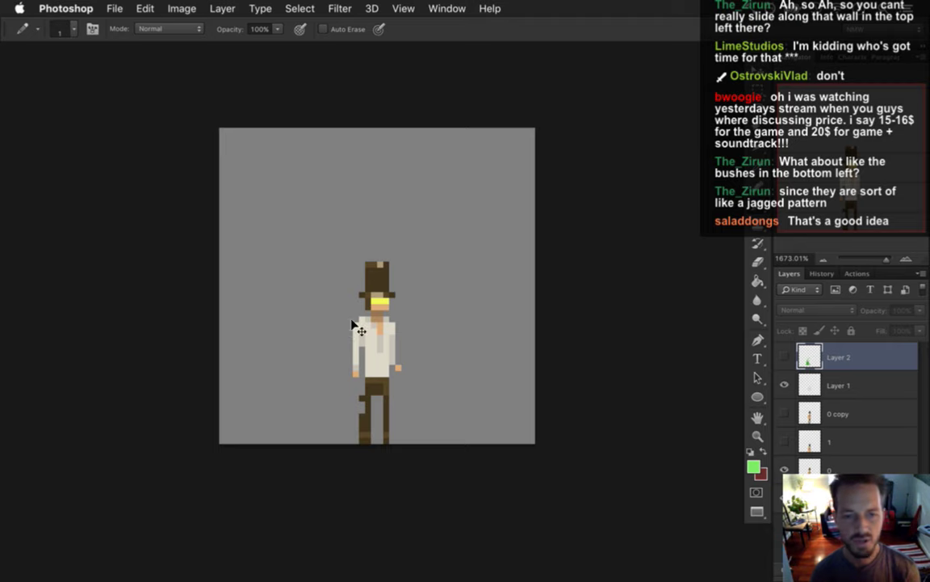
pyautogui.press('super+Tab')
pyautogui.press('super+r')
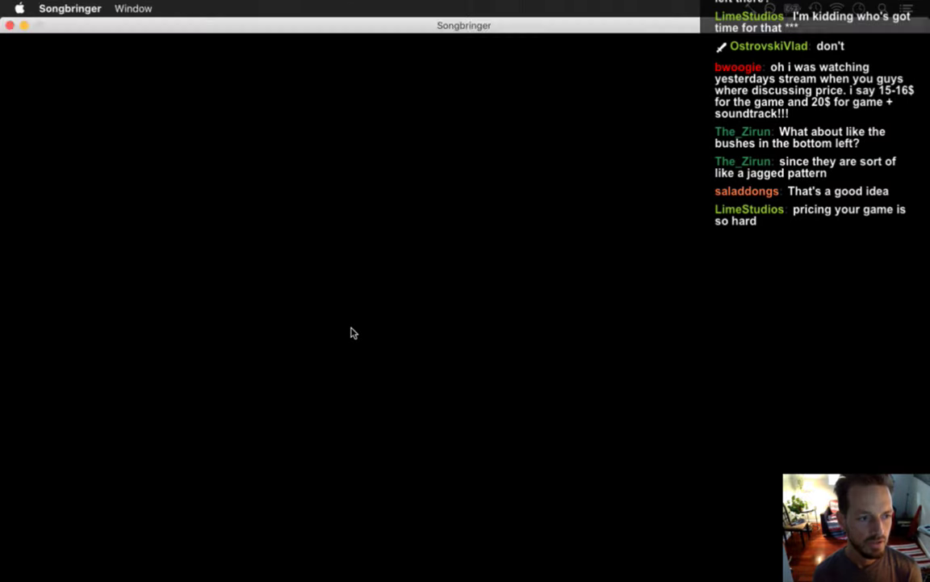
# Walk the hero east to the jagged bush collision edge with the collision boxes shown, and return to the clearing's lower middle.
pyautogui.press('Right')
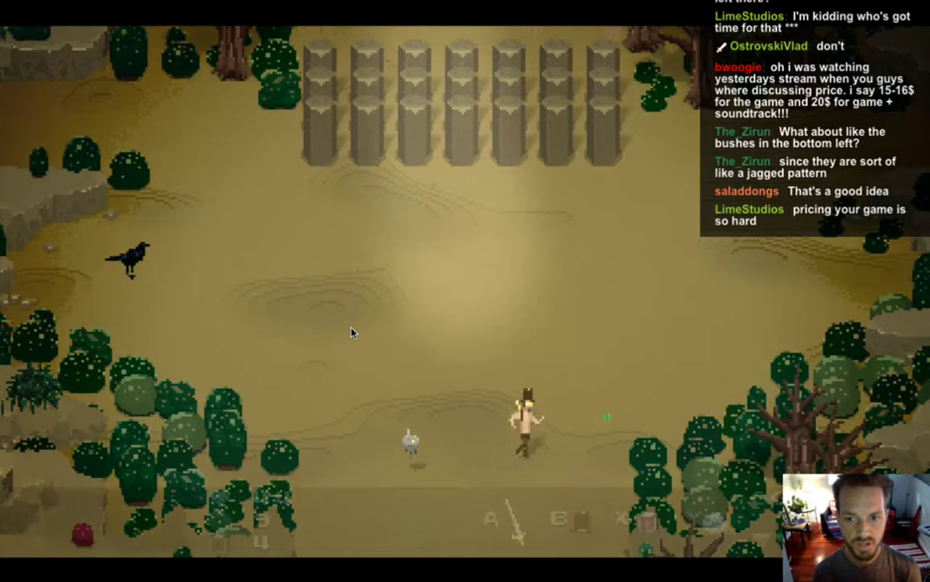
pyautogui.press('Up')
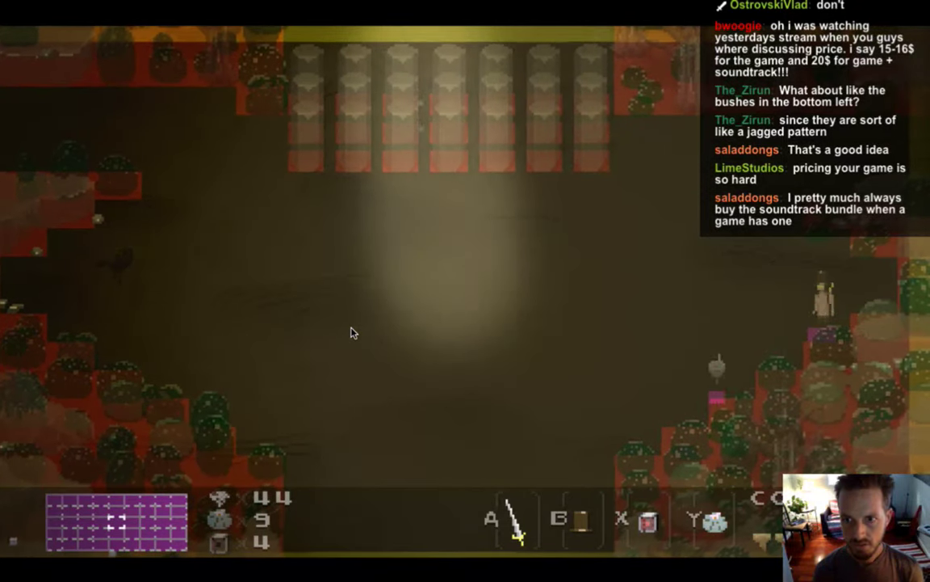
pyautogui.press('Left')
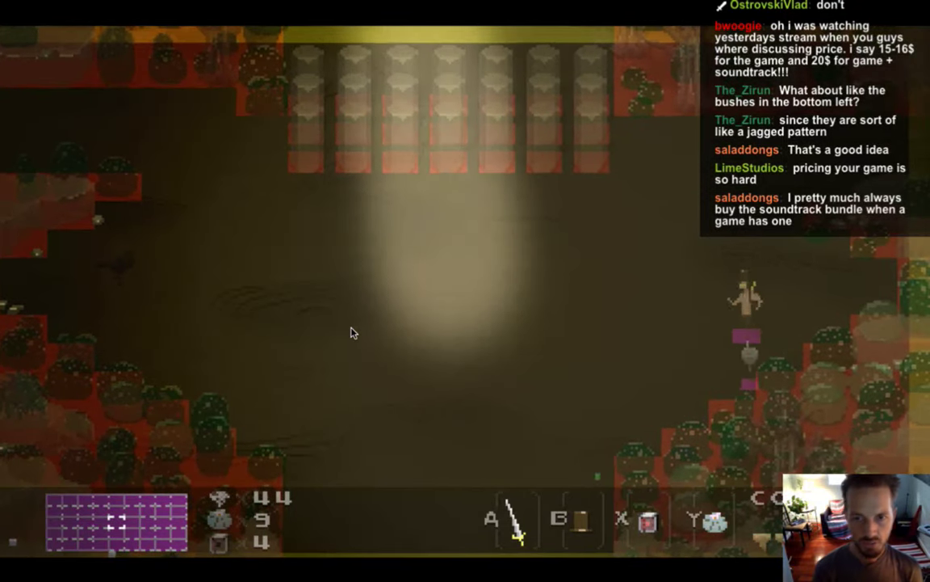
pyautogui.press('Down')
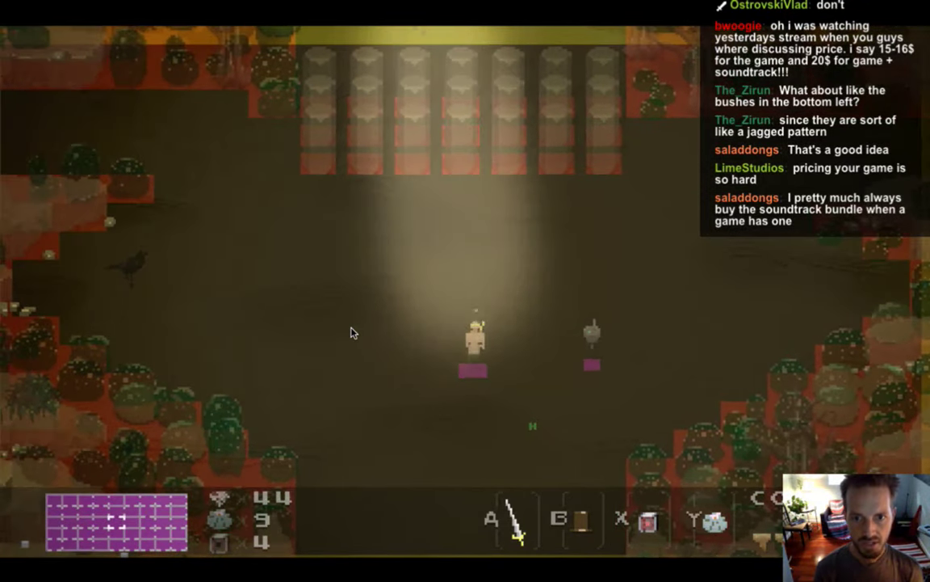
pyautogui.press('Down')
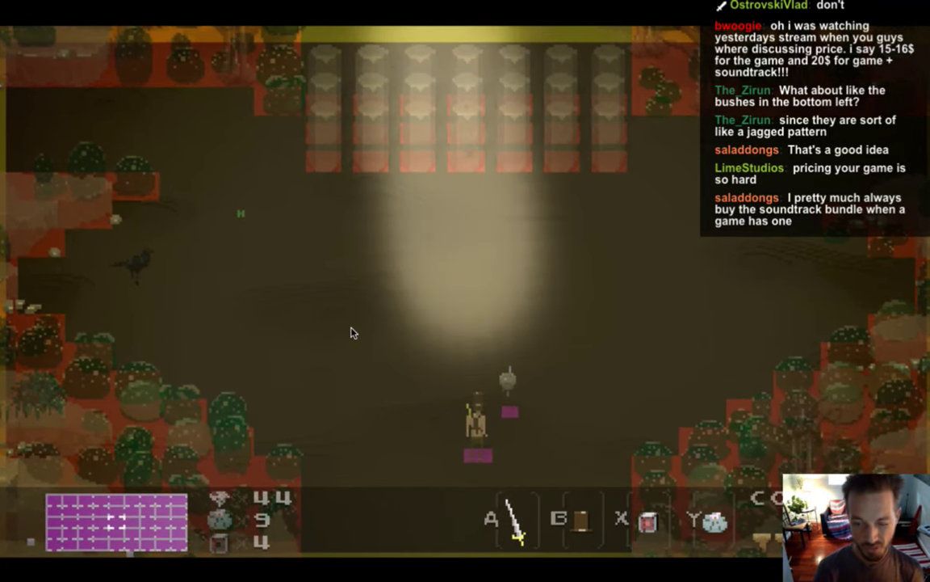
# Walk the hero northeast along the stepped bush collision edge into the eastern corner, and quit the game.
pyautogui.press('Right')
pyautogui.press('Up')
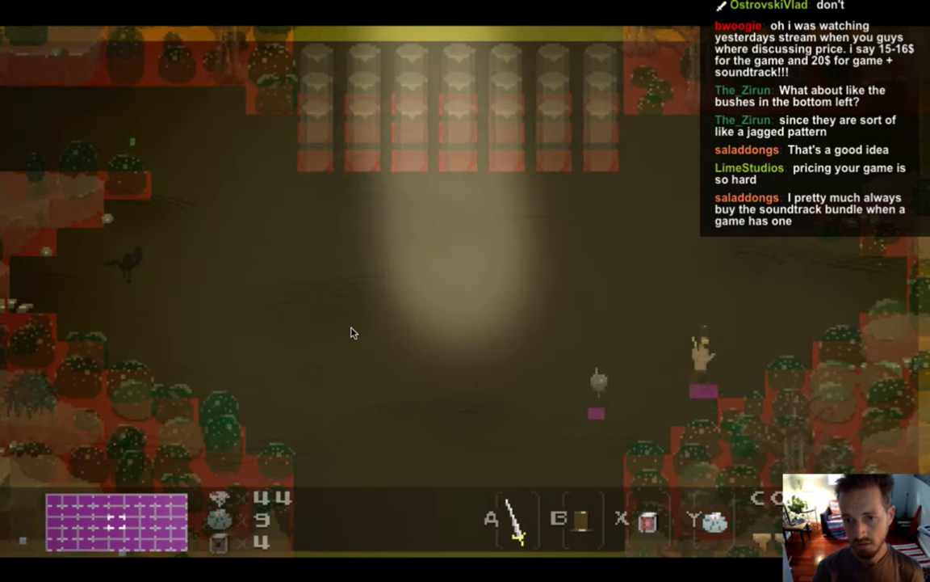
pyautogui.press('Right')
pyautogui.press('Up')
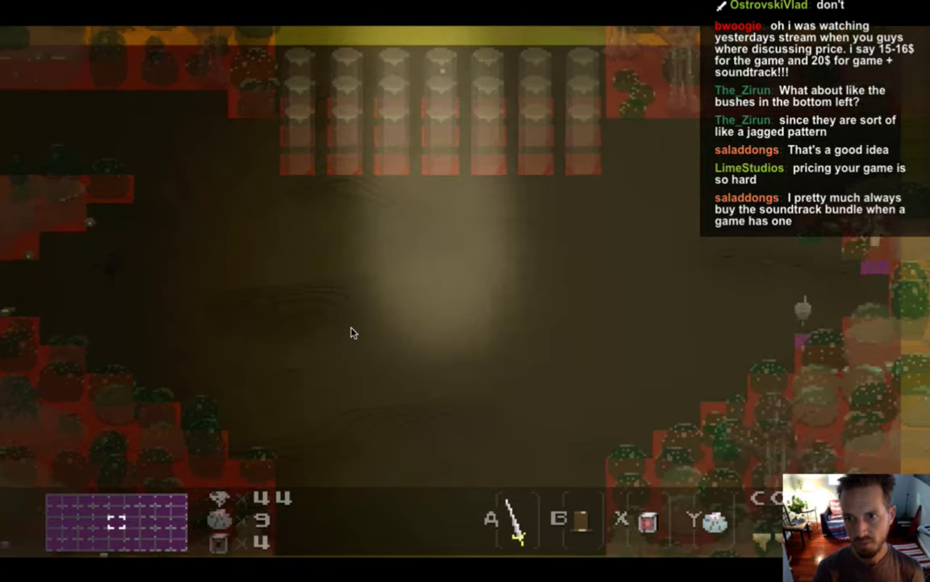
pyautogui.press('Up')
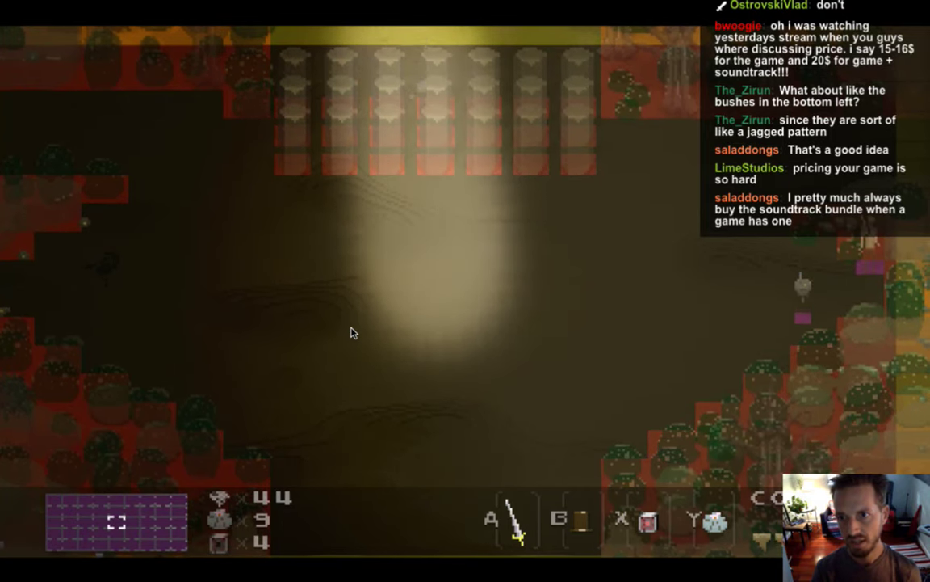
pyautogui.press('super+q')
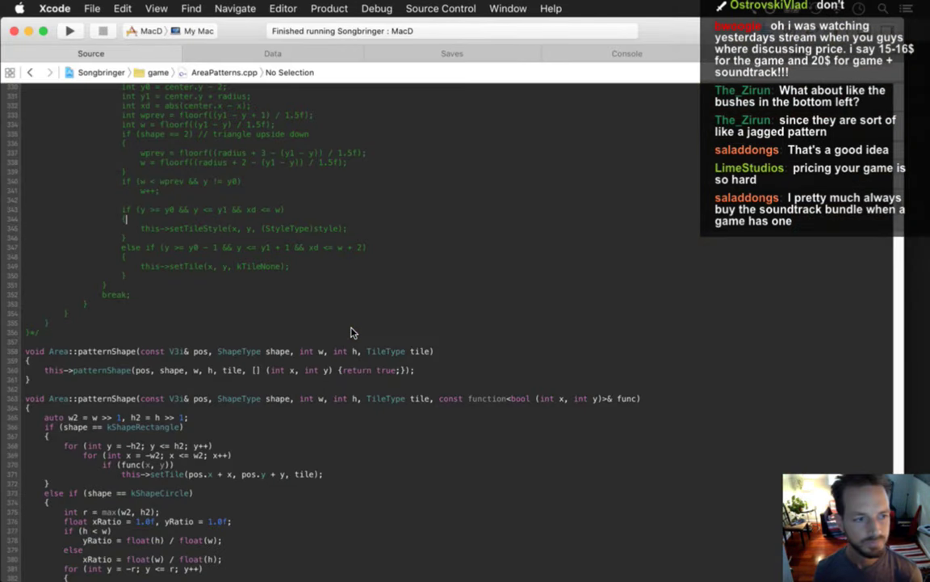
# Switch to Photoshop and show the animation timeline for the shirt sprite.
pyautogui.press('super+Tab')
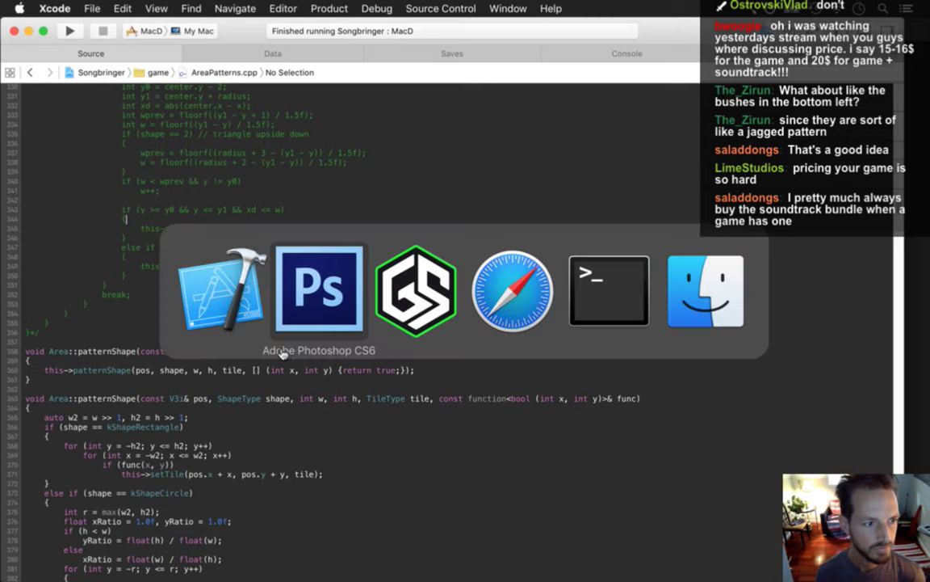
pyautogui.click(291, 287)
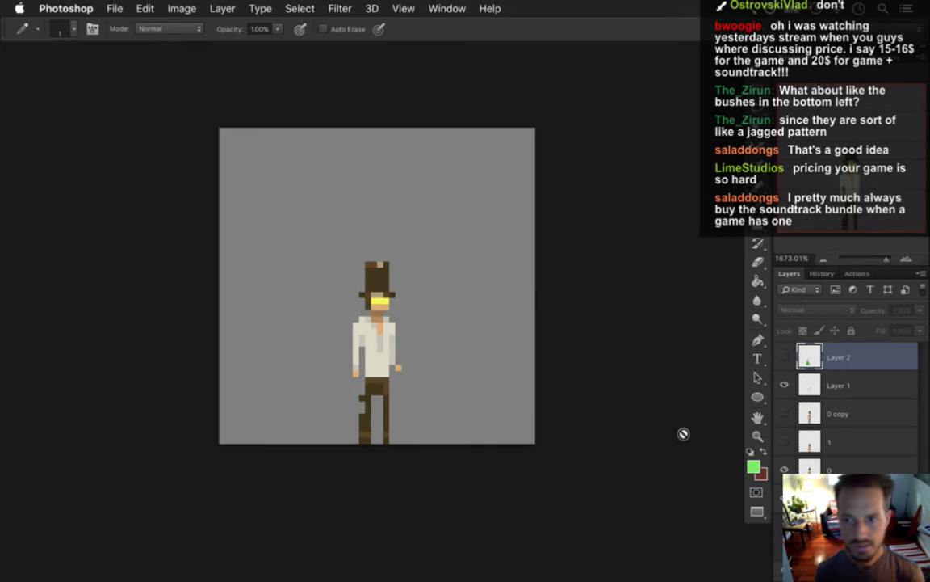
pyautogui.click(442, 8)
pyautogui.scroll(-5, 453, 484)
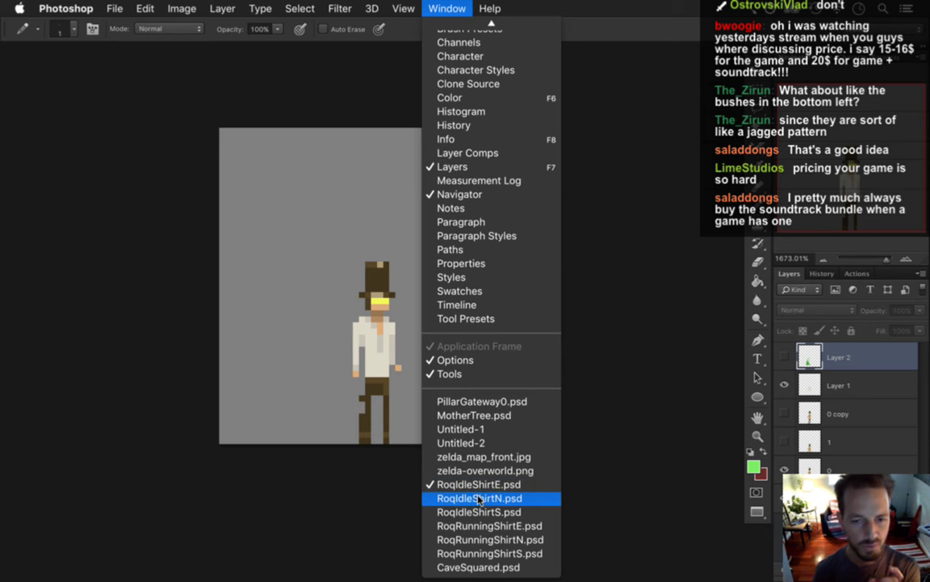
pyautogui.click(633, 441)
pyautogui.click(447, 8)
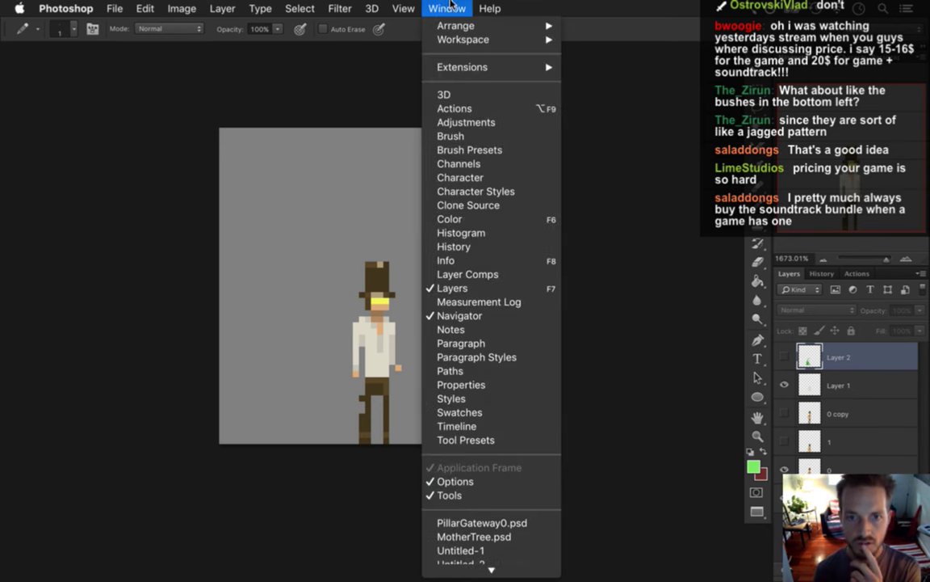
pyautogui.click(457, 426)
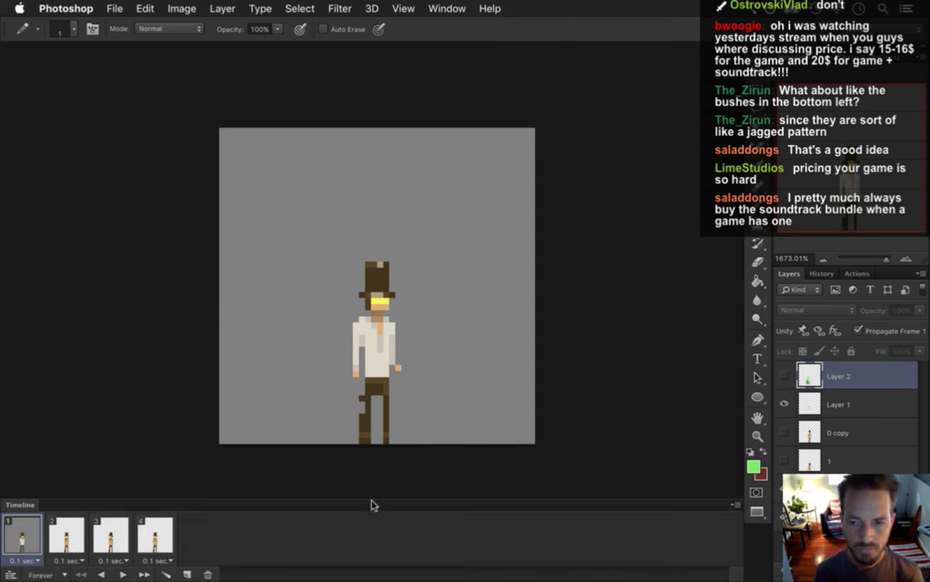
# Make the Layer 1 shirt visible across all four animation frames, turn off Propagate Frame 1, and select Layer 1.
pyautogui.keyDown('shift'); pyautogui.click(153, 533); pyautogui.keyUp('shift')
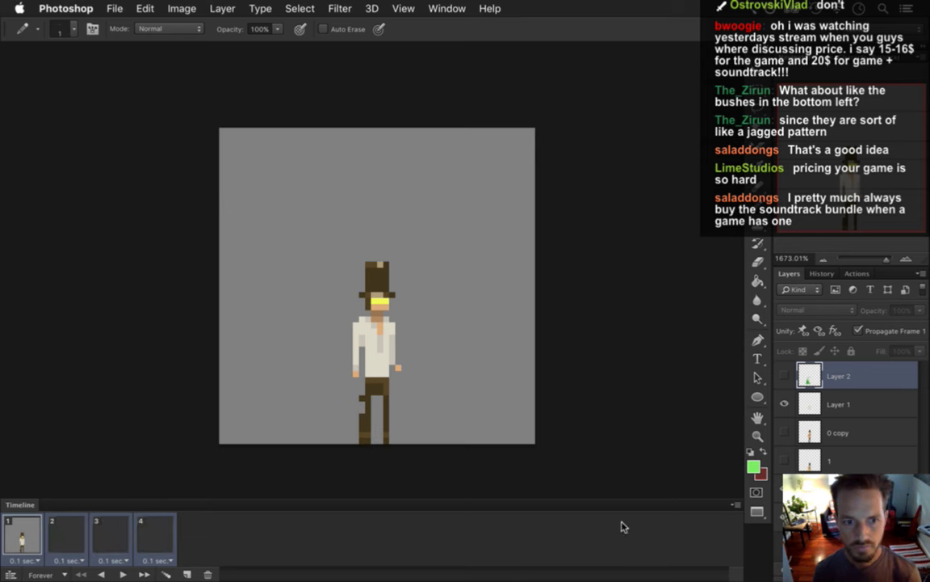
pyautogui.click(787, 402)
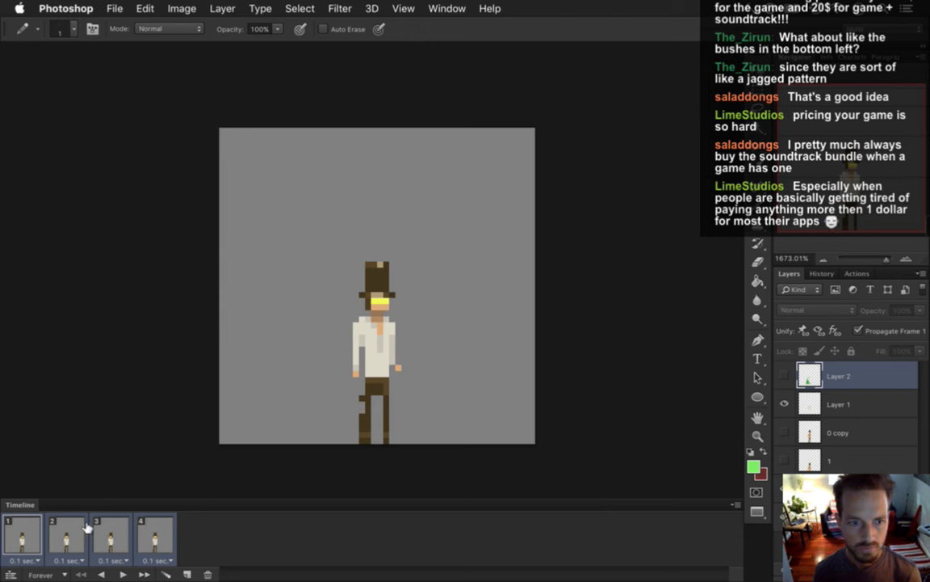
pyautogui.click(859, 331)
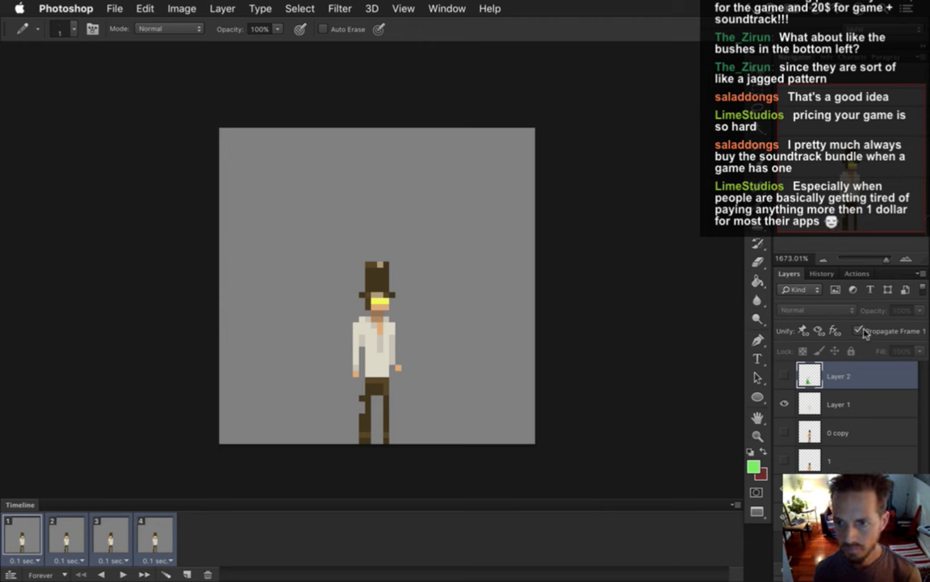
pyautogui.click(859, 401)
pyautogui.click(859, 433)
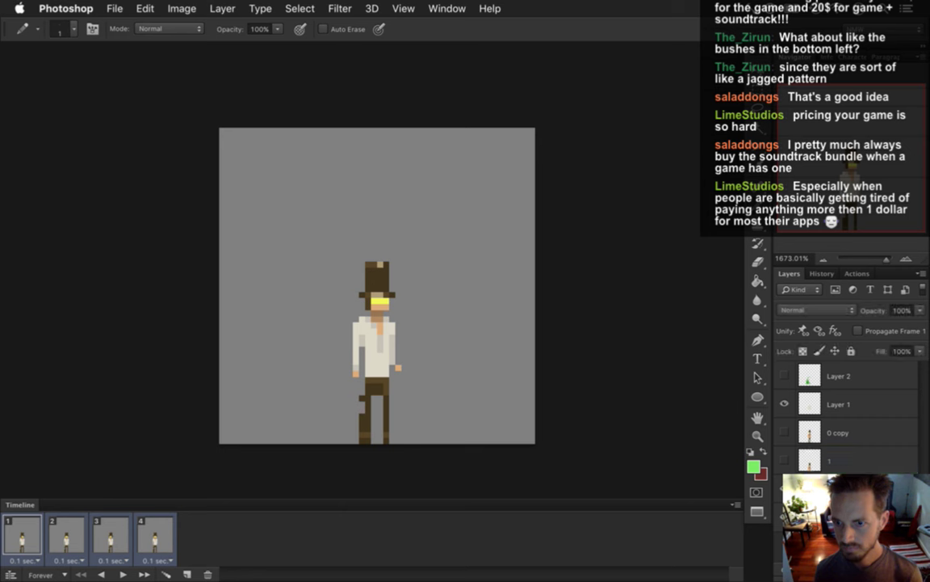
pyautogui.click(858, 403)
# Play the idle animation from the first frame to check the shirt, and stop playback.
pyautogui.click(18, 533)
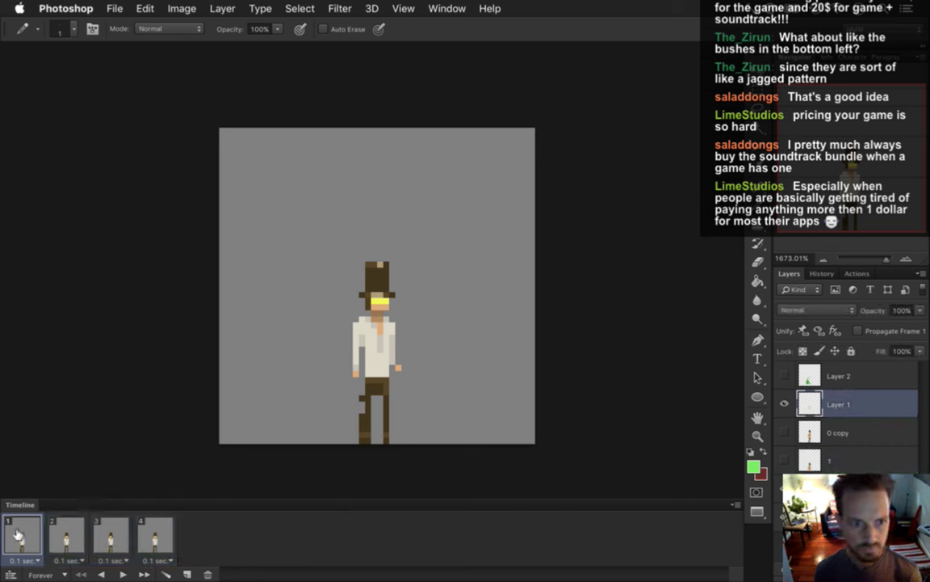
pyautogui.click(122, 574)
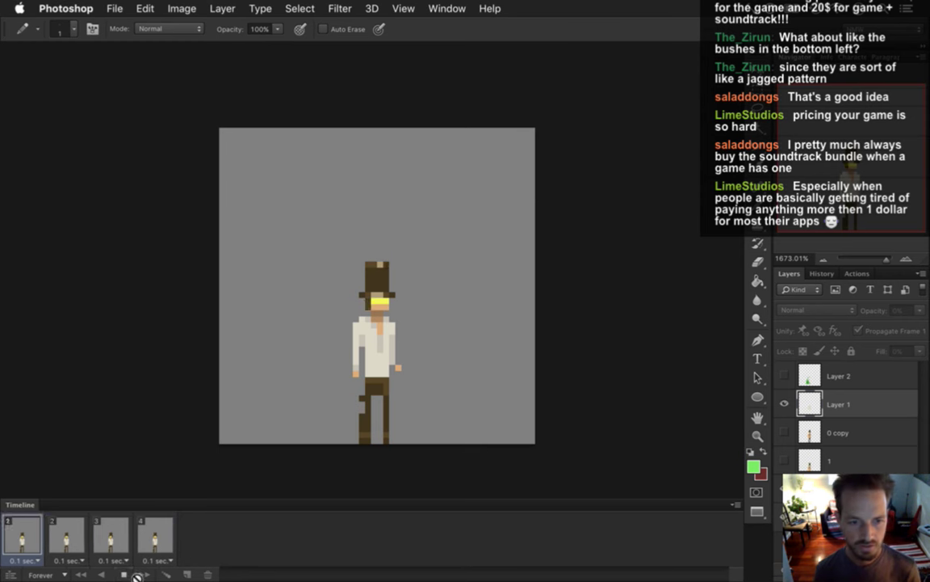
pyautogui.click(124, 574)
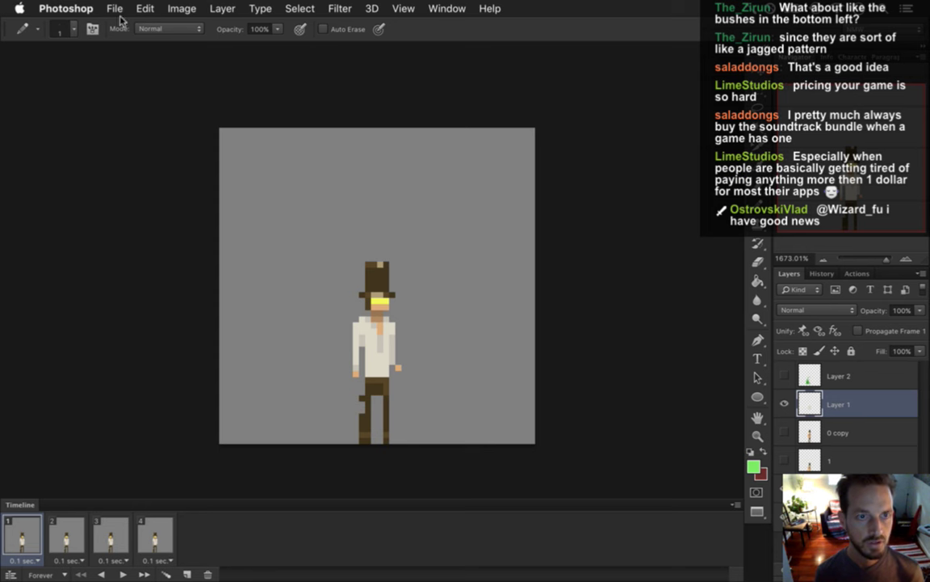
# Hide the grey background in all four frames and open the Render Video export settings.
pyautogui.keyDown('shift'); pyautogui.click(157, 533); pyautogui.keyUp('shift')
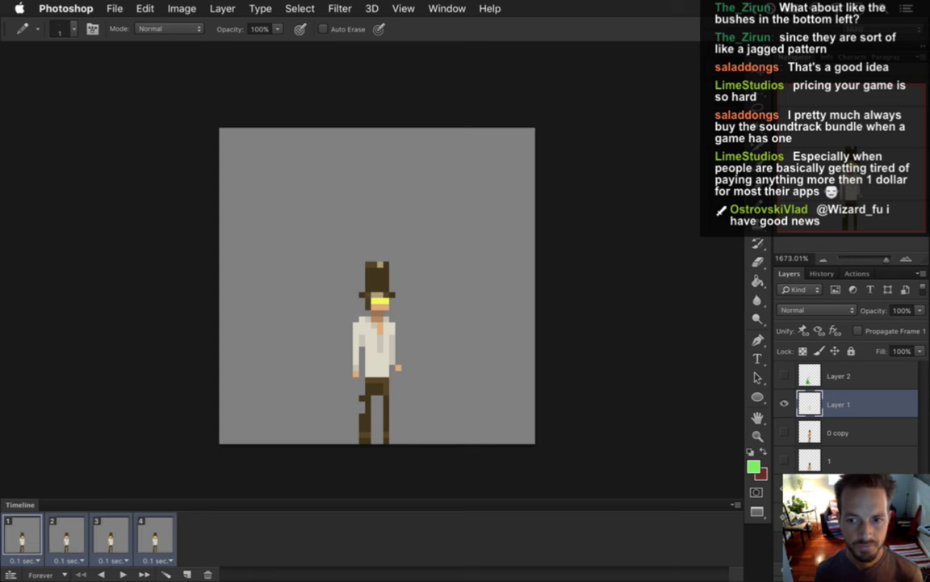
pyautogui.click(114, 8)
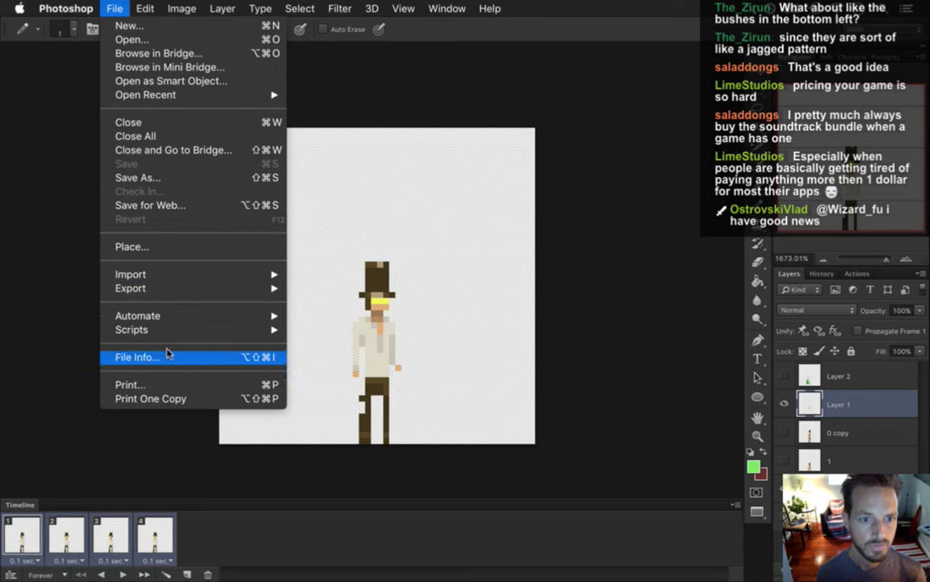
pyautogui.moveTo(225, 287)
pyautogui.click(332, 316)
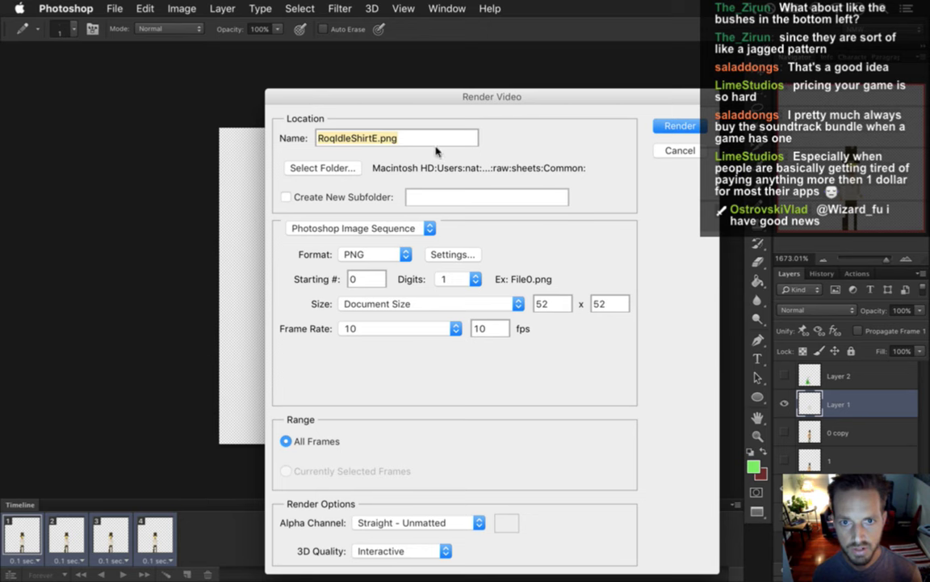
# Set the output folder to Heroes inside sheets and render RoqIdleShirtE.png as a PNG image sequence of all frames.
pyautogui.click(299, 167)
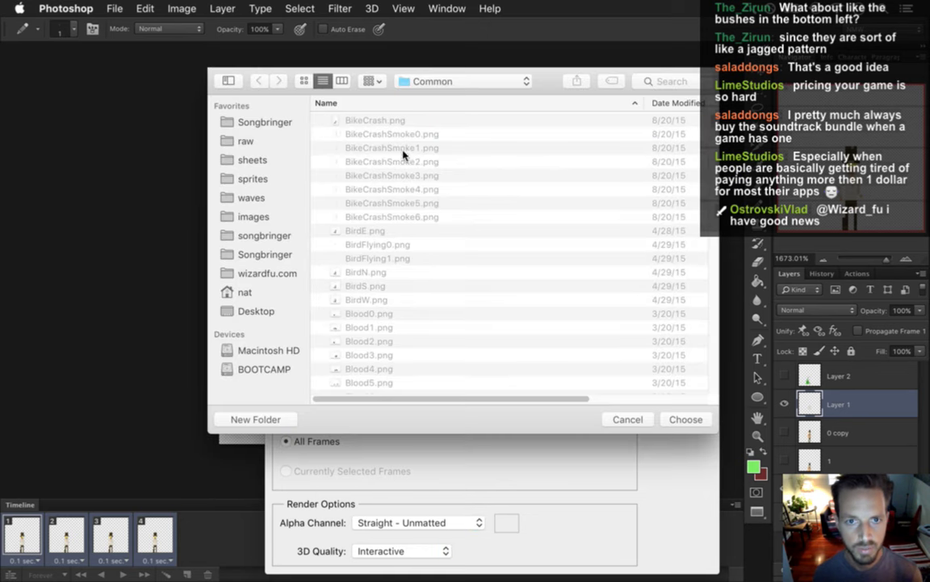
pyautogui.click(440, 81)
pyautogui.click(440, 96)
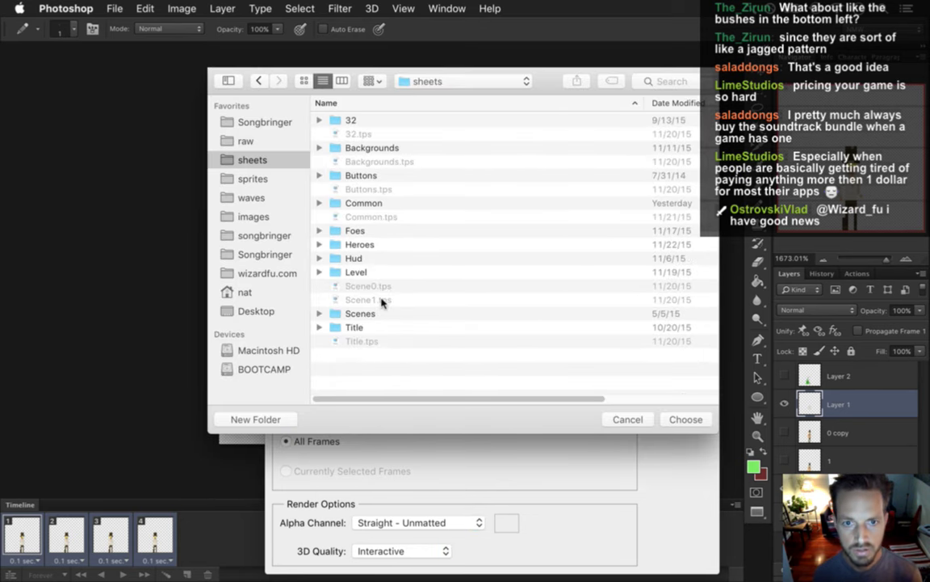
pyautogui.doubleClick(360, 245)
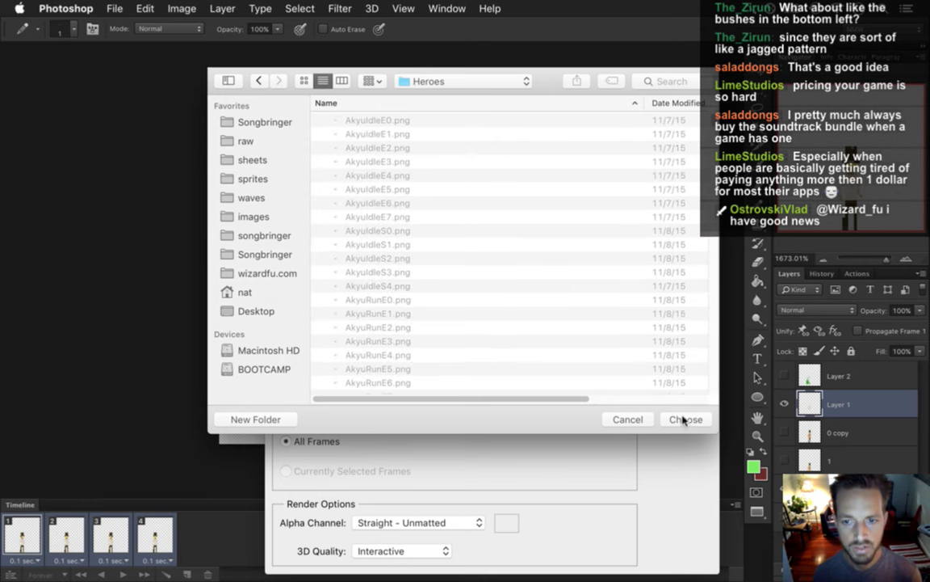
pyautogui.click(682, 419)
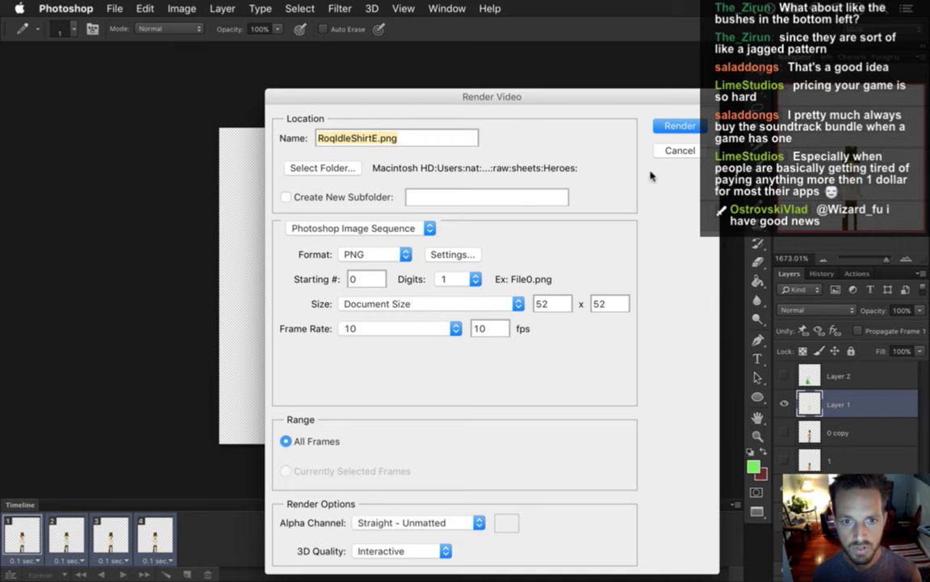
pyautogui.press('Return')
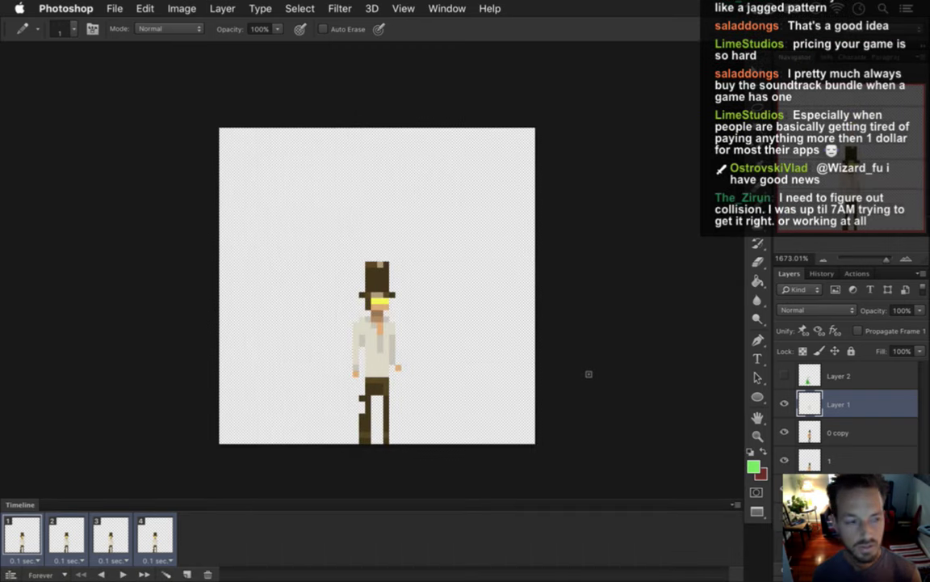
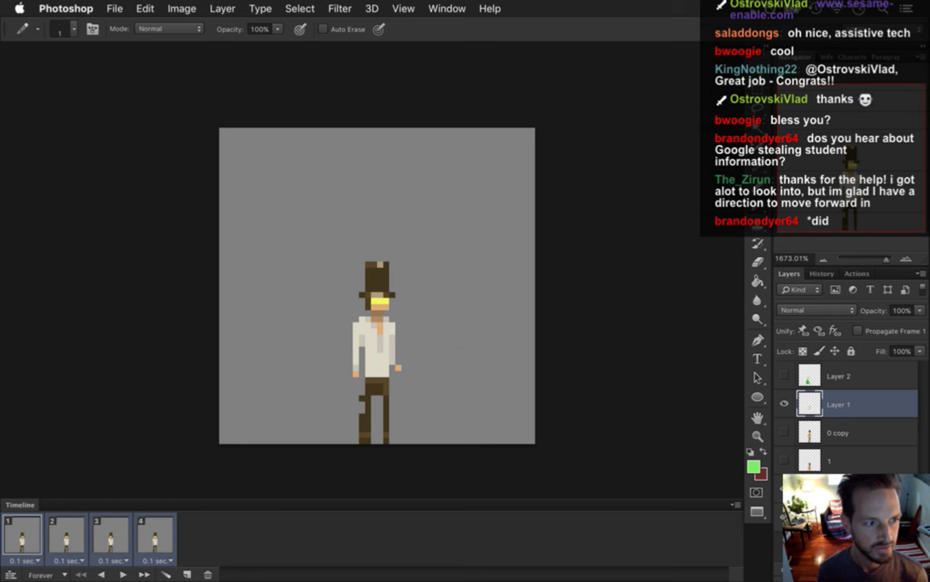
pyautogui.hscroll(2, 480, 399)
pyautogui.scroll(-1, 461, 378)
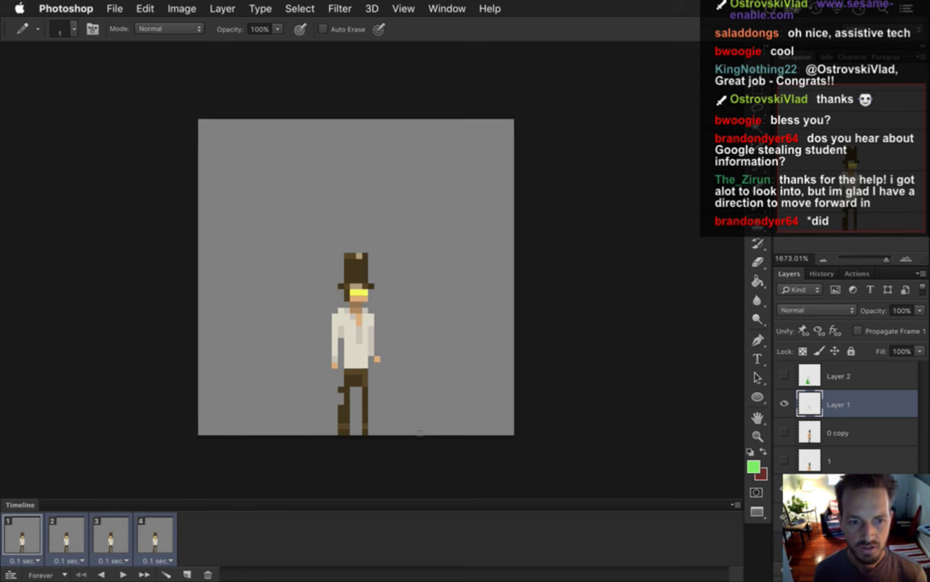
pyautogui.click(447, 9)
pyautogui.scroll(-4, 484, 485)
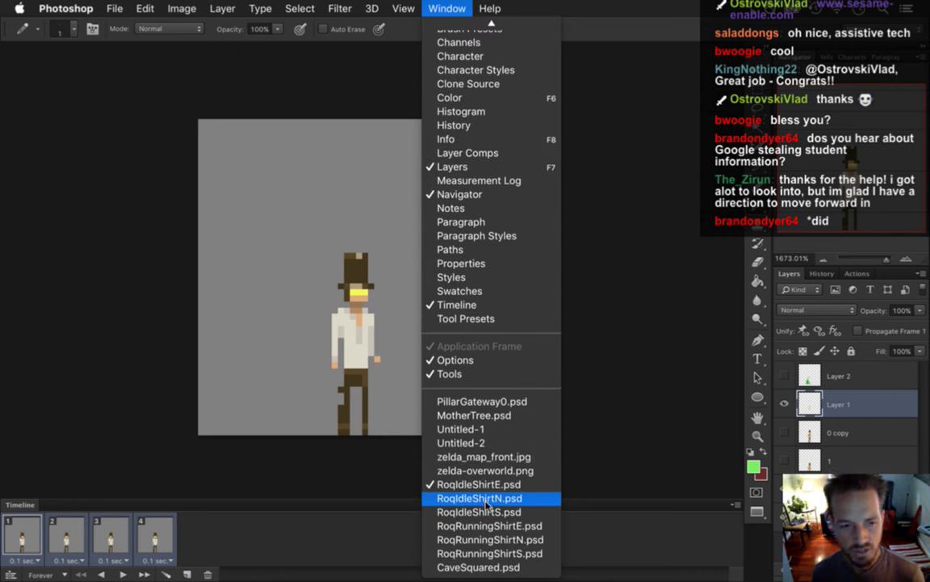
pyautogui.click(306, 355)
# Sample the shirt's off-white and shading colours into the foreground and background swatches, and hide the grey background in all frames.
pyautogui.press('m')
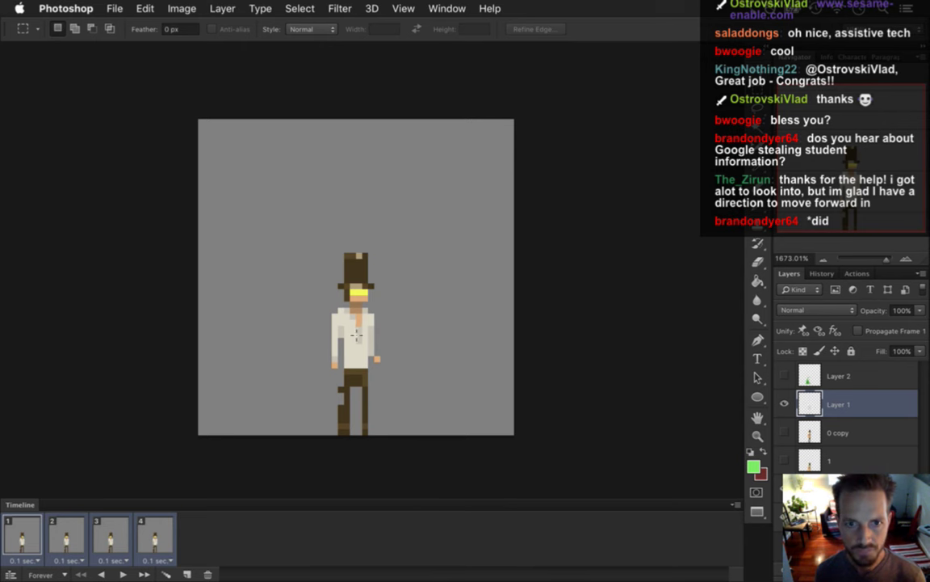
pyautogui.press('i')
pyautogui.press('x')
pyautogui.keyDown('alt'); pyautogui.click(366, 361); pyautogui.keyUp('alt')
pyautogui.click(357, 335)
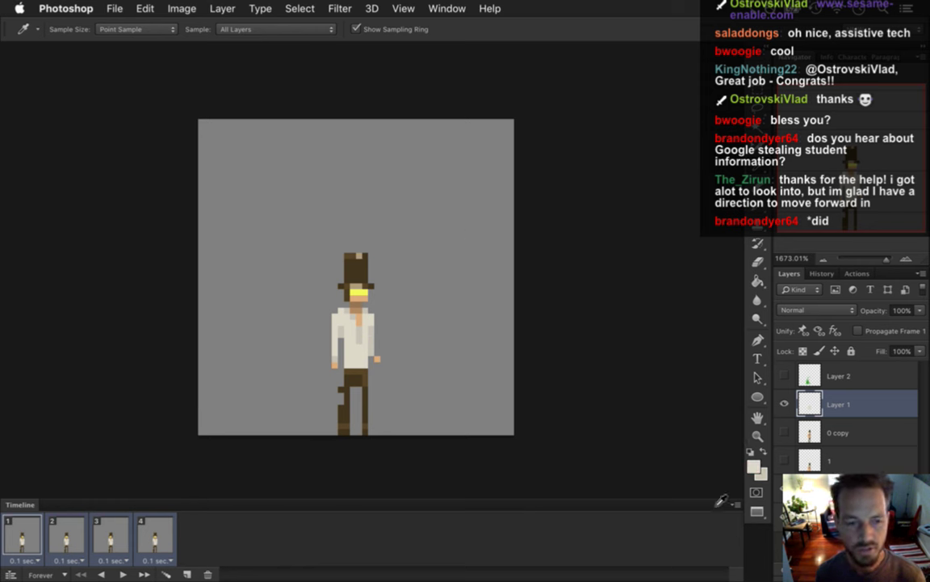
pyautogui.click(784, 488)
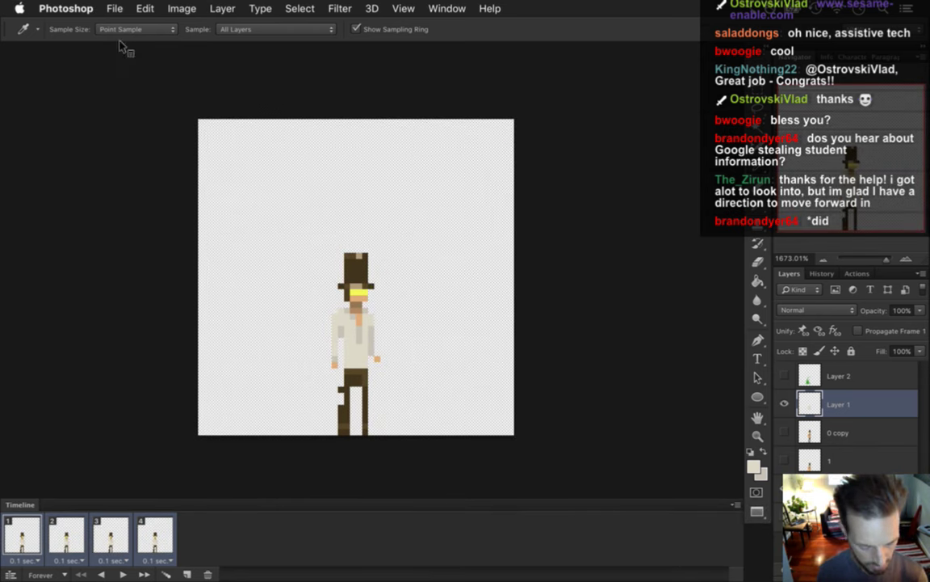
# Render the PNG image sequence again with the background hidden, replacing the existing files of the same name.
pyautogui.press('super+shift+alt+r')
pyautogui.press('Return')
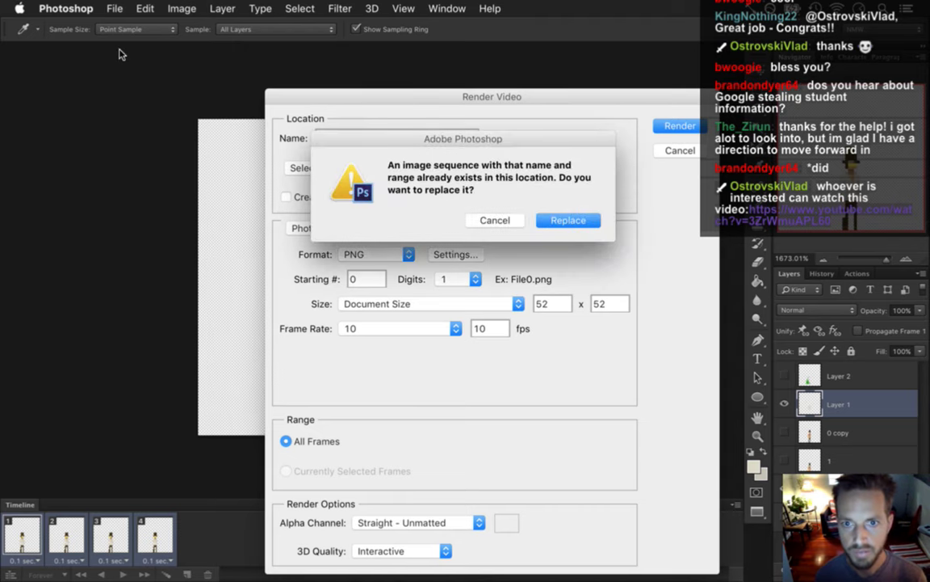
pyautogui.press('Return')
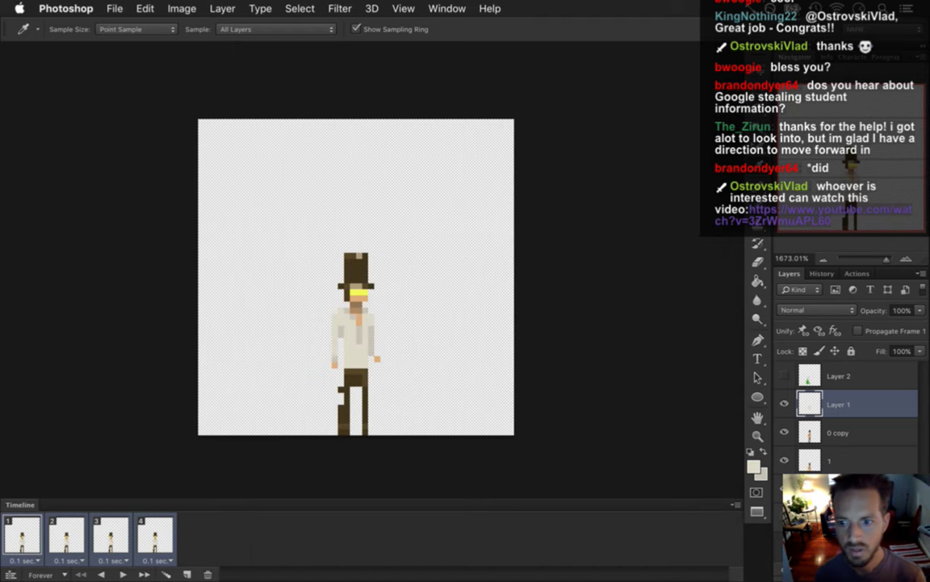
# Switch to RoqIdleShirtN.psd, select all three animation frames and add a new layer above the sprite layers.
pyautogui.click(453, 8)
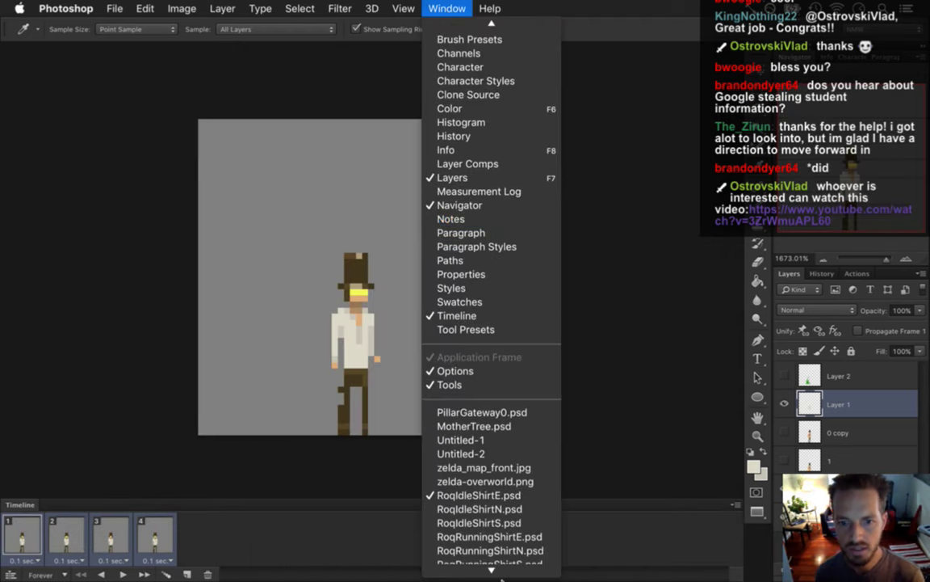
pyautogui.click(525, 498)
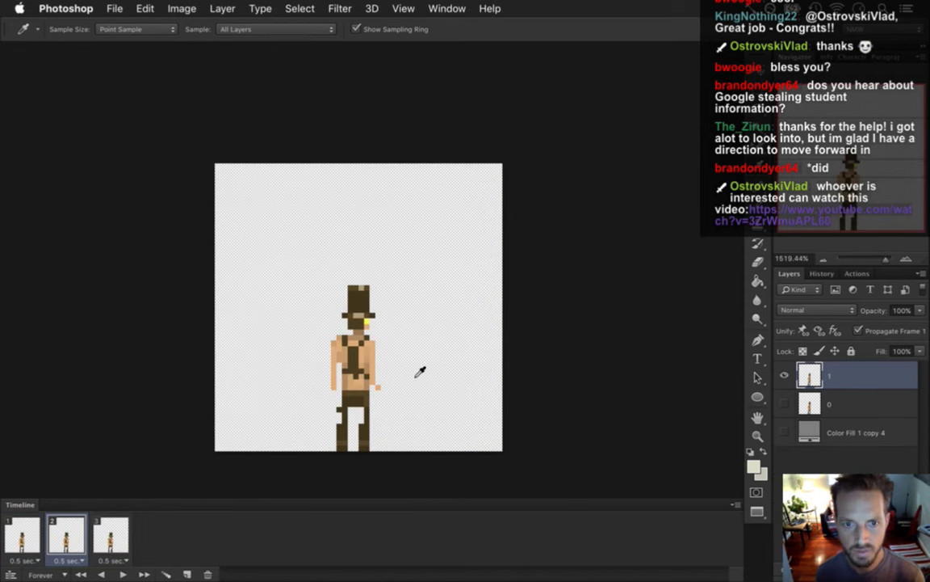
pyautogui.click(29, 539)
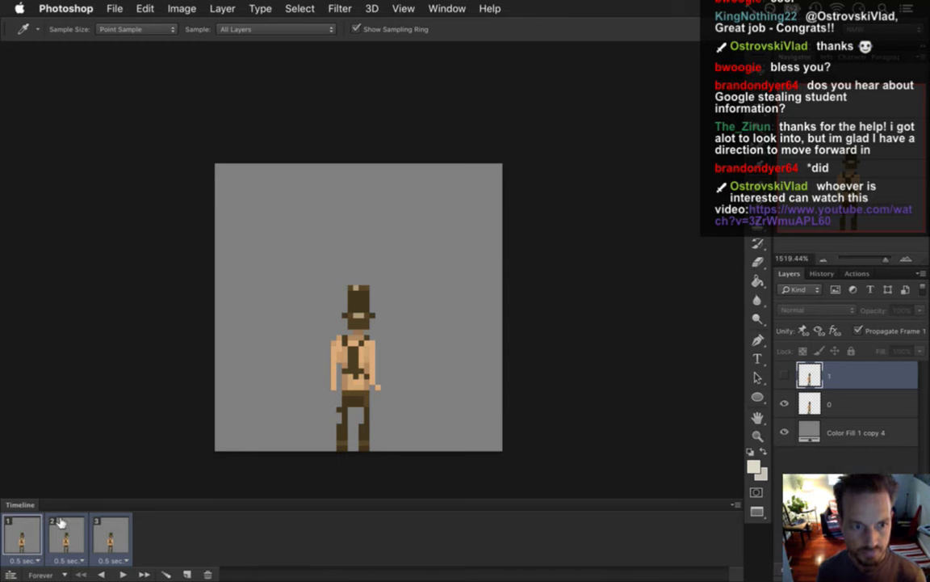
pyautogui.press('super+shift+alt+n')
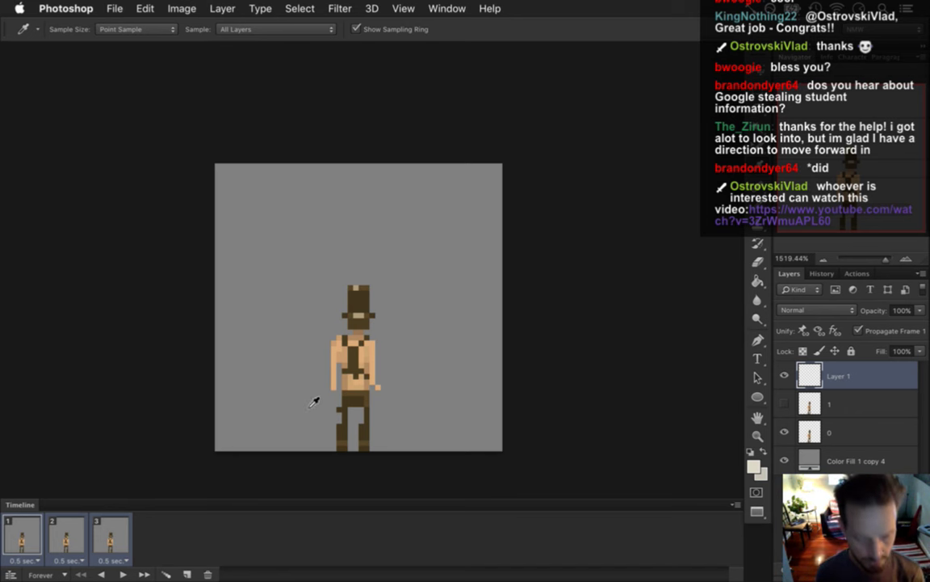
# Paint the off-white shirt with shading over the back-facing hero's torso and sleeves using the Pencil, undo the stray stroke, and save.
pyautogui.press('b')
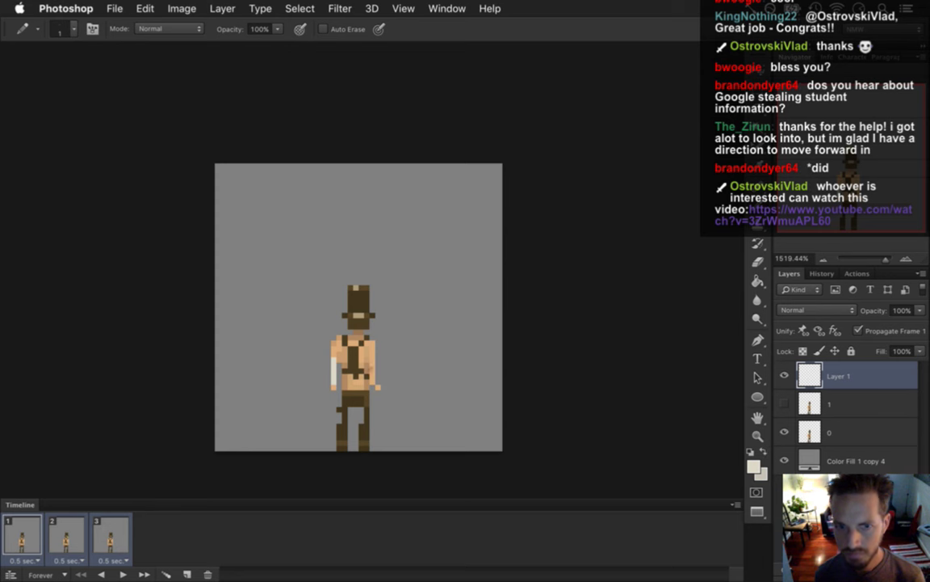
pyautogui.moveTo(335, 355)
pyautogui.mouseDown()
pyautogui.moveTo(344, 340)
pyautogui.moveTo(371, 340)
pyautogui.moveTo(373, 386)
pyautogui.mouseUp()
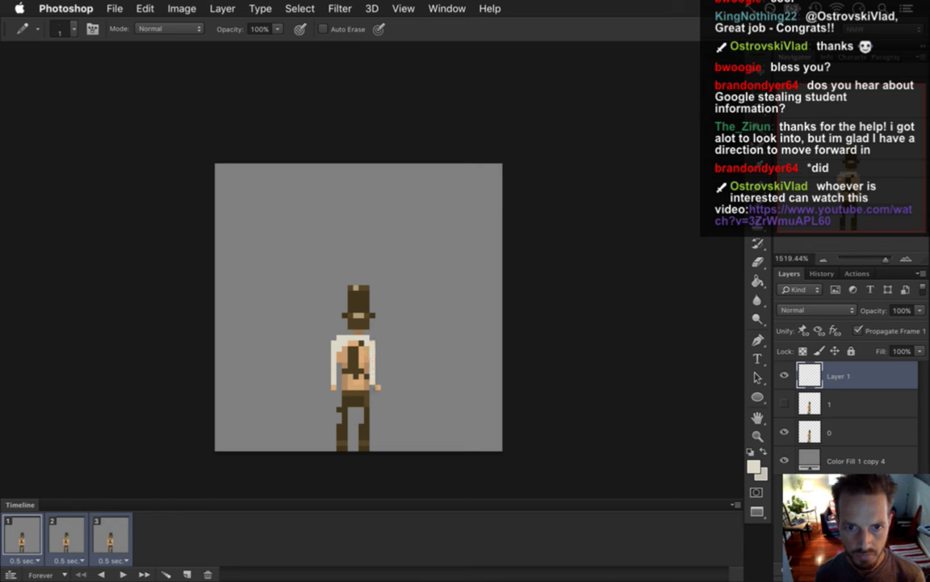
pyautogui.moveTo(323, 349)
pyautogui.mouseDown()
pyautogui.moveTo(313, 349)
pyautogui.moveTo(323, 344)
pyautogui.moveTo(366, 375)
pyautogui.mouseUp()
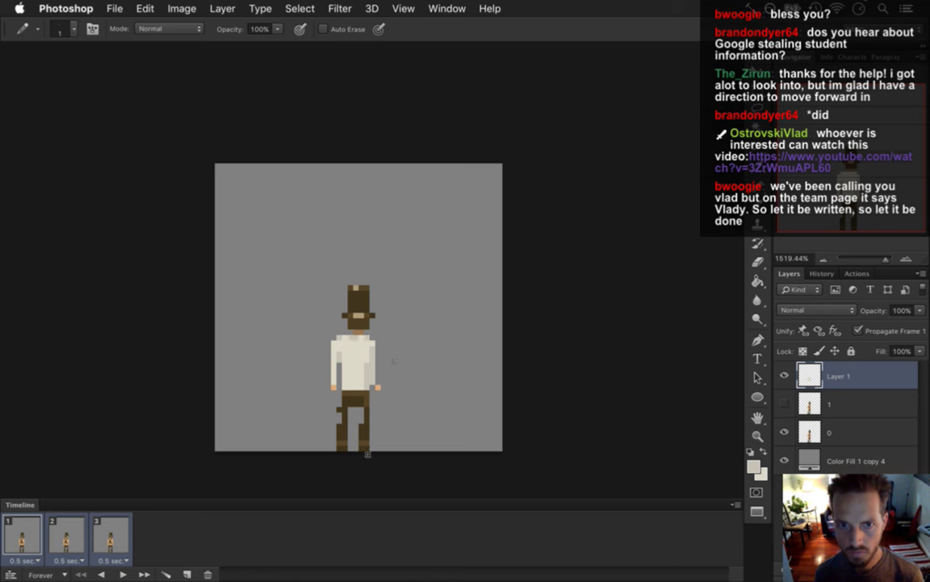
pyautogui.press('super+z')
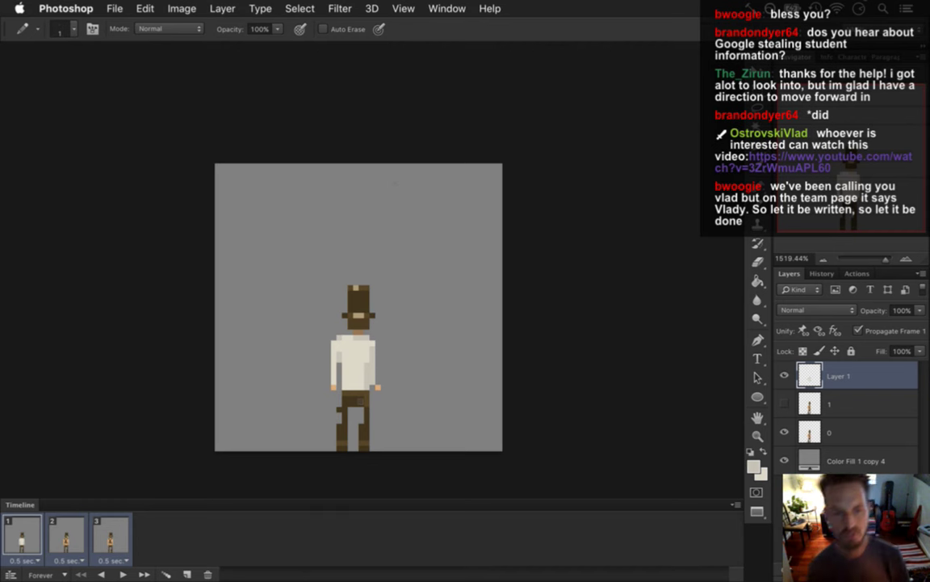
pyautogui.press('super+s')
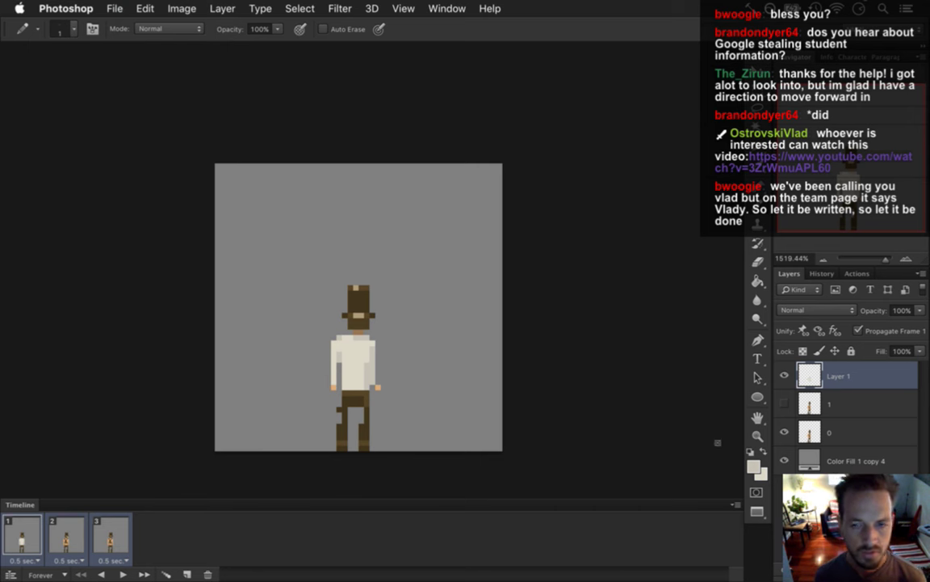
# Toggle the shirt layer's visibility to show it in all three frames, and go through the sprite and background layers.
pyautogui.click(785, 377)
pyautogui.click(786, 376)
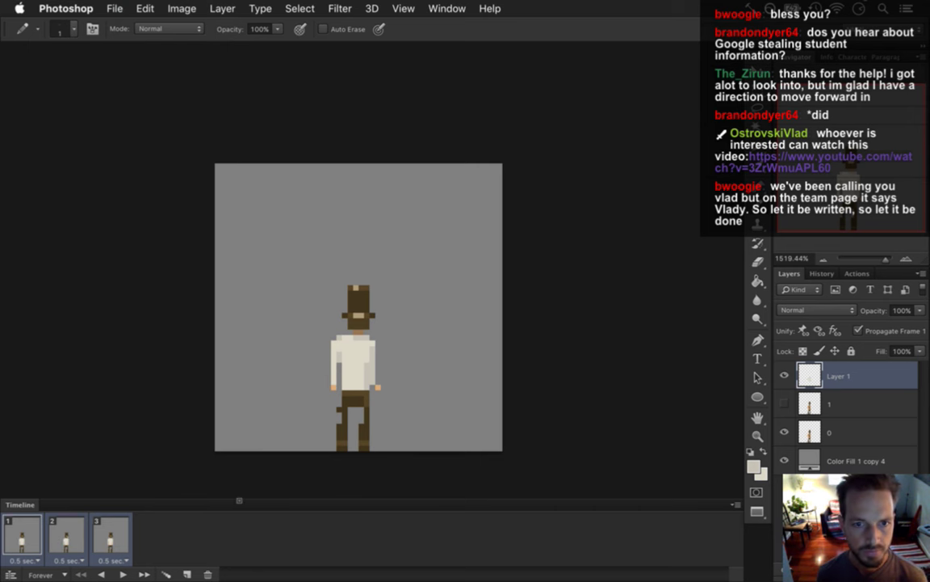
pyautogui.click(848, 400)
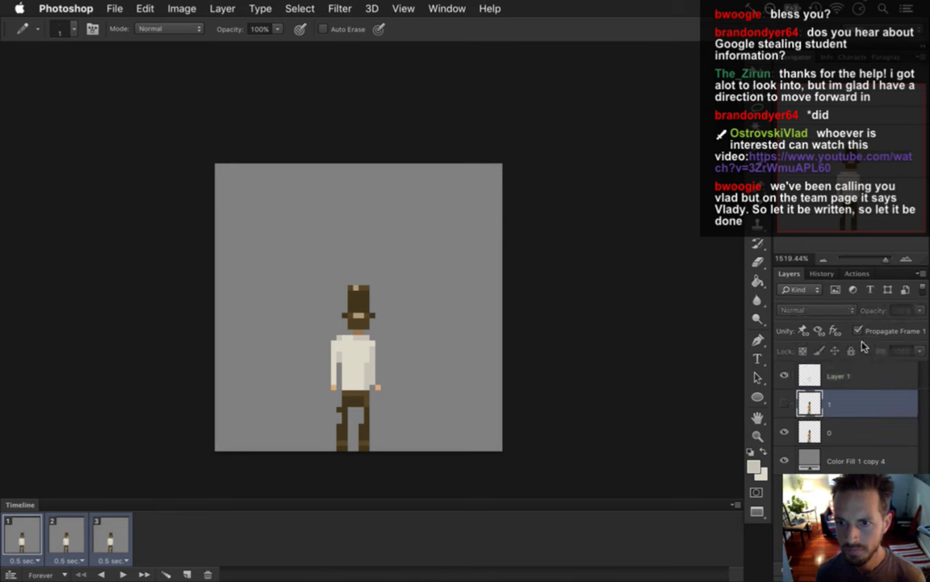
pyautogui.click(848, 427)
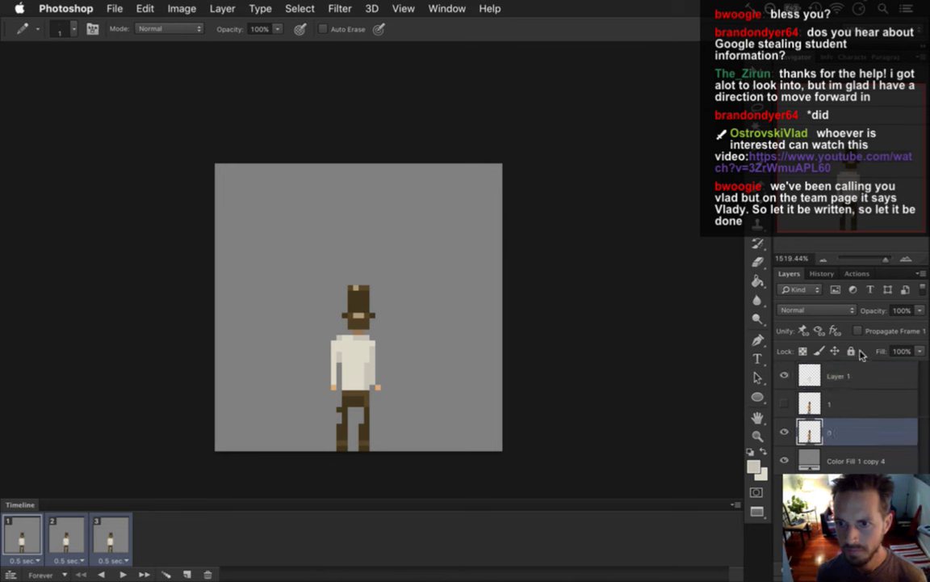
pyautogui.click(850, 456)
pyautogui.hotkey('alt', ']')
pyautogui.hotkey('alt', ']')
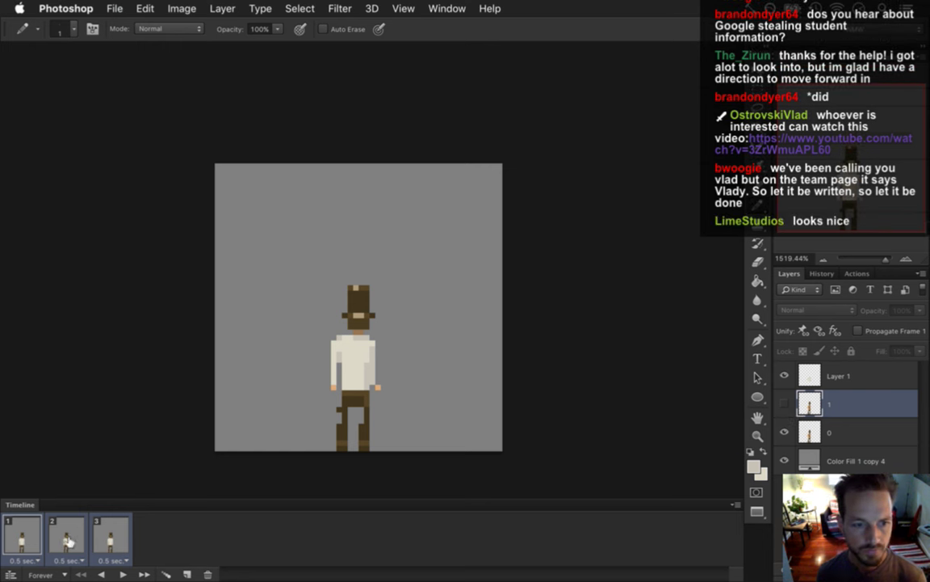
# Play and stop the back-facing idle animation, and set the delay of all three frames to 0.1 seconds.
pyautogui.click(123, 572)
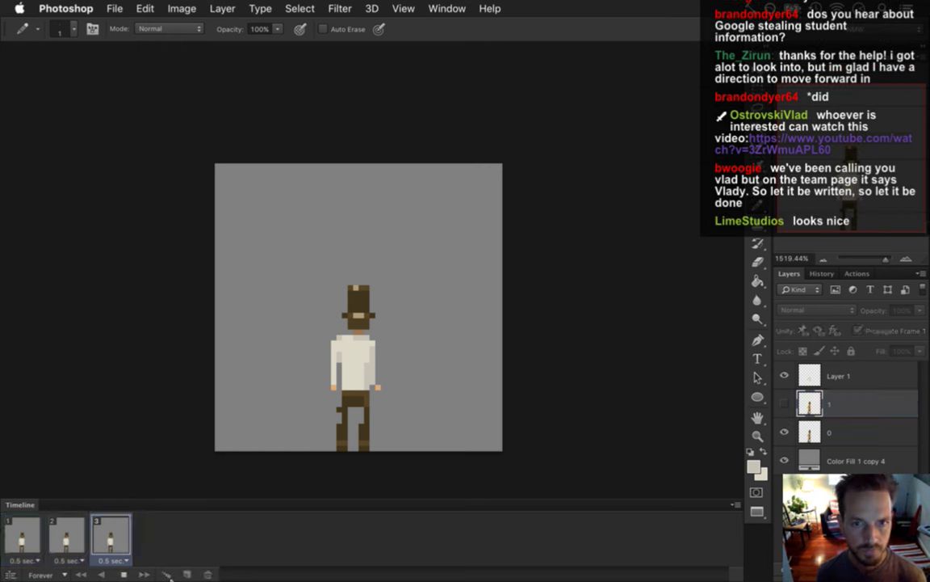
pyautogui.click(123, 572)
pyautogui.keyDown('shift'); pyautogui.click(111, 535); pyautogui.keyUp('shift')
pyautogui.click(113, 559)
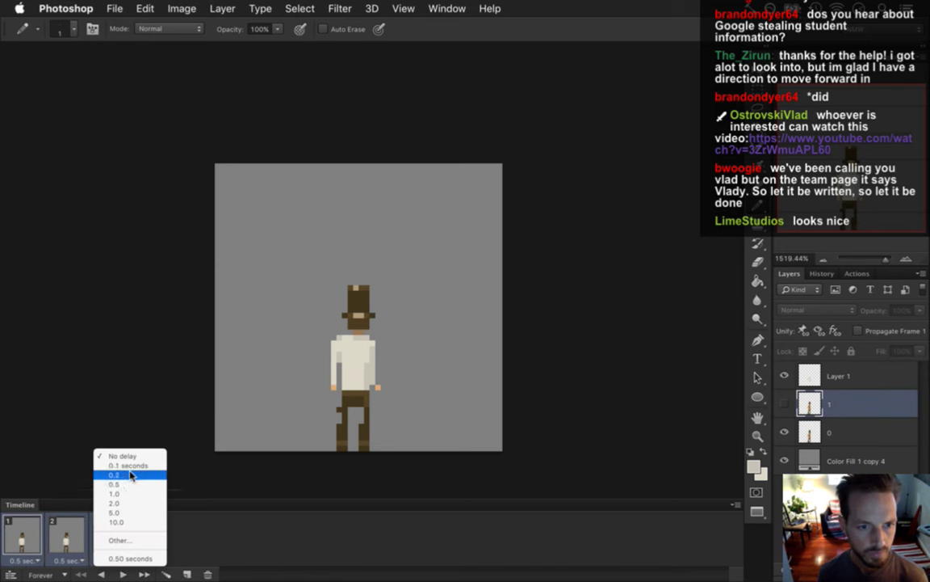
pyautogui.click(128, 466)
# Hide the grey background in all three frames and render RoqIdleShirtN.png as a PNG image sequence of all frames.
pyautogui.click(22, 535)
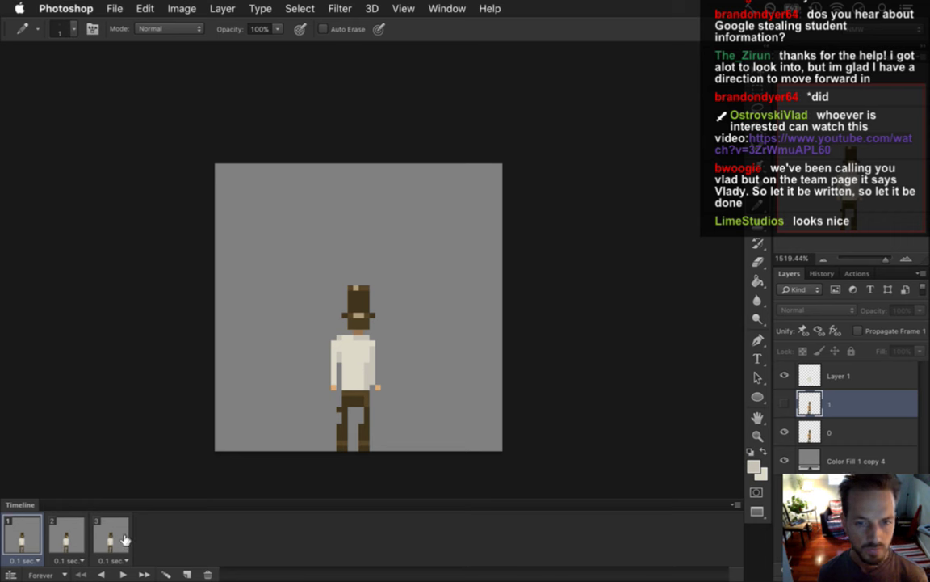
pyautogui.click(784, 461)
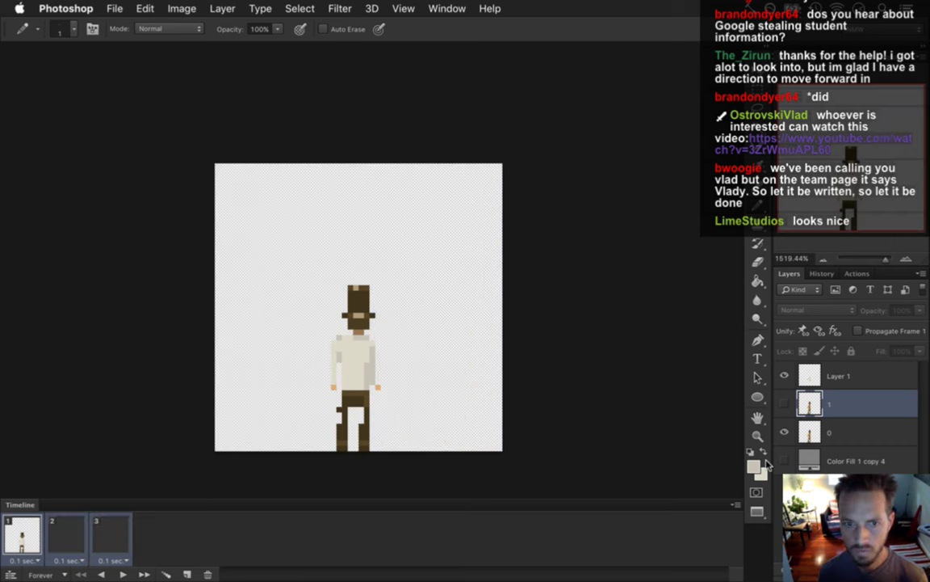
pyautogui.click(115, 8)
pyautogui.moveTo(201, 291)
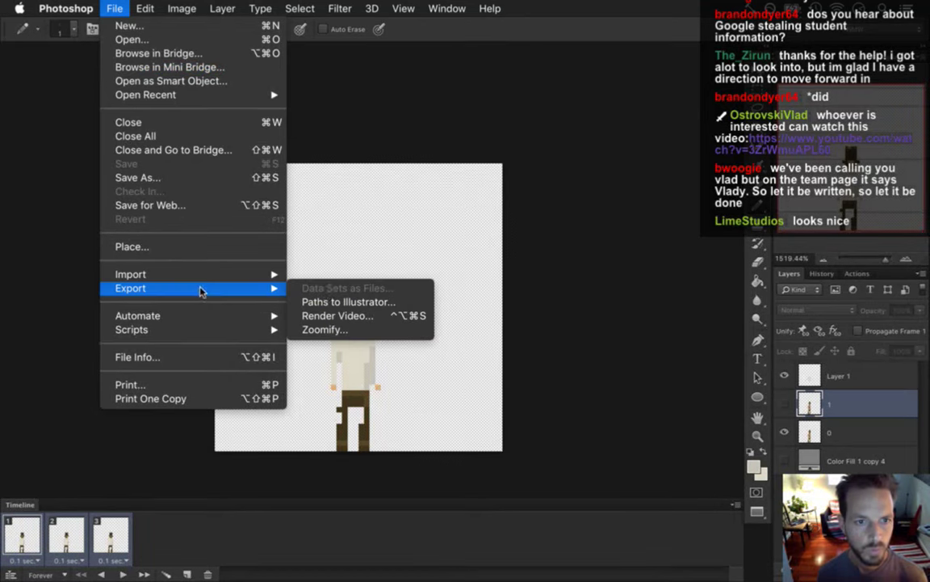
pyautogui.click(337, 315)
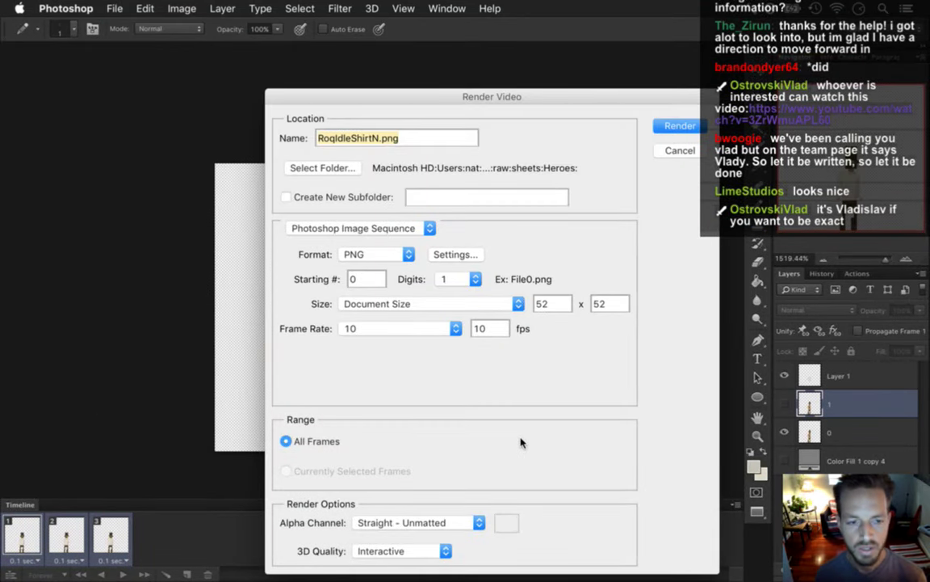
pyautogui.press('Return')
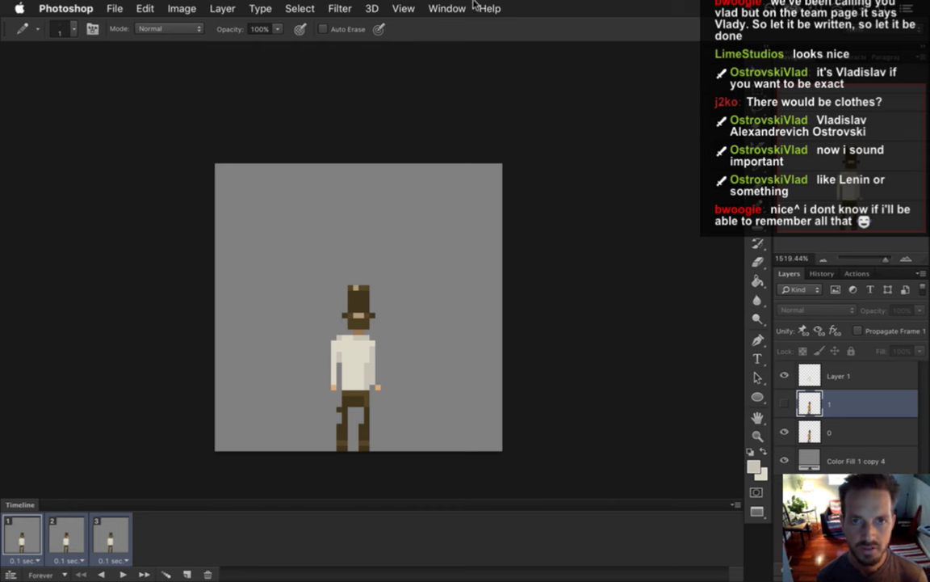
# Switch to RoqIdleShirtS.psd and add a new layer above layer 1 for the front-facing shirt.
pyautogui.click(445, 8)
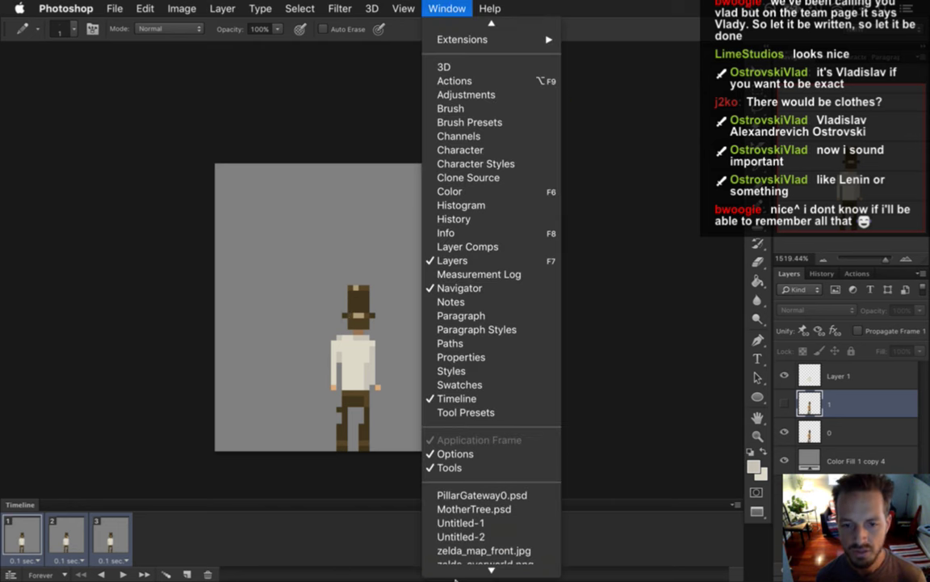
pyautogui.click(466, 458)
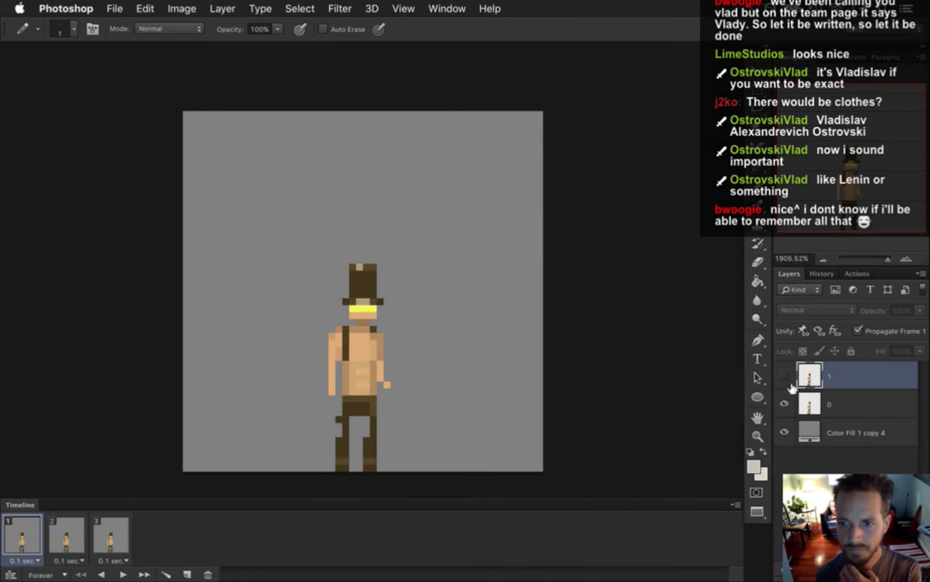
pyautogui.click(855, 404)
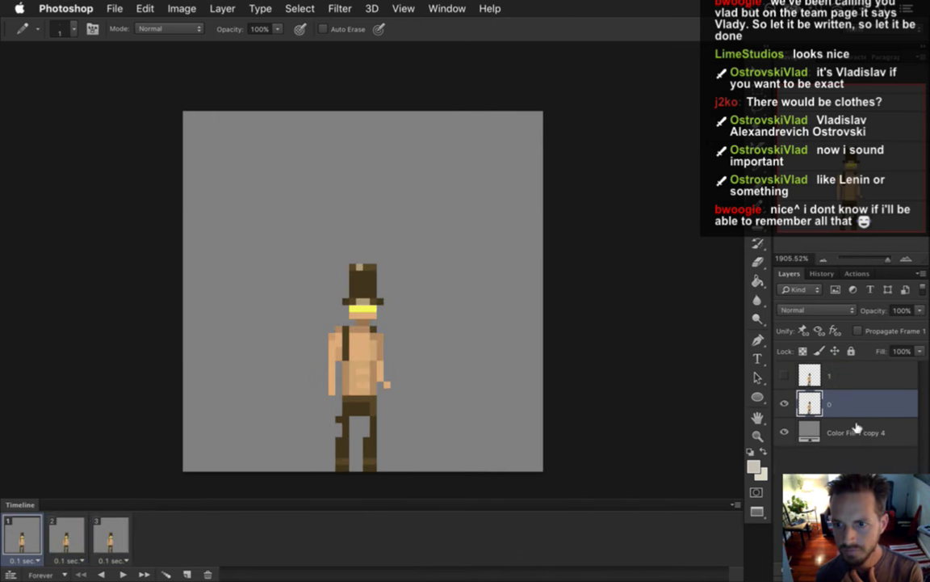
pyautogui.click(856, 428)
pyautogui.click(852, 404)
pyautogui.click(861, 375)
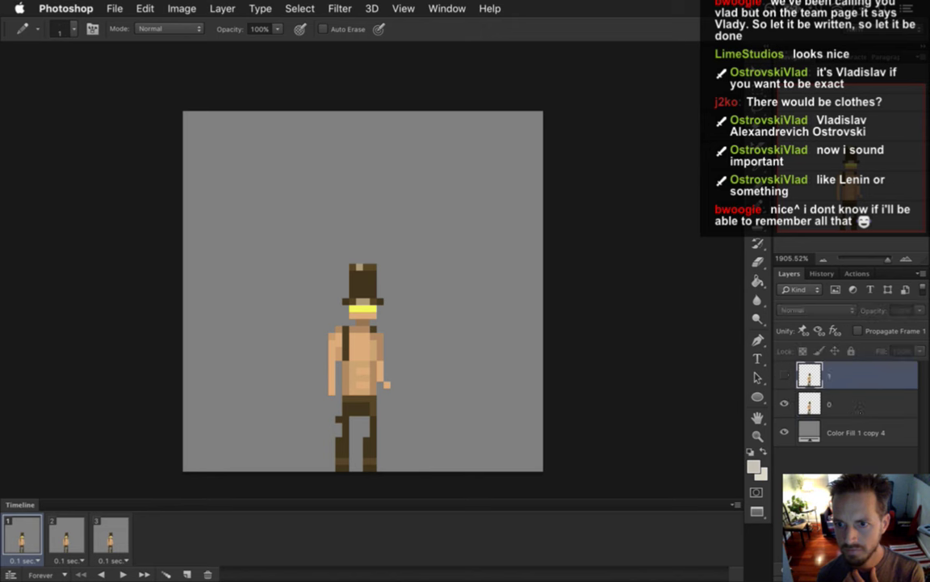
pyautogui.press('super+alt+shift+n')
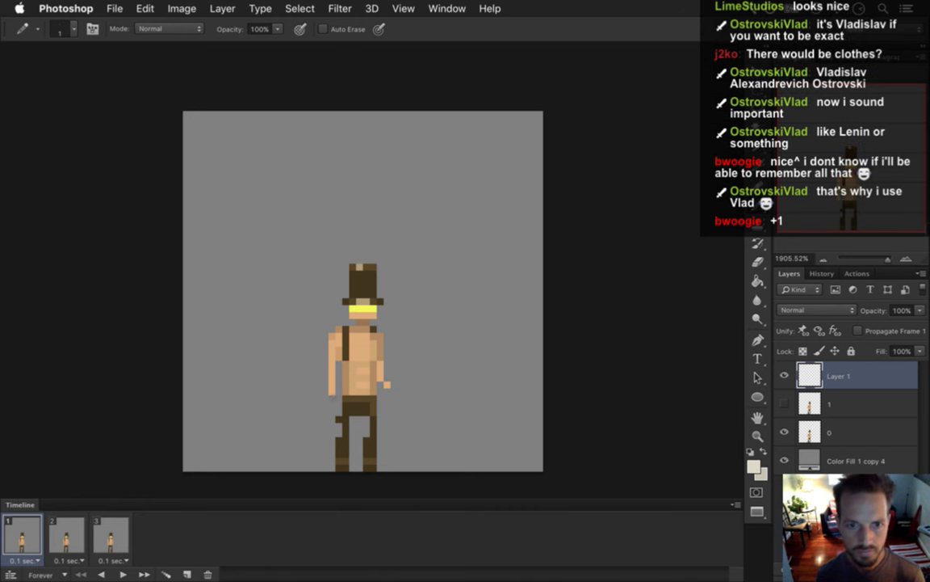
# Paint the off-white shirt over the front-facing hero's torso and sleeves, leaving an open collar, and erase the pixels at the neck.
pyautogui.moveTo(331, 392)
pyautogui.mouseDown()
pyautogui.moveTo(331, 353)
pyautogui.moveTo(338, 367)
pyautogui.moveTo(345, 334)
pyautogui.mouseUp()
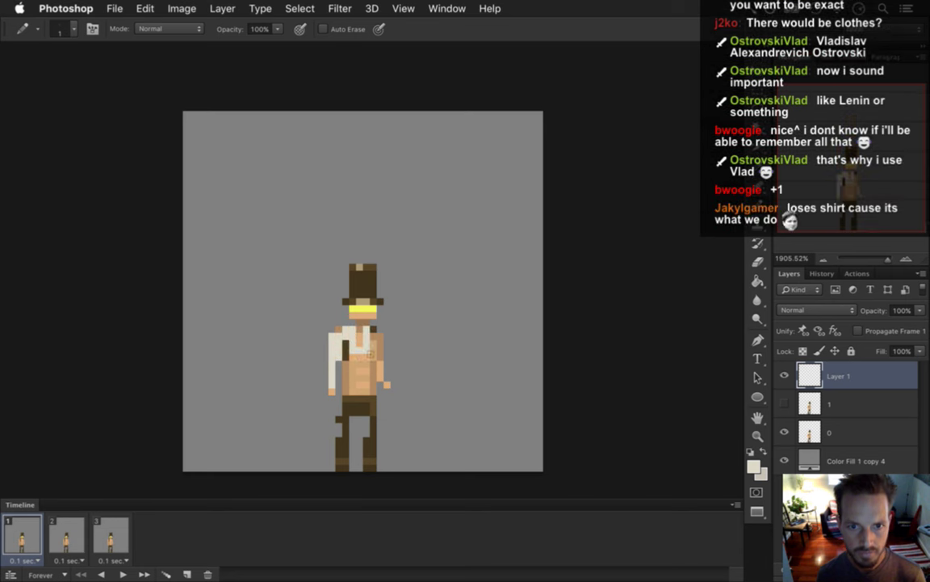
pyautogui.moveTo(343, 332)
pyautogui.mouseDown()
pyautogui.moveTo(362, 354)
pyautogui.moveTo(349, 365)
pyautogui.moveTo(362, 380)
pyautogui.moveTo(353, 372)
pyautogui.moveTo(365, 355)
pyautogui.mouseUp()
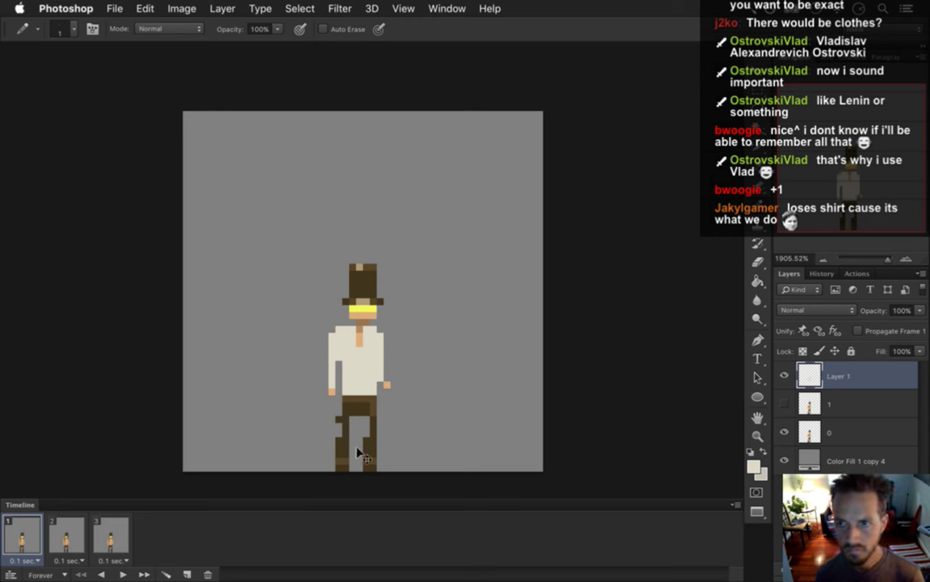
pyautogui.press('e')
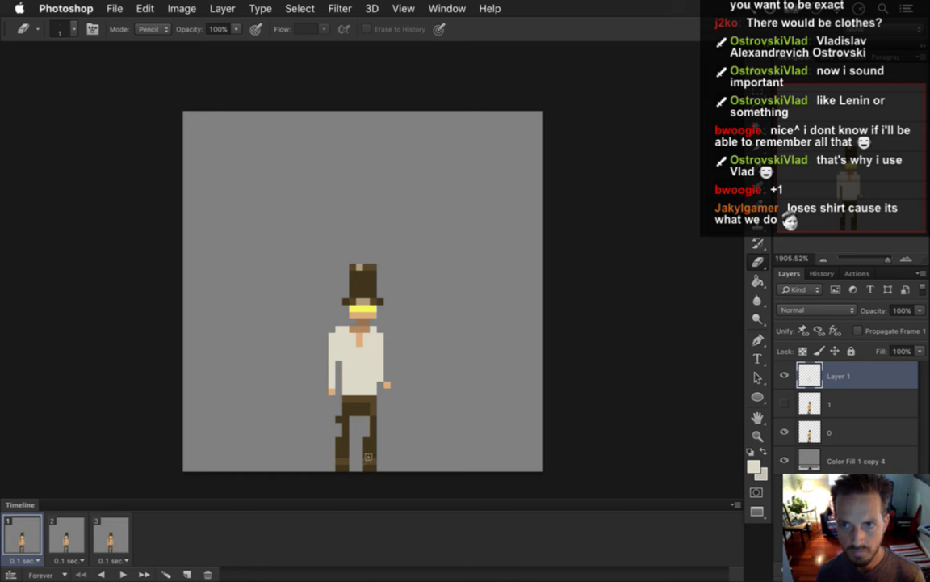
# Look at the finished shirt shading in RoqIdleShirtE.psd for reference and return to RoqIdleShirtS.psd.
pyautogui.click(446, 8)
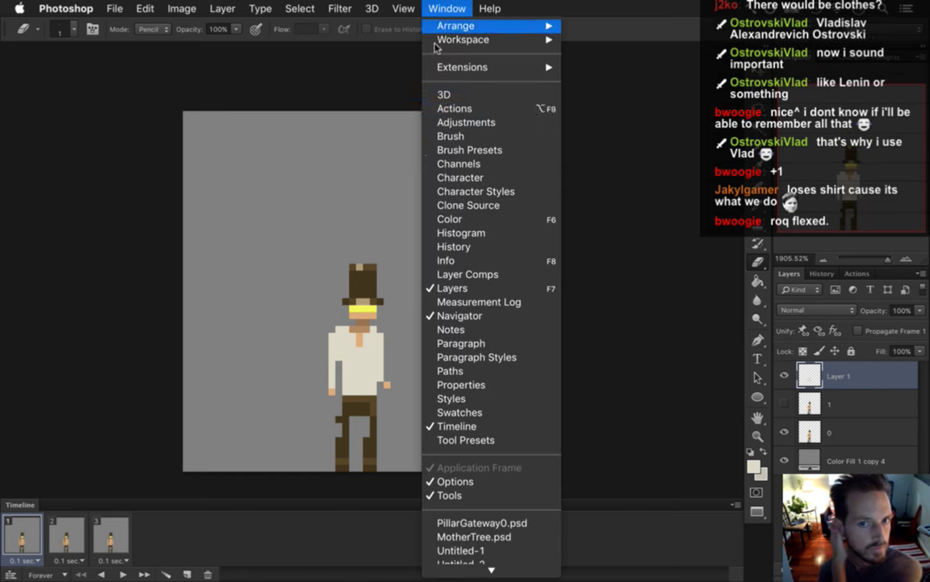
pyautogui.scroll(-3, 484, 500)
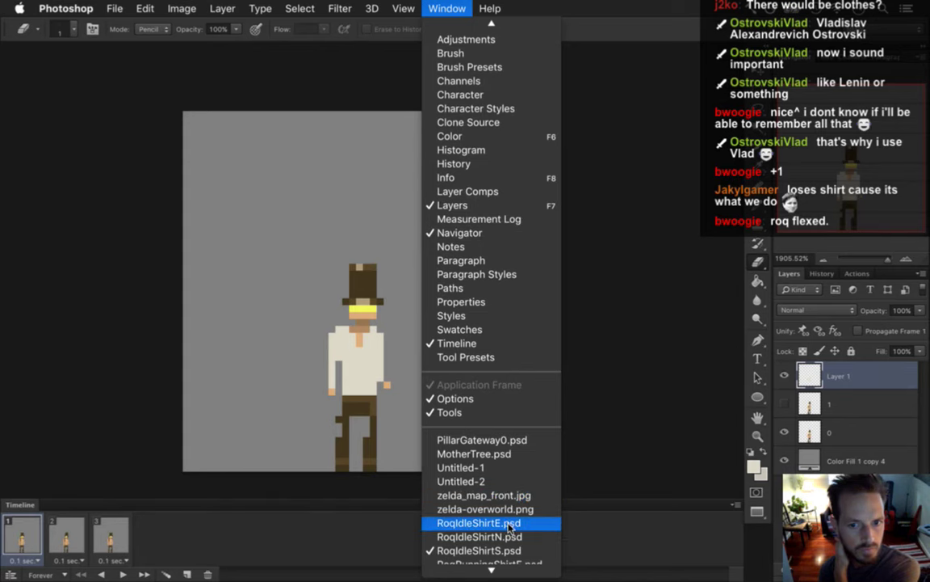
pyautogui.click(511, 523)
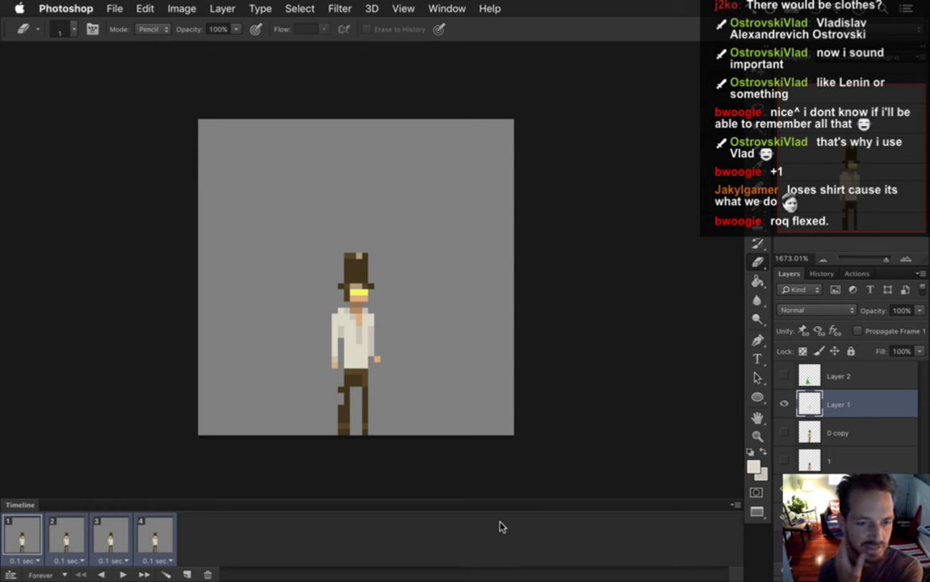
pyautogui.click(37, 531)
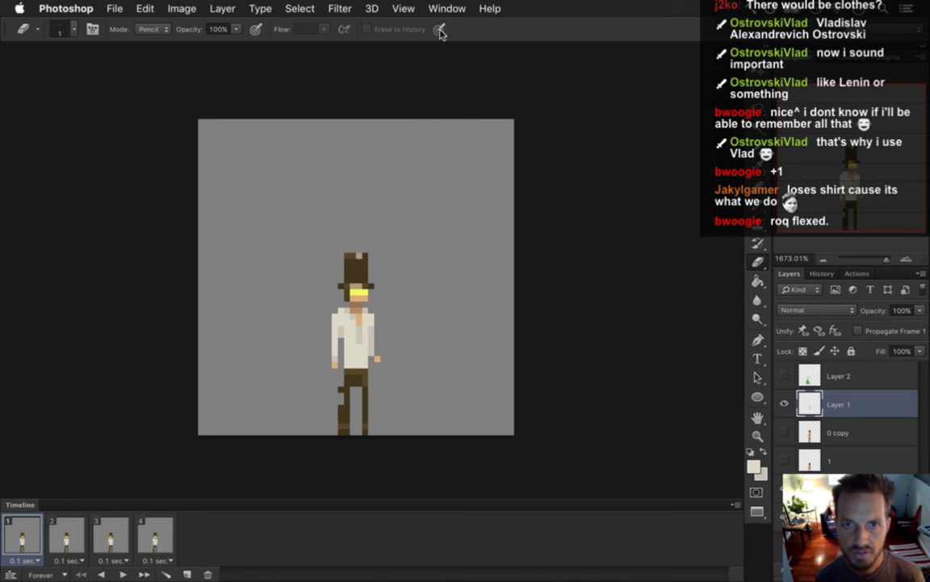
pyautogui.click(455, 7)
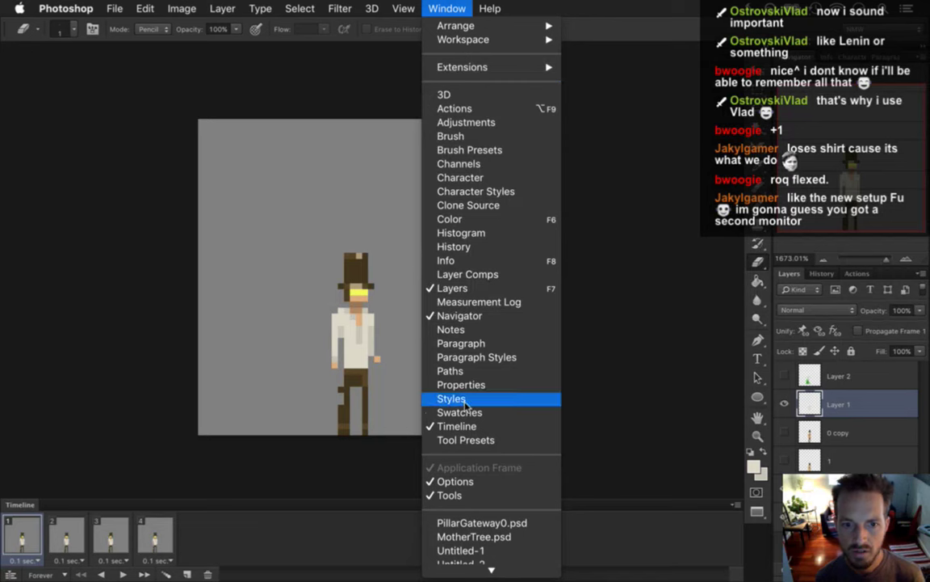
pyautogui.press('Escape')
pyautogui.click(447, 8)
pyautogui.moveTo(462, 578)
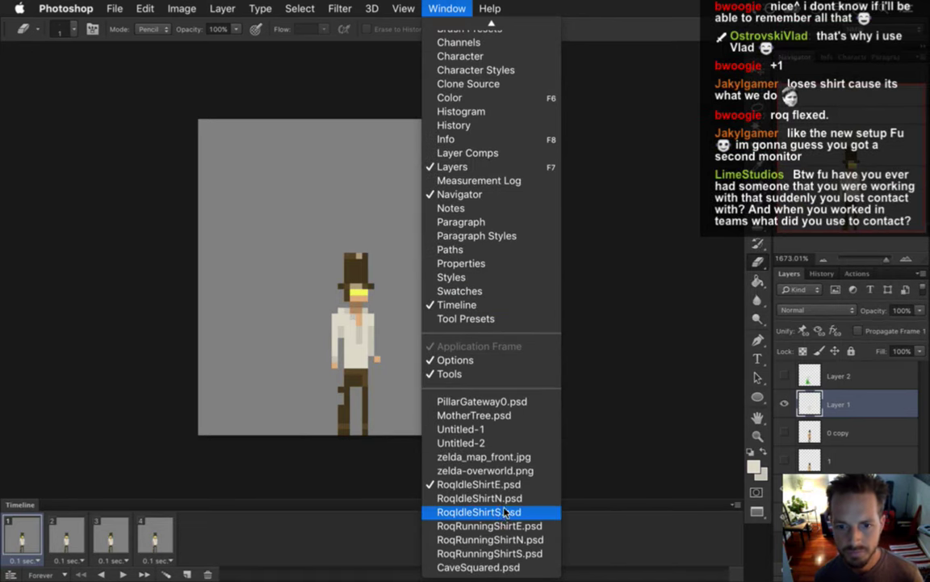
pyautogui.click(477, 509)
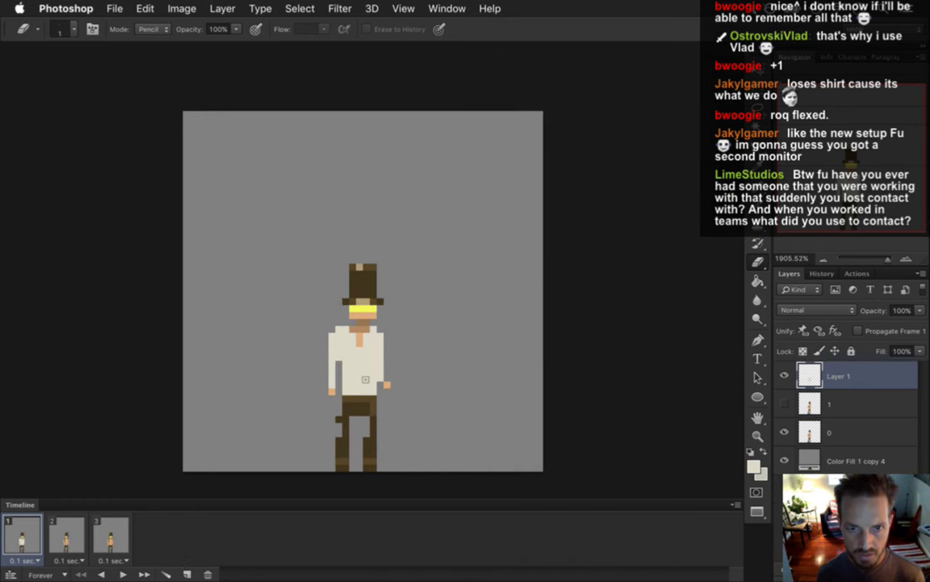
# Shade the front-facing shirt with darker off-white pixels on the collar, placket, shoulder and sleeves, and save the file.
pyautogui.press('b')
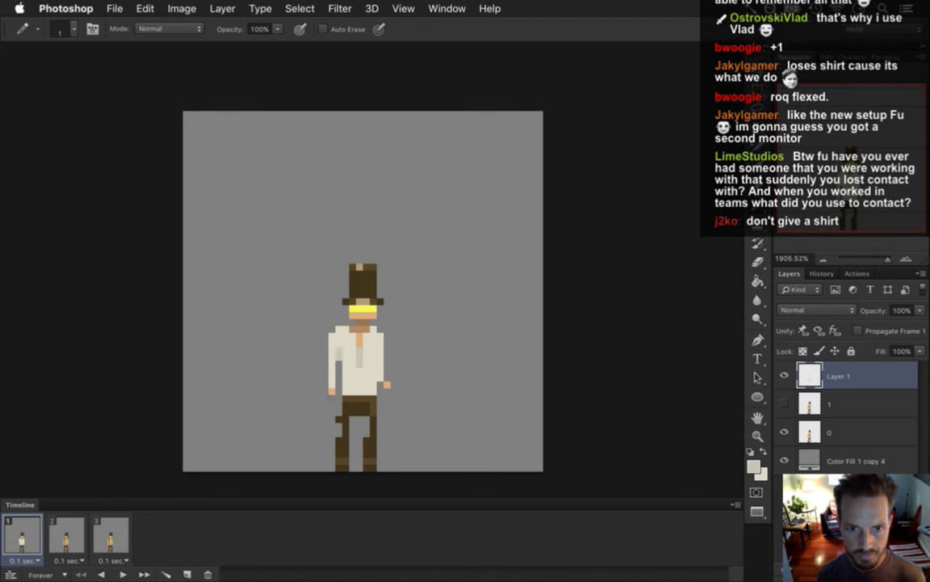
pyautogui.press('e')
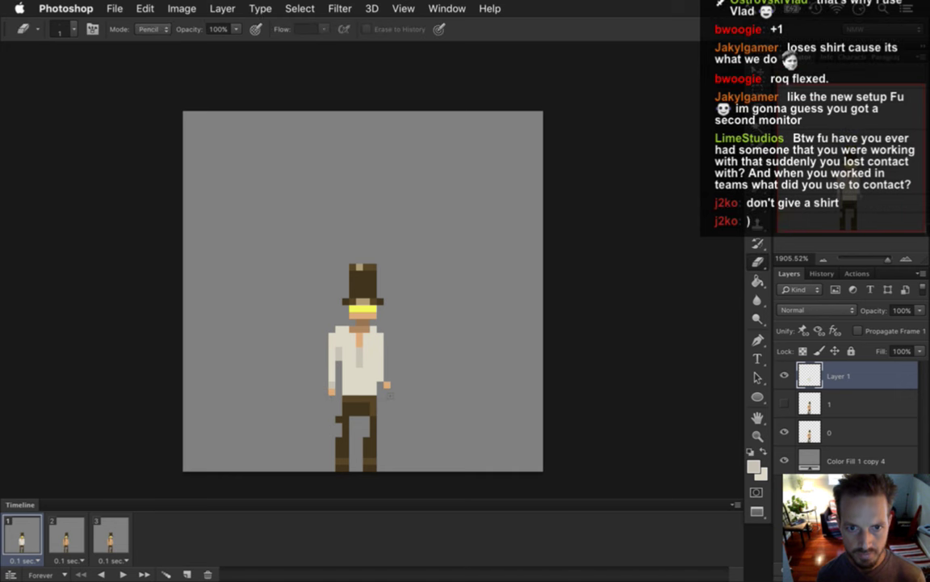
pyautogui.press('b')
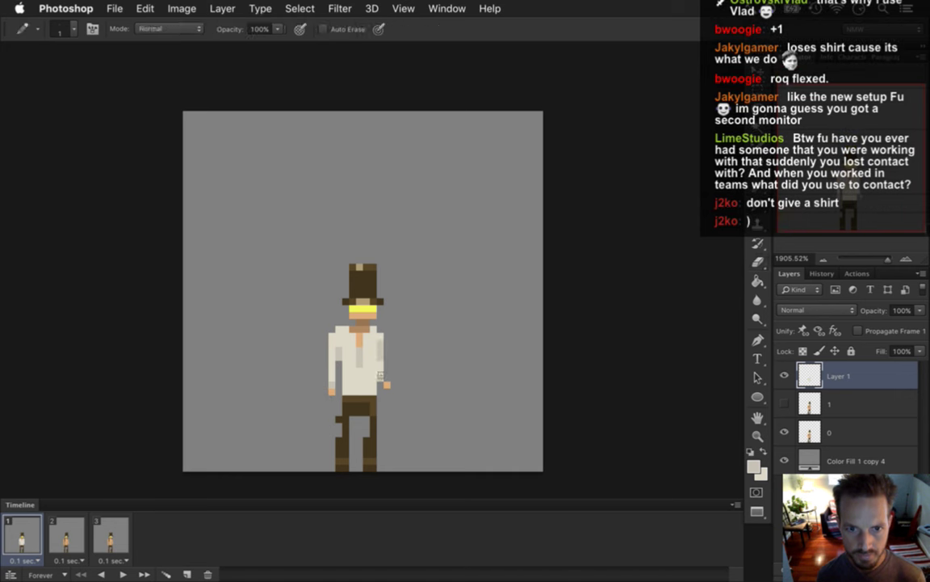
pyautogui.press('i')
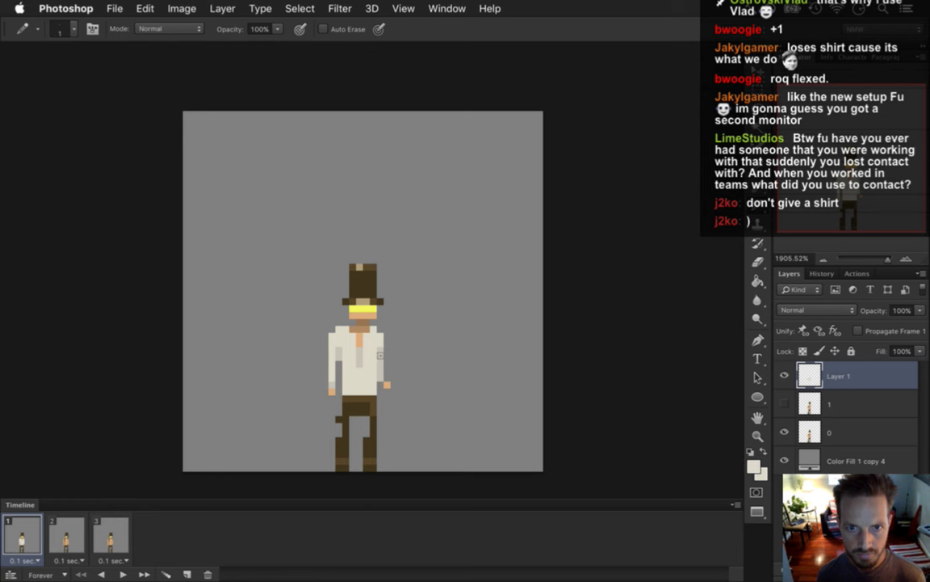
pyautogui.keyDown('alt'); pyautogui.click(343, 326); pyautogui.keyUp('alt')
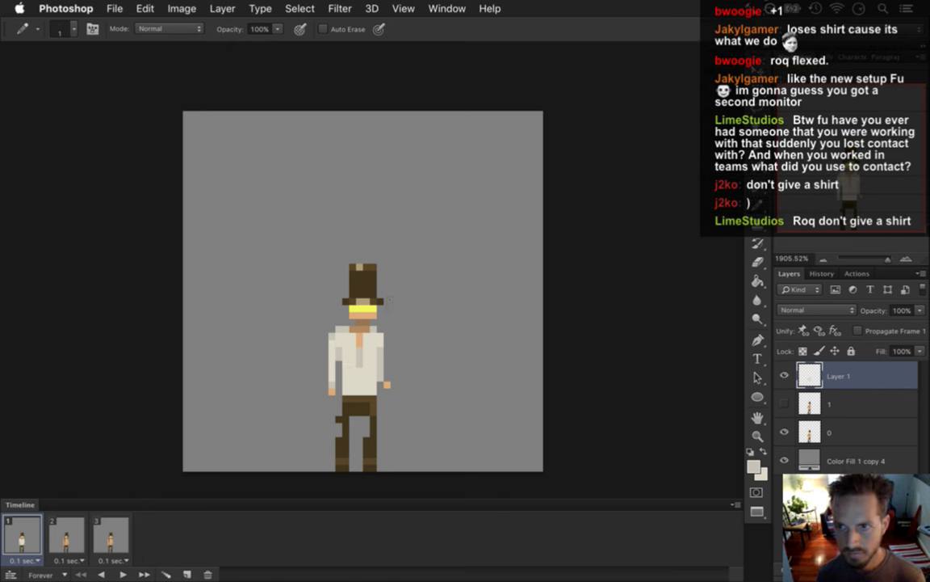
pyautogui.press('super+s')
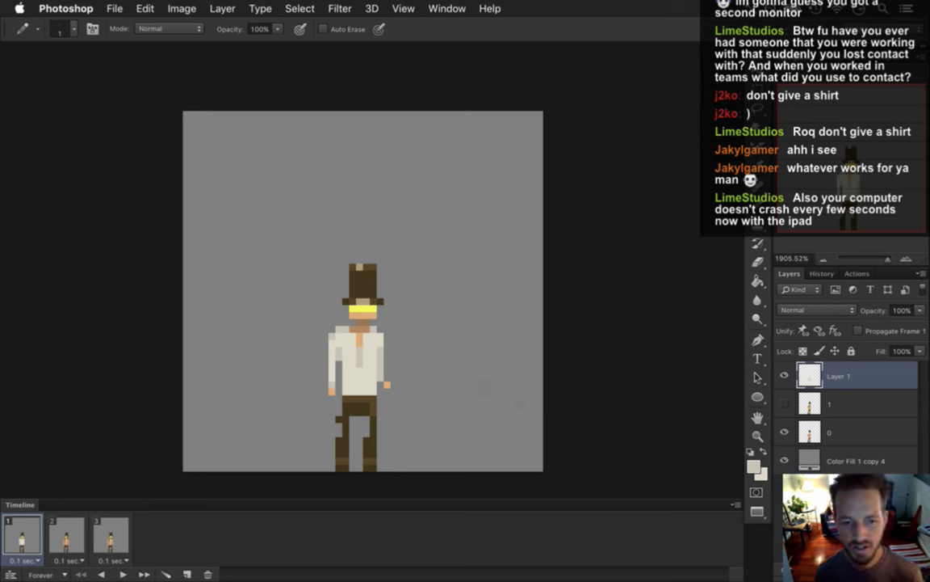
# Select all three frames and make the shirt's Layer 1 visible in each of them.
pyautogui.click(71, 534)
pyautogui.click(35, 521)
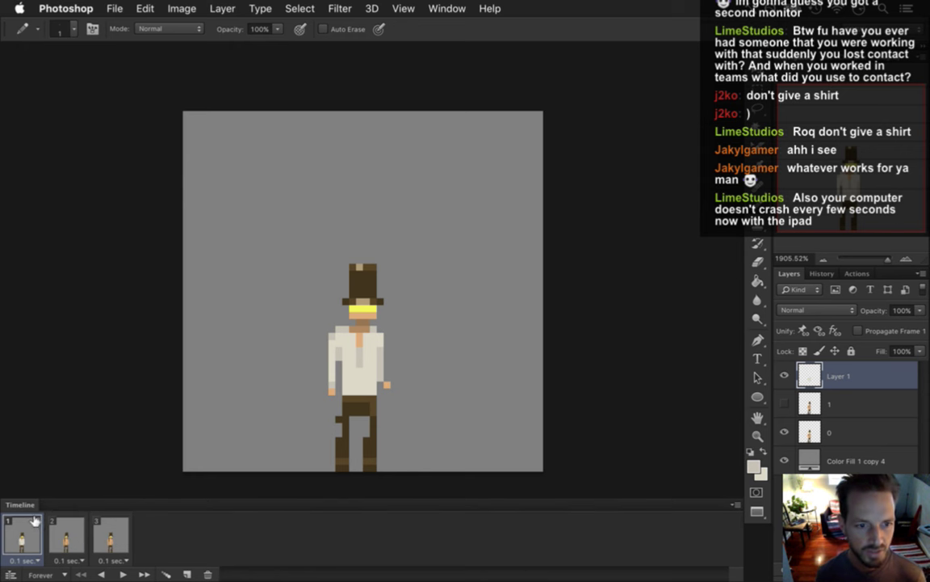
pyautogui.keyDown('shift'); pyautogui.click(107, 533); pyautogui.keyUp('shift')
pyautogui.click(785, 376)
pyautogui.click(785, 375)
# Check the shirt in each of the three frames, and play and stop the front-facing idle animation.
pyautogui.click(33, 527)
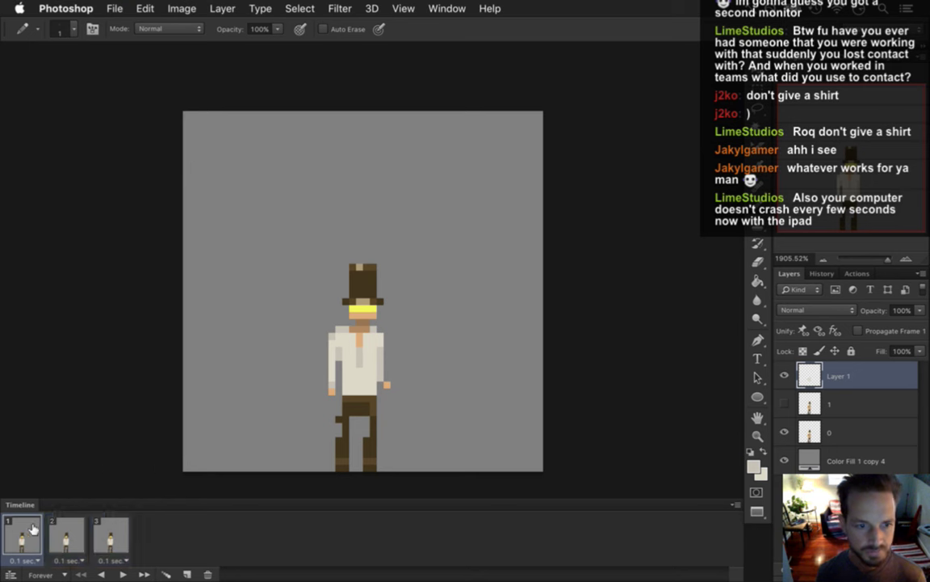
pyautogui.click(67, 531)
pyautogui.click(105, 535)
pyautogui.click(32, 527)
pyautogui.click(122, 573)
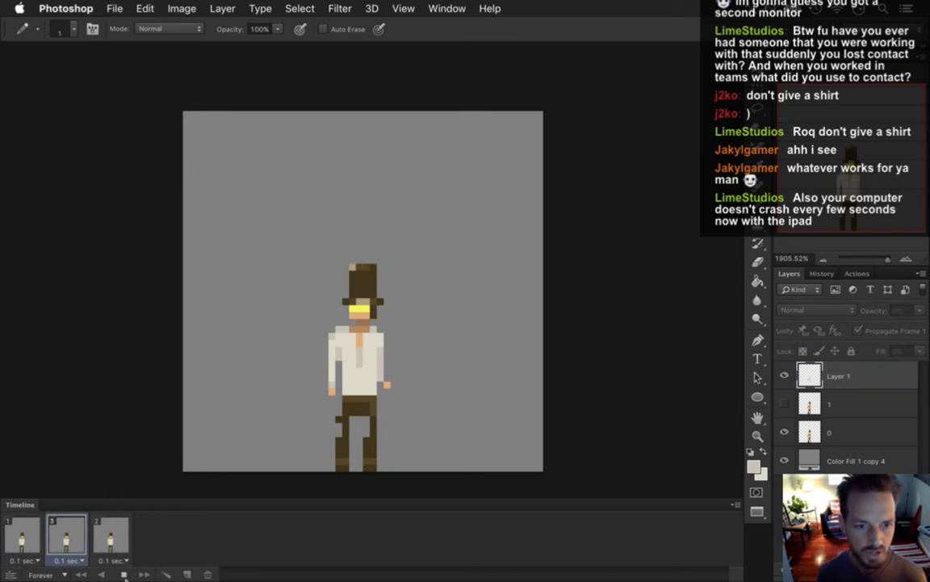
pyautogui.click(124, 574)
# Render RoqIdleShirtS.png as a PNG image sequence of all frames with the grey background hidden, and show the background again.
pyautogui.keyDown('shift'); pyautogui.click(104, 533); pyautogui.keyUp('shift')
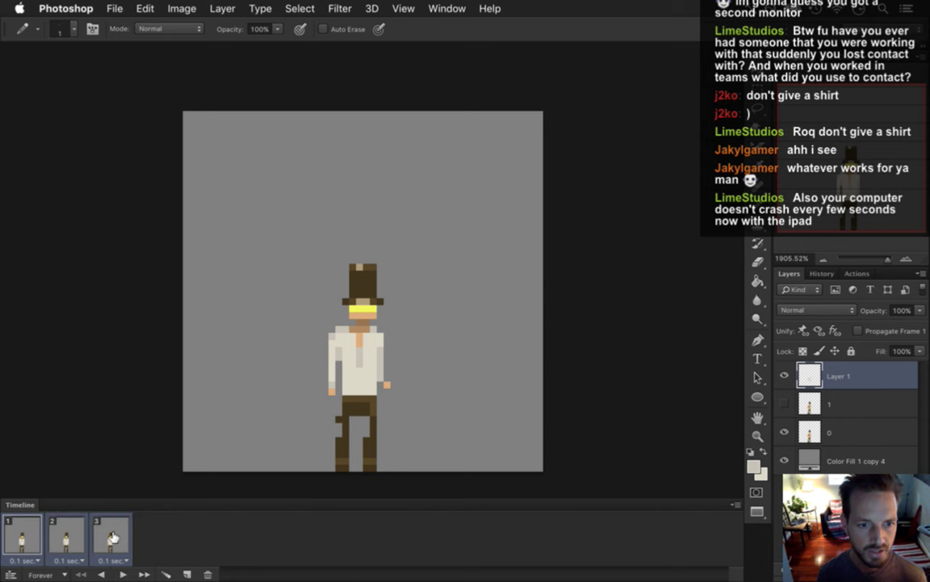
pyautogui.click(785, 461)
pyautogui.click(113, 8)
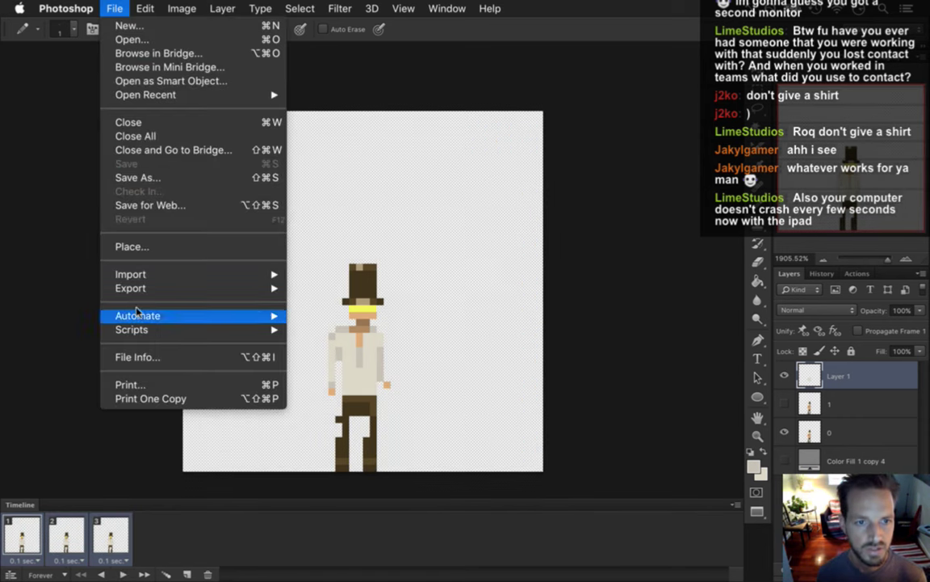
pyautogui.click(339, 302)
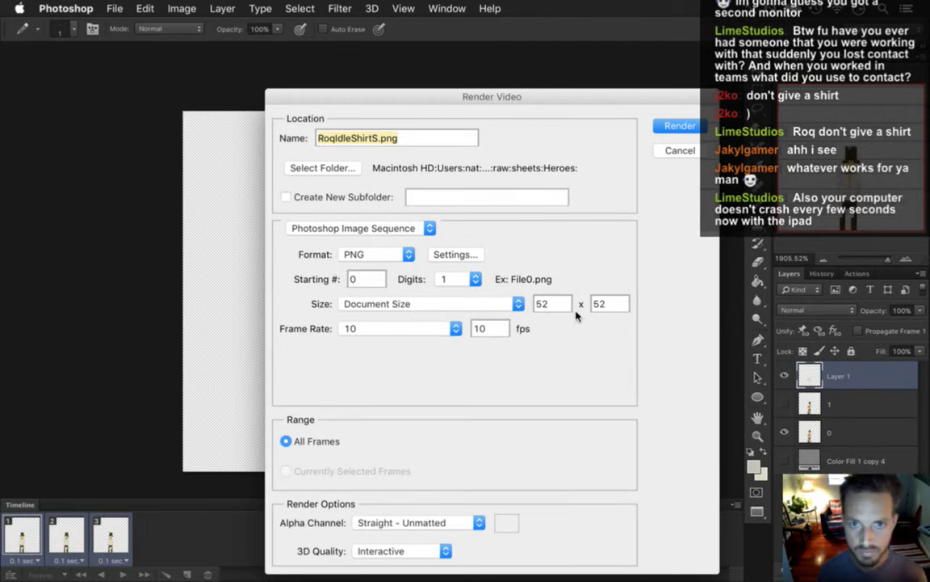
pyautogui.press('Return')
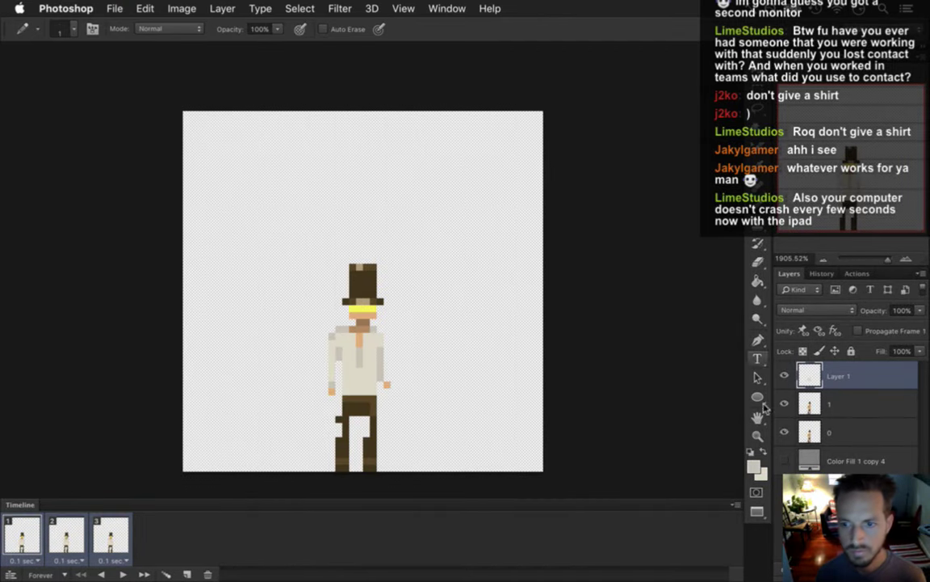
pyautogui.click(785, 460)
# Switch to RoqRunningShirtE.psd and show the grey background in all six frames.
pyautogui.click(448, 8)
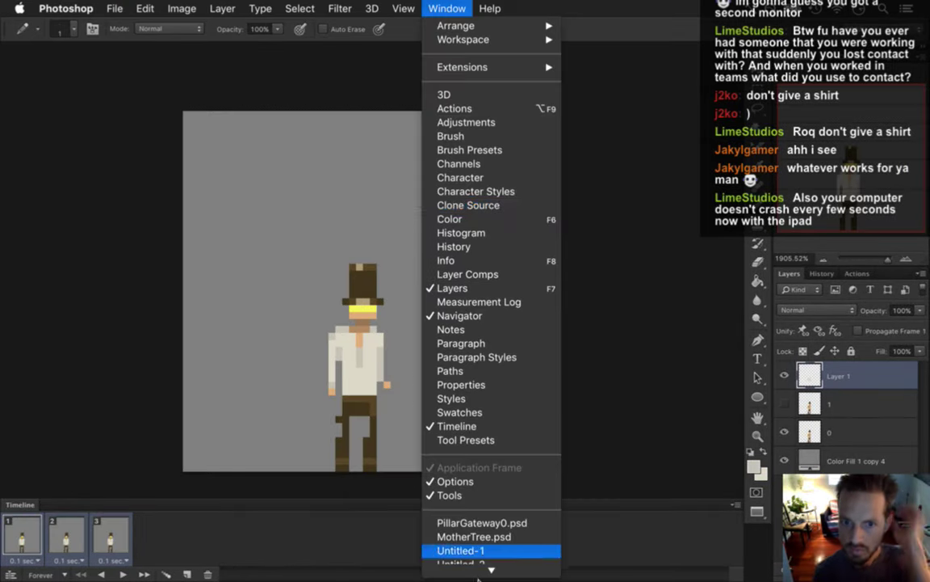
pyautogui.scroll(-5, 485, 533)
pyautogui.click(517, 525)
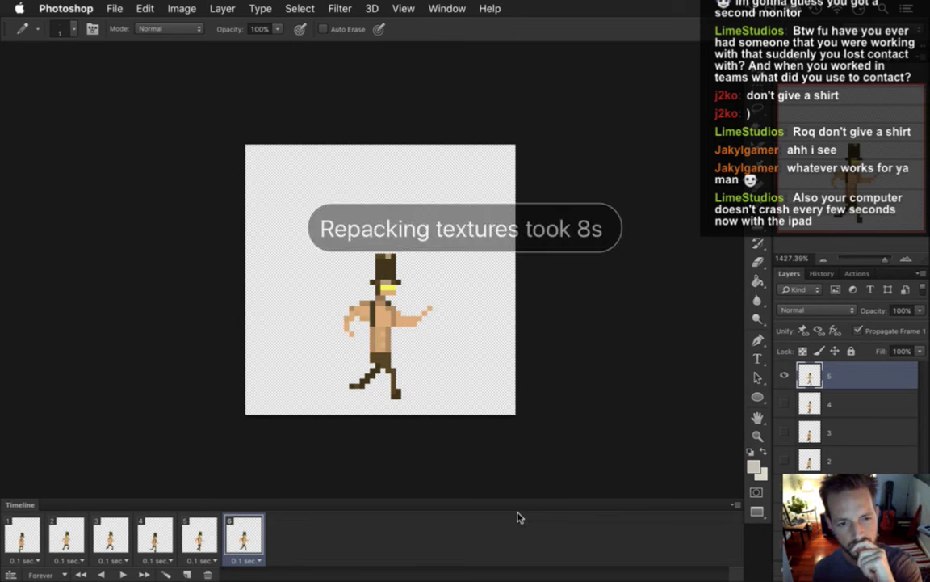
pyautogui.click(31, 533)
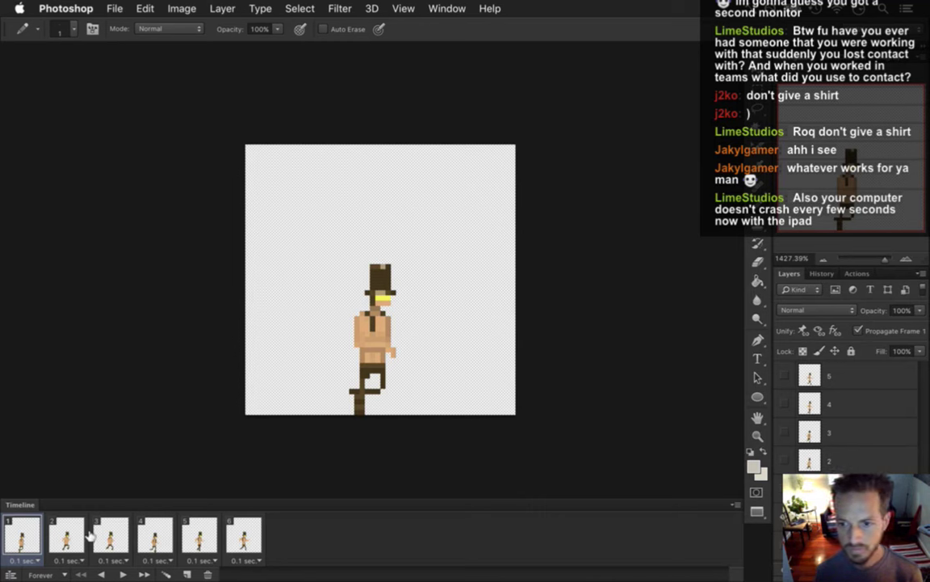
pyautogui.click(858, 330)
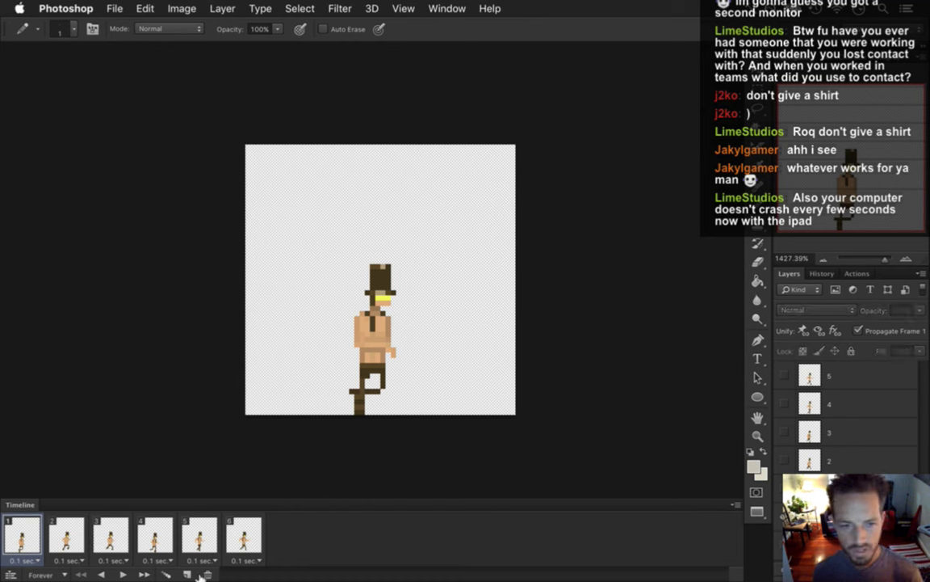
pyautogui.keyDown('shift'); pyautogui.click(244, 535); pyautogui.keyUp('shift')
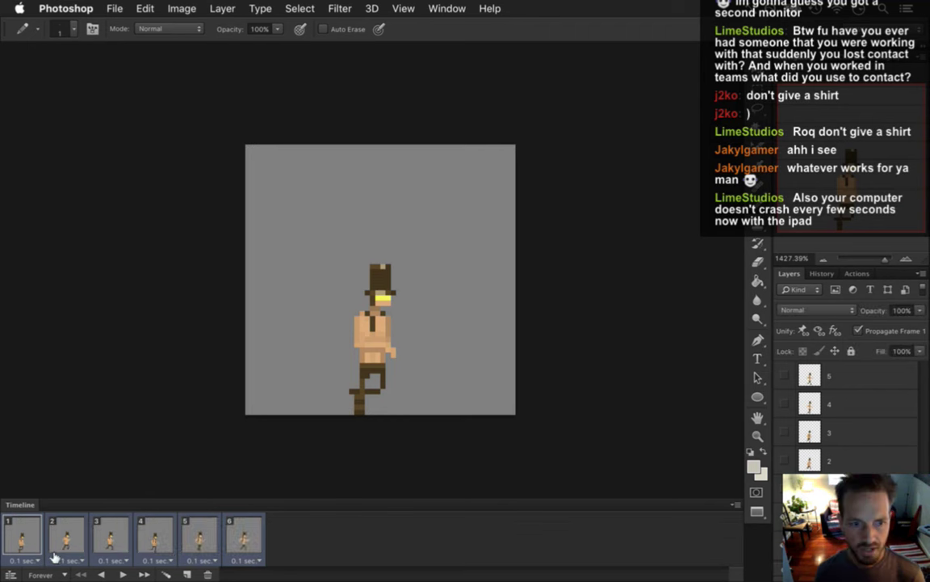
# Select only the first running frame and turn off Propagate Frame 1 for its layers.
pyautogui.click(21, 537)
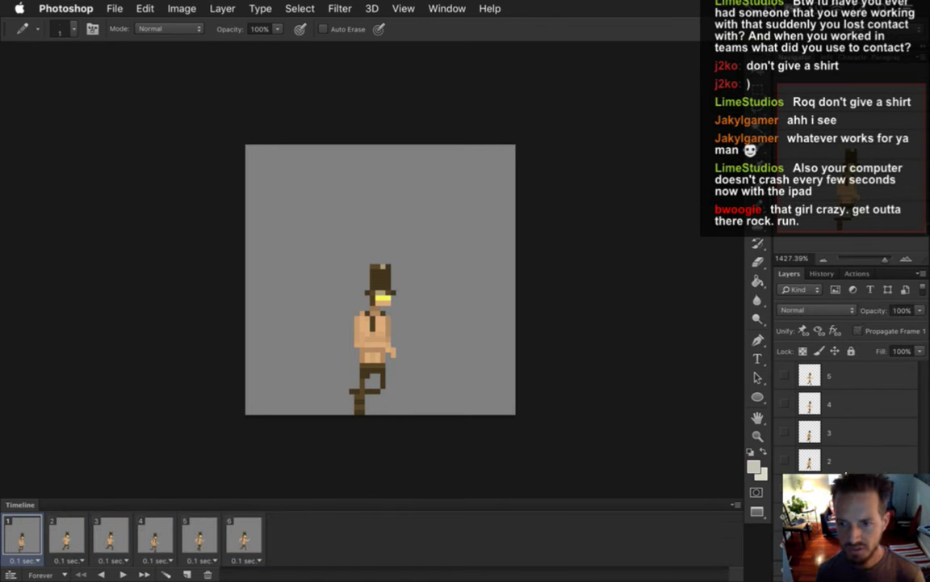
pyautogui.click(857, 331)
pyautogui.click(857, 331)
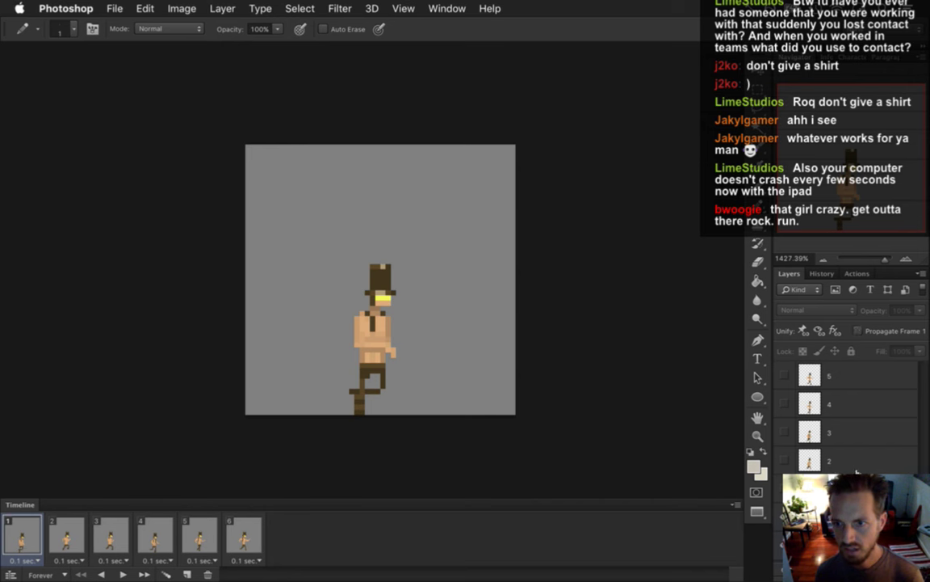
pyautogui.click(862, 414)
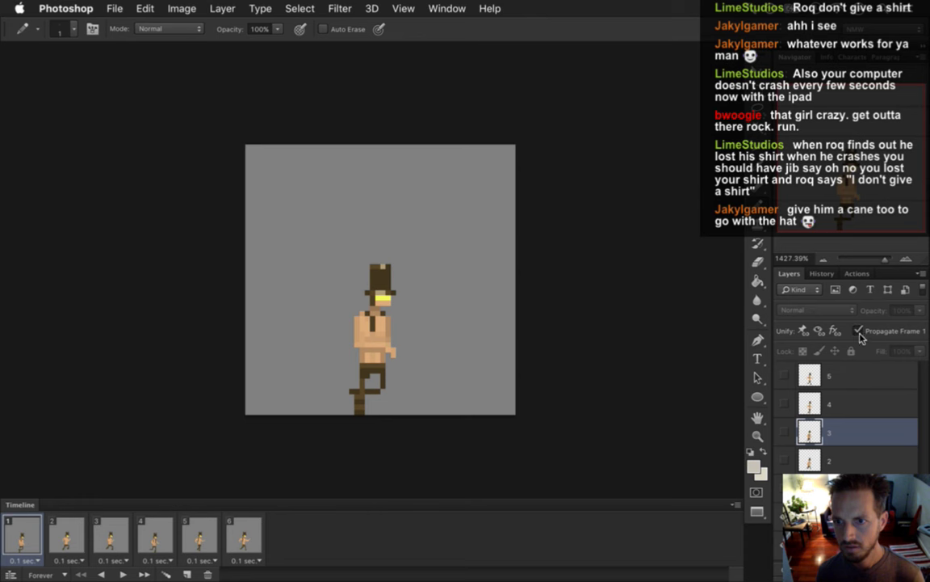
pyautogui.click(857, 331)
pyautogui.click(852, 376)
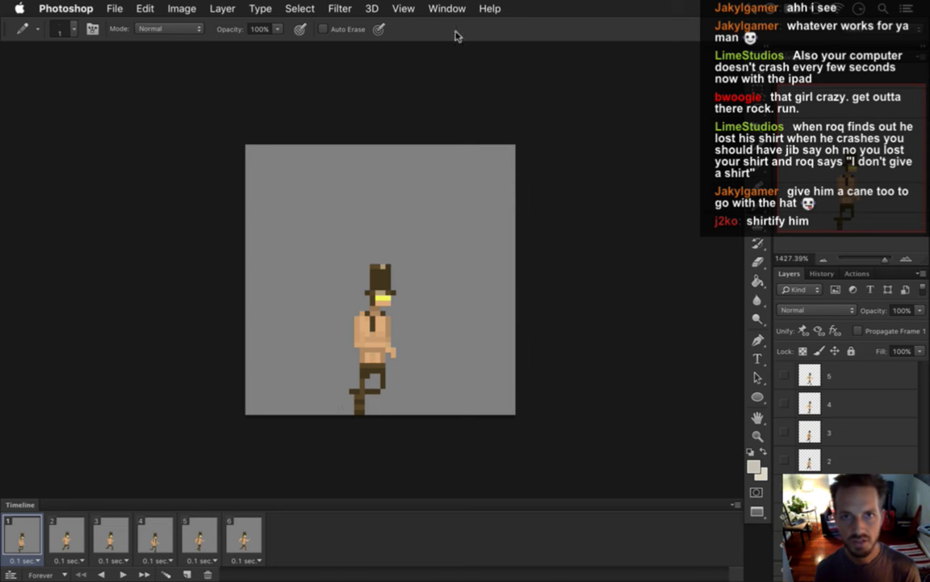
# Switch to RoqIdleShirtE.psd and paint a dark brown cane under the hero's hand on Layer 1, with a yellow knob on top.
pyautogui.click(447, 8)
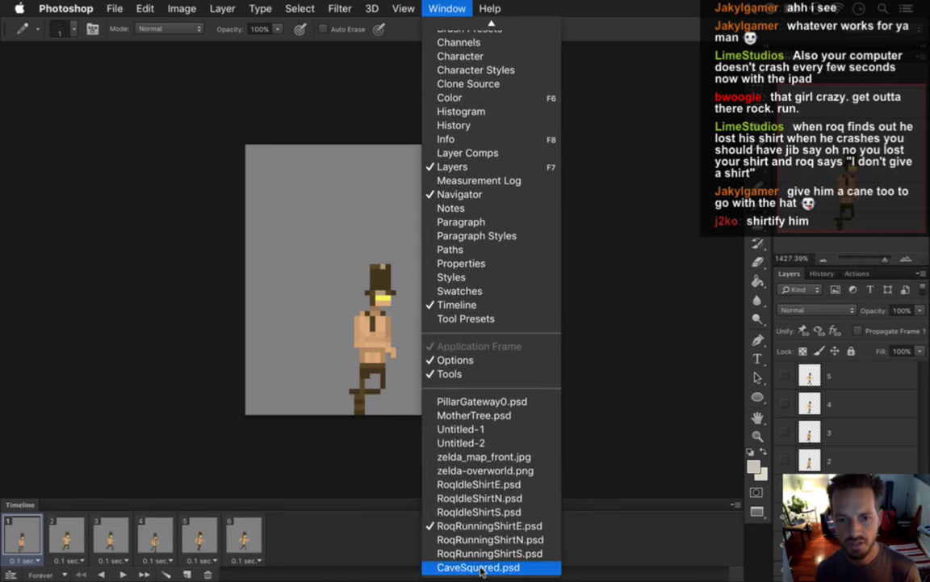
pyautogui.click(481, 483)
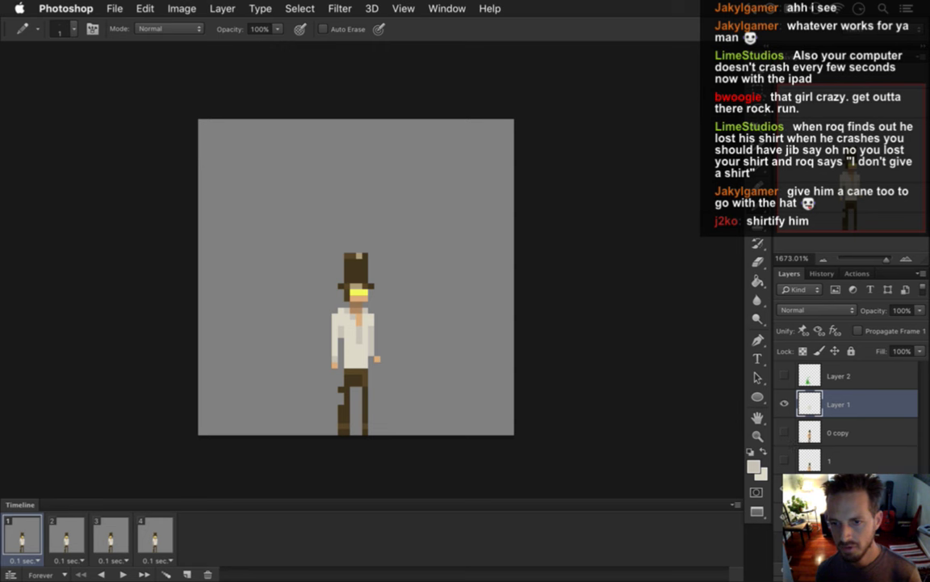
pyautogui.moveTo(810, 404); pyautogui.dragTo(719, 367)
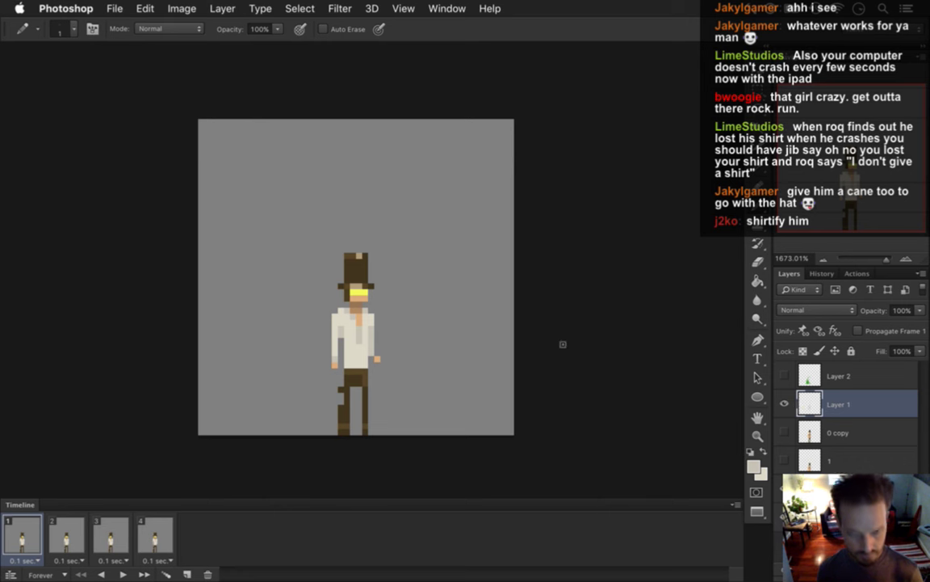
pyautogui.keyDown('alt'); pyautogui.click(353, 383); pyautogui.keyUp('alt')
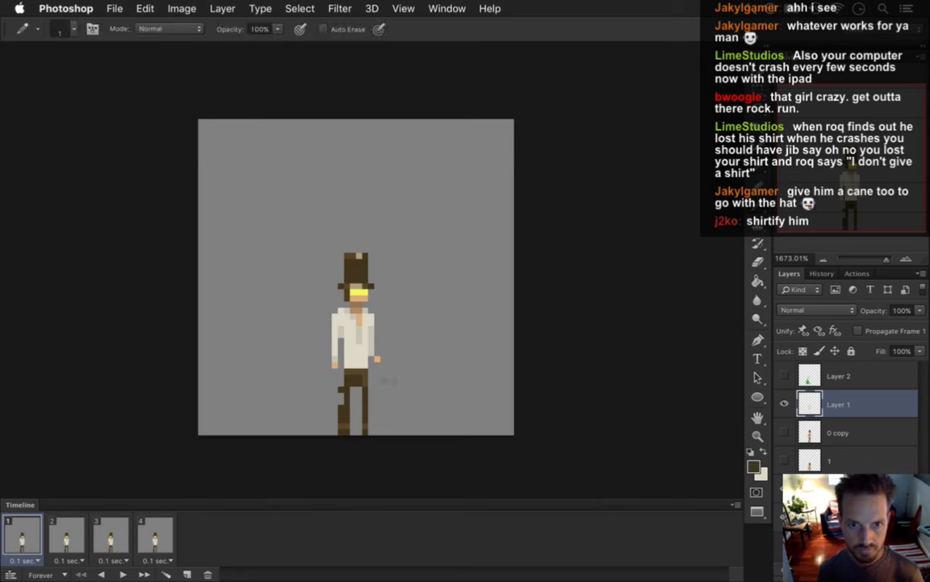
pyautogui.moveTo(376, 361); pyautogui.dragTo(376, 433)
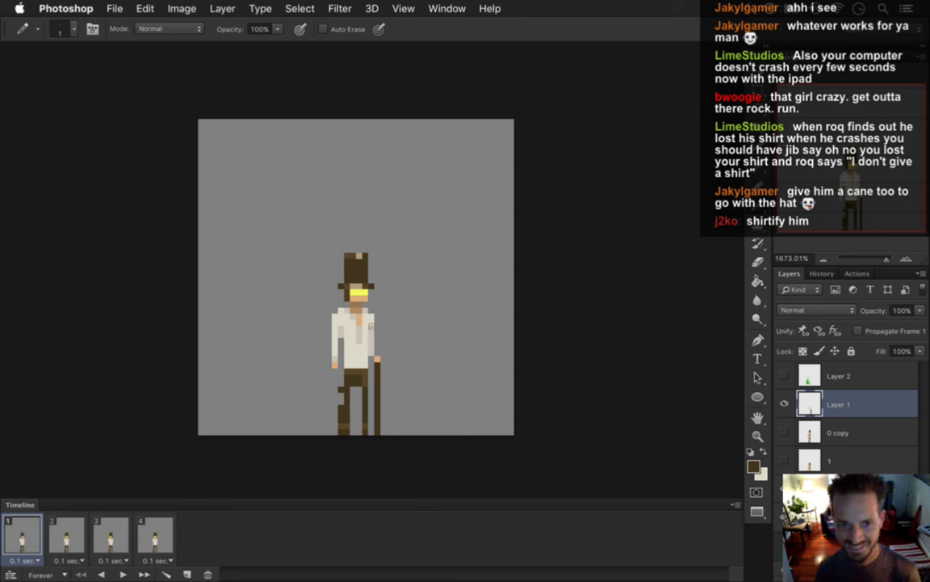
pyautogui.press('alt')
pyautogui.keyDown('alt'); pyautogui.click(361, 292); pyautogui.keyUp('alt')
pyautogui.click(376, 354)
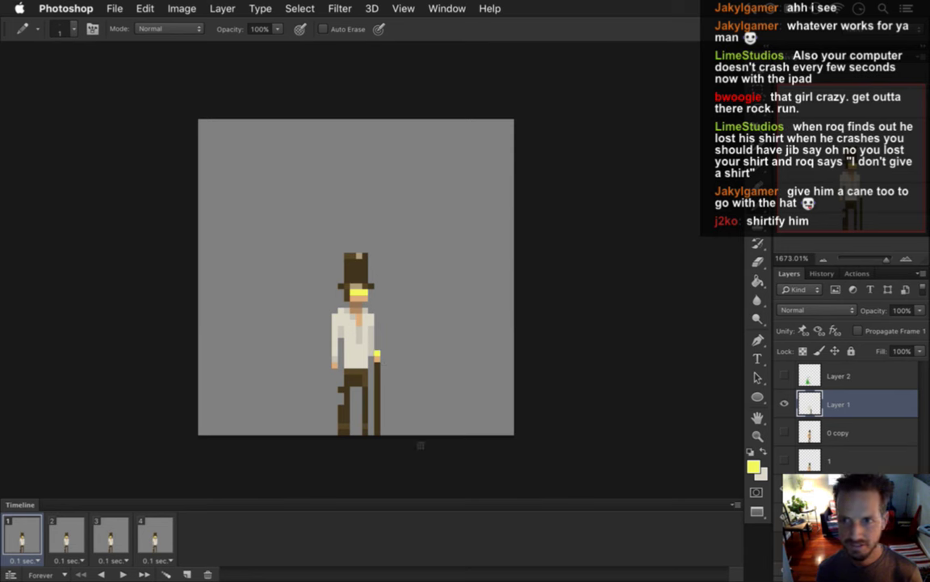
# Repaint the cane's yellow knob dark brown and erase the cane pixel above the hero's hand.
pyautogui.keyDown('alt'); pyautogui.click(365, 381); pyautogui.keyUp('alt')
pyautogui.click(376, 355)
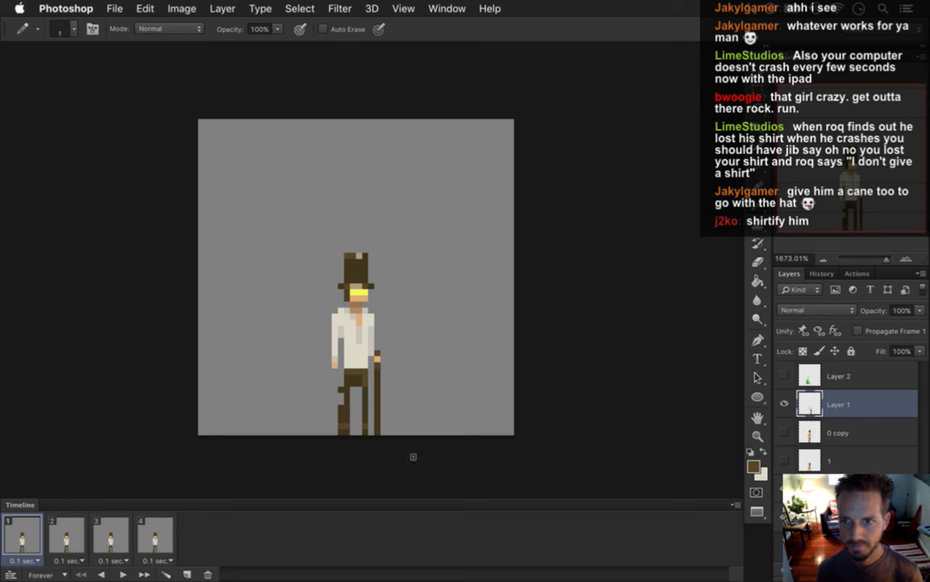
pyautogui.click(371, 409)
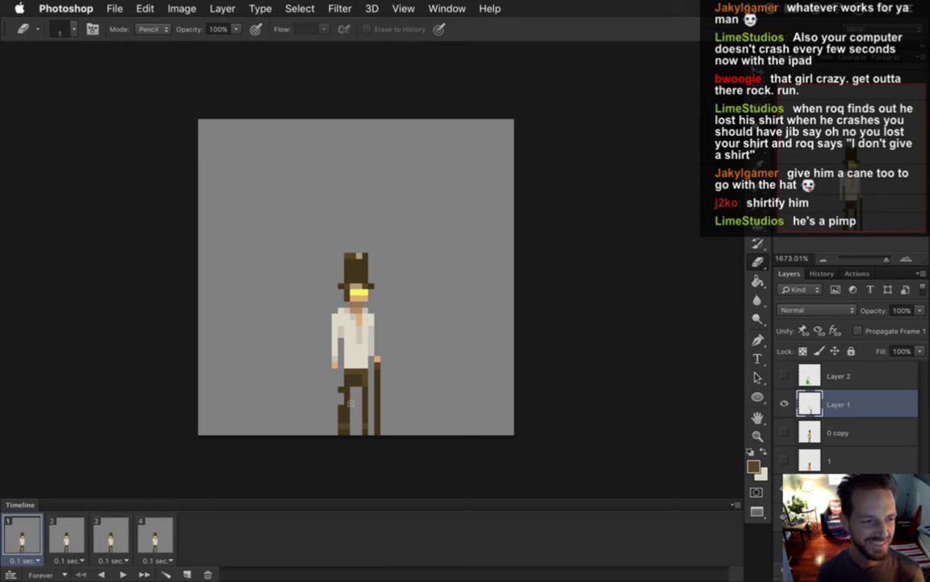
pyautogui.click(446, 8)
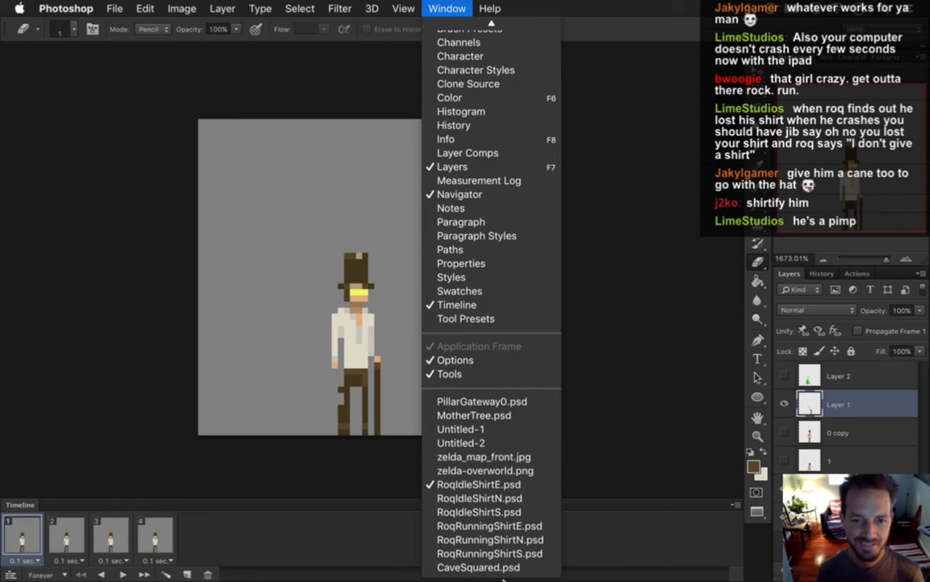
pyautogui.click(508, 530)
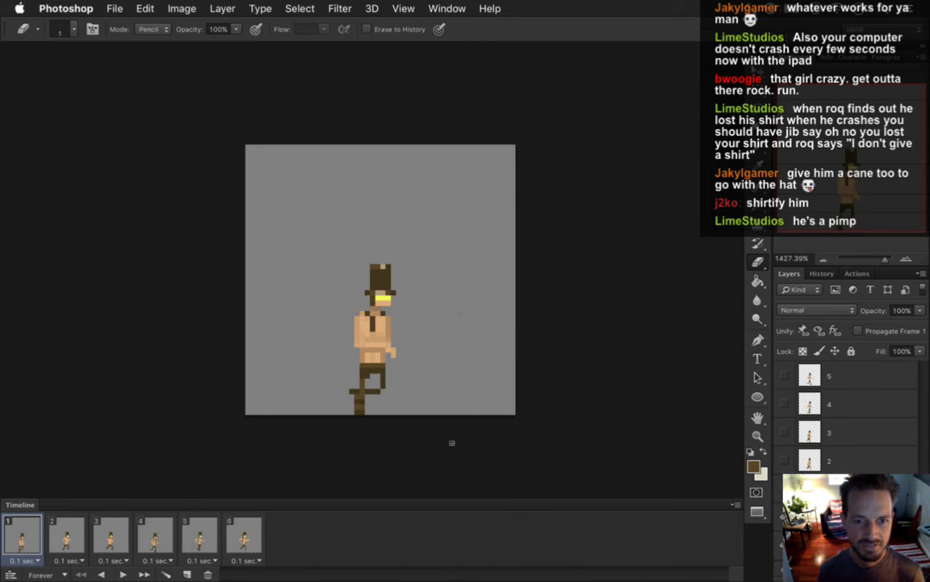
pyautogui.click(468, 13)
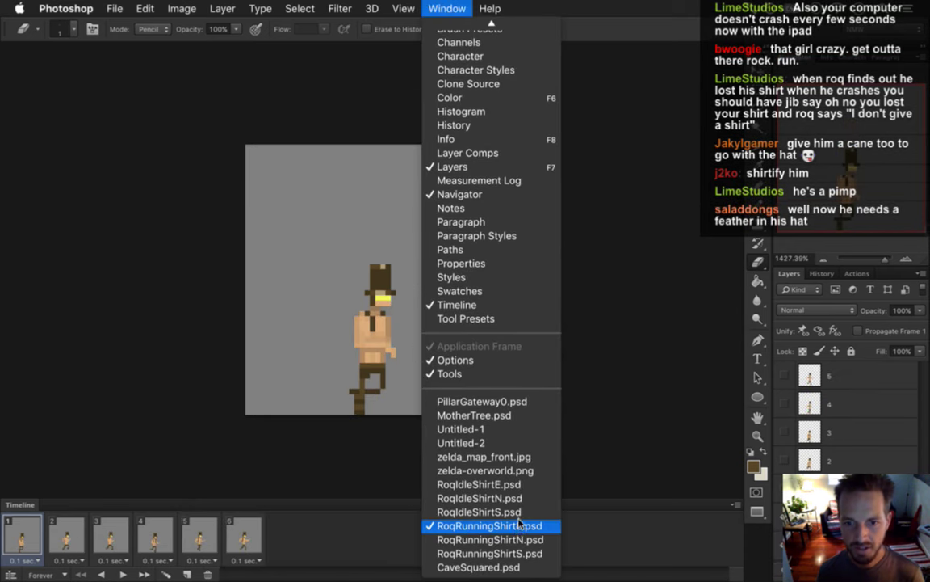
pyautogui.click(511, 487)
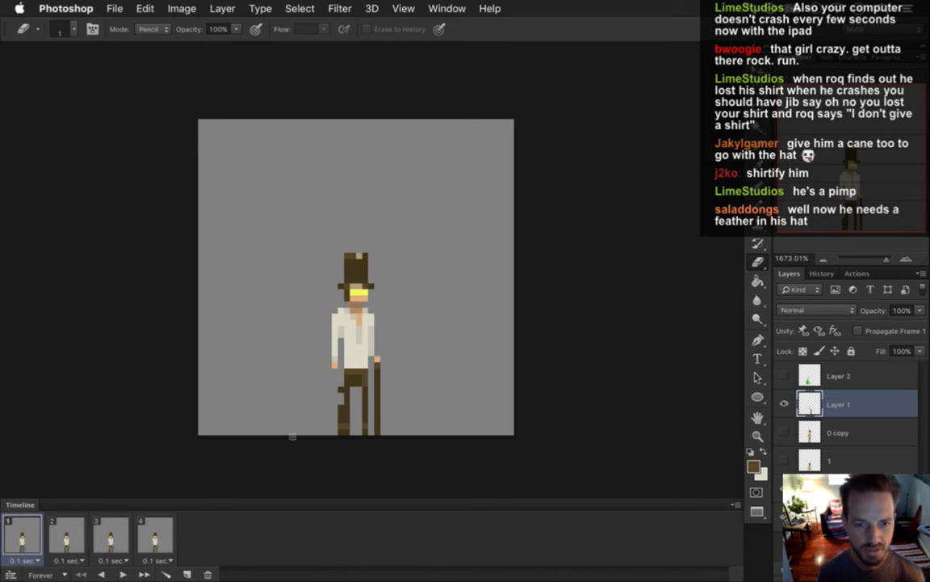
# Sample the shirt's shaded tone from RoqIdleShirtE.psd and switch to RoqRunningShirtE.psd.
pyautogui.press('i')
pyautogui.click(374, 342)
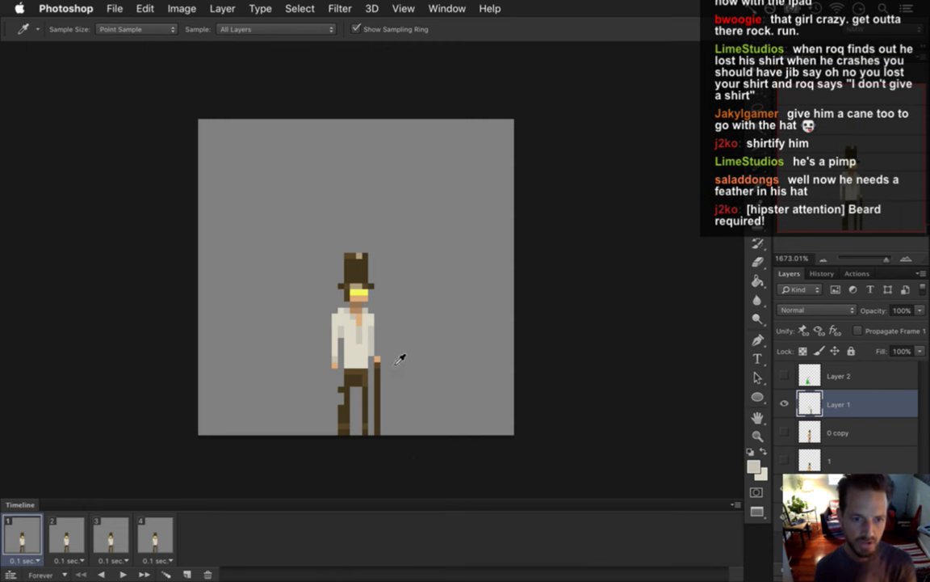
pyautogui.click(442, 8)
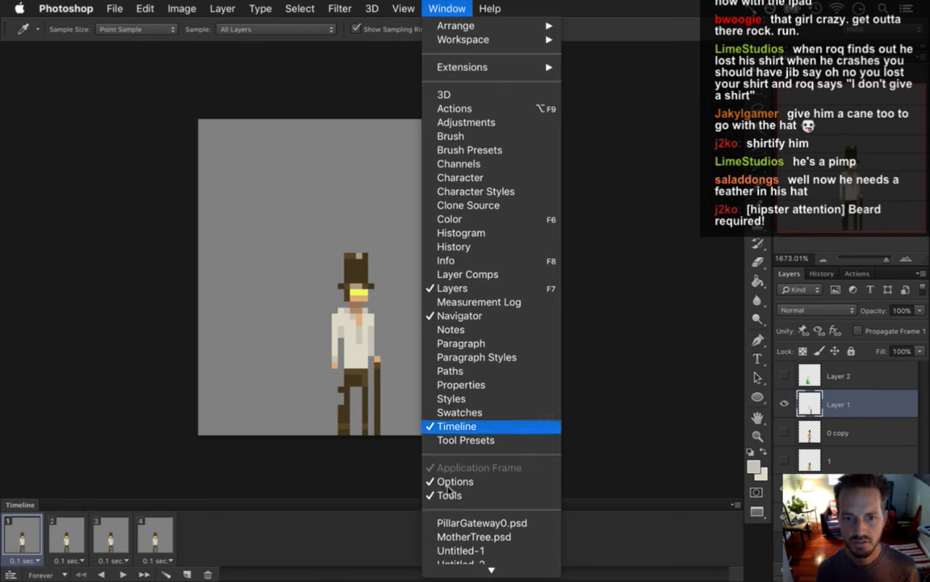
pyautogui.click(340, 438)
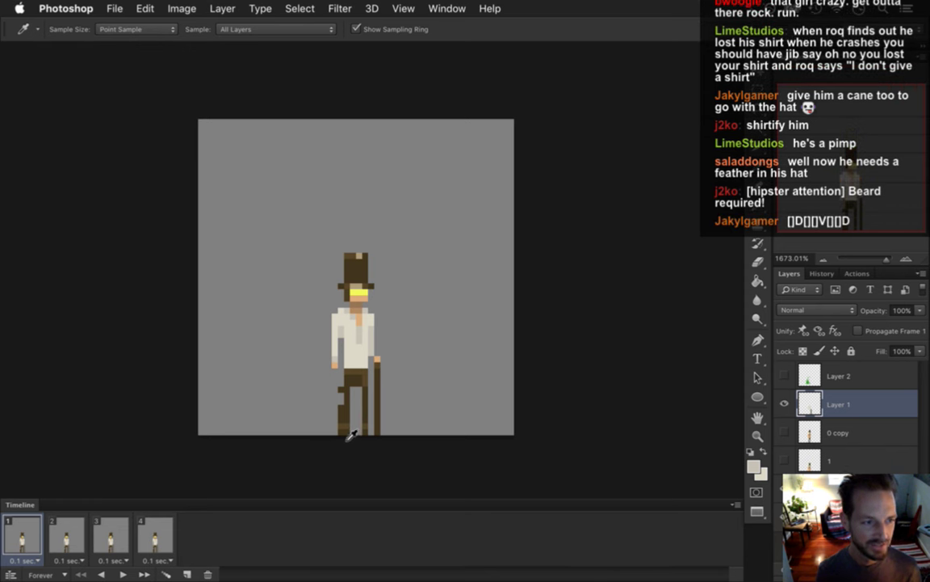
pyautogui.click(440, 8)
pyautogui.scroll(-5, 492, 557)
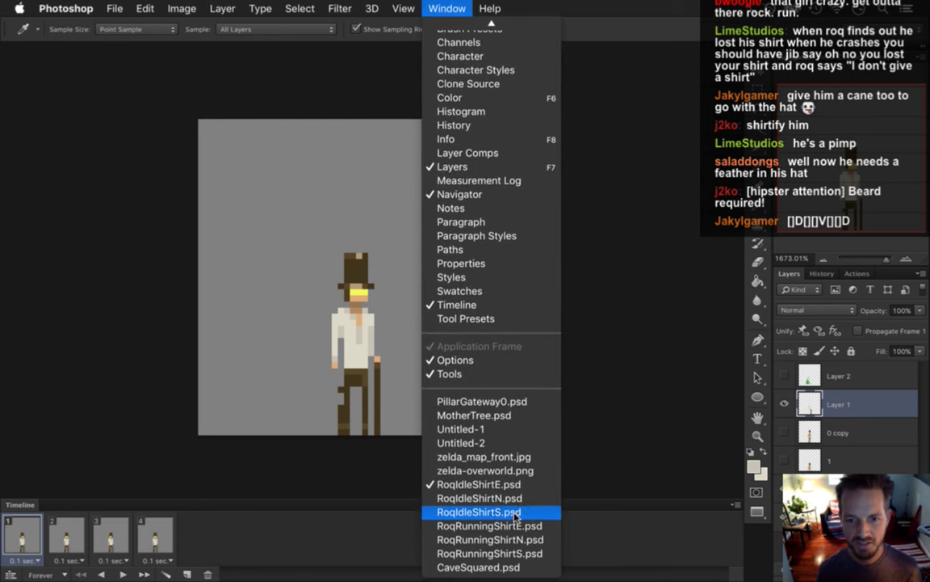
pyautogui.click(520, 528)
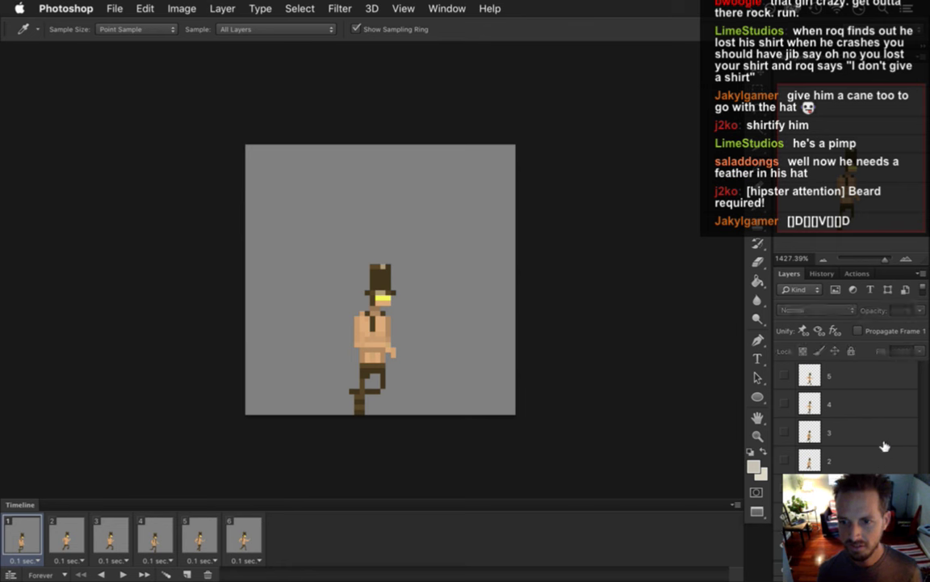
# Paint the off-white shirt over the torso and sleeve in the first running frame, and restore skin colour around the front hand.
pyautogui.click(885, 377)
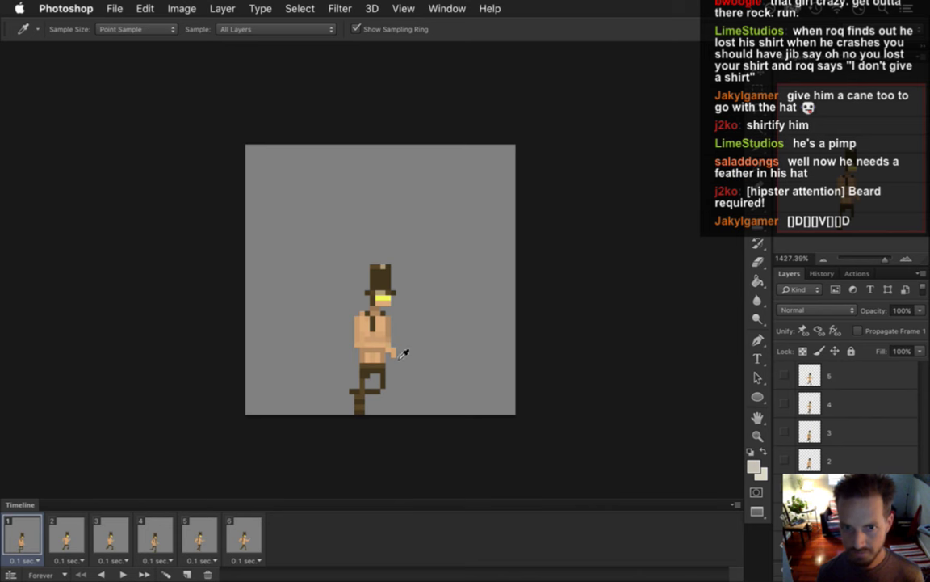
pyautogui.press('b')
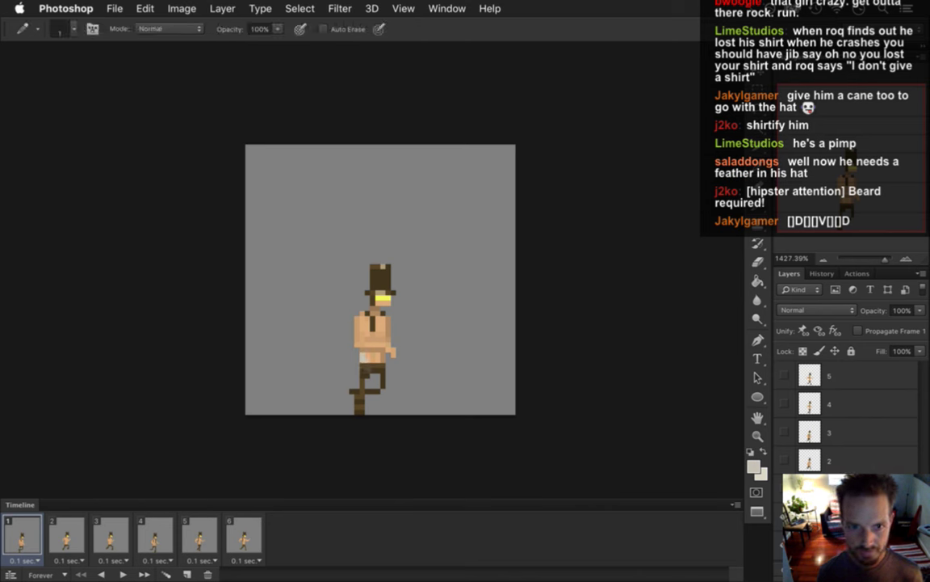
pyautogui.moveTo(355, 357); pyautogui.dragTo(384, 357)
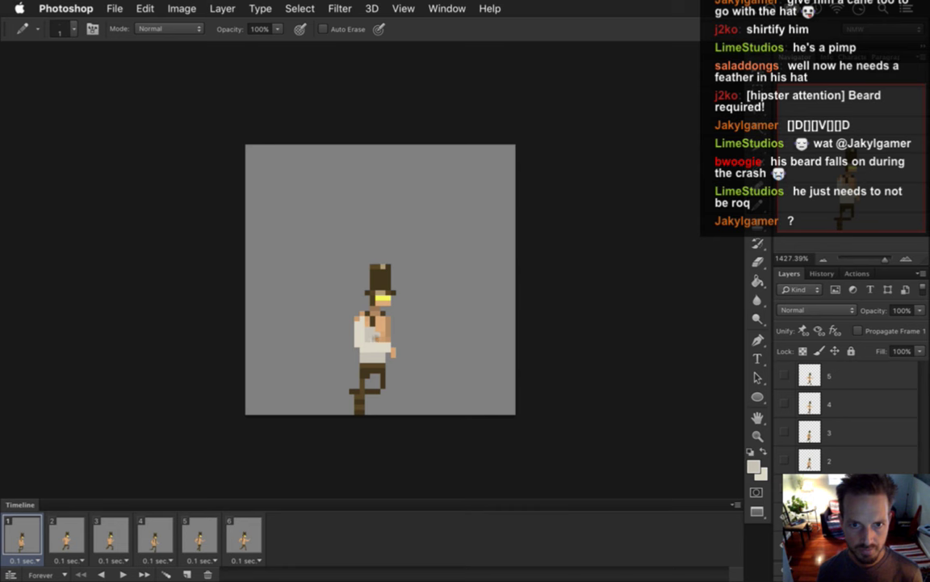
pyautogui.moveTo(371, 339); pyautogui.dragTo(391, 351)
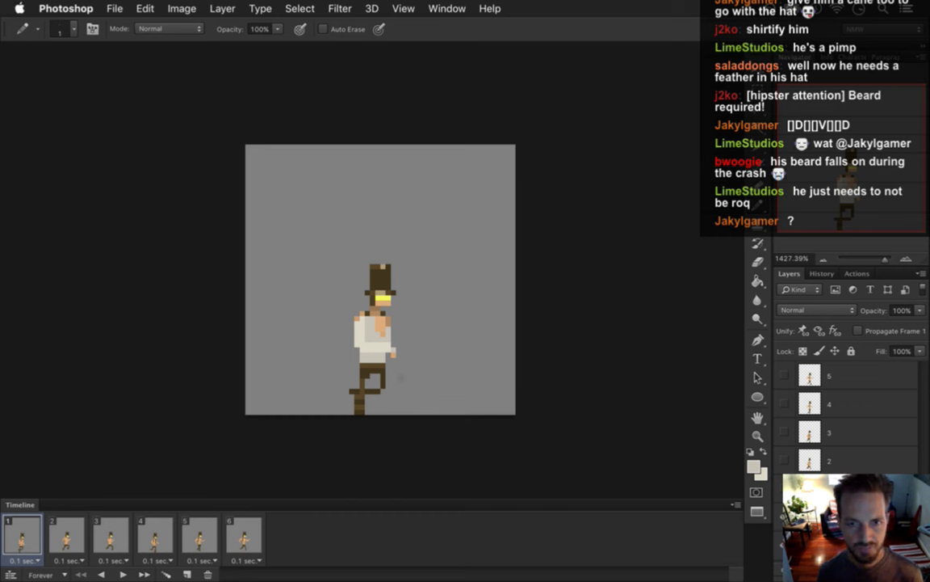
pyautogui.keyDown('alt'); pyautogui.click(378, 324); pyautogui.keyUp('alt')
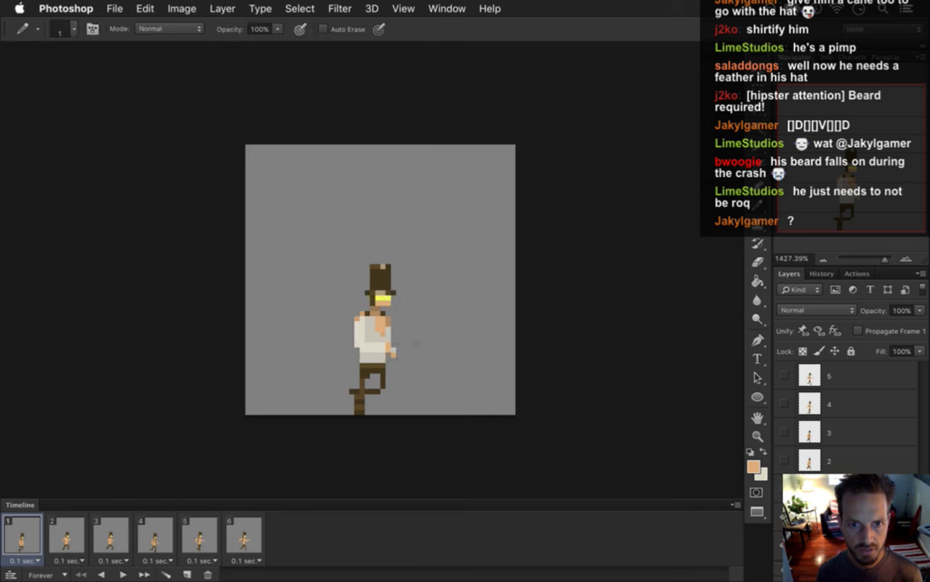
# Fill in the shirt's collar, shoulders and chest around the open neckline of the first running frame using sampled shirt tones.
pyautogui.press('i')
pyautogui.click(369, 343)
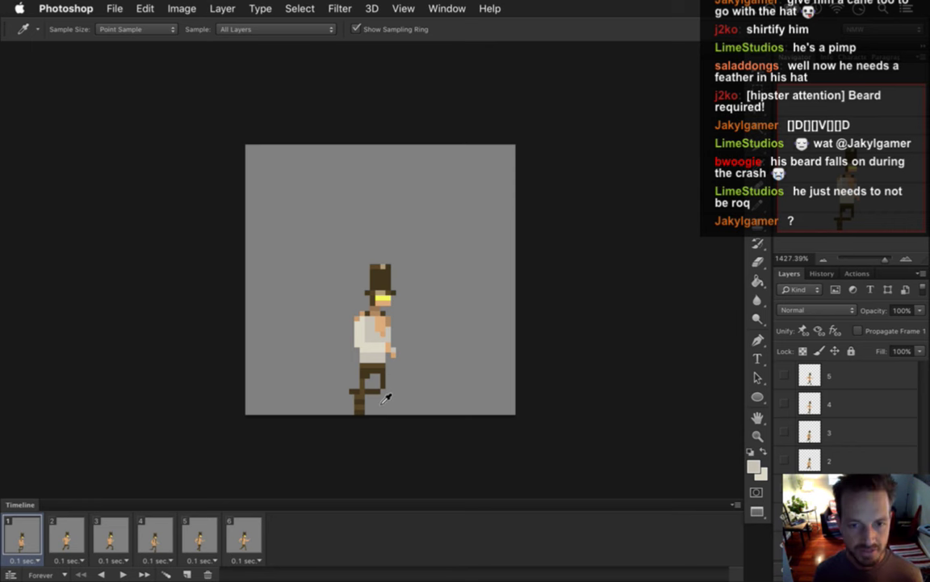
pyautogui.press('b')
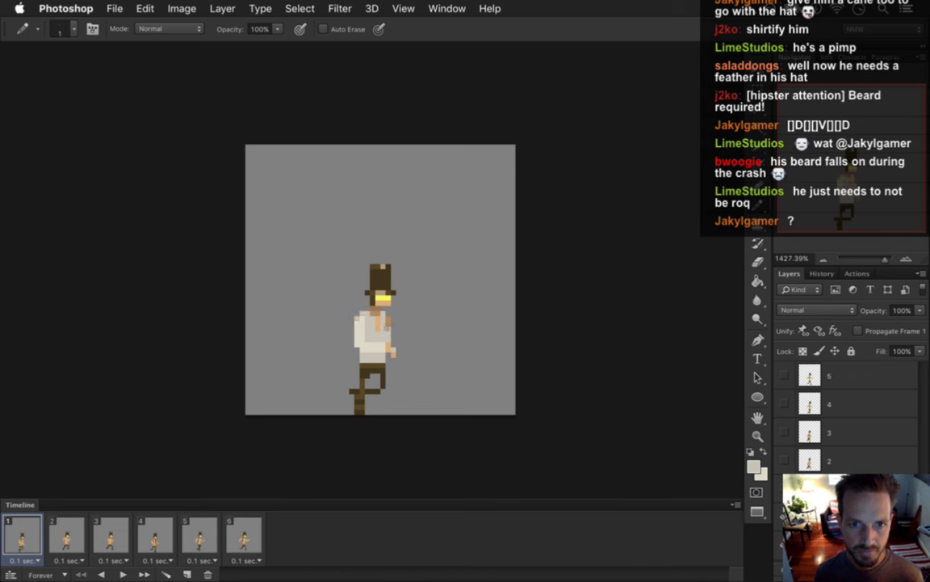
pyautogui.press('i')
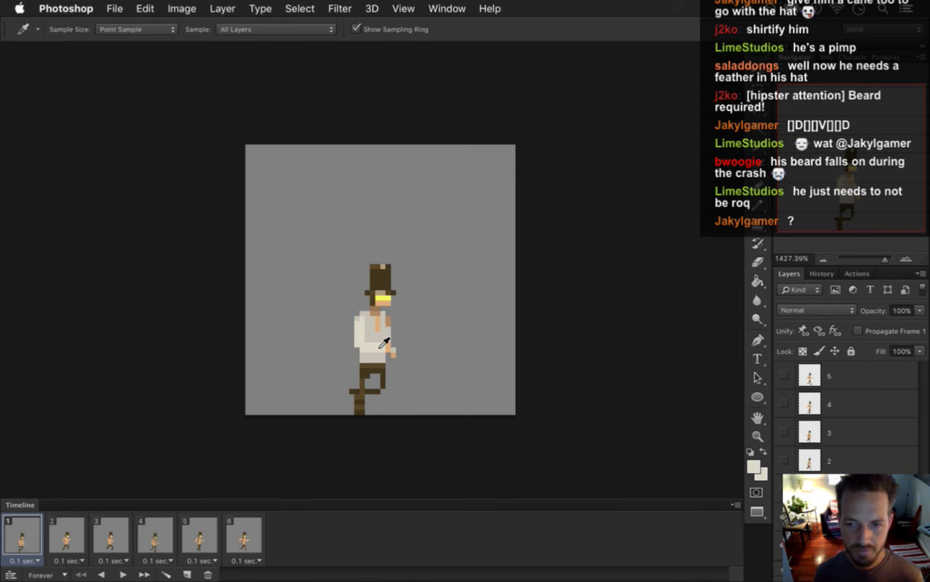
pyautogui.press('b')
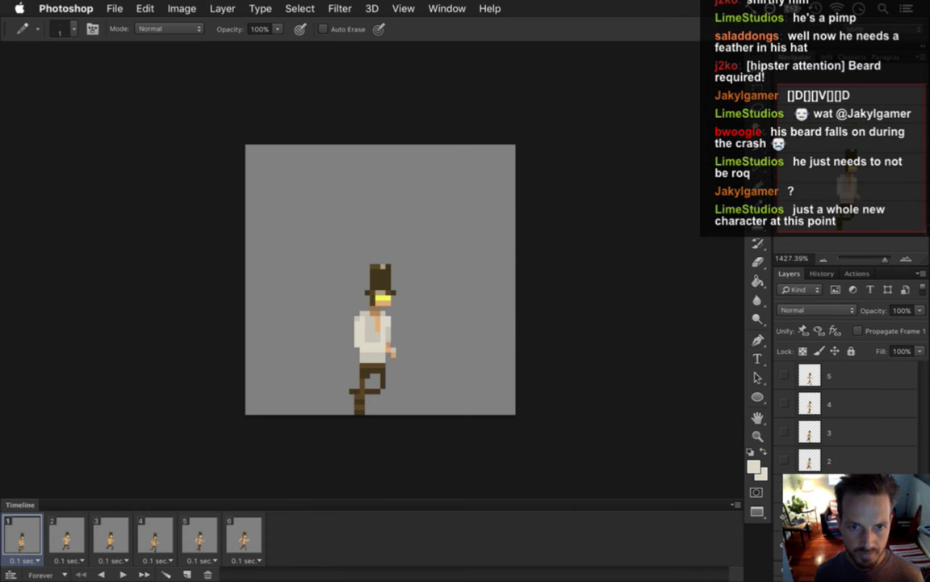
pyautogui.keyDown('alt'); pyautogui.click(361, 310); pyautogui.keyUp('alt')
pyautogui.keyDown('alt'); pyautogui.click(359, 309); pyautogui.keyUp('alt')
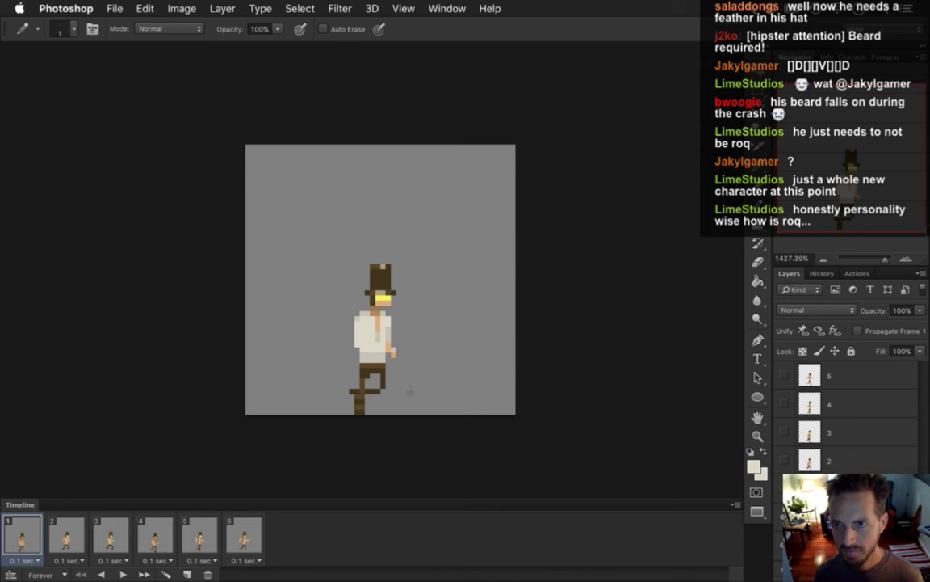
# Brighten the sampled shirt colour in the Color Picker and paint a highlight along the bent sleeve.
pyautogui.press('i')
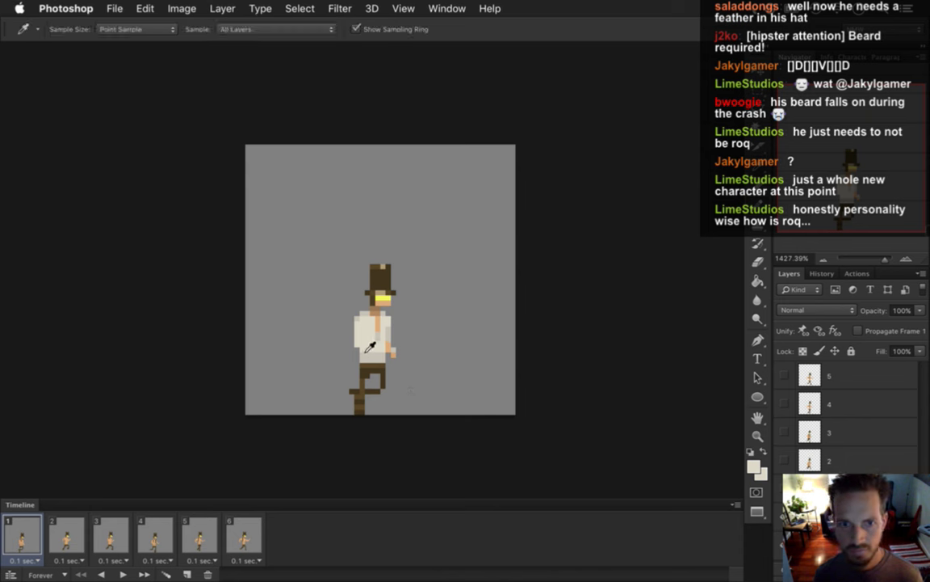
pyautogui.click(753, 465)
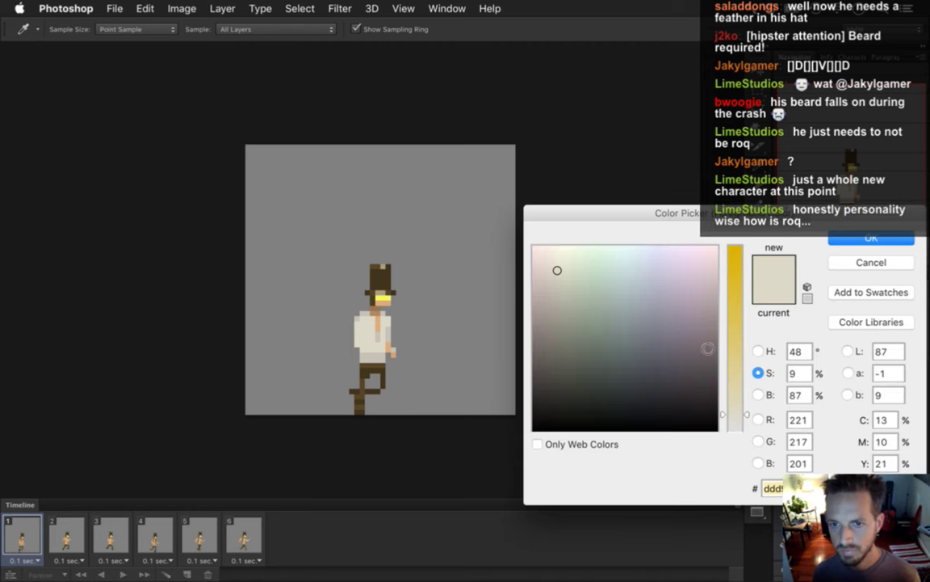
pyautogui.click(758, 394)
pyautogui.moveTo(744, 271); pyautogui.dragTo(747, 264)
pyautogui.click(848, 239)
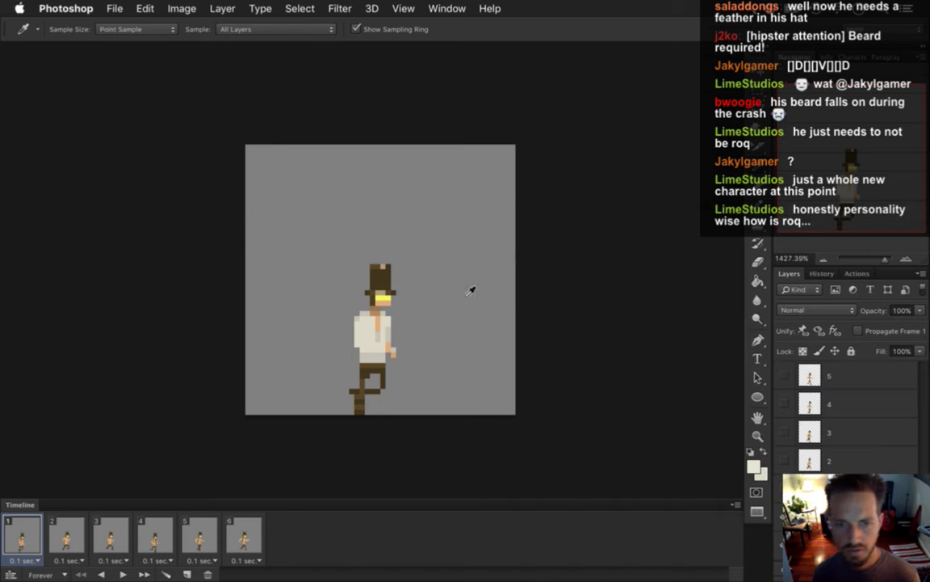
pyautogui.press('b')
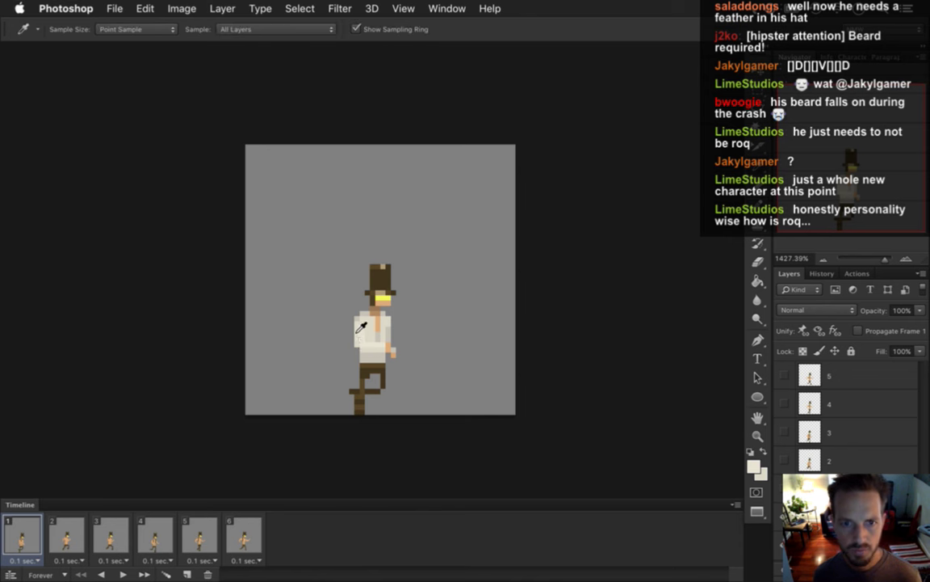
# Paint a darker fold between the sleeve and the chest with the shirt's sampled shadow tone.
pyautogui.keyDown('alt'); pyautogui.click(327, 300); pyautogui.keyUp('alt')
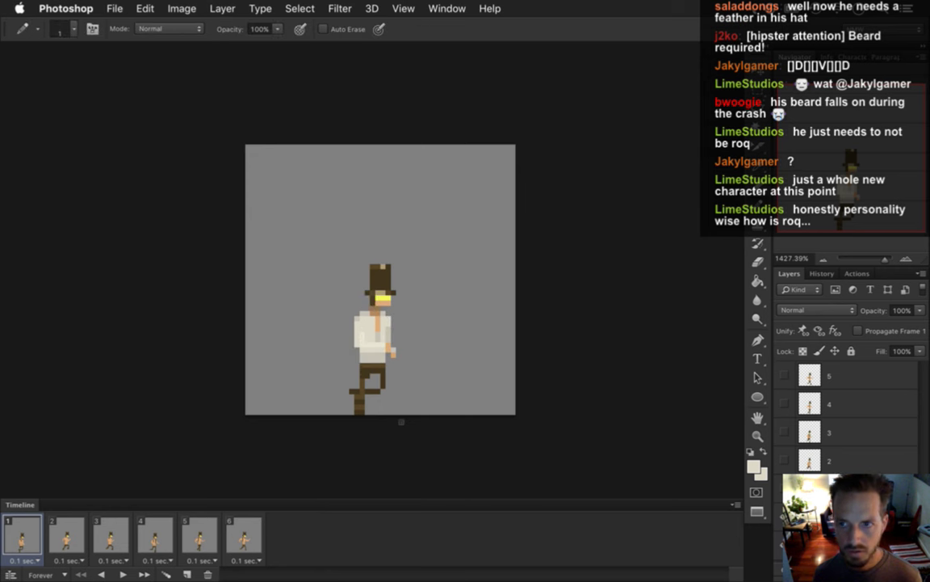
pyautogui.keyDown('alt'); pyautogui.click(347, 313); pyautogui.keyUp('alt')
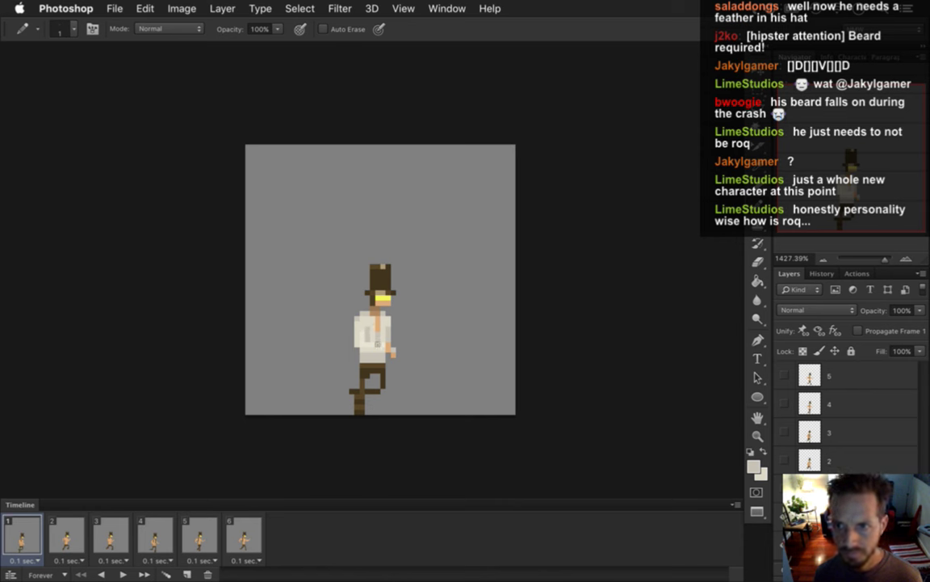
pyautogui.keyDown('alt'); pyautogui.click(324, 303); pyautogui.keyUp('alt')
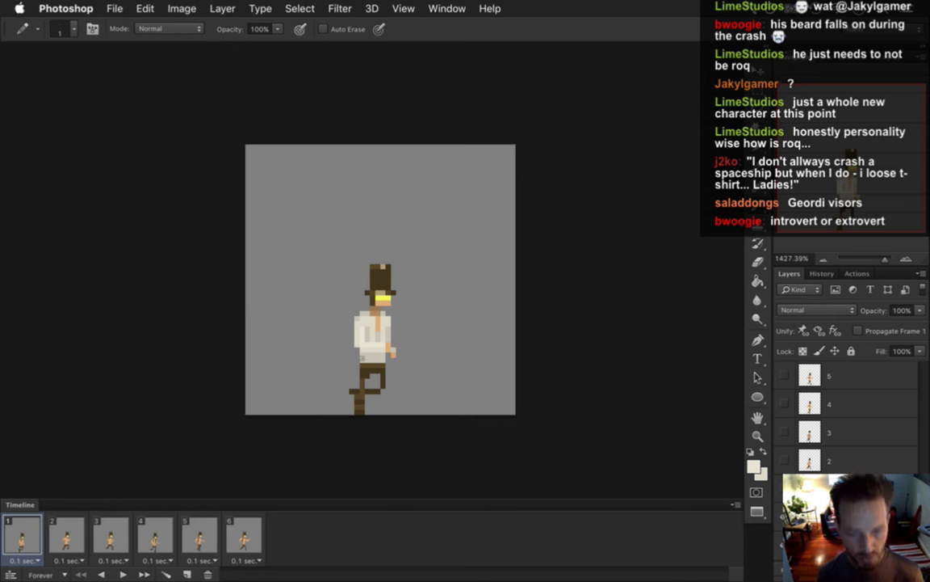
# Sample the shirt's shadow tone and raise its brightness slightly in the Color Picker.
pyautogui.press('i')
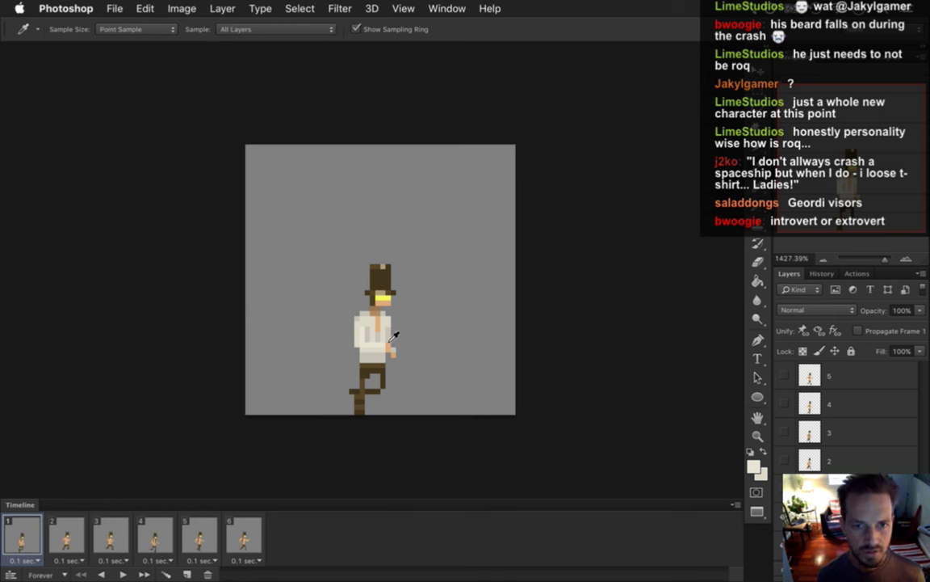
pyautogui.click(379, 317)
pyautogui.press('b')
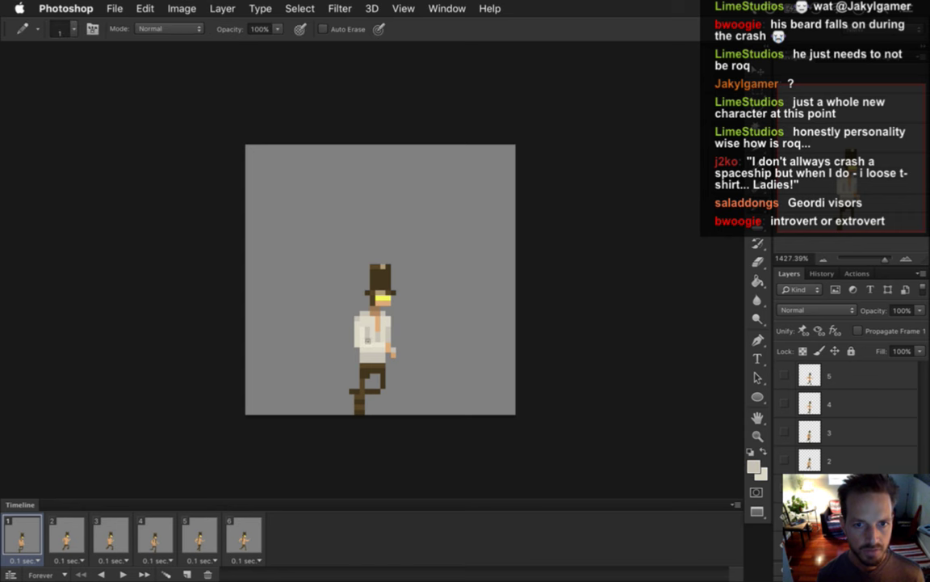
pyautogui.click(754, 466)
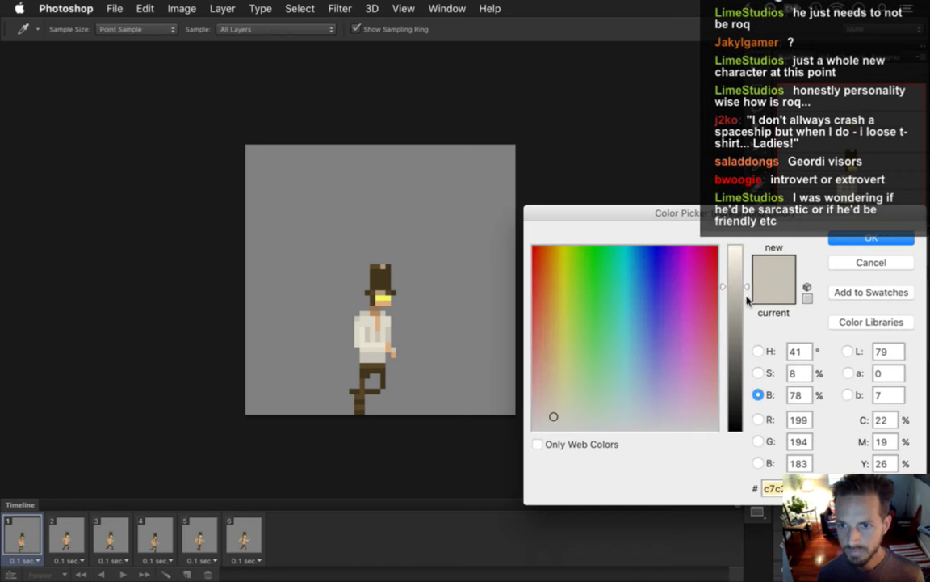
pyautogui.moveTo(747, 301); pyautogui.dragTo(747, 278)
pyautogui.click(871, 238)
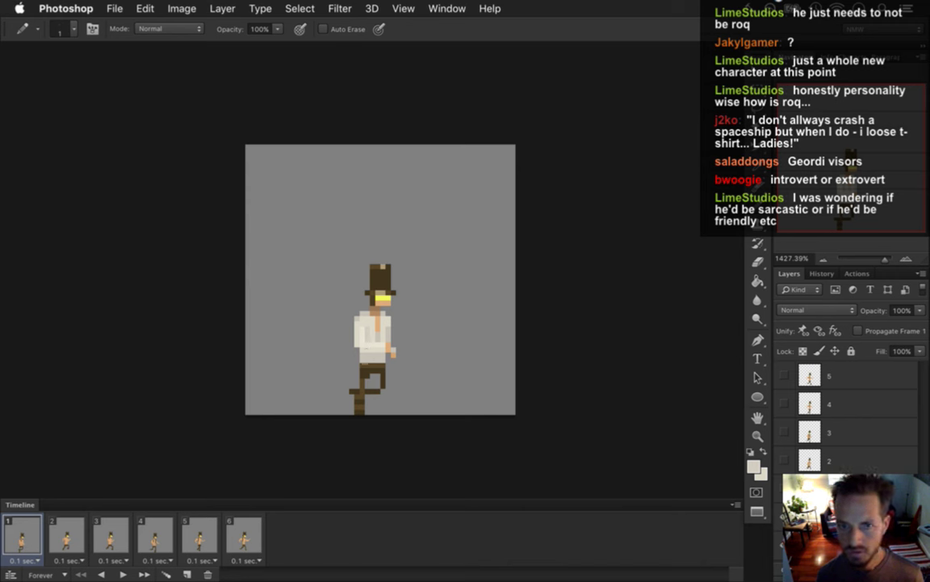
# Lighten the shirt's lower hem in the first running frame and keep a shadow row beneath the forearm.
pyautogui.press('i')
pyautogui.press('b')
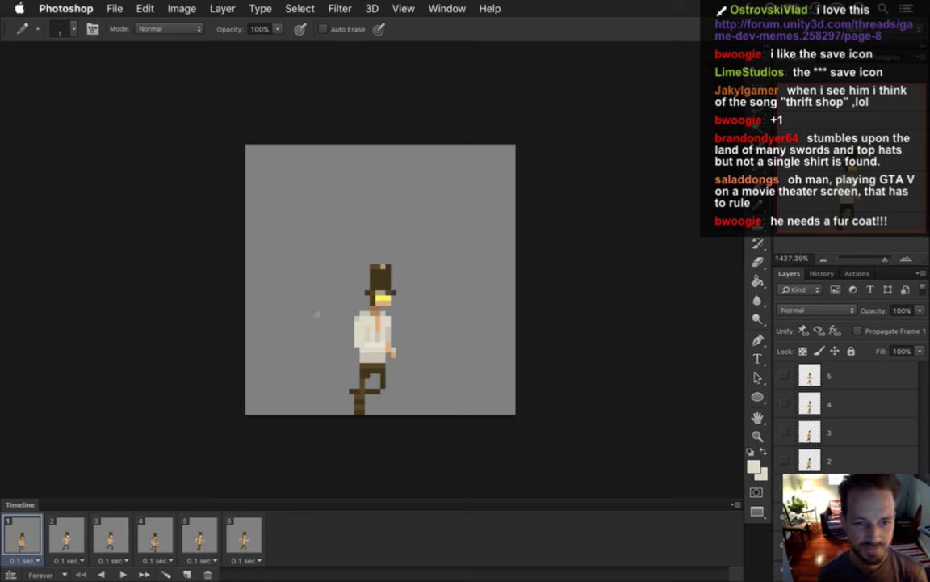
pyautogui.click(16, 537)
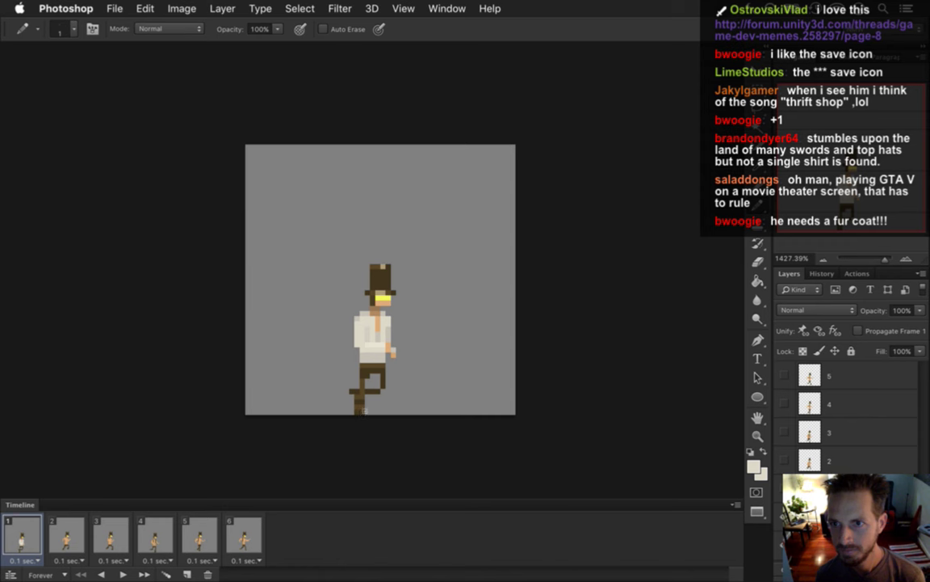
pyautogui.keyDown('alt'); pyautogui.click(365, 322); pyautogui.keyUp('alt')
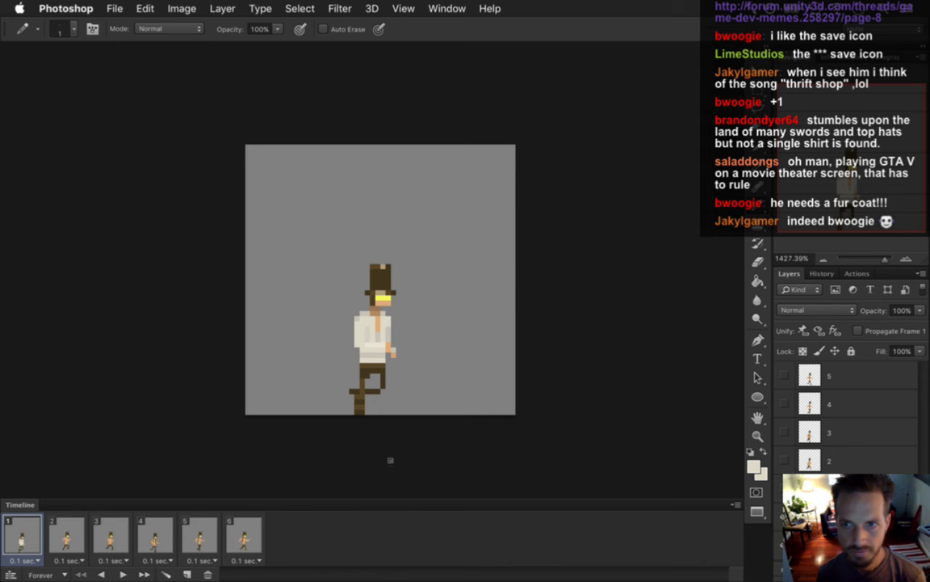
# Undo the last shading change on the first running frame's shirt hem and sample the shirt's shadow tone.
pyautogui.press('super+z')
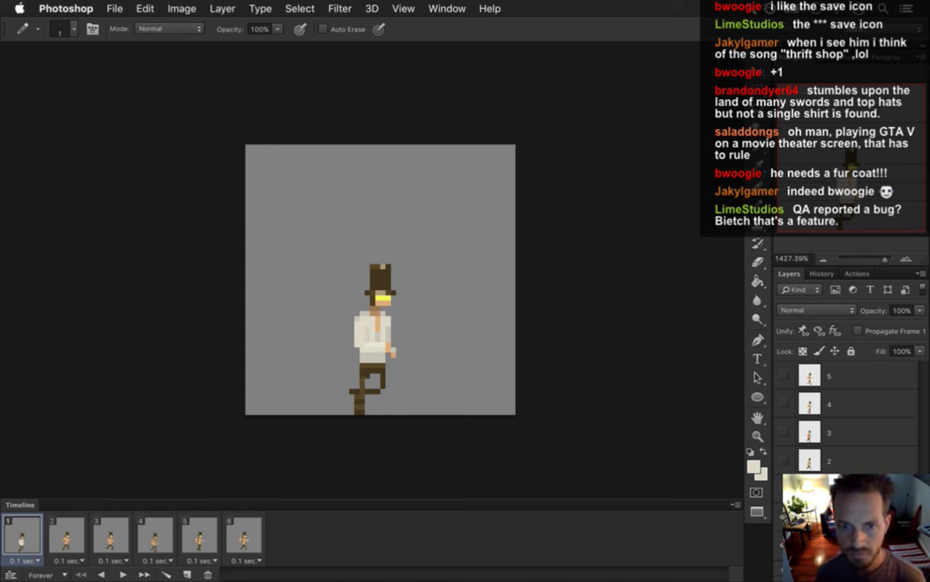
pyautogui.press('i')
pyautogui.click(339, 323)
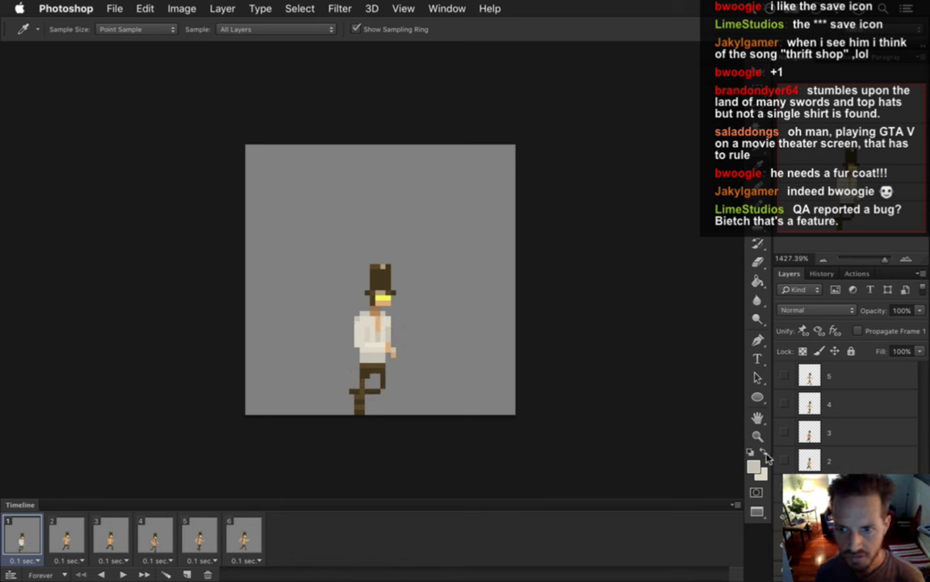
# Paint the off-white shirt over the torso and both sleeves in the second running frame, leaving the collar open and the hands bare.
pyautogui.click(67, 537)
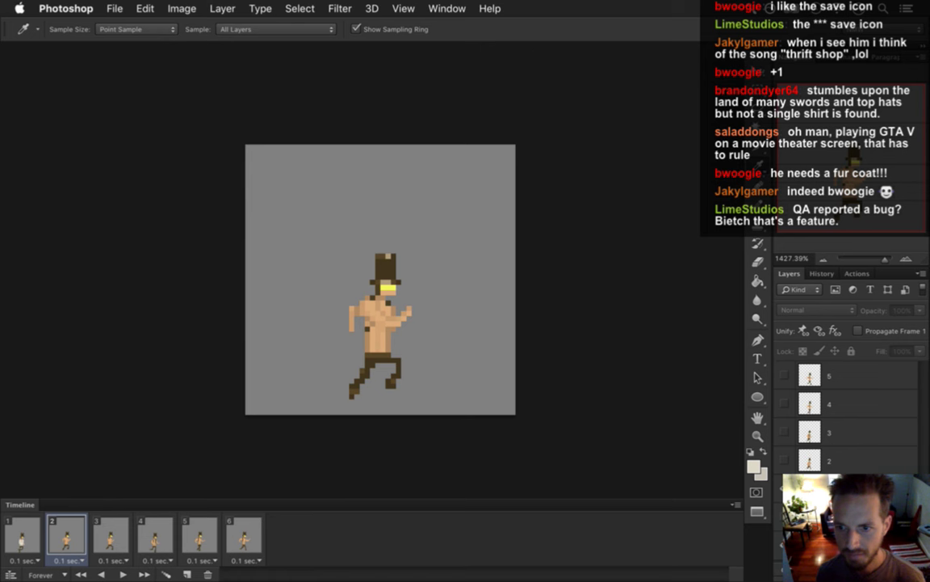
pyautogui.press('b')
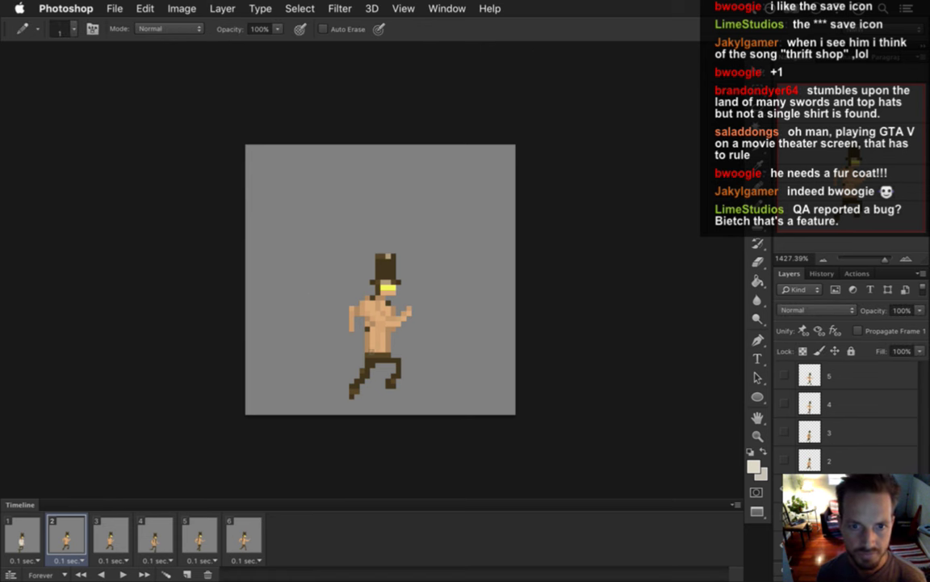
pyautogui.click(375, 346)
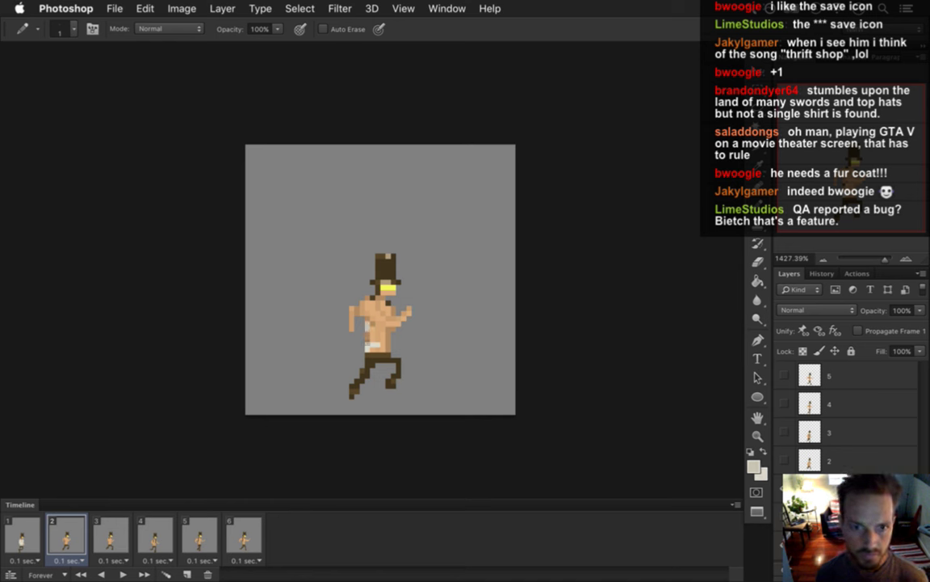
pyautogui.moveTo(376, 333); pyautogui.dragTo(379, 348)
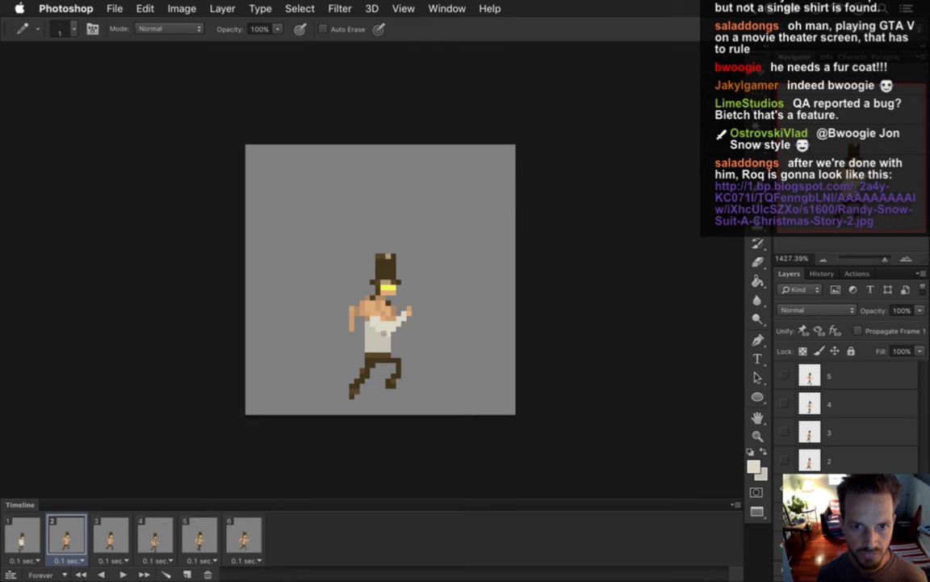
pyautogui.moveTo(370, 305); pyautogui.dragTo(369, 321)
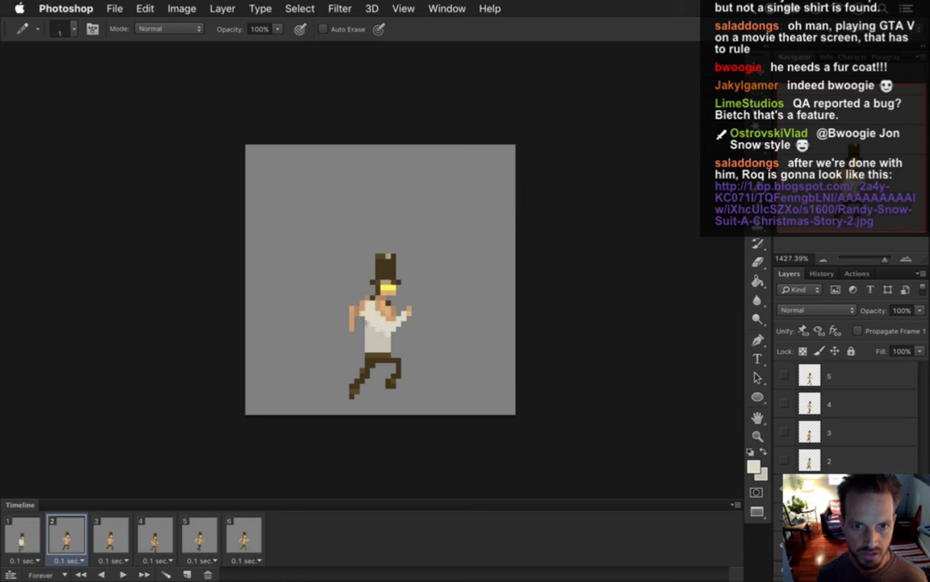
pyautogui.keyDown('alt'); pyautogui.click(384, 323); pyautogui.keyUp('alt')
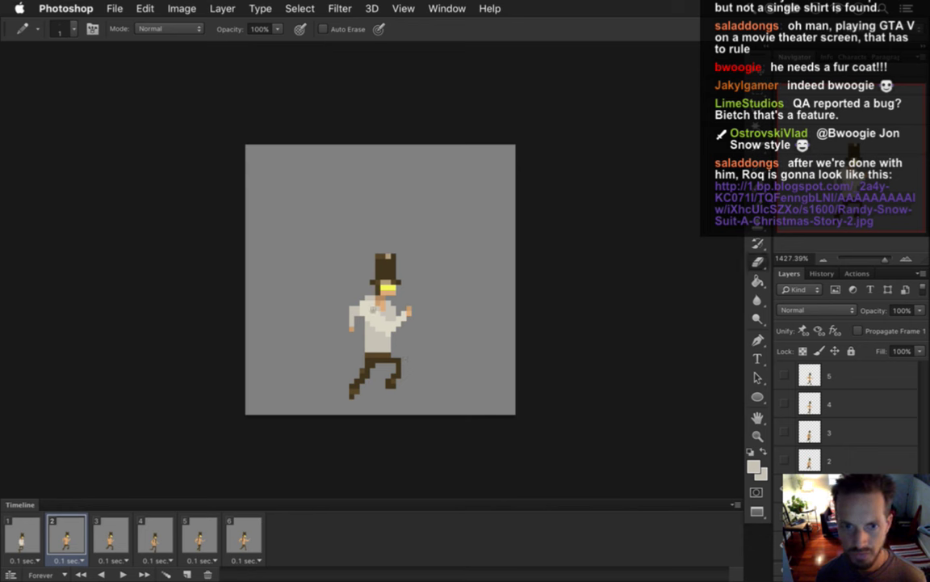
# Trim the back shoulder outline in the second running frame, undo the last pencil stroke and sample the shirt's light tone.
pyautogui.press('e')
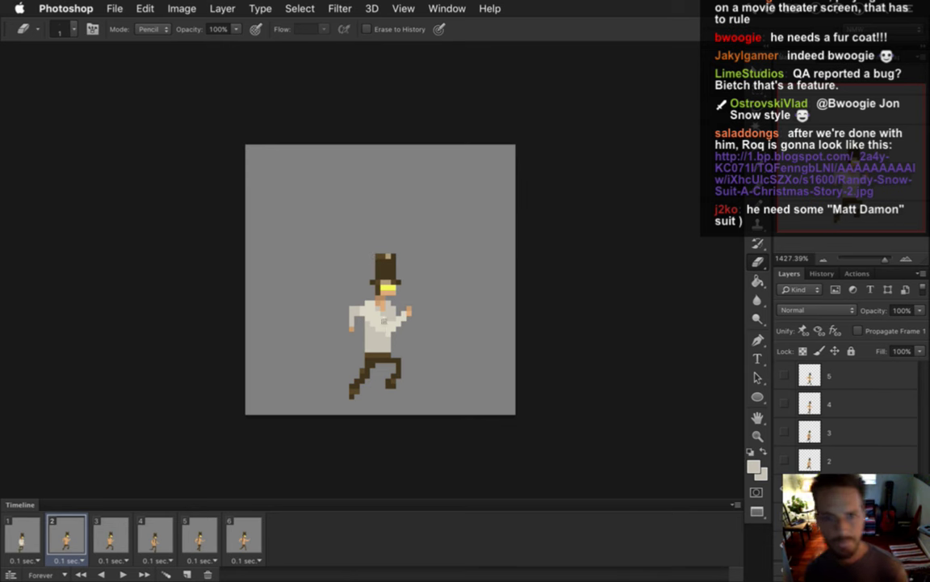
pyautogui.press('b')
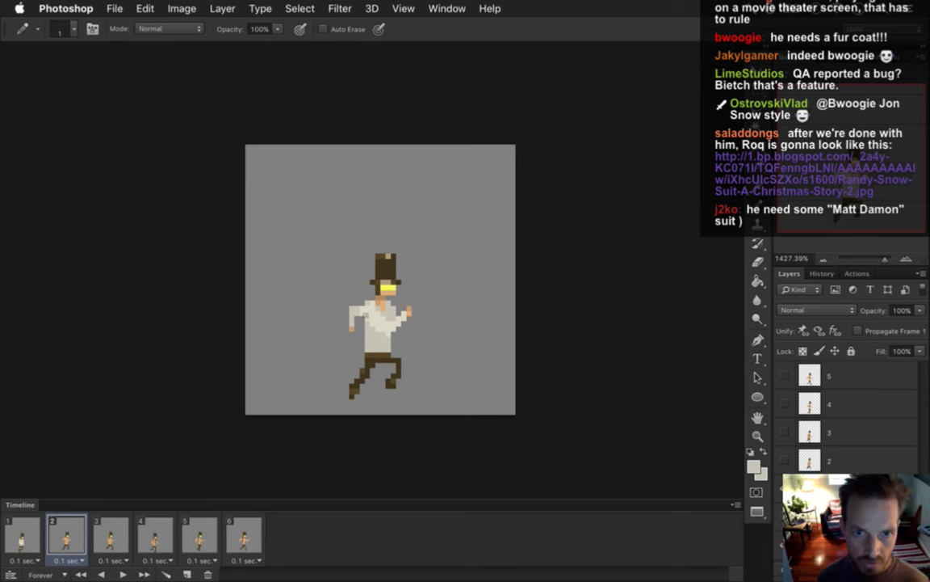
pyautogui.press('super+z')
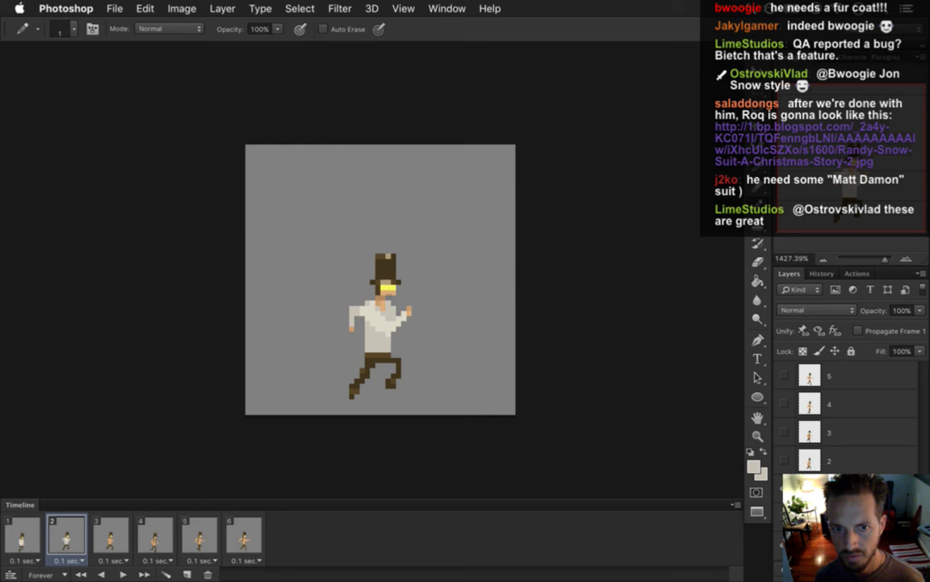
pyautogui.press('i')
pyautogui.click(343, 291)
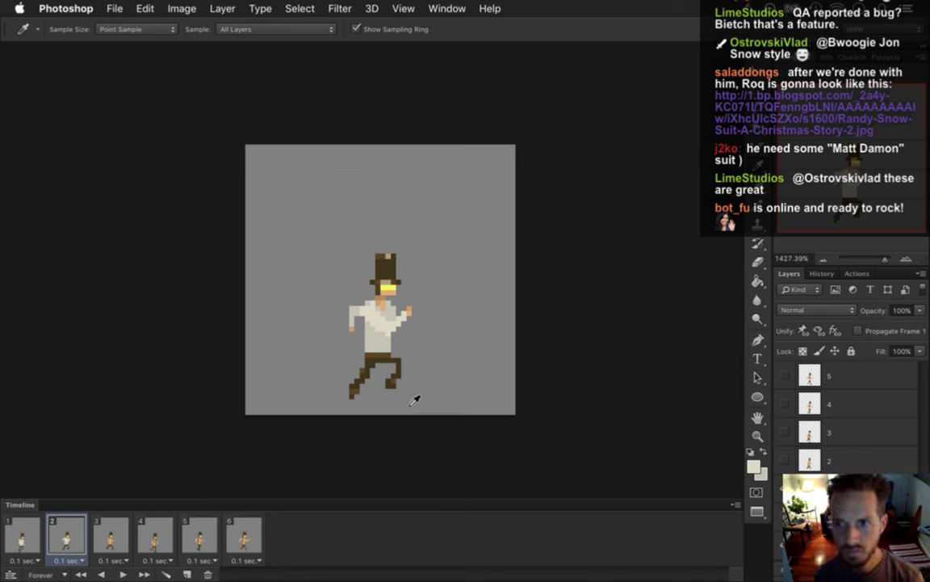
# Sample the light cream shirt colour from the character in frame 2 and save the document.
pyautogui.click(386, 322)
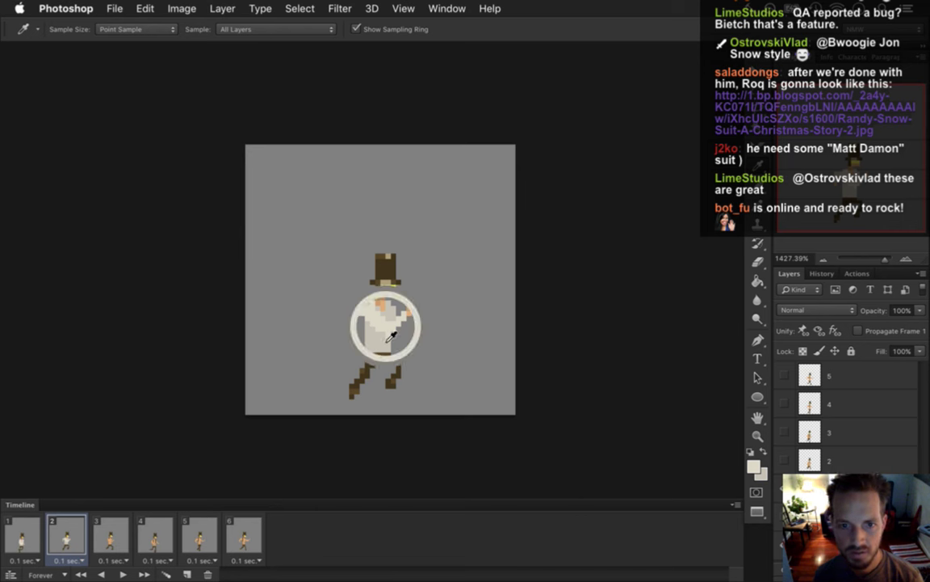
pyautogui.press('b')
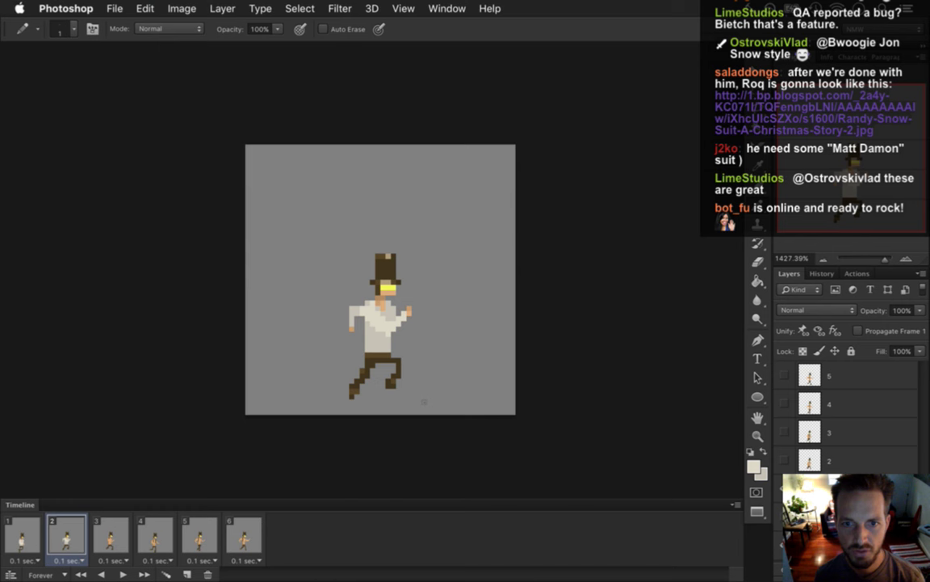
pyautogui.press('super+s')
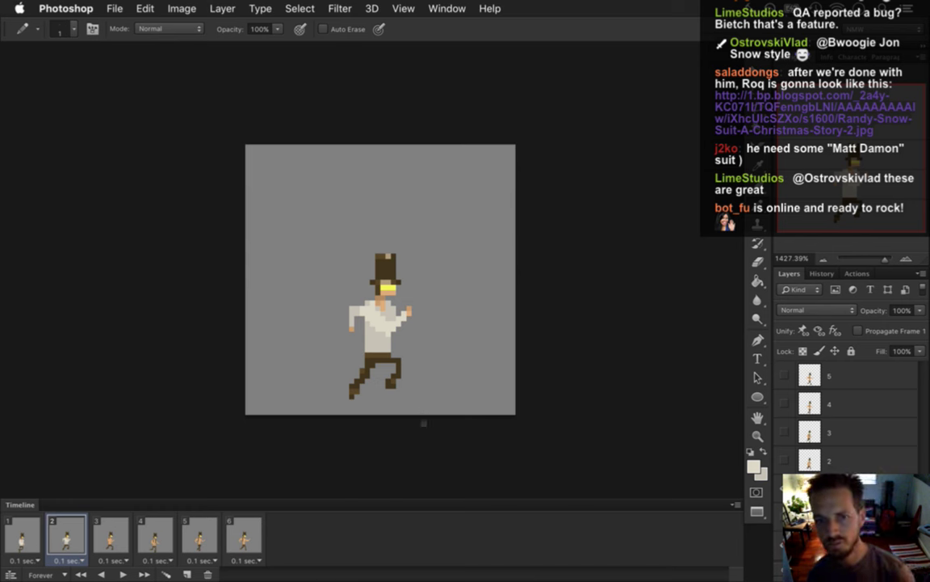
# On layer 2 in frame 3, paint the character's bare torso and arms as a pale long-sleeved shirt with the Pencil tool.
pyautogui.click(110, 533)
pyautogui.click(810, 460)
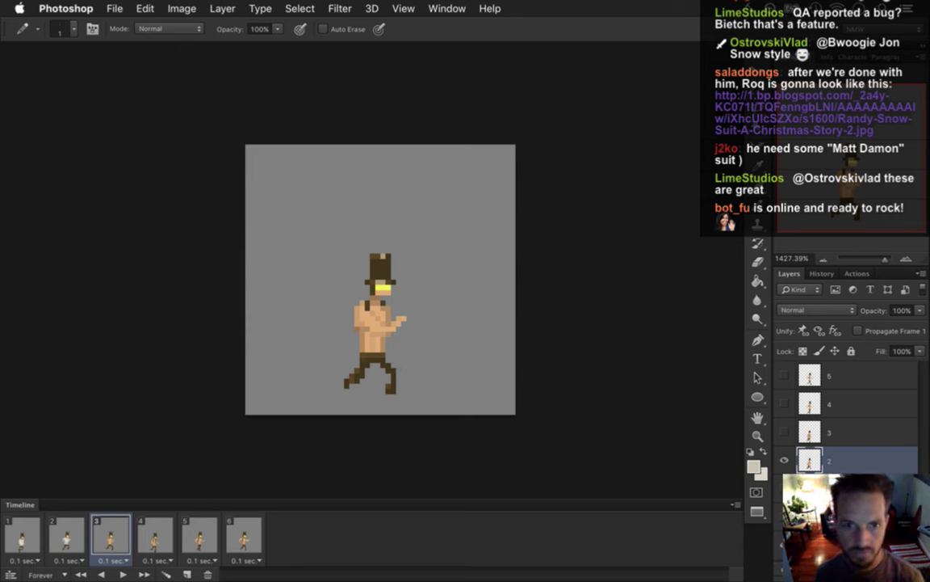
pyautogui.click(383, 343)
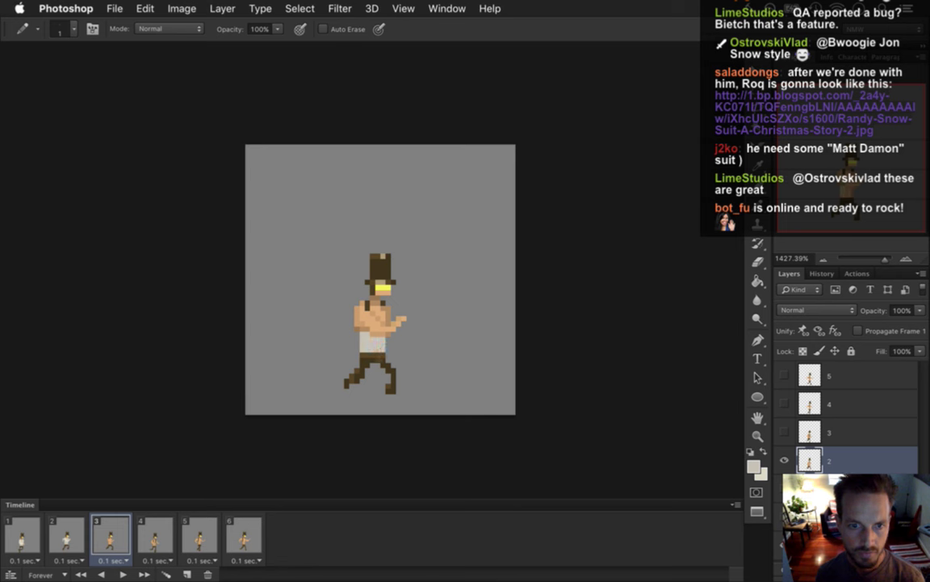
pyautogui.click(371, 345)
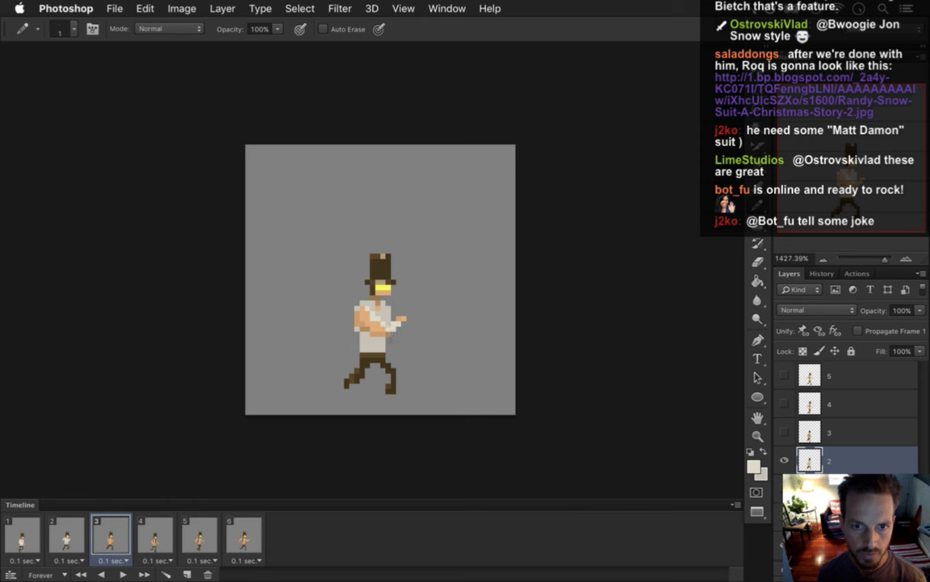
pyautogui.moveTo(367, 336); pyautogui.dragTo(359, 317)
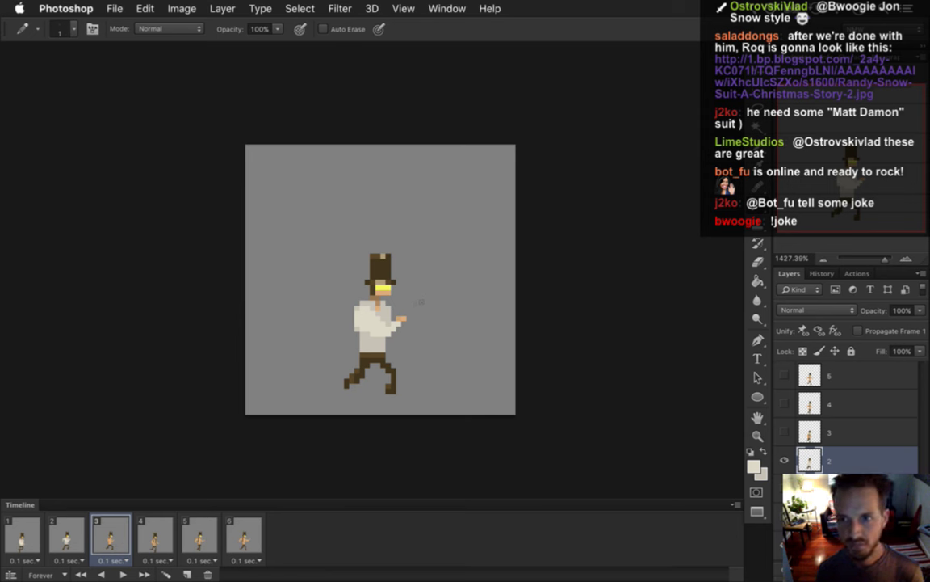
# Darken the foreground colour slightly for shading the shirt in frame 3, and undo the last edit.
pyautogui.press('alt')
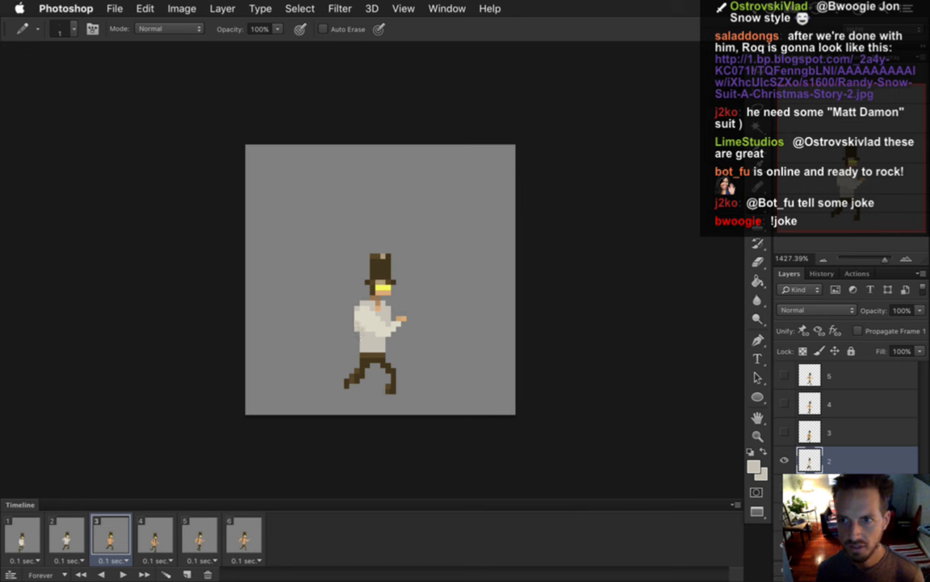
pyautogui.press('e')
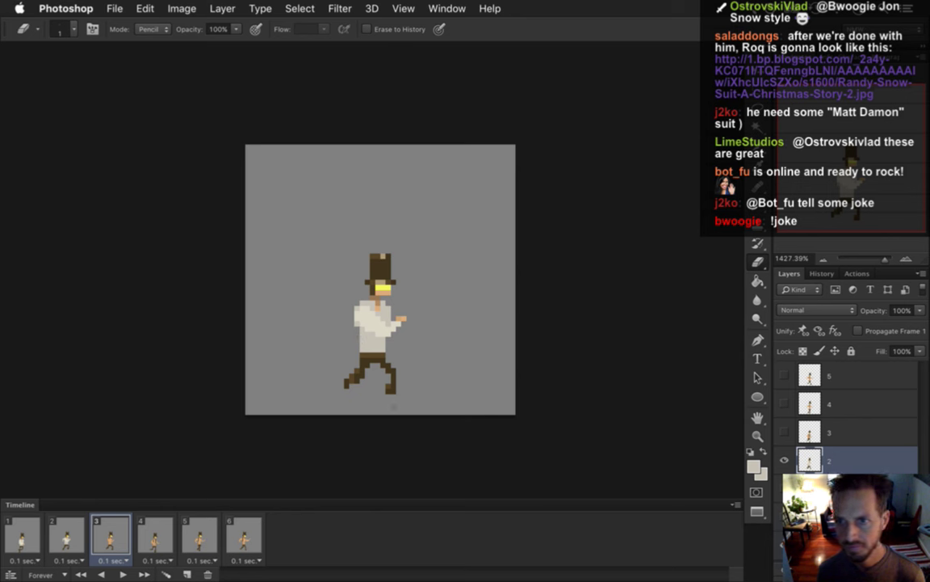
pyautogui.press('i')
pyautogui.press('b')
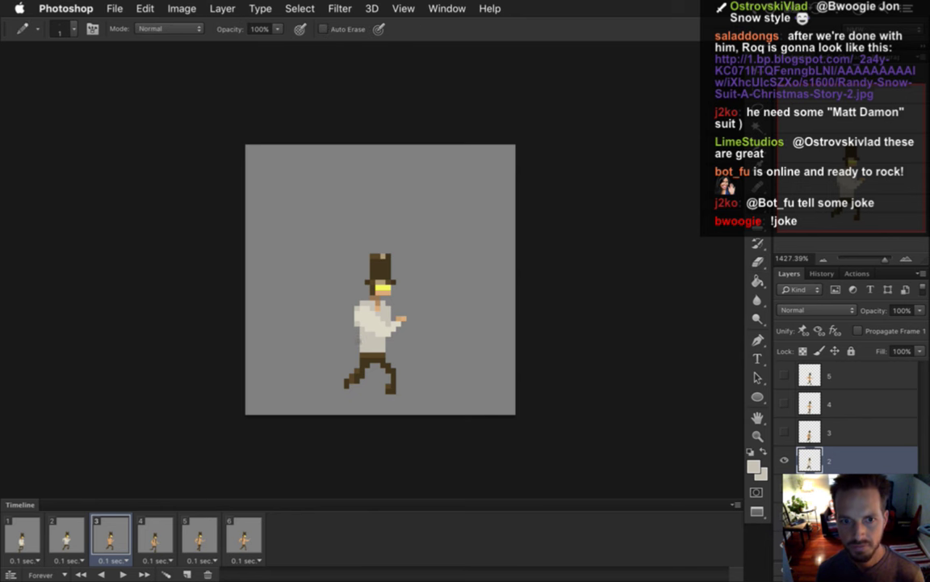
pyautogui.click(753, 469)
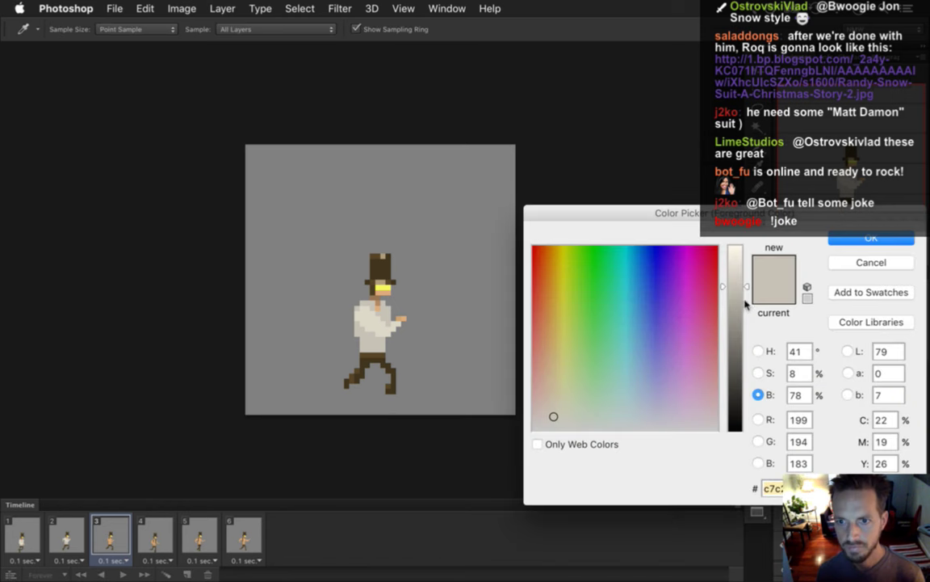
pyautogui.click(856, 237)
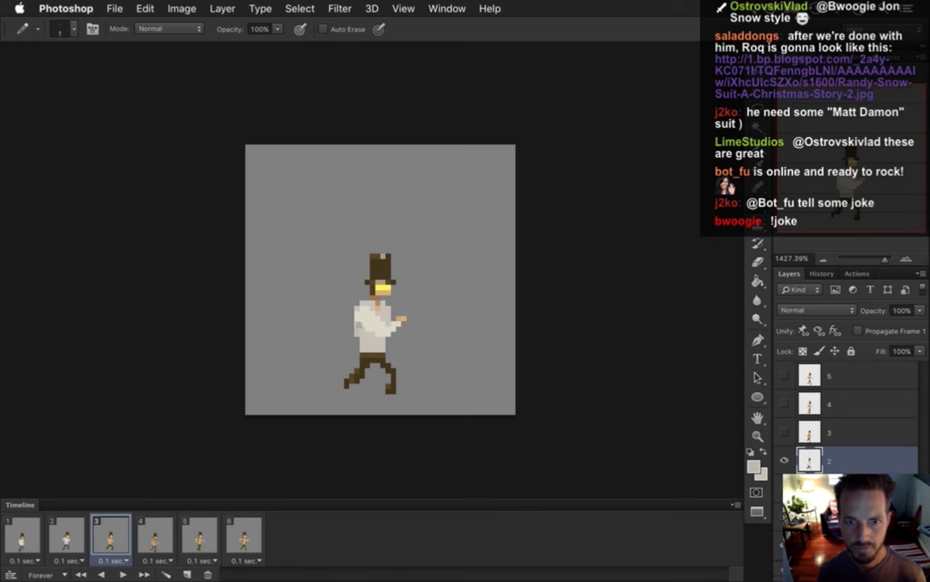
pyautogui.click(753, 466)
pyautogui.moveTo(738, 299); pyautogui.dragTo(737, 301)
pyautogui.click(860, 238)
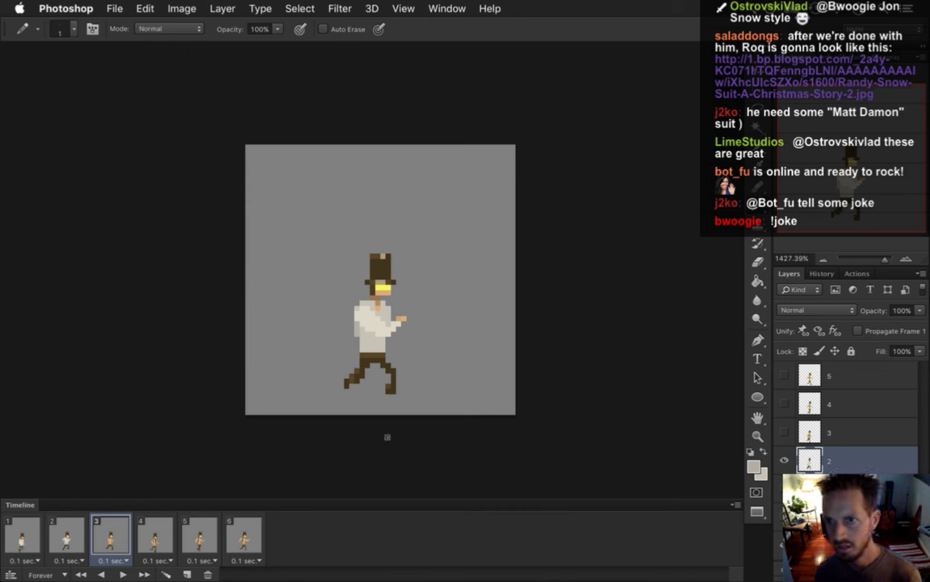
pyautogui.press('e')
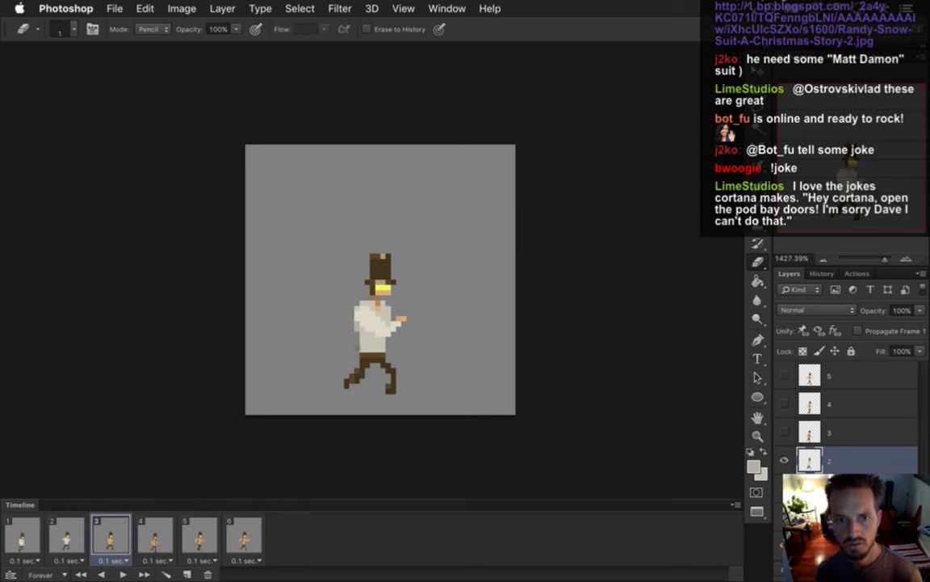
pyautogui.press('super+z')
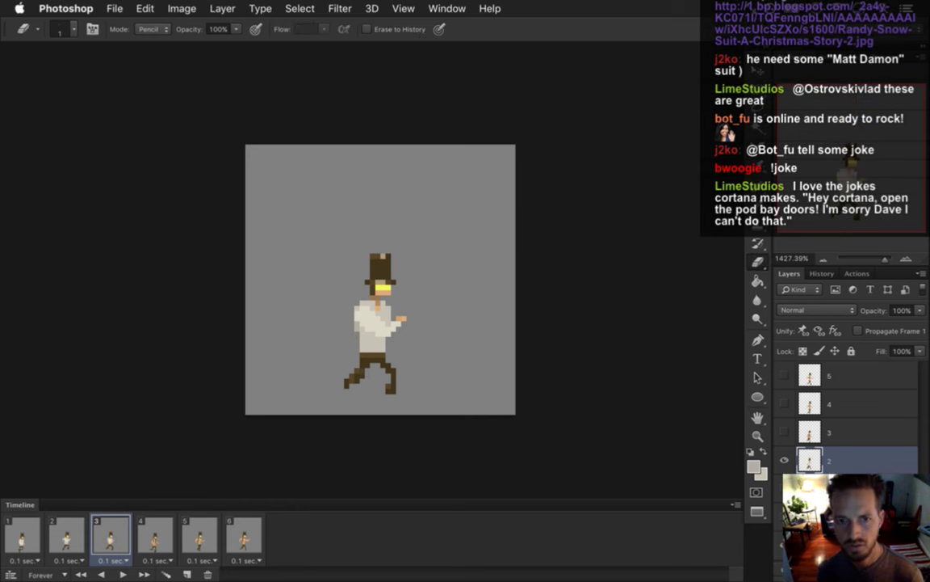
# Make layer 3 active for frame 4 and sample the light shirt colour from the character in frame 3.
pyautogui.click(156, 533)
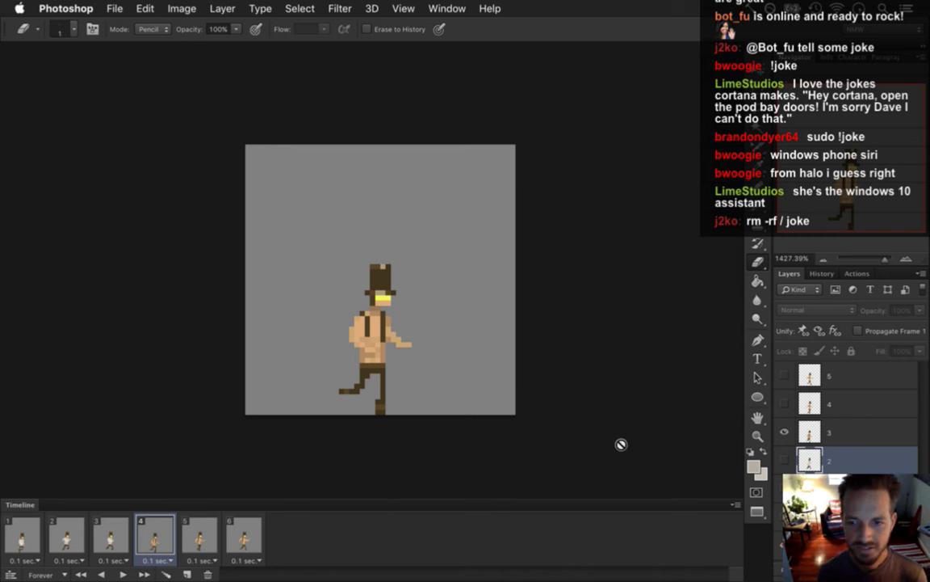
pyautogui.click(812, 433)
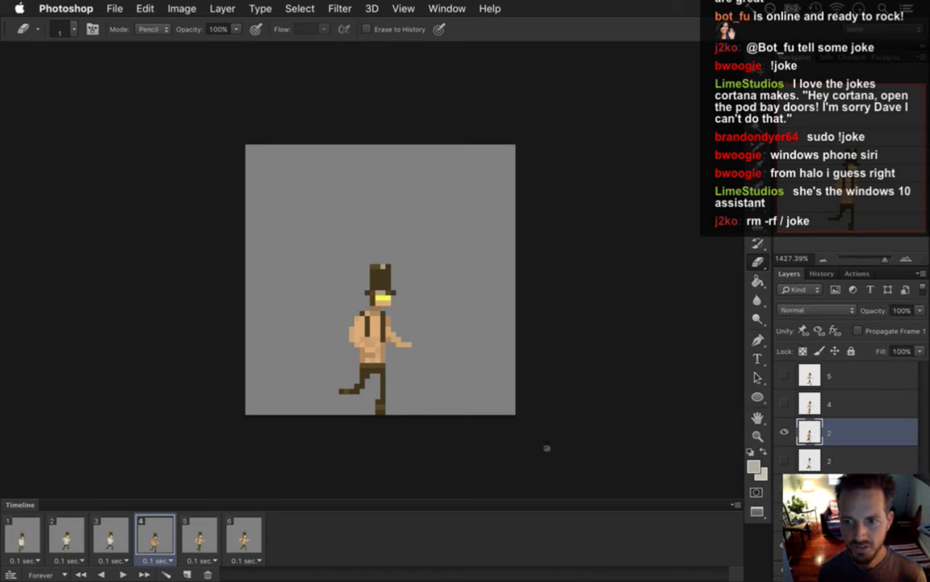
pyautogui.click(119, 535)
pyautogui.click(155, 536)
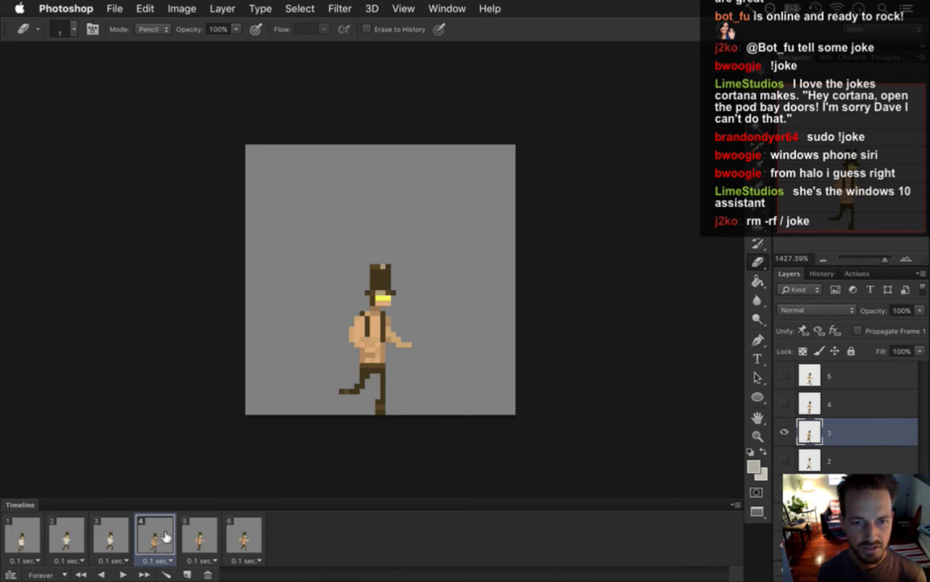
pyautogui.click(111, 536)
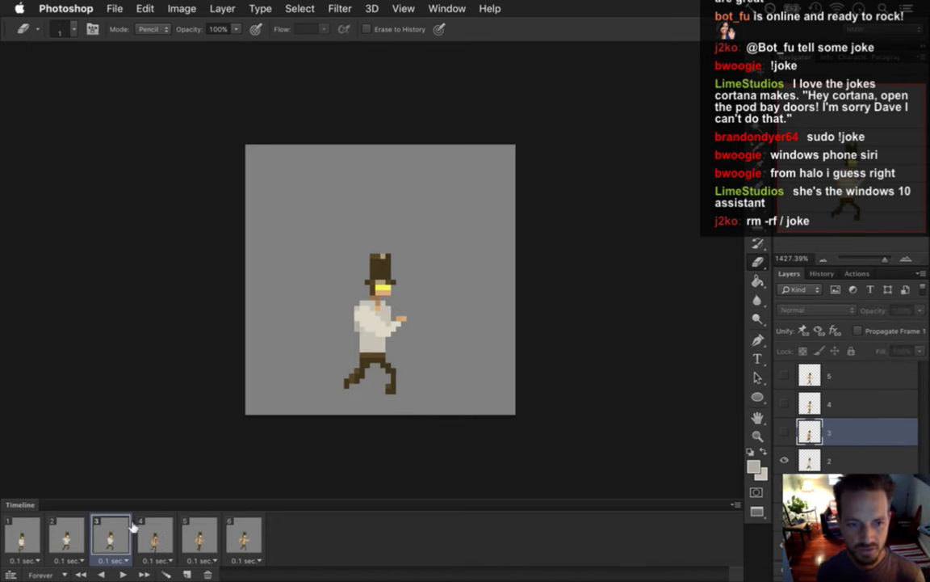
pyautogui.press('i')
pyautogui.click(375, 325)
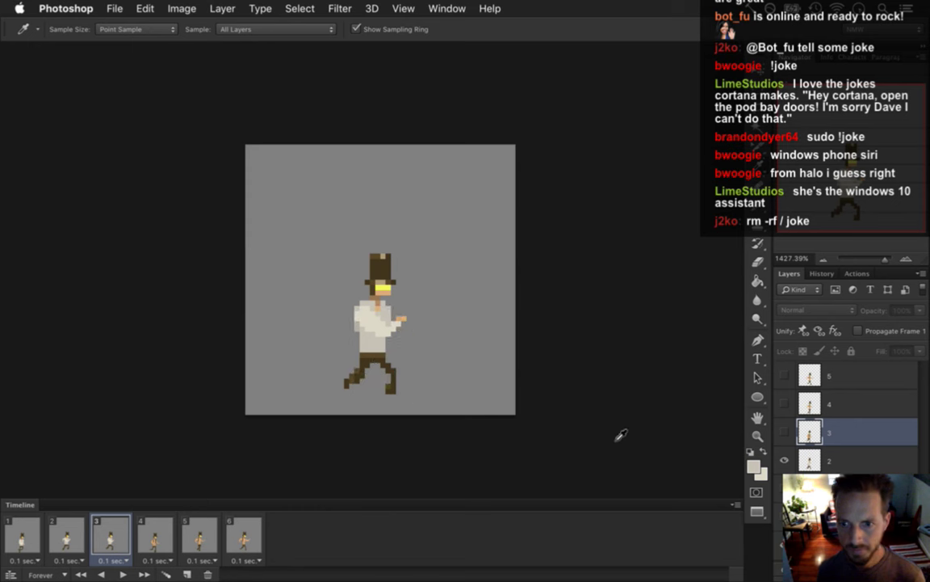
# Paint the torso and the outstretched front arm in frame 4 in the pale grey shirt colour, leaving the hand bare.
pyautogui.click(154, 535)
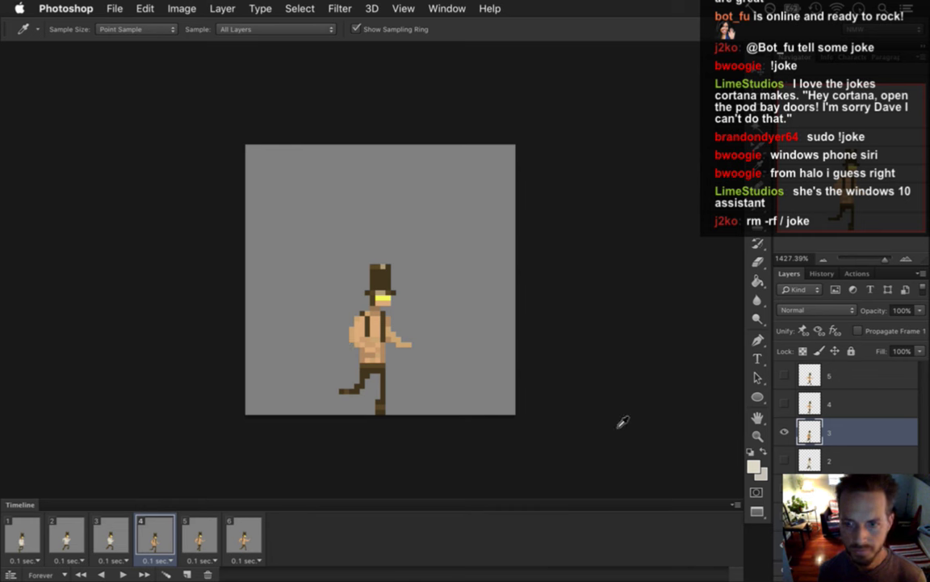
pyautogui.press('b')
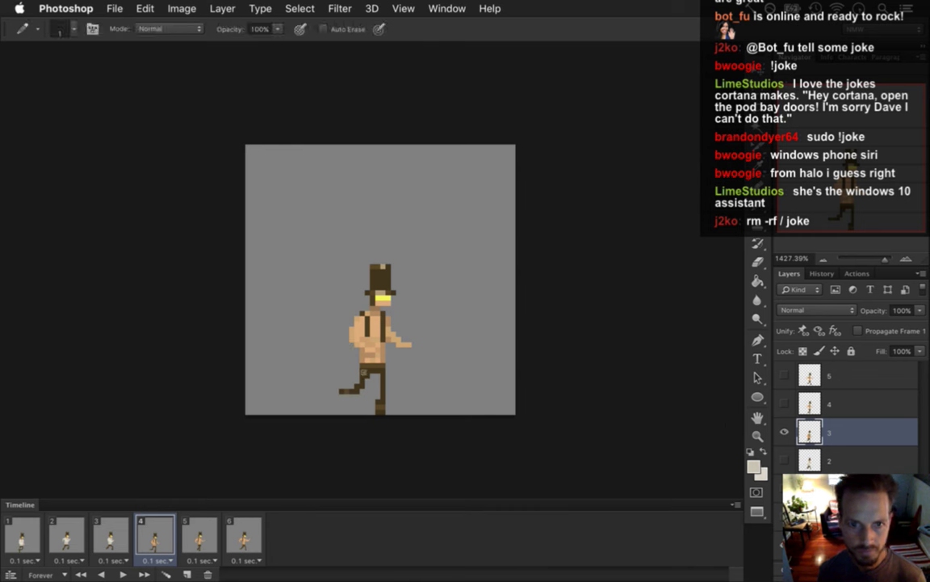
pyautogui.moveTo(382, 347); pyautogui.dragTo(382, 357)
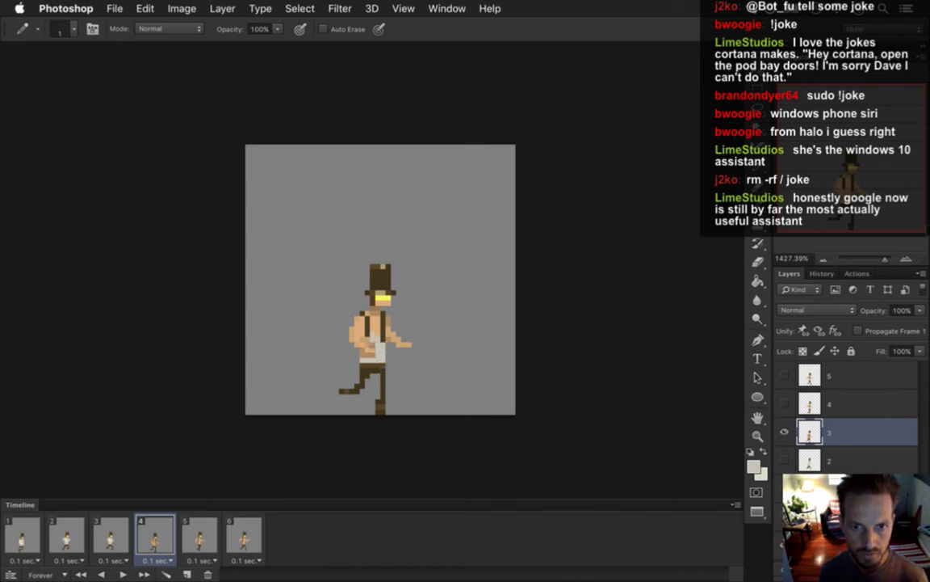
pyautogui.moveTo(382, 331); pyautogui.dragTo(383, 345)
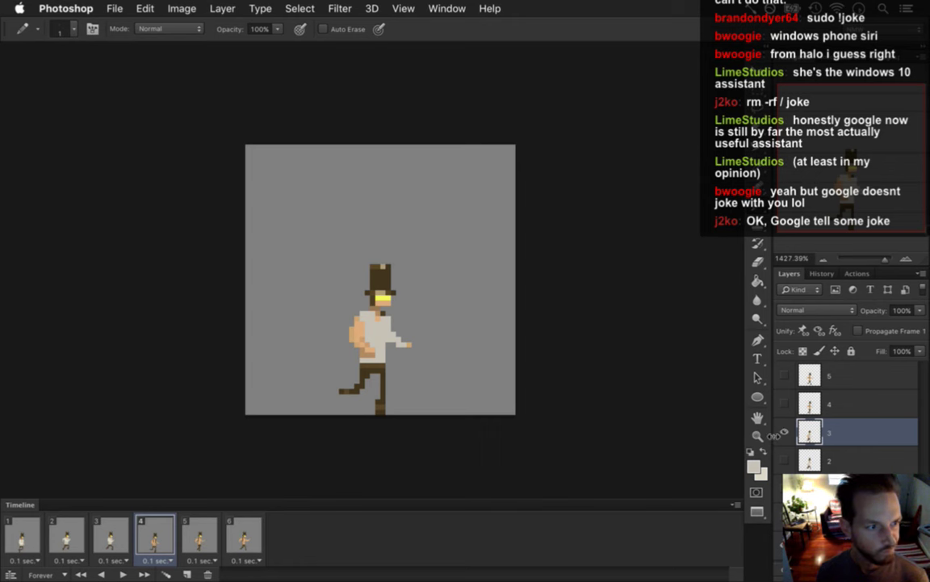
# Paint the bent near arm in frame 4 as a light cream sleeve, keeping the hand skin-coloured.
pyautogui.click(783, 431)
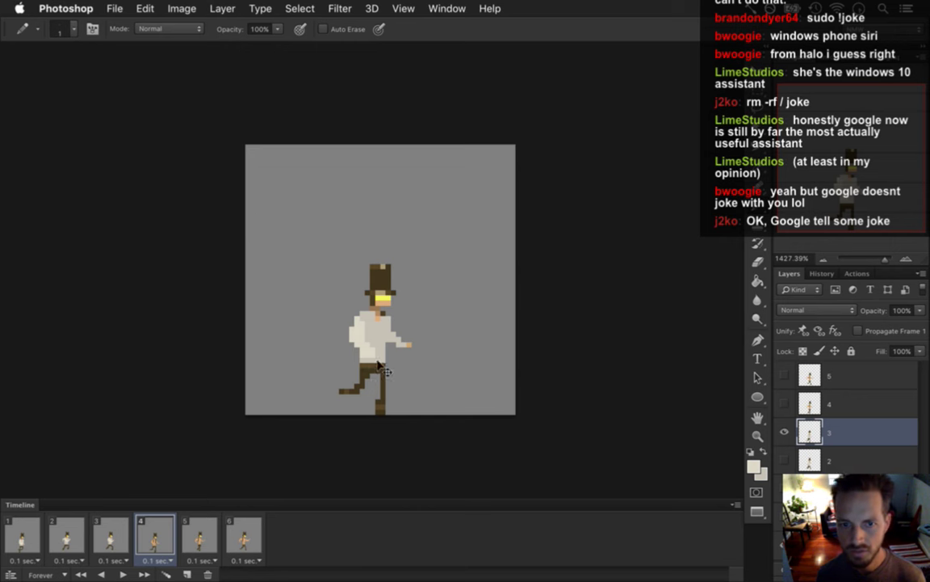
pyautogui.moveTo(356, 323); pyautogui.dragTo(362, 353)
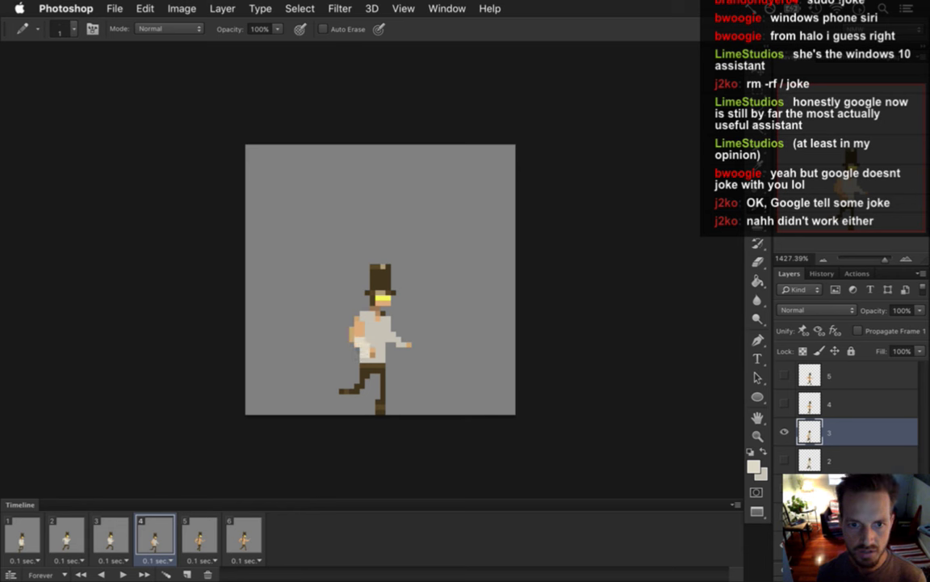
pyautogui.moveTo(353, 324); pyautogui.dragTo(357, 332)
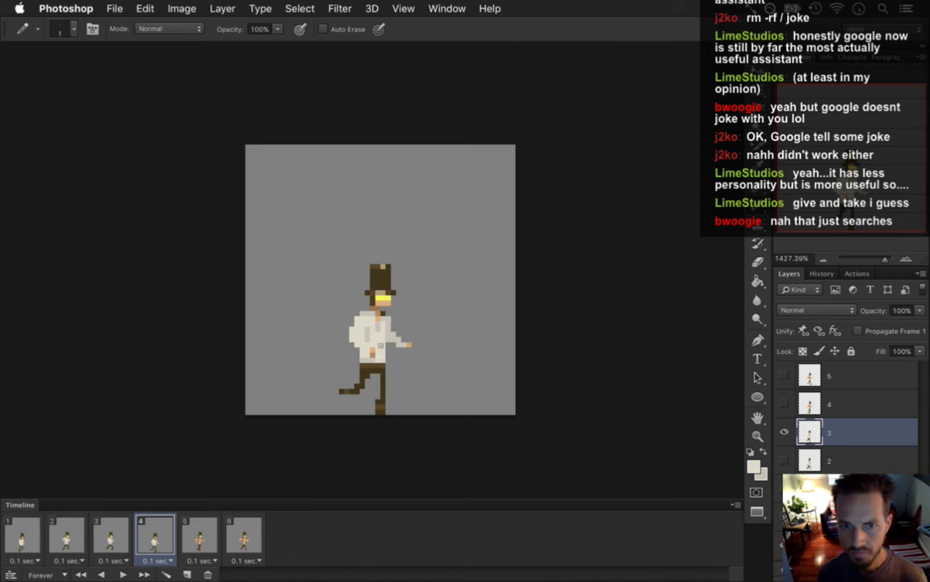
# Sample the skin tone from the hand and paint an open neckline on the shirt in frame 4.
pyautogui.press('i')
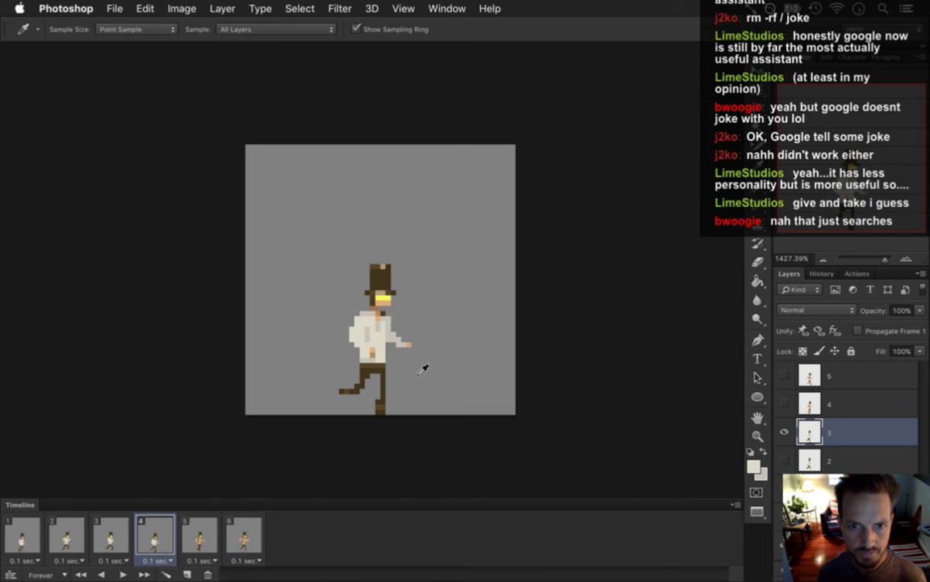
pyautogui.click(367, 349)
pyautogui.press('b')
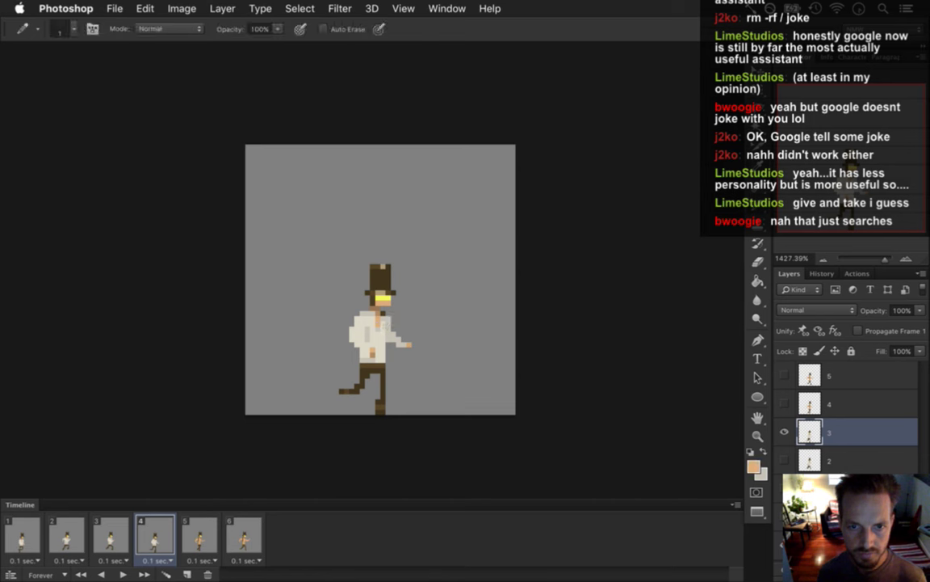
# Shade the front of the shirt in frame 4 with sampled pale grey shirt tones beside the neckline, and save the document.
pyautogui.press('i')
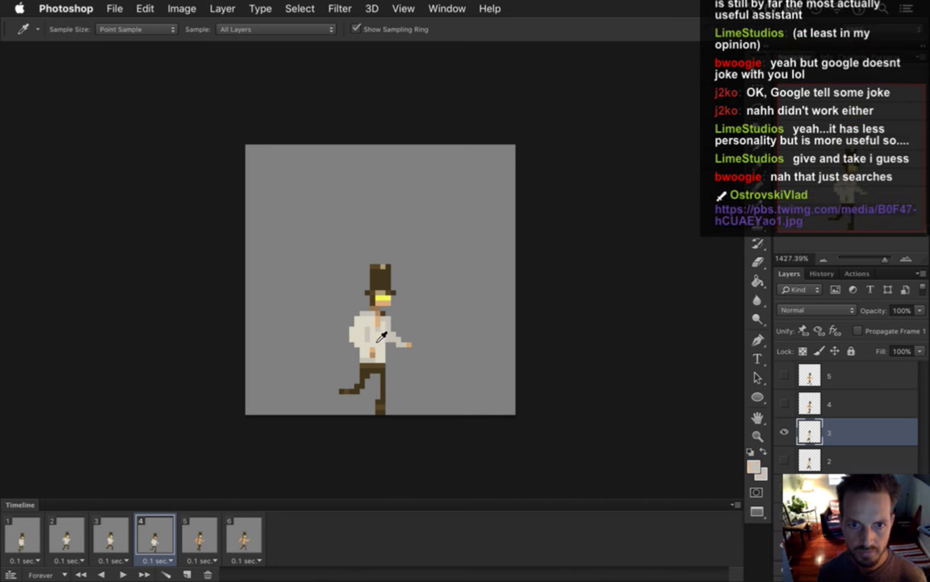
pyautogui.press('b')
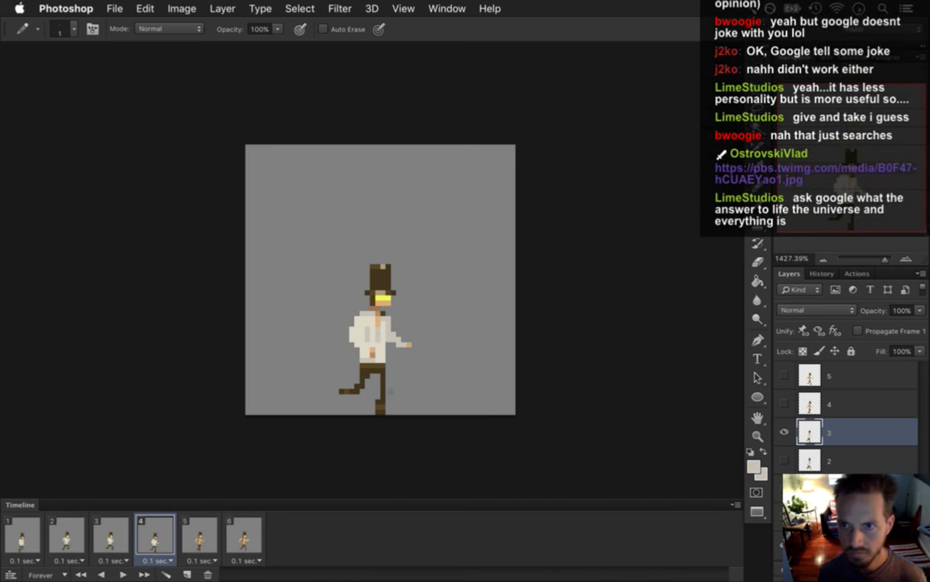
pyautogui.press('i')
pyautogui.click(376, 310)
pyautogui.press('b')
pyautogui.press('i')
pyautogui.click(336, 292)
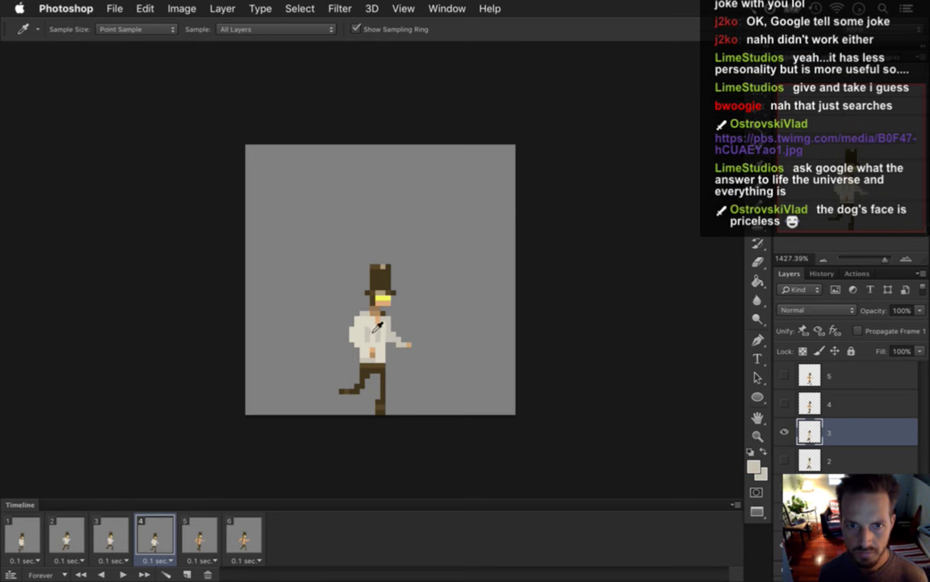
pyautogui.press('b')
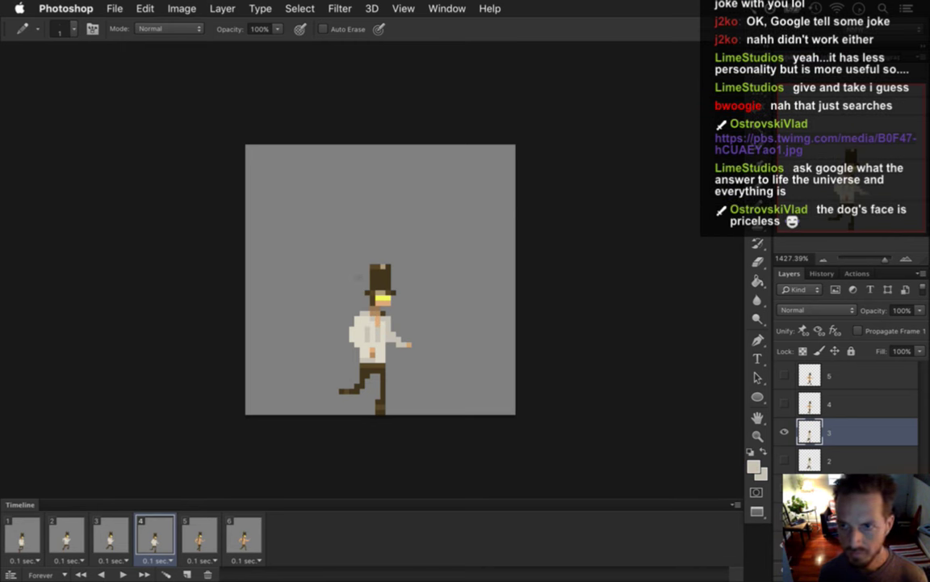
pyautogui.press('super+s')
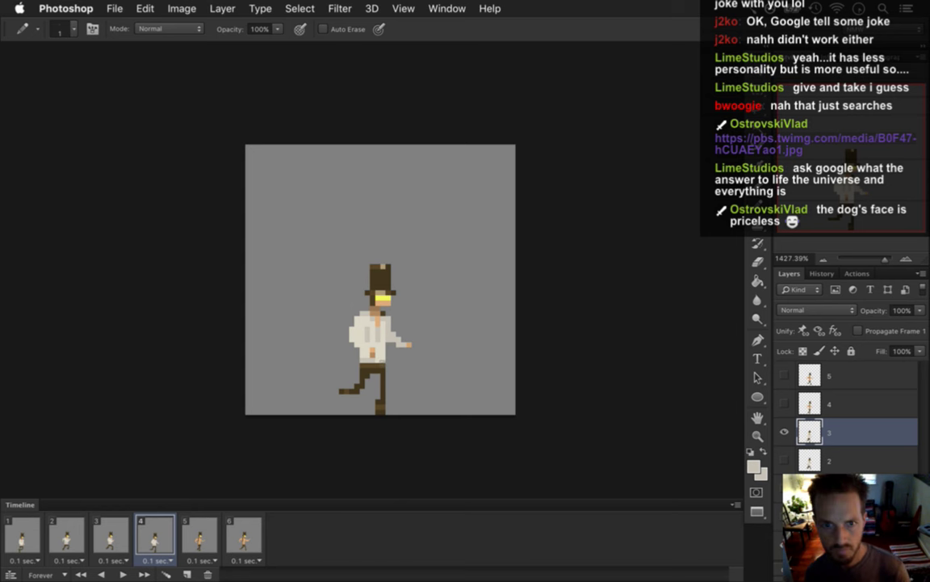
# Touch up the shirt shading in frame 4 with sampled shirt tones and remove the dark pixel beside the neck.
pyautogui.press('i')
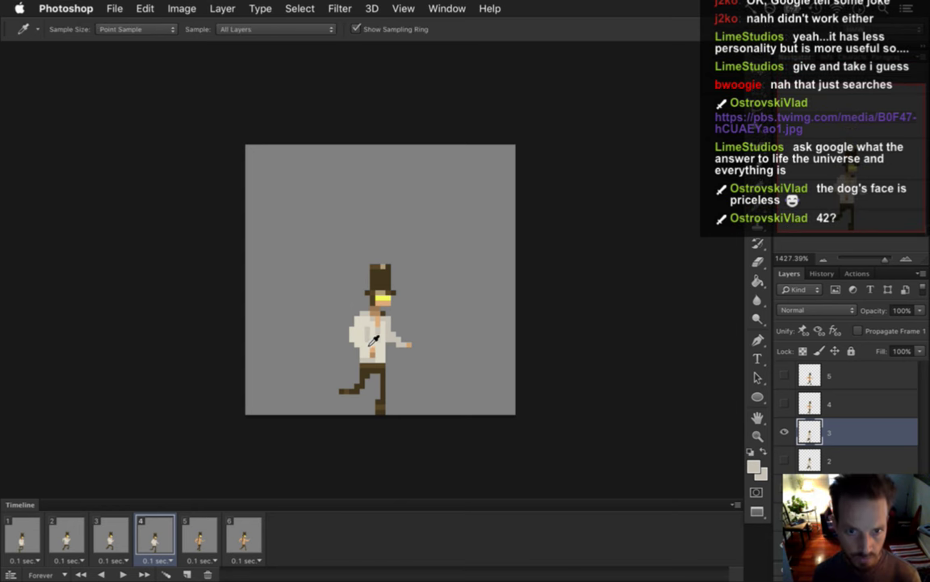
pyautogui.press('b')
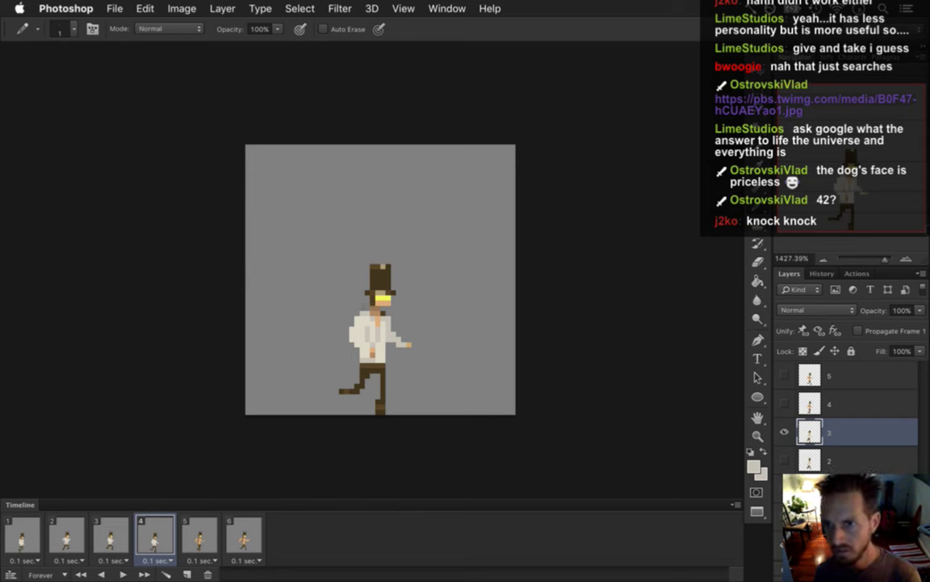
pyautogui.press('e')
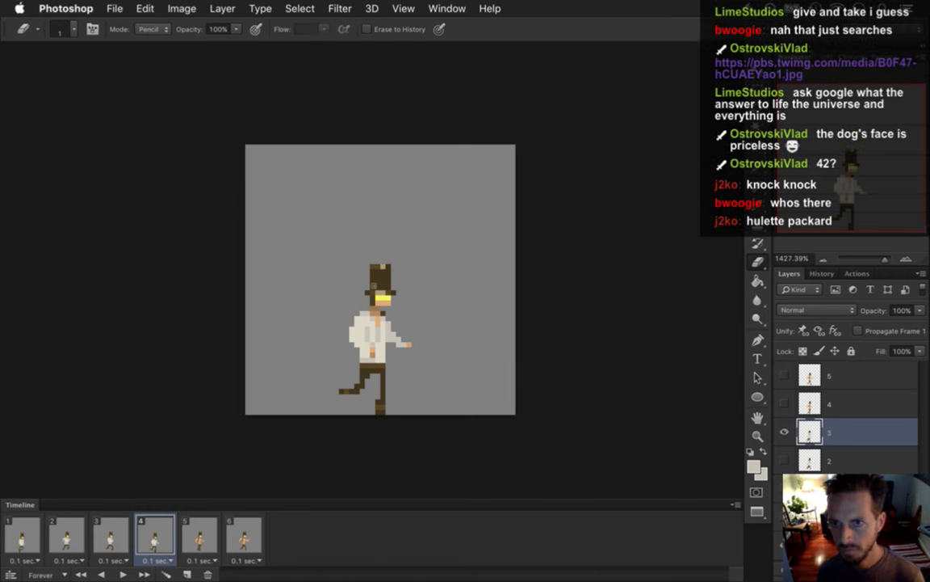
pyautogui.press('i')
pyautogui.click(386, 328)
pyautogui.press('b')
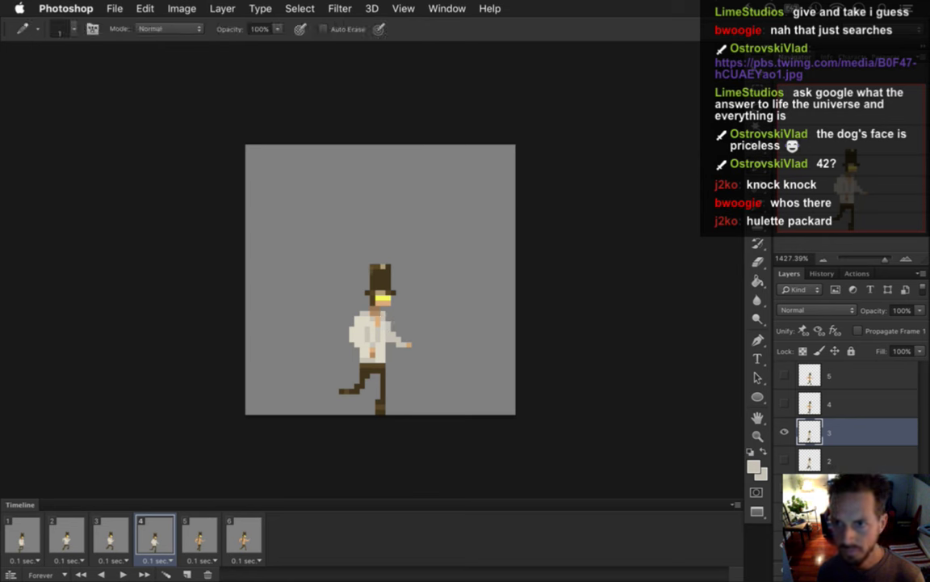
pyautogui.press('e')
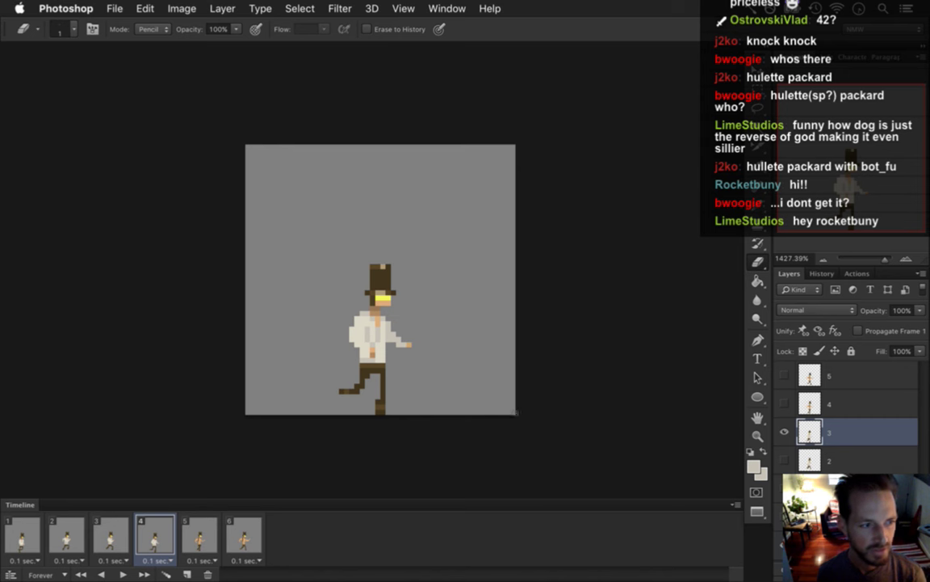
# Make layer 4 active for frame 5 and sample the light shirt colour from the character in frame 4.
pyautogui.click(200, 537)
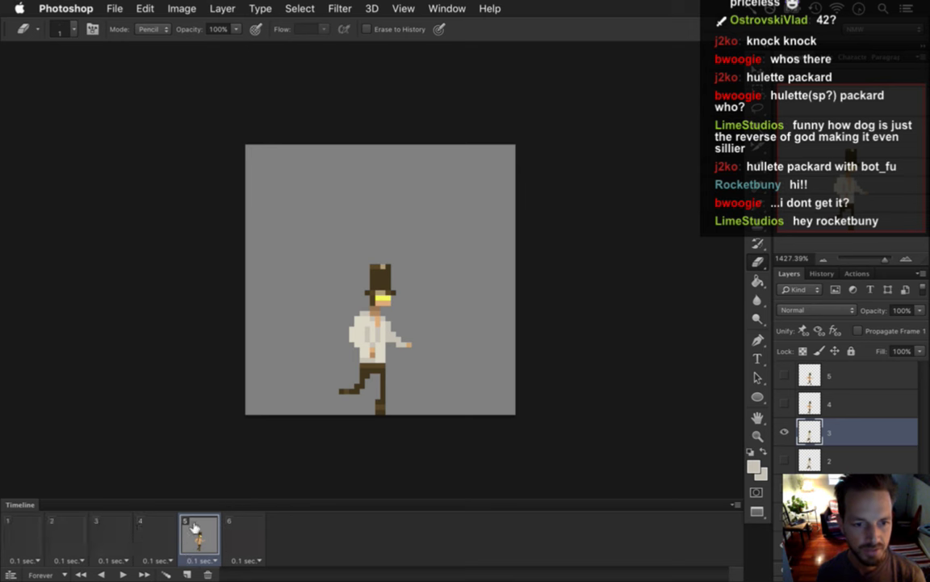
pyautogui.click(157, 539)
pyautogui.click(200, 538)
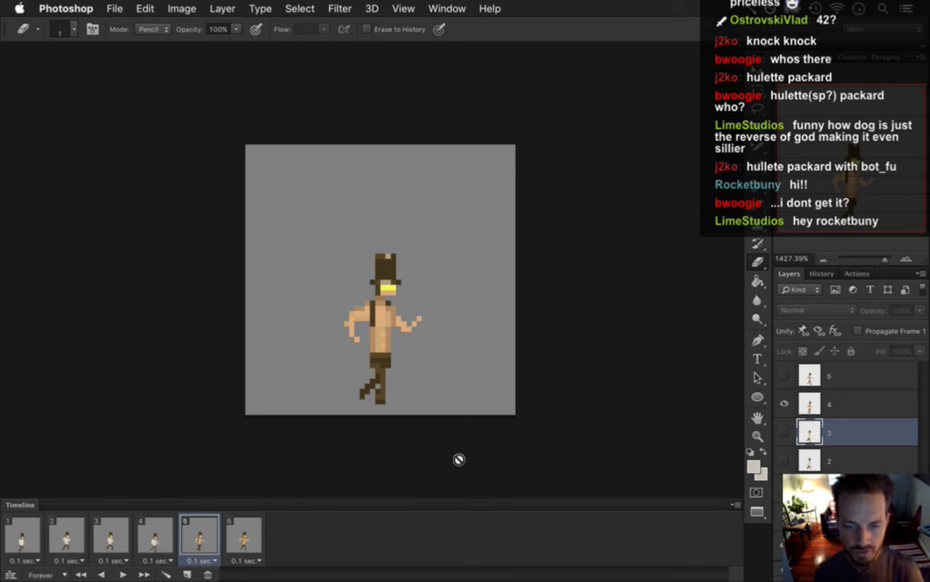
pyautogui.click(808, 403)
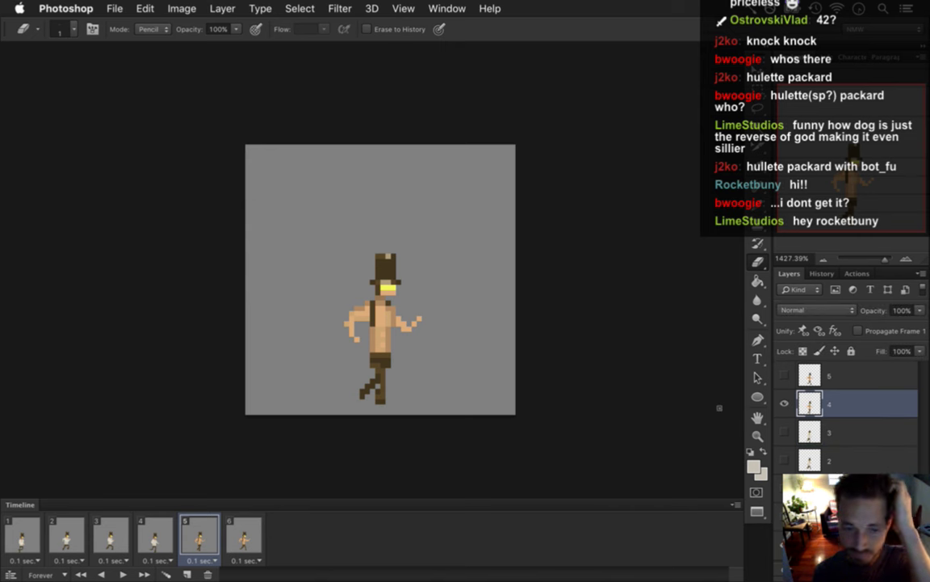
pyautogui.click(154, 535)
pyautogui.press('i')
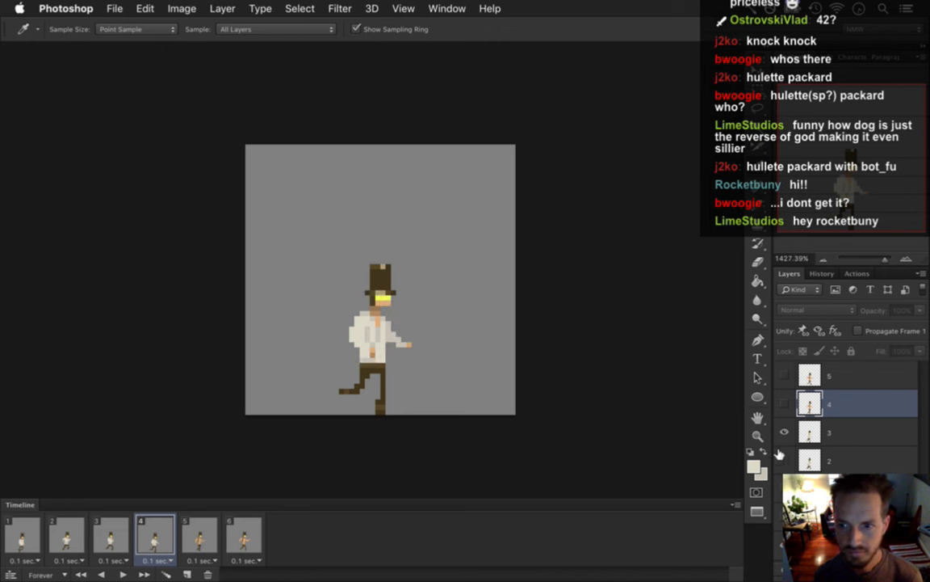
pyautogui.click(353, 316)
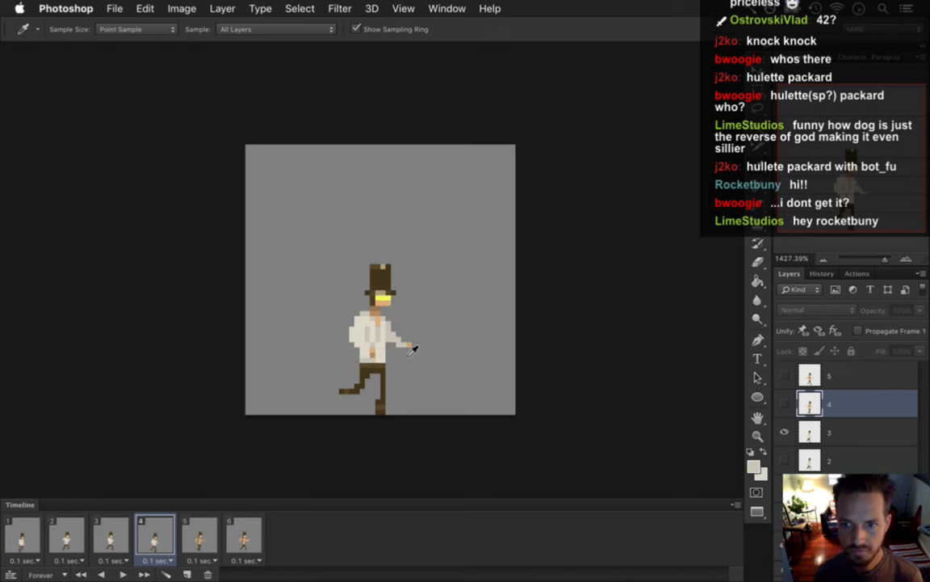
# Paint the torso in frame 5 in the light cream shirt colour, covering the dark suspender.
pyautogui.click(199, 534)
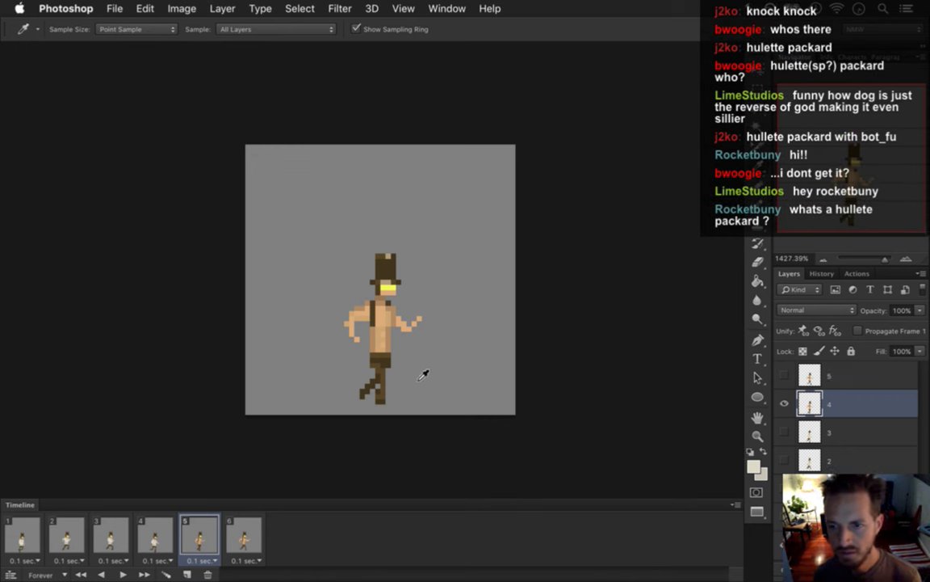
pyautogui.press('b')
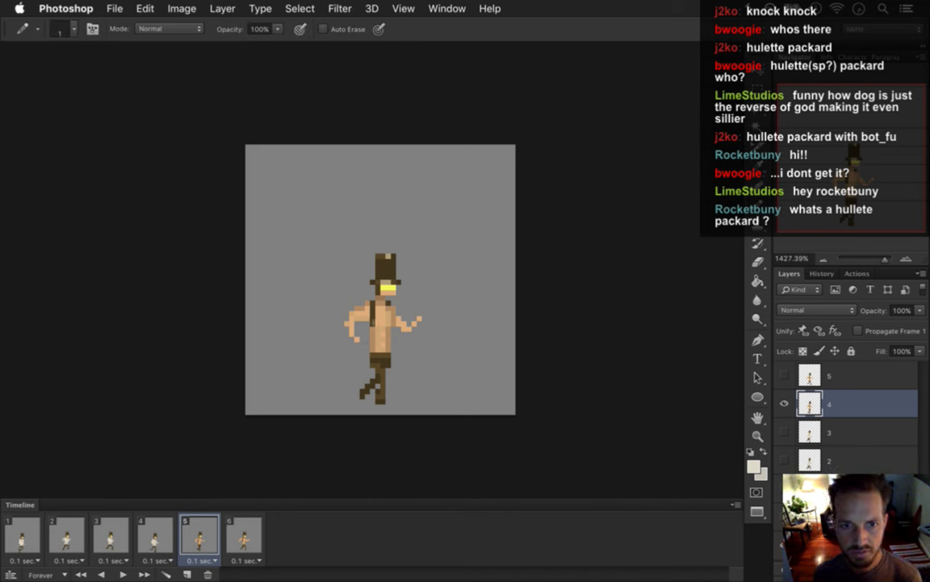
pyautogui.hotkey('ctrl', 'z')
pyautogui.hotkey('ctrl', 'z')
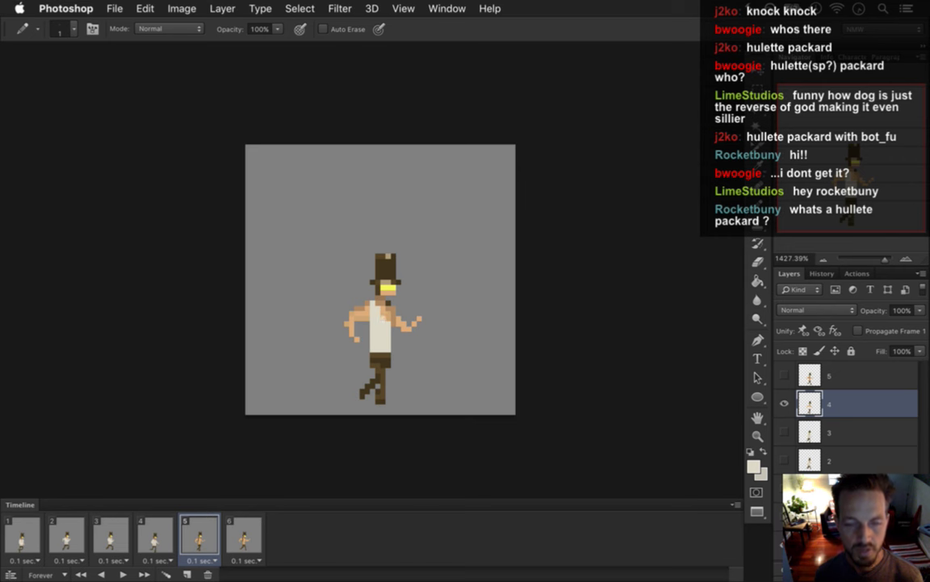
# Compare frame 1 with the shirt in RoqIdleShirtE.psd and return to RoqRunningShirtE.psd.
pyautogui.click(29, 537)
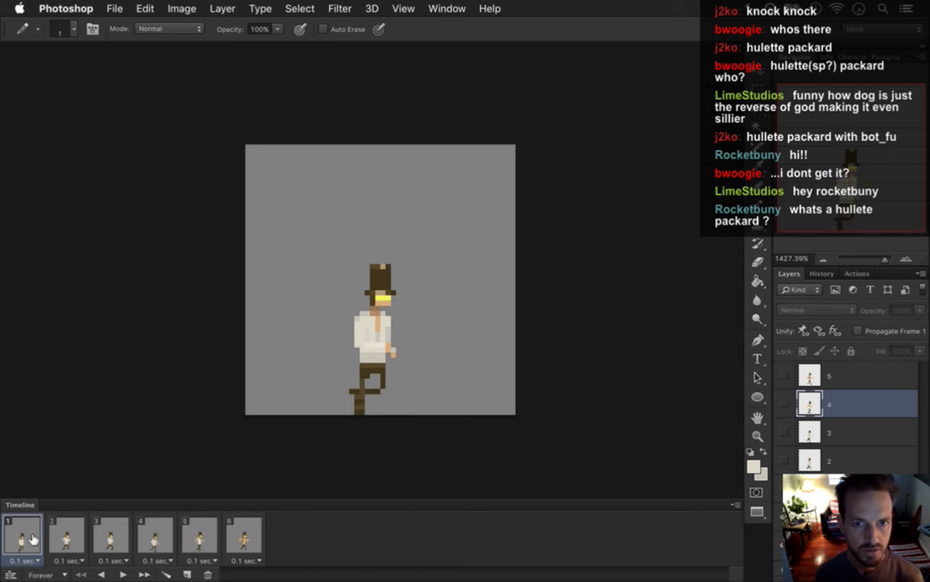
pyautogui.click(447, 8)
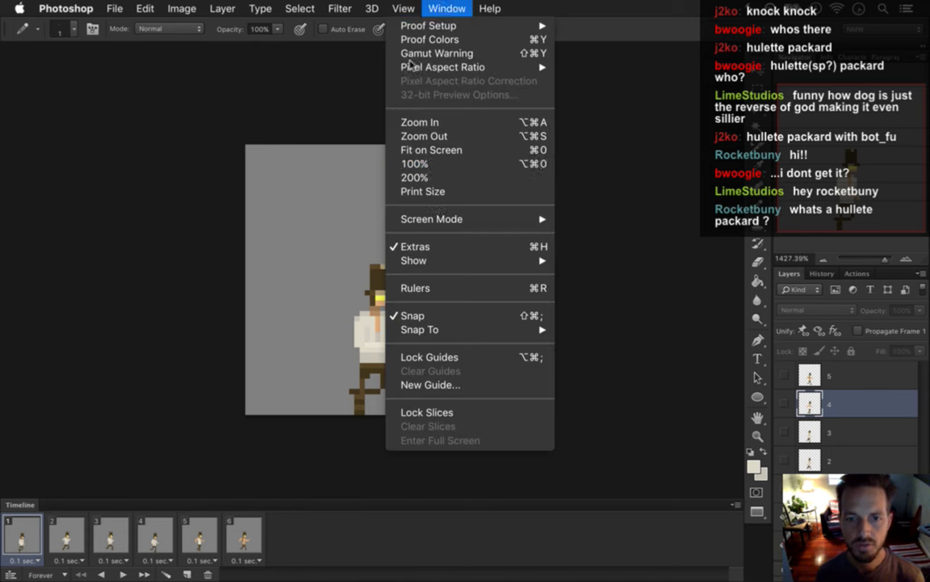
pyautogui.scroll(-4, 475, 454)
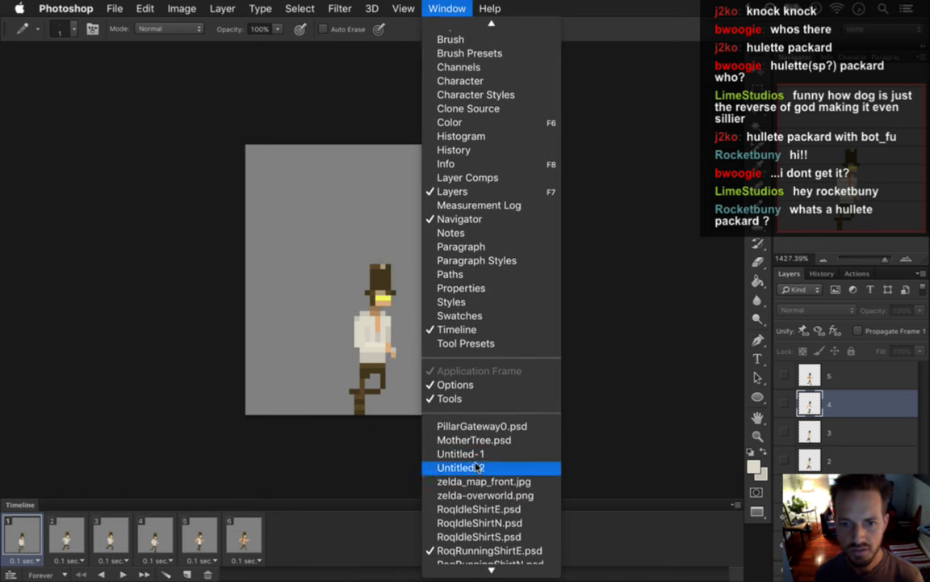
pyautogui.click(484, 509)
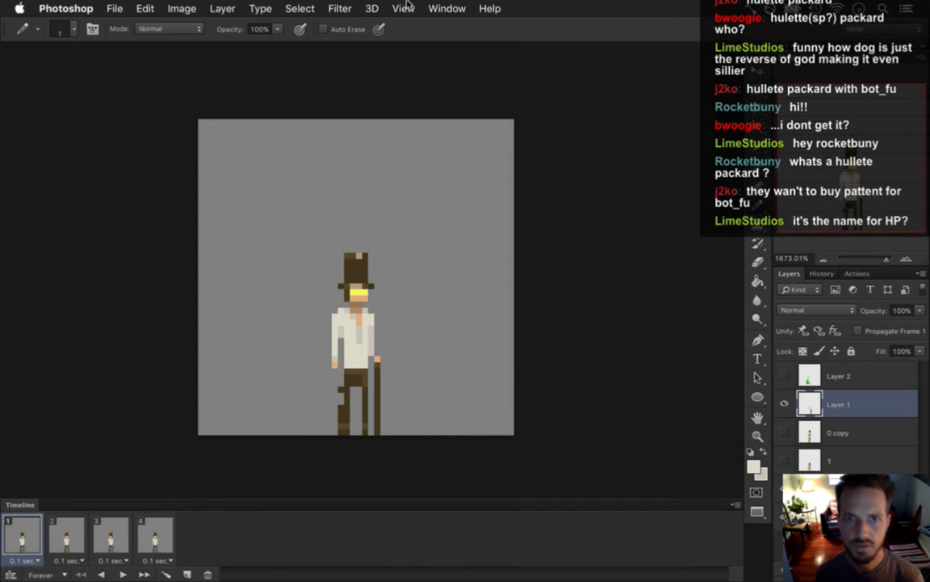
pyautogui.click(455, 8)
pyautogui.scroll(-4, 492, 562)
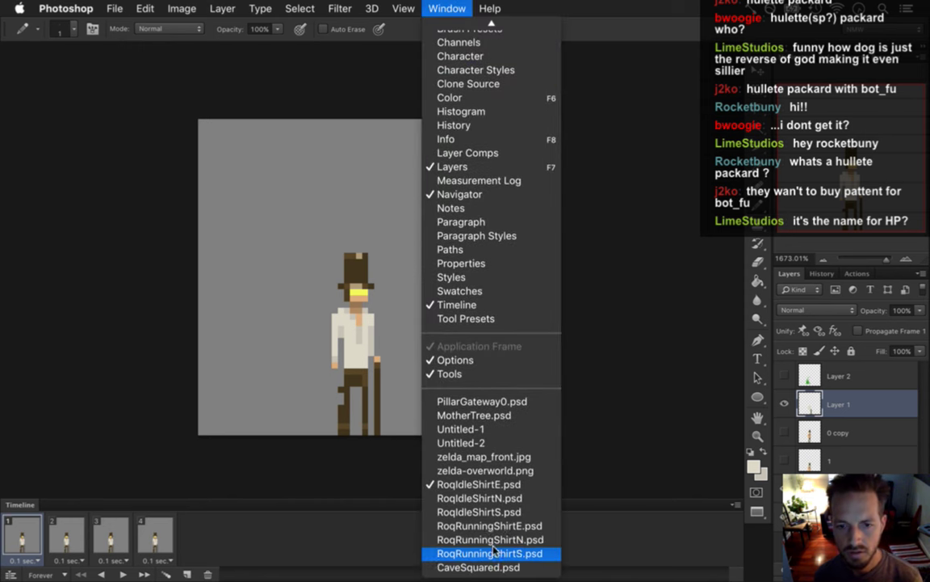
pyautogui.click(497, 526)
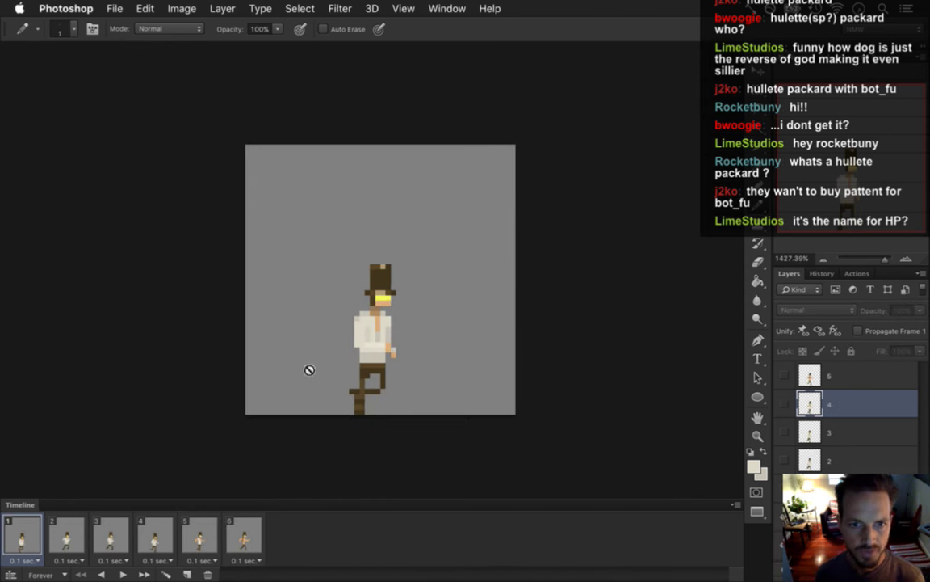
# Make the layer for frame 1 active and add pale grey shading to the shirt front below the neckline.
pyautogui.click(56, 533)
pyautogui.click(32, 535)
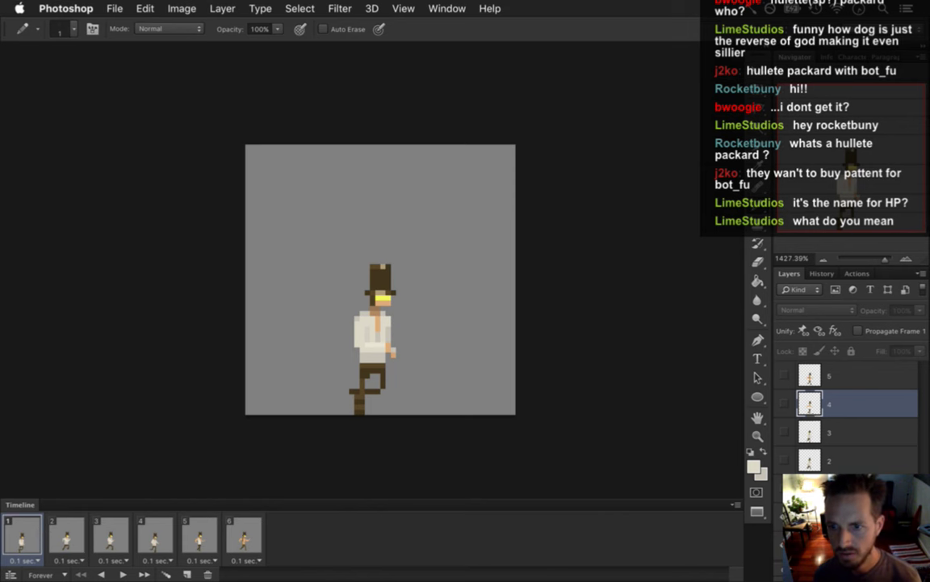
pyautogui.click(832, 488)
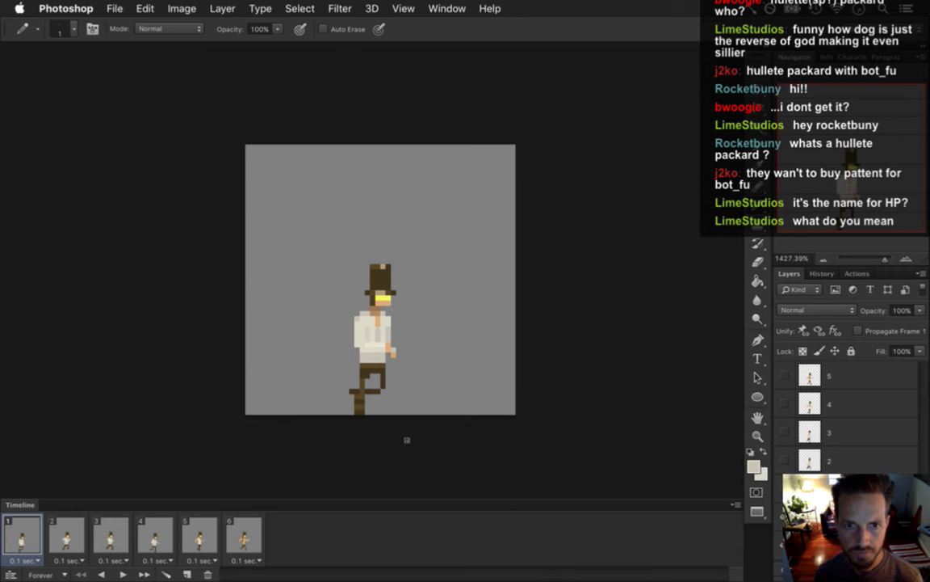
# Flip between frames 1 to 4 to compare the shirt and its shading from pose to pose.
pyautogui.click(81, 536)
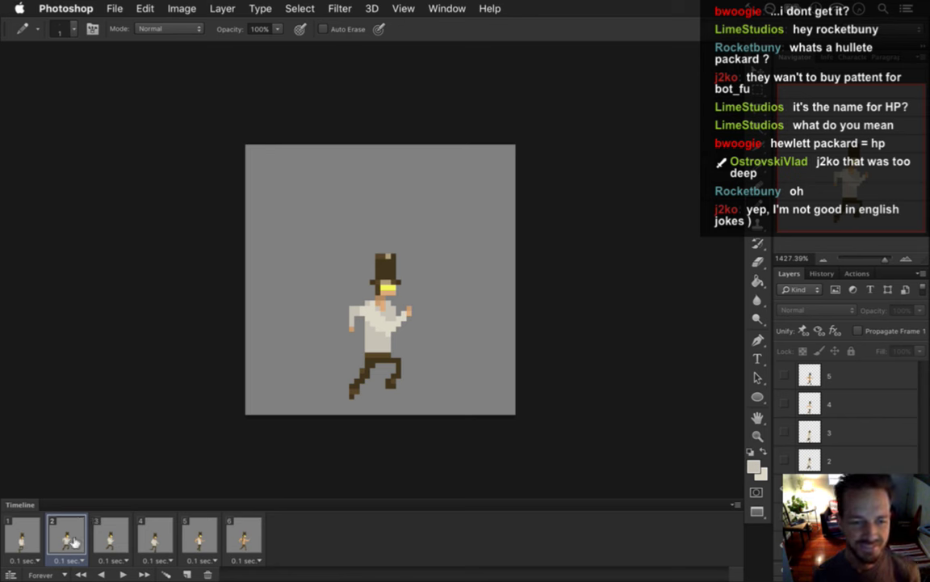
pyautogui.click(95, 535)
pyautogui.click(84, 540)
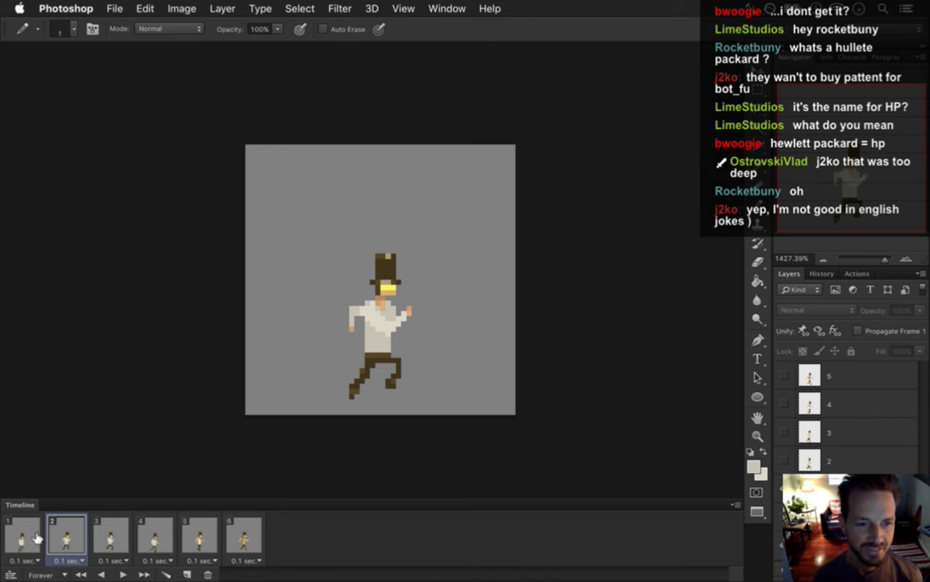
pyautogui.click(95, 537)
pyautogui.click(71, 540)
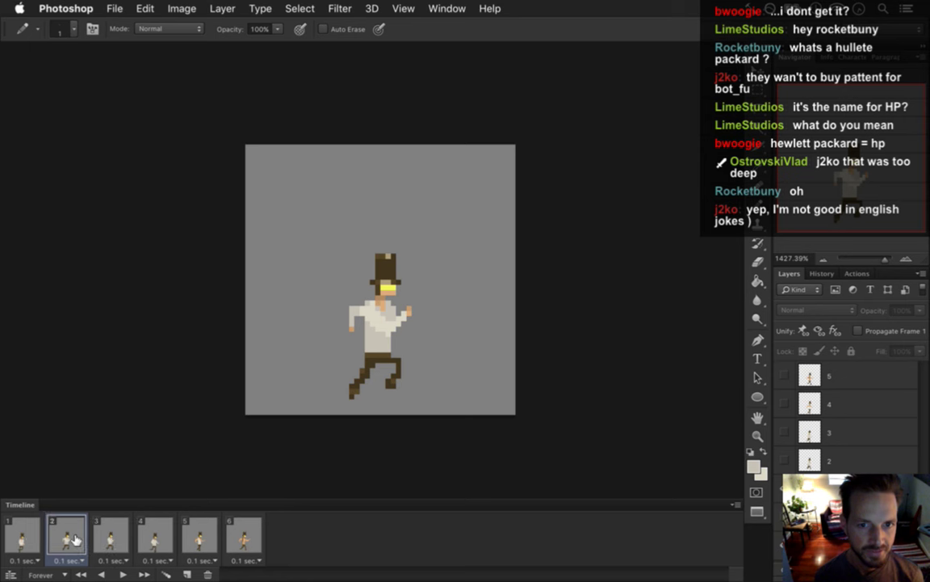
pyautogui.click(31, 539)
pyautogui.click(71, 540)
pyautogui.click(102, 536)
pyautogui.click(71, 537)
pyautogui.click(102, 535)
pyautogui.click(71, 537)
pyautogui.click(102, 535)
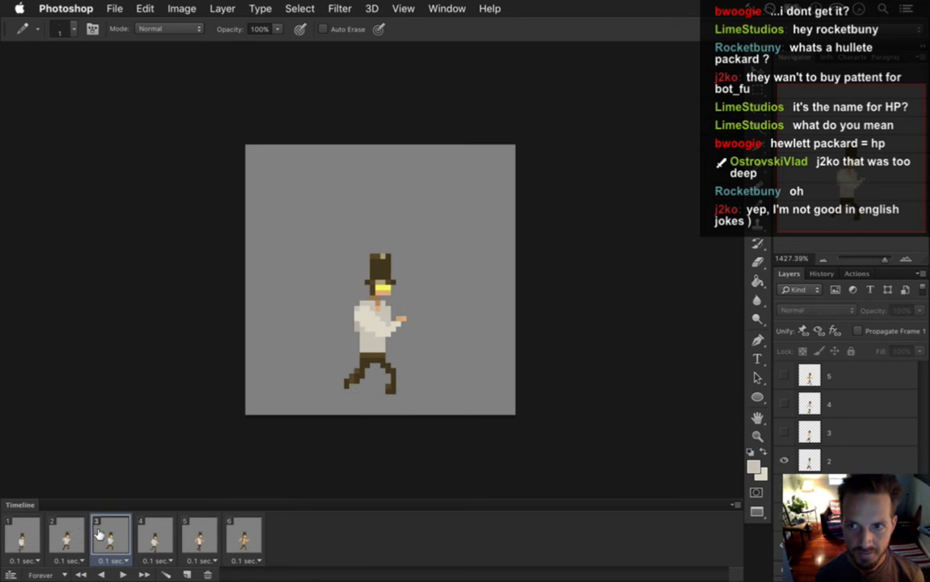
pyautogui.click(158, 532)
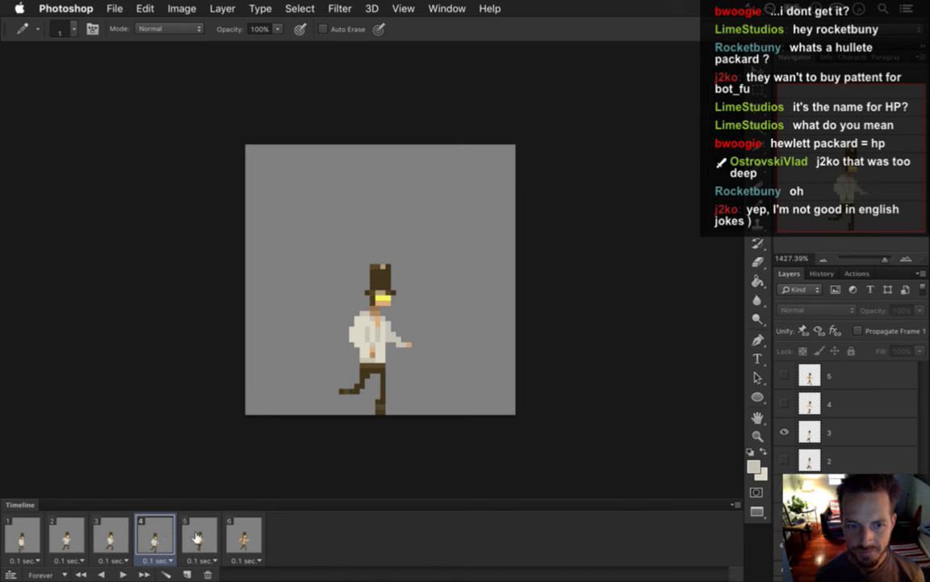
# Paint an open skin-toned neckline and cream sleeves on both arms in frame 5, leaving the hands bare.
pyautogui.click(199, 541)
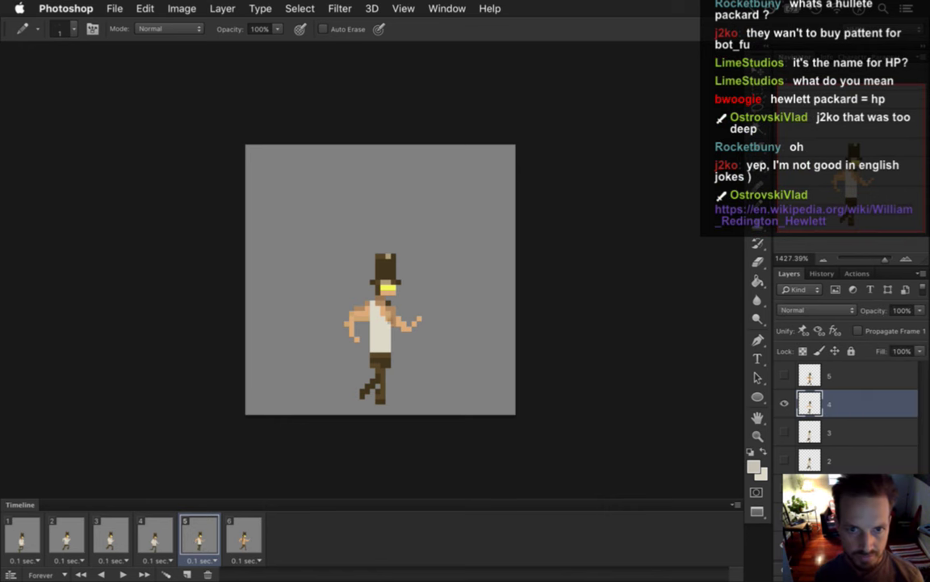
pyautogui.press('i')
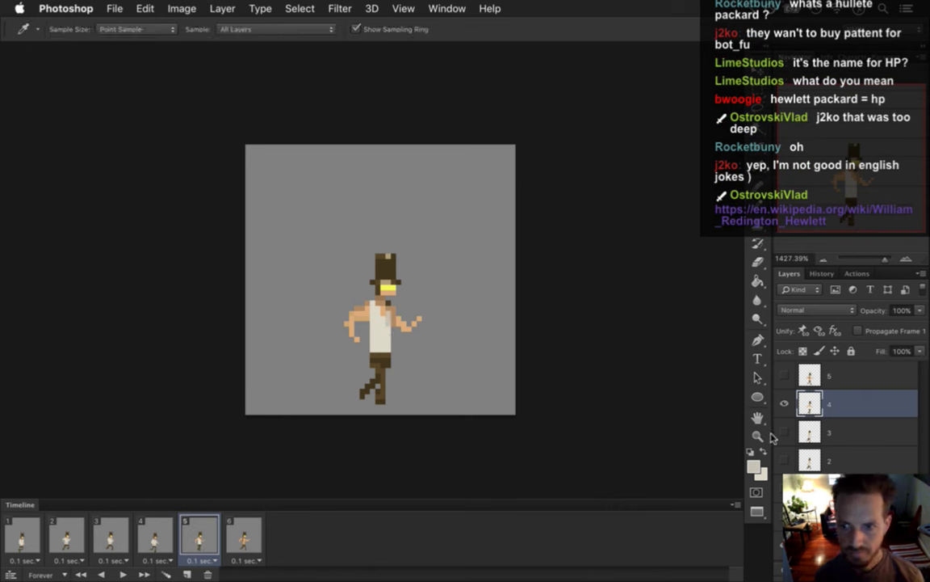
pyautogui.press('b')
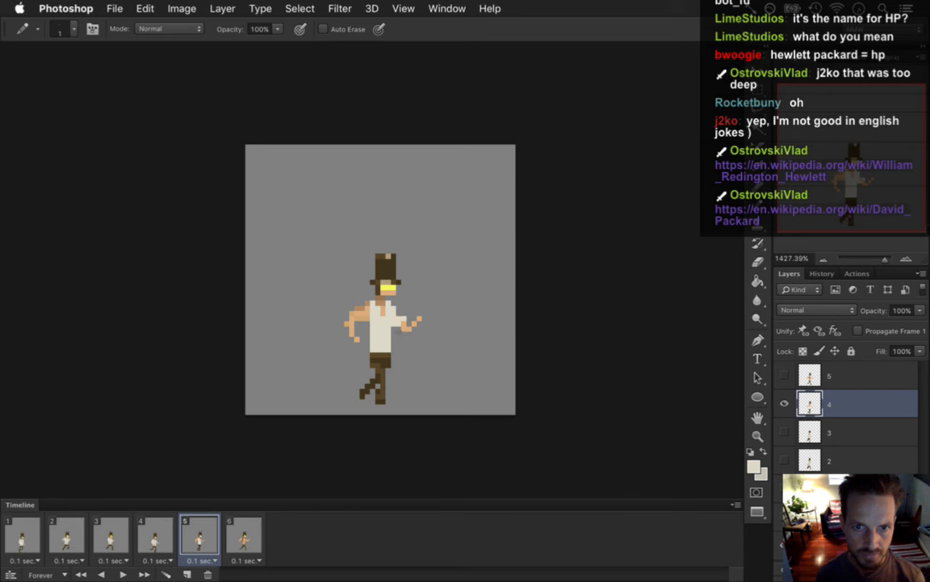
pyautogui.press('e')
pyautogui.press('b')
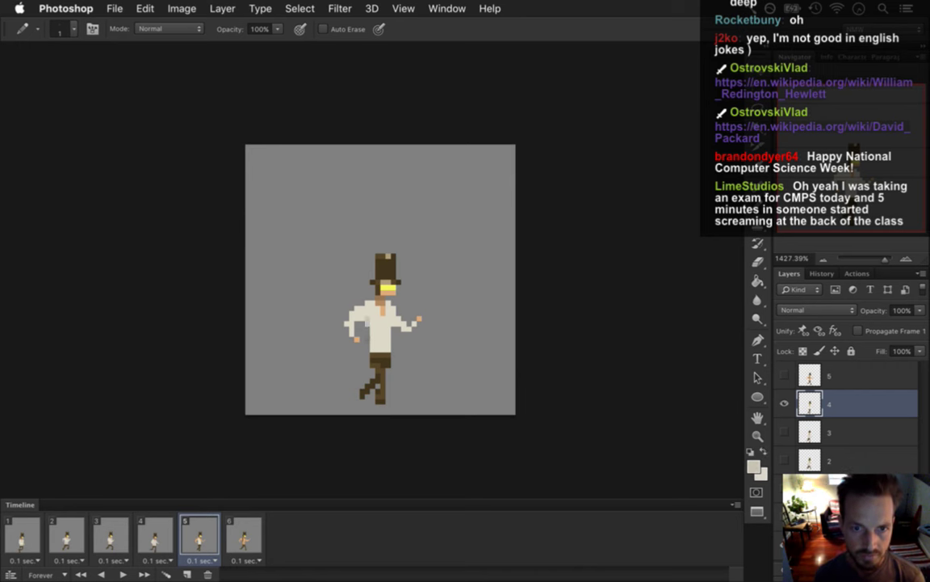
# Add pale grey shading to the rear sleeve and shirt front below the neckline in frame 5, and compare it with frame 6.
pyautogui.press('e')
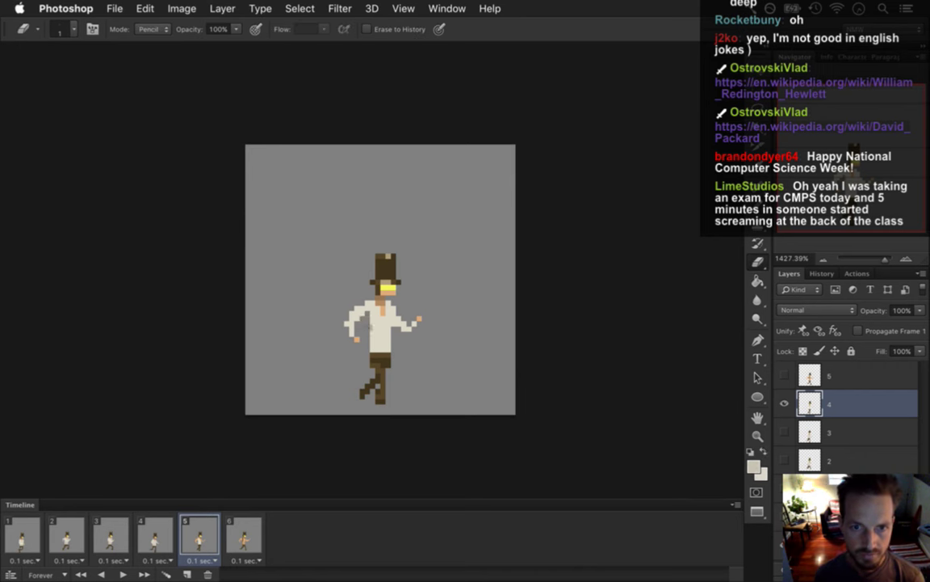
pyautogui.press('b')
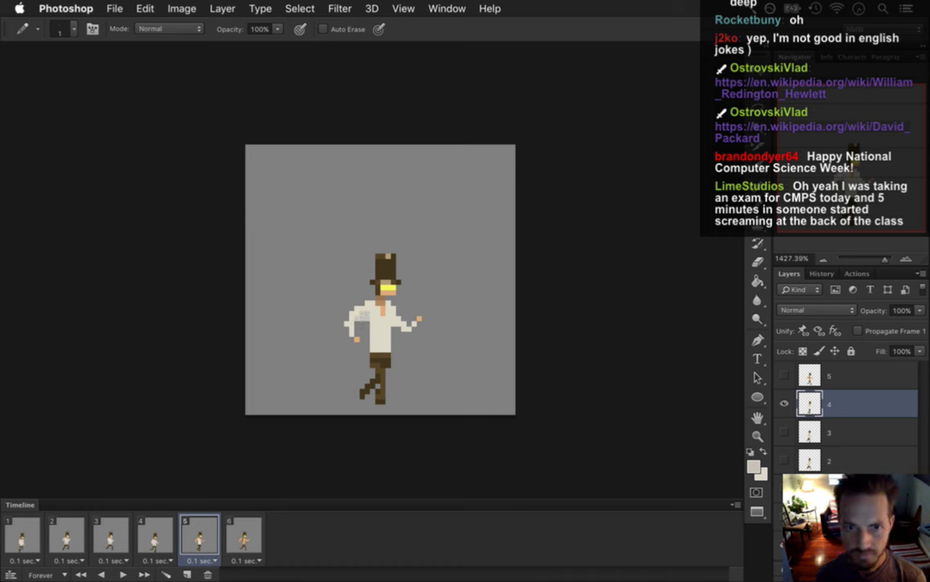
pyautogui.click(339, 328)
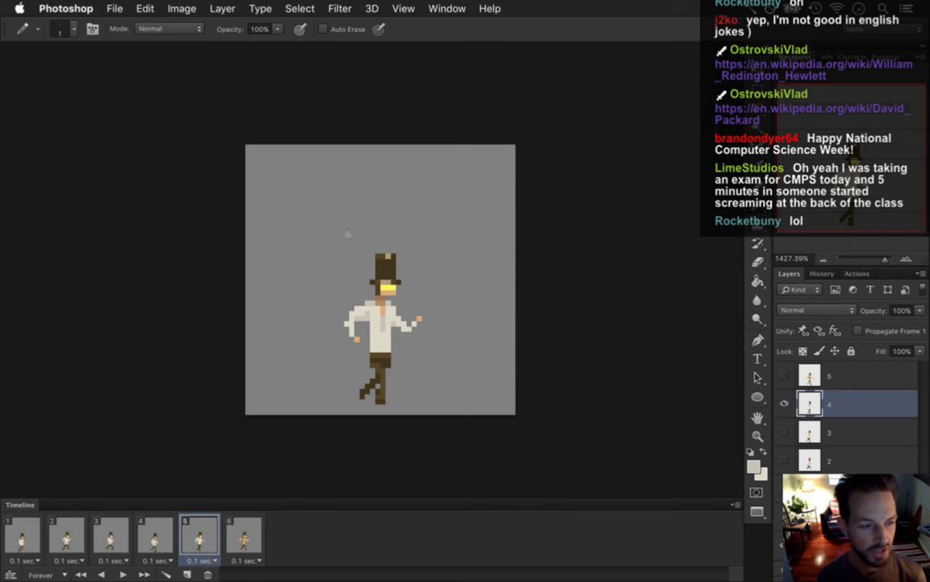
pyautogui.click(249, 526)
pyautogui.click(211, 533)
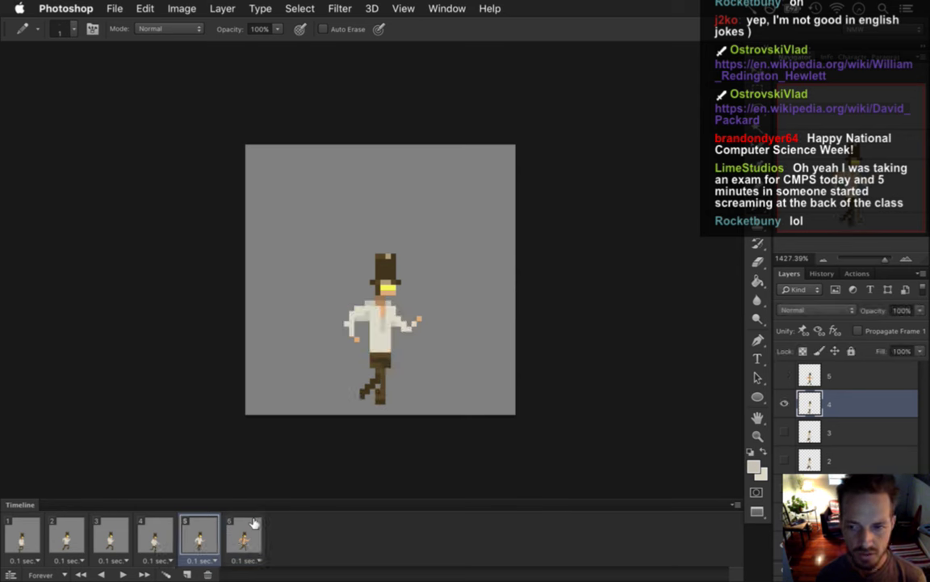
# Paint a cream long-sleeved shirt with an open skin-toned neckline over the bare torso and arms in frame 6 on layer 5.
pyautogui.click(244, 533)
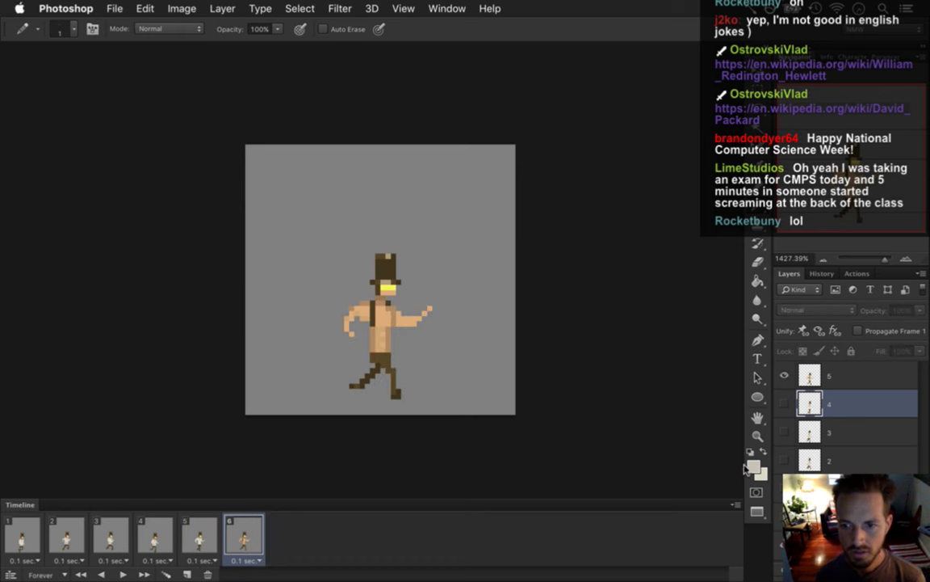
pyautogui.click(816, 376)
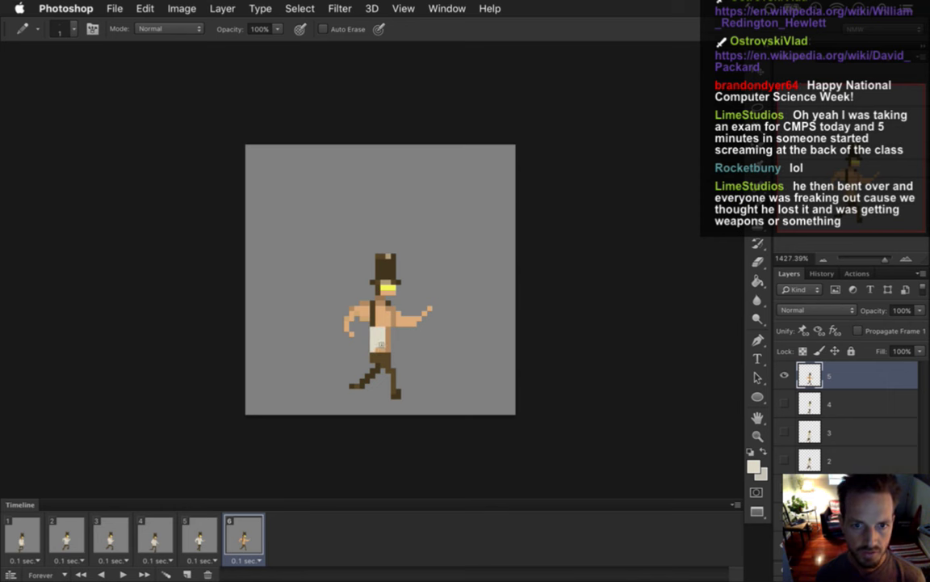
pyautogui.click(380, 339)
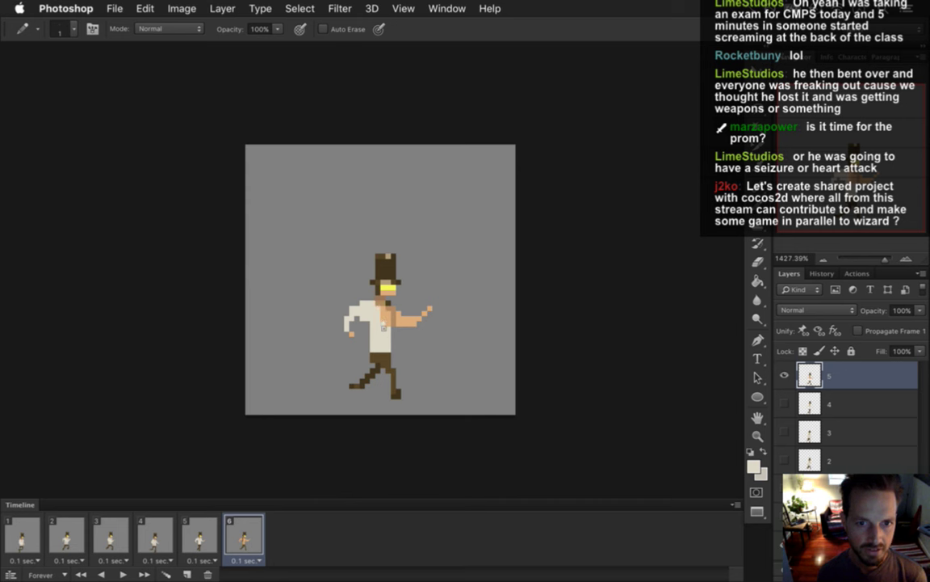
pyautogui.moveTo(390, 312); pyautogui.dragTo(389, 332)
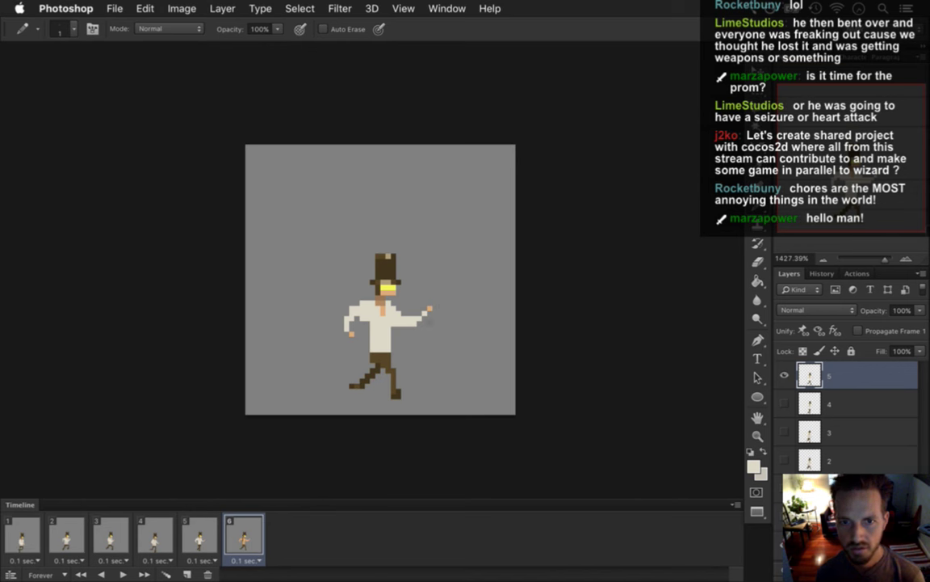
# Shorten the outstretched front arm in frame 6 by erasing its tip and painting the skin-toned hand one pixel closer.
pyautogui.keyDown('alt'); pyautogui.click(429, 310); pyautogui.keyUp('alt')
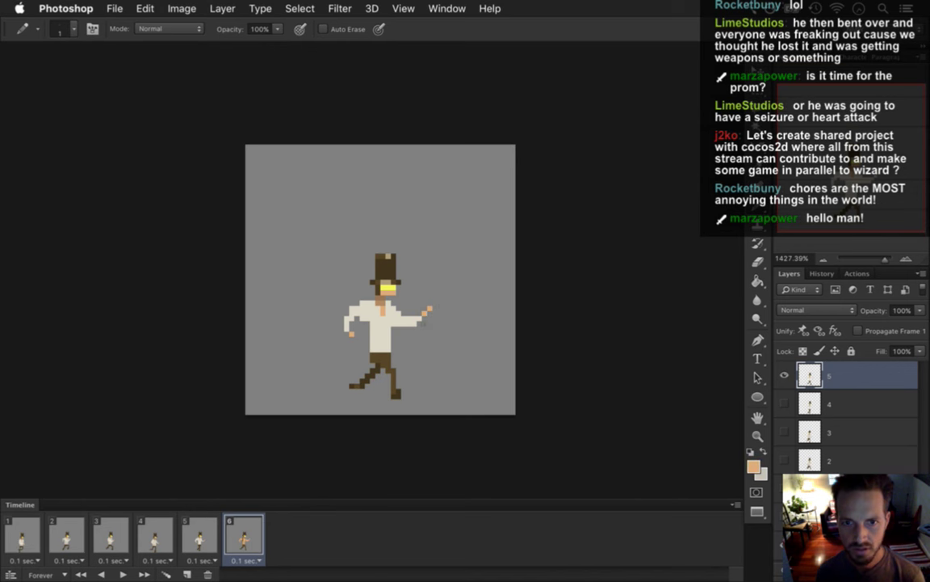
pyautogui.press('e')
pyautogui.press('b')
pyautogui.click(424, 314)
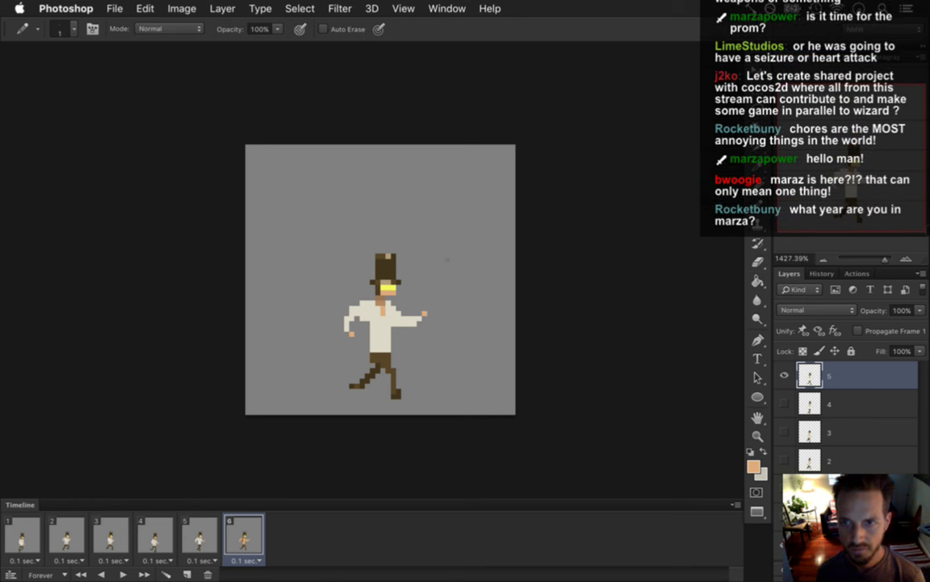
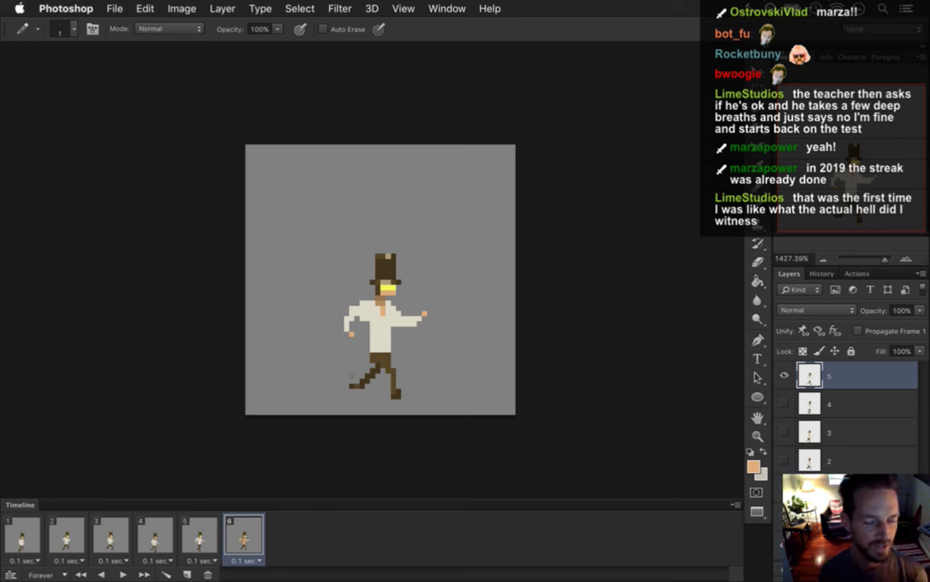
# Sample the pale grey shade from frame 5's shirt and shade the sleeves and shirt front below the neckline in frame 6.
pyautogui.click(202, 535)
pyautogui.click(233, 535)
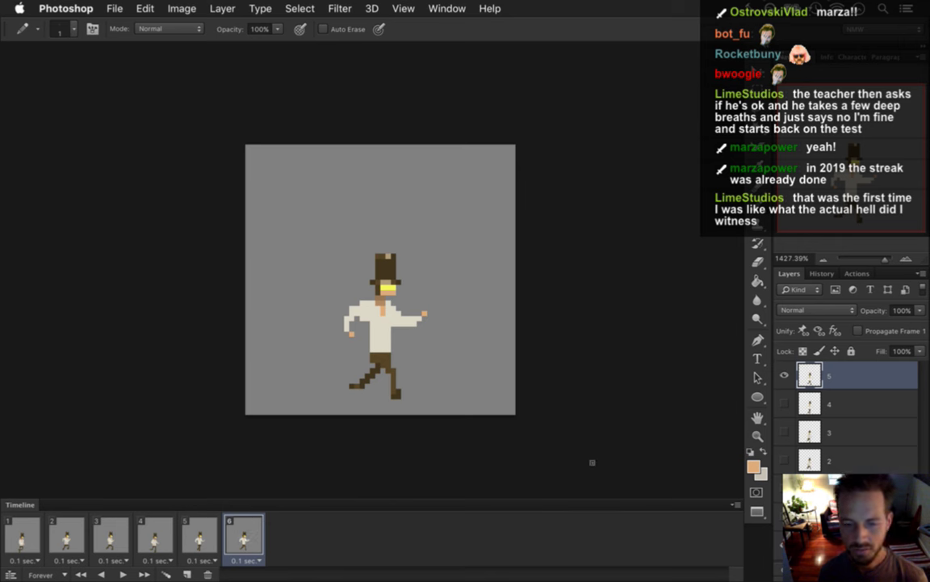
pyautogui.press('i')
pyautogui.click(201, 525)
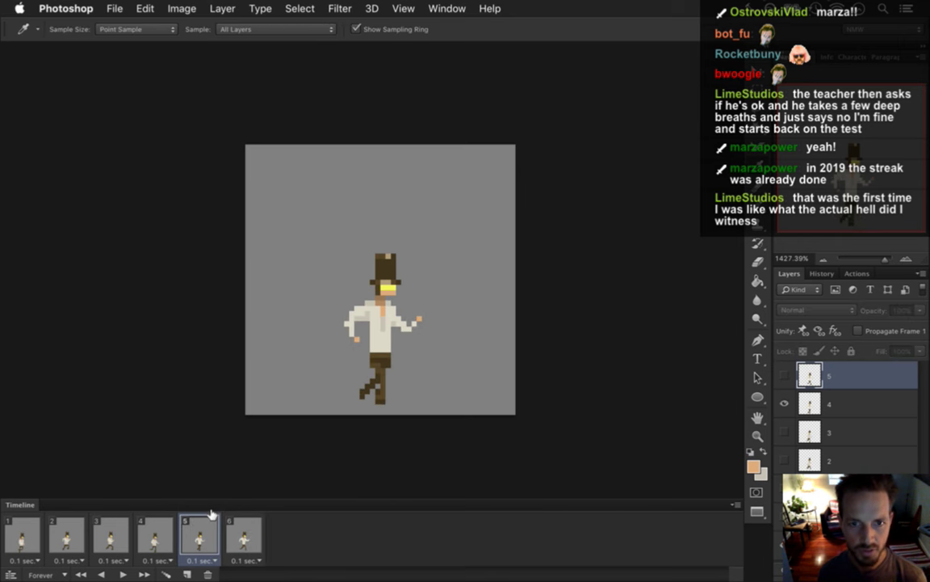
pyautogui.click(380, 325)
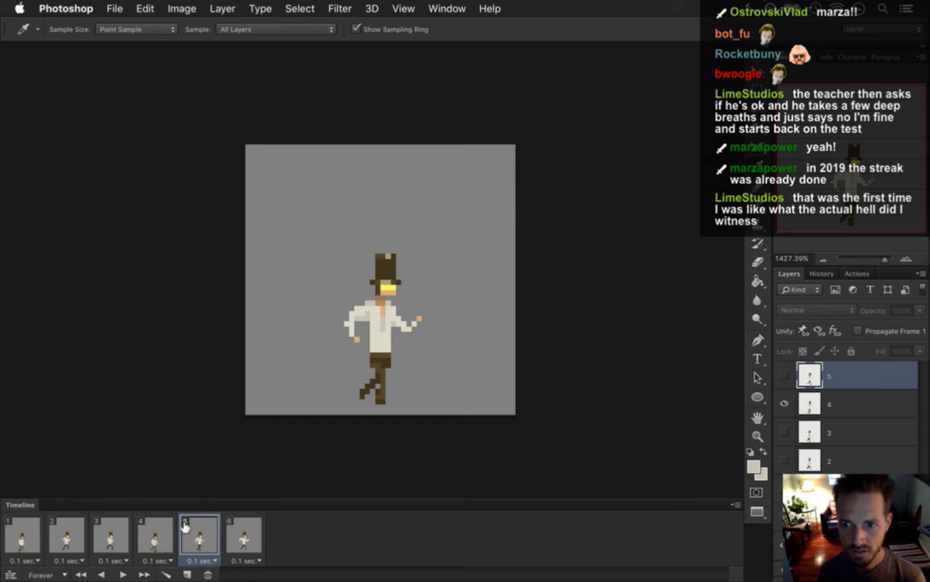
pyautogui.click(366, 323)
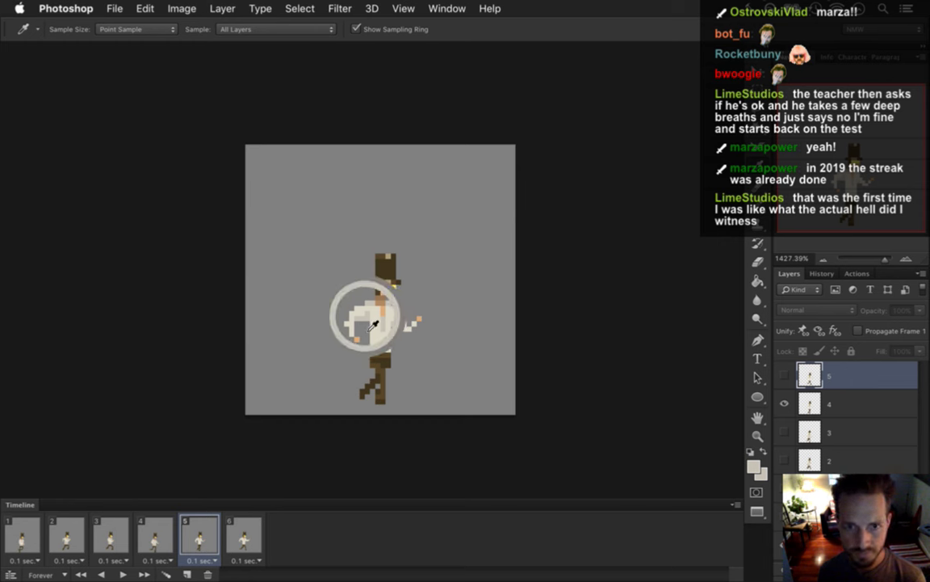
pyautogui.click(244, 536)
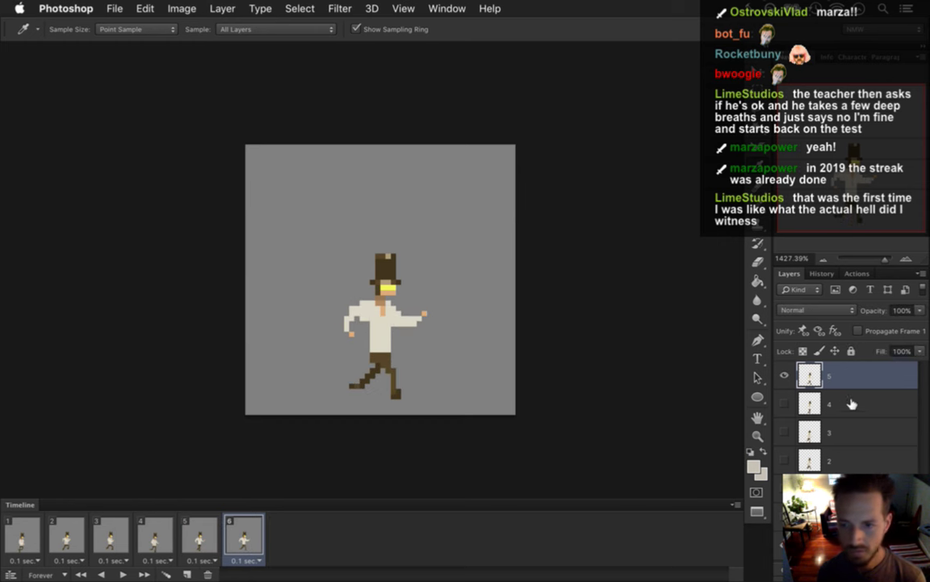
pyautogui.press('b')
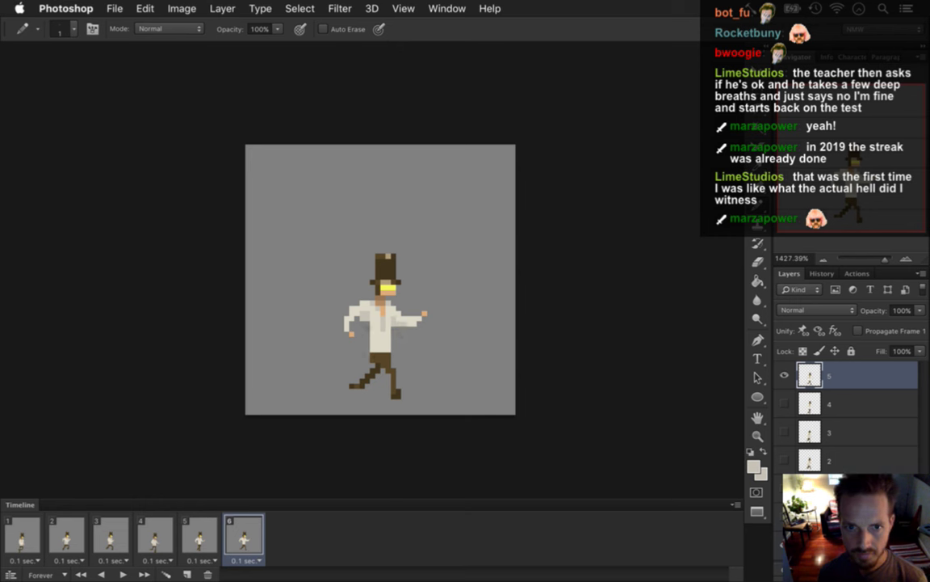
pyautogui.press('e')
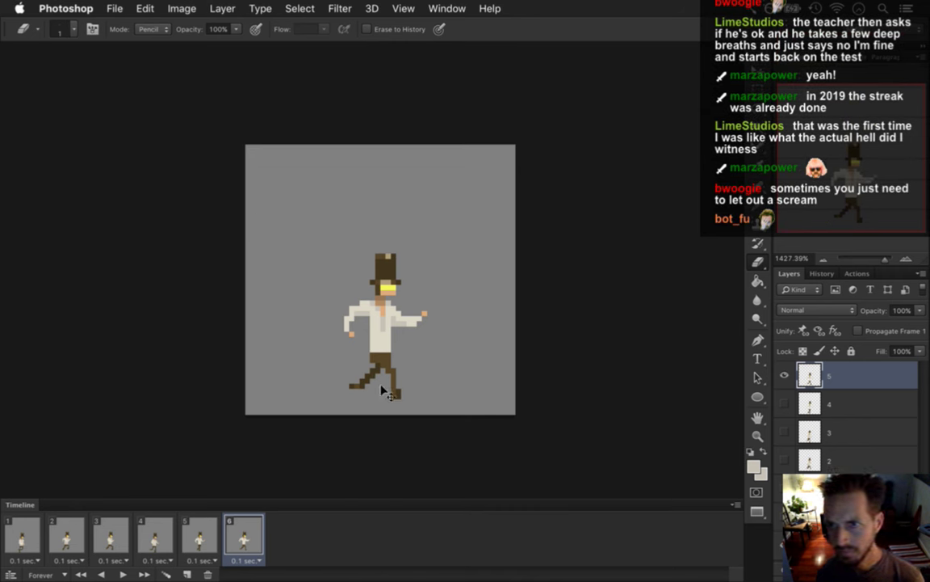
# Play the run animation from frame 1 to review the finished shirt in motion, and stop it.
pyautogui.click(22, 533)
pyautogui.click(123, 575)
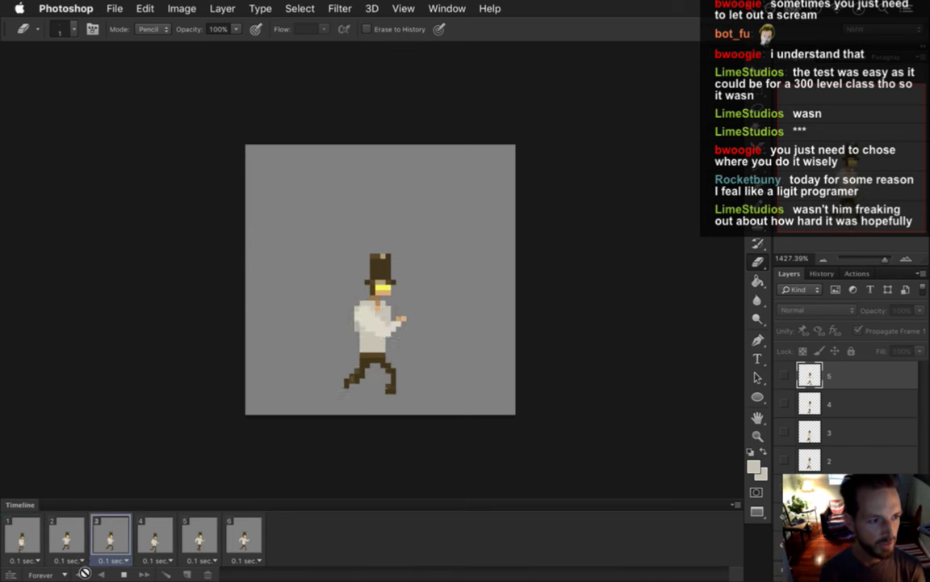
pyautogui.click(124, 574)
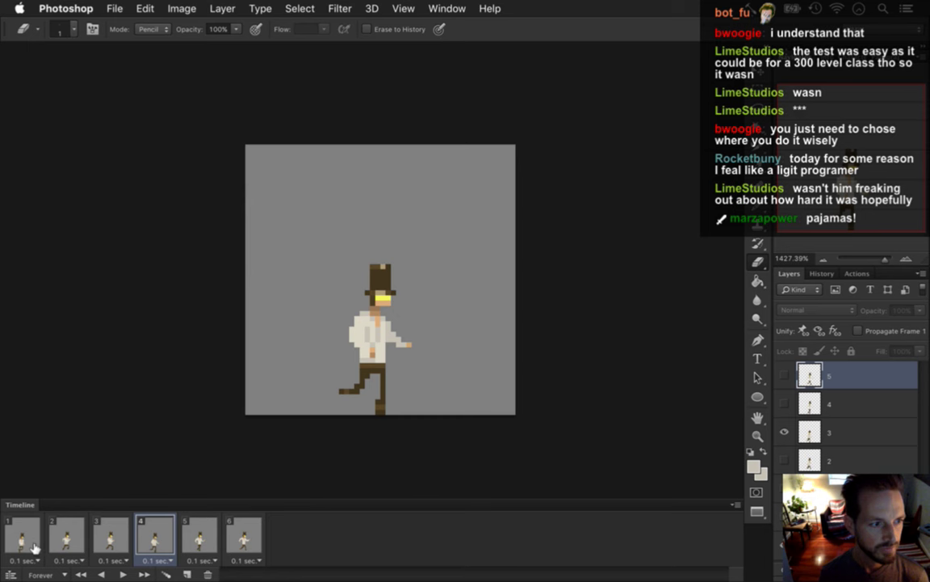
# Render all six frames without the grey background as the PNG image sequence RoqRunningShirtE.png at 52 x 52 and 10 fps.
pyautogui.click(30, 552)
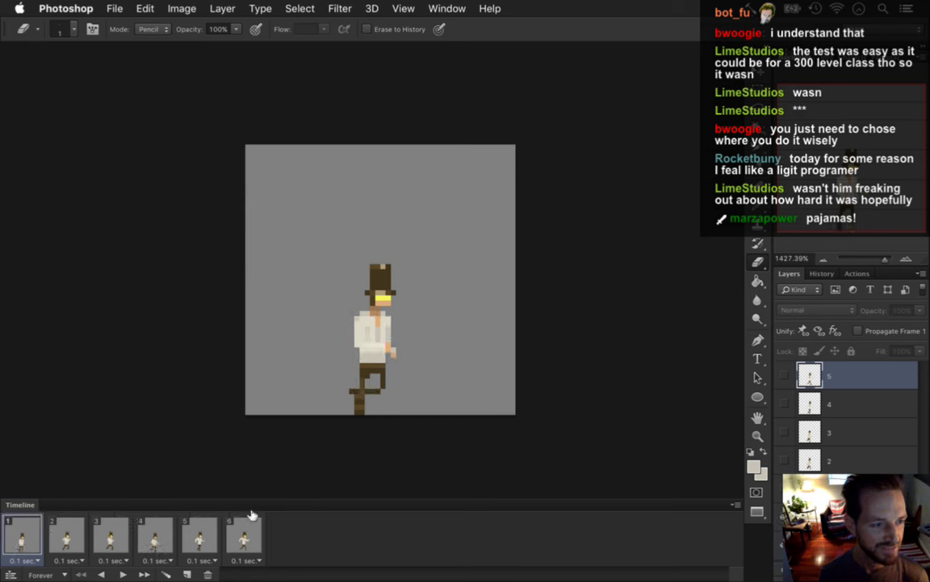
pyautogui.keyDown('shift'); pyautogui.click(230, 527); pyautogui.keyUp('shift')
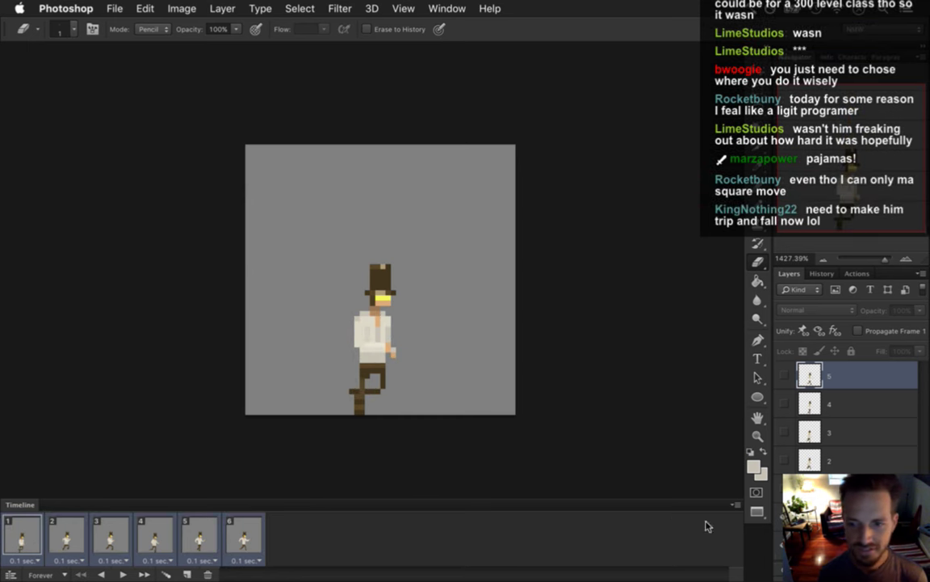
pyautogui.click(110, 7)
pyautogui.moveTo(222, 287)
pyautogui.click(353, 316)
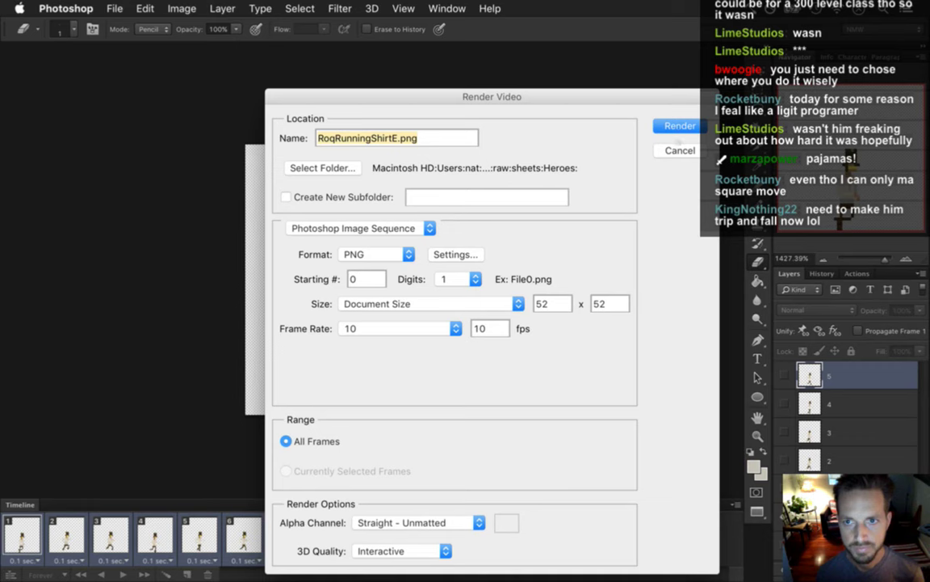
pyautogui.click(680, 126)
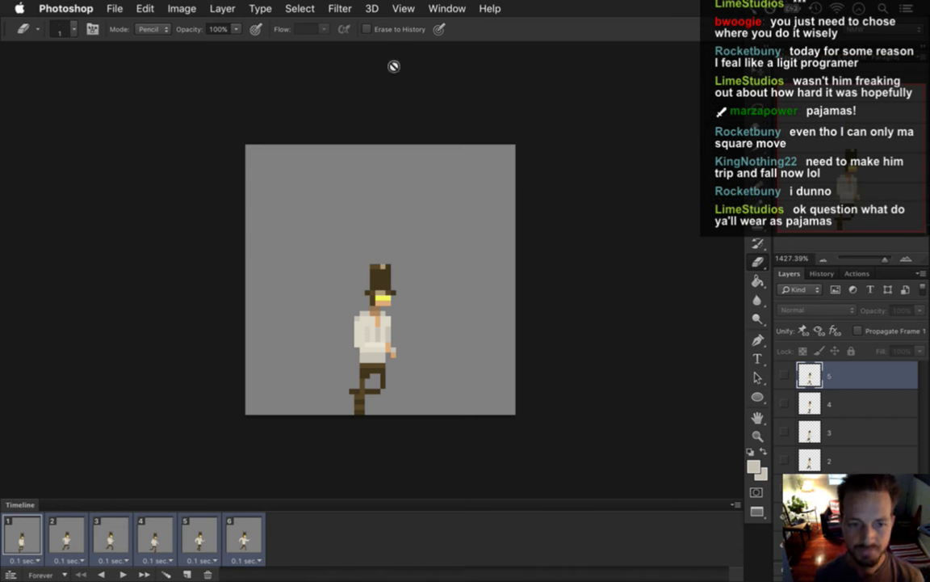
pyautogui.press('i')
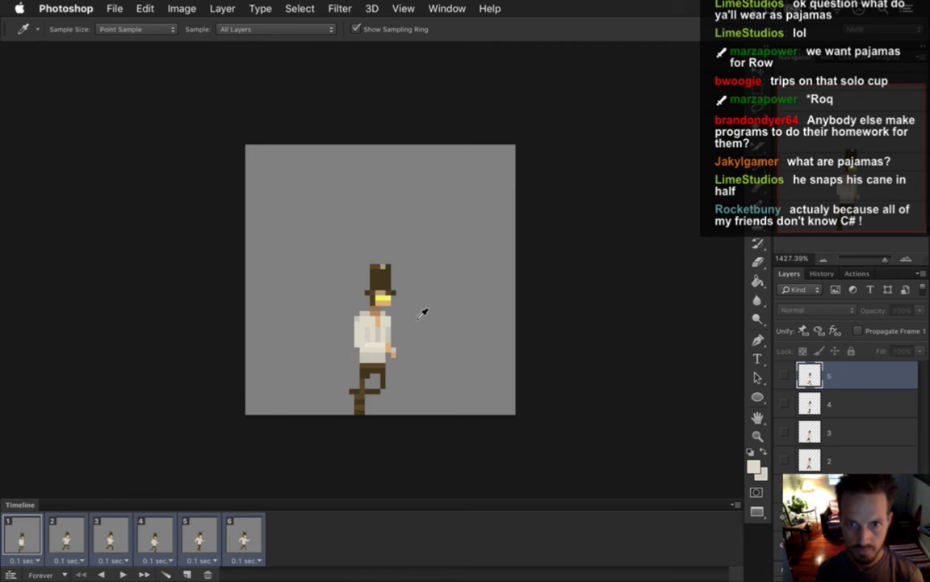
pyautogui.click(446, 9)
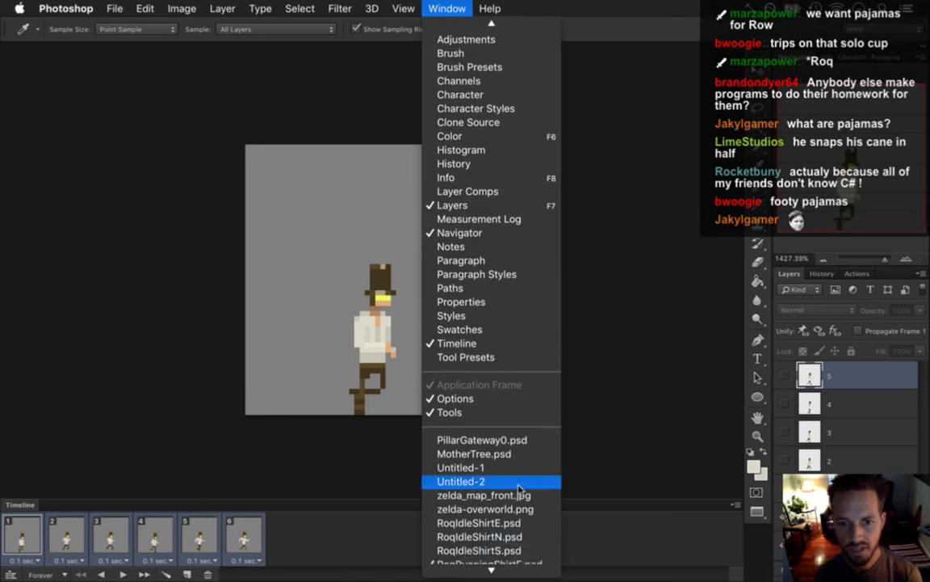
pyautogui.moveTo(494, 8)
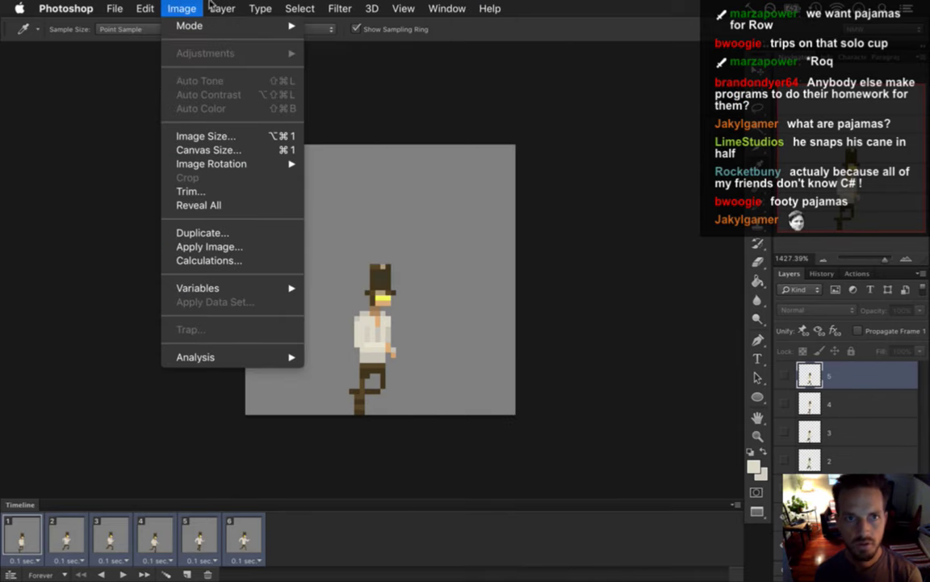
pyautogui.moveTo(403, 8)
pyautogui.click(656, 132)
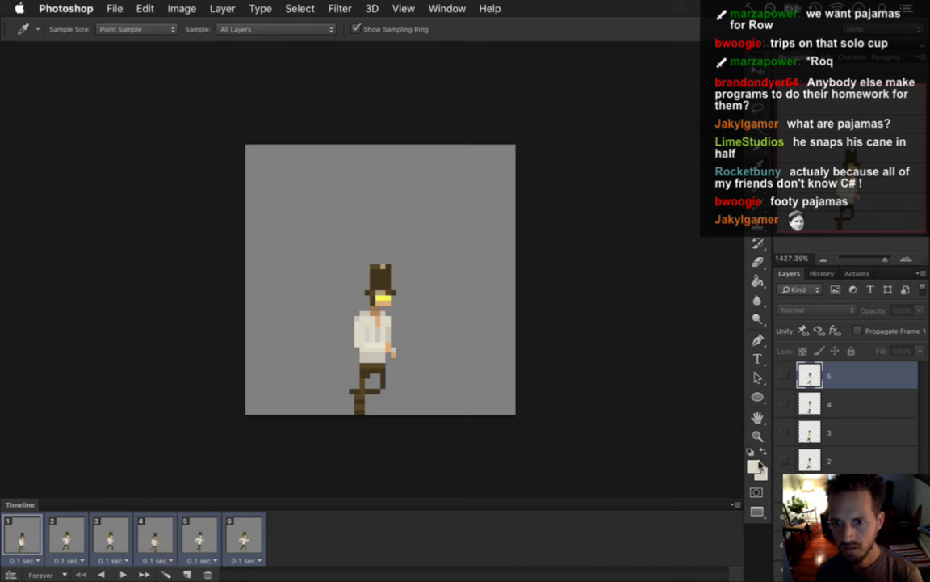
# Open the keyboard shortcut settings and list the shortcuts for Tools.
pyautogui.click(447, 8)
pyautogui.moveTo(473, 39)
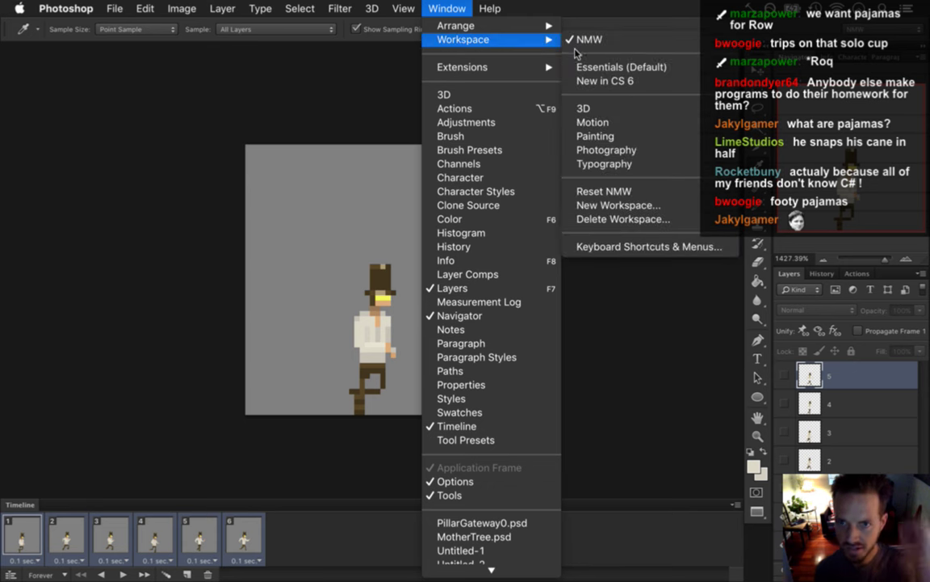
pyautogui.click(622, 247)
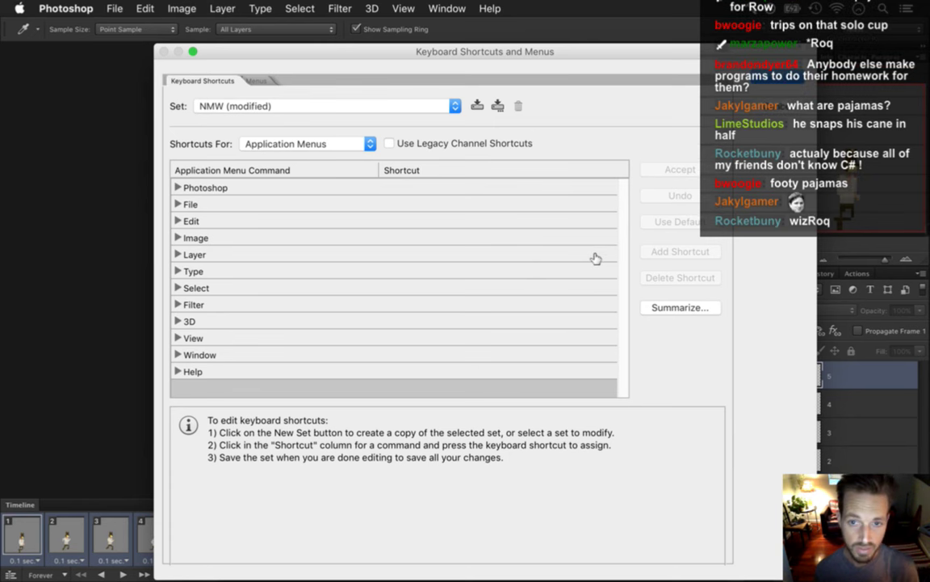
pyautogui.click(298, 143)
pyautogui.click(293, 169)
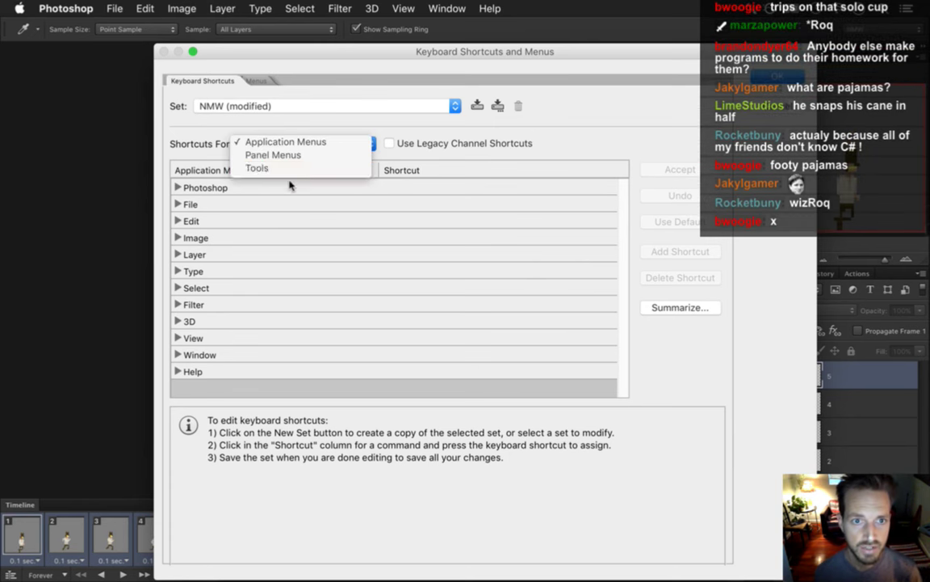
# Look through the tool shortcuts for the brush size and foreground/background color commands.
pyautogui.moveTo(623, 199); pyautogui.dragTo(609, 382)
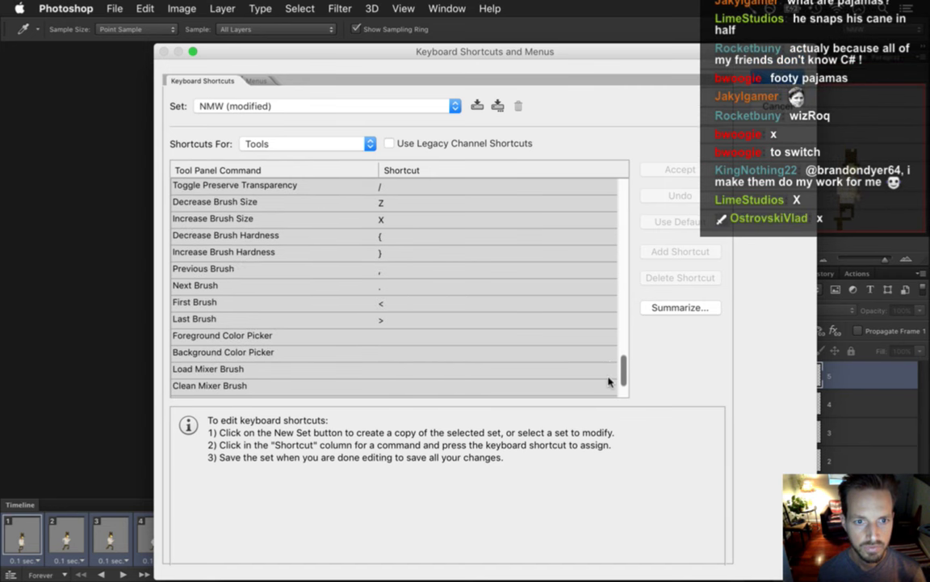
pyautogui.scroll(-1, 609, 382)
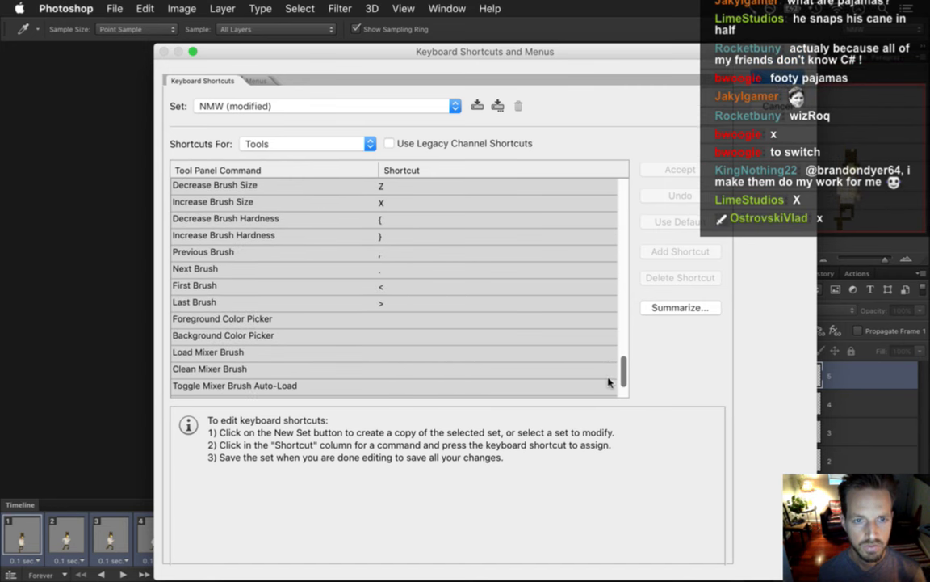
pyautogui.scroll(3, 609, 380)
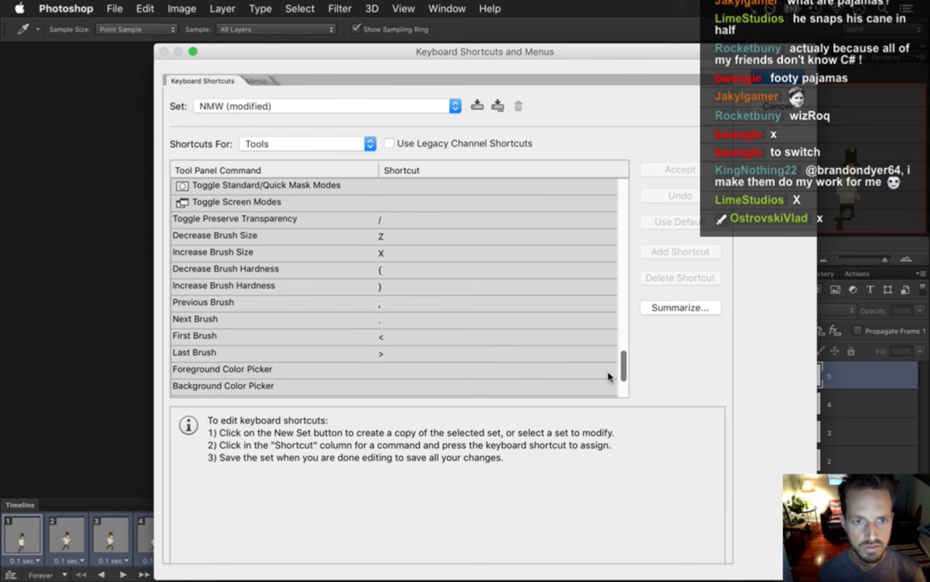
pyautogui.scroll(-3, 609, 378)
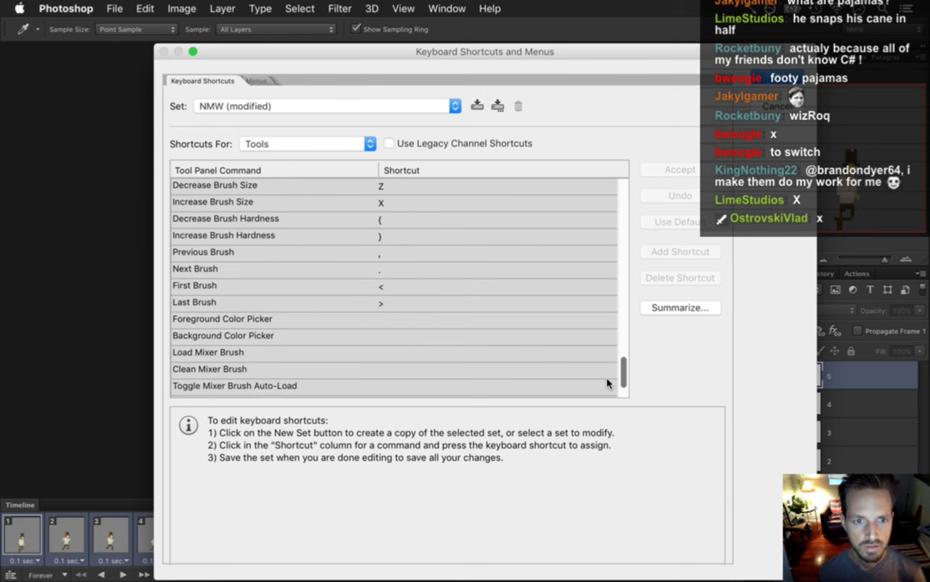
pyautogui.scroll(-1, 607, 382)
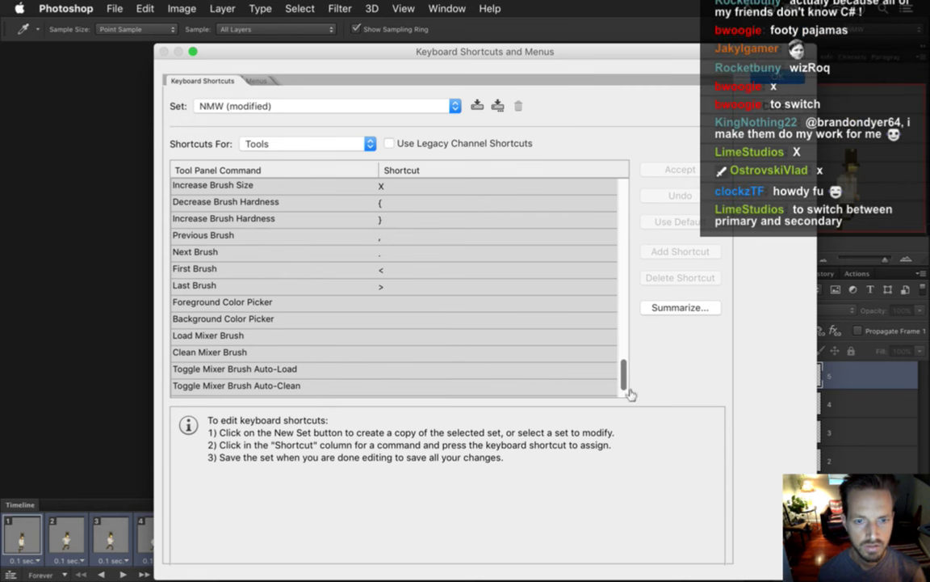
pyautogui.scroll(-2, 624, 394)
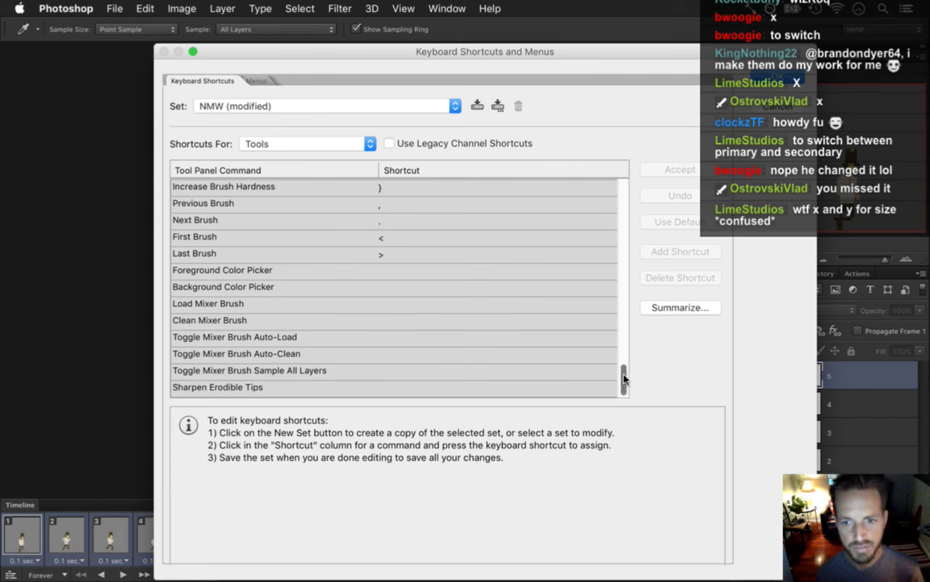
pyautogui.moveTo(624, 380); pyautogui.dragTo(624, 361)
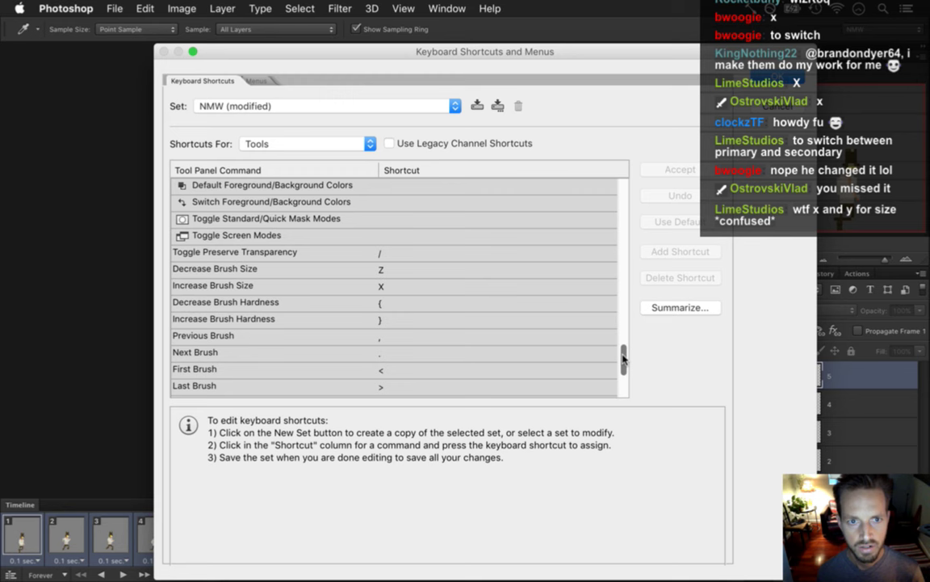
pyautogui.moveTo(623, 359)
pyautogui.mouseDown()
pyautogui.moveTo(622, 174)
pyautogui.moveTo(622, 349)
pyautogui.mouseUp()
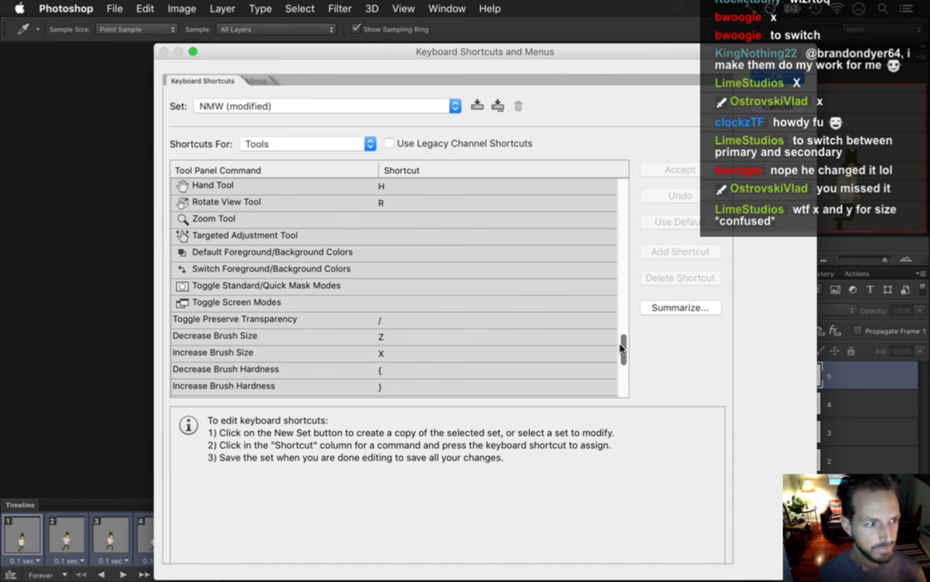
pyautogui.moveTo(622, 349); pyautogui.dragTo(622, 346)
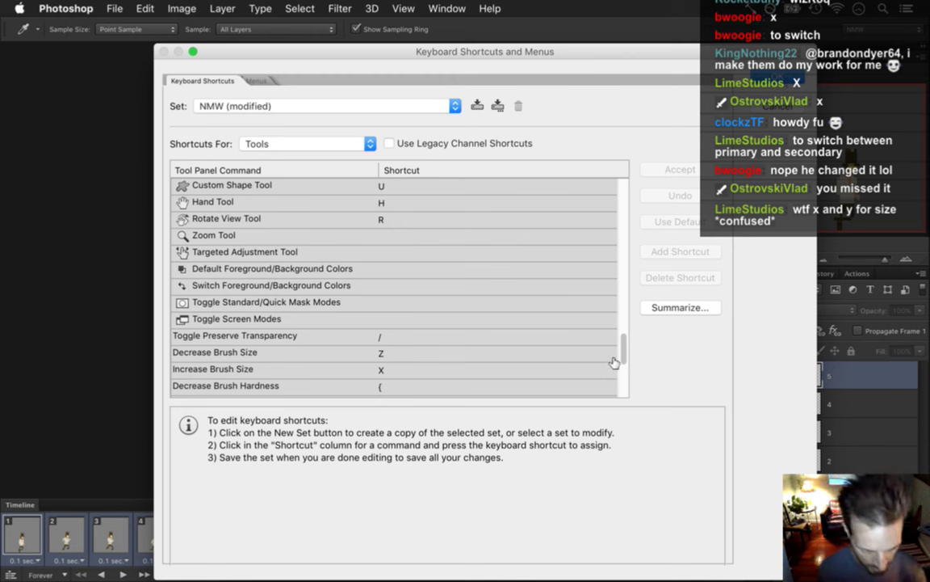
pyautogui.moveTo(621, 353)
pyautogui.mouseDown()
pyautogui.moveTo(621, 364)
pyautogui.moveTo(603, 347)
pyautogui.mouseUp()
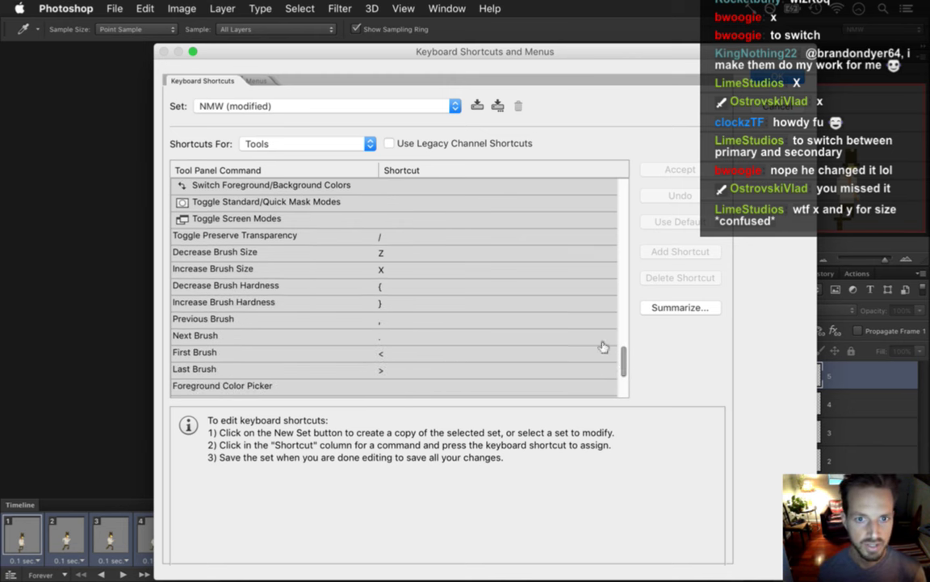
# Assign the shortcut V to Switch Foreground/Background Colors and accept the shortcut changes.
pyautogui.click(381, 254)
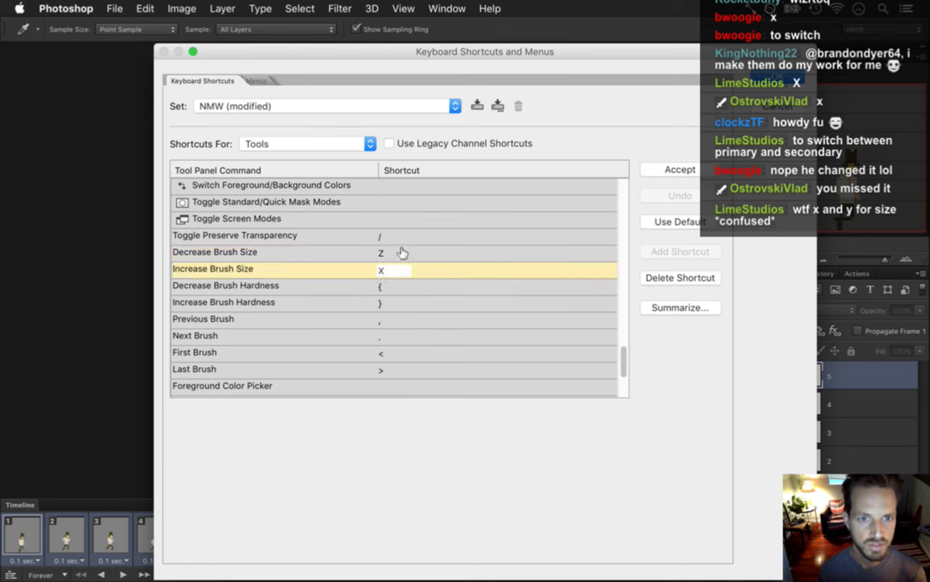
pyautogui.click(399, 237)
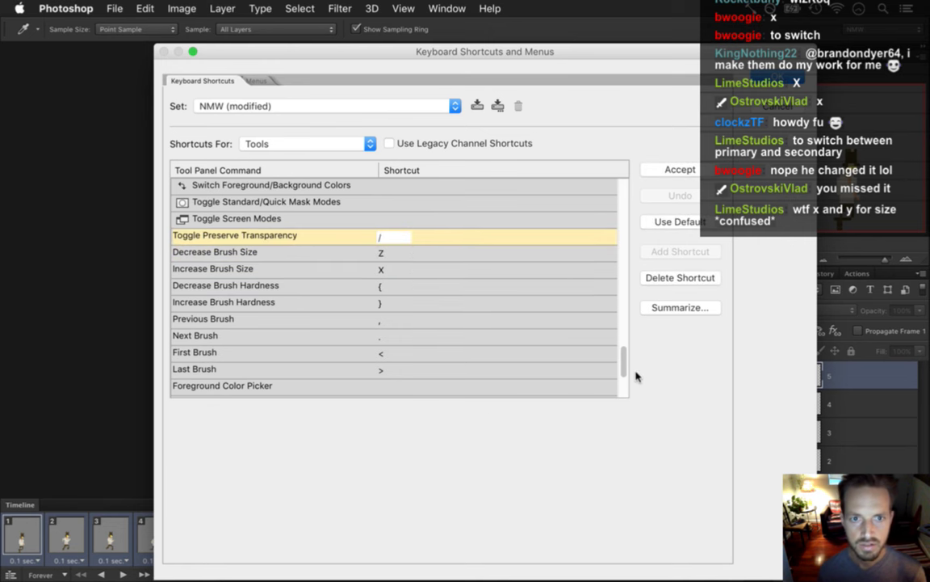
pyautogui.click(363, 186)
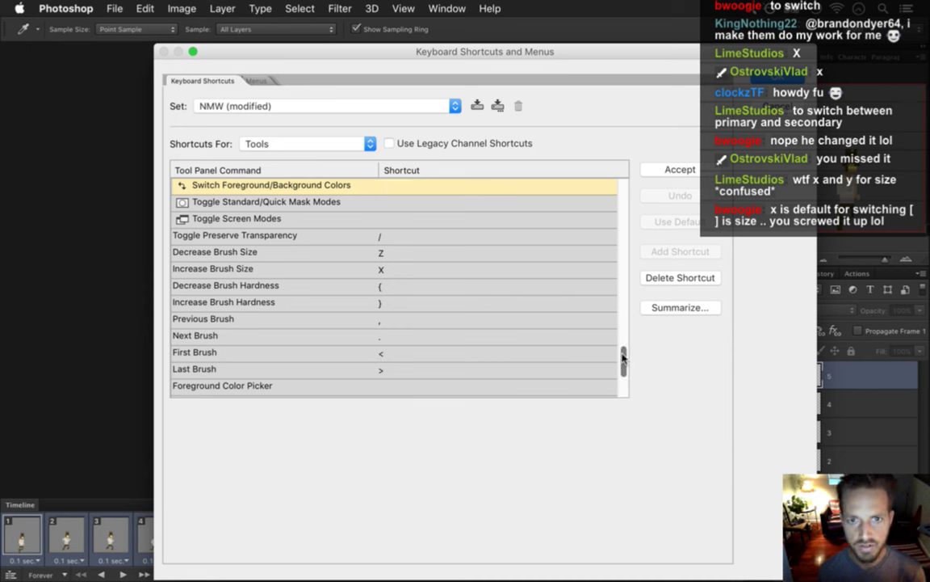
pyautogui.scroll(3, 563, 323)
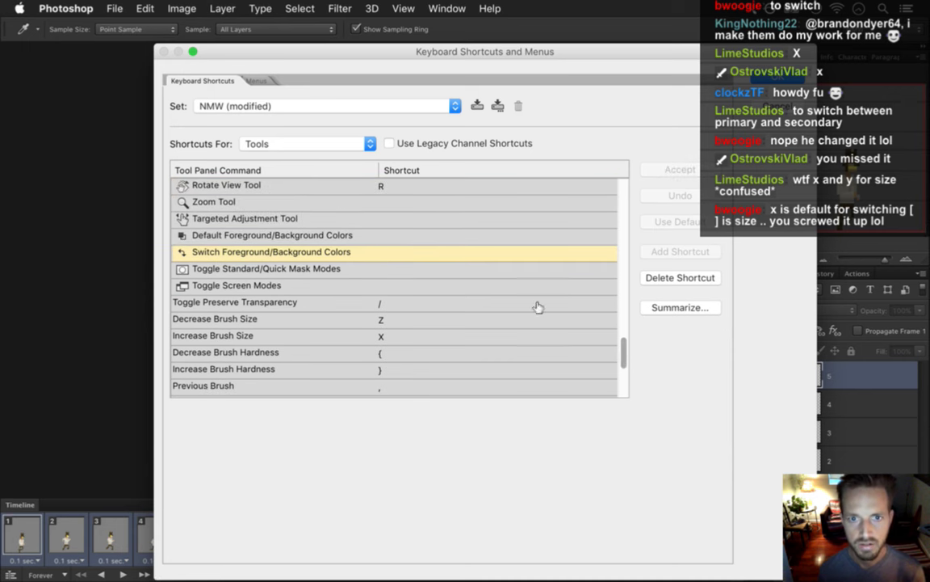
pyautogui.click(390, 251)
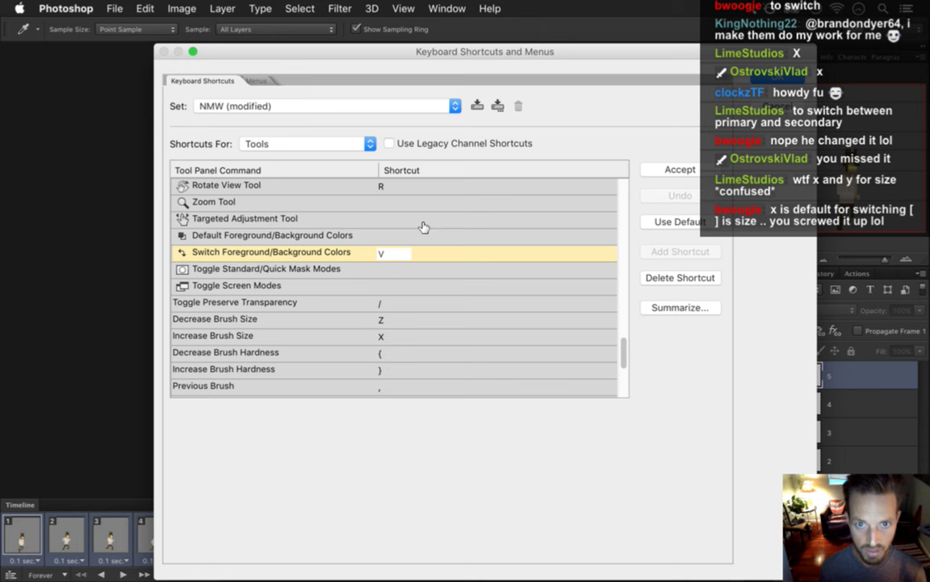
pyautogui.press('Return')
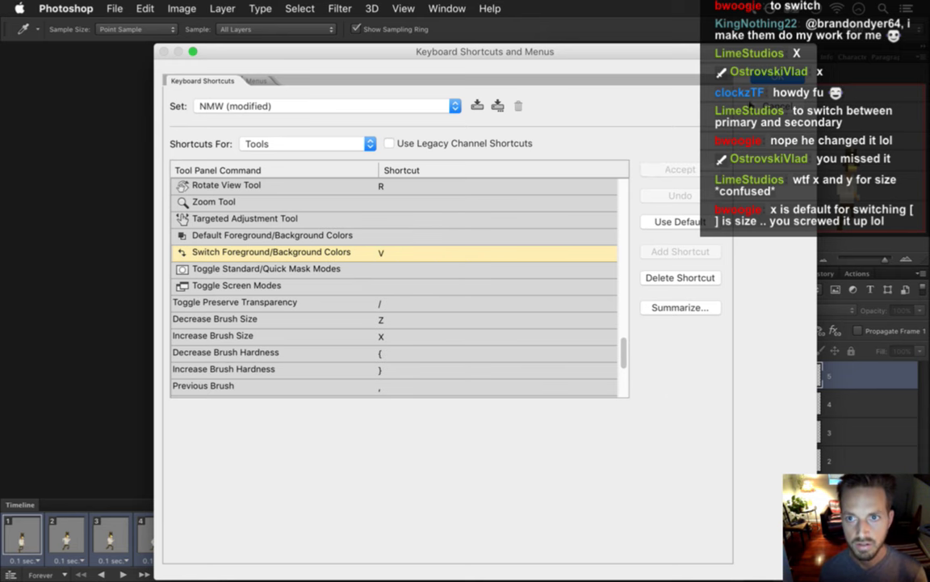
pyautogui.press('Return')
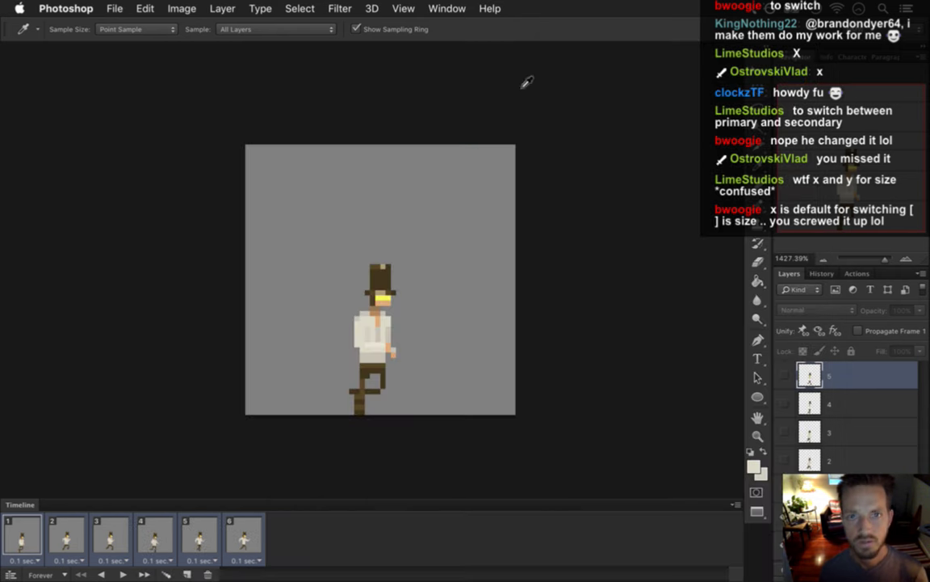
# Save the workspace as NMW with keyboard shortcuts and menus captured, replacing the existing workspace of that name.
pyautogui.click(446, 8)
pyautogui.moveTo(499, 41)
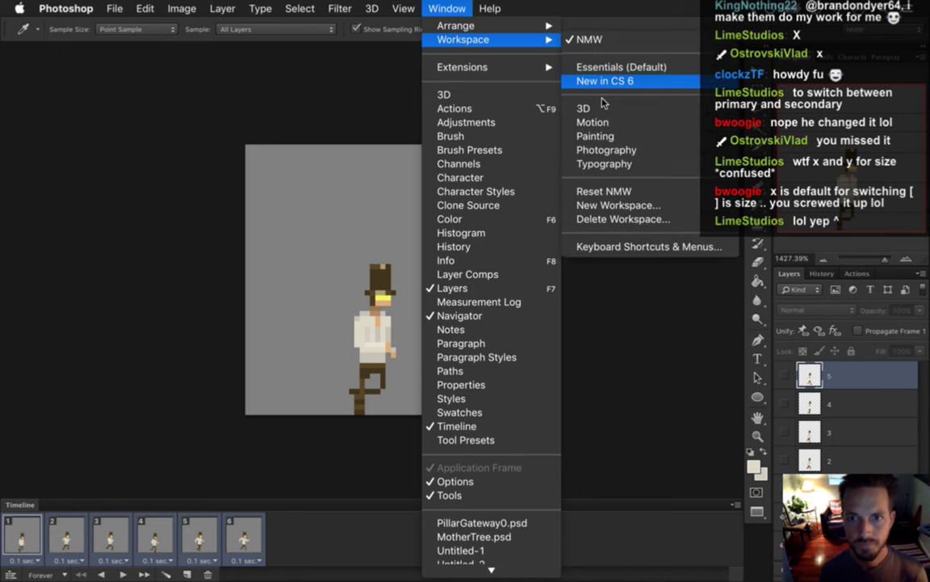
pyautogui.click(616, 208)
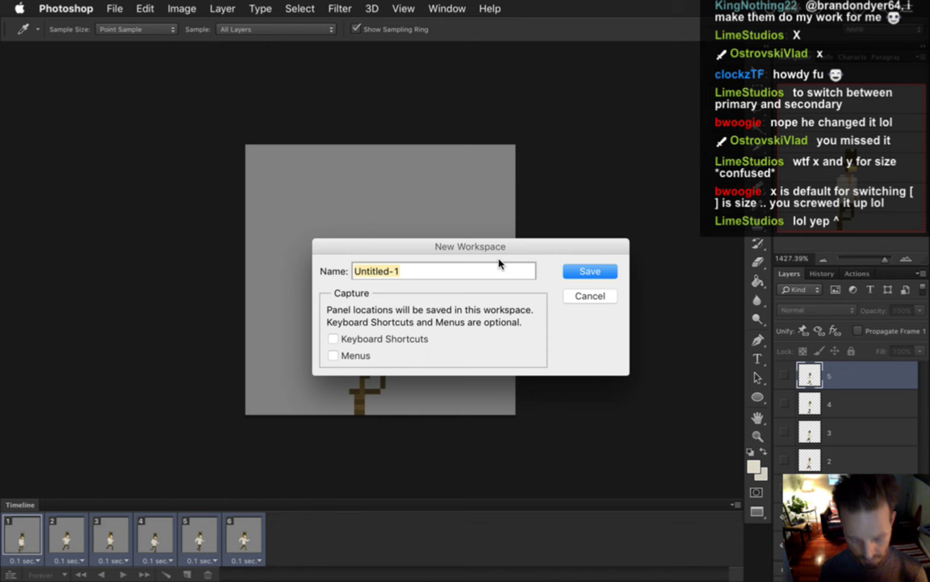
pyautogui.write('NMW')
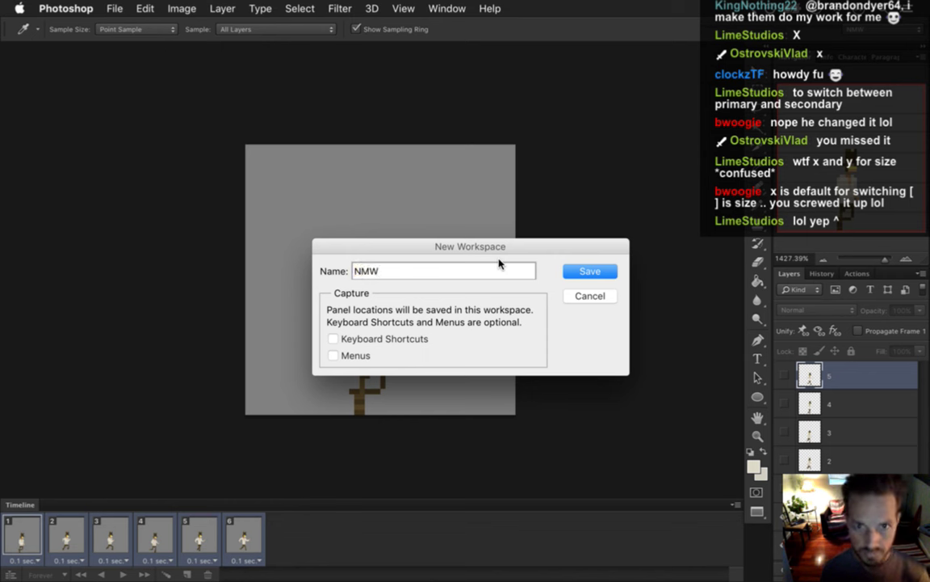
pyautogui.click(334, 338)
pyautogui.click(335, 355)
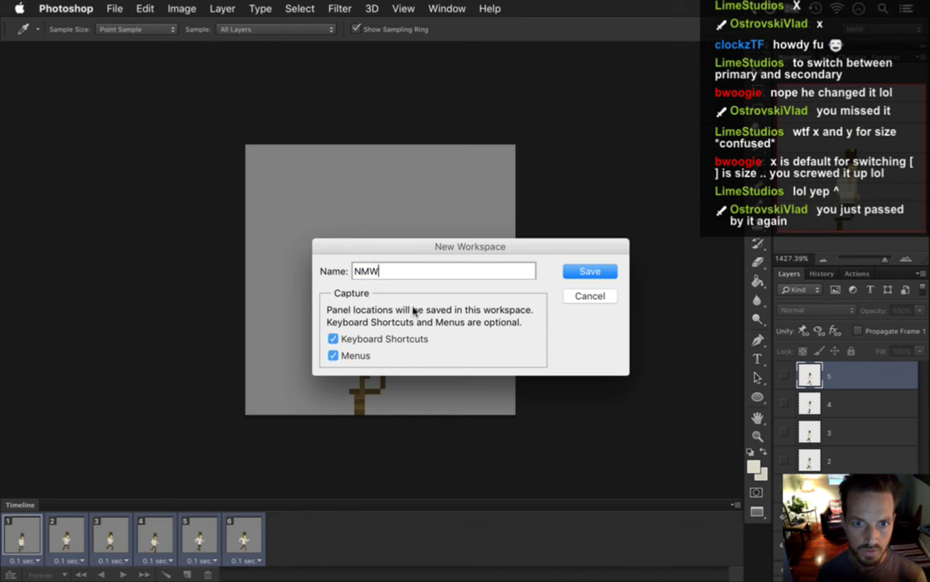
pyautogui.press('Return')
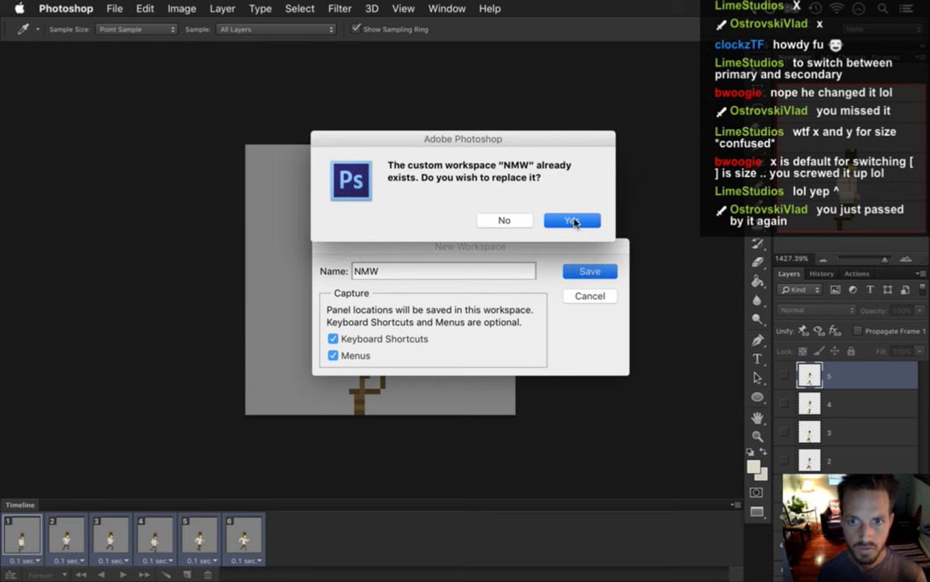
pyautogui.click(572, 222)
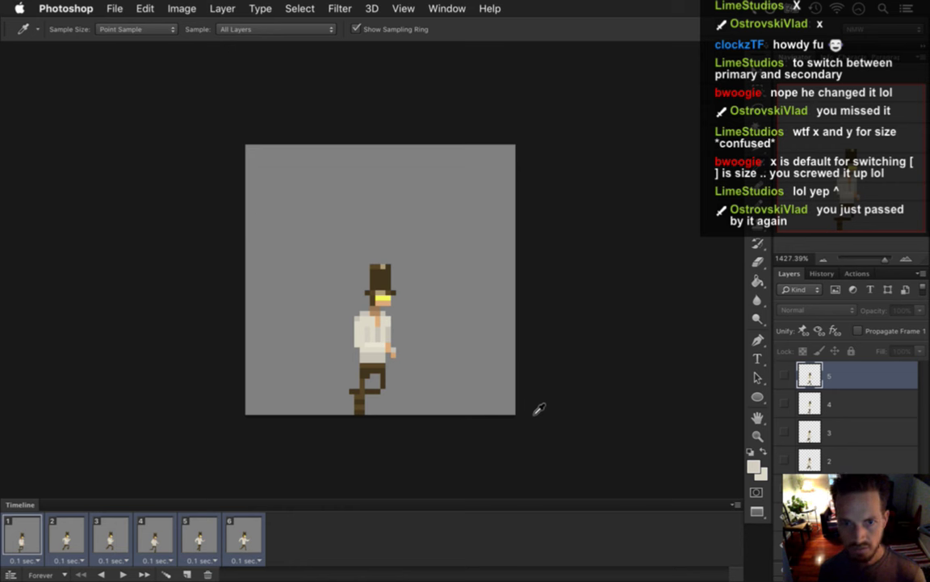
# Switch to the open document RoqRunningShirtN.psd.
pyautogui.click(59, 539)
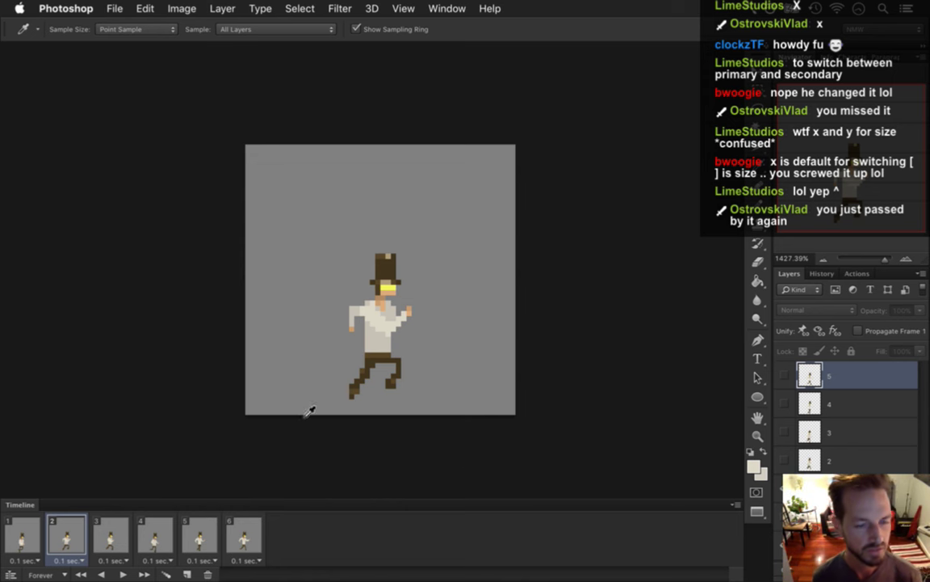
pyautogui.click(21, 534)
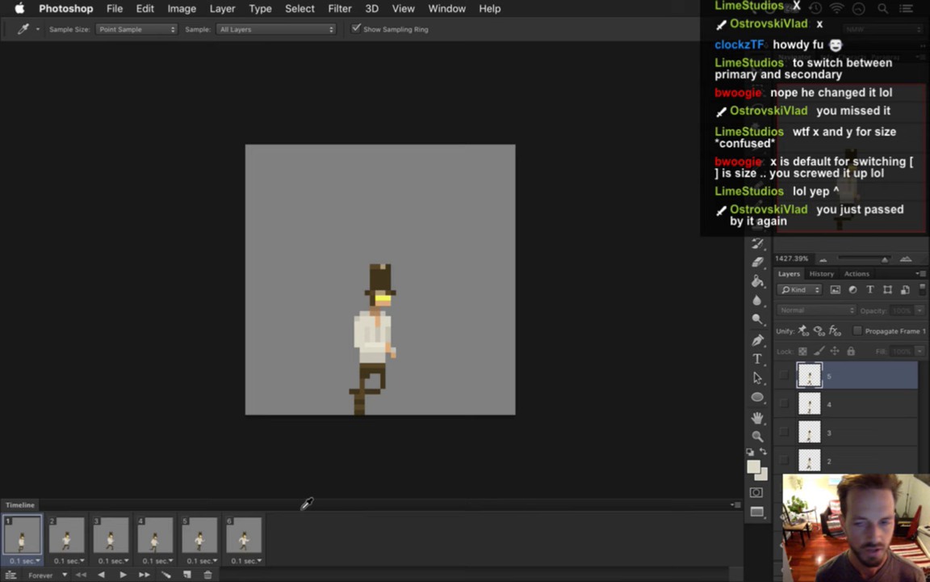
pyautogui.click(447, 8)
pyautogui.moveTo(456, 567)
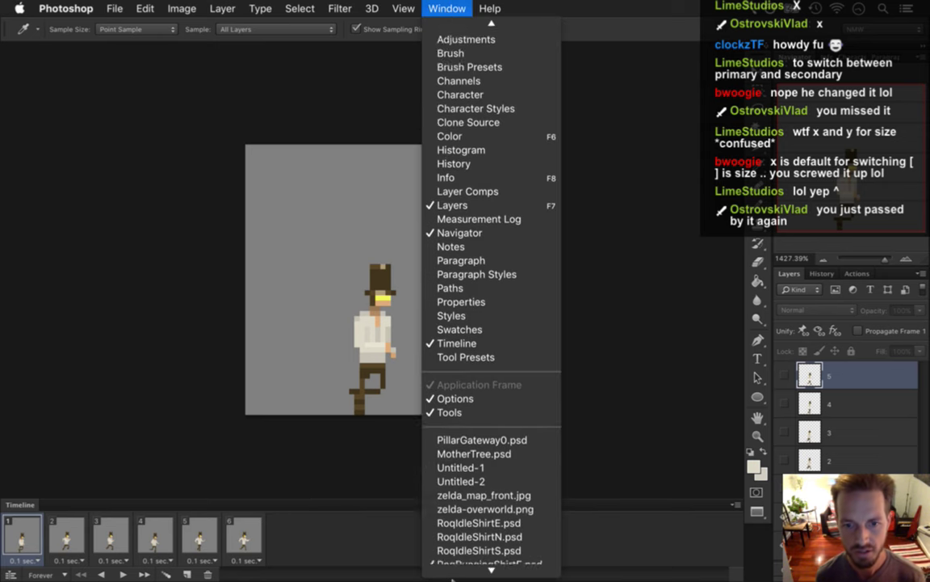
pyautogui.click(370, 473)
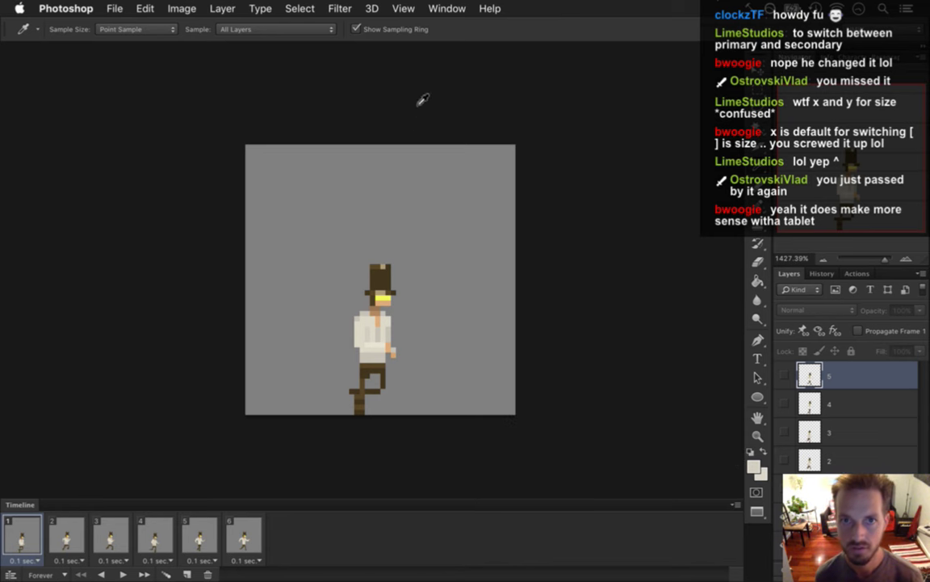
pyautogui.click(449, 8)
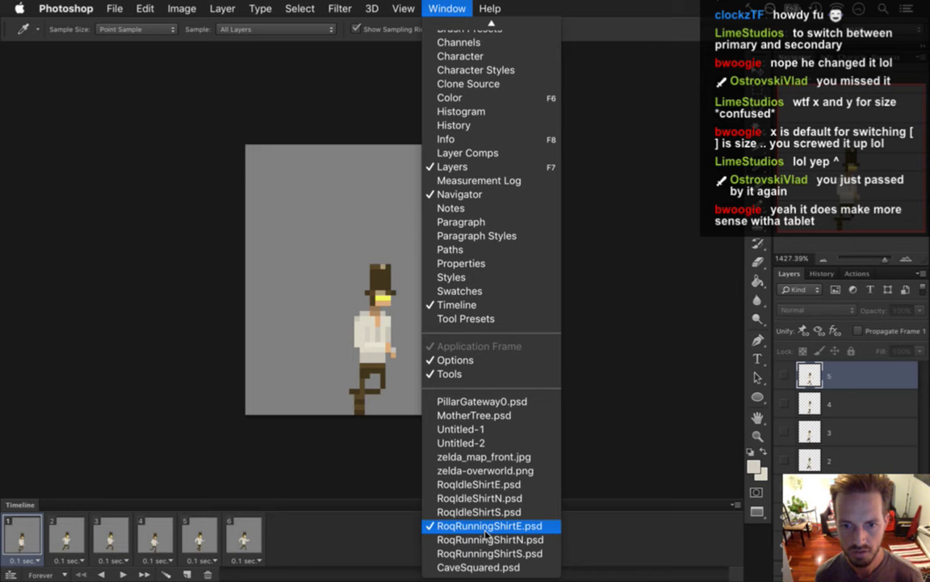
pyautogui.click(488, 540)
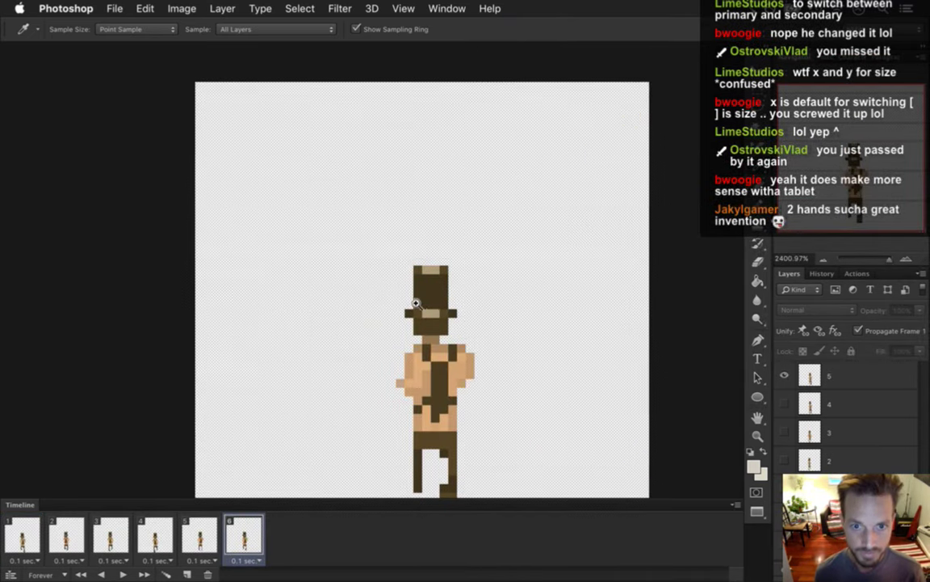
# Select all six frames of the back-view run animation and show the grey background layer in them.
pyautogui.scroll(-2, 422, 298)
pyautogui.moveTo(427, 346); pyautogui.dragTo(404, 310)
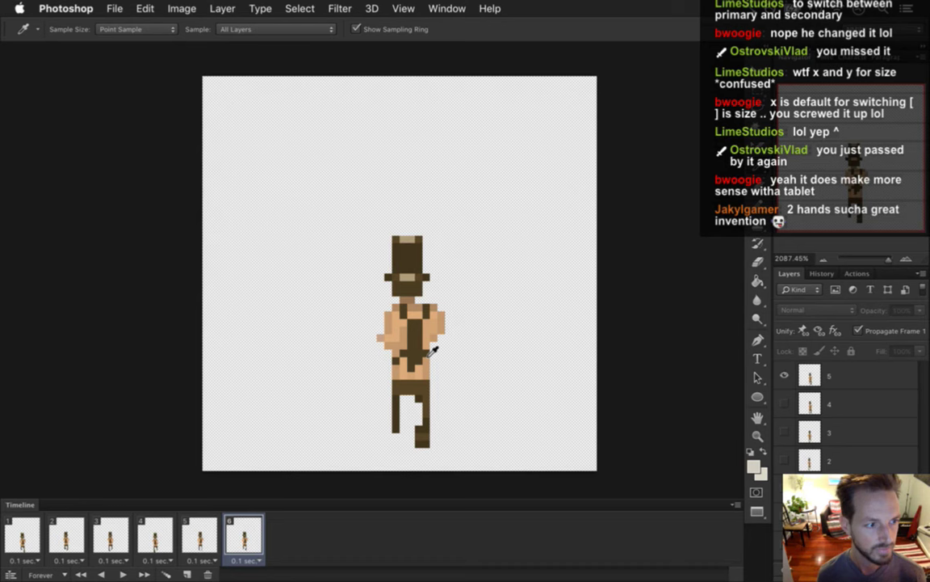
pyautogui.click(31, 558)
pyautogui.keyDown('shift'); pyautogui.click(244, 536); pyautogui.keyUp('shift')
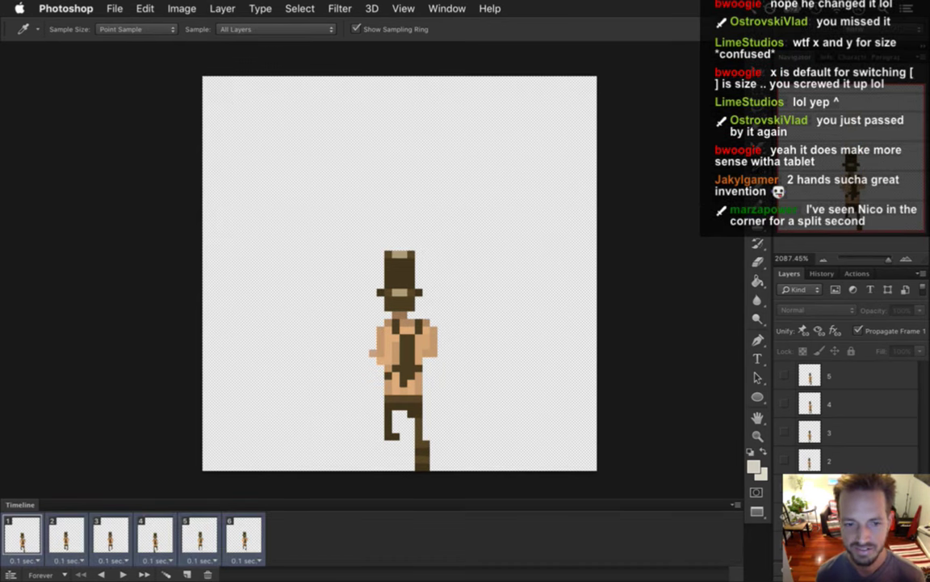
pyautogui.click(779, 539)
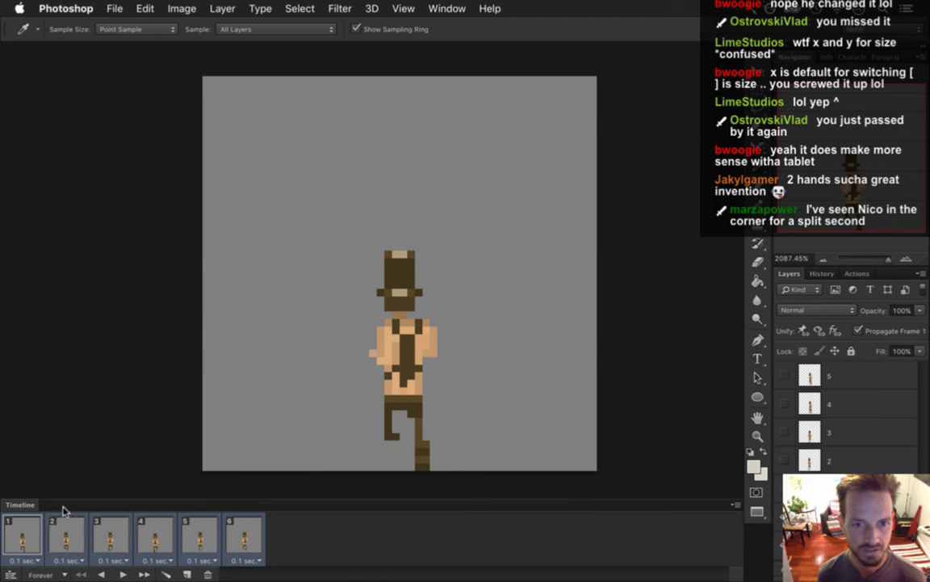
# Select frame 1, sample the cream shirt color from RoqIdleShirtE.psd and return to RoqRunningShirtN.psd.
pyautogui.click(35, 536)
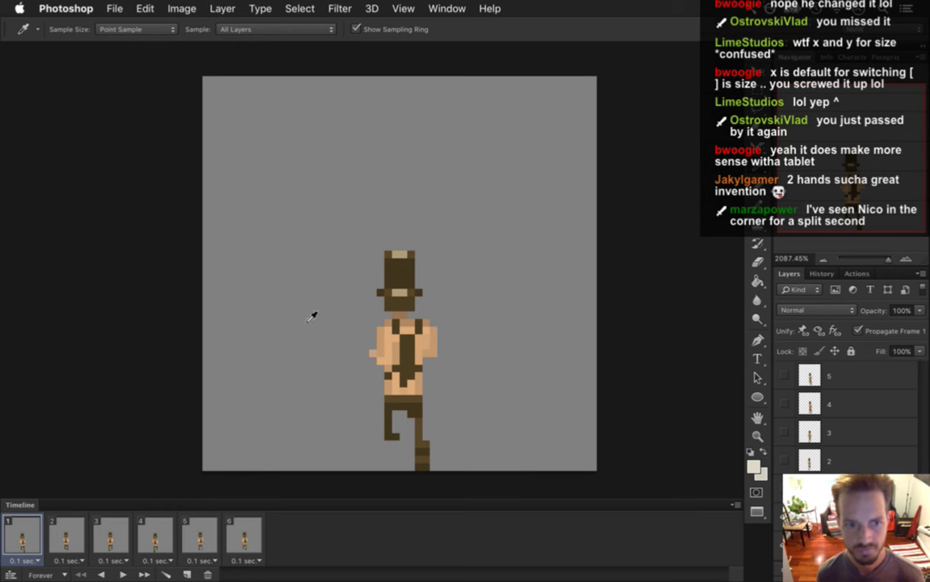
pyautogui.click(446, 8)
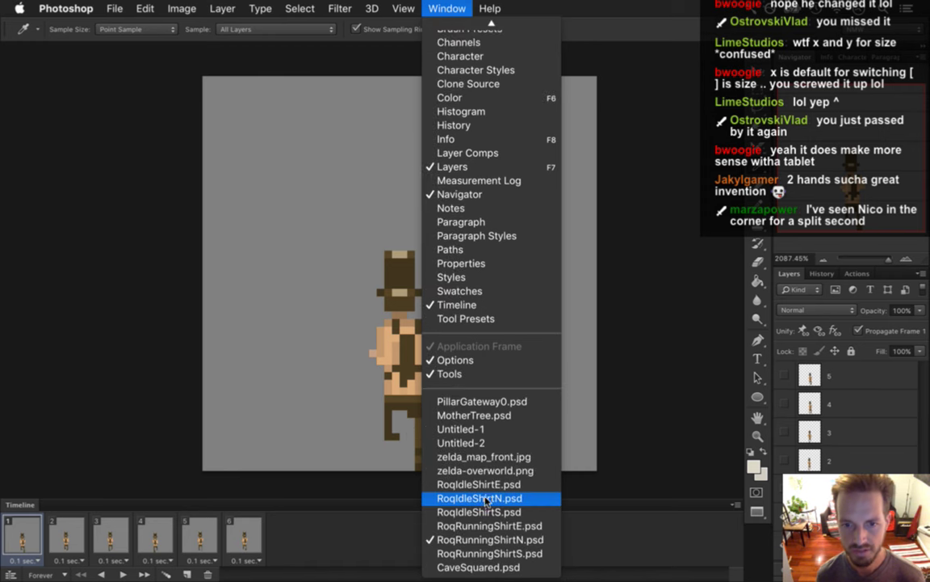
pyautogui.click(484, 498)
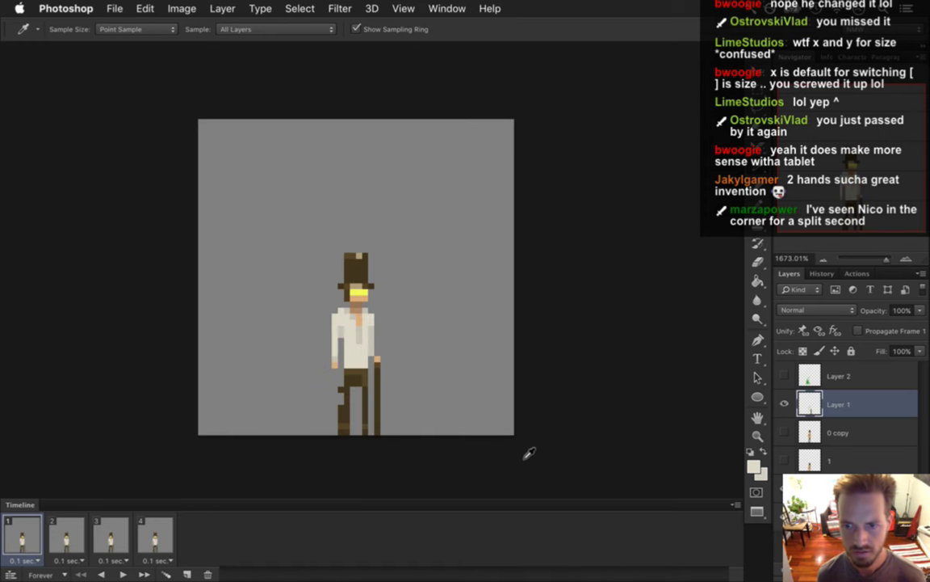
pyautogui.click(353, 344)
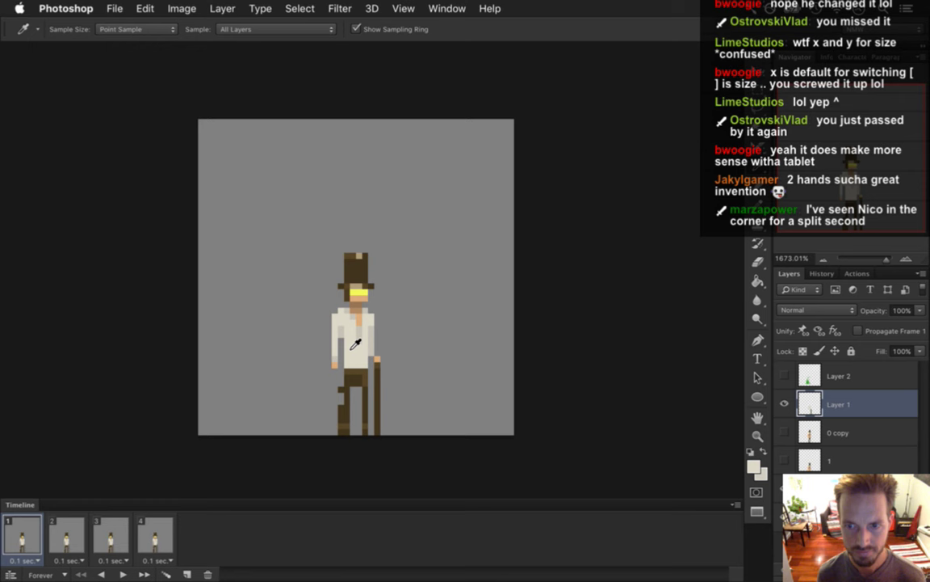
pyautogui.click(347, 350)
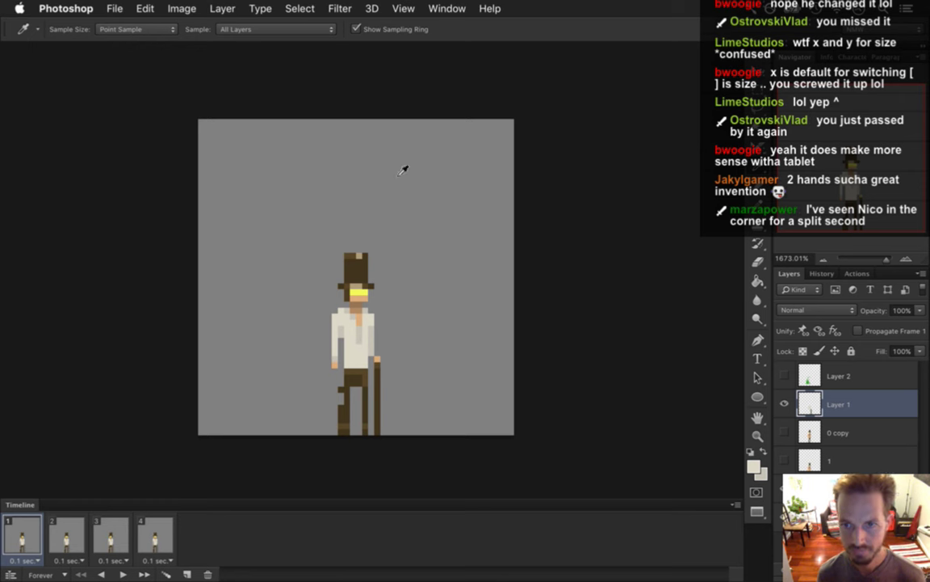
pyautogui.click(447, 8)
pyautogui.scroll(-5, 493, 444)
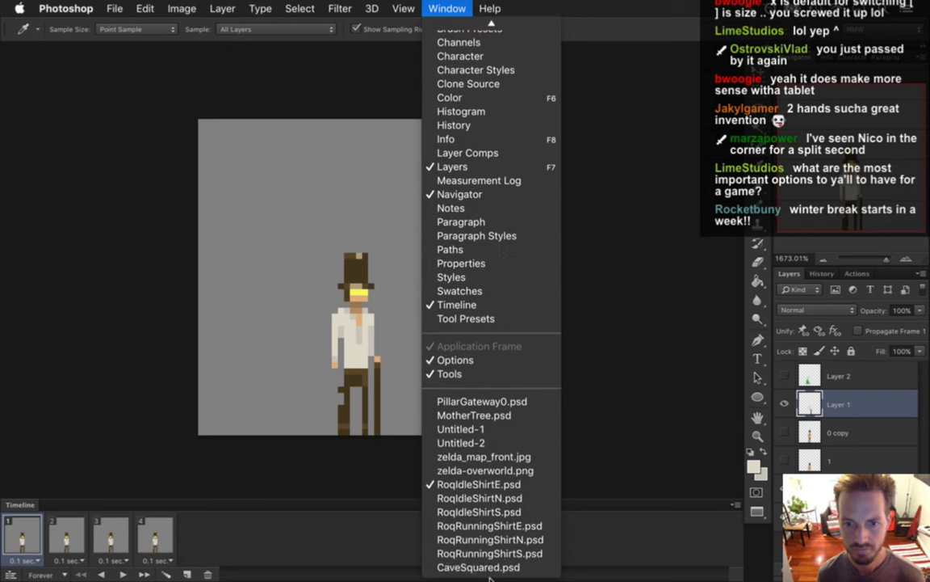
pyautogui.click(492, 539)
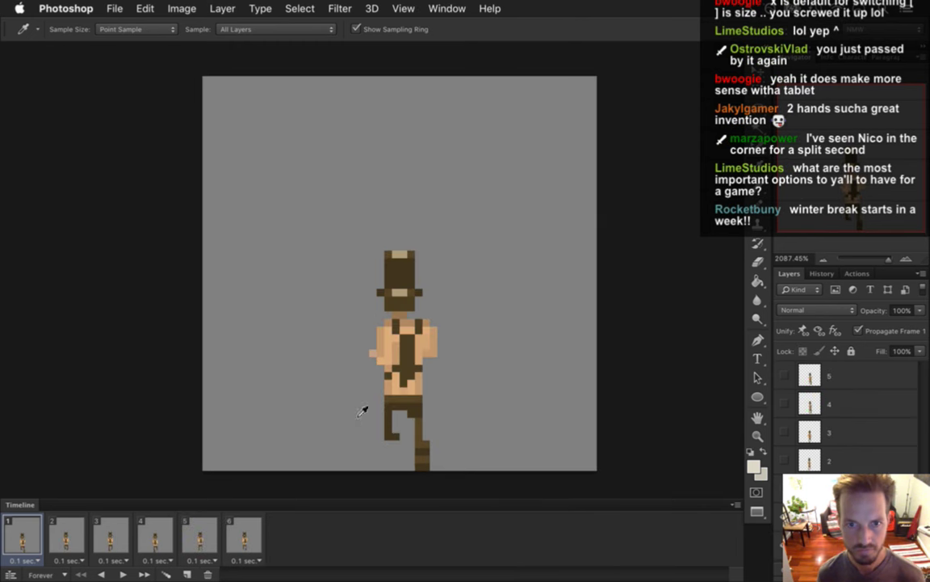
# Activate the Pencil tool and turn off Propagate Frame 1 for the layers.
pyautogui.press('b')
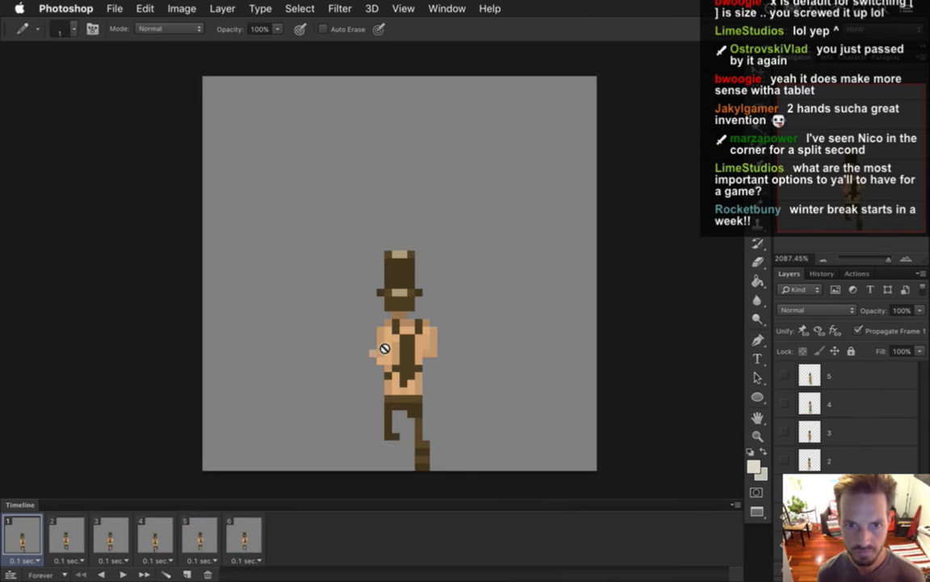
pyautogui.click(858, 331)
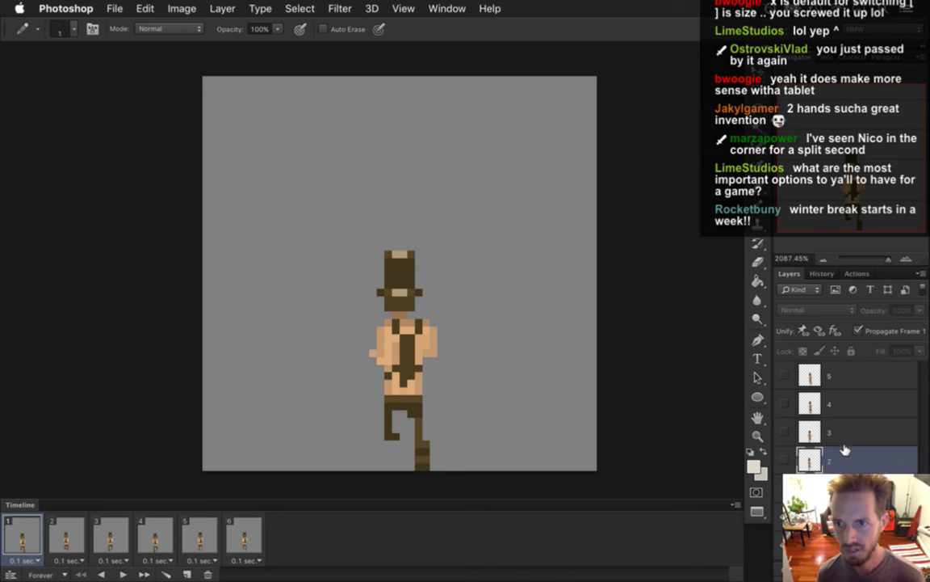
pyautogui.moveTo(851, 453); pyautogui.dragTo(852, 419)
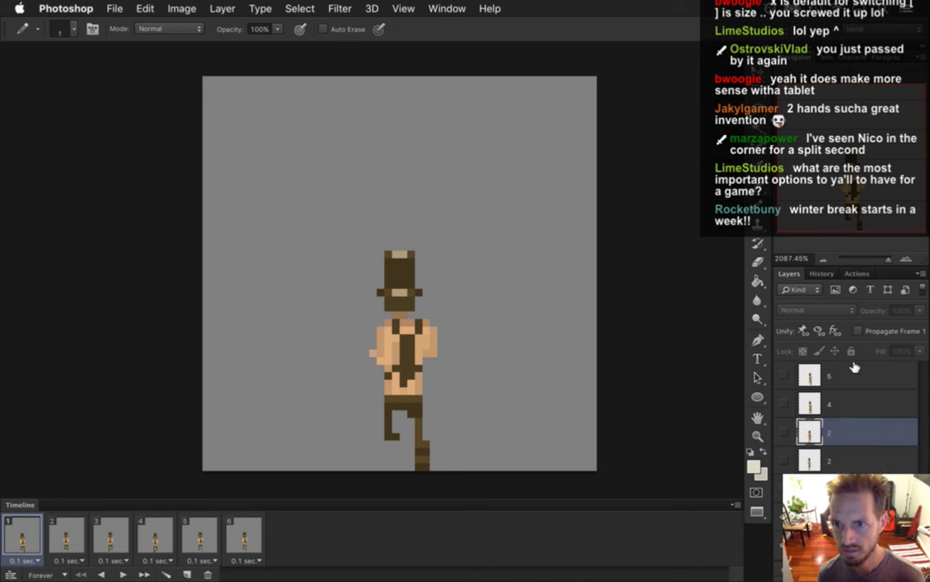
pyautogui.click(856, 365)
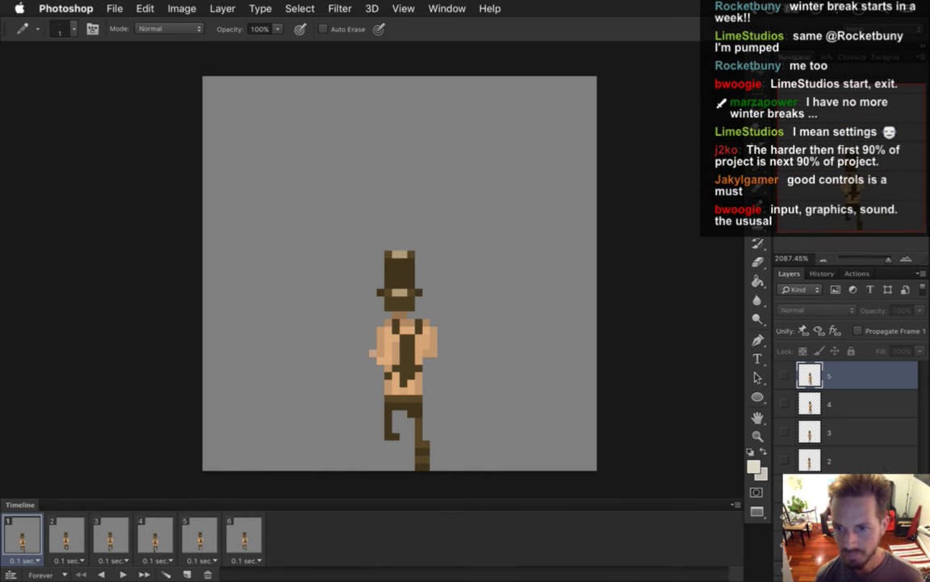
# Paint the character's bare back and arms in frame 1 as a cream shirt with darker shading on the shoulders and sleeves.
pyautogui.moveTo(388, 370); pyautogui.dragTo(417, 391)
pyautogui.moveTo(408, 320)
pyautogui.mouseDown()
pyautogui.moveTo(422, 334)
pyautogui.moveTo(392, 339)
pyautogui.moveTo(395, 351)
pyautogui.mouseUp()
pyautogui.hotkey('ctrl', 'z')
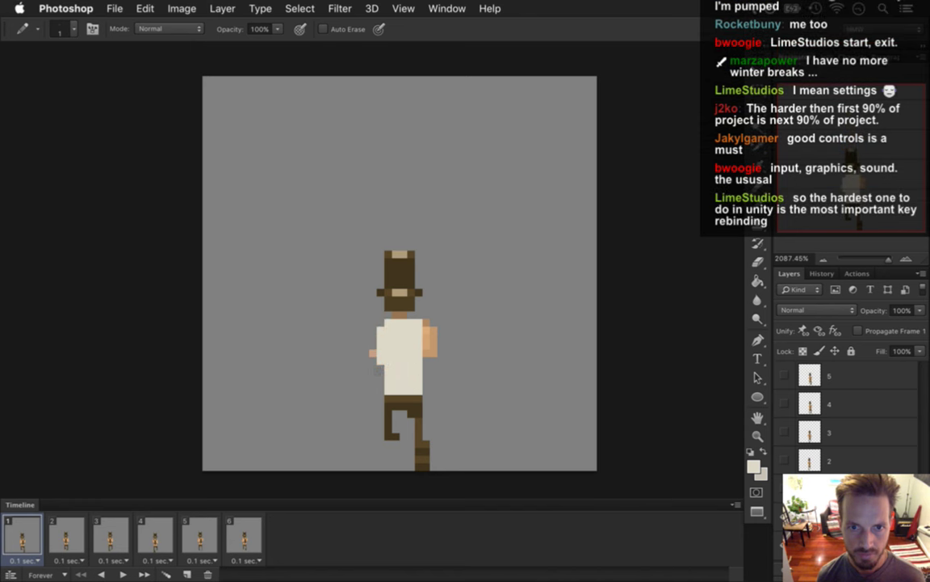
pyautogui.hotkey('ctrl', 'alt', 'z')
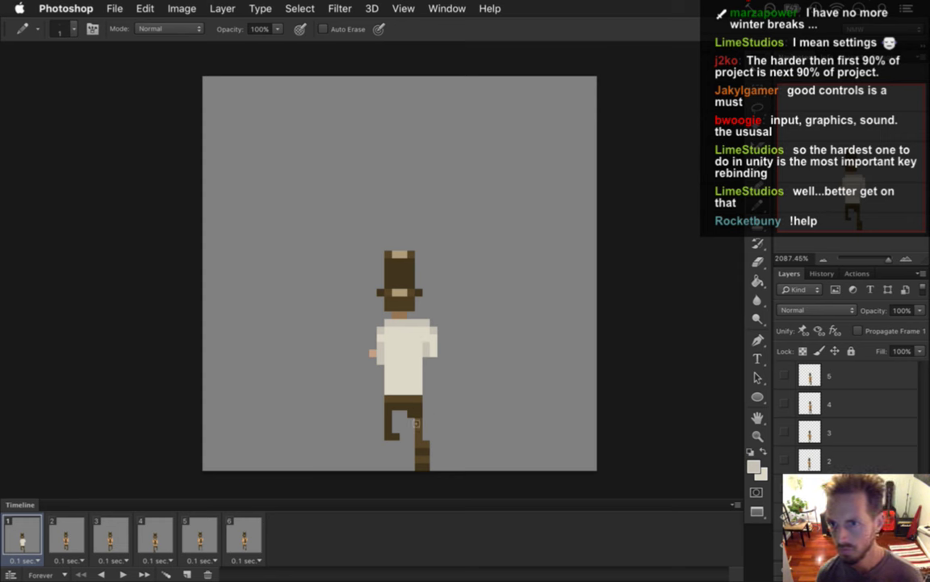
# Paint a cream shirt with shaded shoulders and sleeves over the character in frame 2 and save the document.
pyautogui.click(78, 540)
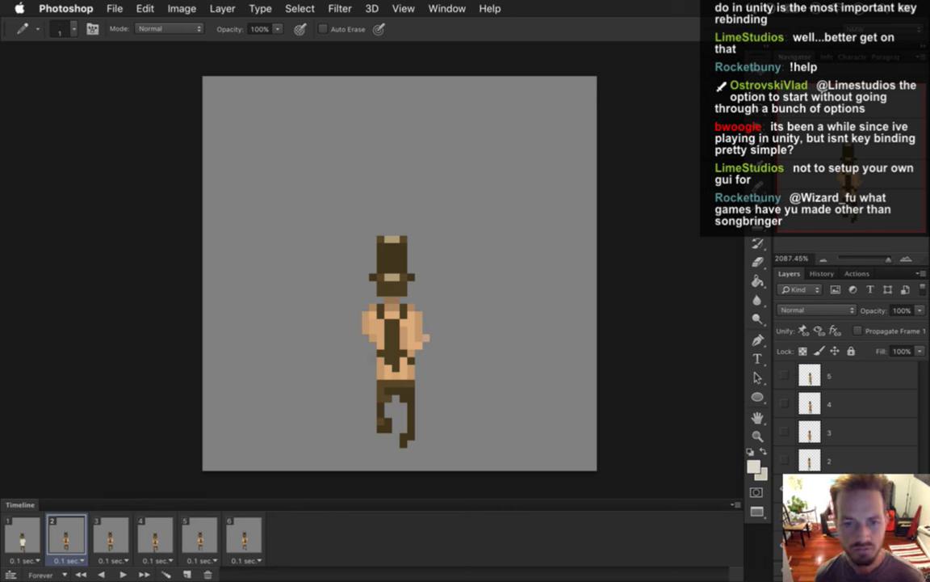
pyautogui.moveTo(379, 343)
pyautogui.mouseDown()
pyautogui.moveTo(386, 373)
pyautogui.moveTo(394, 352)
pyautogui.moveTo(402, 356)
pyautogui.mouseUp()
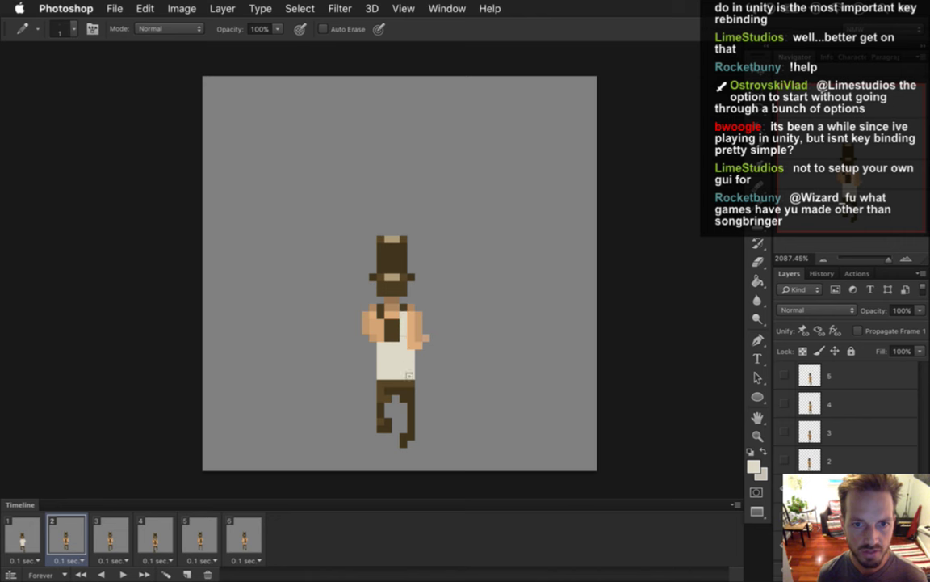
pyautogui.moveTo(402, 344)
pyautogui.mouseDown()
pyautogui.moveTo(393, 318)
pyautogui.moveTo(370, 334)
pyautogui.moveTo(365, 313)
pyautogui.moveTo(373, 326)
pyautogui.mouseUp()
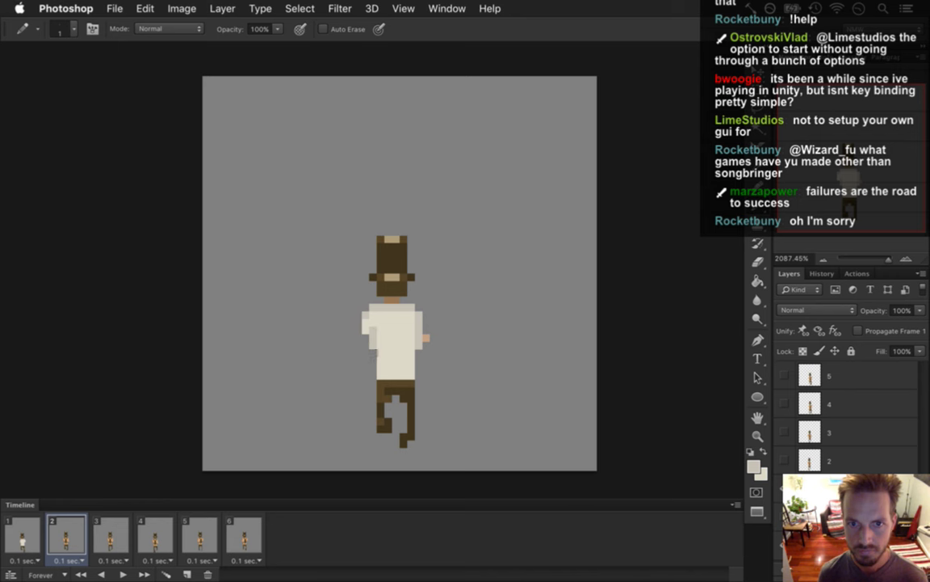
pyautogui.press('e')
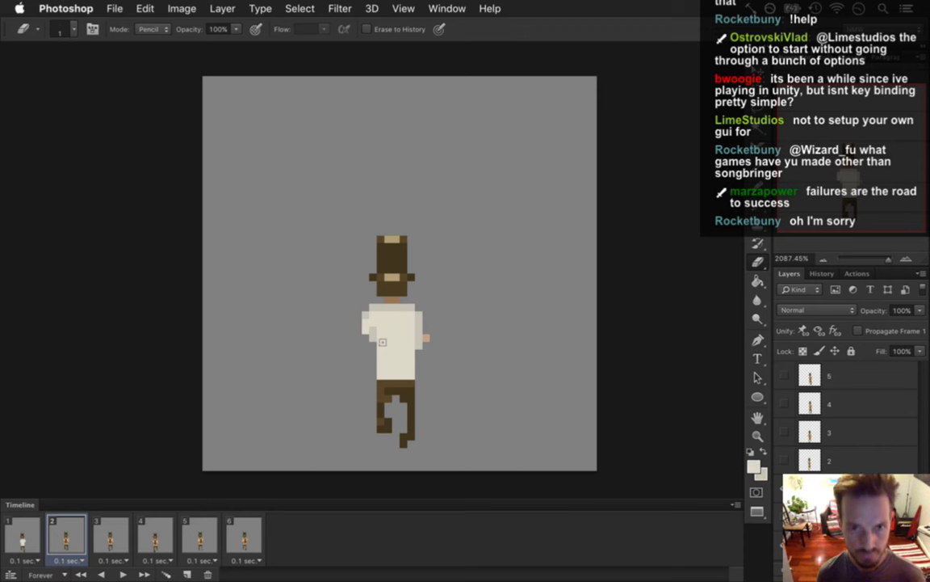
pyautogui.press('b')
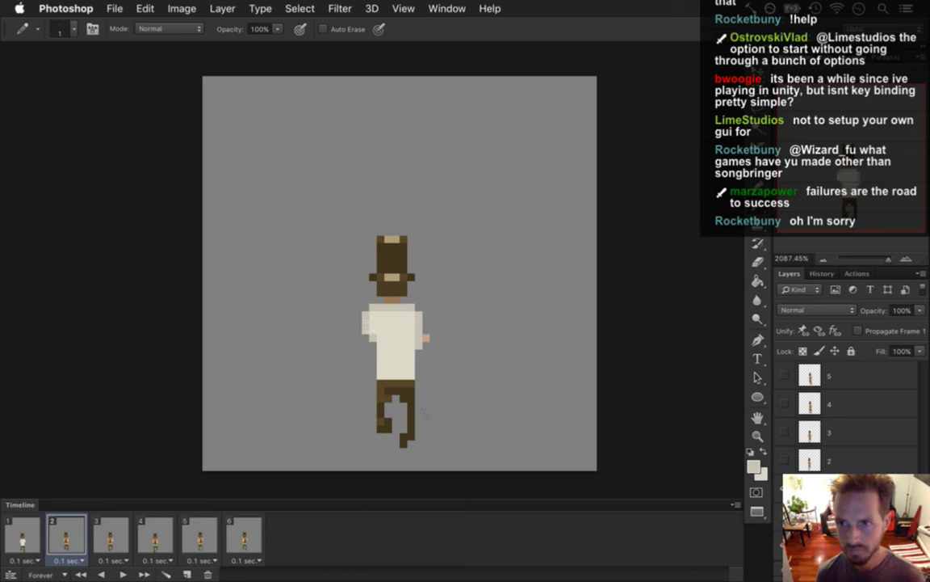
pyautogui.press('super+s')
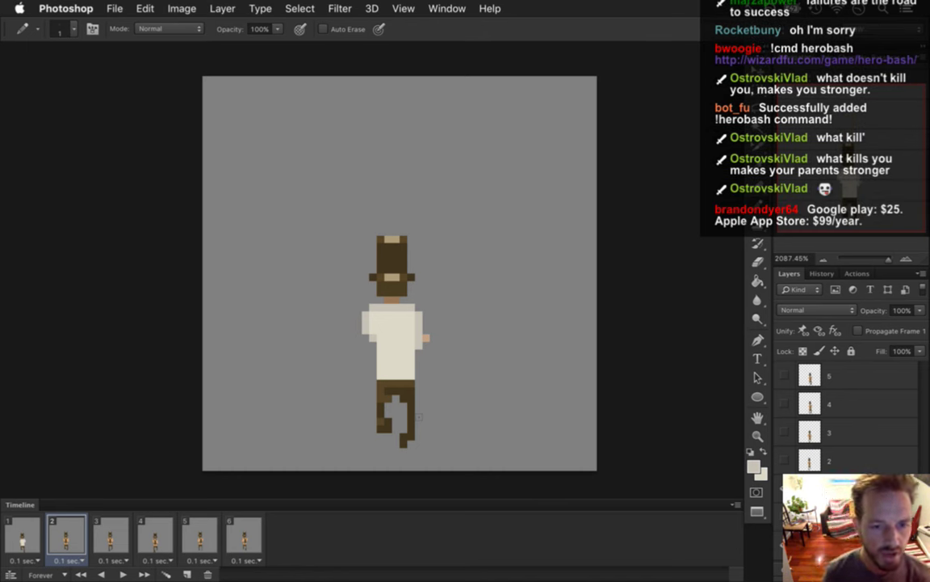
# Select layer 2 in frame 3 and paint the character's back and arms as a shaded cream shirt.
pyautogui.click(111, 540)
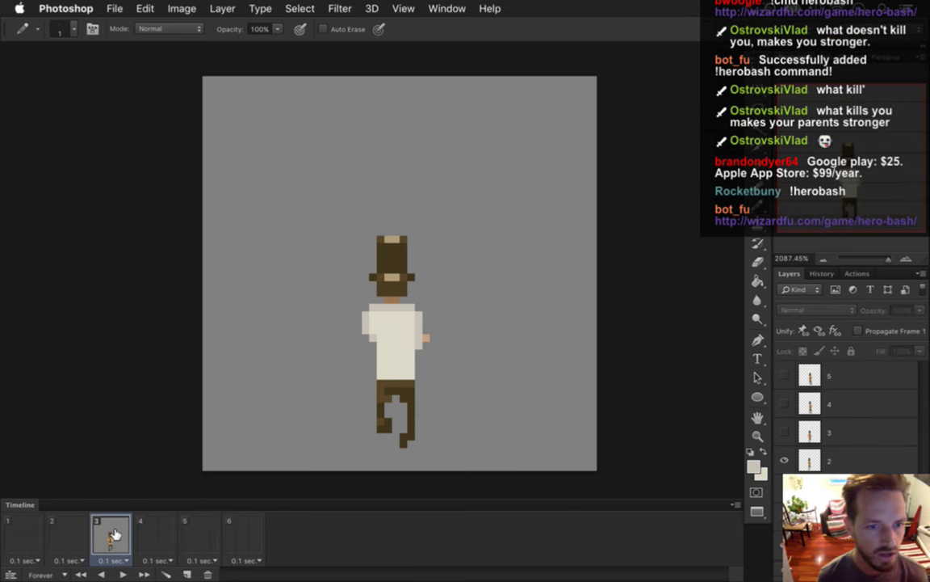
pyautogui.click(65, 539)
pyautogui.click(109, 539)
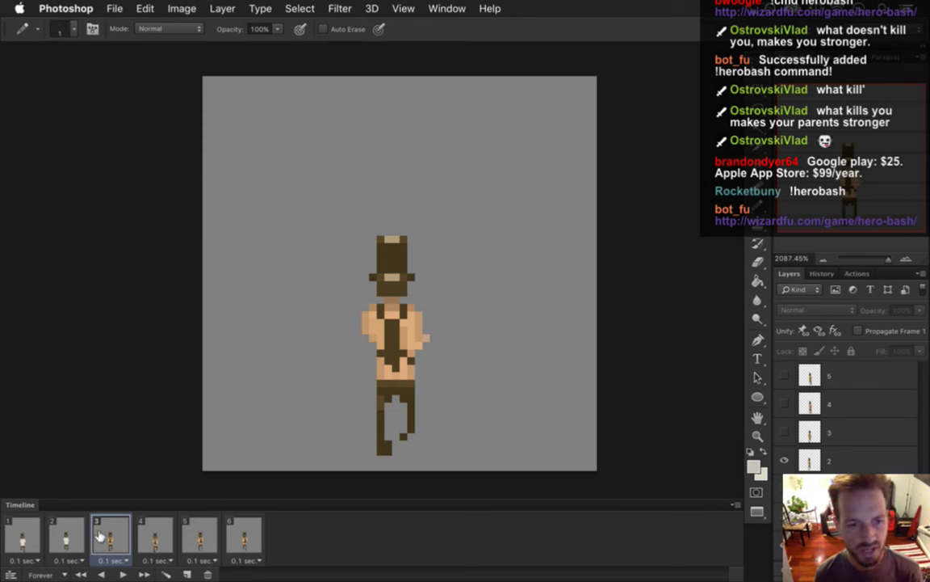
pyautogui.click(811, 459)
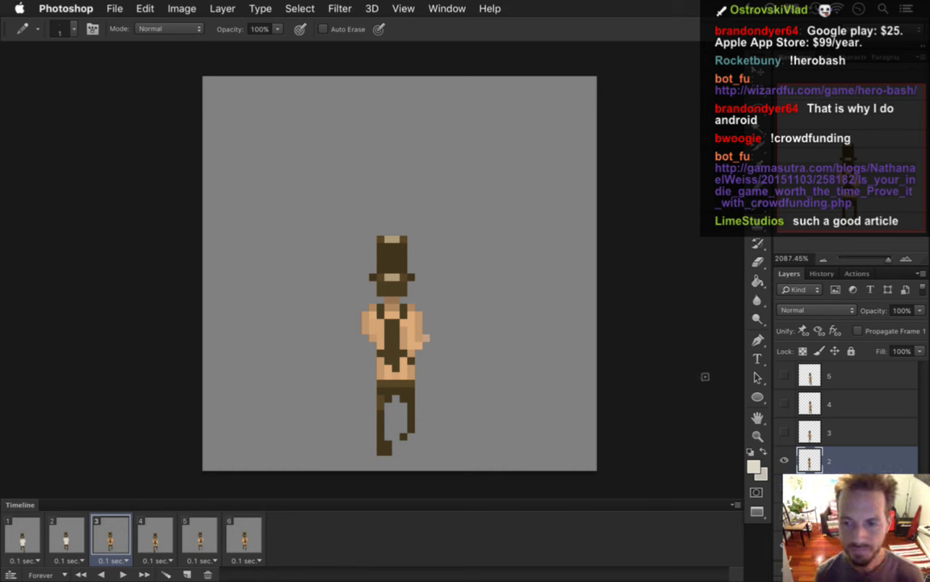
pyautogui.press('super+z')
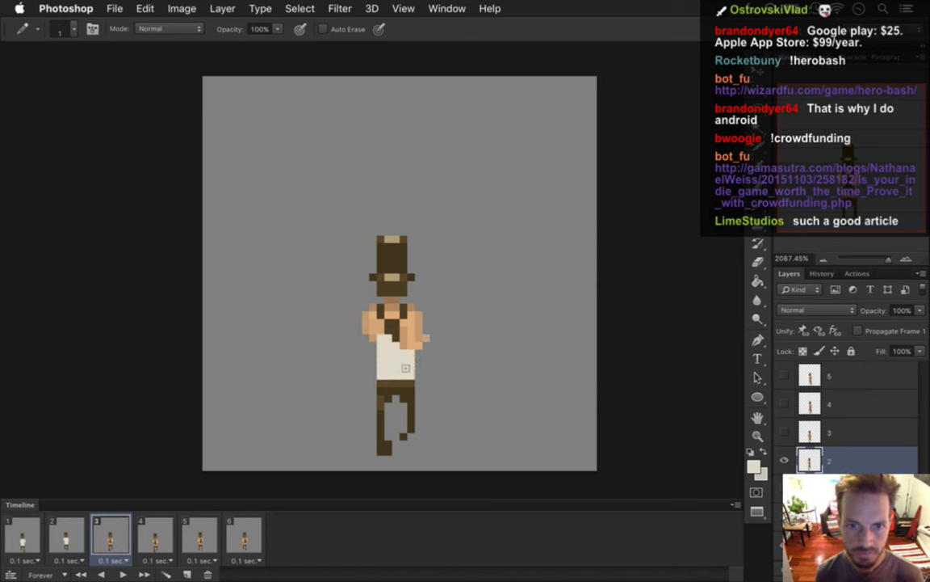
pyautogui.moveTo(405, 348); pyautogui.dragTo(406, 315)
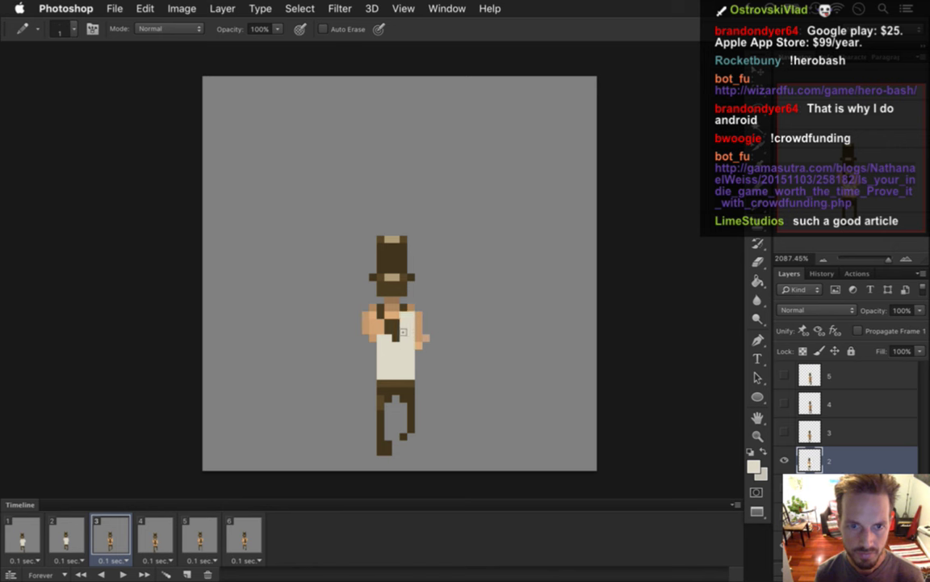
pyautogui.moveTo(390, 323); pyautogui.dragTo(393, 336)
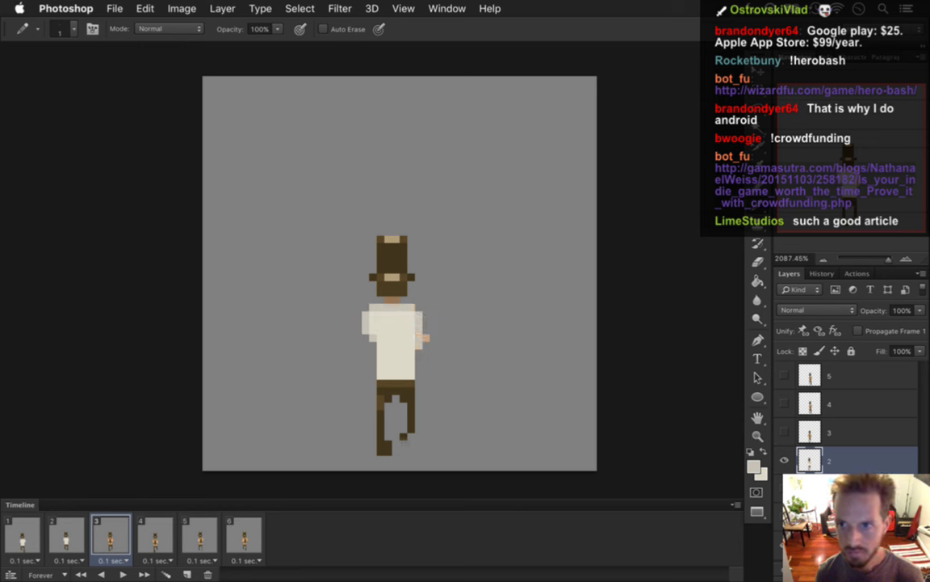
# Paint the shaded cream shirt over the character's back and arms in frame 4 and save the document.
pyautogui.click(168, 546)
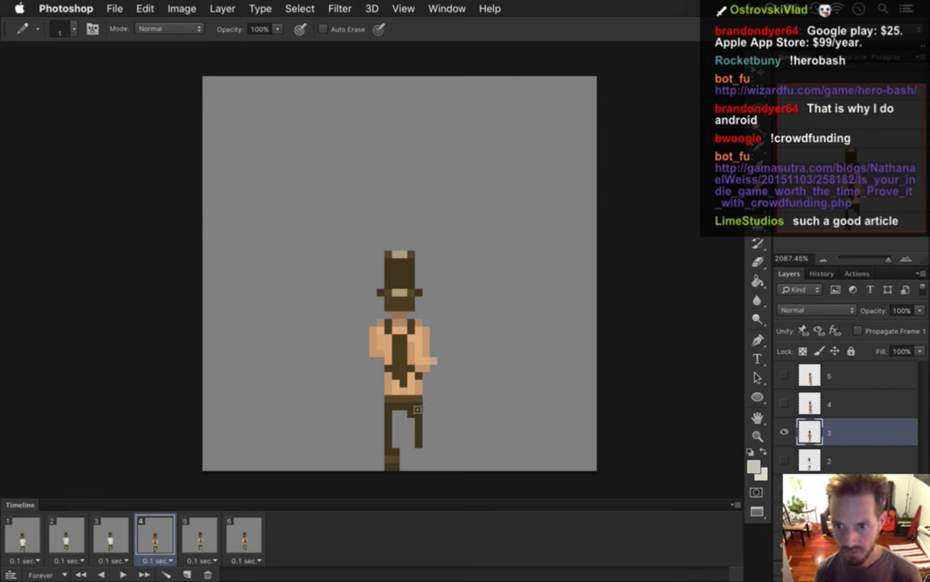
pyautogui.moveTo(394, 362); pyautogui.dragTo(397, 390)
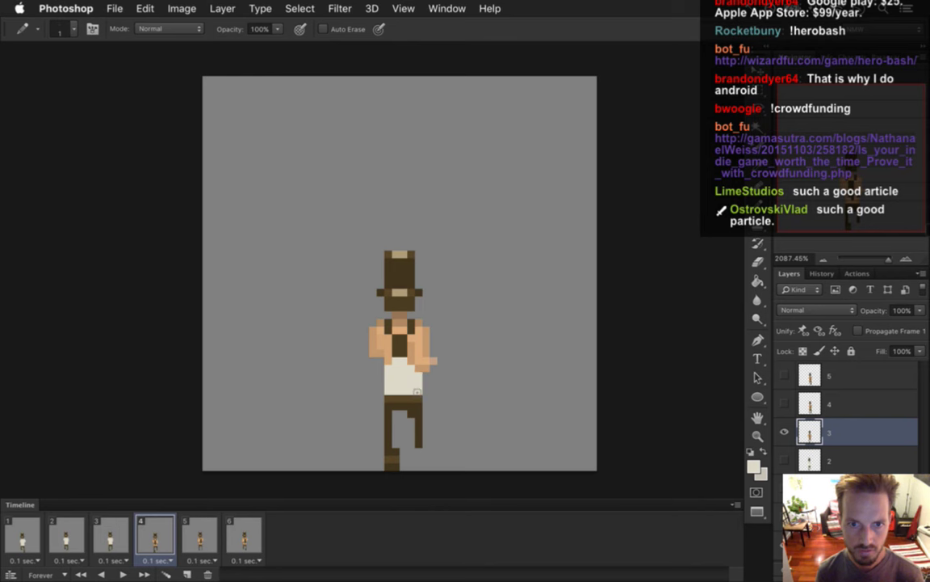
pyautogui.moveTo(411, 370)
pyautogui.mouseDown()
pyautogui.moveTo(417, 384)
pyautogui.moveTo(411, 348)
pyautogui.moveTo(396, 327)
pyautogui.moveTo(406, 357)
pyautogui.moveTo(395, 351)
pyautogui.mouseUp()
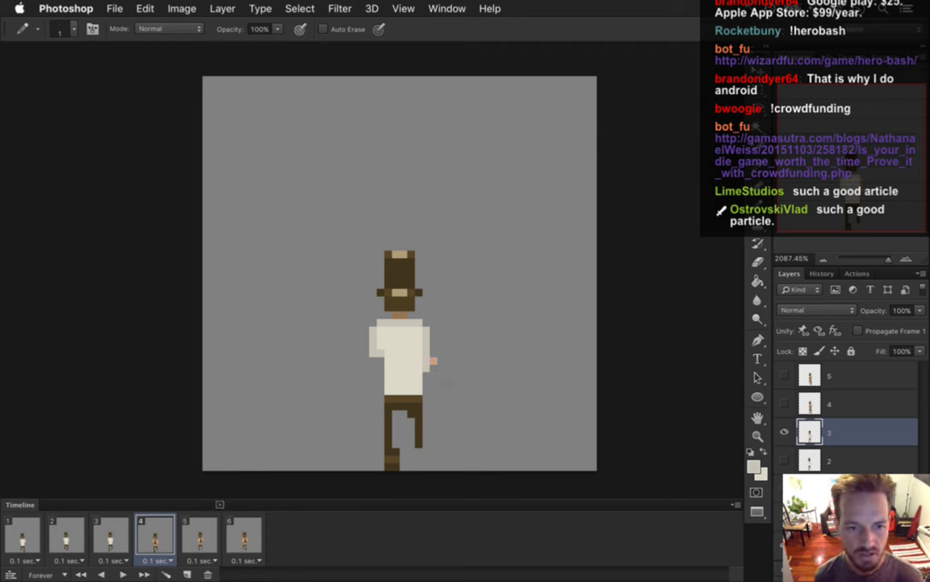
pyautogui.click(183, 532)
pyautogui.click(171, 530)
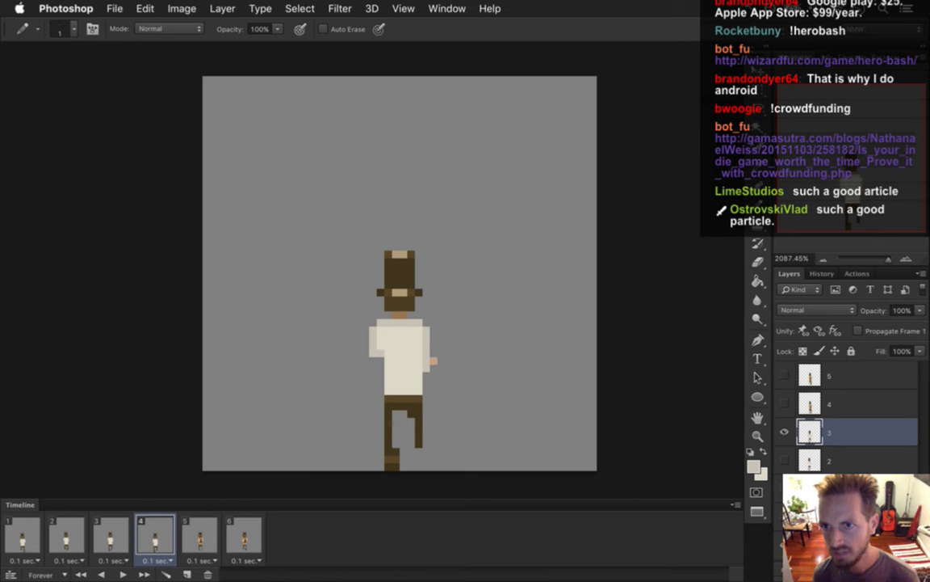
pyautogui.press('super+s')
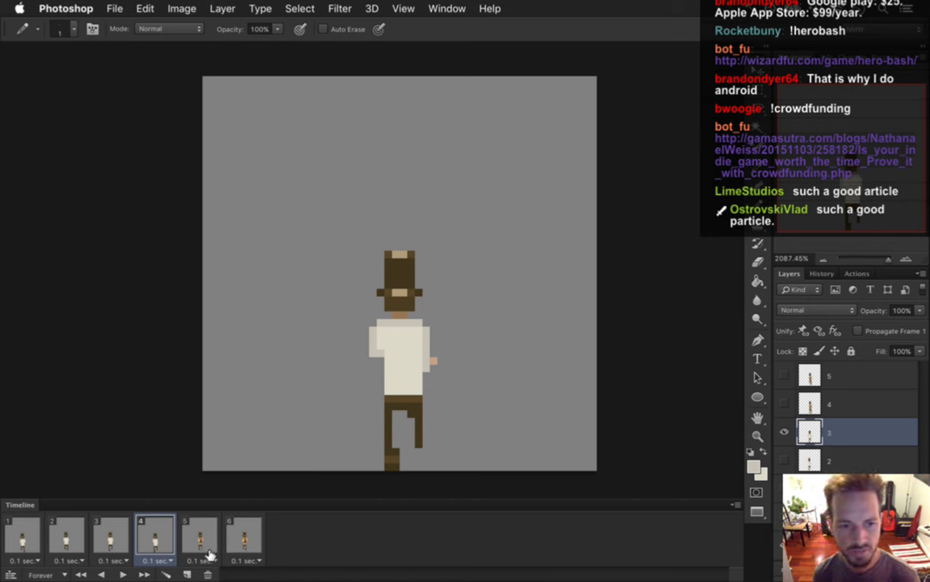
# Select layer 4 in frame 5, compare it with frame 4, and paint the character's bare back as a cream shirt.
pyautogui.click(202, 547)
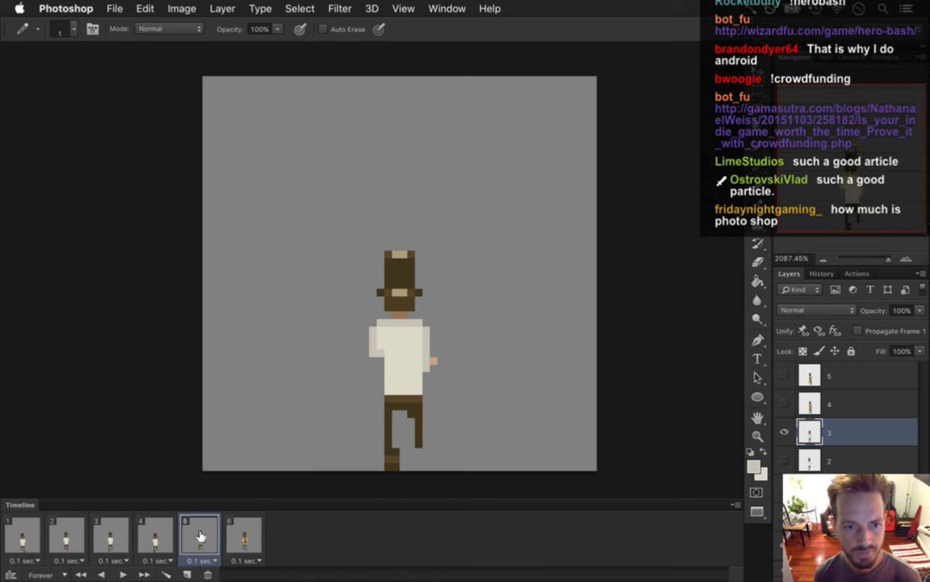
pyautogui.hotkey('alt', ']')
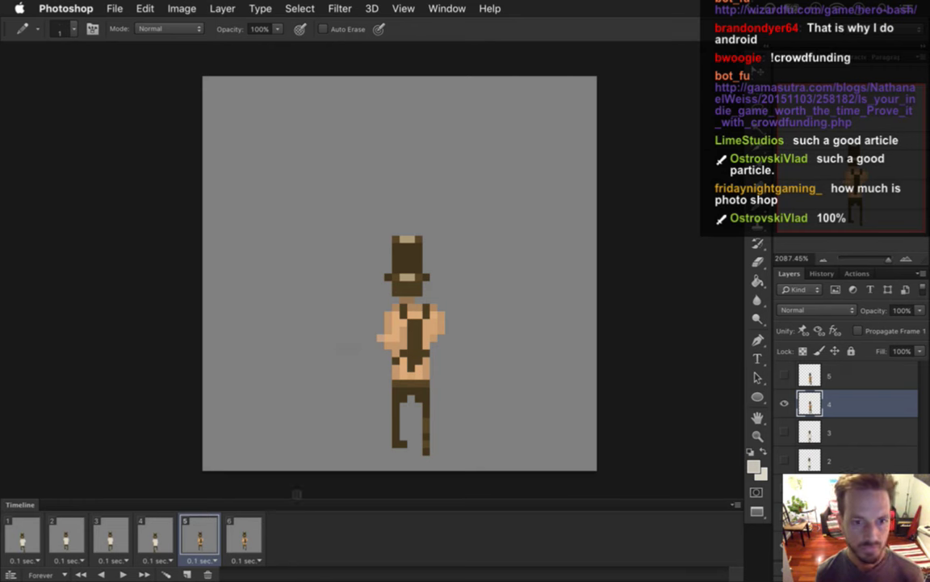
pyautogui.click(156, 535)
pyautogui.click(201, 536)
pyautogui.click(156, 535)
pyautogui.click(201, 537)
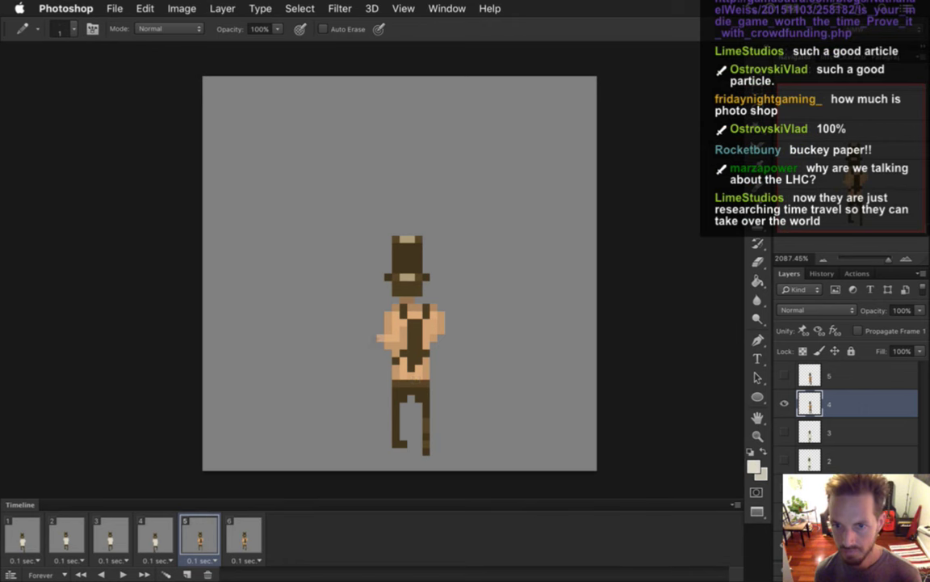
pyautogui.moveTo(395, 368); pyautogui.dragTo(426, 371)
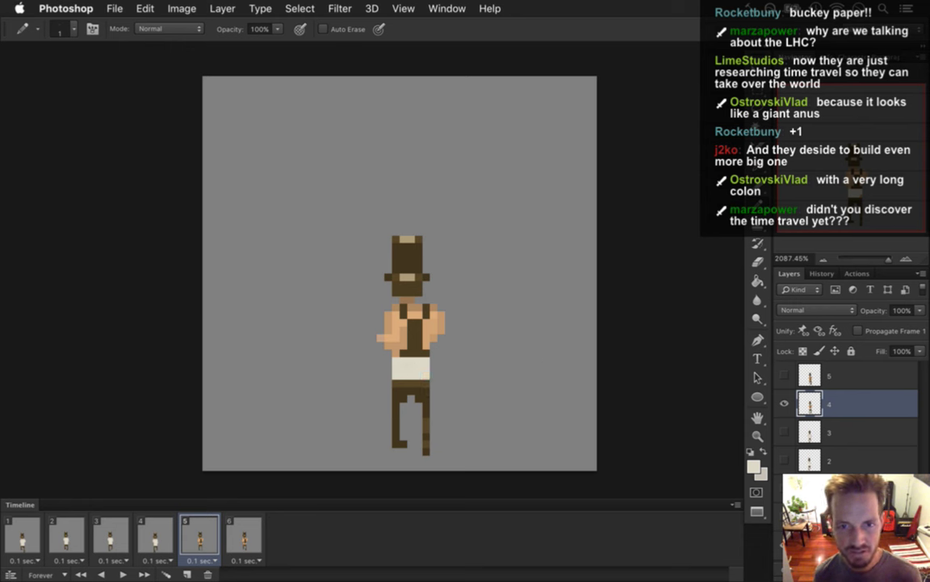
pyautogui.moveTo(399, 311); pyautogui.dragTo(409, 355)
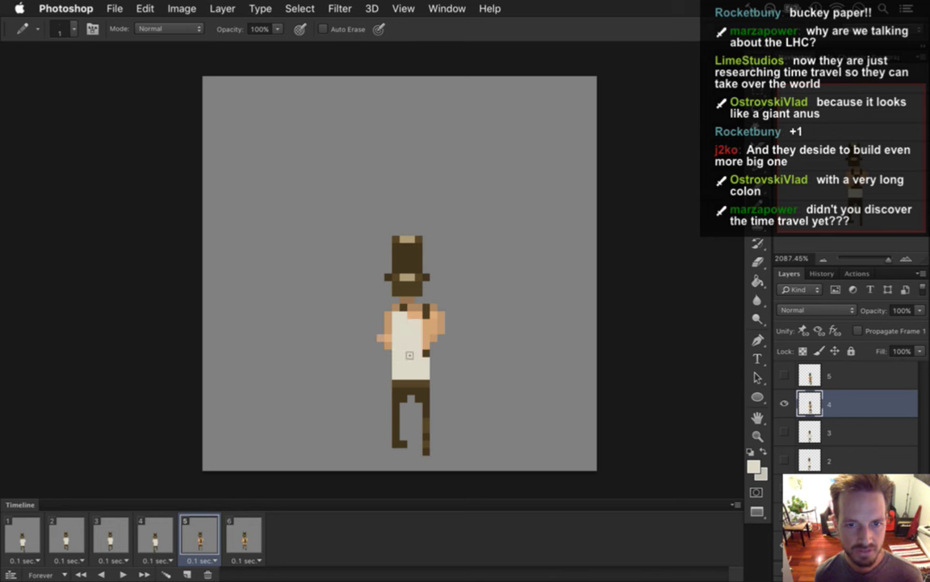
pyautogui.moveTo(426, 315); pyautogui.dragTo(426, 353)
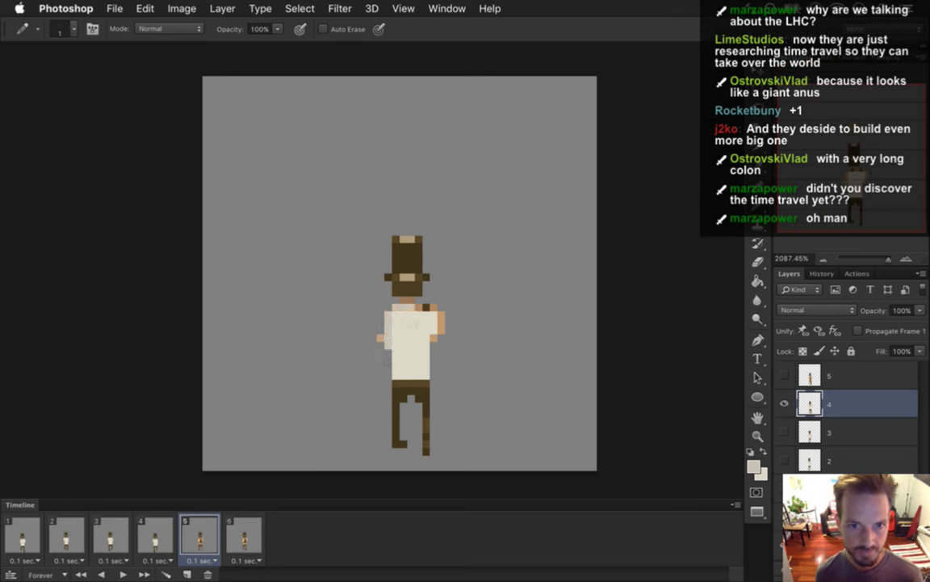
# Paint the shoulders and both sleeves of the shirt in frame 5 with the darker cream shade.
pyautogui.moveTo(387, 310); pyautogui.dragTo(434, 317)
pyautogui.moveTo(399, 284); pyautogui.dragTo(397, 297)
pyautogui.click(391, 303)
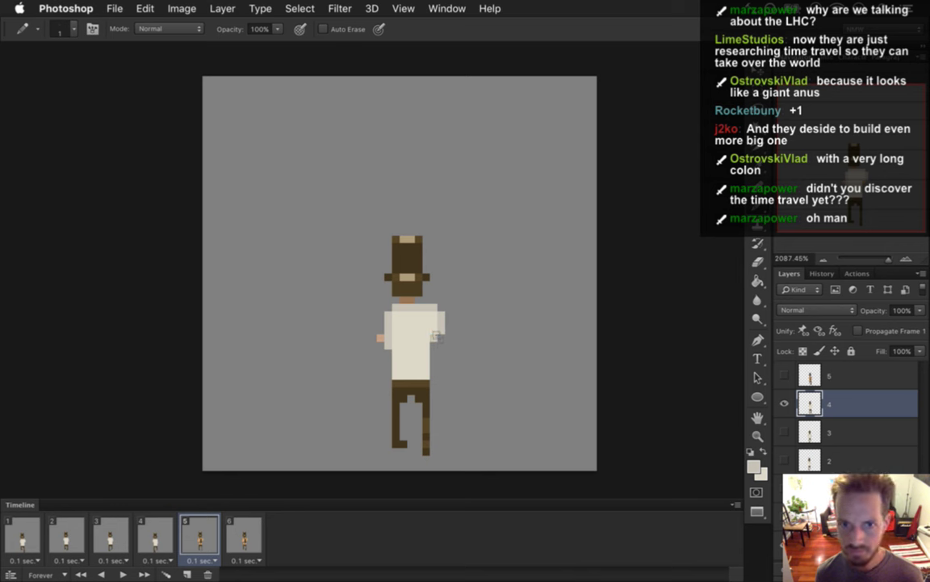
pyautogui.press('super+z')
pyautogui.press('super+z')
pyautogui.press('super+z')
pyautogui.press('super+z')
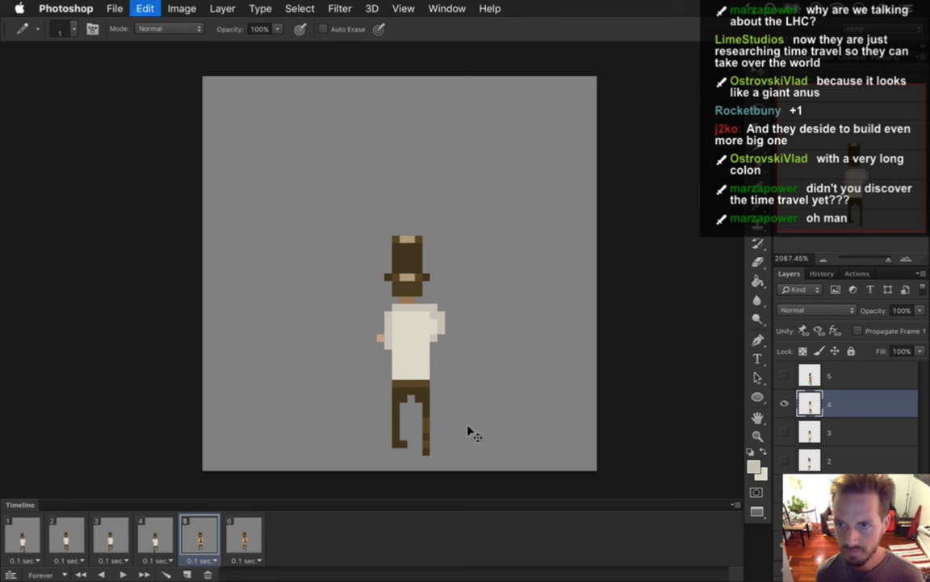
# Select layer 5 in frame 6 and paint the character's back and arms as a cream shirt with darker shoulders and sleeves.
pyautogui.click(238, 529)
pyautogui.click(810, 376)
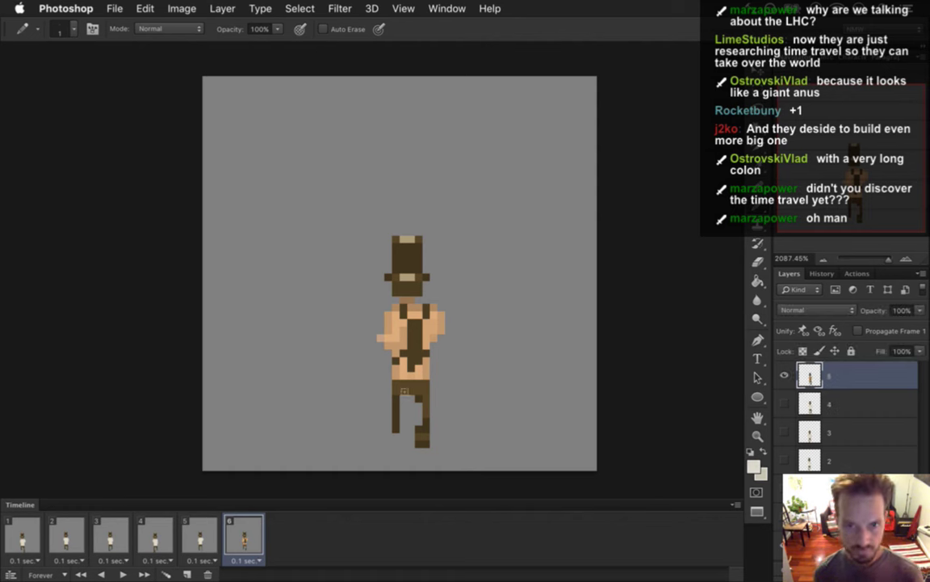
pyautogui.moveTo(396, 365); pyautogui.dragTo(410, 356)
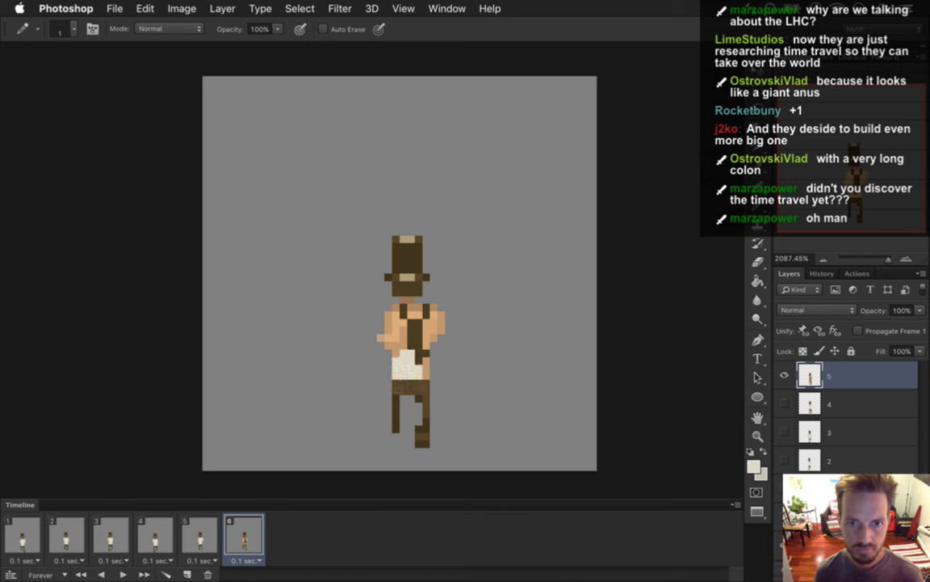
pyautogui.moveTo(427, 378)
pyautogui.mouseDown()
pyautogui.moveTo(430, 340)
pyautogui.moveTo(404, 337)
pyautogui.moveTo(413, 355)
pyautogui.moveTo(416, 327)
pyautogui.mouseUp()
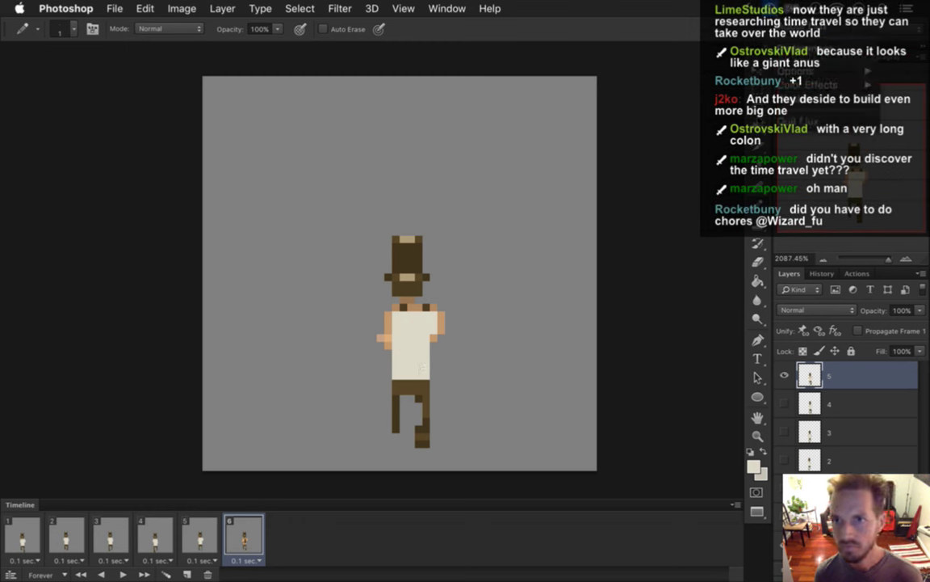
pyautogui.click(682, 113)
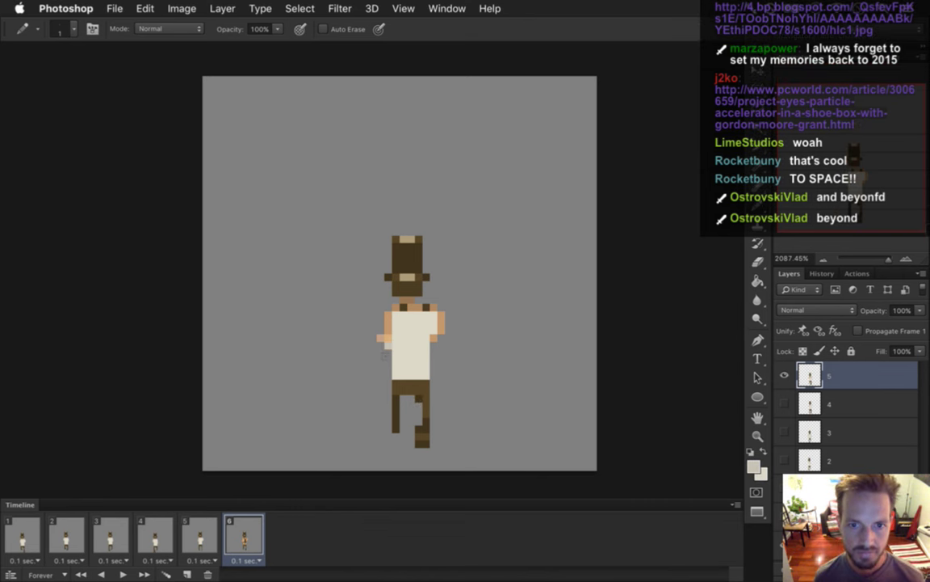
pyautogui.moveTo(397, 307); pyautogui.dragTo(436, 306)
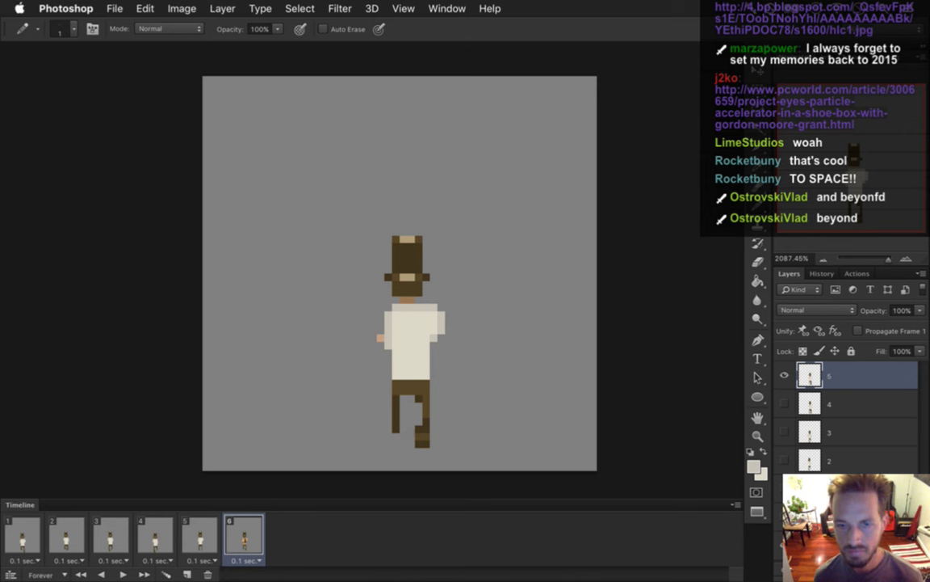
# Play the back-view run animation from frame 1 to check the painted shirt, and stop the playback.
pyautogui.click(10, 533)
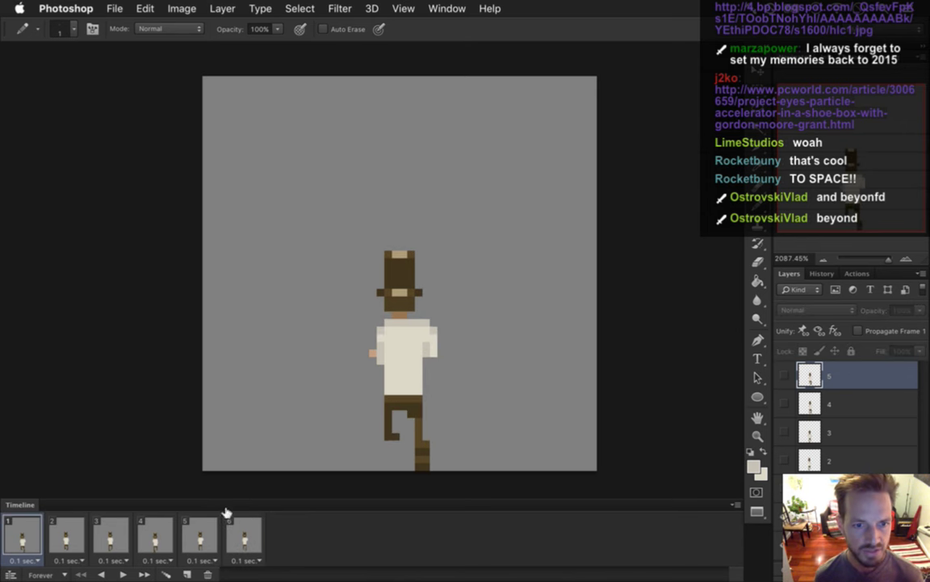
pyautogui.click(123, 574)
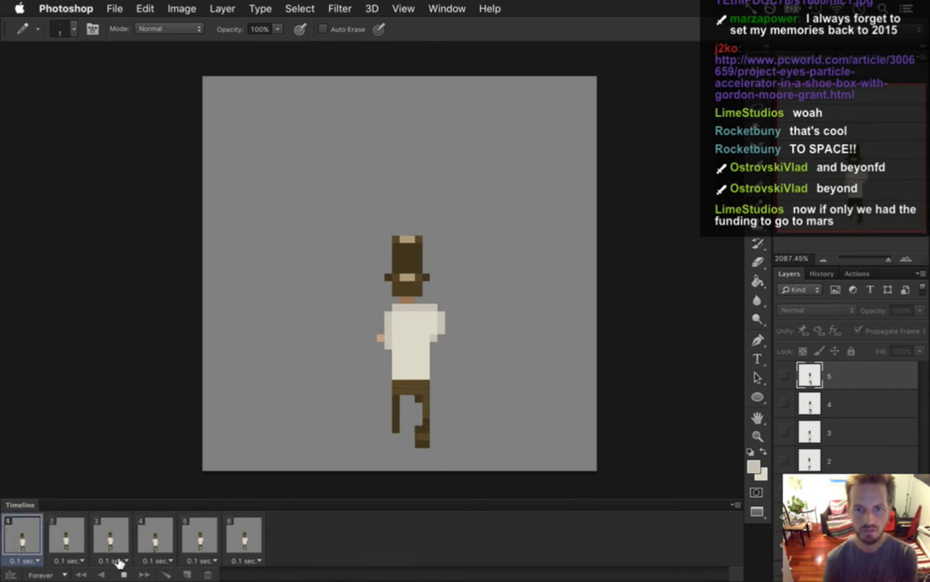
pyautogui.click(123, 574)
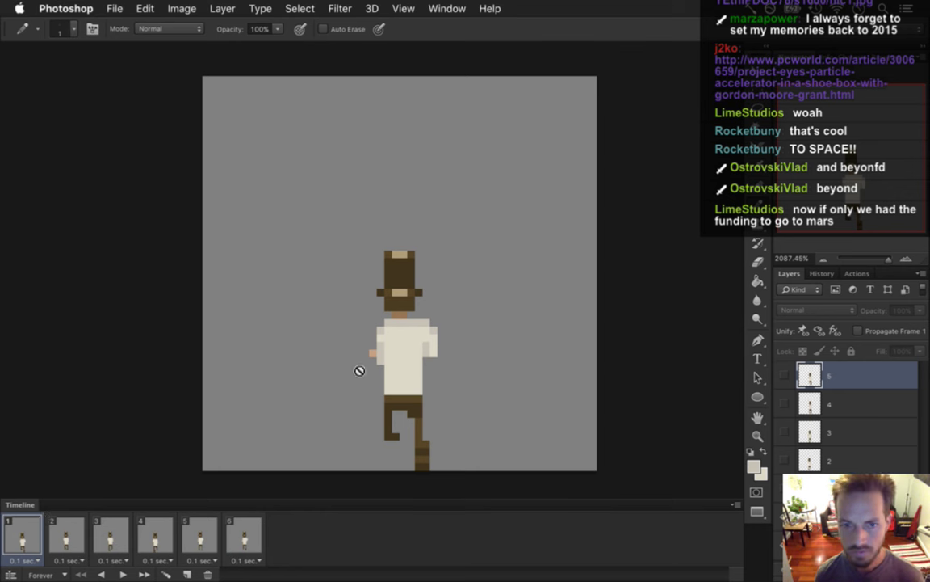
# Add darker cream shading down both sides of the shirt's torso on each frame's layer, from frame 1 to frame 6.
pyautogui.hotkey('alt', ',')
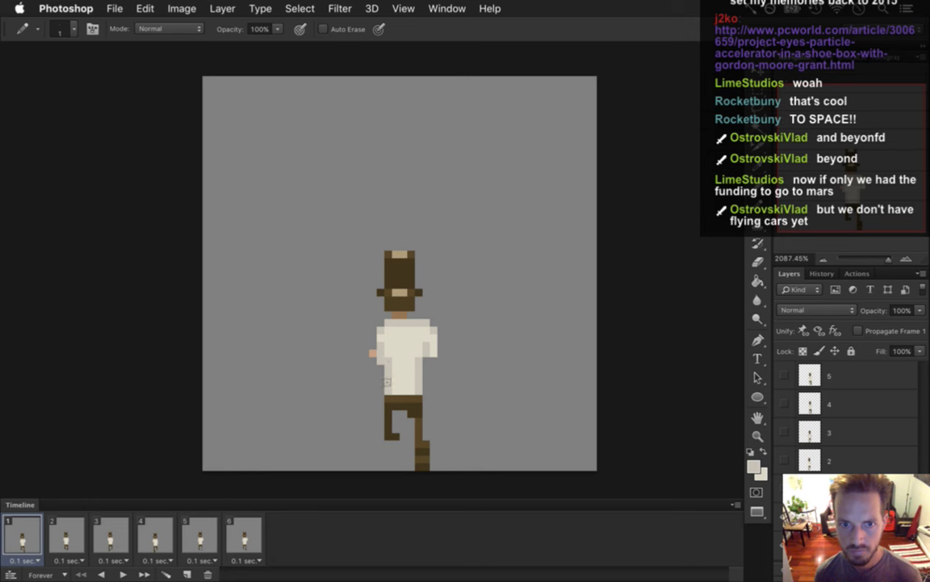
pyautogui.hotkey('ctrl', 'z')
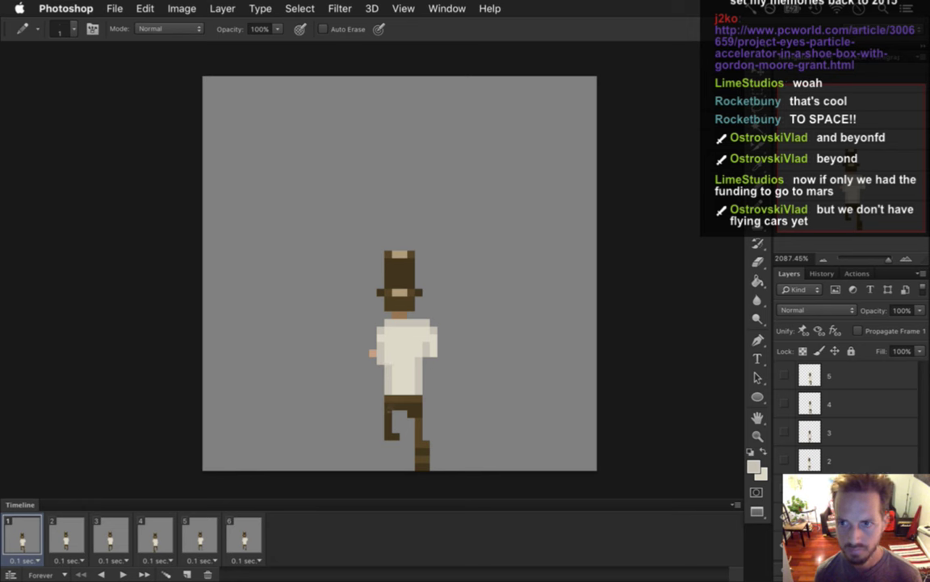
pyautogui.click(72, 527)
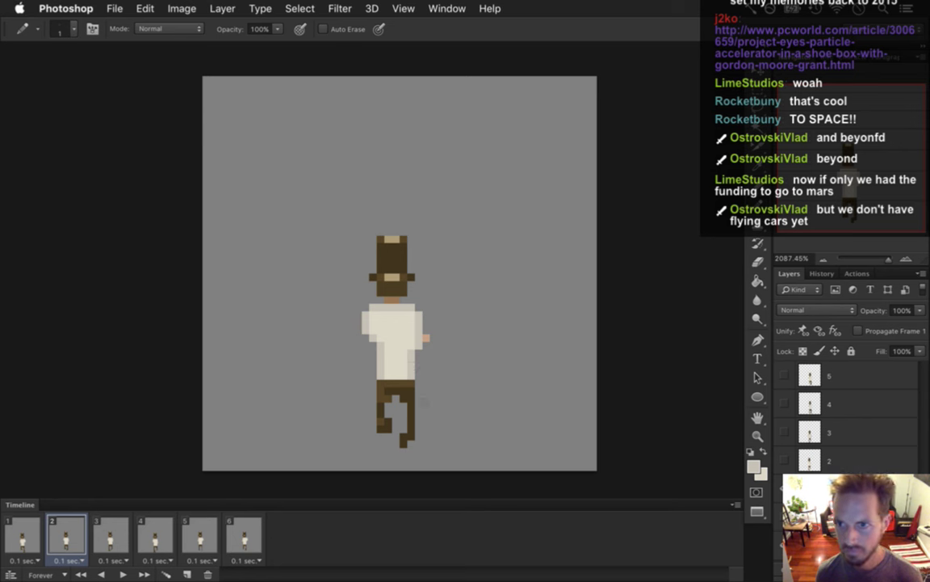
pyautogui.click(132, 537)
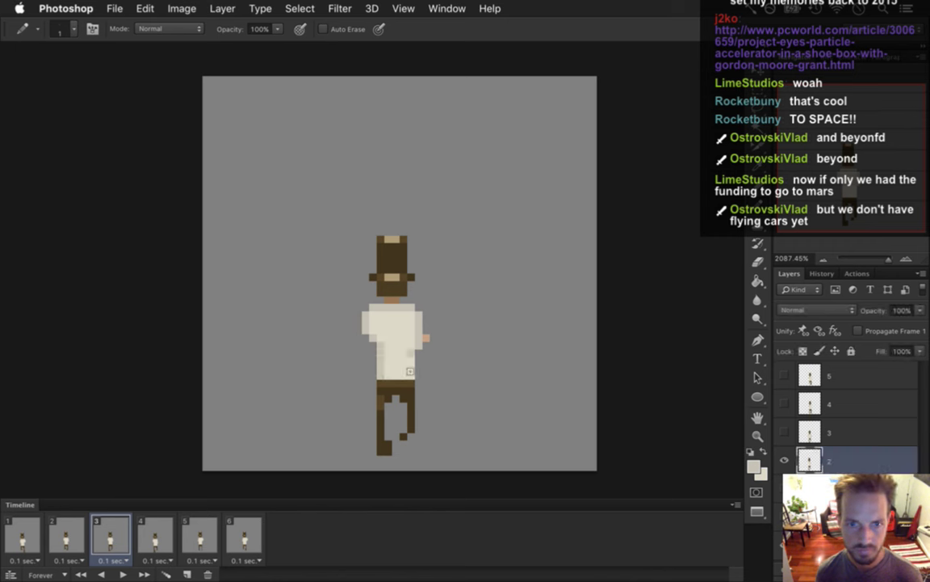
pyautogui.click(159, 535)
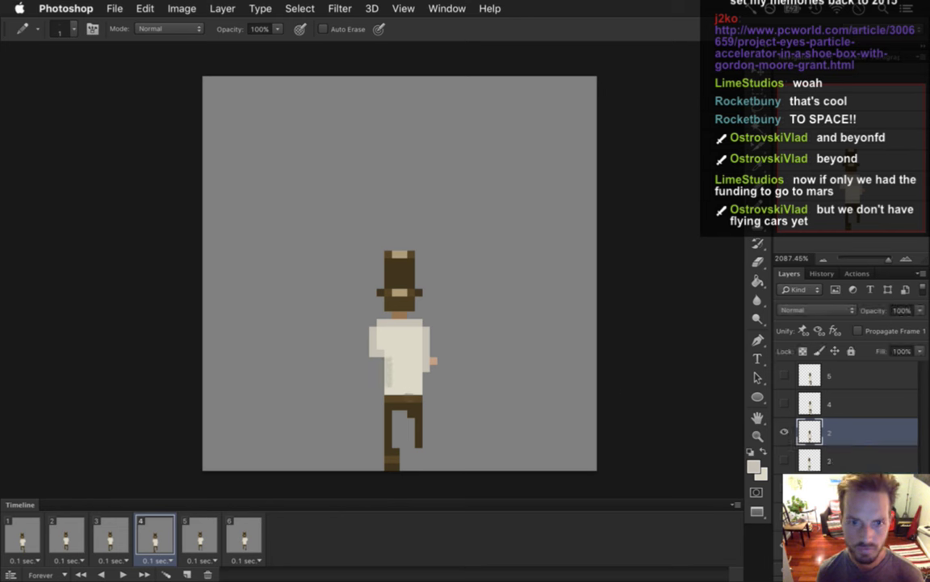
pyautogui.click(215, 529)
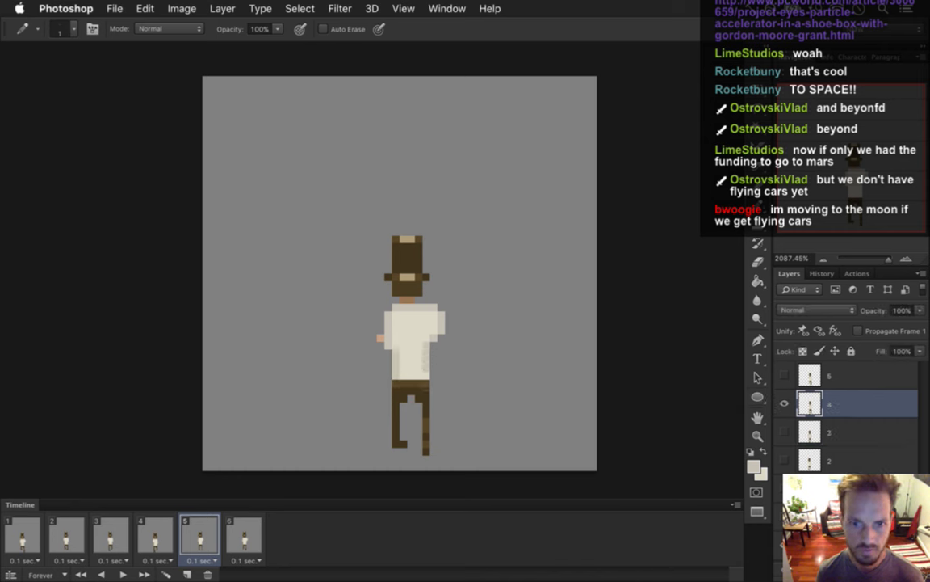
pyautogui.click(243, 533)
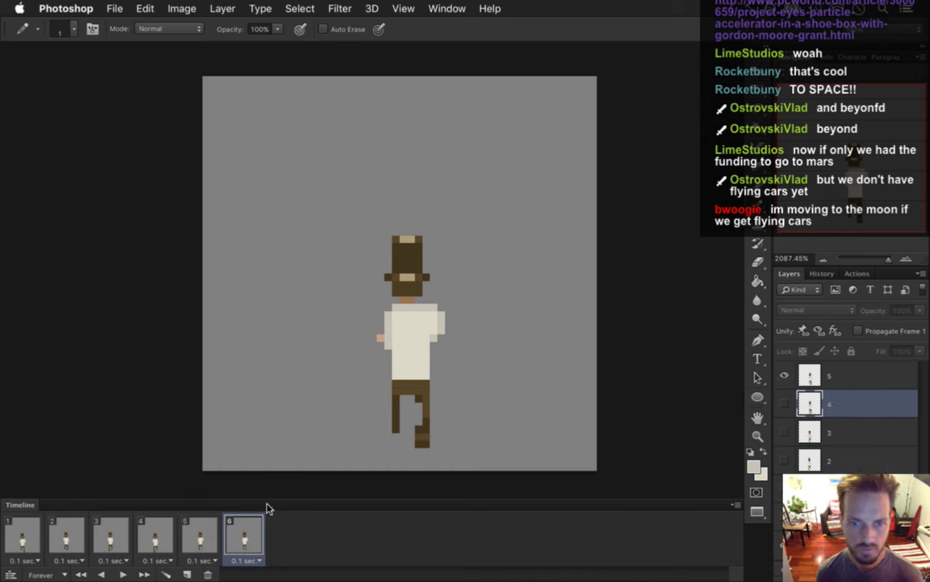
pyautogui.click(809, 378)
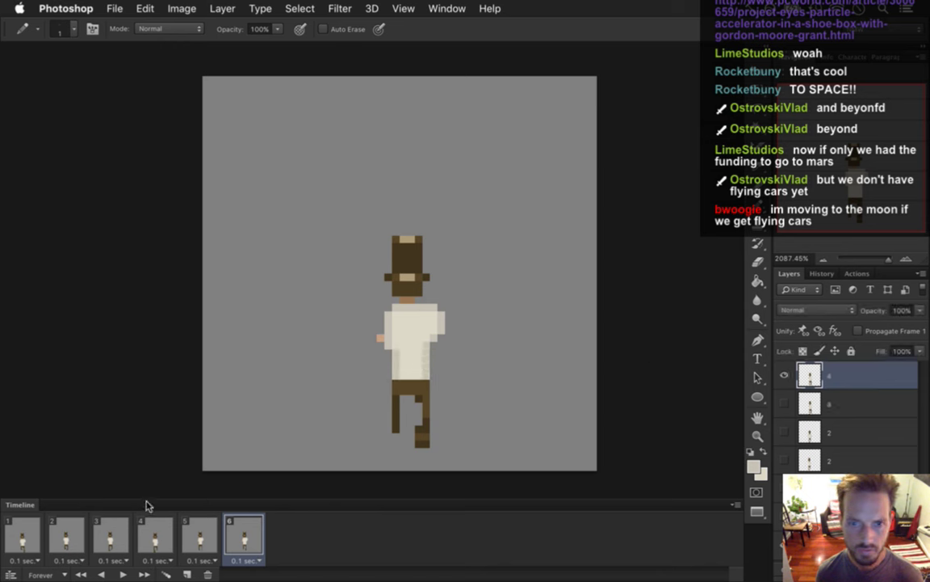
# Play the animation again to check the side shading on the torso, and return to frame 1.
pyautogui.click(22, 535)
pyautogui.click(124, 574)
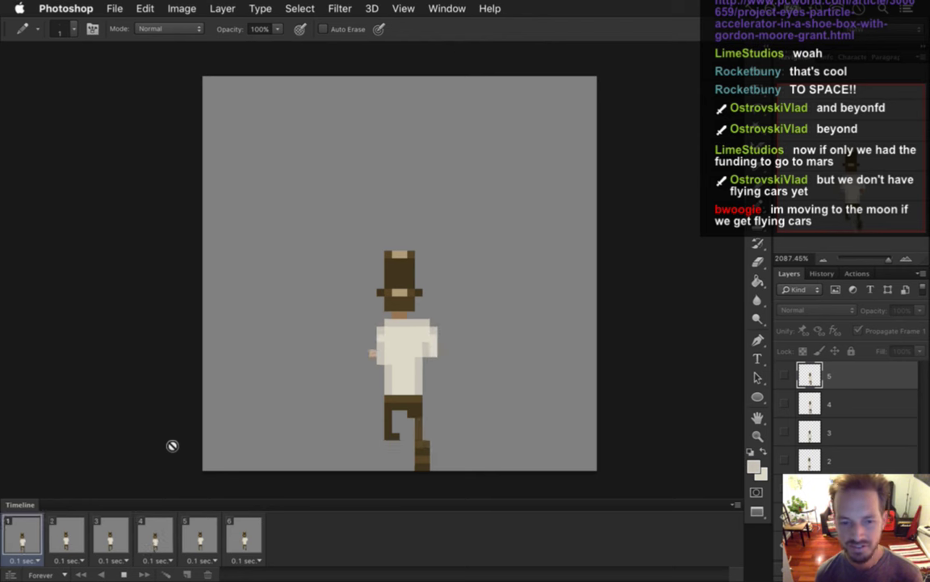
pyautogui.press('space')
pyautogui.click(35, 540)
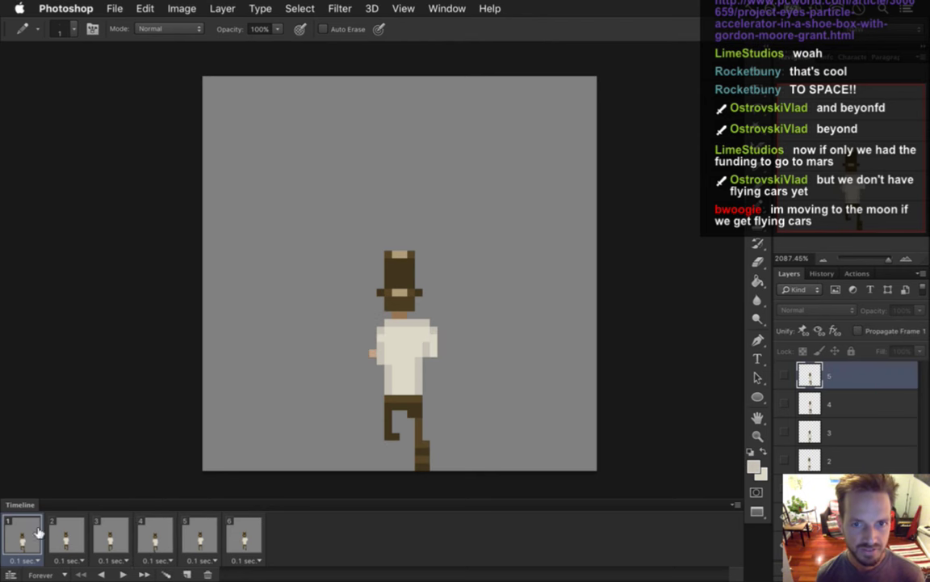
# Check the shirt shading frame by frame through the timeline and save the document.
pyautogui.click(66, 531)
pyautogui.click(109, 523)
pyautogui.click(161, 521)
pyautogui.click(198, 529)
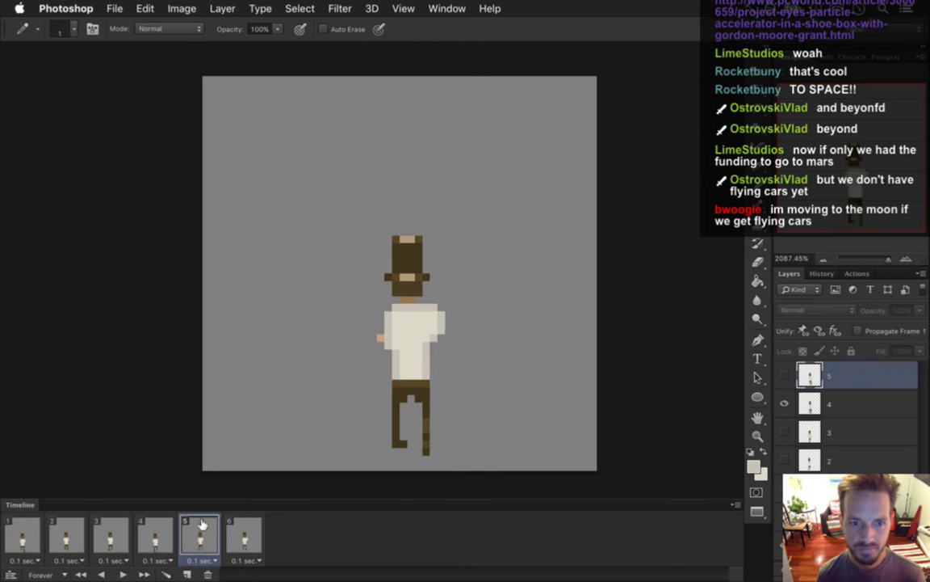
pyautogui.click(218, 537)
pyautogui.click(36, 534)
pyautogui.click(57, 533)
pyautogui.click(28, 525)
pyautogui.press('super+s')
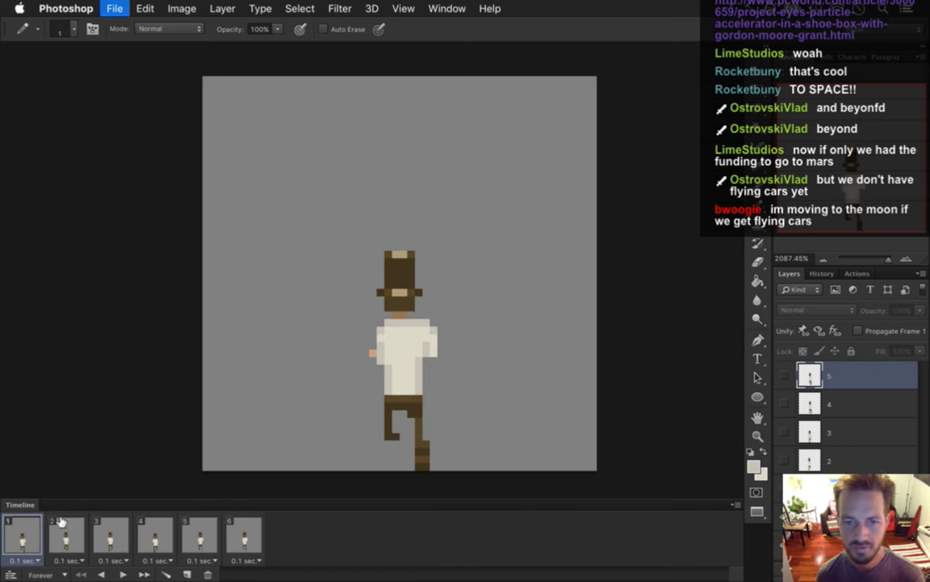
# Preview the animation, select all six frames, and render them as the PNG image sequence RoqRunningShirtN.png at 52 x 52 and 10 fps.
pyautogui.click(123, 573)
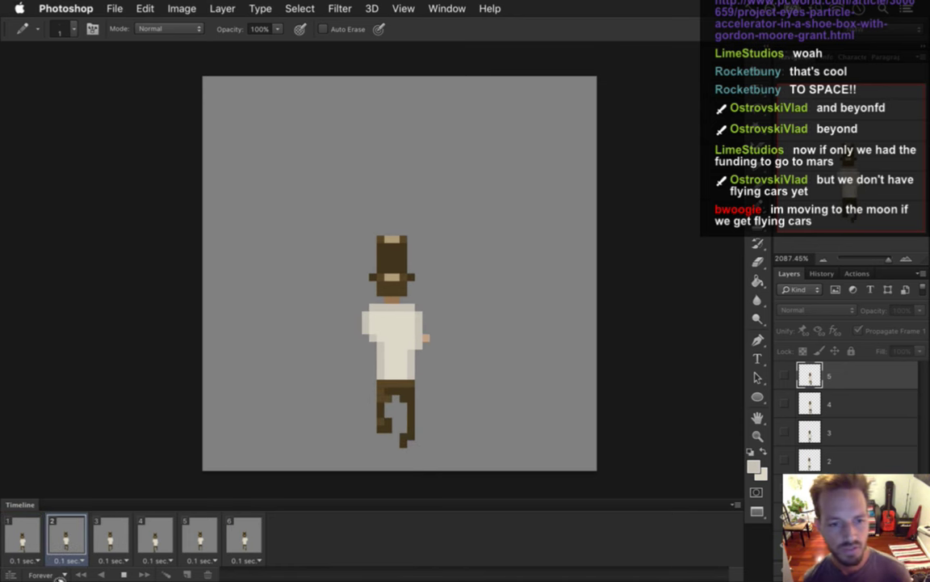
pyautogui.click(29, 556)
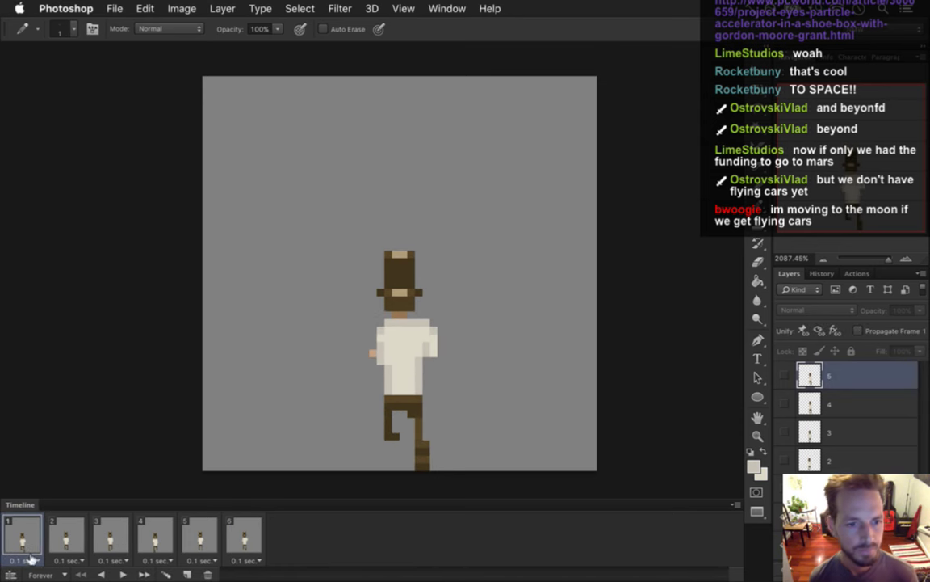
pyautogui.keyDown('shift'); pyautogui.click(229, 537); pyautogui.keyUp('shift')
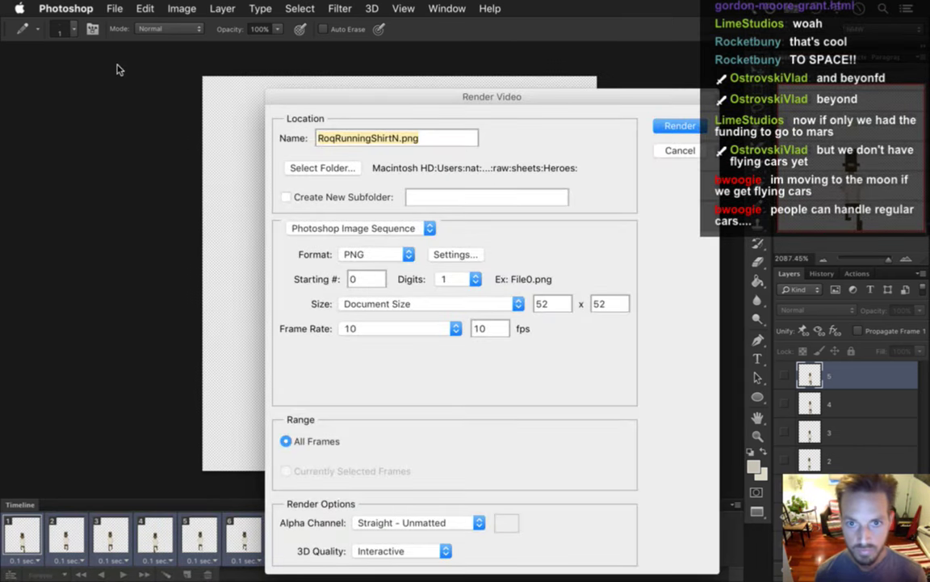
pyautogui.press('Return')
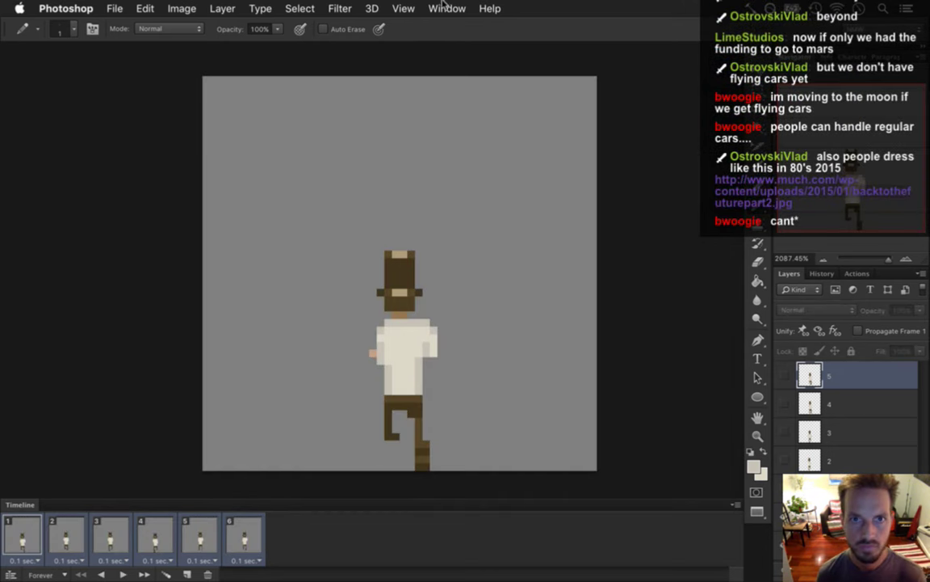
# Switch to the open document RoqRunningShirtS.psd and enlarge the view of the front-facing character.
pyautogui.click(444, 8)
pyautogui.scroll(-5, 464, 105)
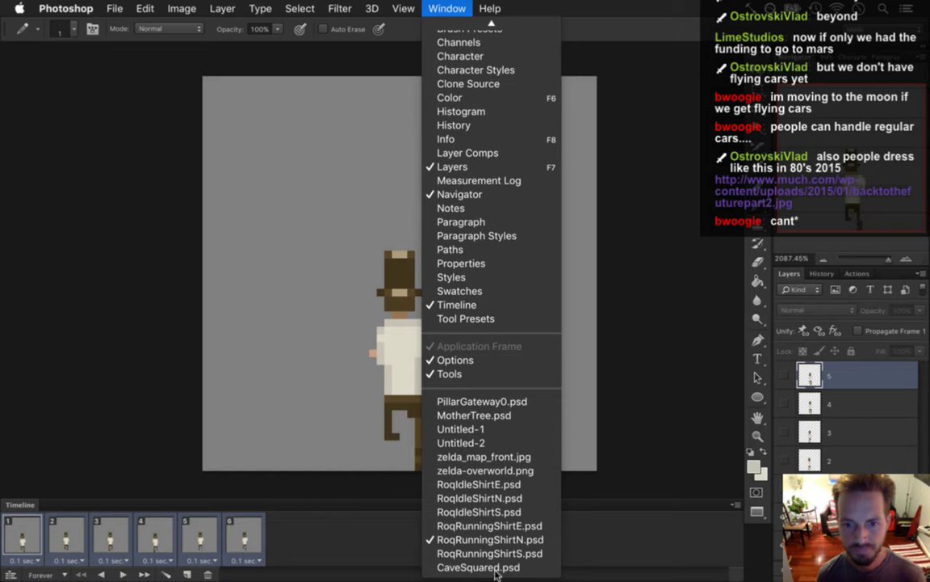
pyautogui.click(488, 554)
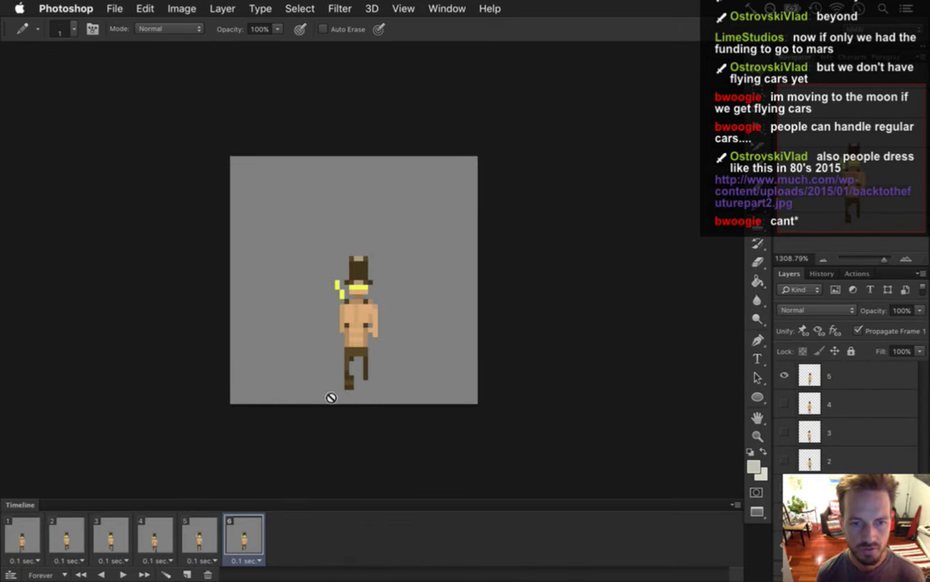
pyautogui.scroll(2, 378, 355)
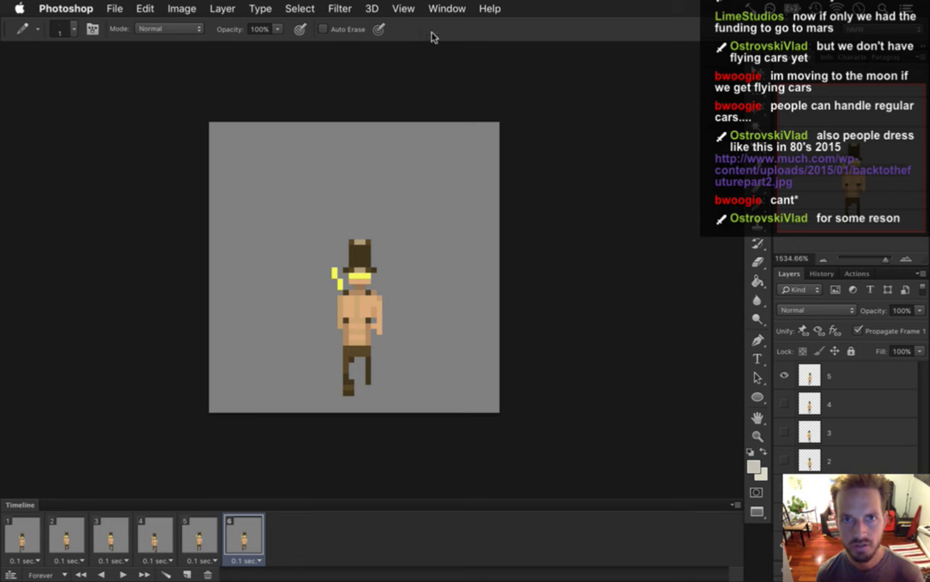
# Browse the Common and Heroes folders under sprites for the character's source file.
pyautogui.click(446, 8)
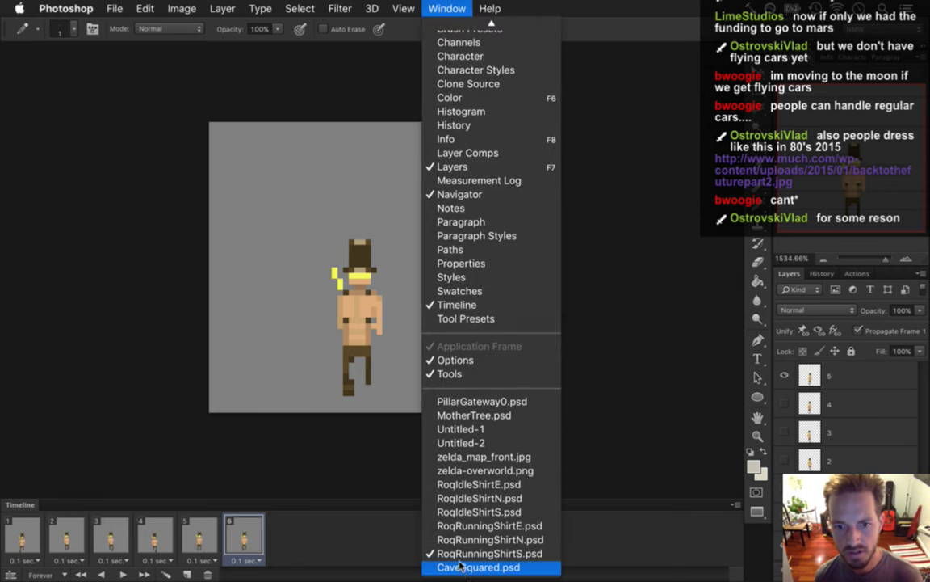
pyautogui.click(162, 206)
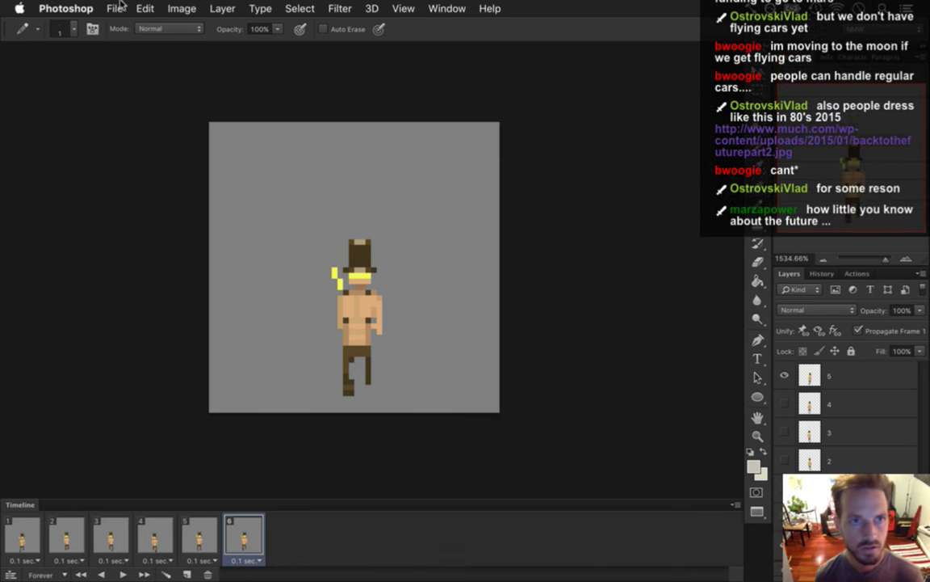
pyautogui.click(114, 8)
pyautogui.click(323, 105)
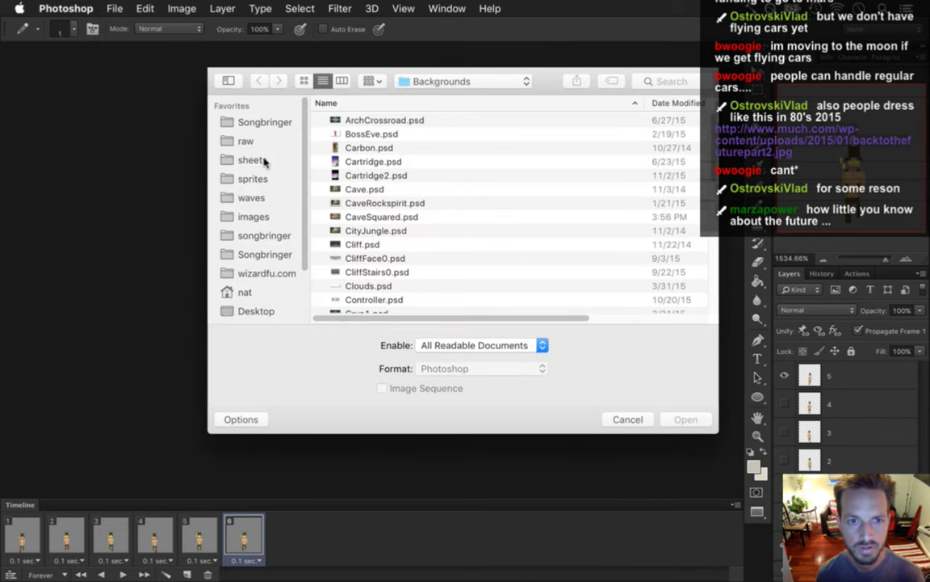
pyautogui.click(259, 180)
pyautogui.doubleClick(373, 176)
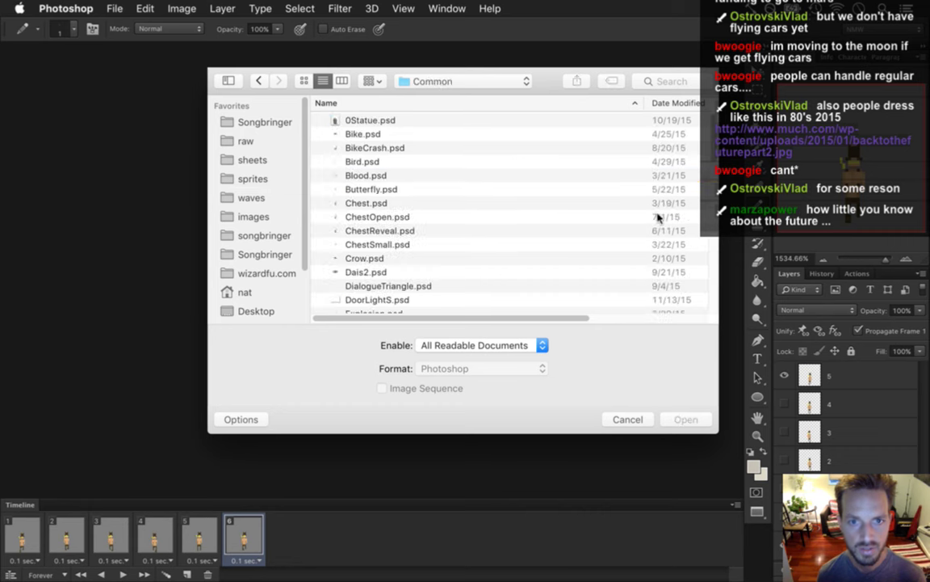
pyautogui.scroll(-15, 501, 210)
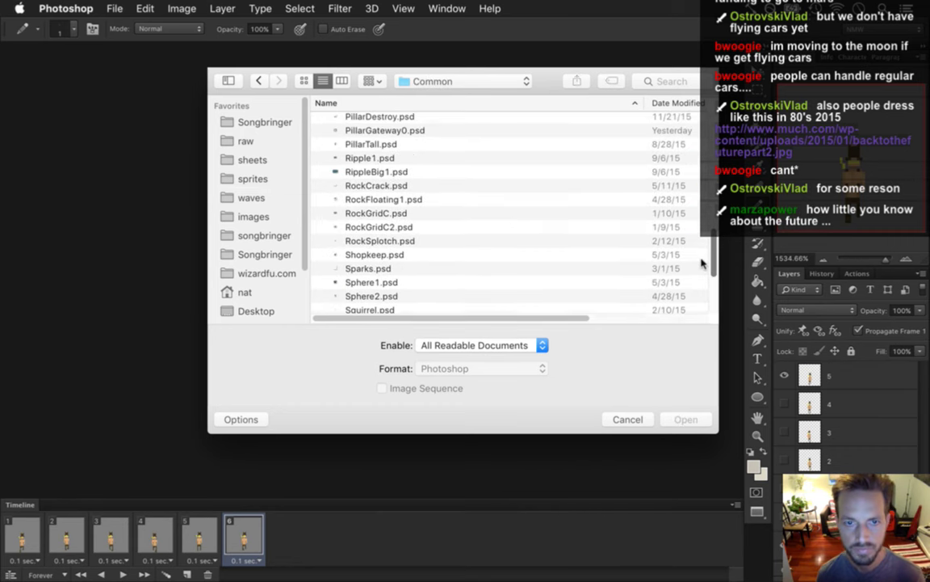
pyautogui.click(235, 194)
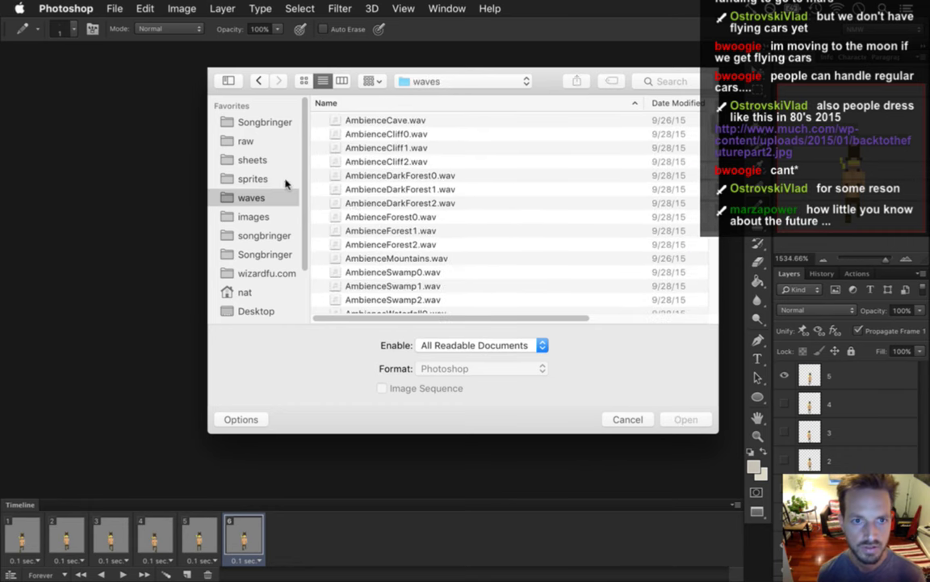
pyautogui.click(279, 179)
pyautogui.doubleClick(359, 216)
pyautogui.scroll(-10, 694, 235)
pyautogui.scroll(10, 695, 242)
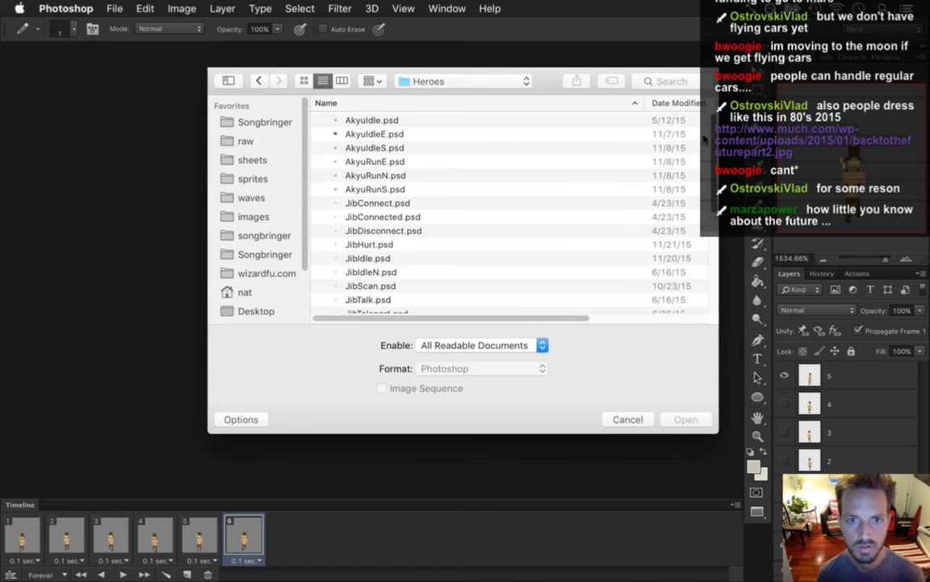
# Open RoqIdleS.psd from the Roq folder under sprites, view the sprite enlarged, and close the document.
pyautogui.click(262, 179)
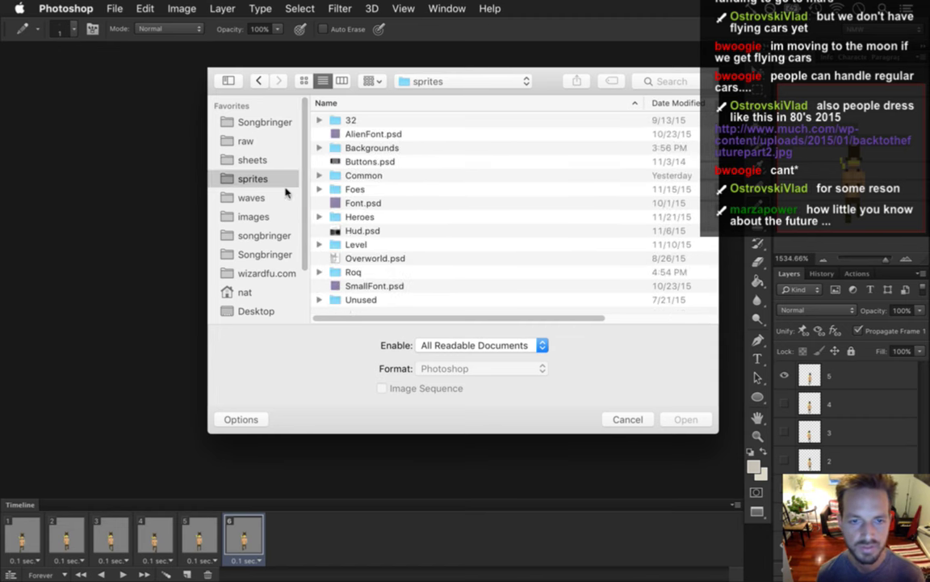
pyautogui.doubleClick(365, 275)
pyautogui.scroll(-2, 500, 210)
pyautogui.scroll(-3, 501, 210)
pyautogui.scroll(4, 501, 210)
pyautogui.scroll(-8, 500, 210)
pyautogui.scroll(-5, 409, 240)
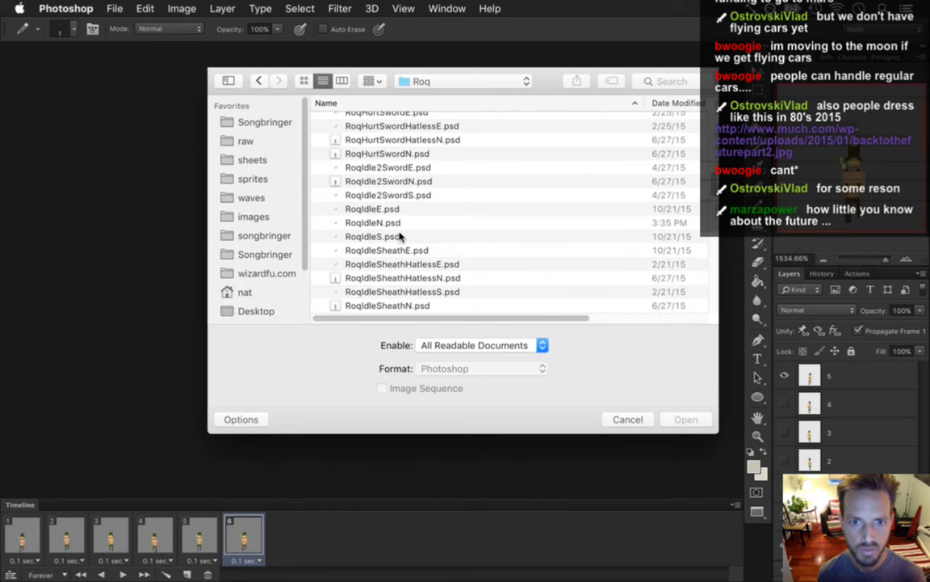
pyautogui.click(400, 236)
pyautogui.click(678, 419)
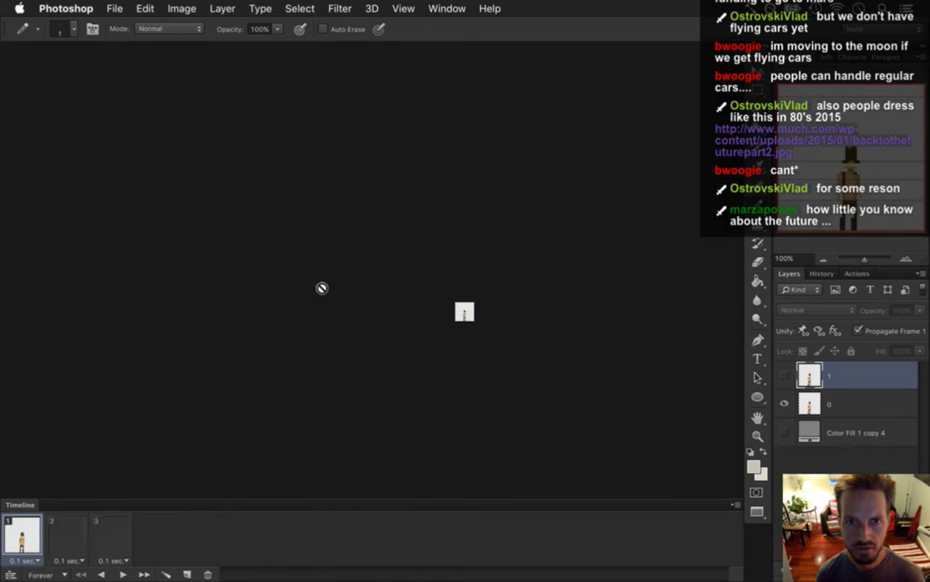
pyautogui.click(509, 312)
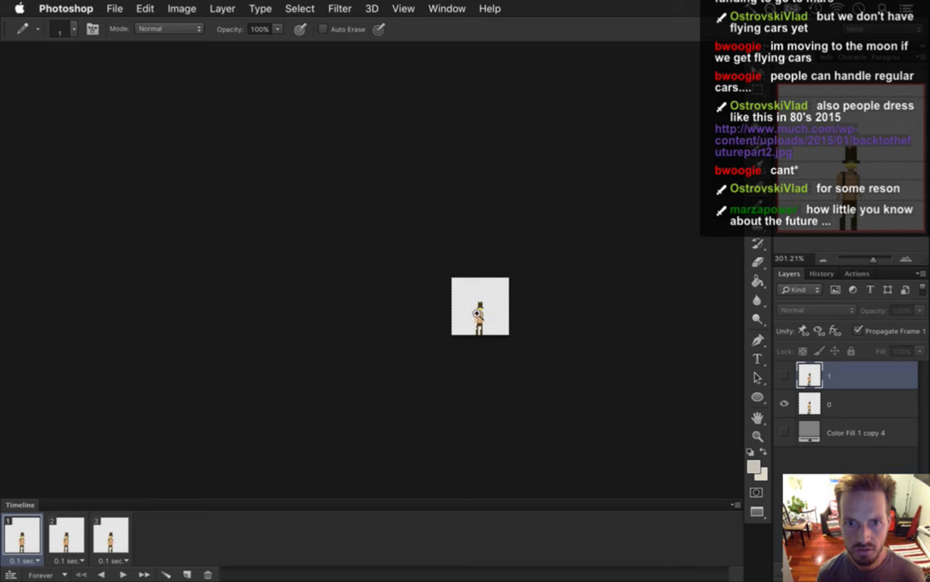
pyautogui.click(521, 304)
pyautogui.press('super+o')
# Open the original front-view run document RoqRunningS.psd from the Roq folder and enlarge the view of the character.
pyautogui.click(111, 10)
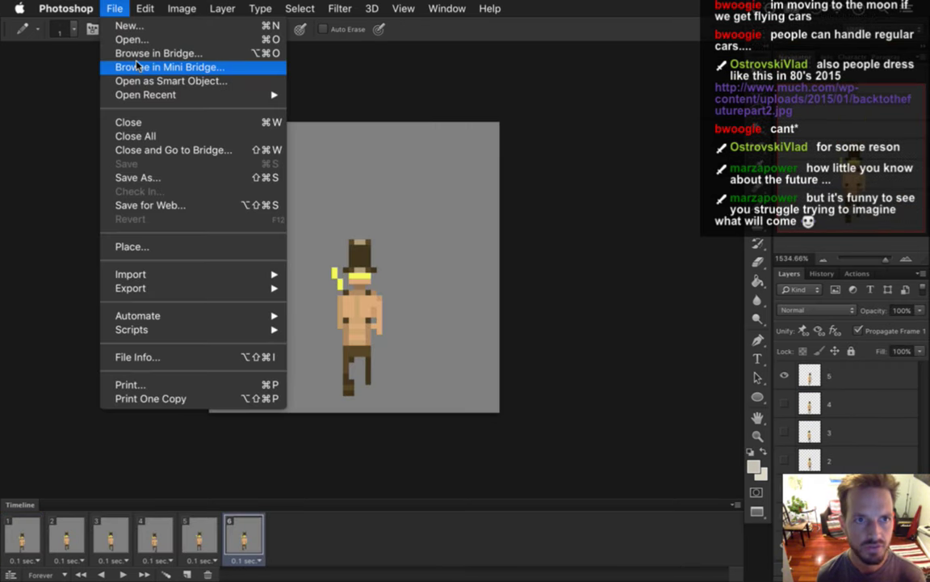
pyautogui.press('Escape')
pyautogui.press('super+o')
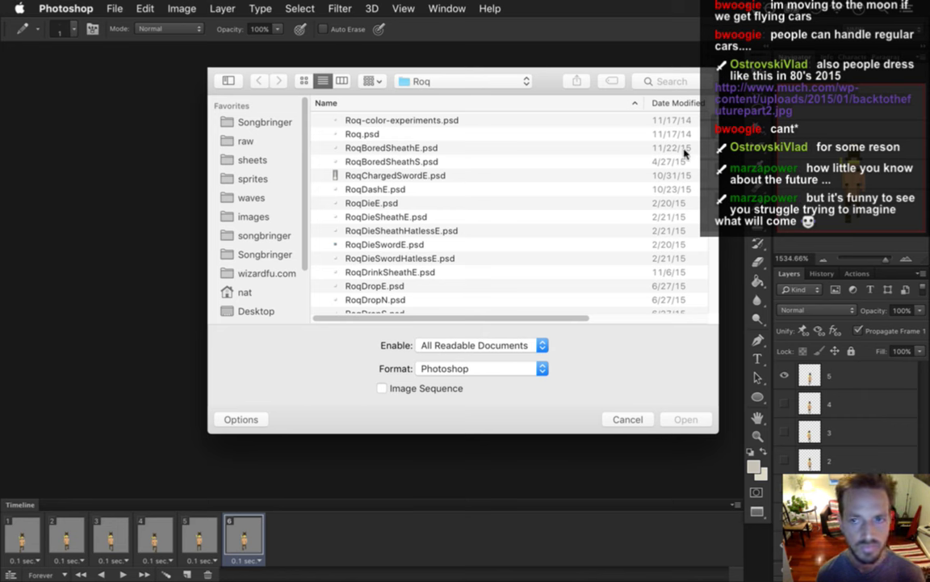
pyautogui.scroll(-15, 696, 248)
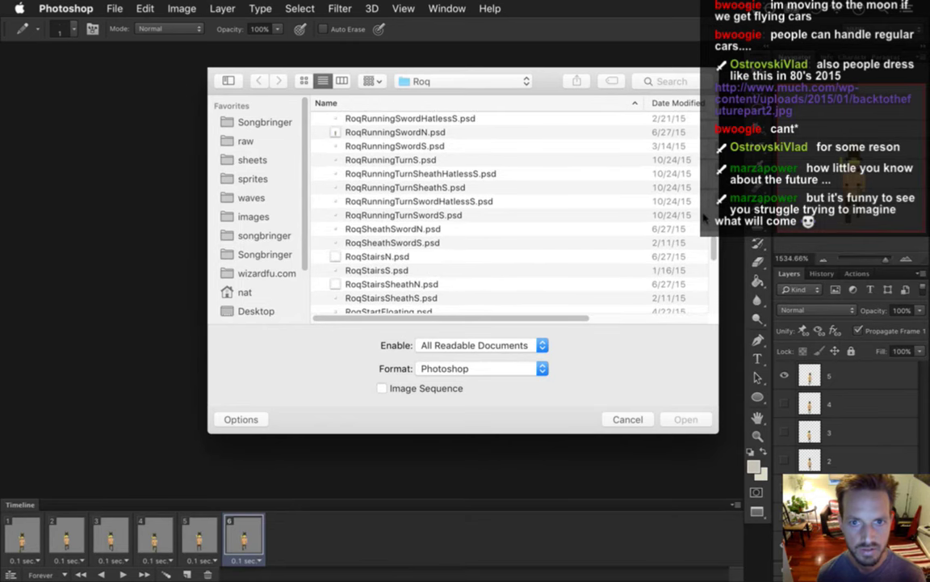
pyautogui.scroll(5, 705, 218)
pyautogui.scroll(5, 717, 240)
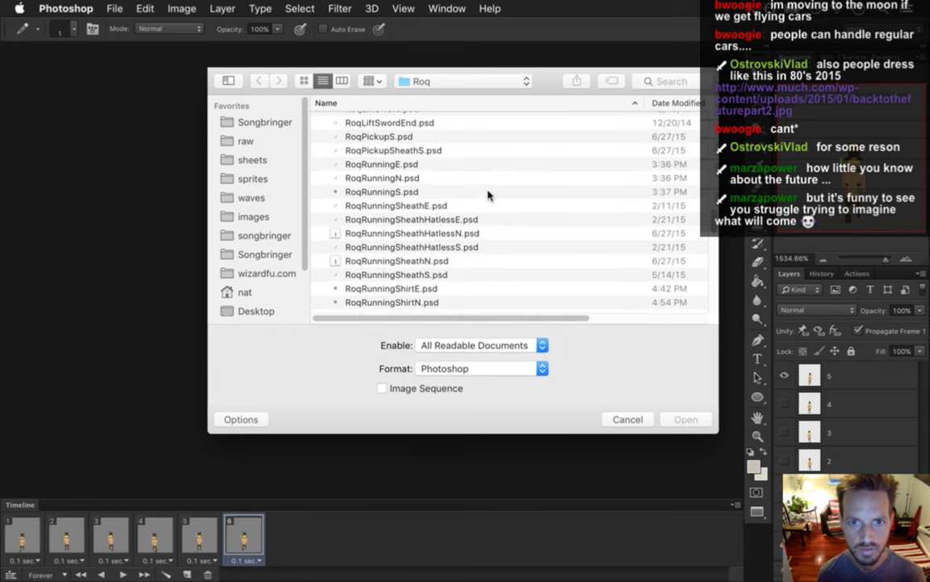
pyautogui.click(488, 193)
pyautogui.click(680, 420)
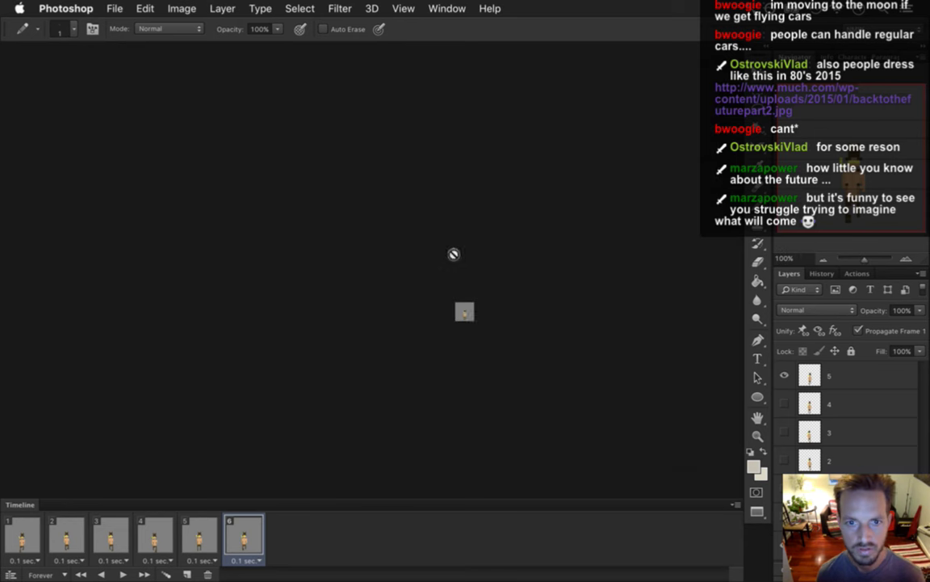
pyautogui.moveTo(462, 304); pyautogui.dragTo(496, 331)
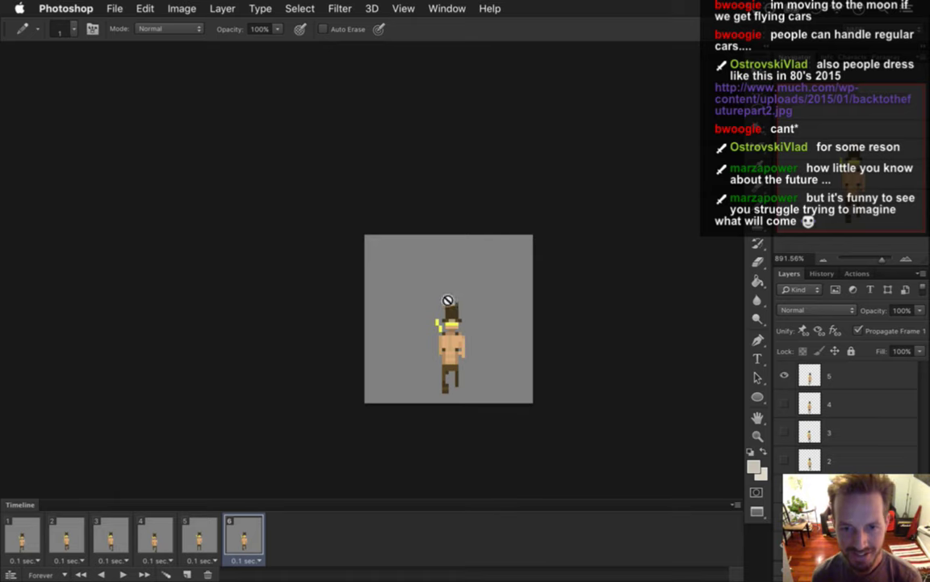
# Switch to Finder and open the Heroes folder inside sheets in a new window.
pyautogui.press('super+Tab')
pyautogui.press('super+Tab')
pyautogui.press('super+Tab')
pyautogui.press('super+Tab')
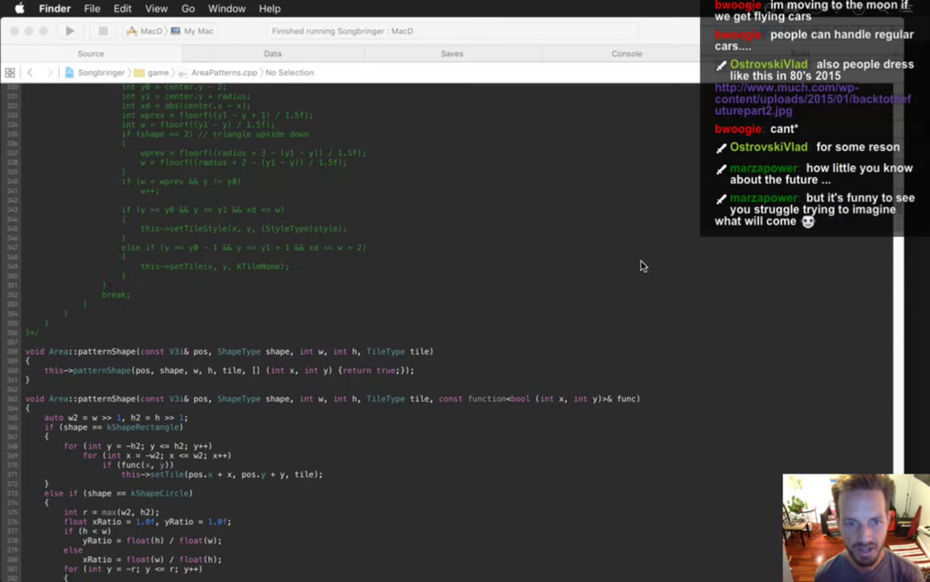
pyautogui.press('super+n')
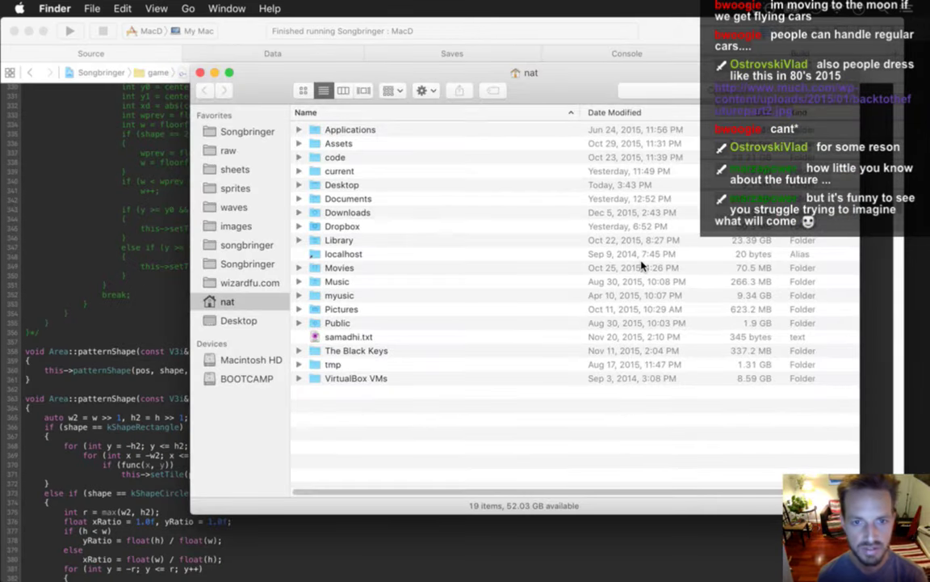
pyautogui.click(236, 169)
pyautogui.click(345, 245)
pyautogui.doubleClick(347, 256)
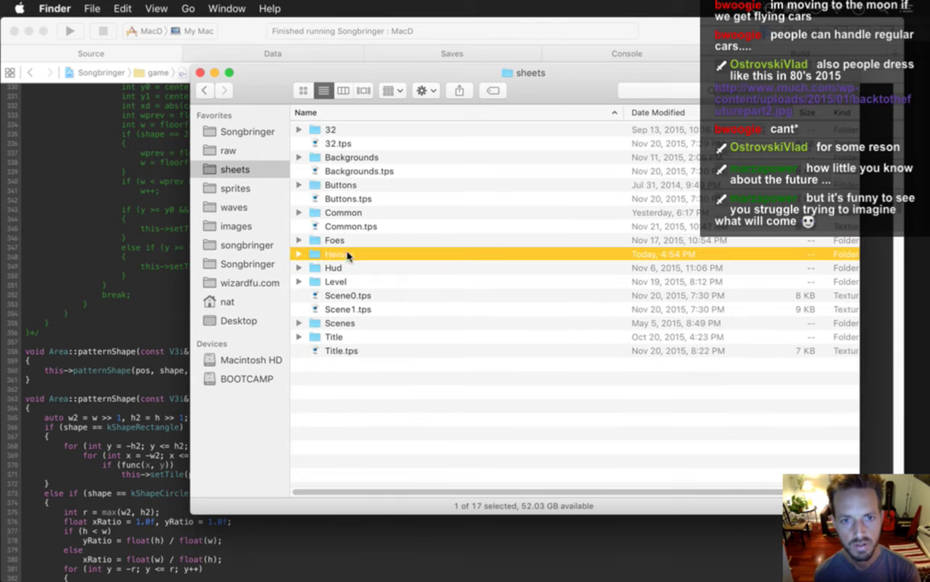
# Locate the exported front-view run frame RoqRunningS0.png among the sprites in the Heroes folder.
pyautogui.click(652, 272)
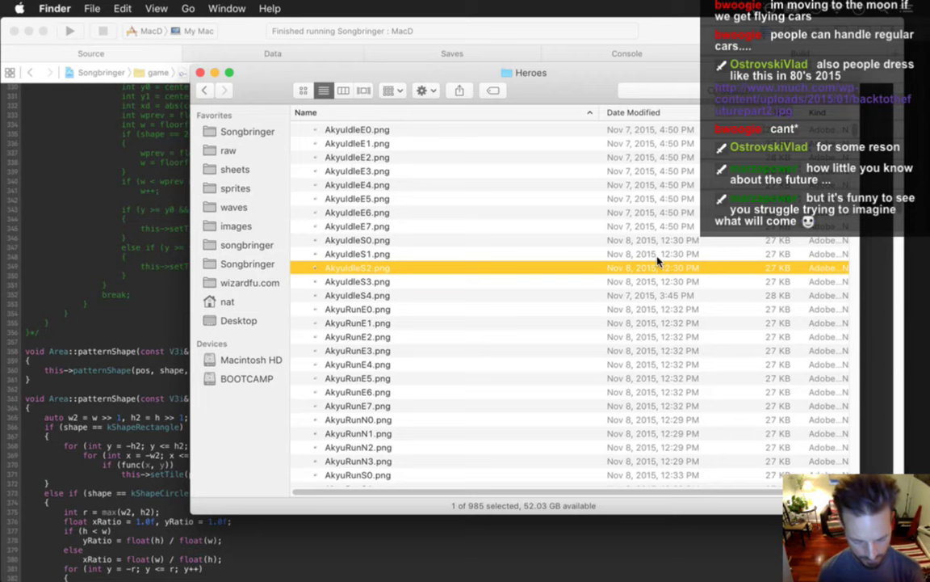
pyautogui.write('roqru')
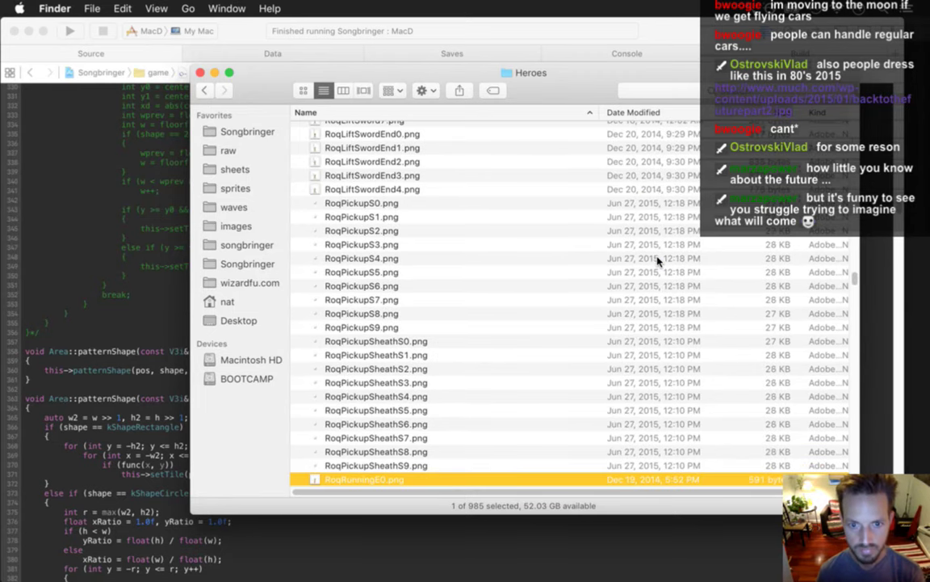
pyautogui.press('Down')
pyautogui.press('Down')
pyautogui.press('Down')
pyautogui.press('Down')
pyautogui.press('Down')
pyautogui.press('Down')
pyautogui.press('Down')
pyautogui.press('Down')
pyautogui.press('Down')
pyautogui.press('Down')
pyautogui.press('Down')
pyautogui.press('Down')
pyautogui.press('Down')
pyautogui.press('Down')
pyautogui.press('Down')
pyautogui.press('Down')
pyautogui.press('Down')
pyautogui.press('Down')
pyautogui.press('Down')
pyautogui.press('Down')
pyautogui.press('Up')
pyautogui.press('Up')
pyautogui.press('Up')
pyautogui.press('Up')
pyautogui.press('Up')
pyautogui.press('Up')
pyautogui.press('Up')
pyautogui.press('Up')
pyautogui.press('Up')
# Preview the exported front-view run frames one by one from RoqRunningS0.png to RoqRunningS5.png.
pyautogui.press('space')
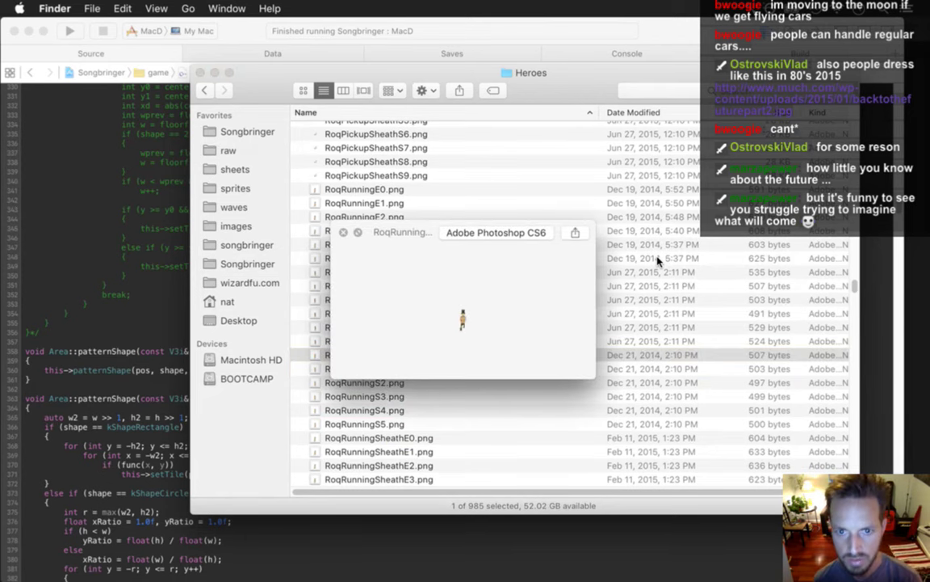
pyautogui.press('Down')
pyautogui.press('Down')
pyautogui.press('Down')
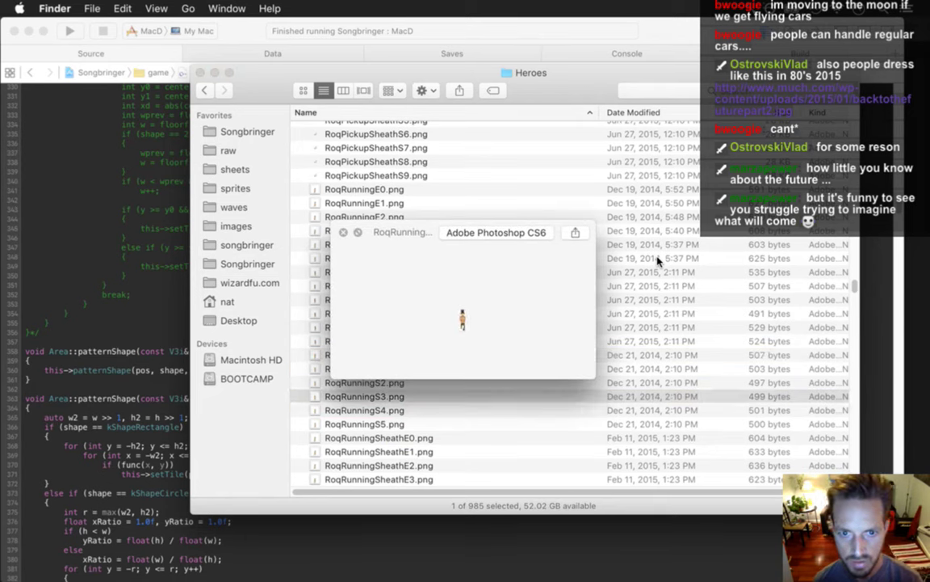
pyautogui.press('Down')
pyautogui.press('Down')
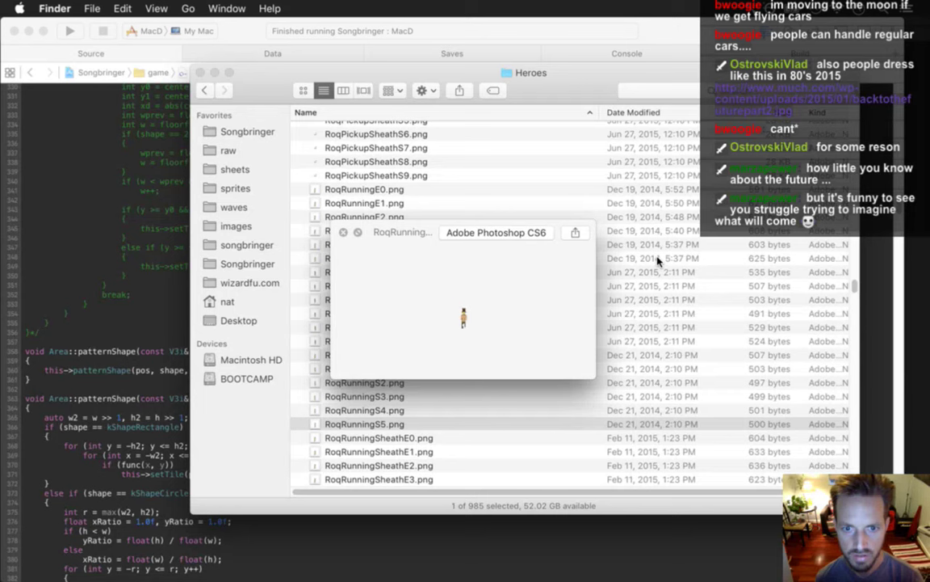
# Return to RoqRunningS0.png, inspect its pose in an enlarged preview, and close the preview.
pyautogui.press('space')
pyautogui.press('Up')
pyautogui.press('Up')
pyautogui.press('Up')
pyautogui.press('Up')
pyautogui.press('Up')
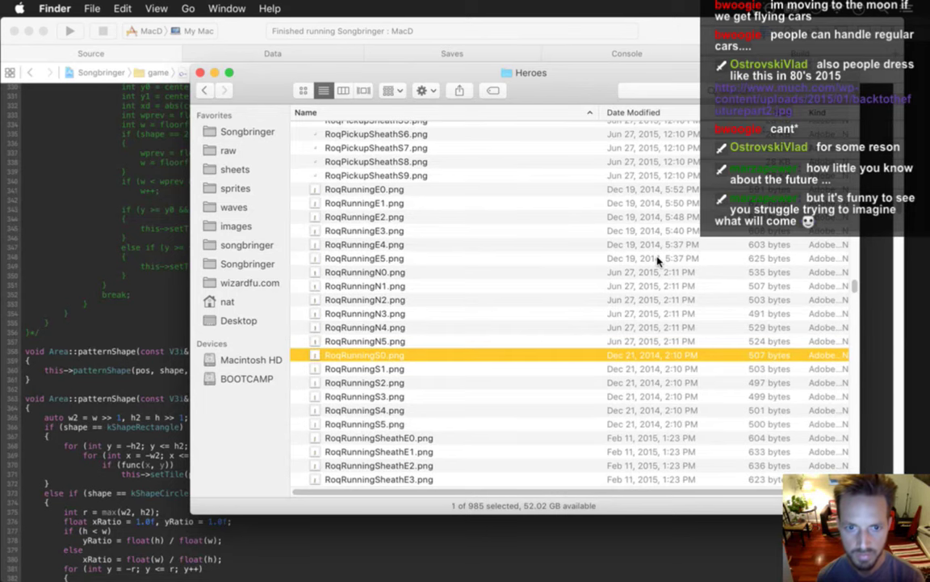
pyautogui.press('space')
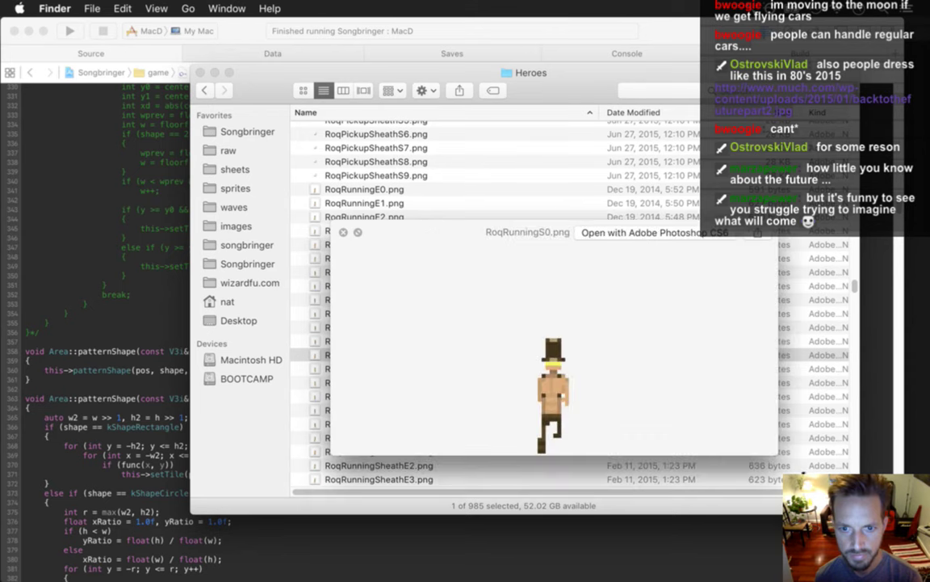
pyautogui.scroll(4, 761, 477)
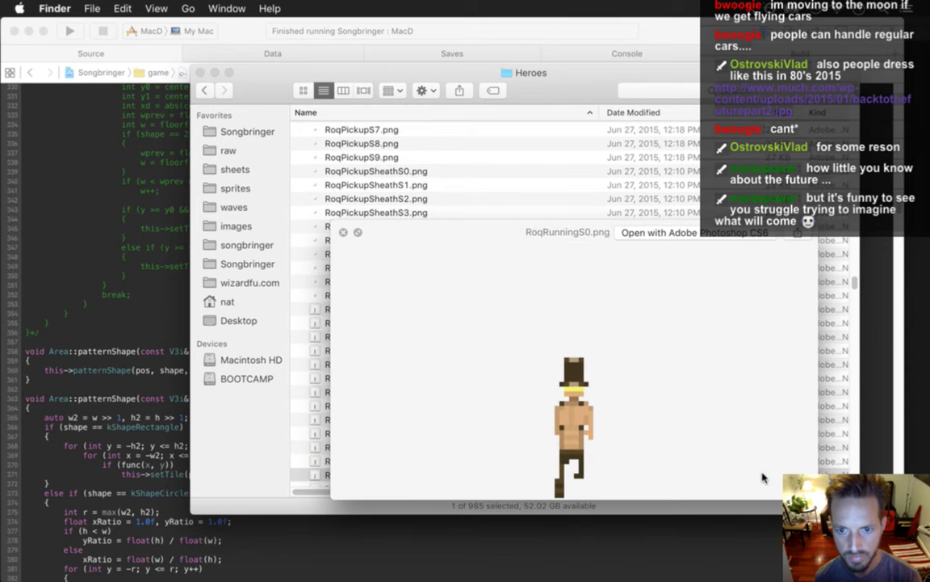
pyautogui.click(343, 232)
# Inspect the pose of RoqRunningS5.png in an enlarged preview and close the preview.
pyautogui.scroll(-5, 853, 280)
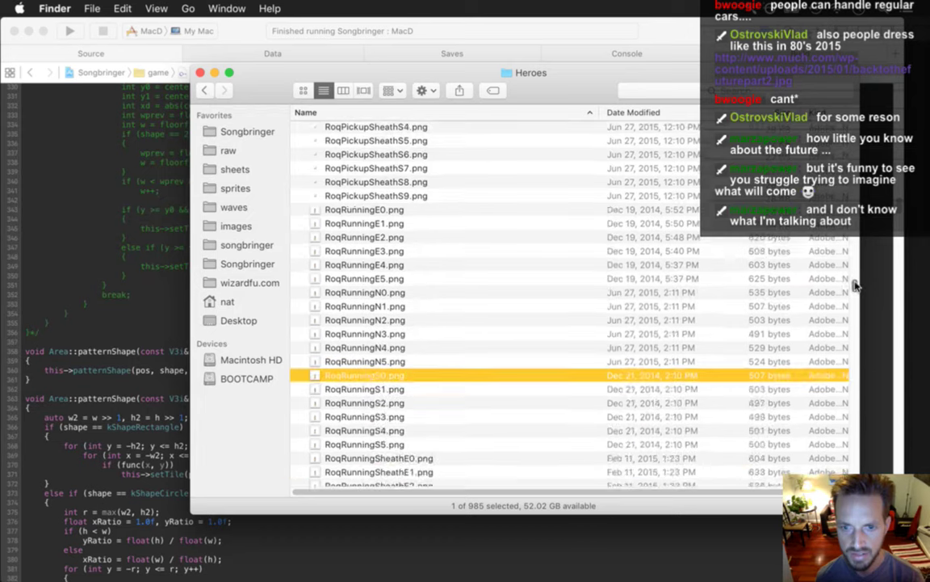
pyautogui.click(395, 347)
pyautogui.press('space')
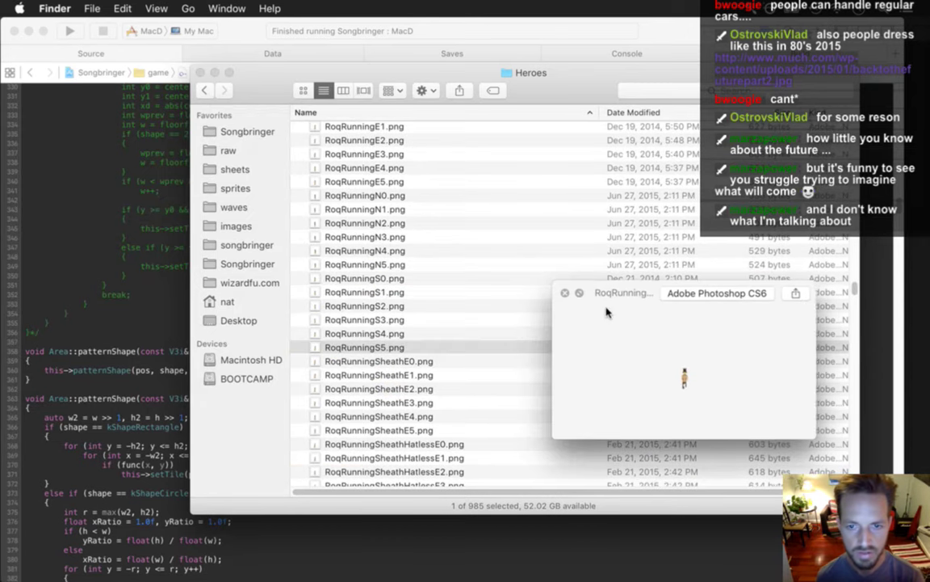
pyautogui.moveTo(560, 287); pyautogui.dragTo(316, 235)
pyautogui.scroll(-2, 355, 257)
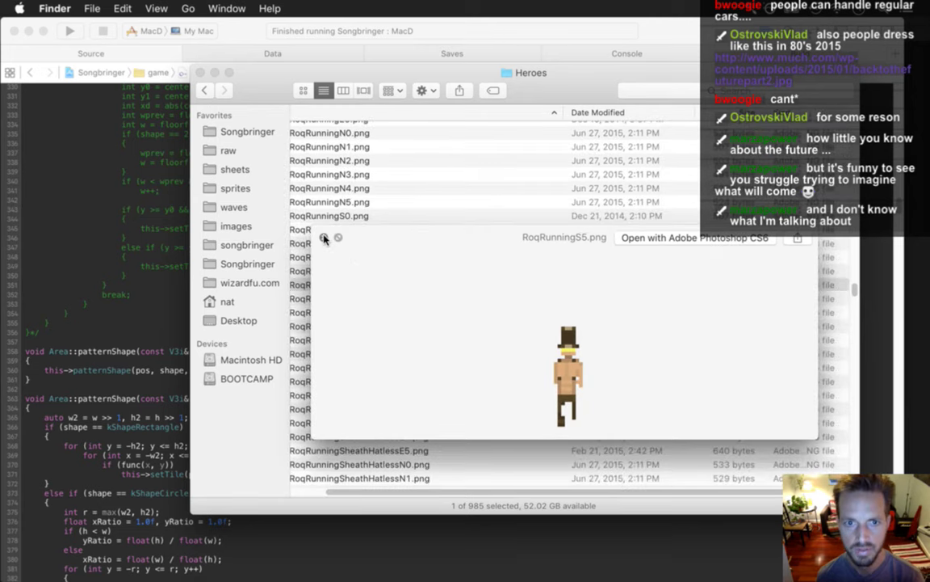
pyautogui.click(323, 238)
# Close the Finder window, switch back to Photoshop, and select frame 1 of the RoqRunningS.psd animation.
pyautogui.press('super+w')
pyautogui.press('super+Tab')
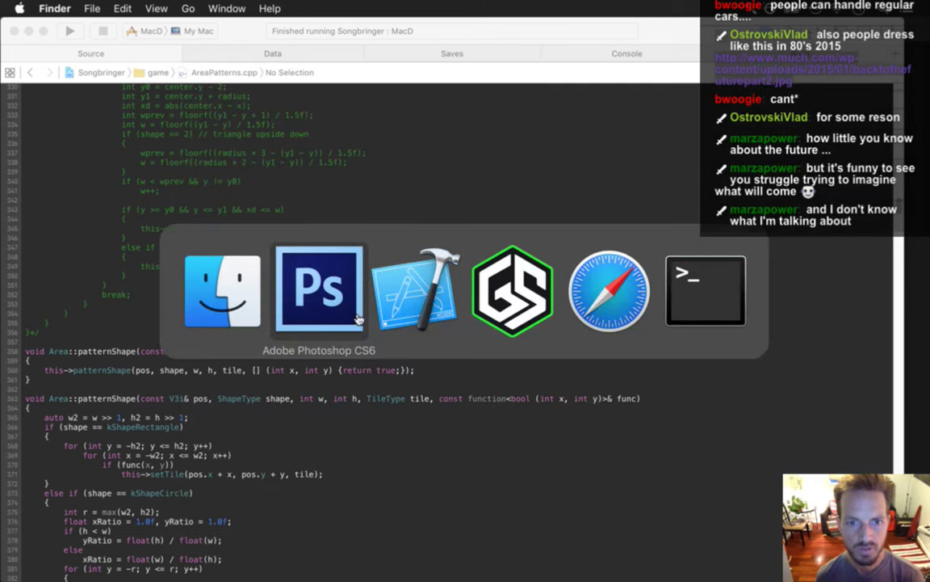
pyautogui.click(323, 283)
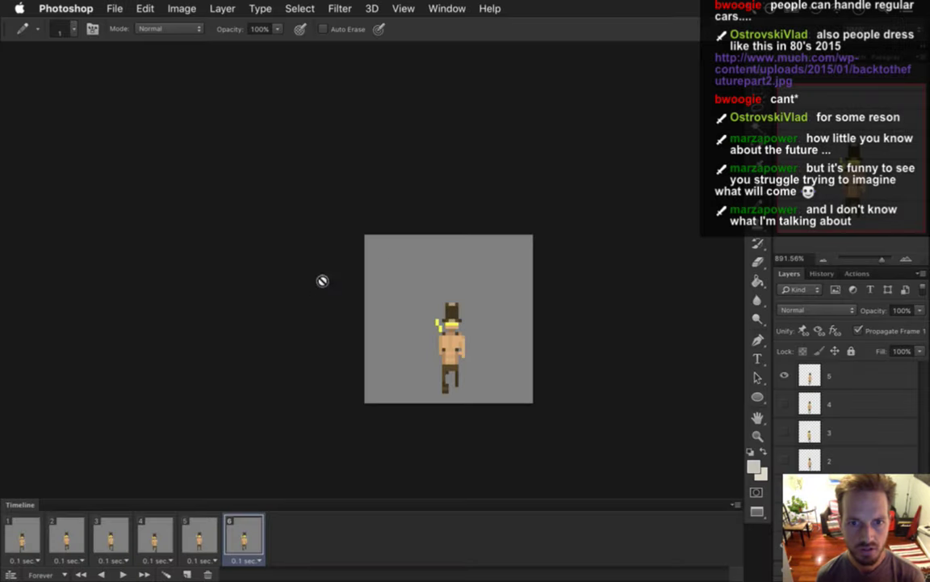
pyautogui.click(24, 535)
pyautogui.click(449, 10)
pyautogui.moveTo(493, 572)
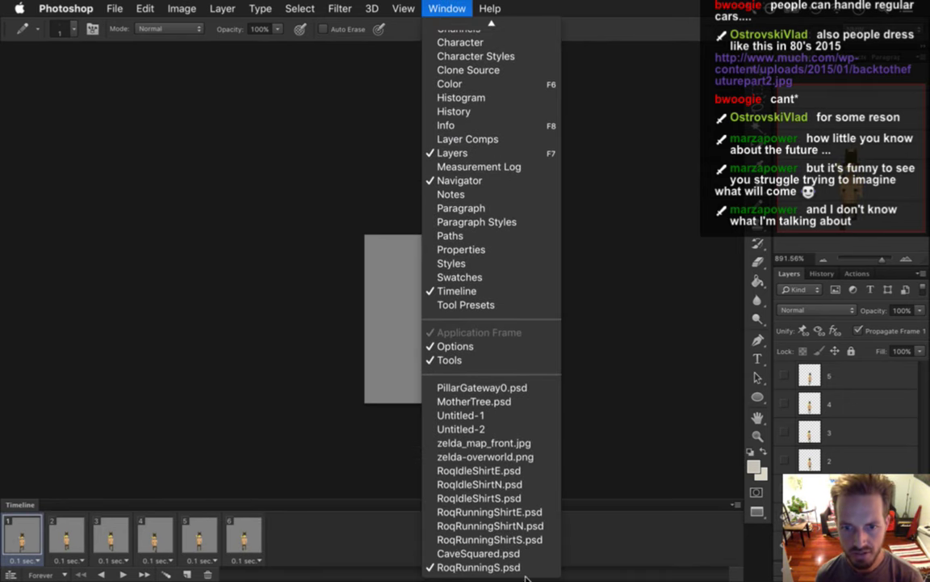
pyautogui.click(247, 374)
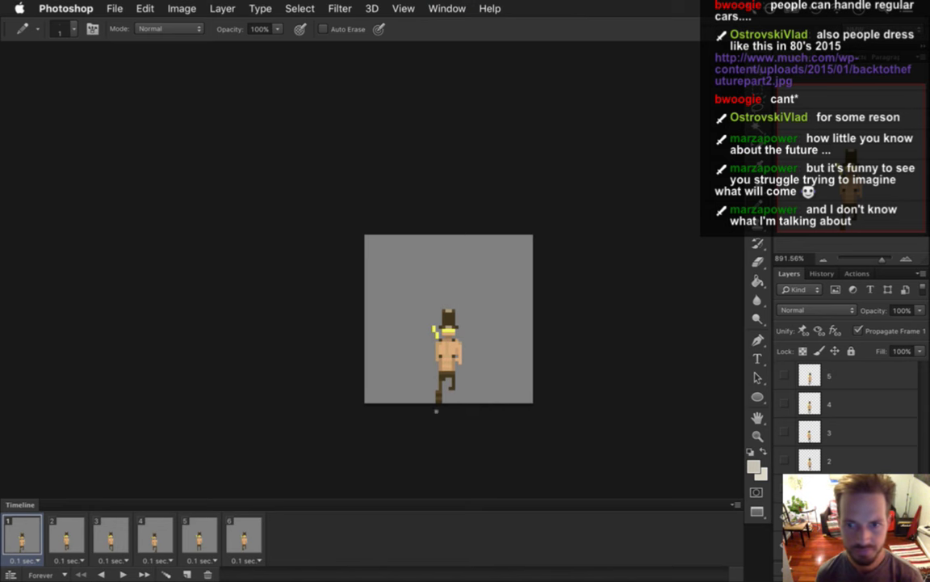
# Erase the yellow headband tails beside the character's head in frame 1 of RoqRunningS.psd.
pyautogui.press('e')
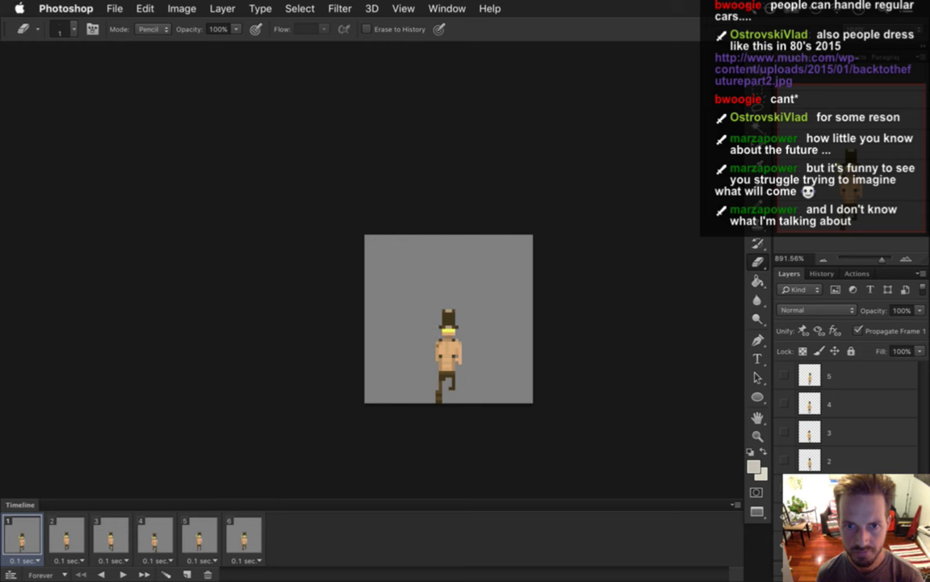
pyautogui.click(453, 353)
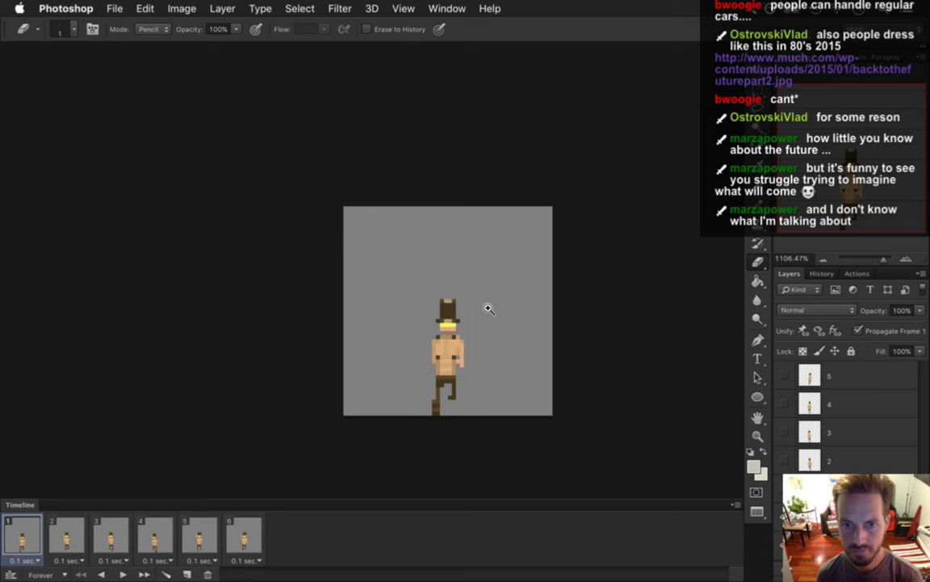
pyautogui.click(488, 306)
pyautogui.click(447, 8)
pyautogui.moveTo(477, 569)
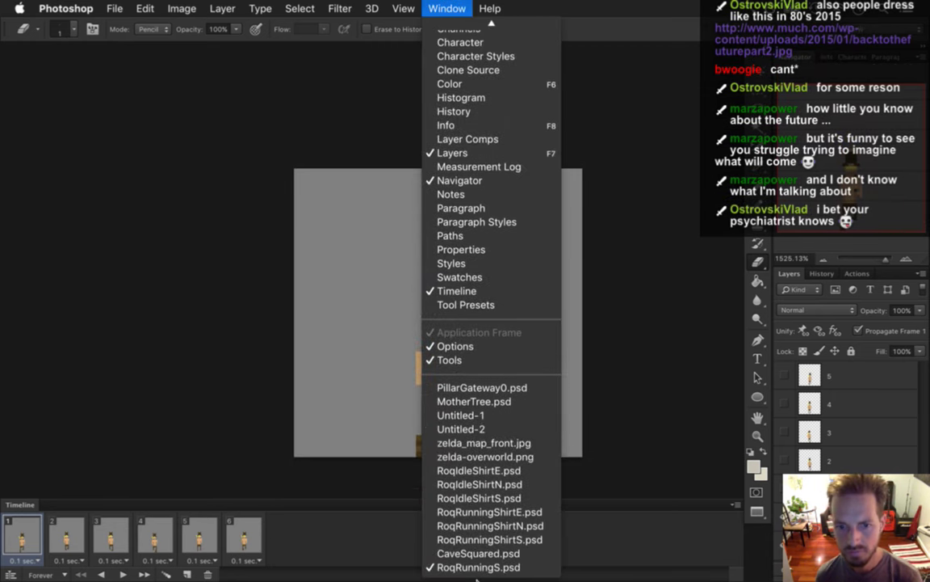
pyautogui.click(273, 413)
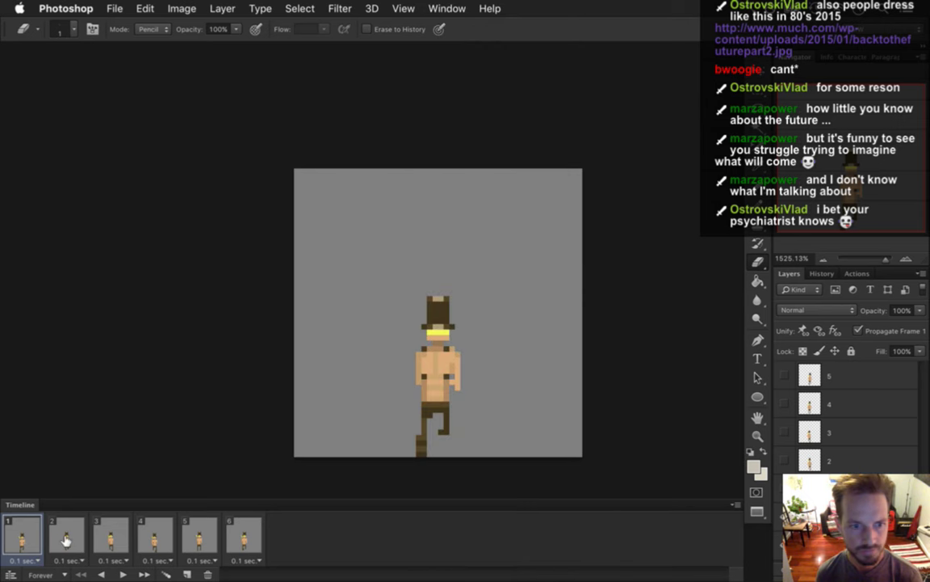
# Erase the yellow headband tails in frame 2 and turn off Propagate Frame 1 for layers 2 to 5.
pyautogui.click(66, 535)
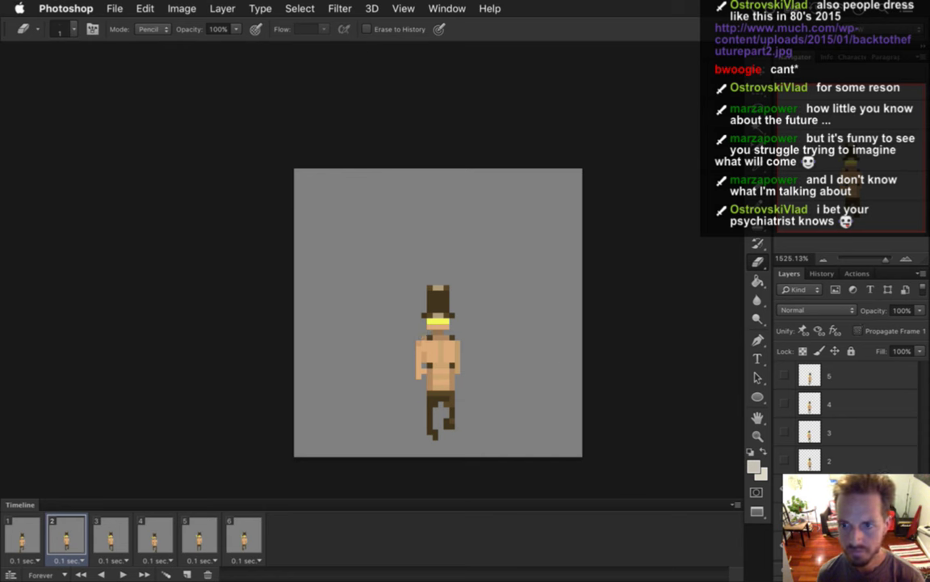
pyautogui.click(856, 461)
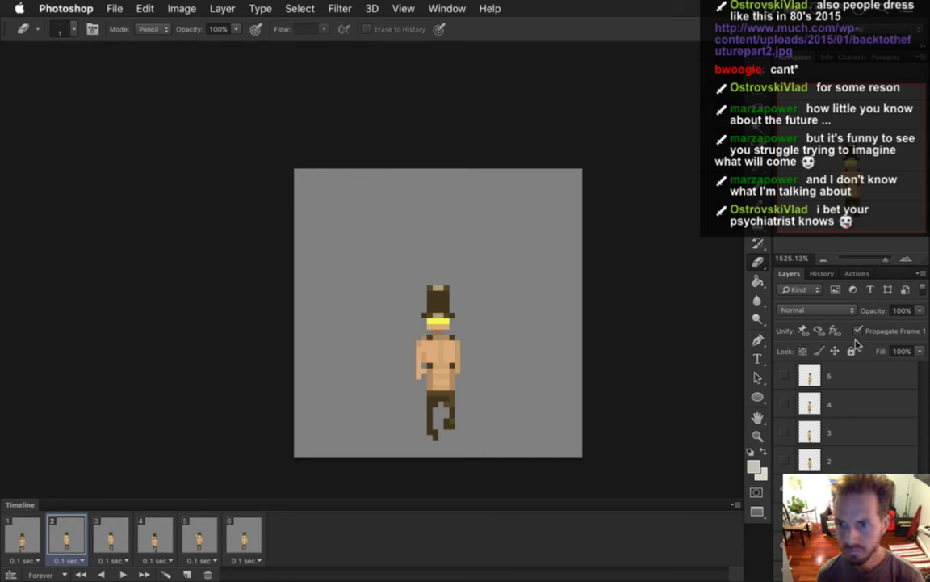
pyautogui.click(859, 331)
pyautogui.click(859, 331)
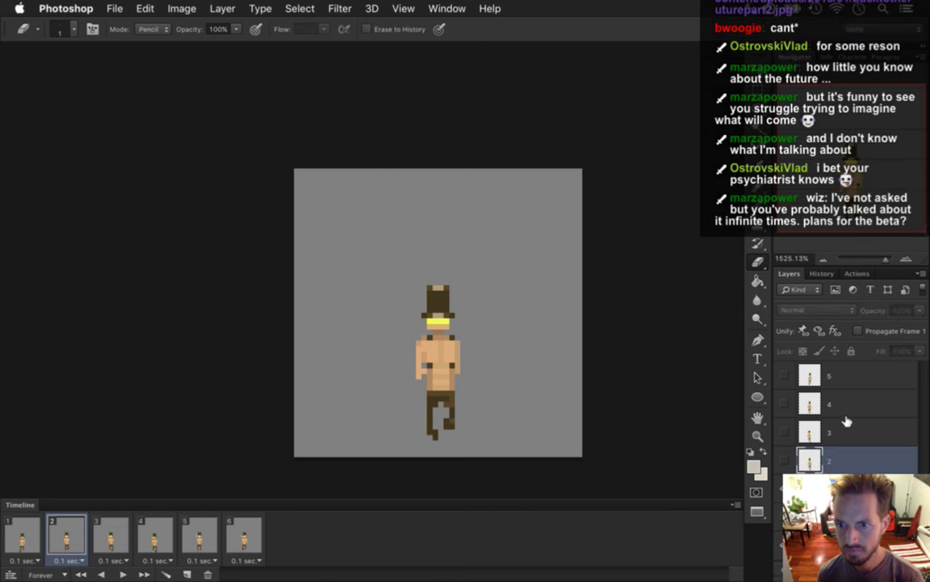
pyautogui.press('super+bracketright')
pyautogui.press('super+bracketright')
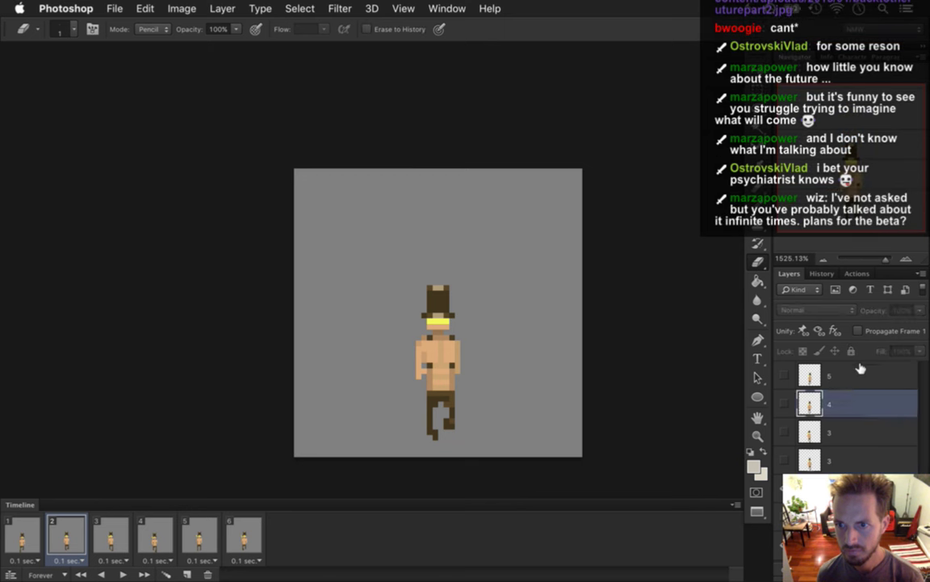
pyautogui.click(861, 372)
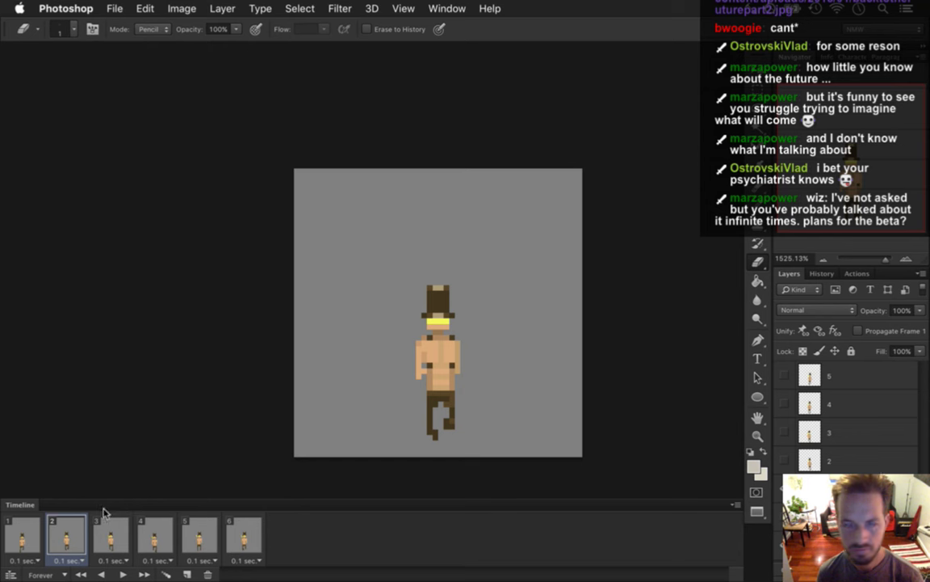
# Erase the yellow headband tails in frames 3 to 6, working on the matching layers 2 to 5.
pyautogui.click(111, 533)
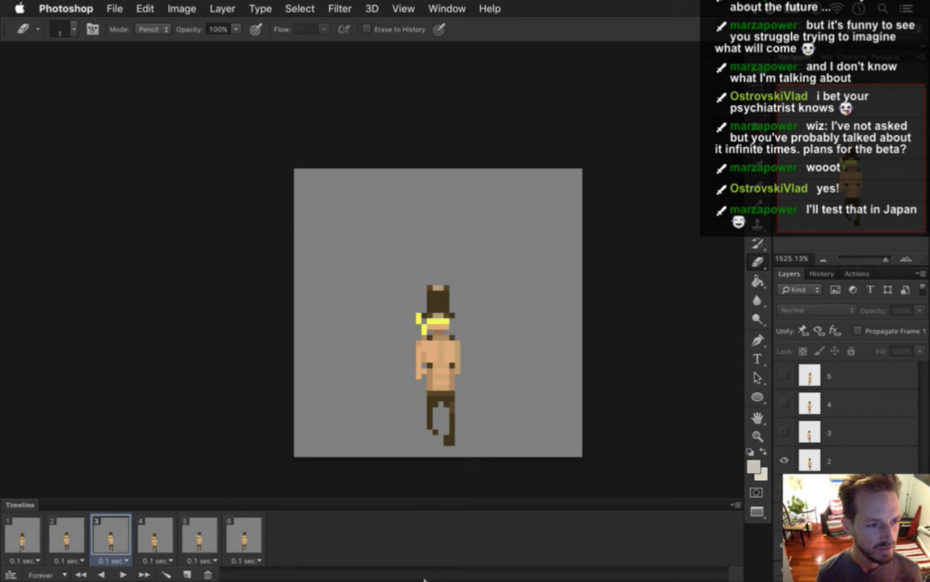
pyautogui.click(153, 535)
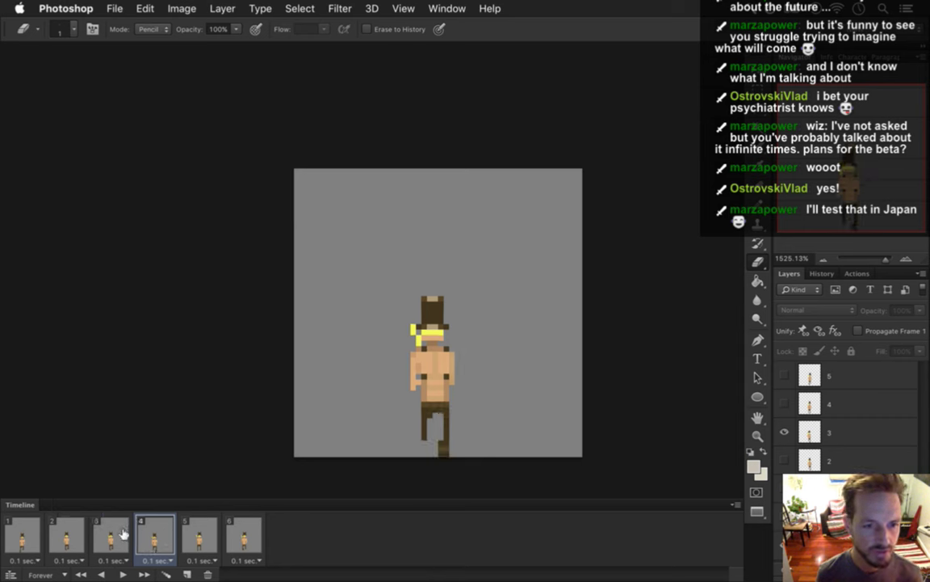
pyautogui.click(113, 533)
pyautogui.click(811, 460)
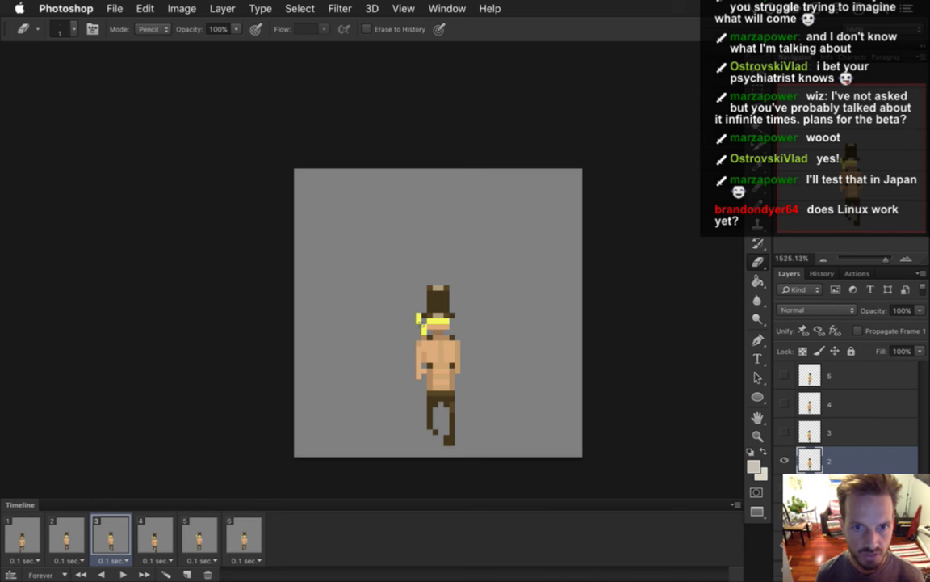
pyautogui.click(146, 526)
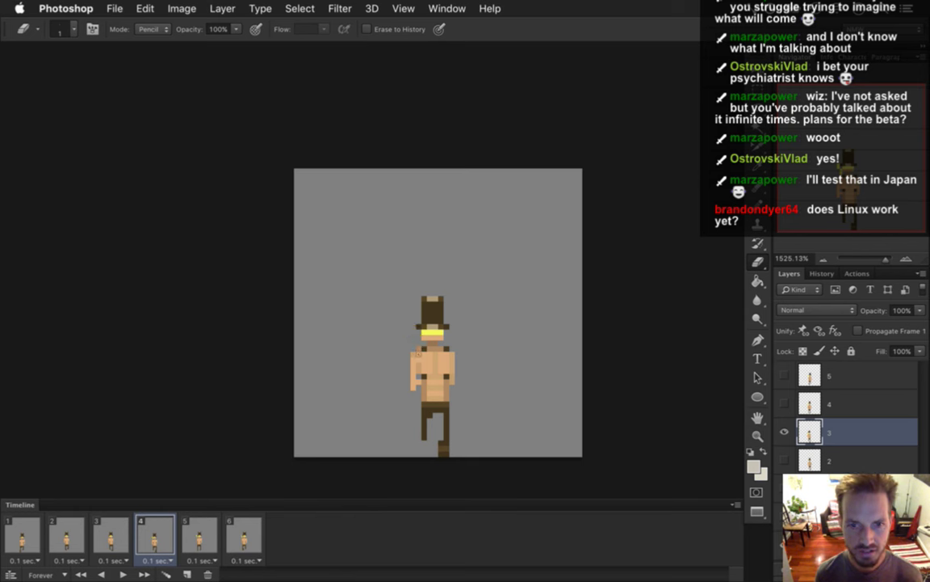
pyautogui.click(201, 526)
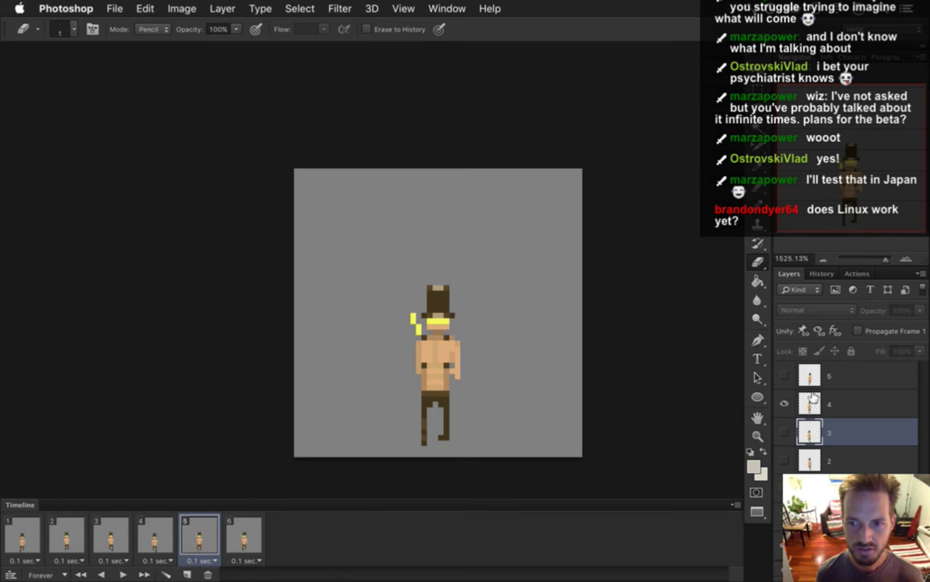
pyautogui.click(245, 527)
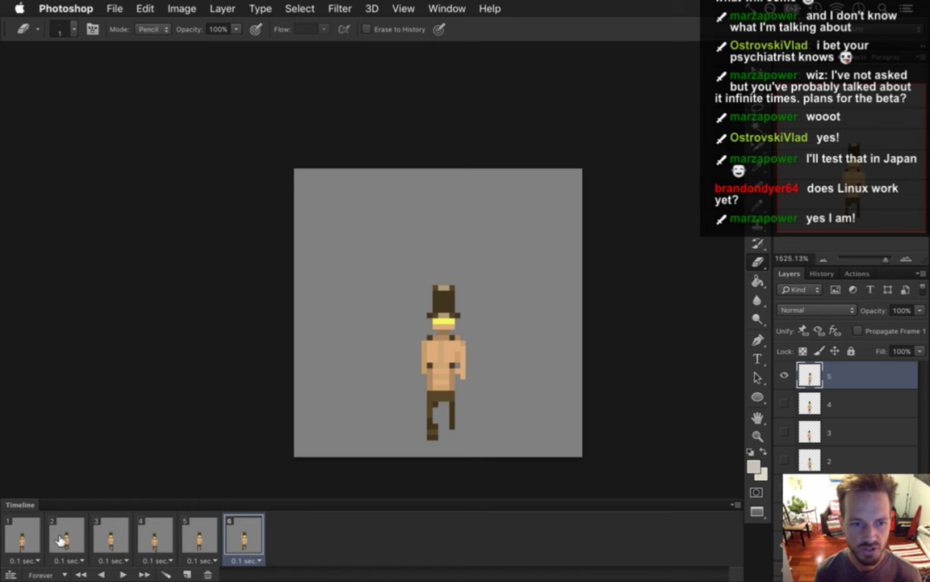
# Flip through the RoqRunningS.psd frames to check the headband without its tails.
pyautogui.click(24, 538)
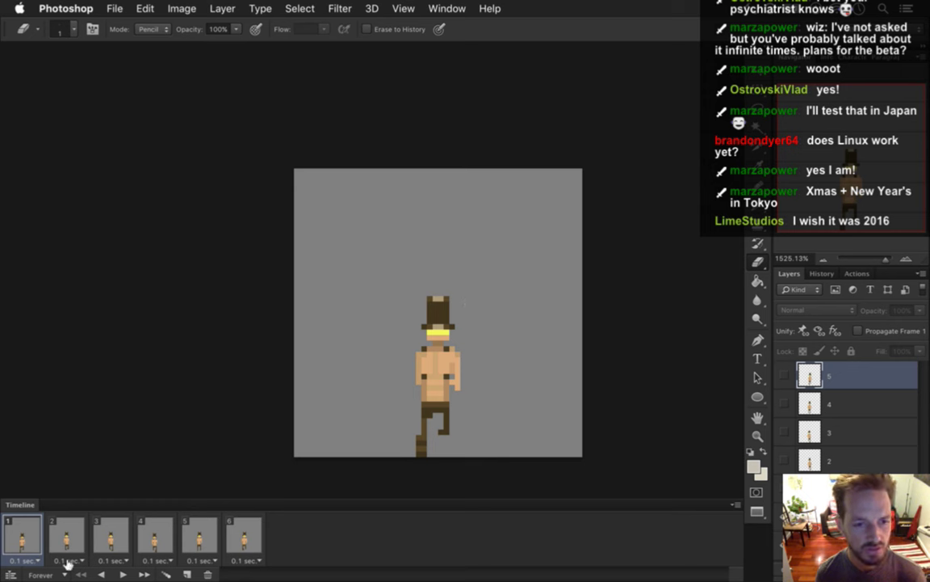
pyautogui.click(69, 535)
pyautogui.click(204, 537)
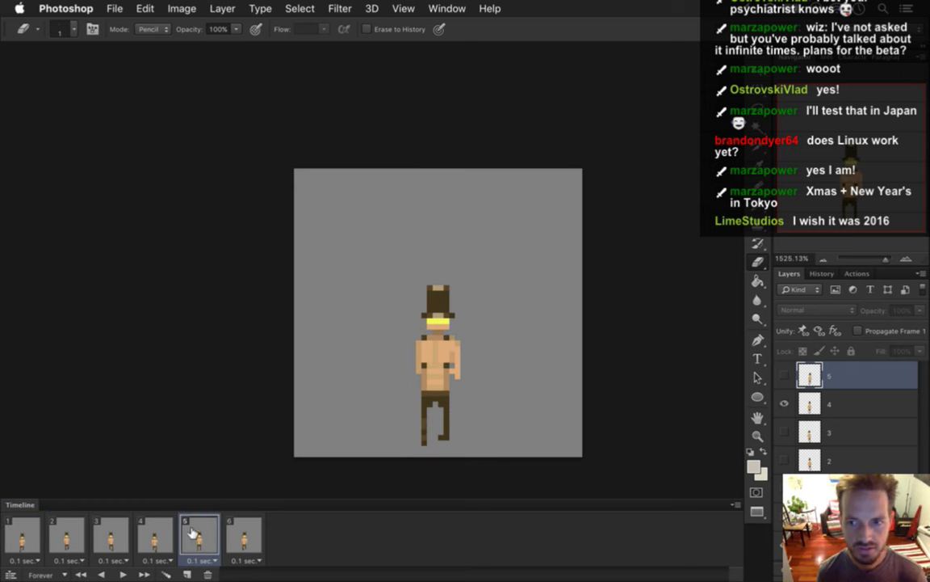
pyautogui.click(160, 535)
pyautogui.click(122, 535)
pyautogui.click(81, 533)
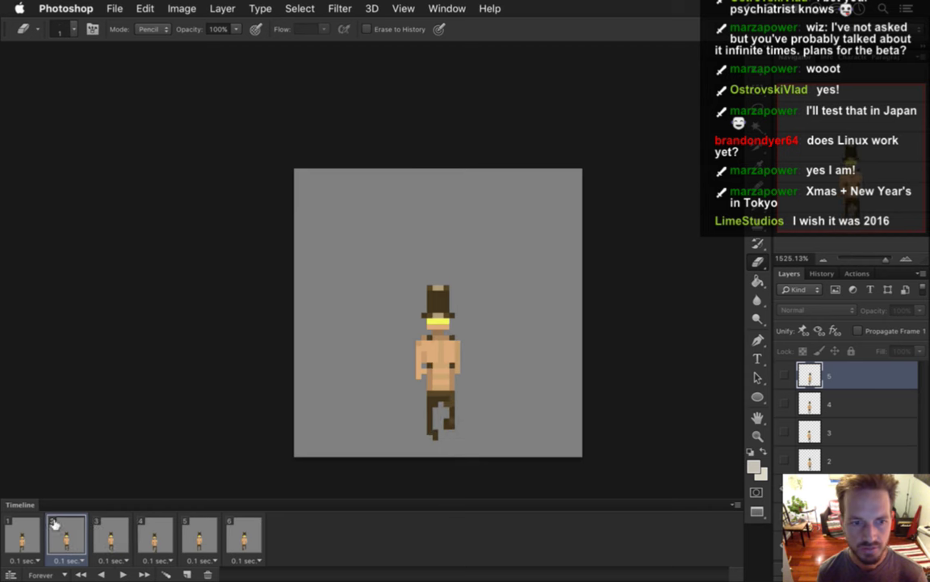
pyautogui.click(29, 533)
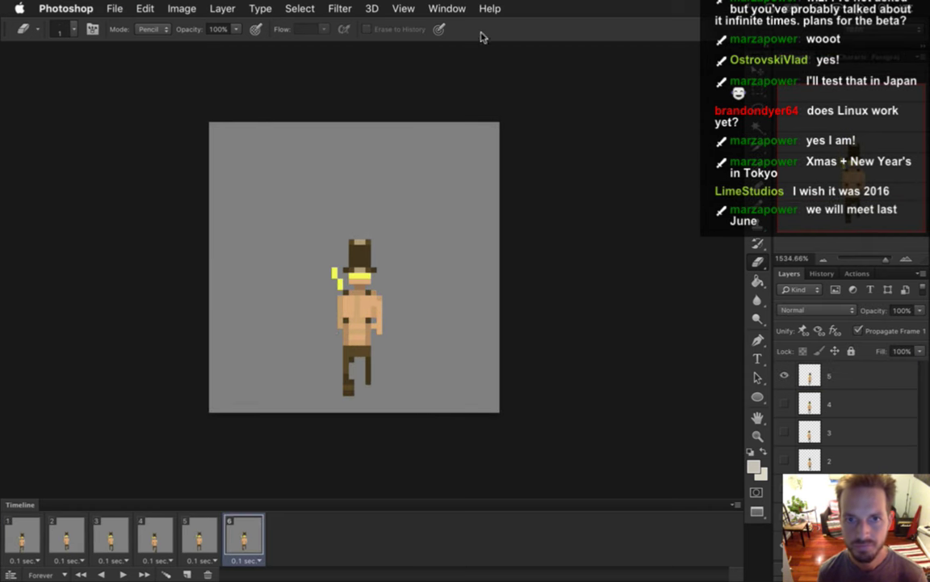
# Check which document is active and select frame 1 of the RoqRunningShirtS.psd animation.
pyautogui.click(446, 8)
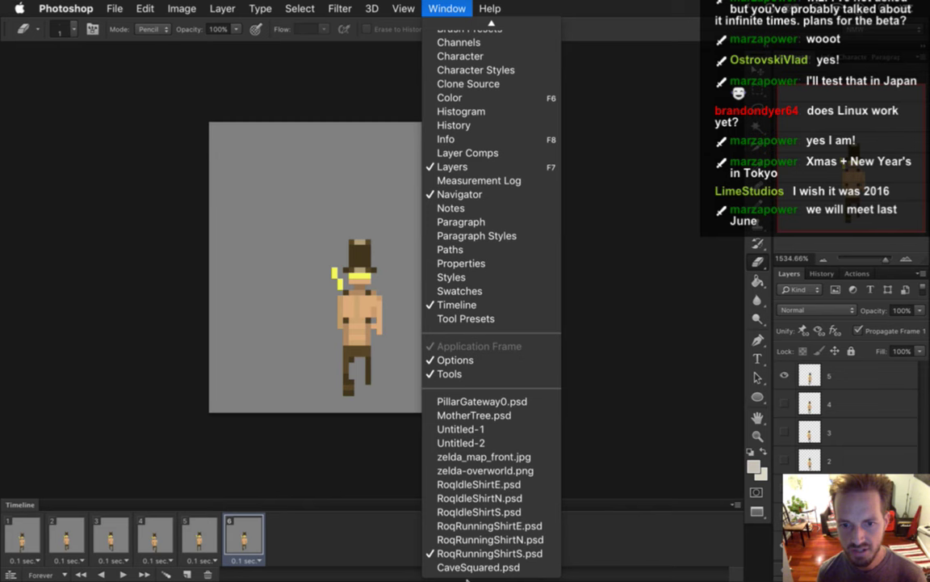
pyautogui.click(276, 465)
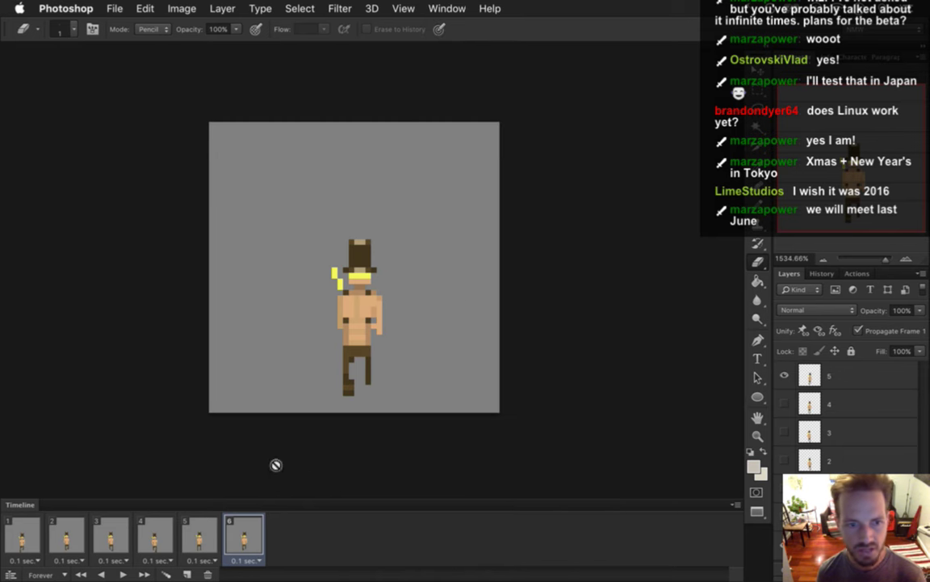
pyautogui.click(18, 529)
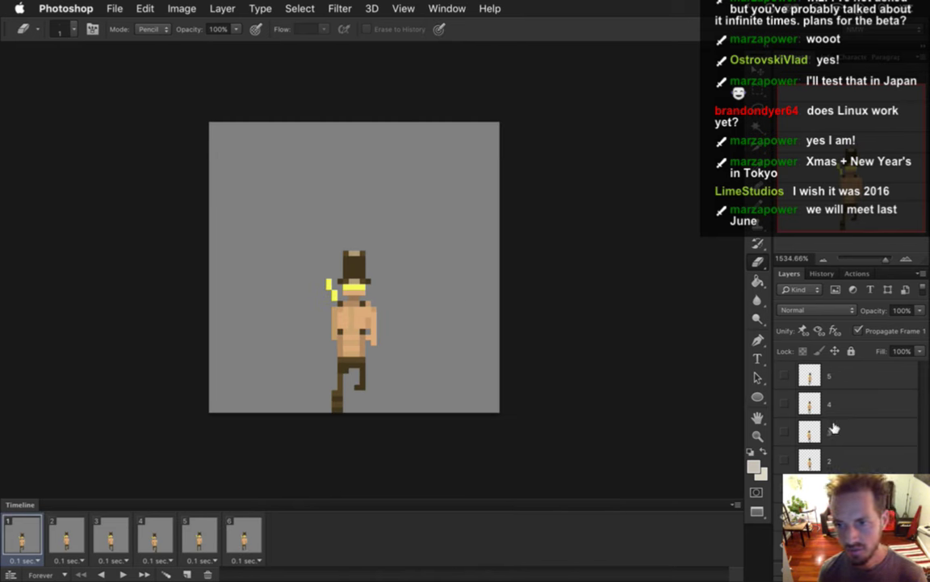
pyautogui.press('super+w')
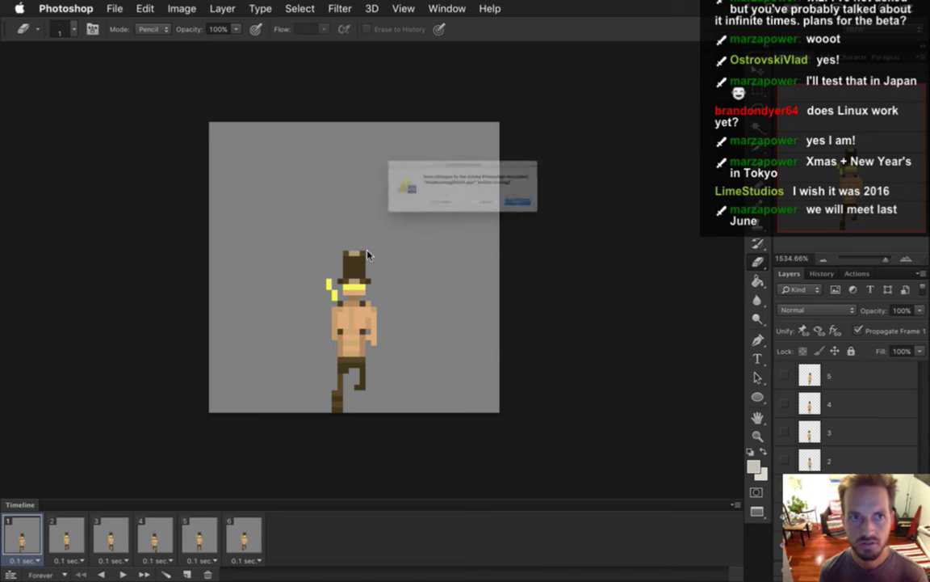
pyautogui.press('Escape')
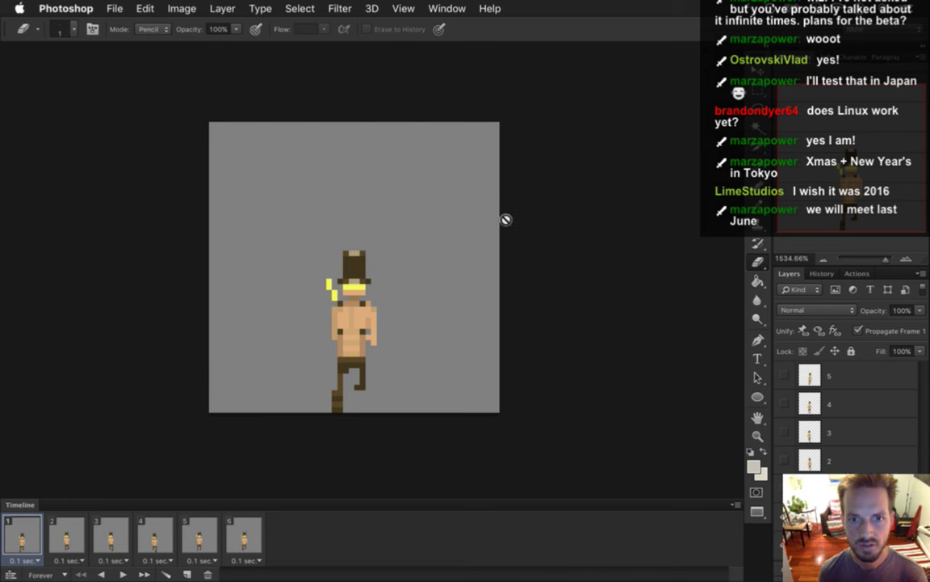
# Turn off Propagate Frame 1 for layers 2 to 5 of RoqRunningShirtS.psd.
pyautogui.click(858, 330)
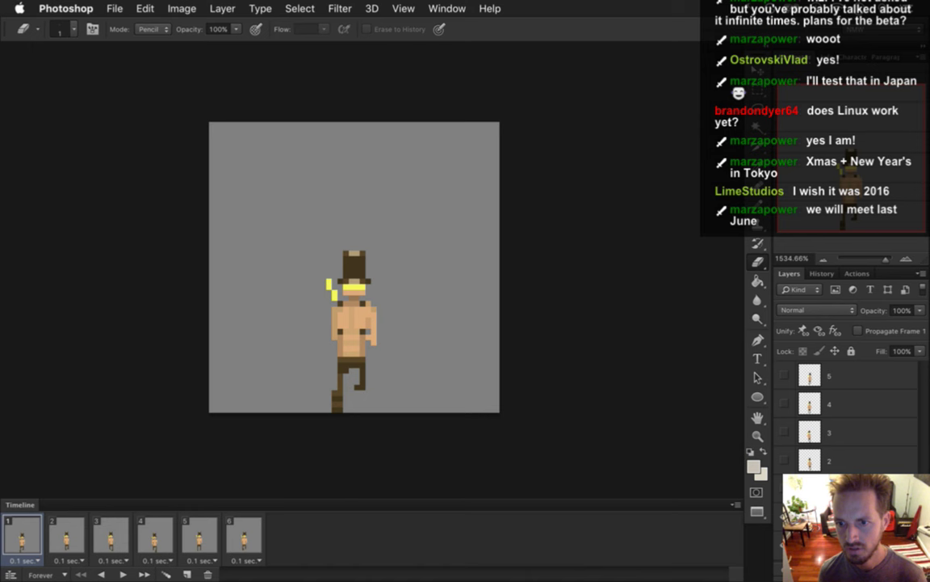
pyautogui.click(857, 330)
pyautogui.click(837, 458)
pyautogui.click(858, 331)
pyautogui.click(844, 422)
pyautogui.click(858, 331)
pyautogui.click(846, 400)
pyautogui.click(856, 375)
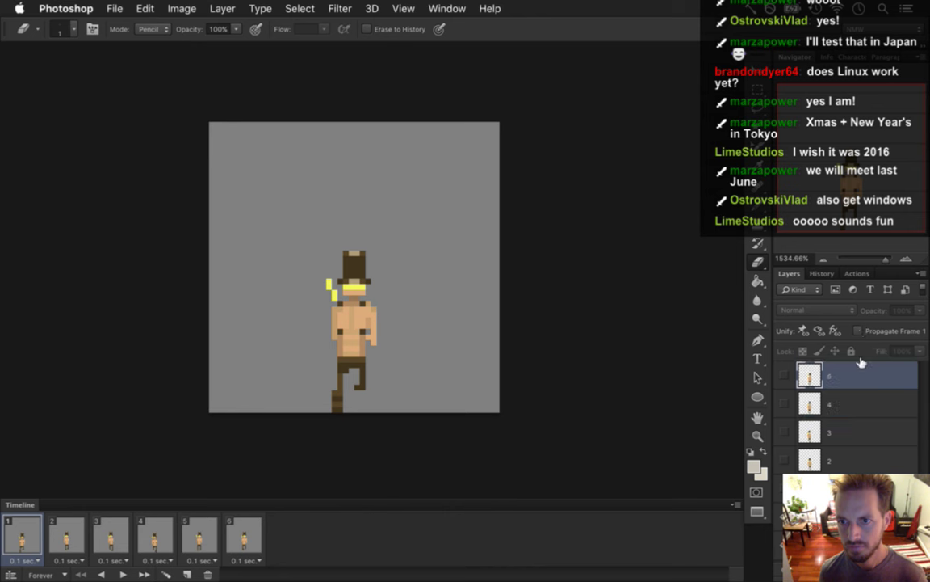
pyautogui.press('super+alt+a')
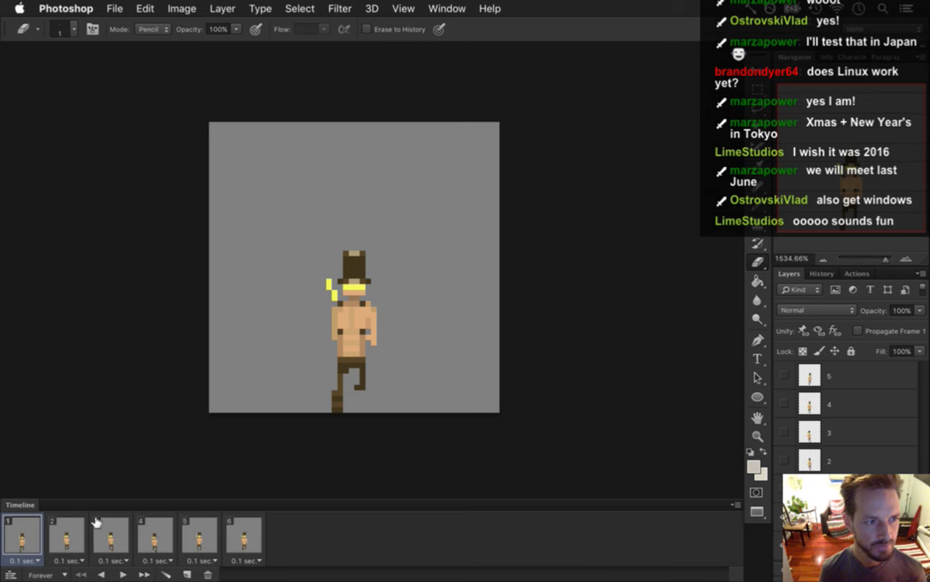
# Compare frames 1 and 2 of RoqRunningShirtS.psd and erase the yellow headband tails in both.
pyautogui.click(67, 525)
pyautogui.click(33, 532)
pyautogui.click(64, 529)
pyautogui.click(34, 531)
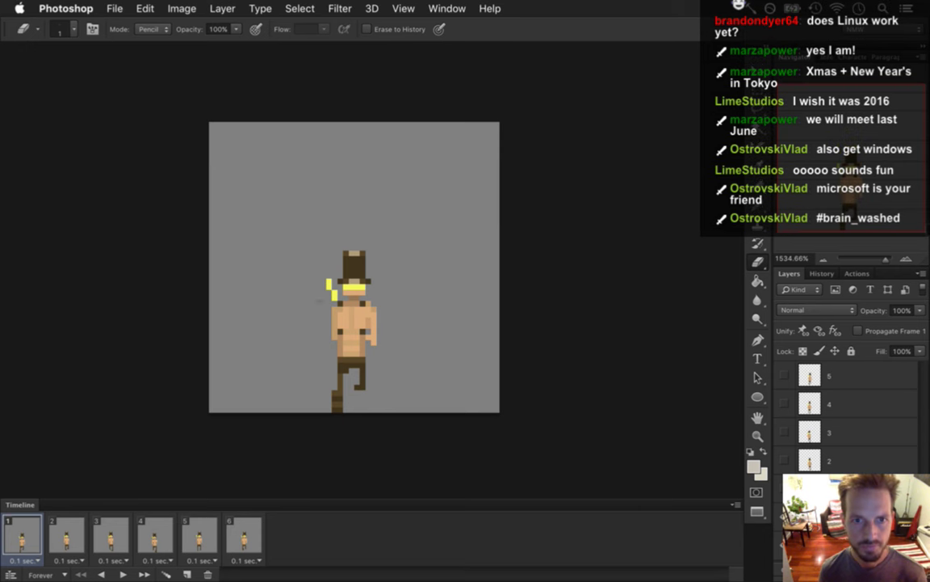
pyautogui.click(65, 533)
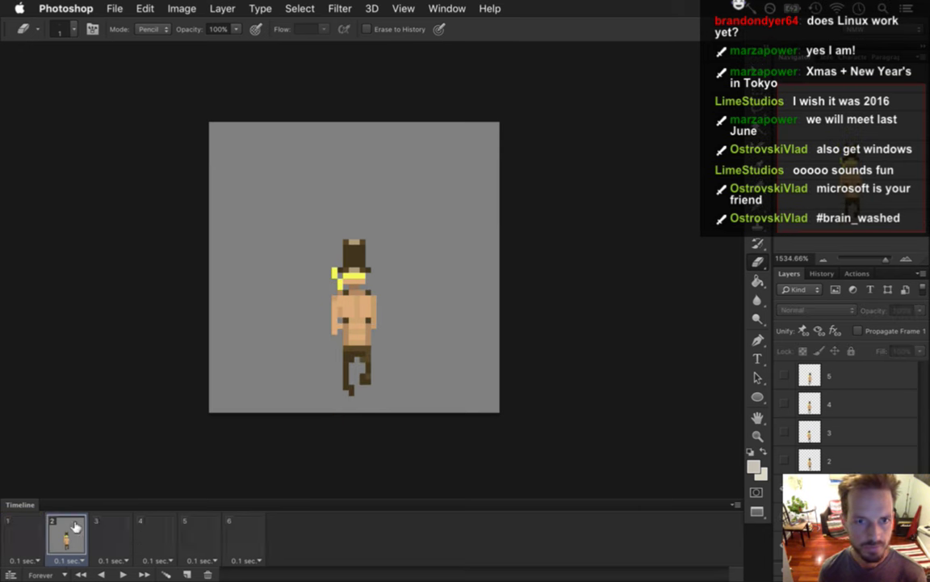
pyautogui.moveTo(336, 274); pyautogui.dragTo(338, 288)
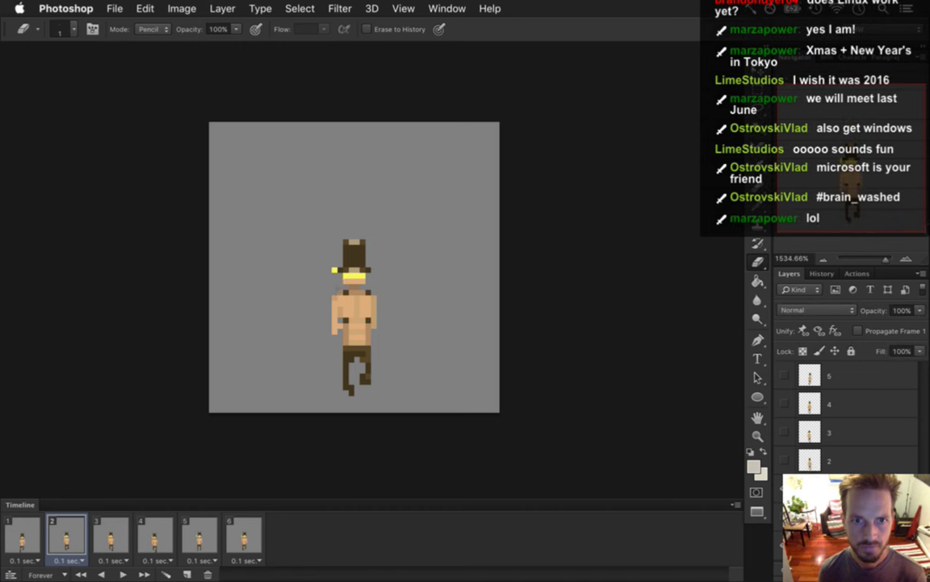
pyautogui.click(22, 533)
pyautogui.click(114, 8)
pyautogui.press('Escape')
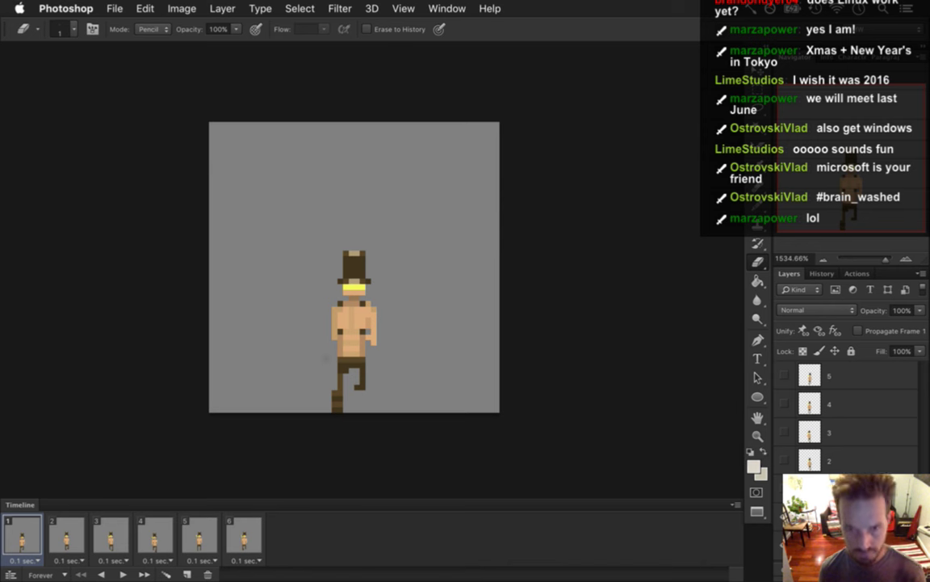
# Paint a cream shirt over the arms, shoulders and waist in frame 1, and sample a skin tone to recolour the dark hand pixel.
pyautogui.press('b')
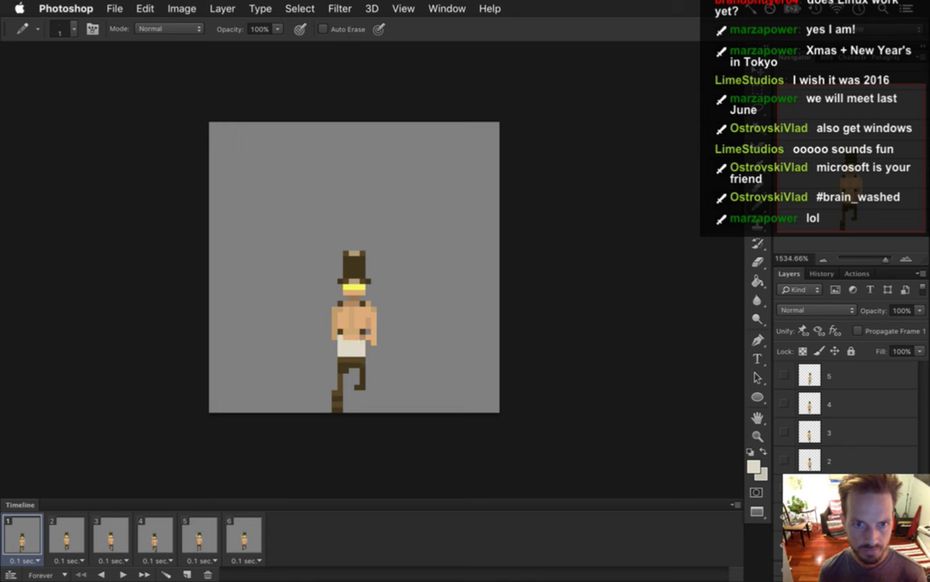
pyautogui.moveTo(374, 331)
pyautogui.mouseDown()
pyautogui.moveTo(370, 314)
pyautogui.moveTo(366, 320)
pyautogui.mouseUp()
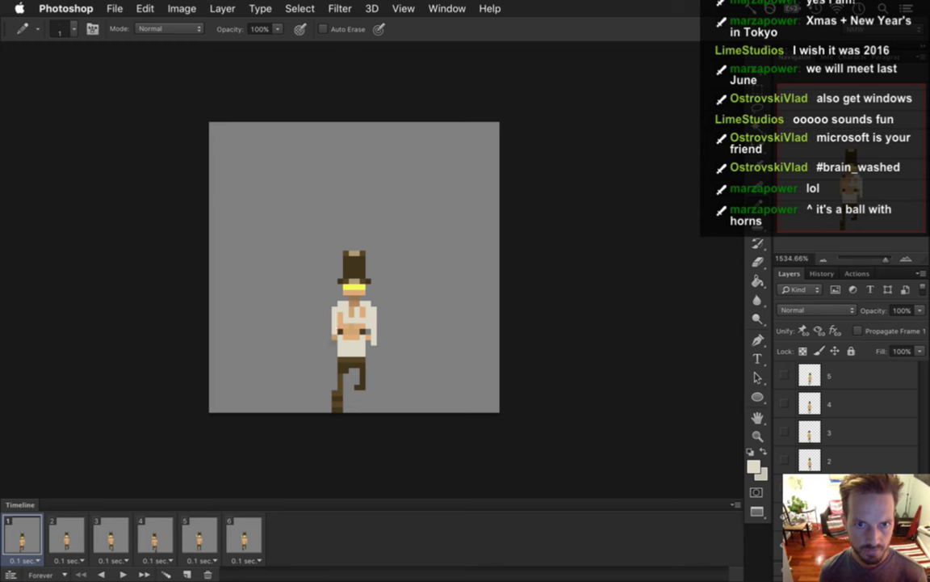
pyautogui.press('i')
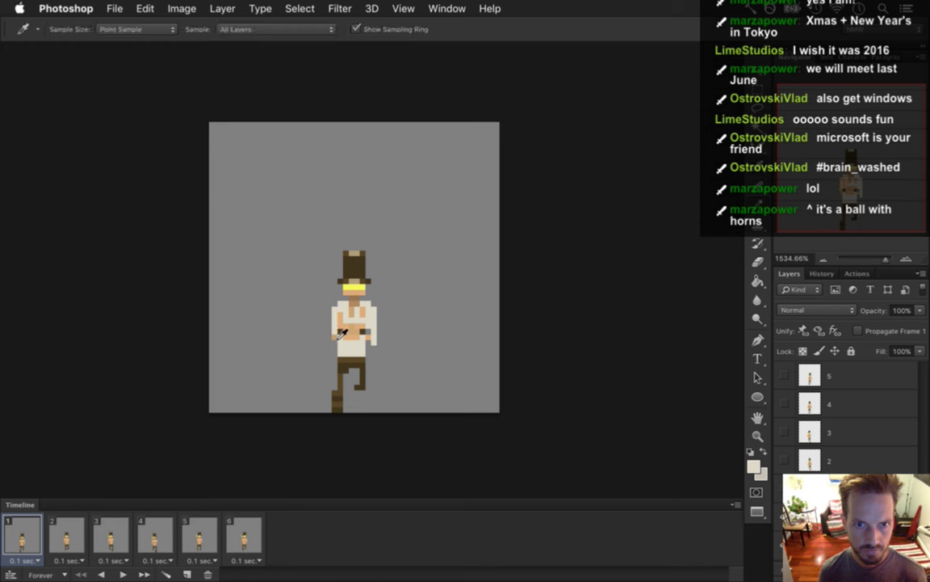
pyautogui.click(339, 337)
pyautogui.press('b')
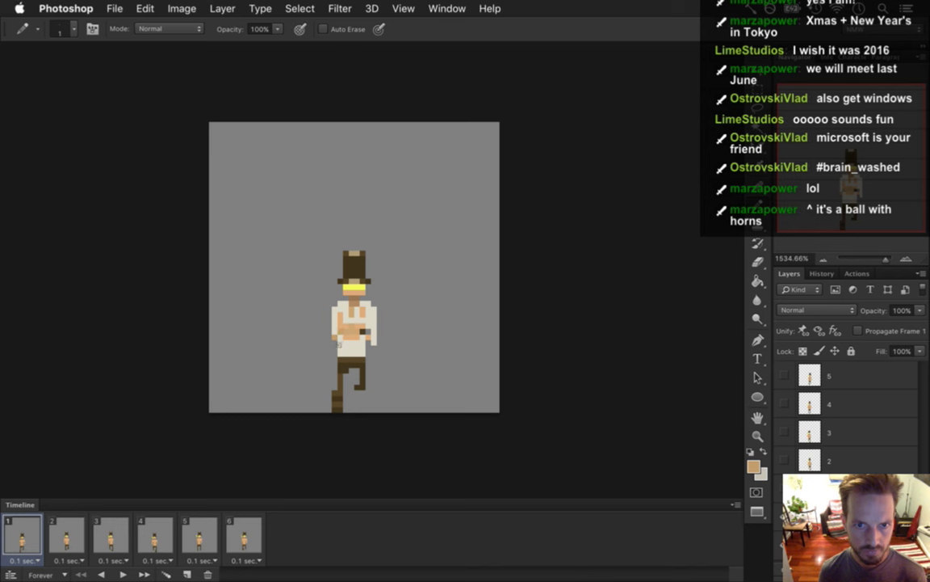
# Cover the remaining bare chest in frame 1 with cream below an open collar, and shade the sleeves and shirt front slightly darker.
pyautogui.press('i')
pyautogui.click(340, 329)
pyautogui.press('b')
pyautogui.moveTo(353, 349); pyautogui.dragTo(362, 338)
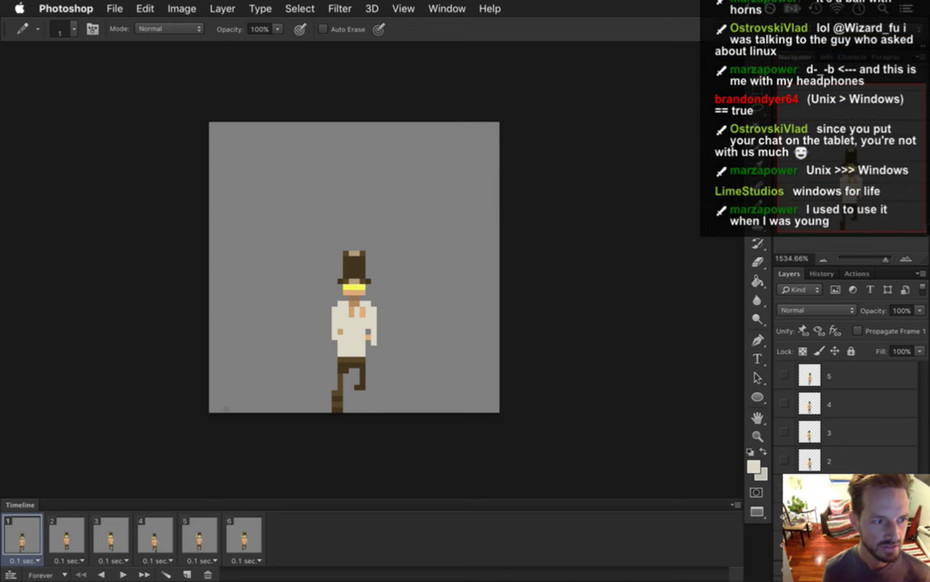
pyautogui.click(67, 535)
pyautogui.click(23, 535)
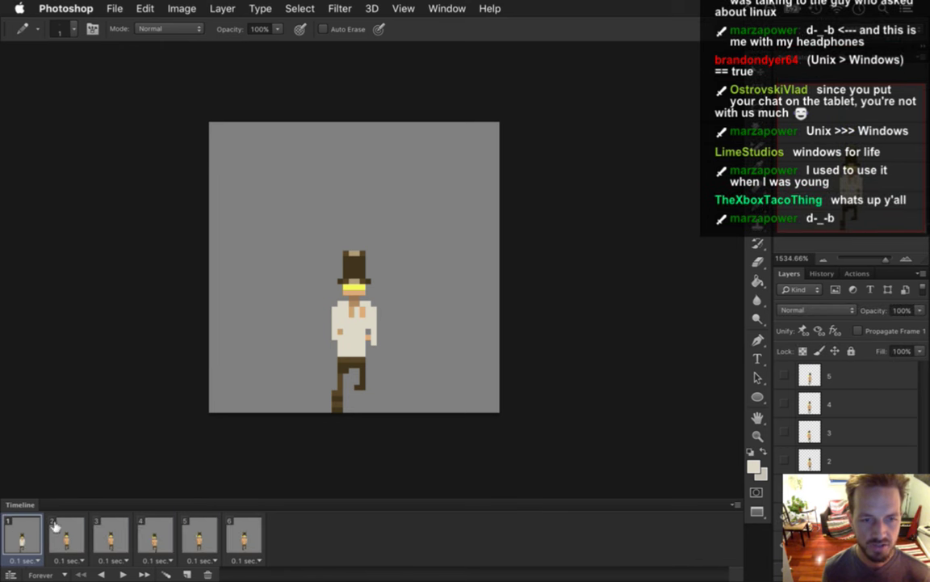
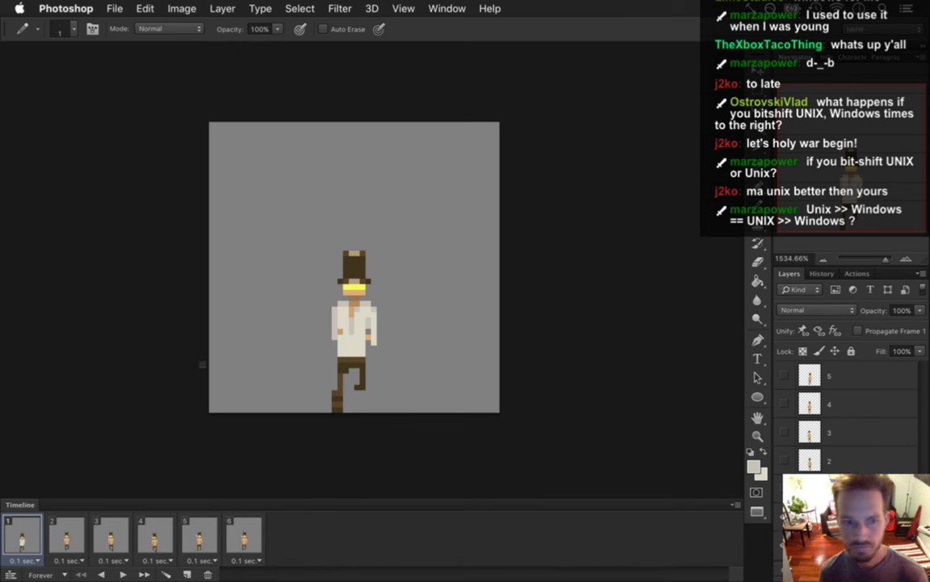
# Flip between frames 1, 2 and 3 to compare the shirted pose with the bare-chested ones.
pyautogui.click(68, 533)
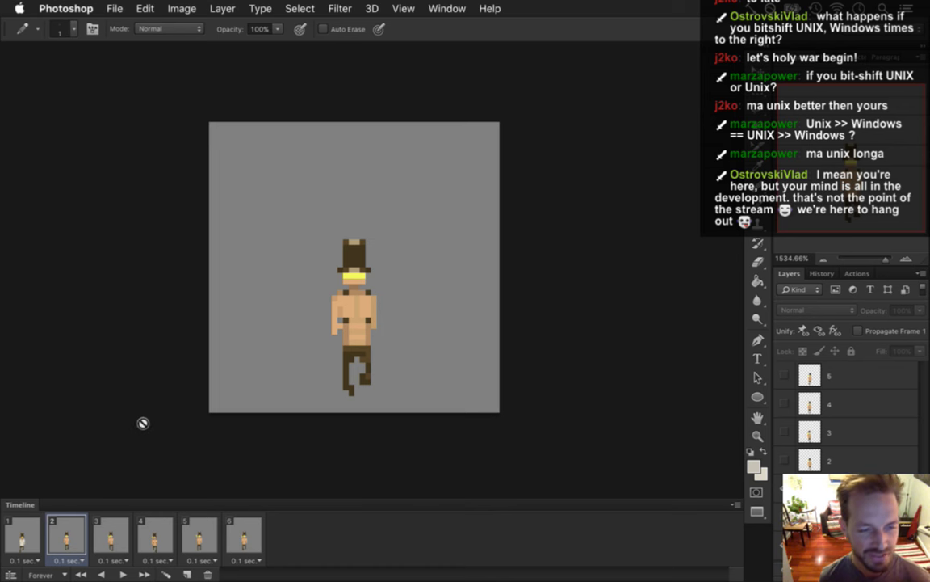
pyautogui.click(15, 534)
pyautogui.click(52, 536)
pyautogui.click(17, 533)
pyautogui.click(65, 529)
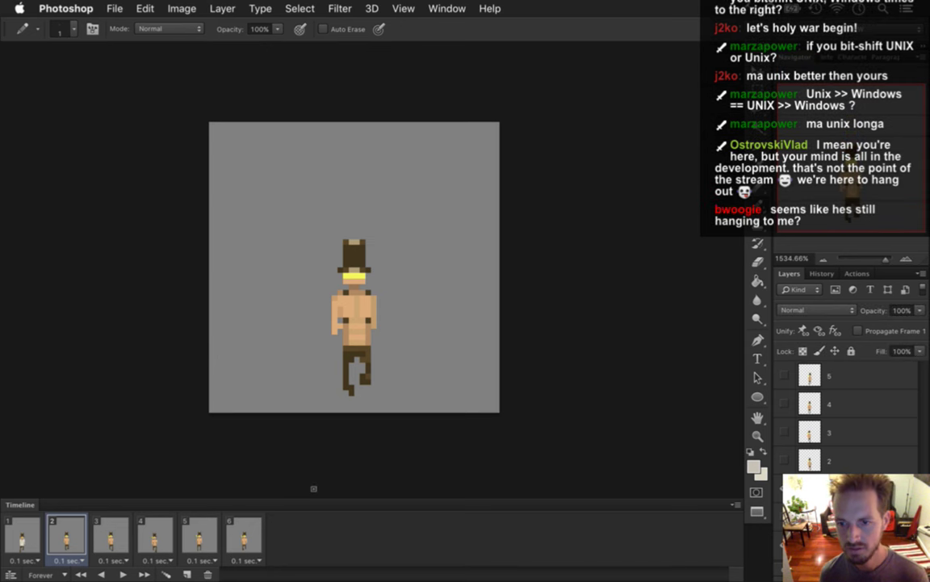
pyautogui.click(95, 533)
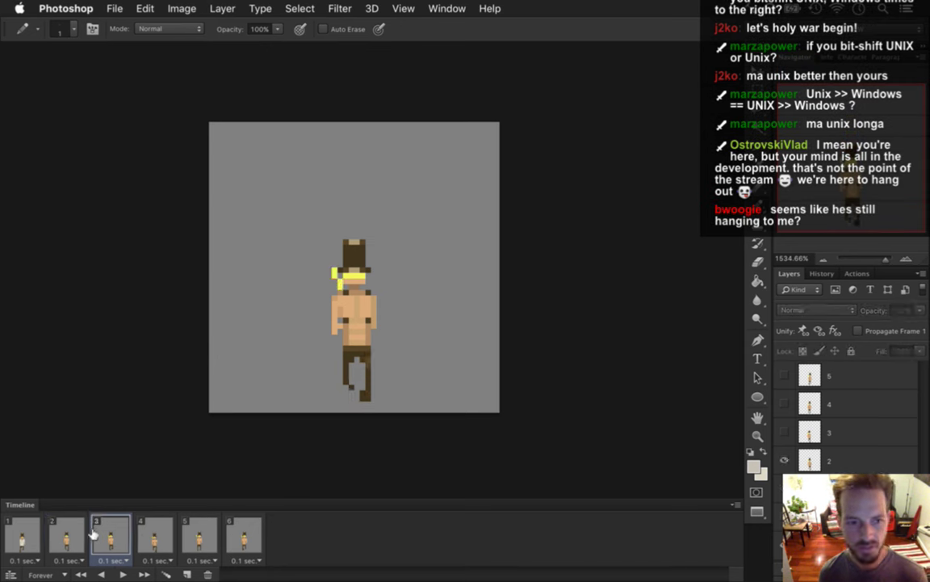
# Paint the cream shirt over the torso and both arms in frame 2, keeping a small open collar and checking against frame 1.
pyautogui.click(67, 533)
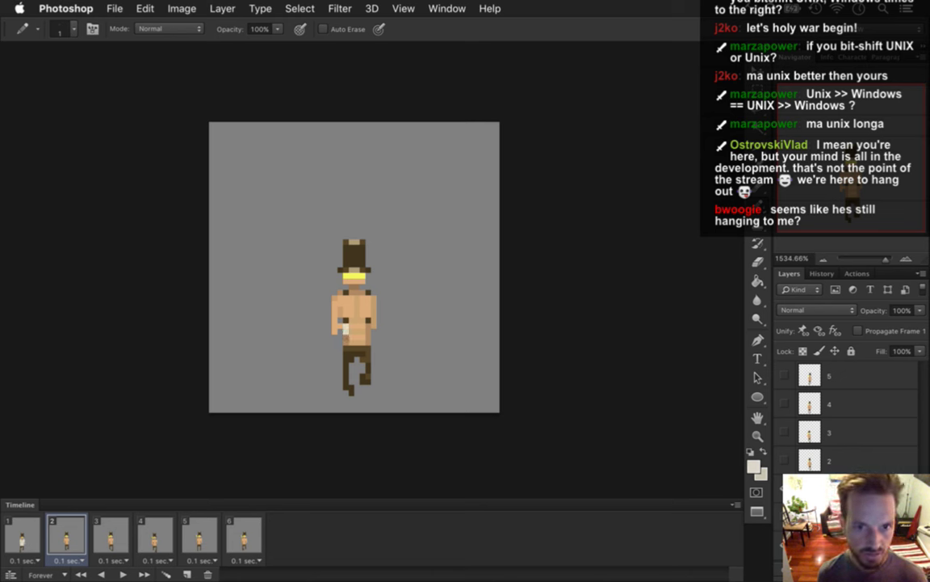
pyautogui.moveTo(348, 332)
pyautogui.mouseDown()
pyautogui.moveTo(343, 299)
pyautogui.moveTo(342, 323)
pyautogui.moveTo(335, 317)
pyautogui.moveTo(336, 296)
pyautogui.moveTo(342, 306)
pyautogui.moveTo(346, 294)
pyautogui.mouseUp()
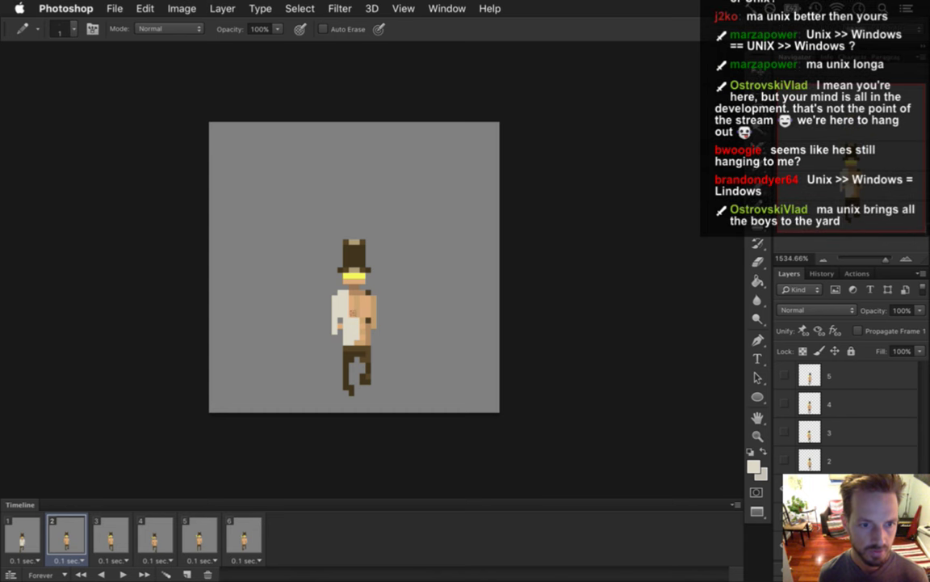
pyautogui.click(26, 532)
pyautogui.click(65, 533)
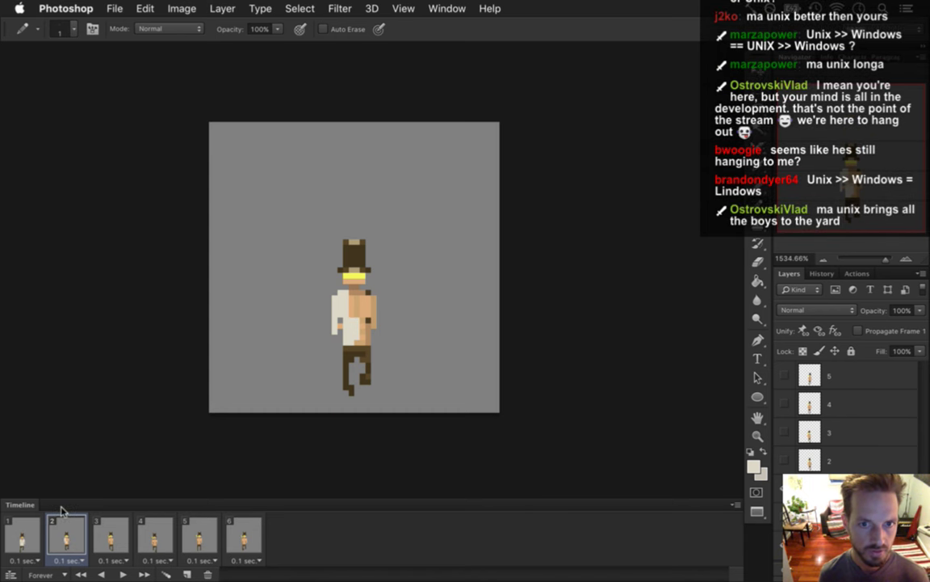
pyautogui.moveTo(353, 320)
pyautogui.mouseDown()
pyautogui.moveTo(354, 329)
pyautogui.moveTo(368, 321)
pyautogui.mouseUp()
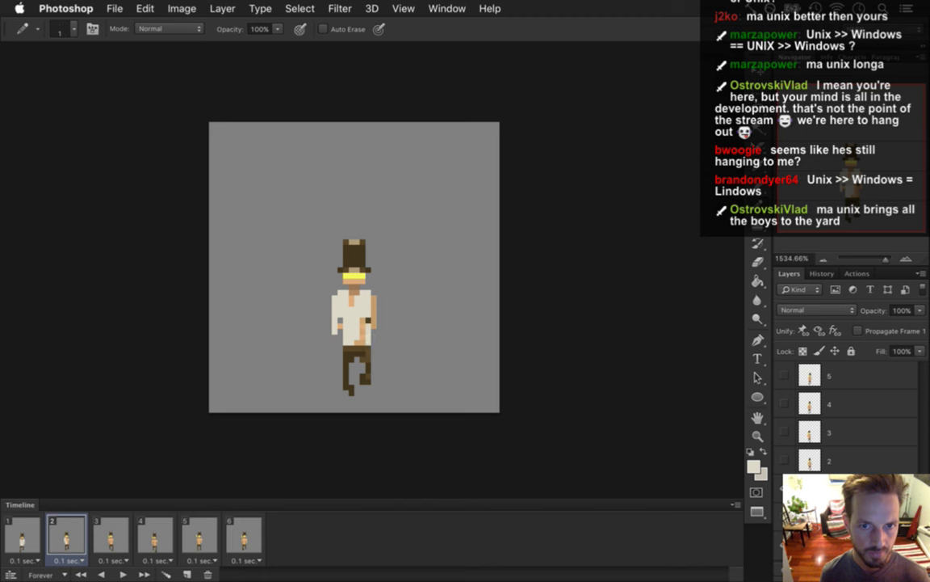
pyautogui.moveTo(357, 325); pyautogui.dragTo(361, 333)
pyautogui.moveTo(326, 300); pyautogui.dragTo(331, 303)
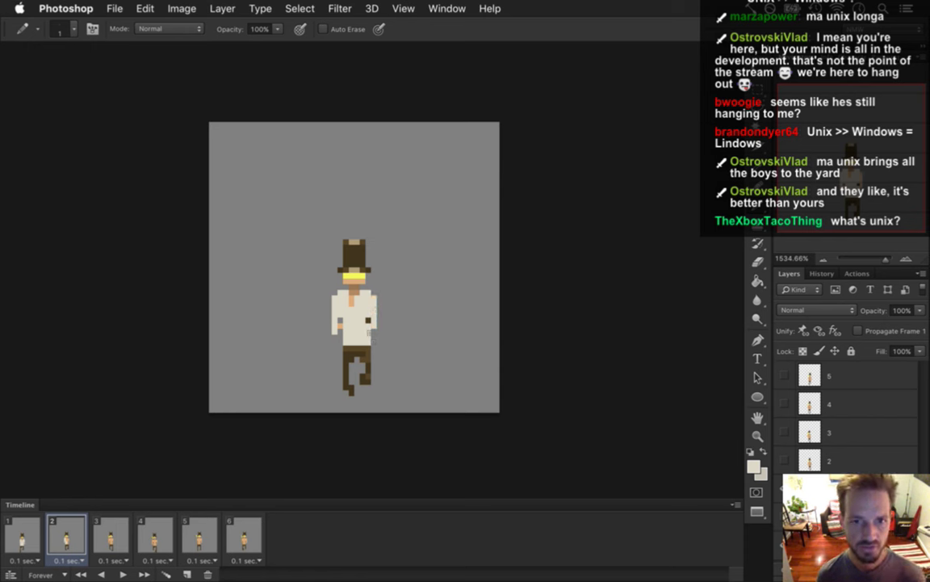
# Recolour the dark hand pixel in frame 2 with a sampled skin tone, undo the last extra change and save the document.
pyautogui.press('i')
pyautogui.click(359, 303)
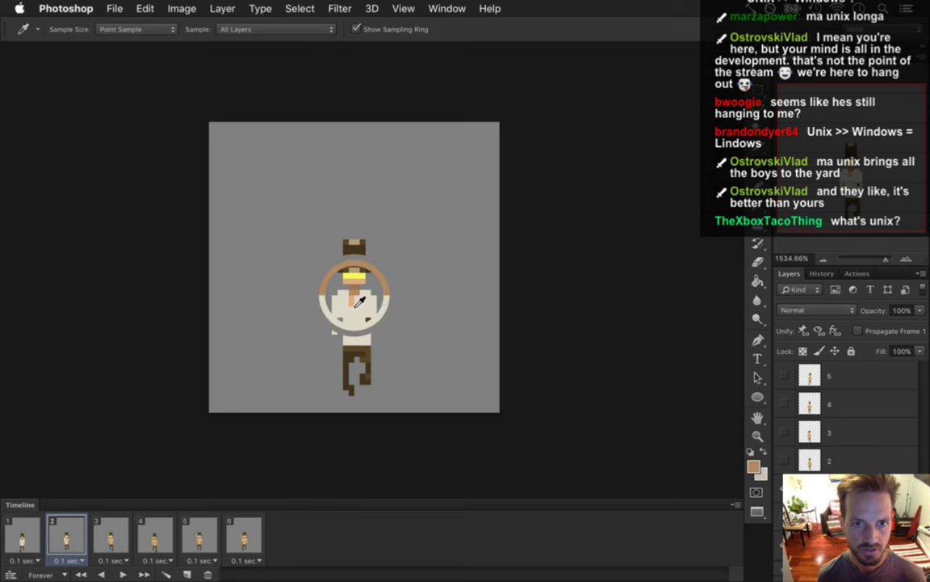
pyautogui.press('b')
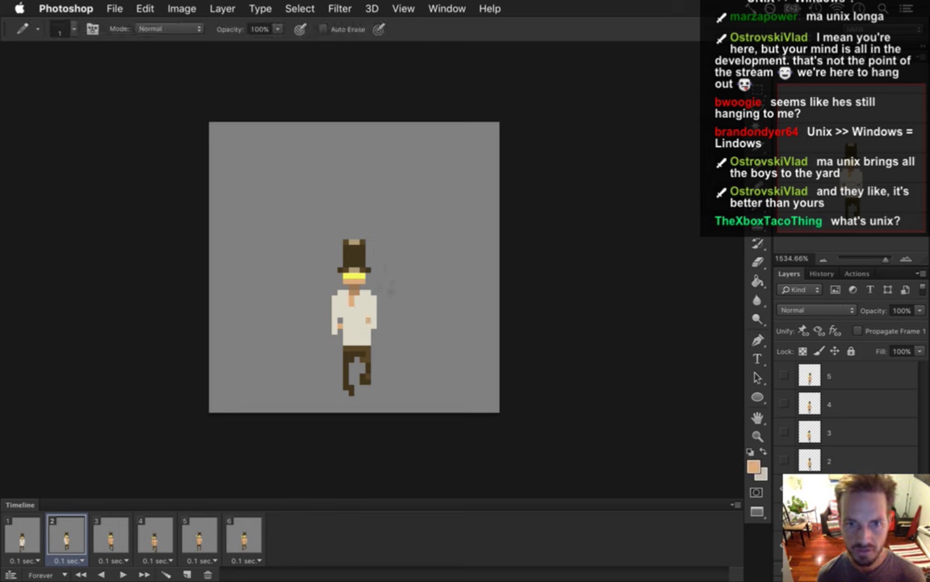
pyautogui.keyDown('alt'); pyautogui.click(321, 265); pyautogui.keyUp('alt')
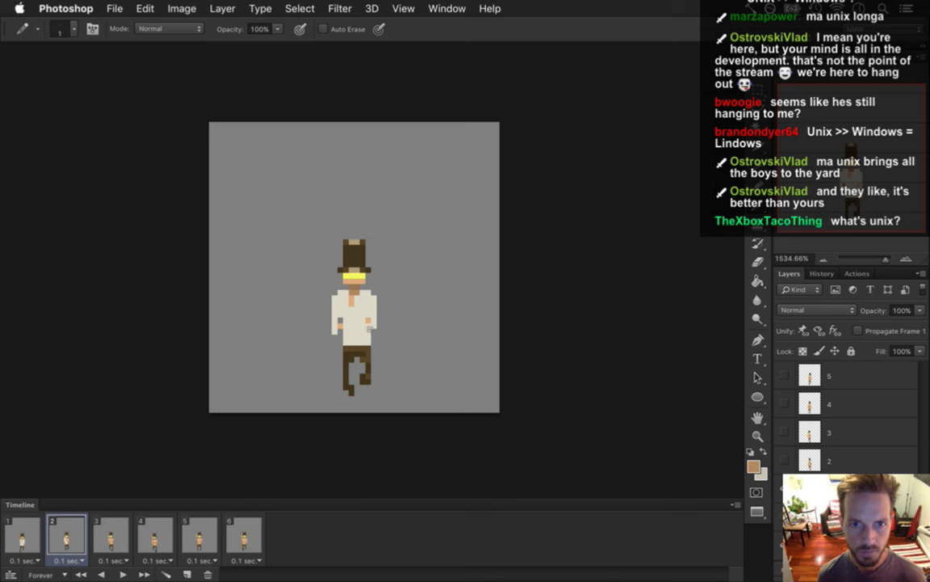
pyautogui.press('super+z')
pyautogui.press('super+s')
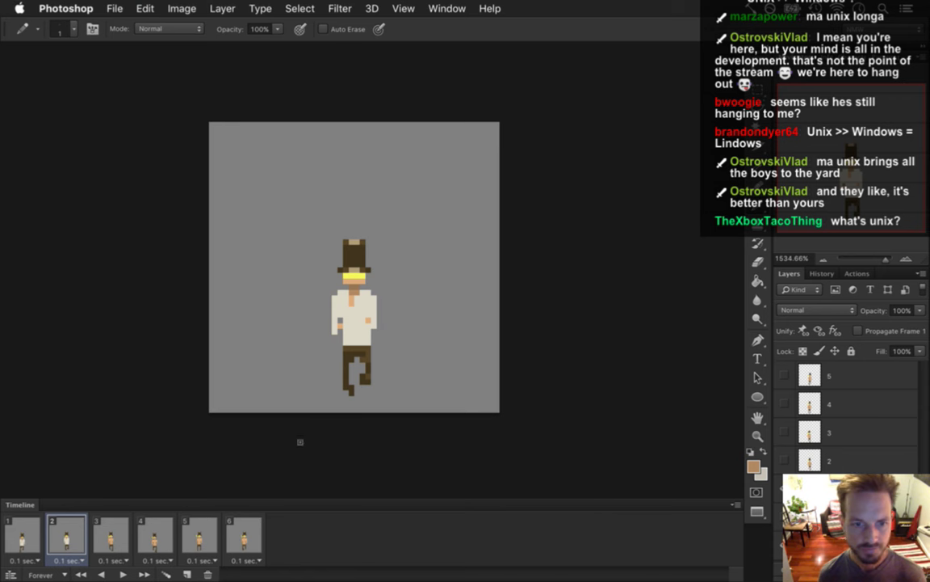
# Sample the darker shirt colour from frame 1 and shade the shoulders, sleeve and shirt front in frame 2, undoing a misplaced stroke.
pyautogui.click(24, 538)
pyautogui.press('i')
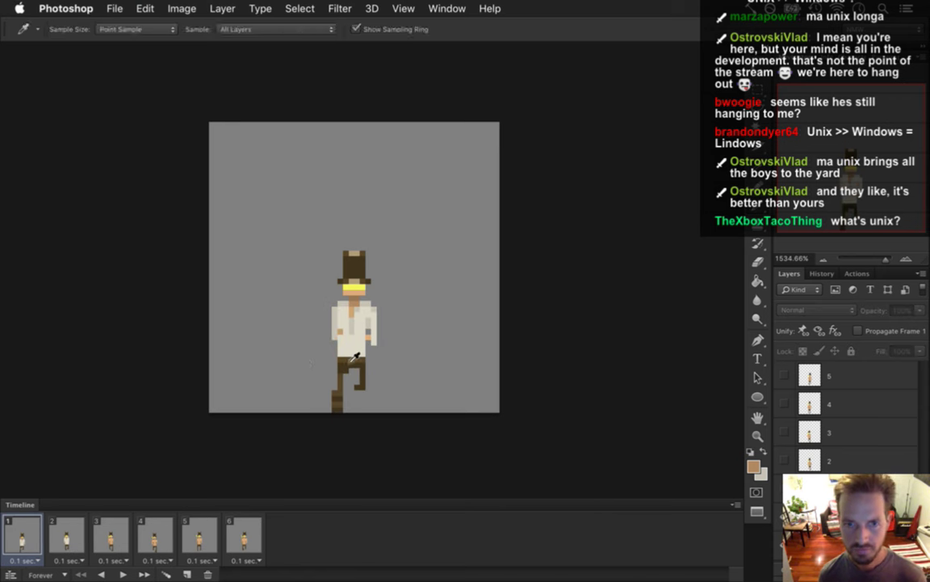
pyautogui.click(66, 537)
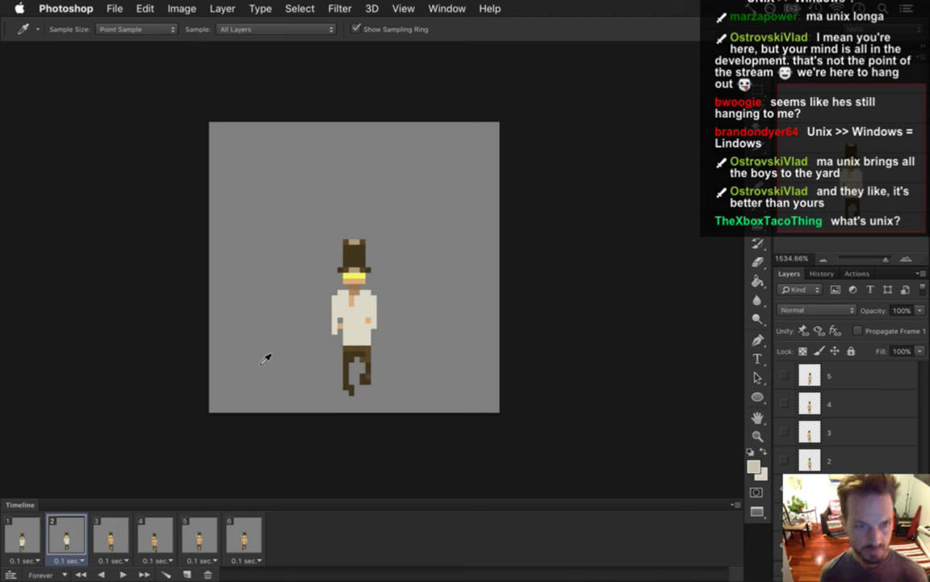
pyautogui.press('b')
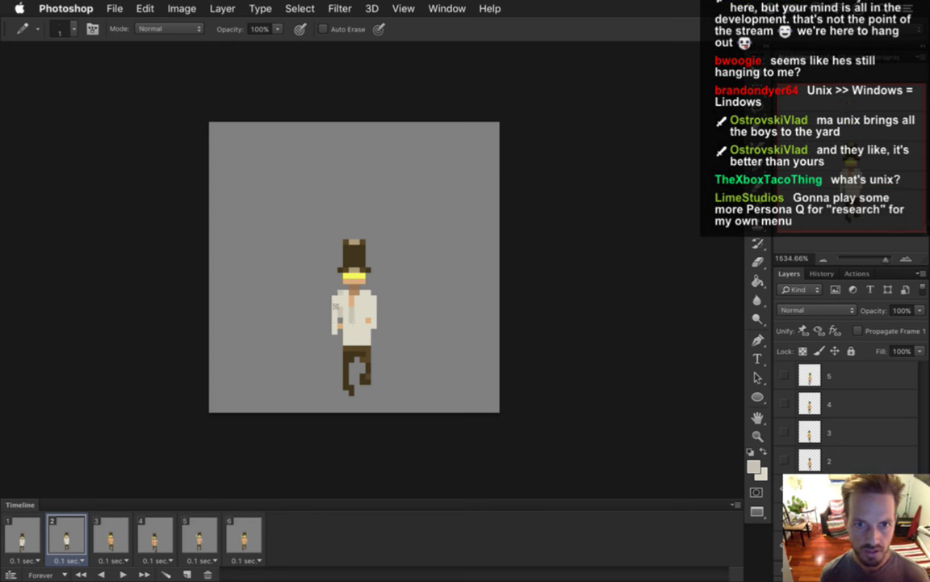
pyautogui.press('super+z')
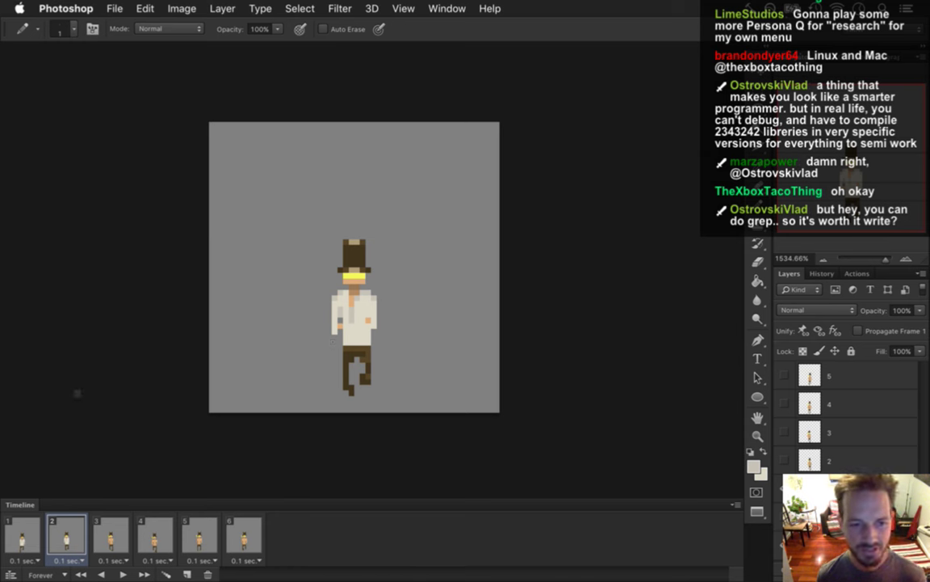
# Flip between frames 2 and 3 to compare the character's torso and headband.
pyautogui.click(107, 533)
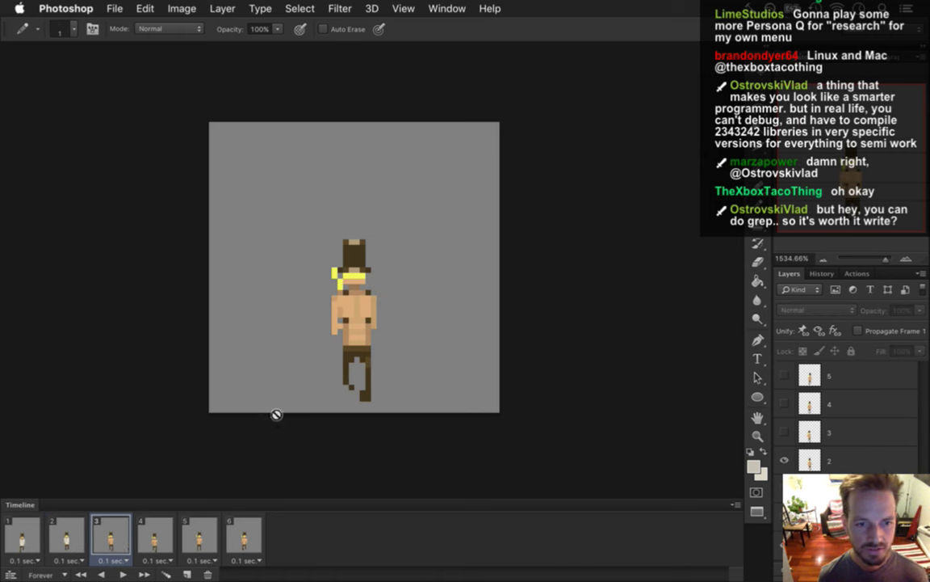
pyautogui.click(69, 533)
pyautogui.click(93, 533)
pyautogui.click(71, 532)
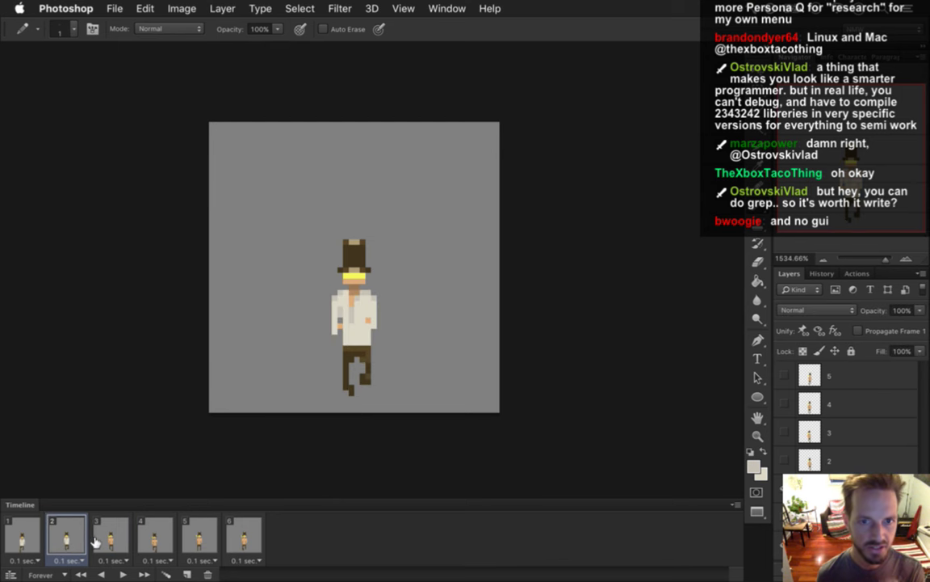
# Erase the yellow headband tails on layer 2 in frame 3.
pyautogui.click(98, 540)
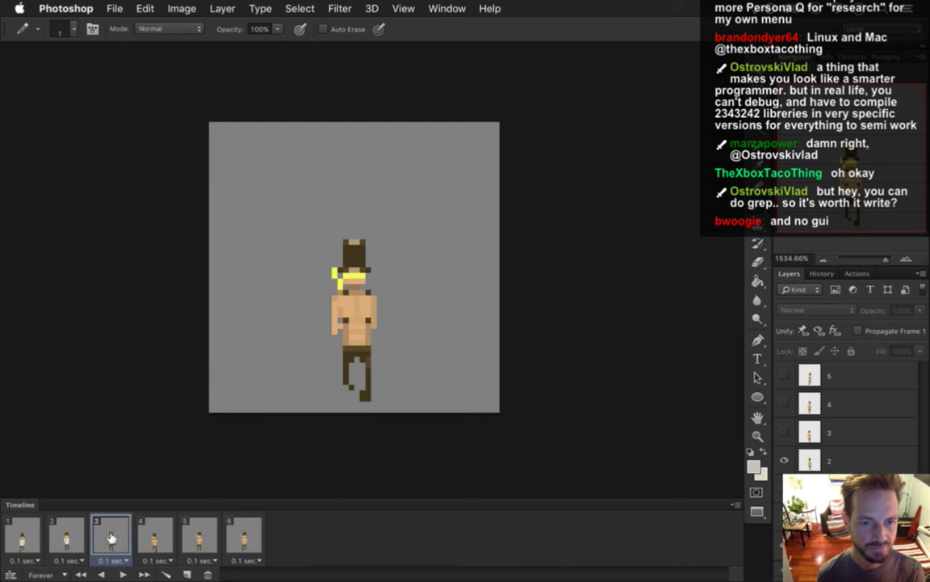
pyautogui.click(816, 465)
pyautogui.press('e')
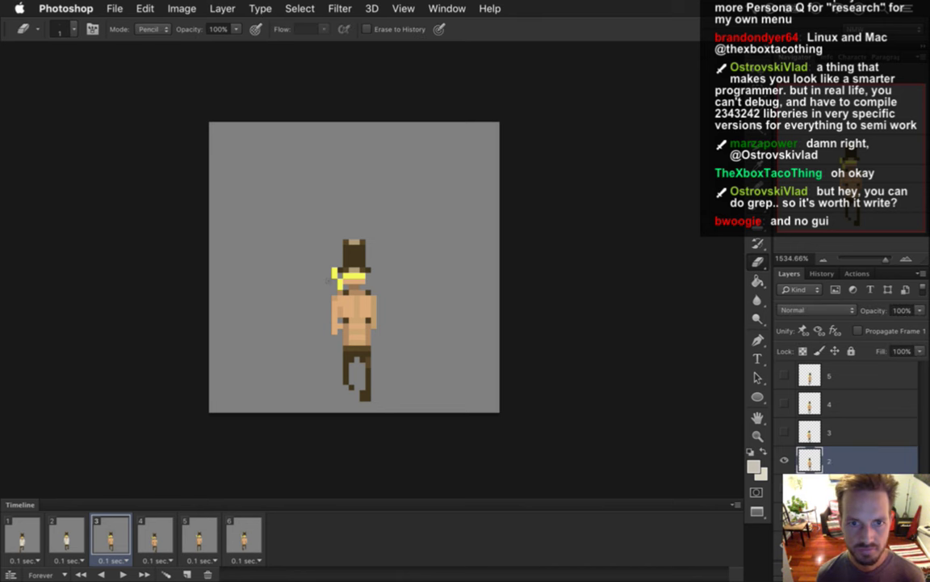
# In frame 3, erase the yellow headband's trailing tail and paint an off-white shirt with grey shading over the bare torso and arms.
pyautogui.moveTo(340, 286); pyautogui.dragTo(334, 269)
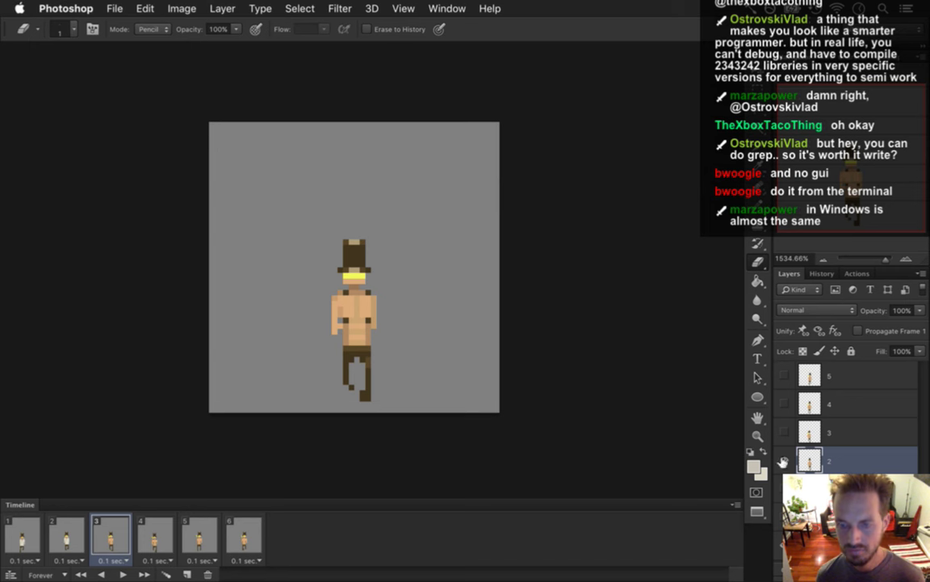
pyautogui.press('b')
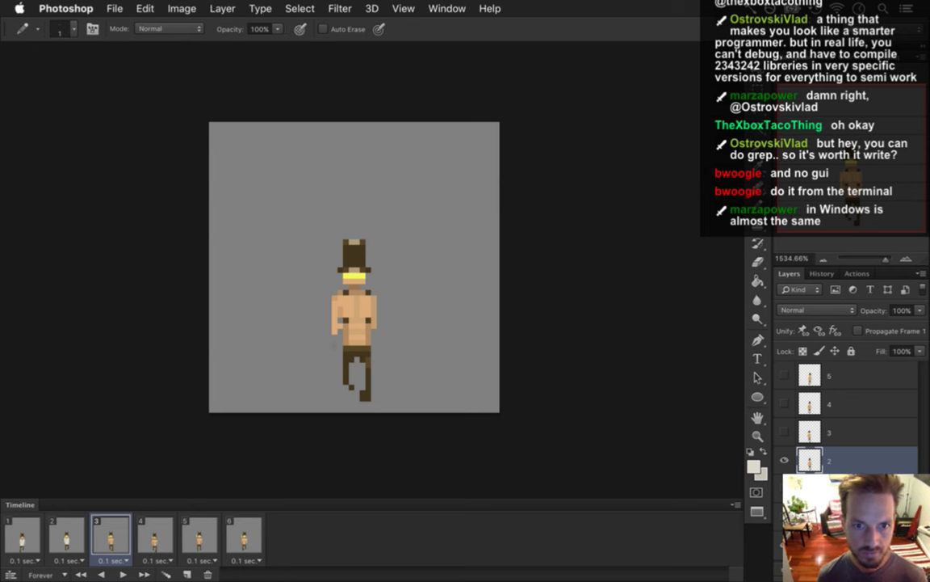
pyautogui.moveTo(334, 331)
pyautogui.mouseDown()
pyautogui.moveTo(335, 296)
pyautogui.moveTo(367, 343)
pyautogui.mouseUp()
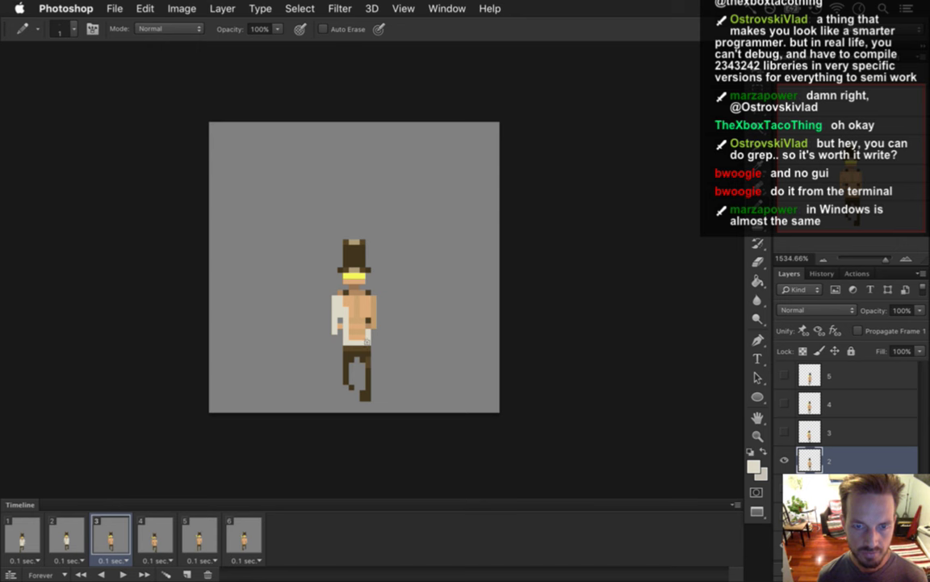
pyautogui.keyDown('alt'); pyautogui.click(374, 331); pyautogui.keyUp('alt')
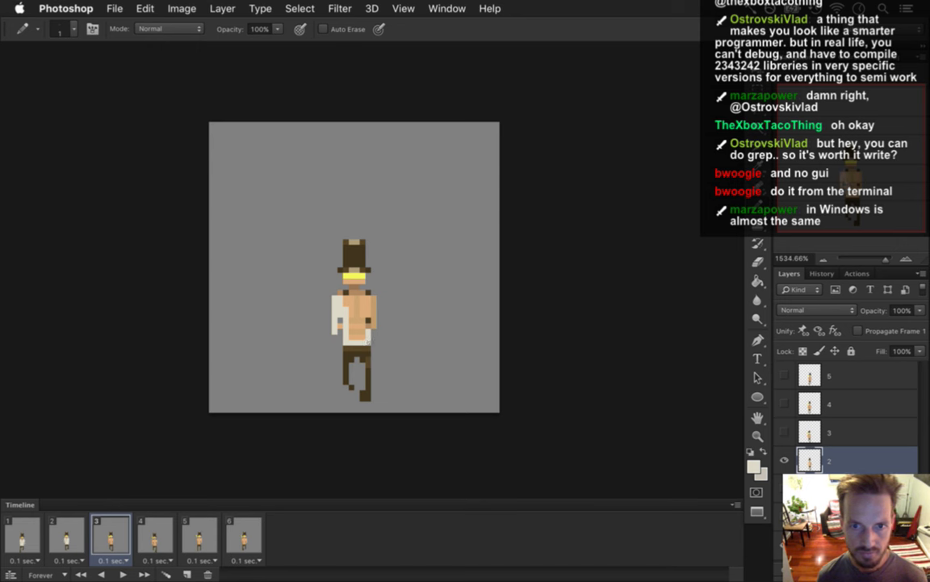
pyautogui.moveTo(341, 313); pyautogui.dragTo(359, 335)
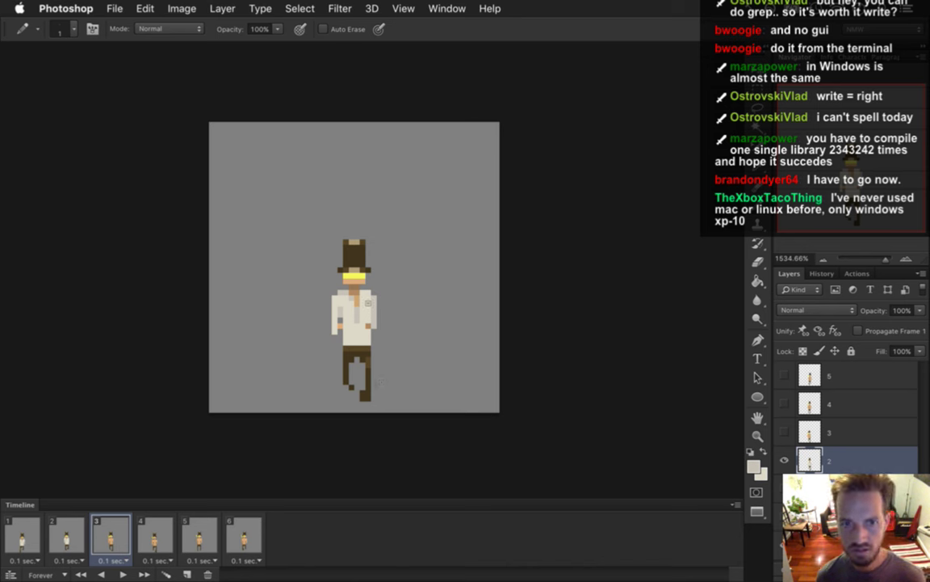
# Lighten the grey sleeve of frame 3's shirt with off-white and repaint the hand pixel with the sampled skin tone.
pyautogui.press('e')
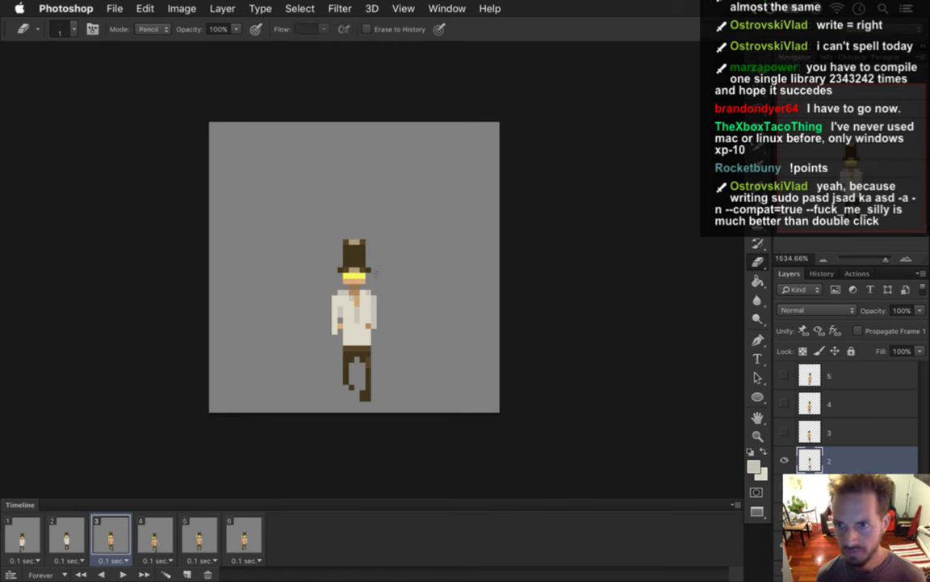
pyautogui.press('b')
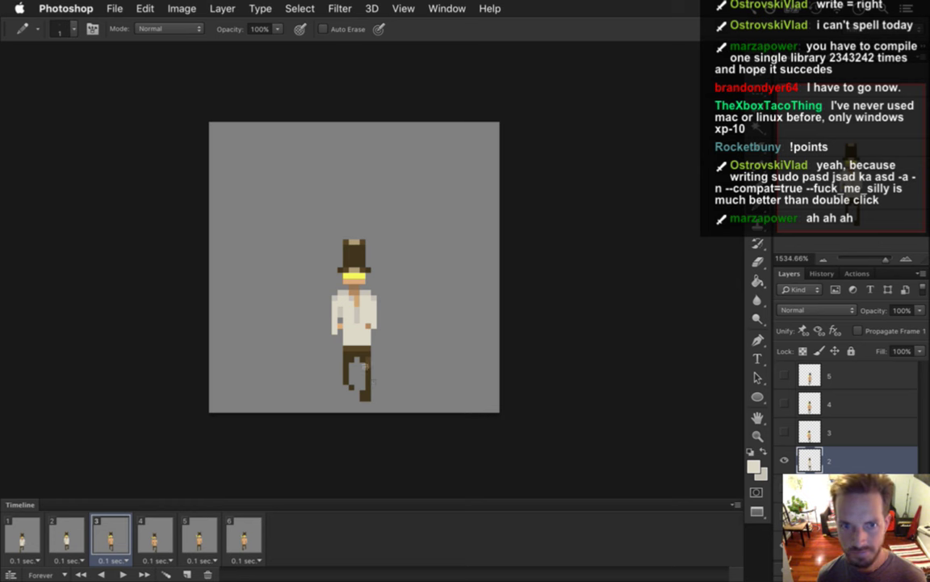
pyautogui.press('i')
pyautogui.click(341, 331)
pyautogui.press('b')
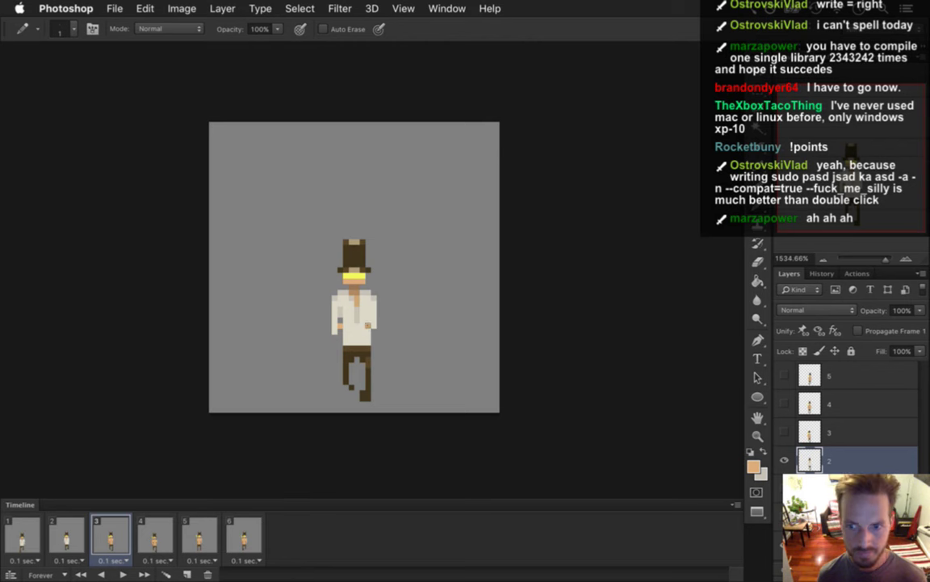
# Sample the off-white shirt colour, then erase the yellow headband tail from the frame 4 sprite on layer 3.
pyautogui.press('i')
pyautogui.click(333, 306)
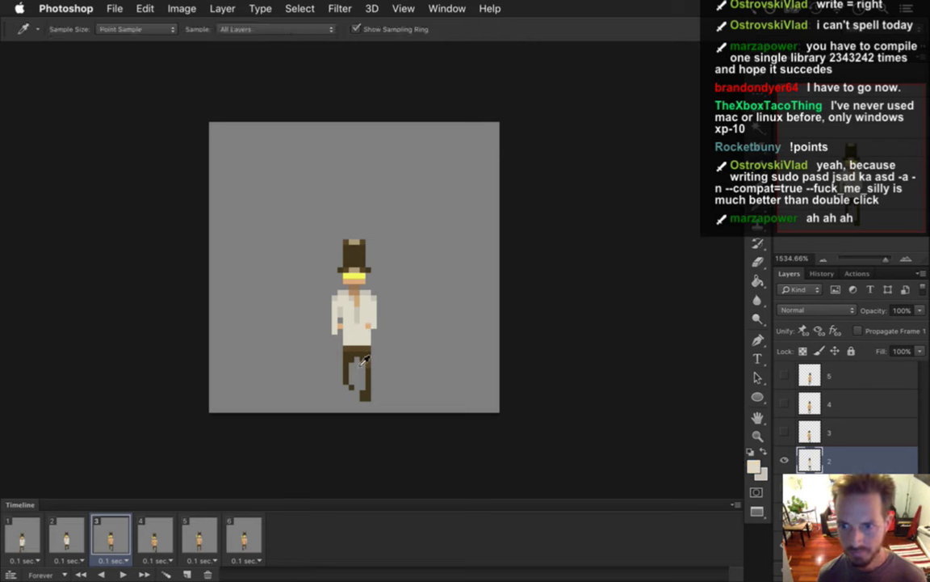
pyautogui.click(153, 547)
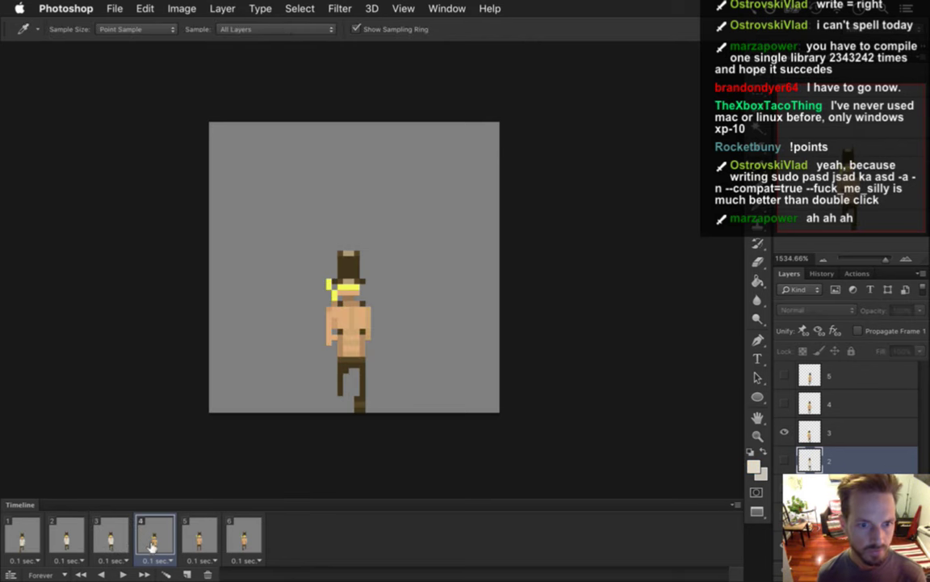
pyautogui.press('Left')
pyautogui.click(158, 536)
pyautogui.click(811, 434)
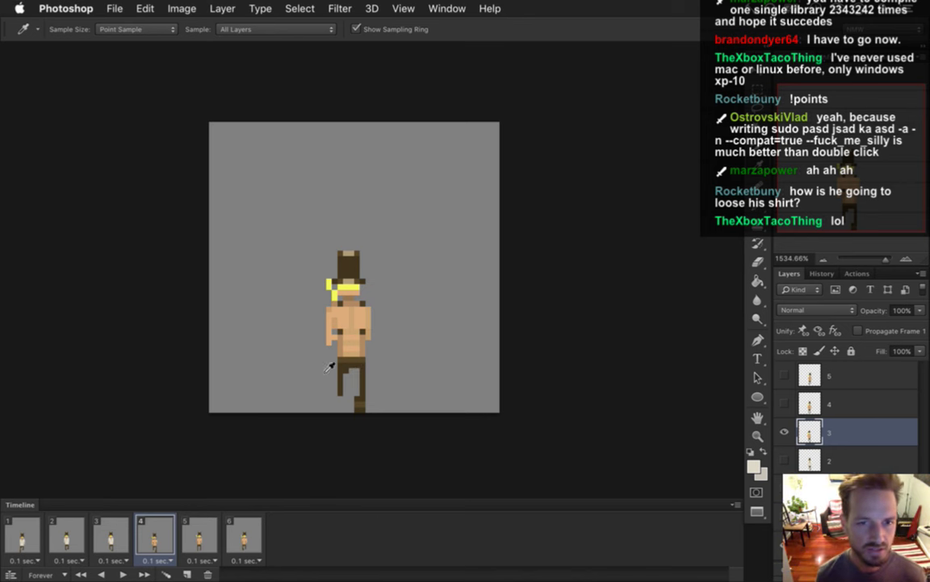
pyautogui.press('e')
pyautogui.moveTo(328, 279); pyautogui.dragTo(333, 297)
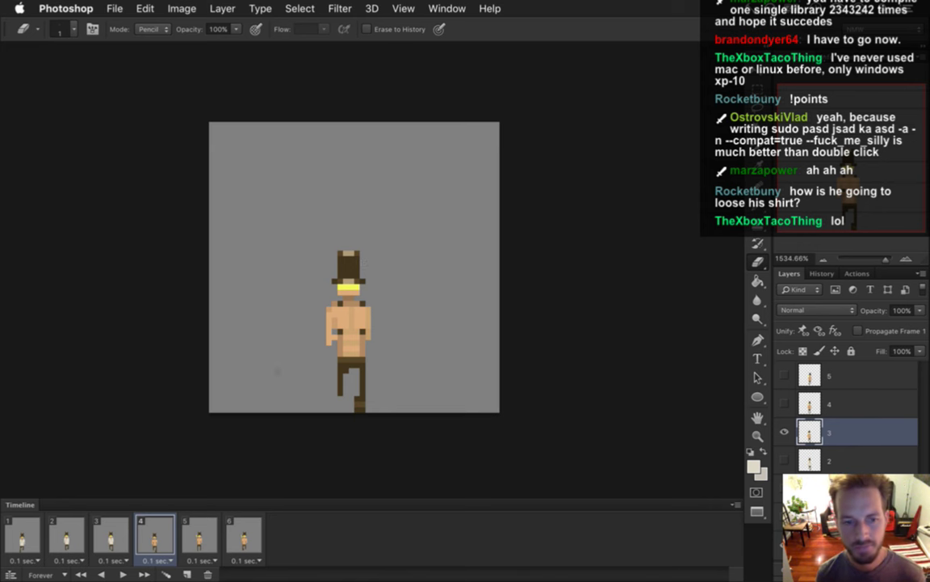
# Paint the off-white shirt over frame 4's bare torso and arms with the Pencil, leaving an open skin-coloured collar.
pyautogui.press('b')
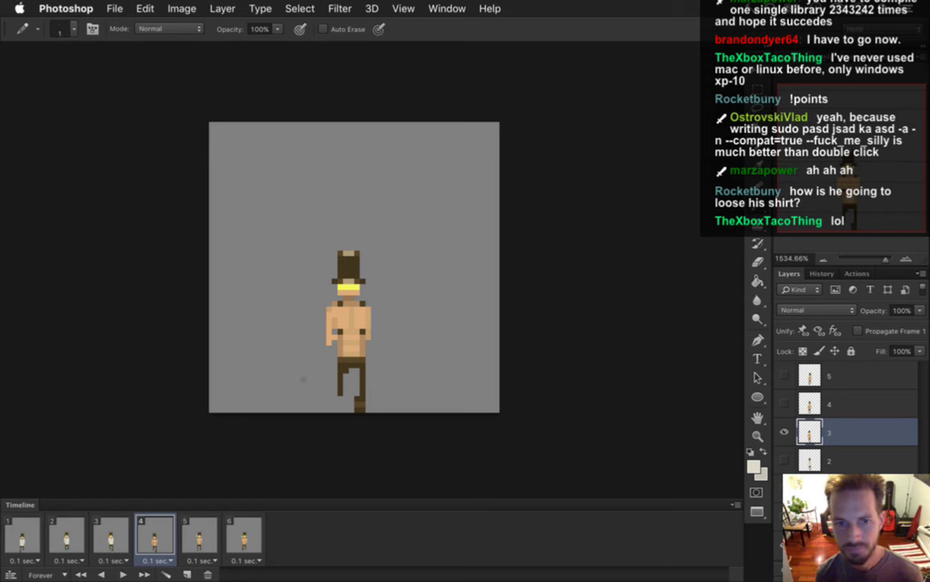
pyautogui.moveTo(328, 345); pyautogui.dragTo(330, 305)
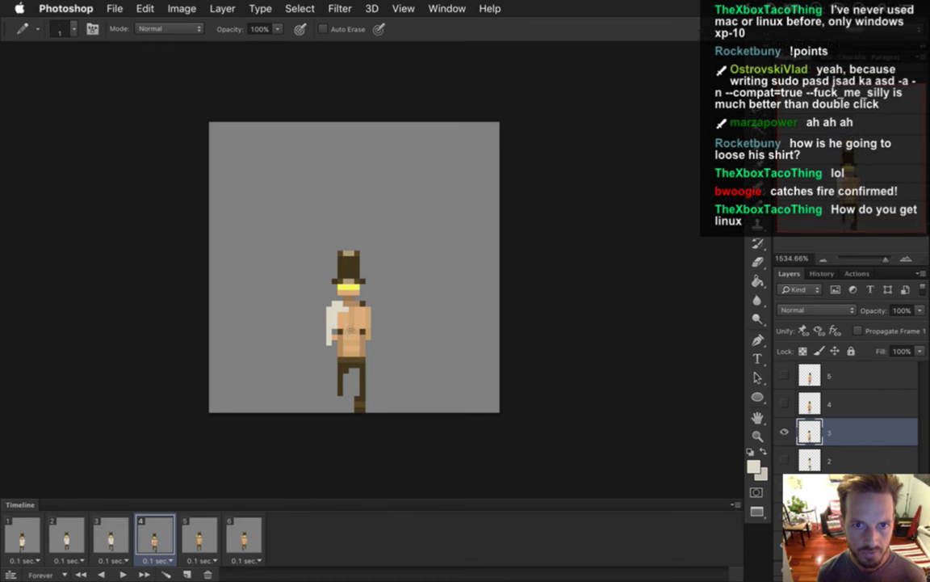
pyautogui.moveTo(351, 332)
pyautogui.mouseDown()
pyautogui.moveTo(345, 324)
pyautogui.moveTo(356, 351)
pyautogui.mouseUp()
pyautogui.moveTo(355, 310); pyautogui.dragTo(356, 322)
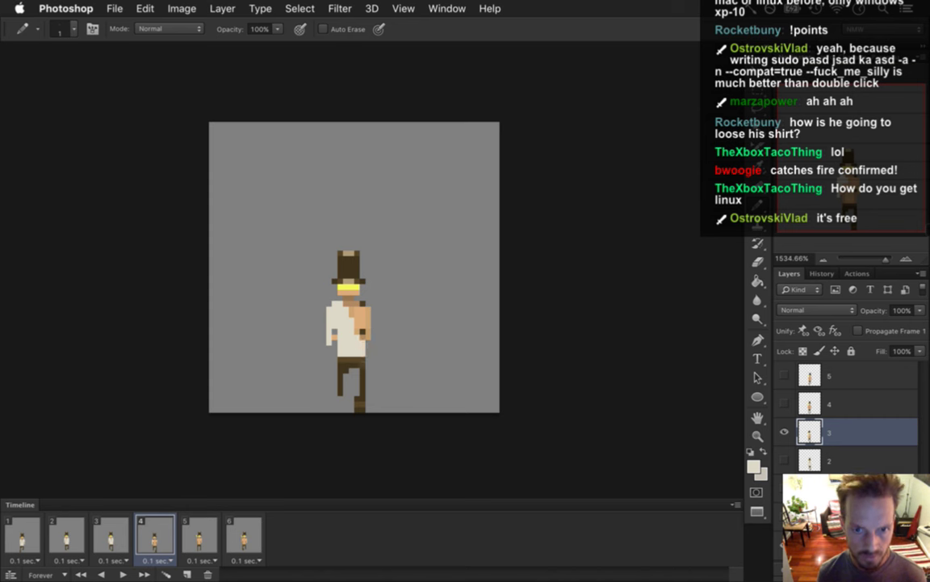
pyautogui.moveTo(356, 320); pyautogui.dragTo(363, 309)
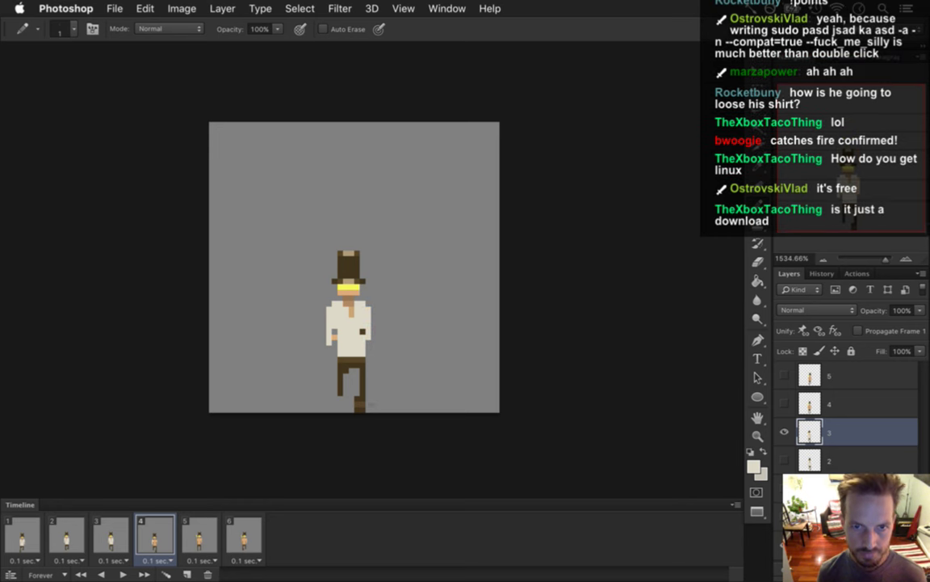
# Repaint frame 4's dark hand pixel in skin tone and shade the shirt's shoulders and front with light grey.
pyautogui.keyDown('alt'); pyautogui.click(372, 339); pyautogui.keyUp('alt')
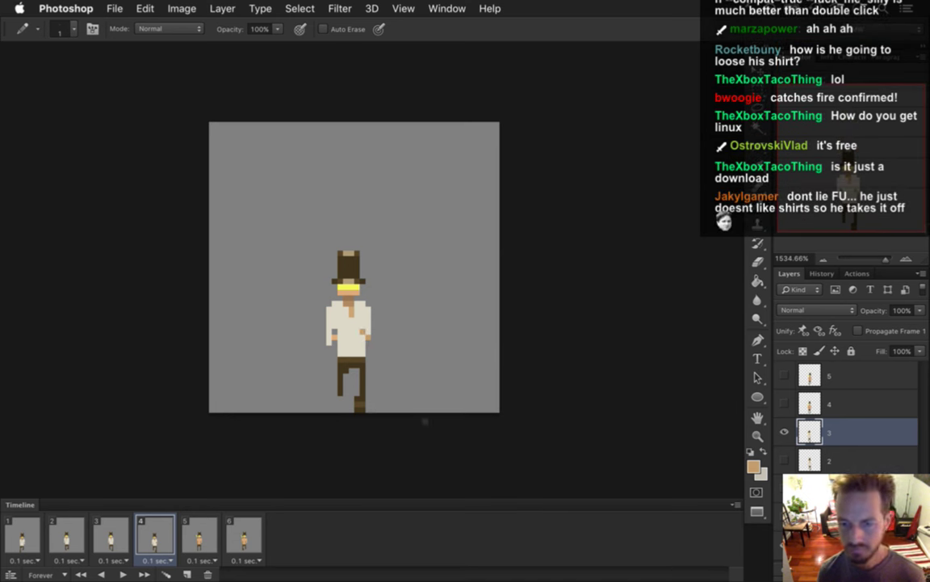
pyautogui.keyDown('alt'); pyautogui.click(328, 307); pyautogui.keyUp('alt')
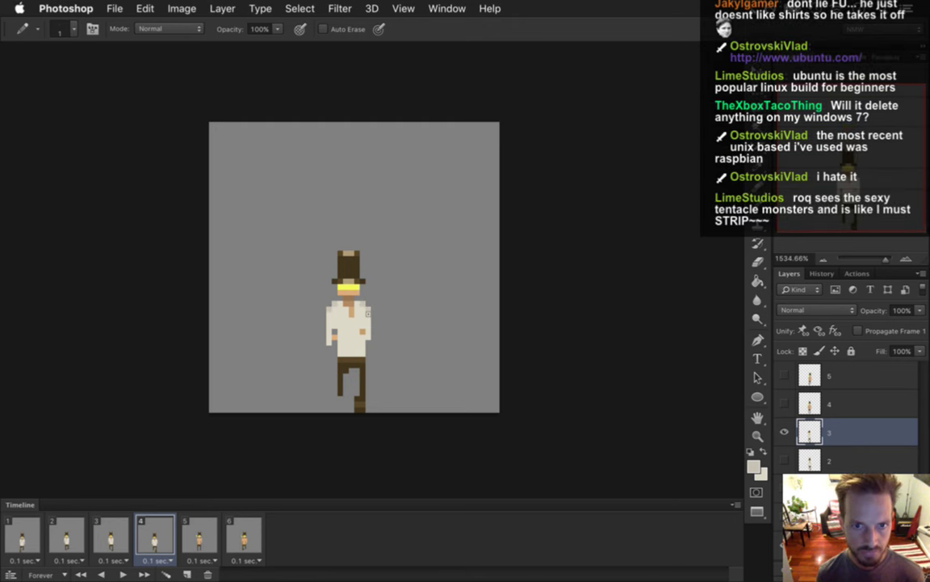
pyautogui.moveTo(350, 335); pyautogui.dragTo(350, 337)
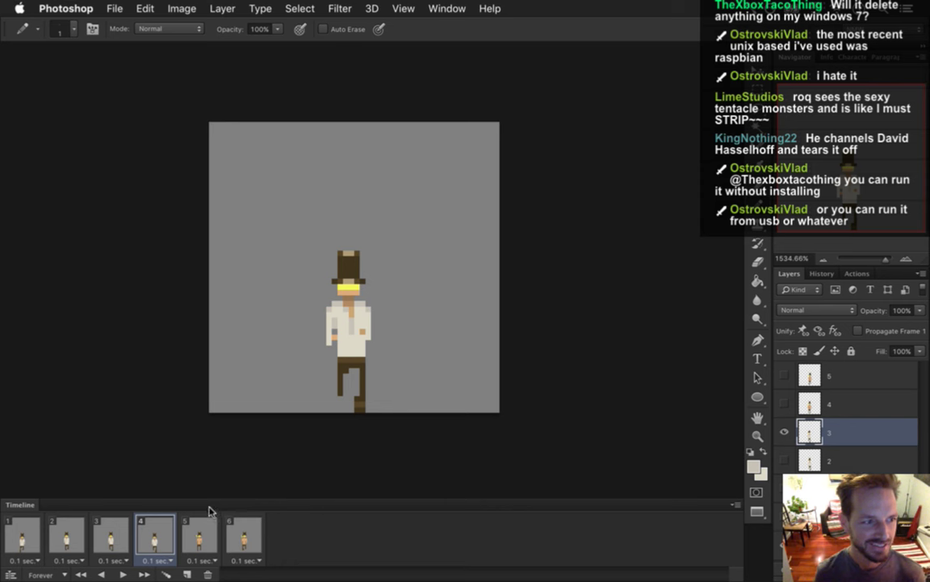
# Compare frames 4 and 5, then erase the yellow headband tail from the frame 5 sprite on layer 4.
pyautogui.click(199, 535)
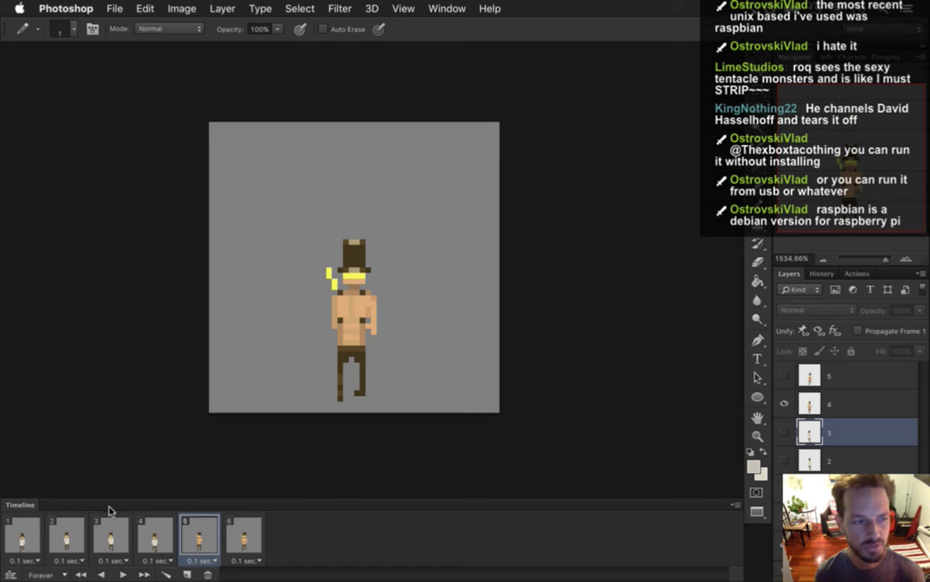
pyautogui.click(165, 537)
pyautogui.click(182, 537)
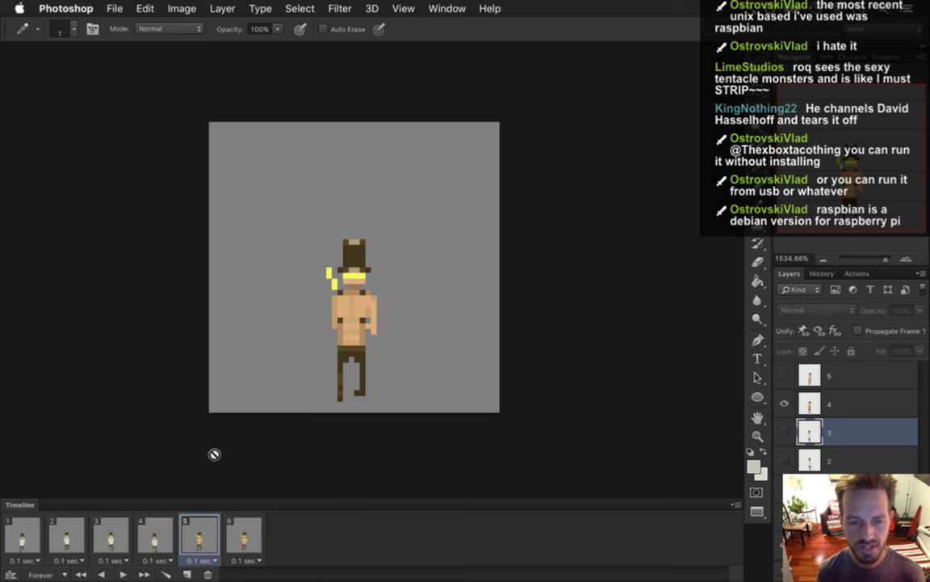
pyautogui.click(165, 537)
pyautogui.click(194, 537)
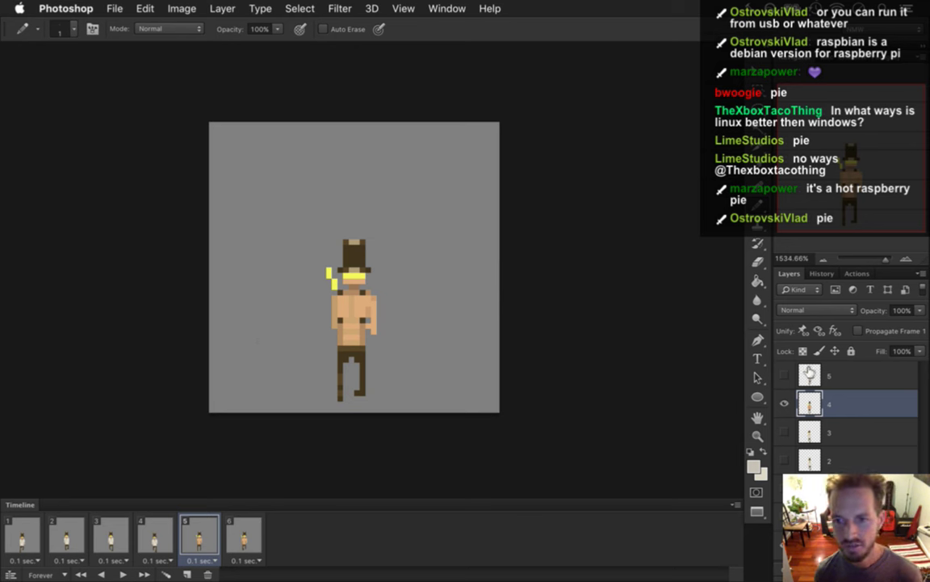
pyautogui.press('e')
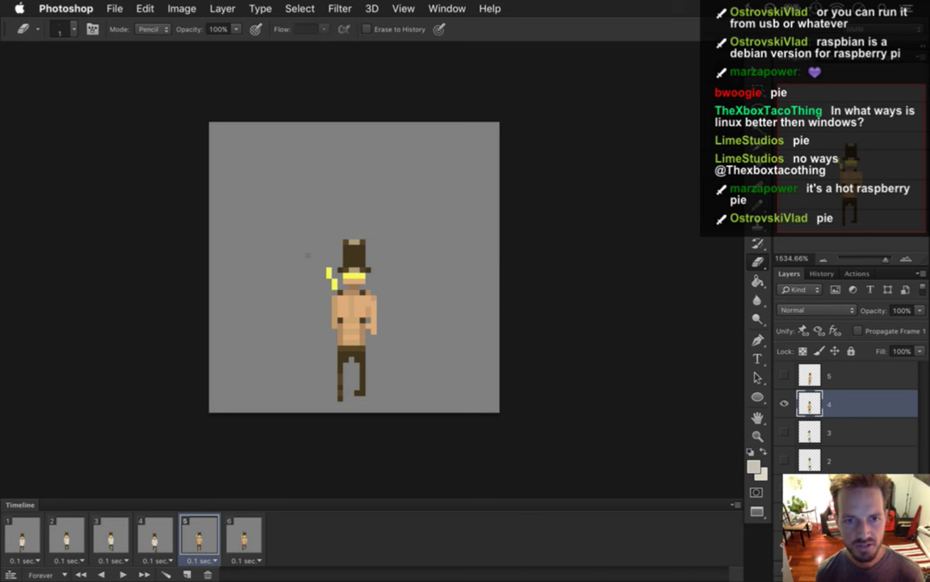
pyautogui.moveTo(329, 270); pyautogui.dragTo(333, 286)
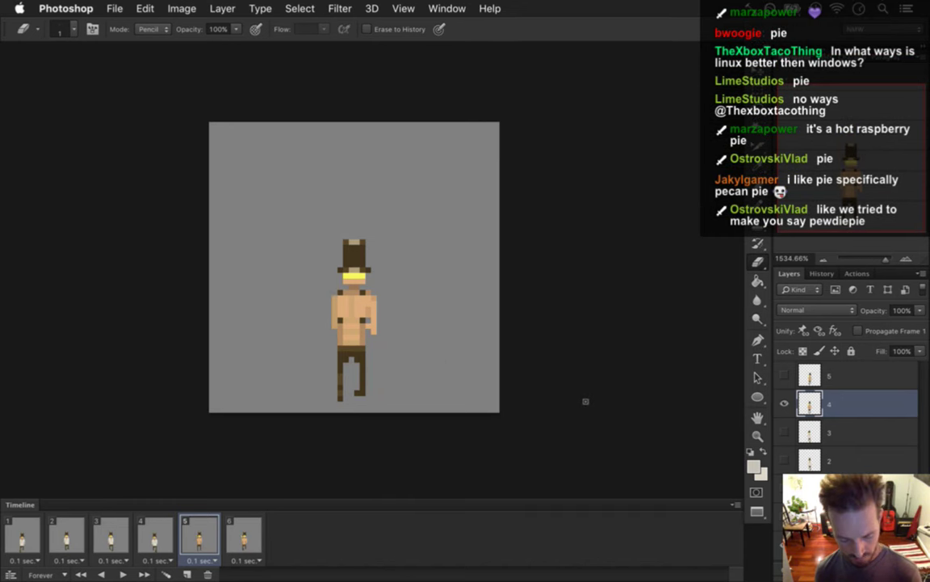
# Paint the off-white shirt over frame 5's bare torso and arms, keeping the open collar and the hands in skin tone.
pyautogui.press('i')
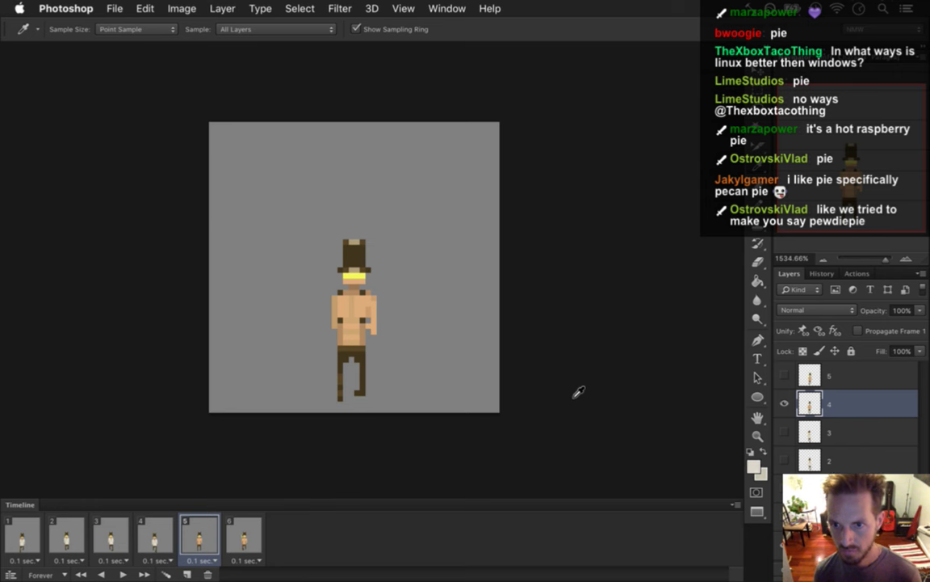
pyautogui.press('b')
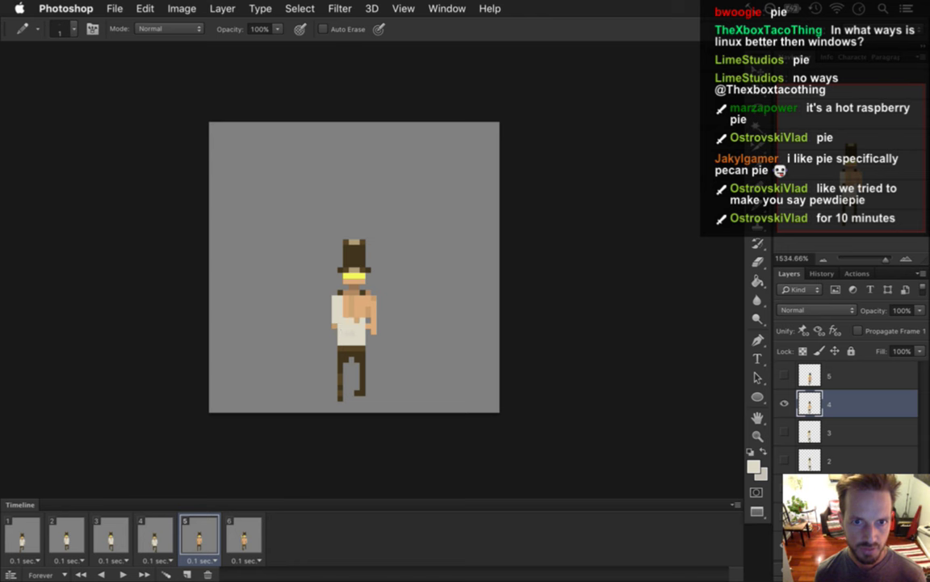
pyautogui.moveTo(341, 308); pyautogui.dragTo(349, 307)
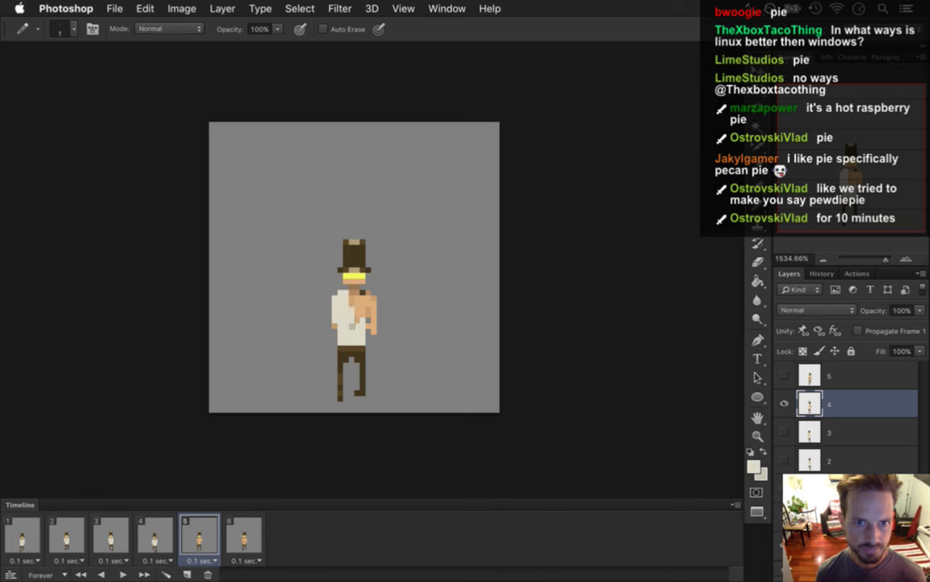
pyautogui.press('super+z')
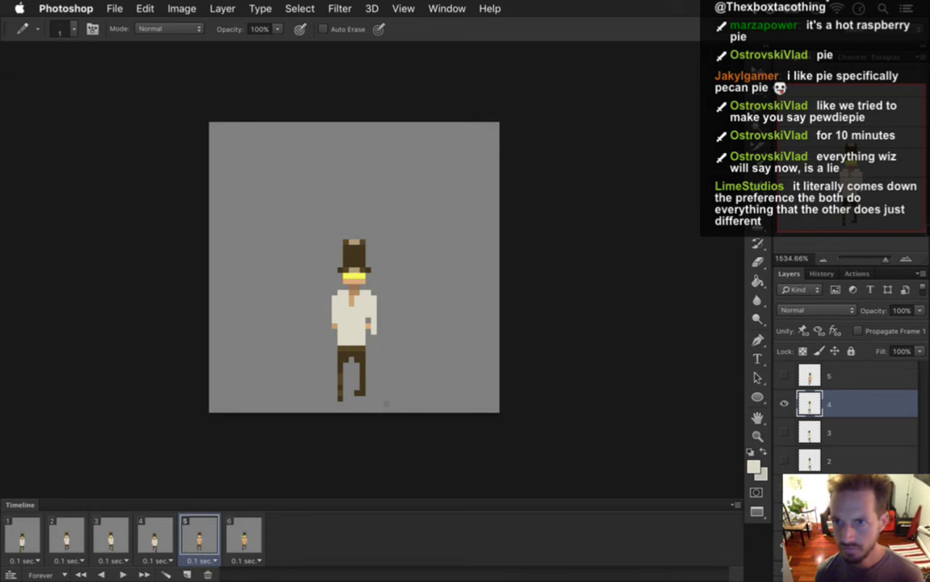
# Reposition frame 5's skin-coloured hand pixel inward and add light grey shading to the shirt's shoulders, sleeve and front.
pyautogui.press('i')
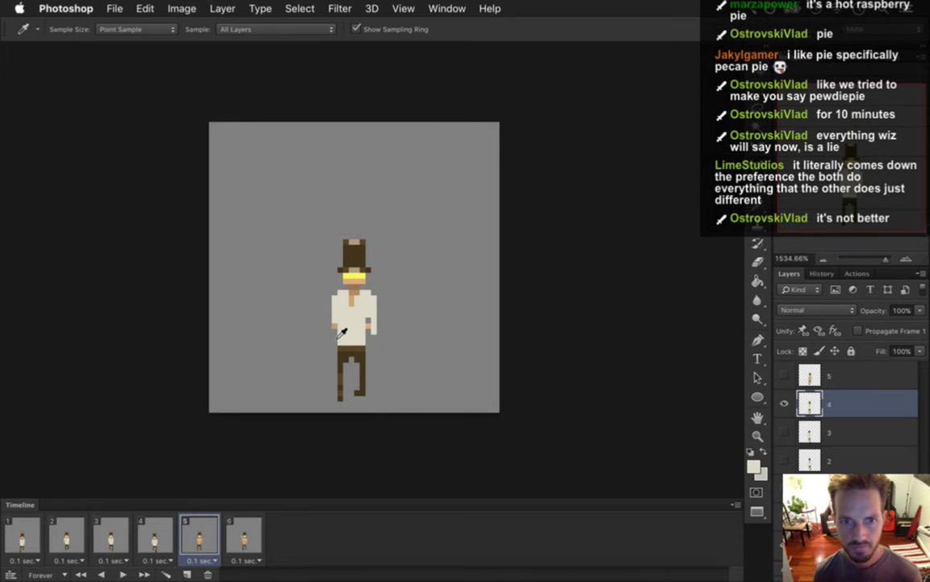
pyautogui.press('b')
pyautogui.press('alt')
pyautogui.click(337, 324)
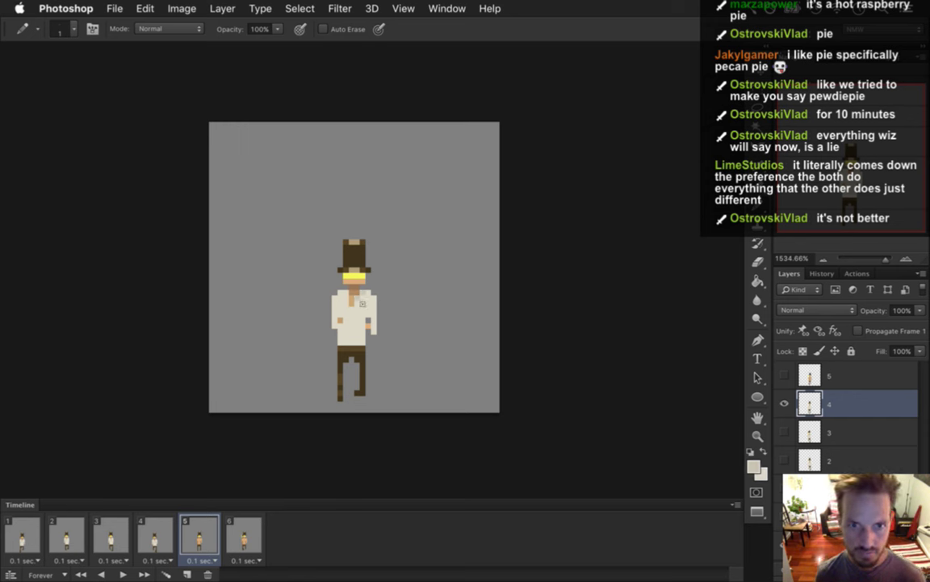
pyautogui.click(373, 313)
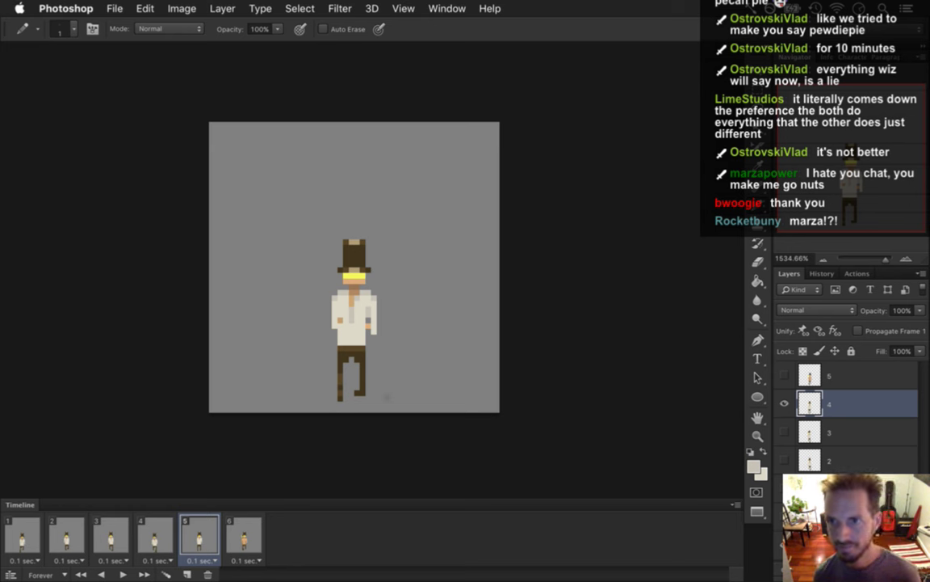
# Erase the yellow headband tail from the frame 6 sprite on layer 5, checking it against frame 5.
pyautogui.click(240, 532)
pyautogui.click(817, 371)
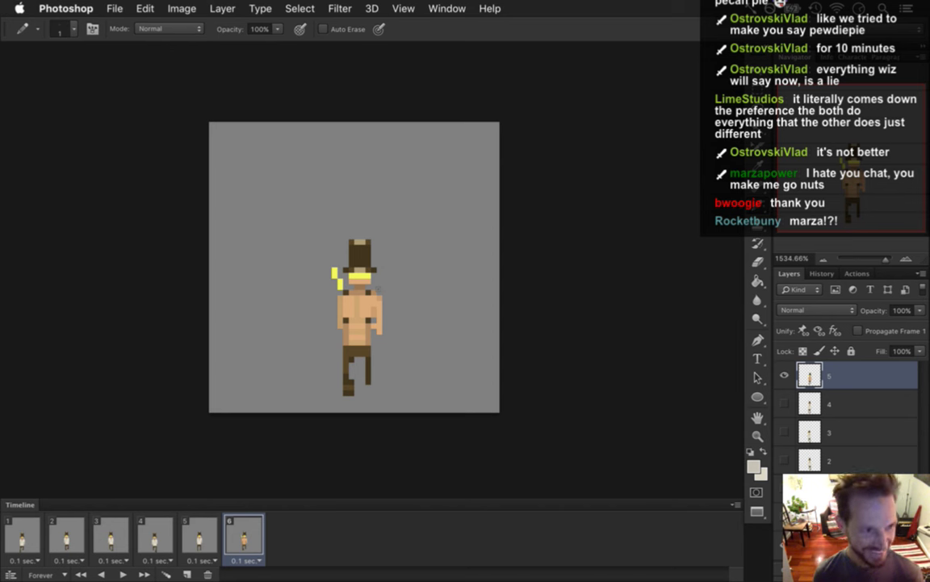
pyautogui.press('e')
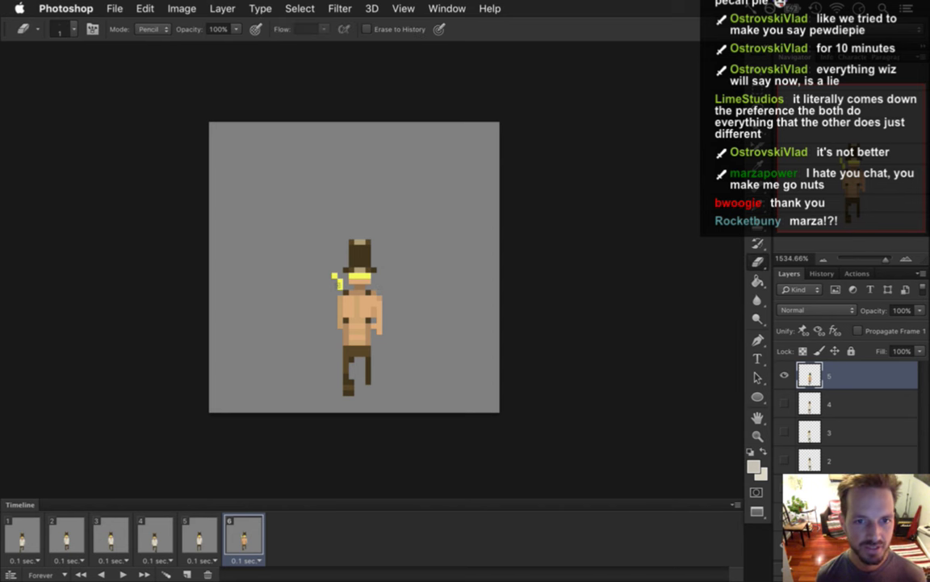
pyautogui.click(214, 532)
pyautogui.click(244, 529)
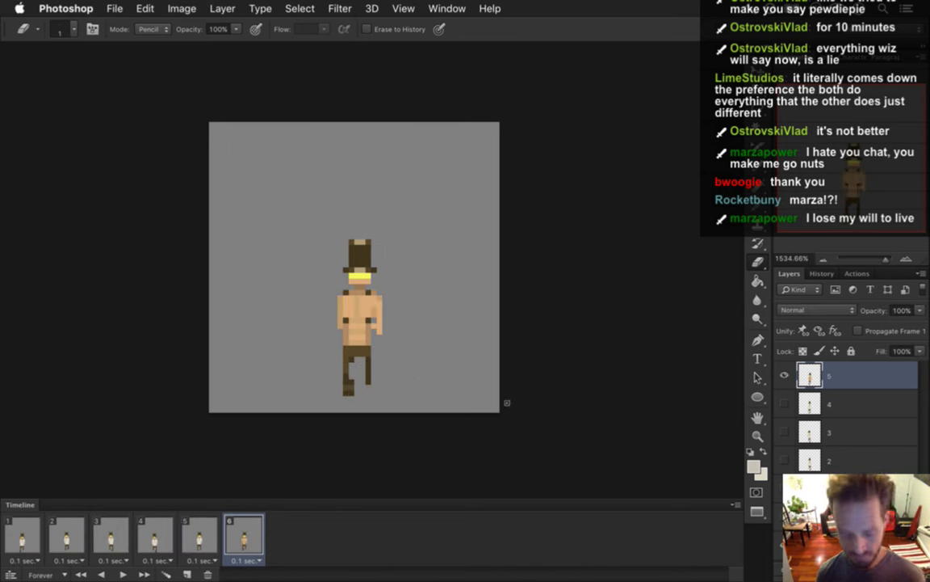
# Paint the off-white shirt over frame 6's bare torso and arms, keeping the open collar in skin tone.
pyautogui.press('b')
pyautogui.moveTo(346, 328)
pyautogui.mouseDown()
pyautogui.moveTo(348, 341)
pyautogui.moveTo(362, 341)
pyautogui.mouseUp()
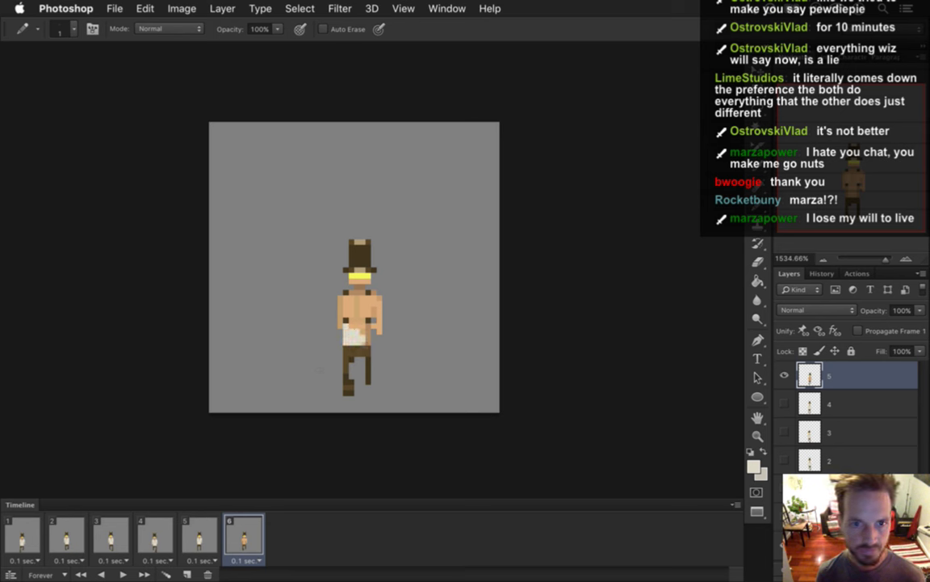
pyautogui.hotkey('ctrl', 'z')
pyautogui.moveTo(345, 316)
pyautogui.mouseDown()
pyautogui.moveTo(353, 297)
pyautogui.moveTo(364, 307)
pyautogui.mouseUp()
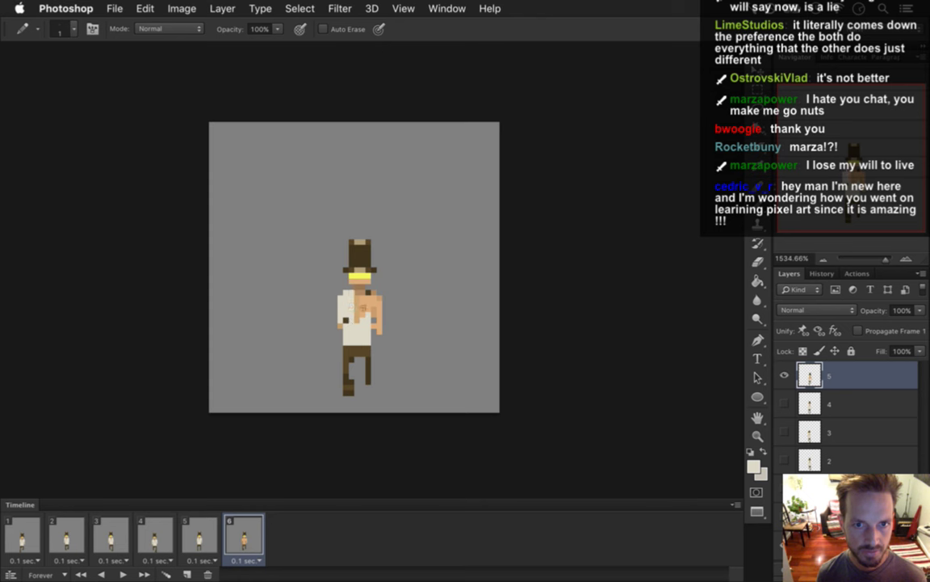
pyautogui.hotkey('ctrl', 'z')
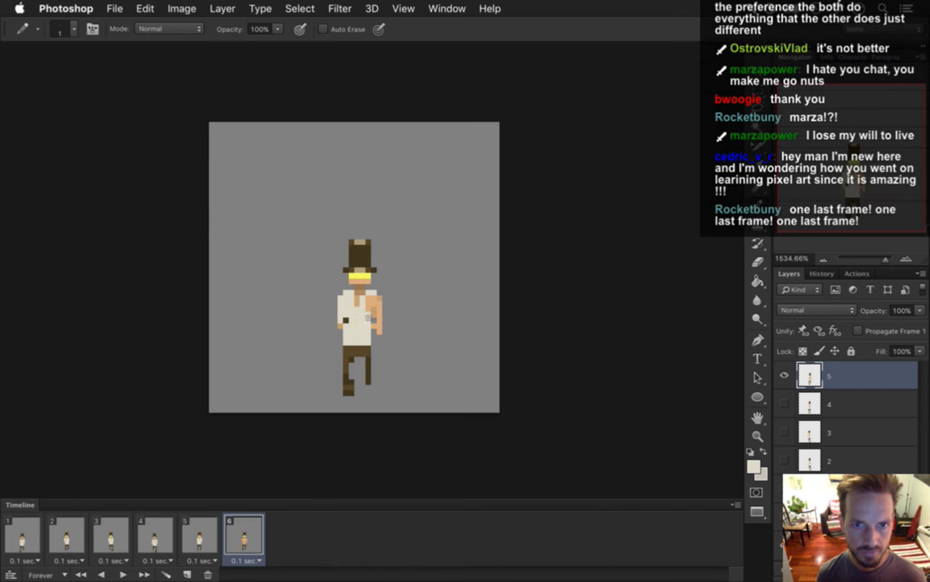
pyautogui.moveTo(370, 319); pyautogui.dragTo(377, 307)
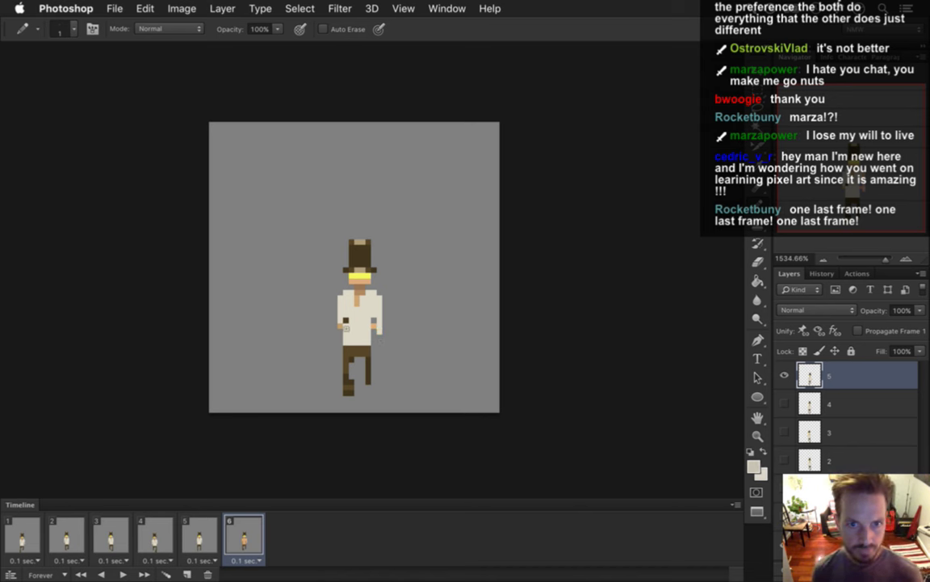
# Replace frame 6's dark sleeve pixel with a skin-tone hand pixel, cover the outer hand pixel in off-white, save, and compare with frame 5.
pyautogui.keyDown('alt'); pyautogui.click(345, 327); pyautogui.keyUp('alt')
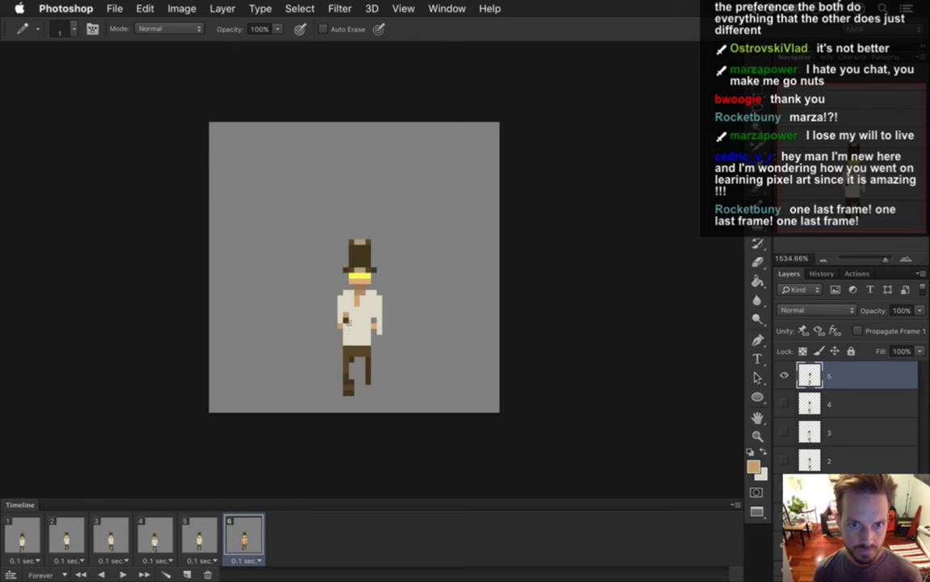
pyautogui.keyDown('alt'); pyautogui.click(346, 324); pyautogui.keyUp('alt')
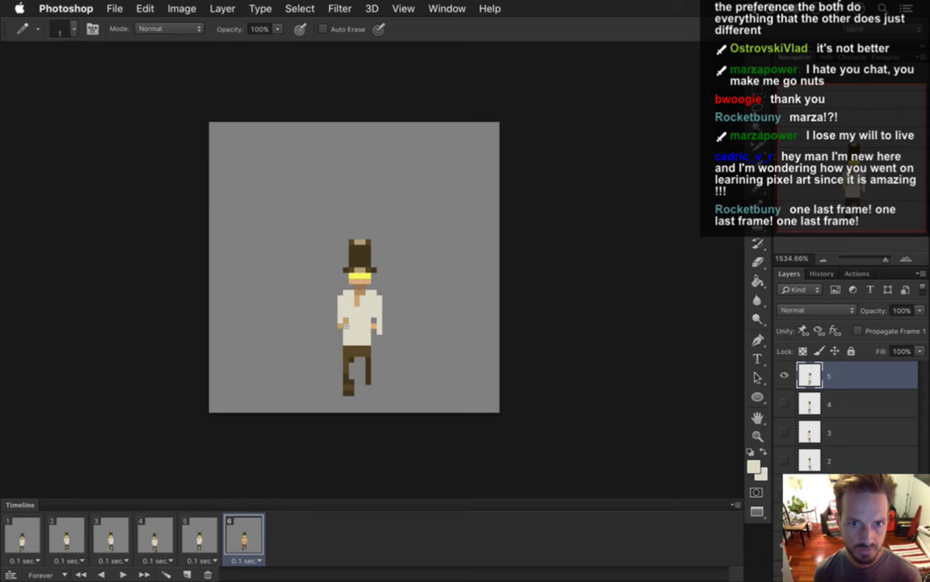
pyautogui.press('super+s')
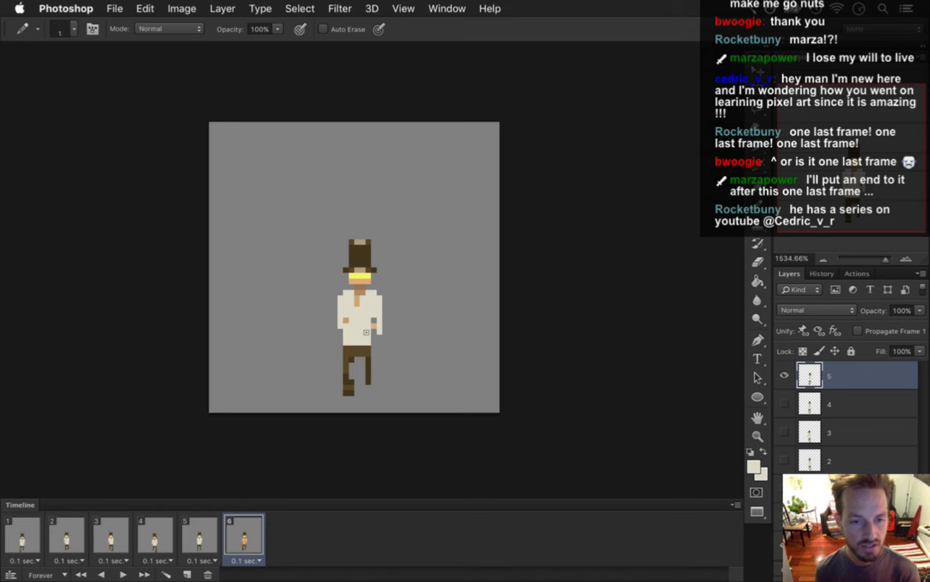
pyautogui.click(206, 534)
pyautogui.click(249, 529)
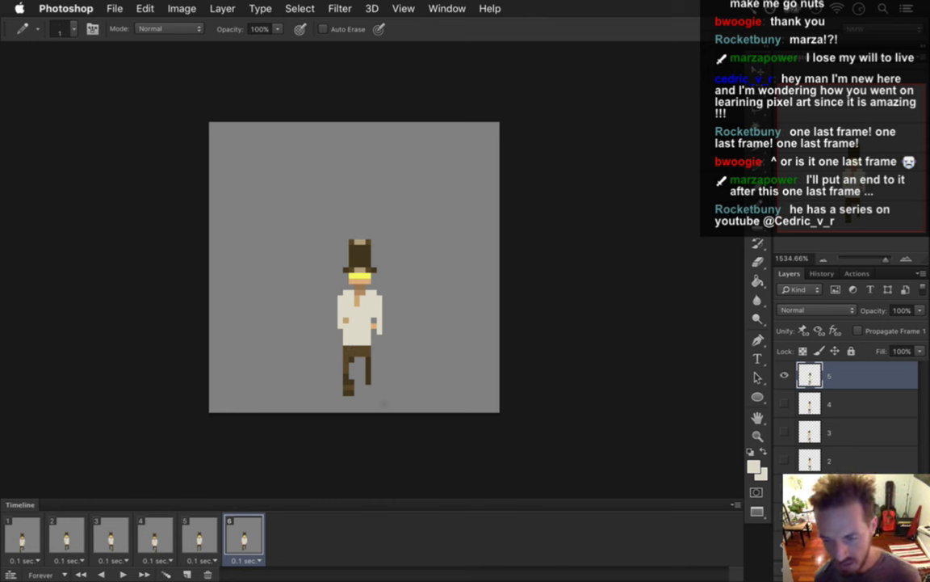
# Sample the light grey shirt shade from frame 5 and add shading to the shoulders, sleeve and front of frame 6's shirt.
pyautogui.click(198, 537)
pyautogui.press('i')
pyautogui.click(371, 322)
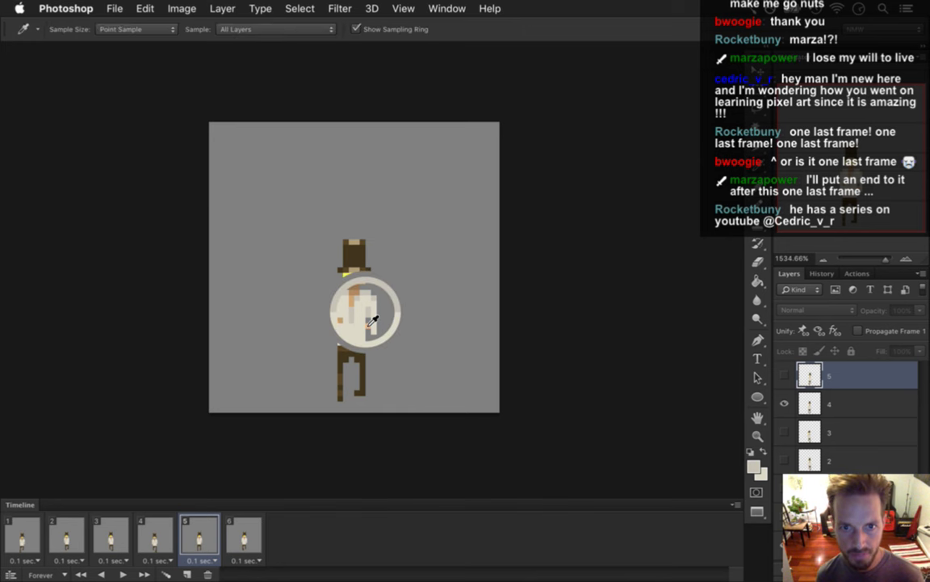
pyautogui.click(243, 537)
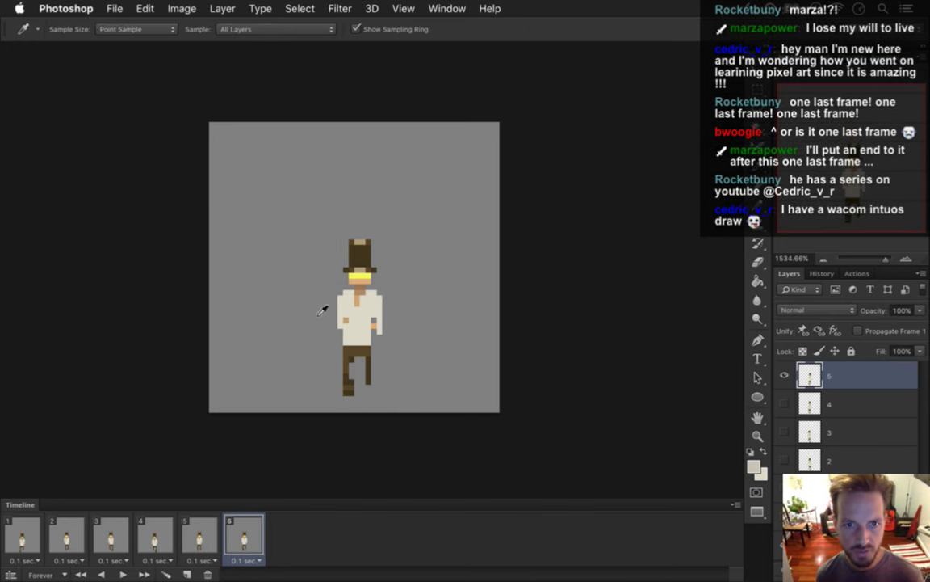
pyautogui.press('b')
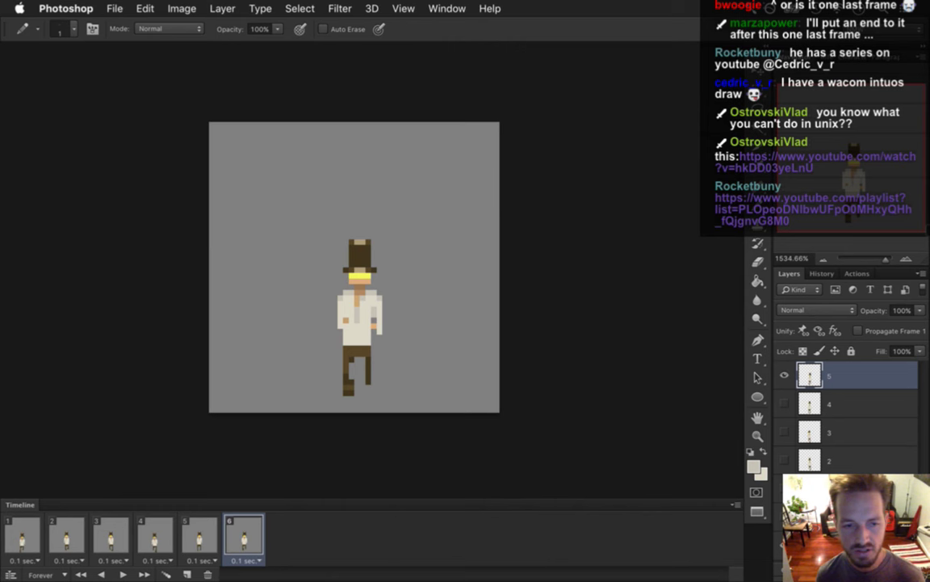
# Compare frames 1 and 2, play the full animation loop to review the new shirt, and stop playback.
pyautogui.click(23, 540)
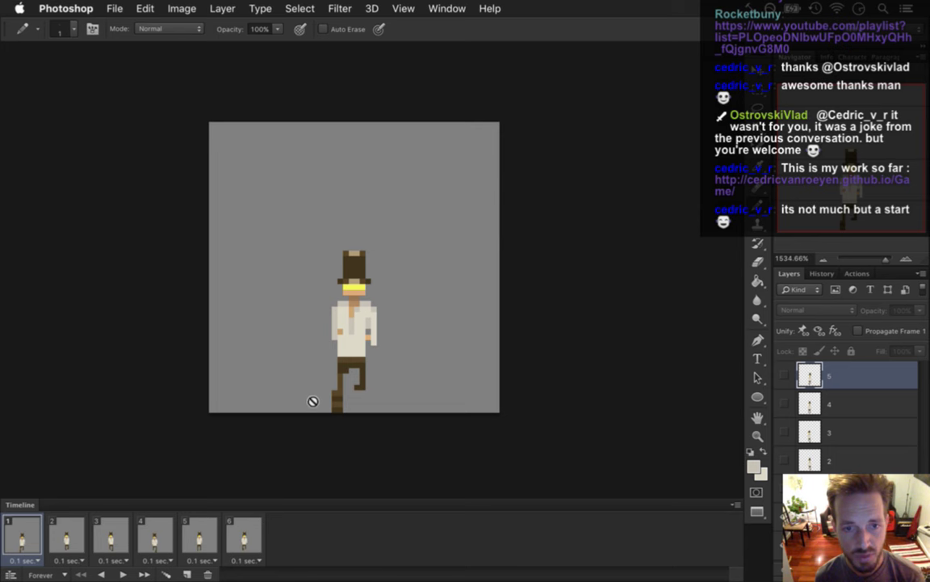
pyautogui.click(67, 537)
pyautogui.click(23, 540)
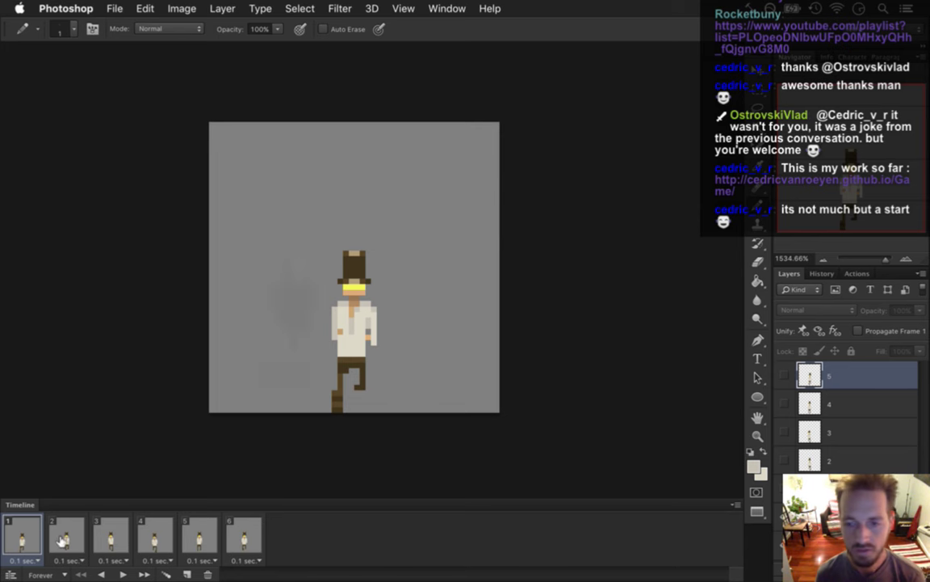
pyautogui.click(123, 574)
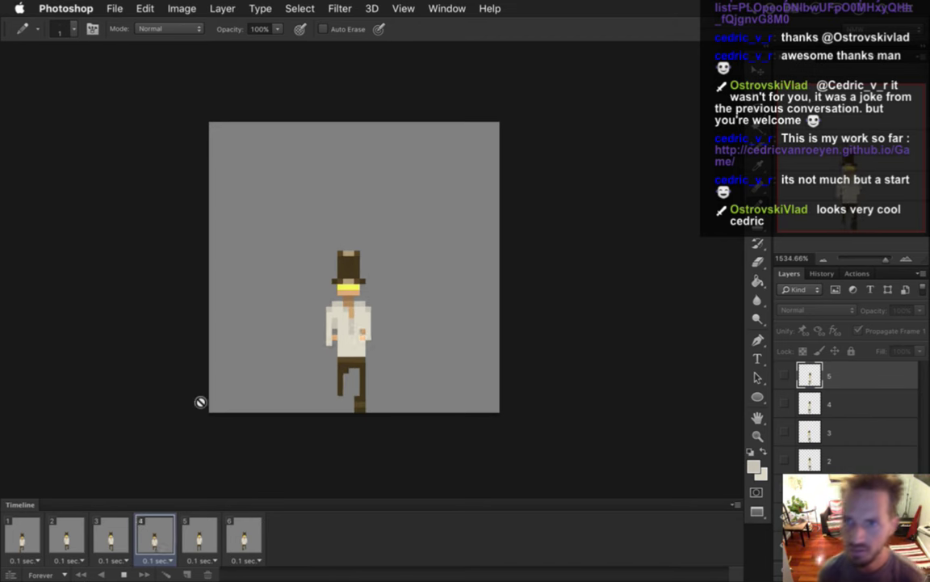
pyautogui.click(123, 574)
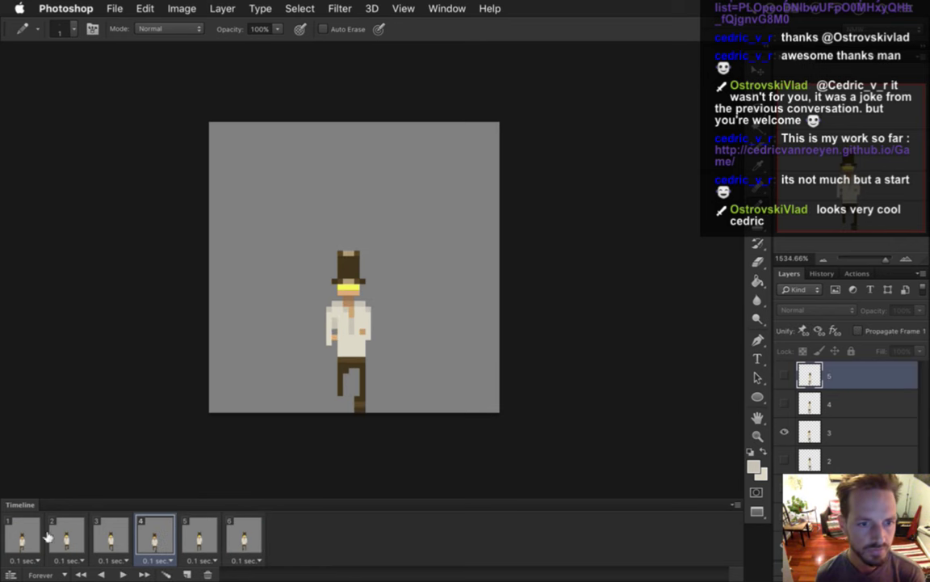
# Flip back and forth between frames 1 and 2 to examine how the shirt and hands move.
pyautogui.click(26, 530)
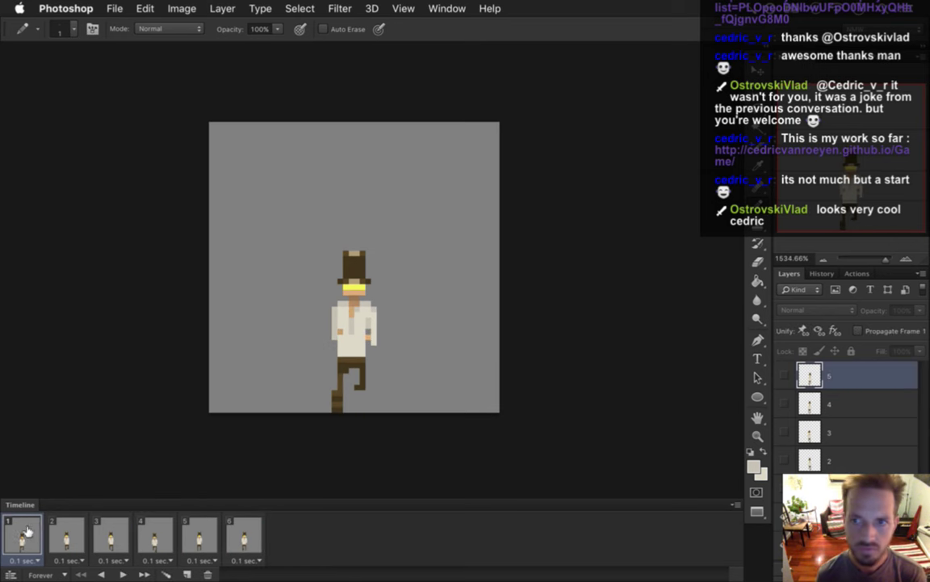
pyautogui.click(75, 527)
pyautogui.click(31, 533)
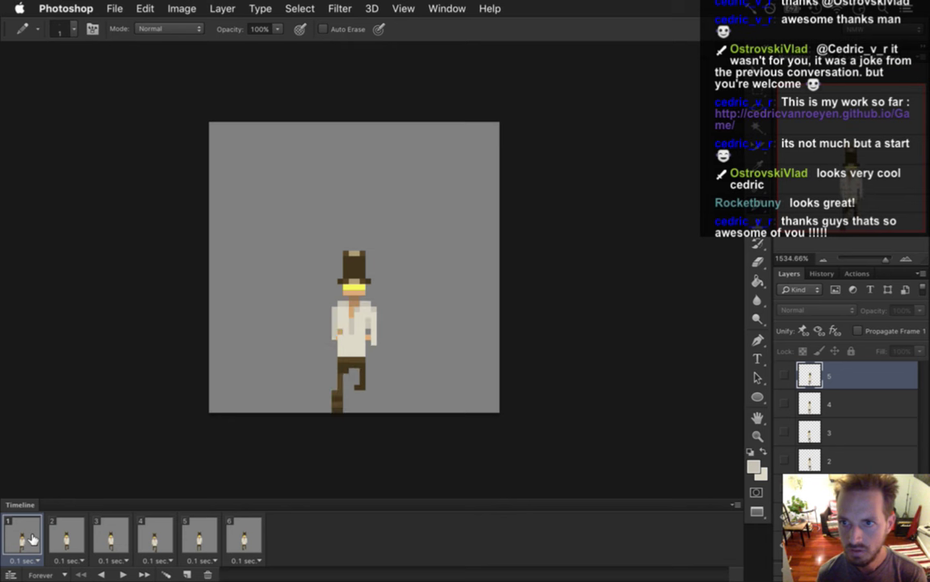
pyautogui.click(54, 536)
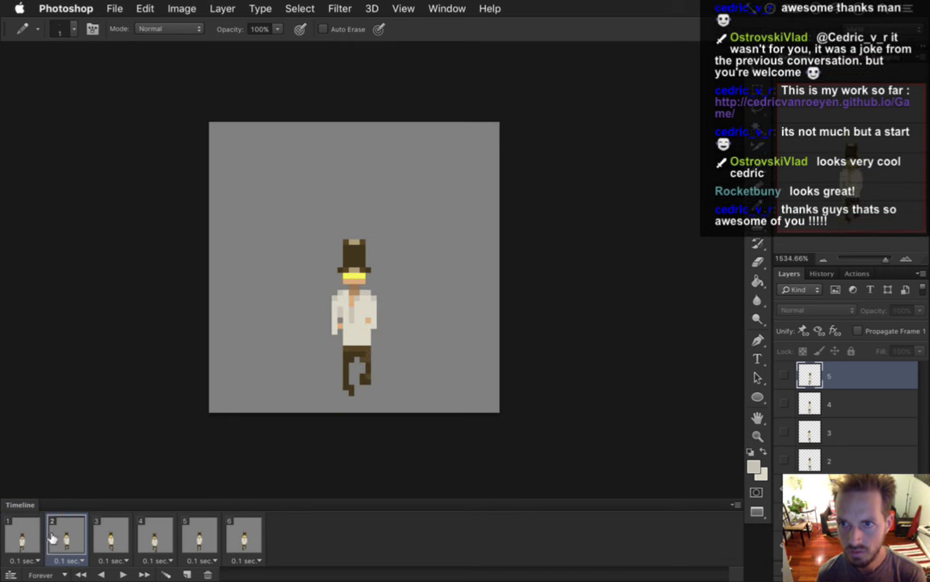
pyautogui.click(29, 537)
pyautogui.click(59, 536)
pyautogui.click(29, 536)
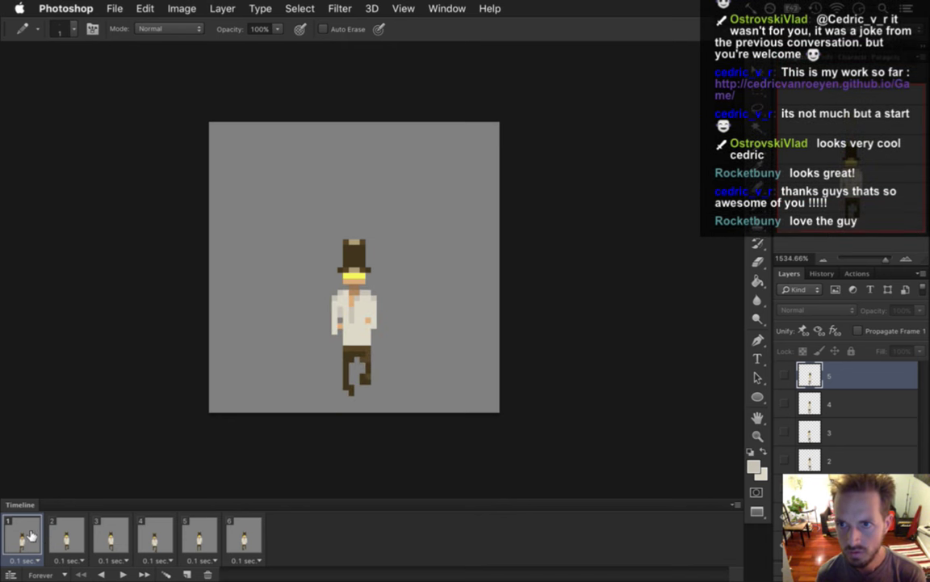
pyautogui.click(50, 537)
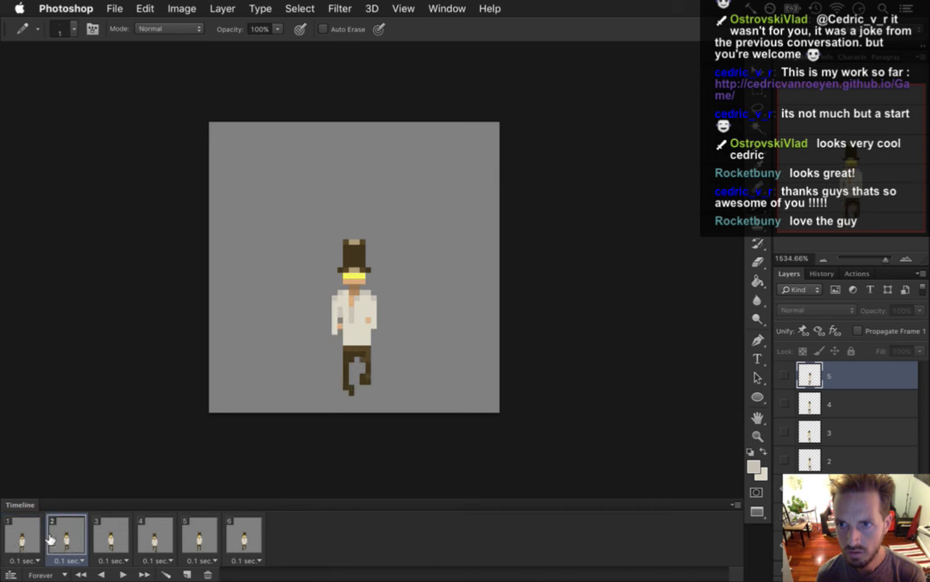
# Flip repeatedly between frames 2 and 3, also checking frame 1, to examine the collar, shirt shading and hand positions.
pyautogui.click(116, 532)
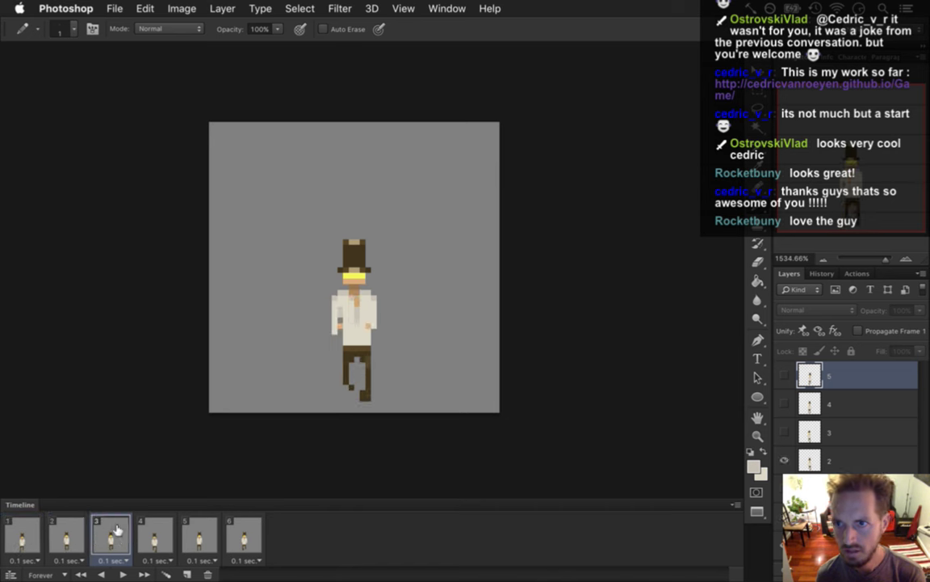
pyautogui.click(78, 533)
pyautogui.click(100, 533)
pyautogui.click(78, 533)
pyautogui.click(96, 534)
pyautogui.click(77, 533)
pyautogui.click(97, 534)
pyautogui.click(77, 533)
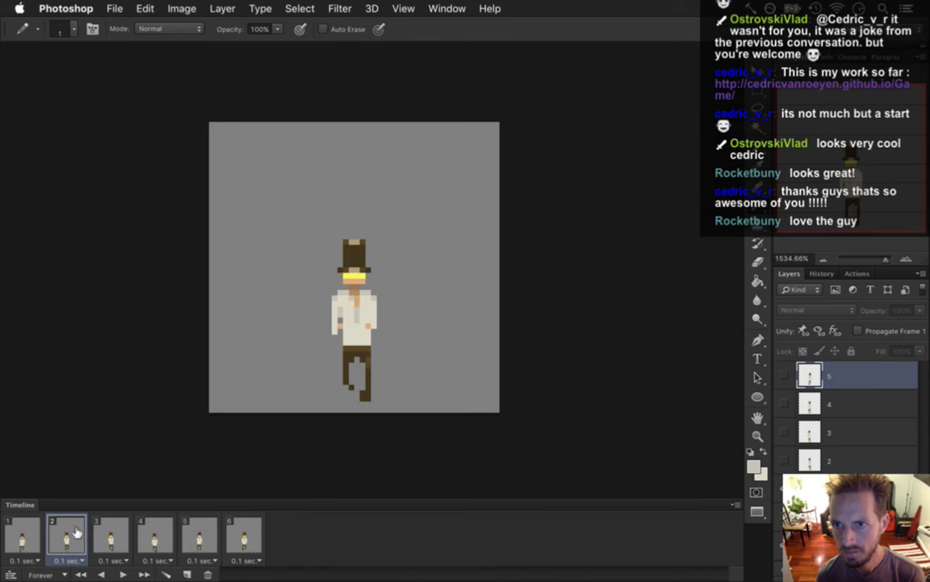
pyautogui.click(26, 533)
pyautogui.click(54, 533)
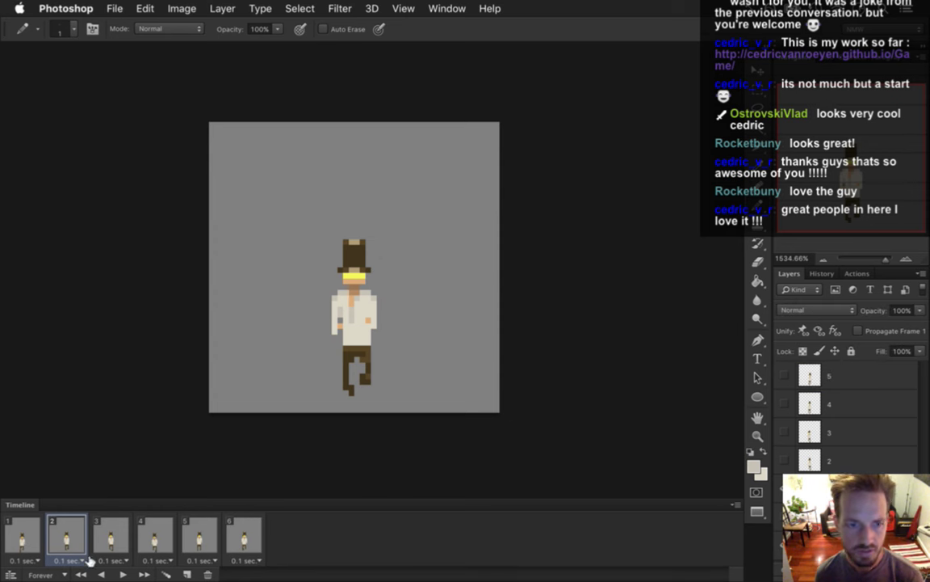
pyautogui.click(112, 535)
pyautogui.click(83, 537)
pyautogui.click(97, 537)
pyautogui.click(84, 537)
# Sample the skin tone from frame 2's open collar, touch up frame 3's collar on layer 2 with it, and compare both frames.
pyautogui.press('i')
pyautogui.click(353, 299)
pyautogui.click(110, 534)
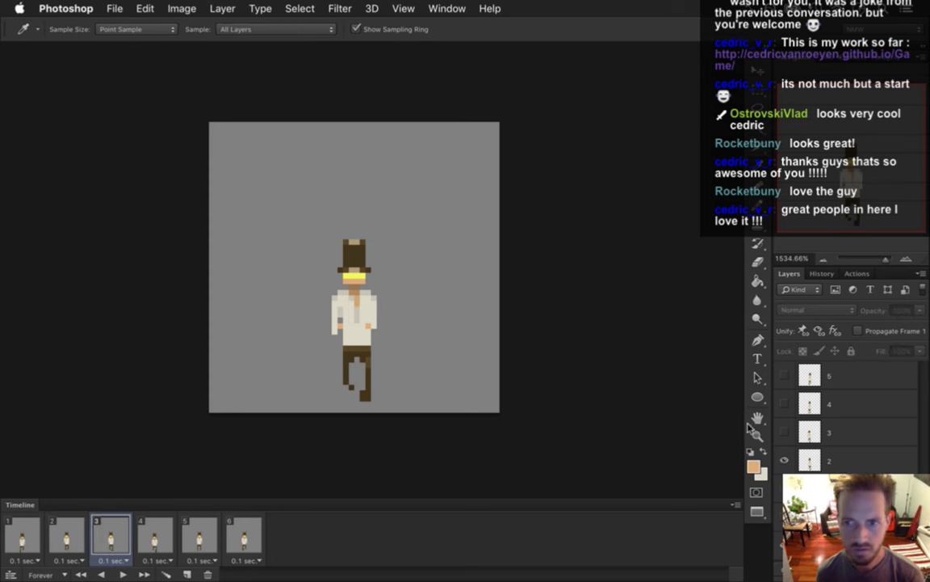
pyautogui.click(809, 456)
pyautogui.press('b')
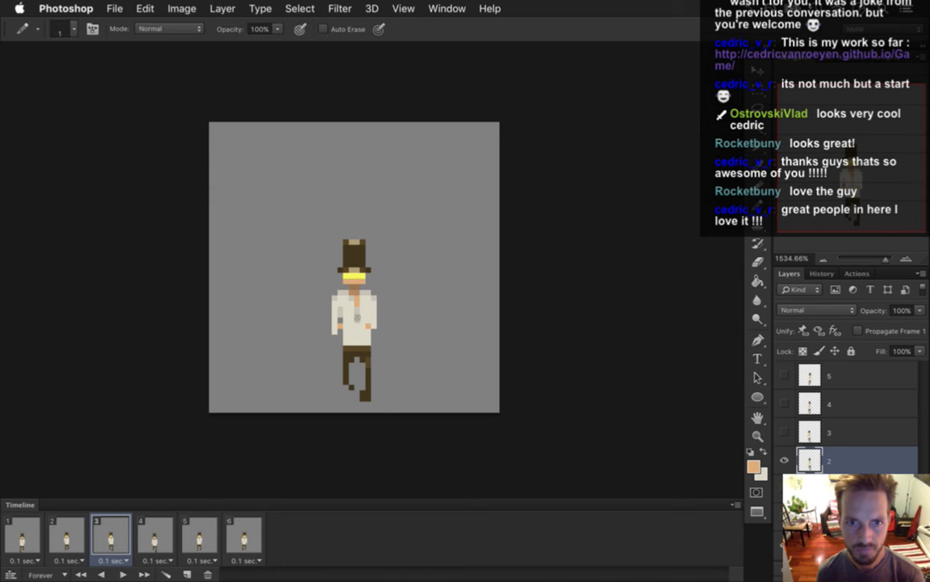
pyautogui.click(66, 533)
pyautogui.click(113, 529)
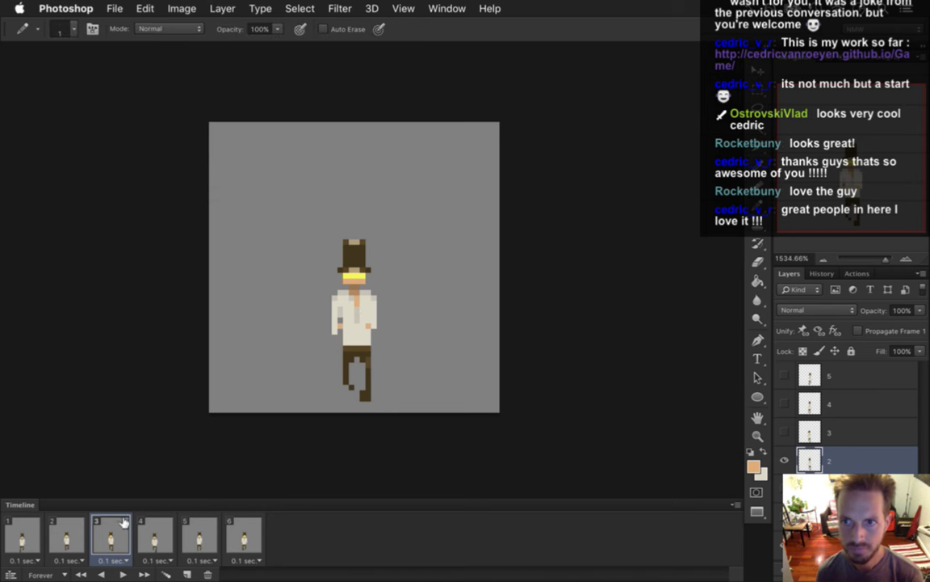
# Check the collar and shirt on frames 4, 5 and 6 against each other, activating layers 4 and 5 for frames 5 and 6.
pyautogui.click(160, 535)
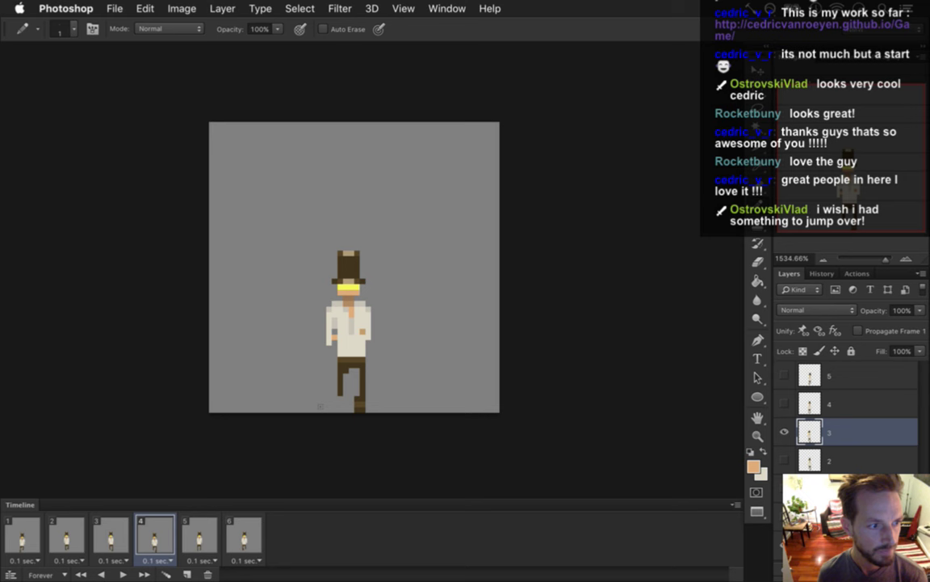
pyautogui.click(200, 536)
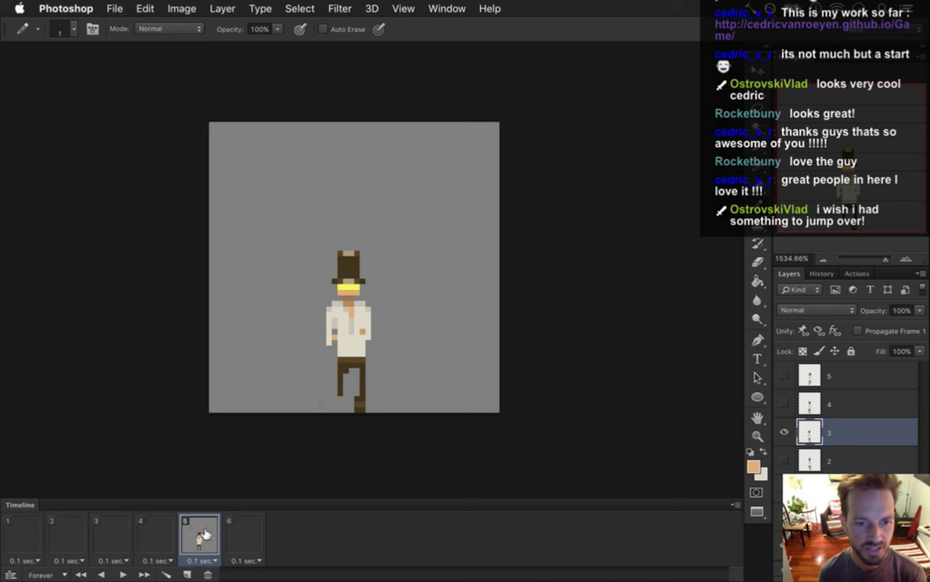
pyautogui.click(155, 536)
pyautogui.click(200, 536)
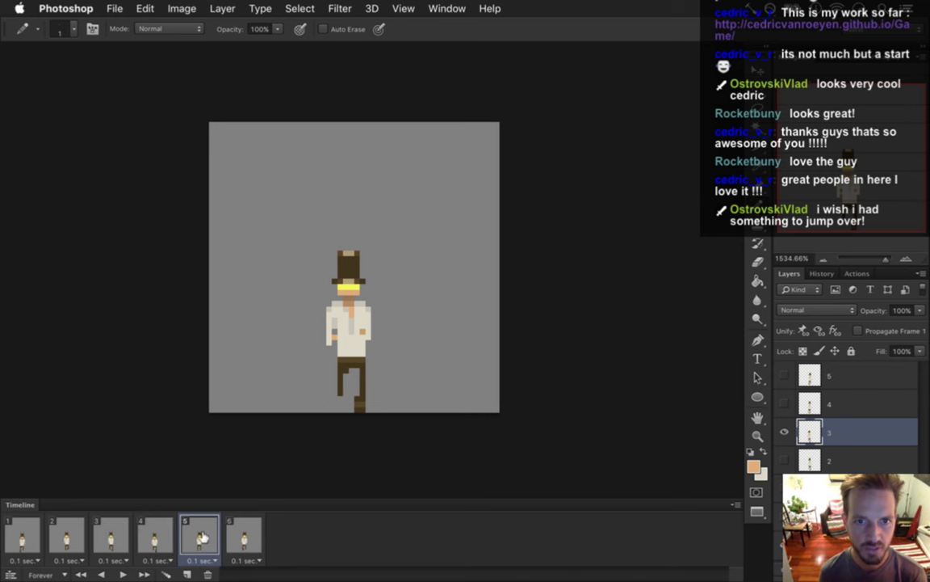
pyautogui.click(820, 398)
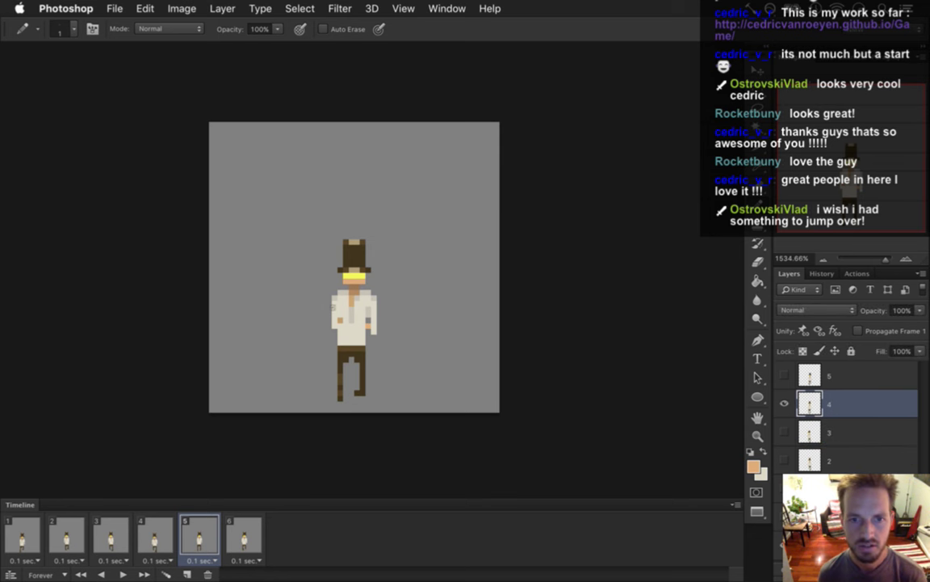
pyautogui.click(156, 536)
pyautogui.click(202, 536)
pyautogui.click(244, 533)
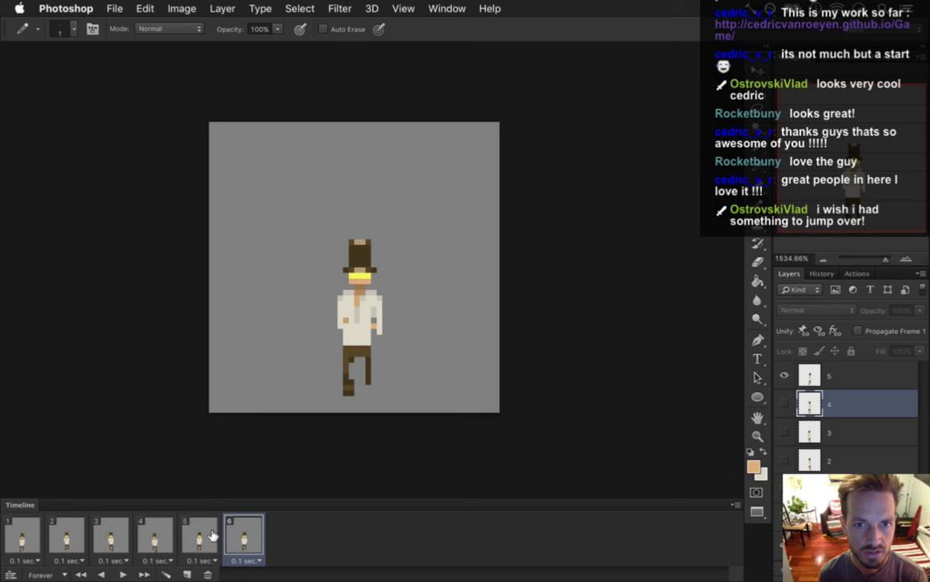
pyautogui.click(811, 381)
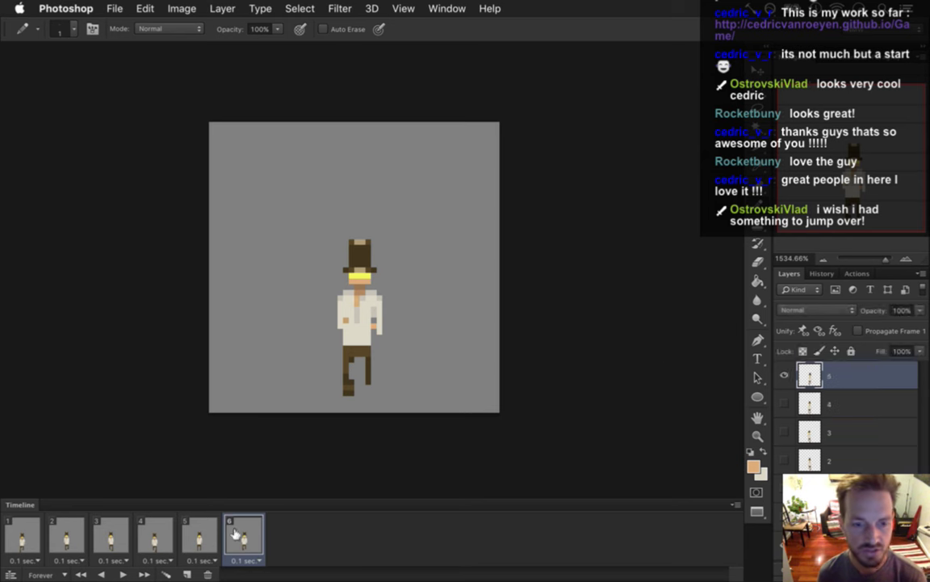
# Step back through frames 5, 4 and 3, play the animation loop for review, stop it, and return to frame 1.
pyautogui.click(201, 537)
pyautogui.click(155, 537)
pyautogui.click(117, 541)
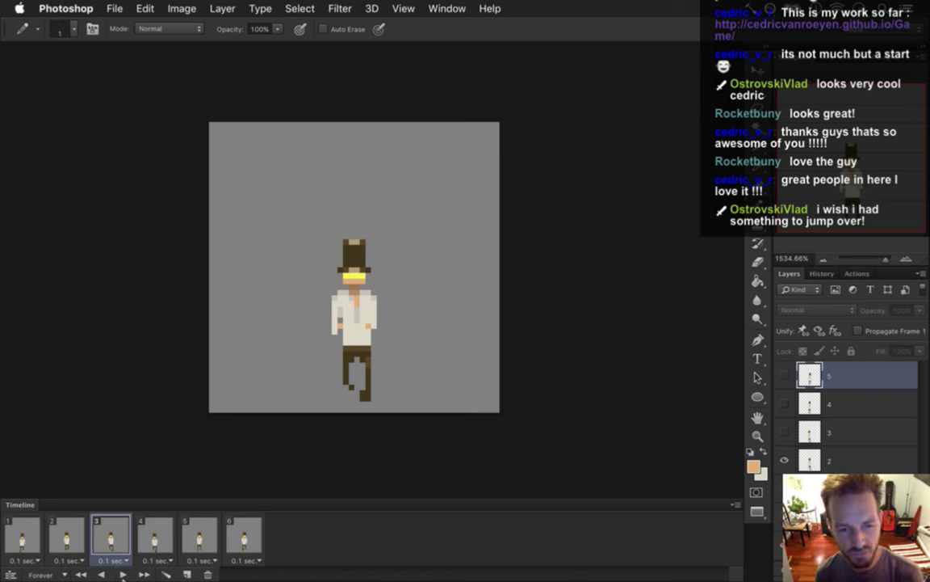
pyautogui.click(123, 573)
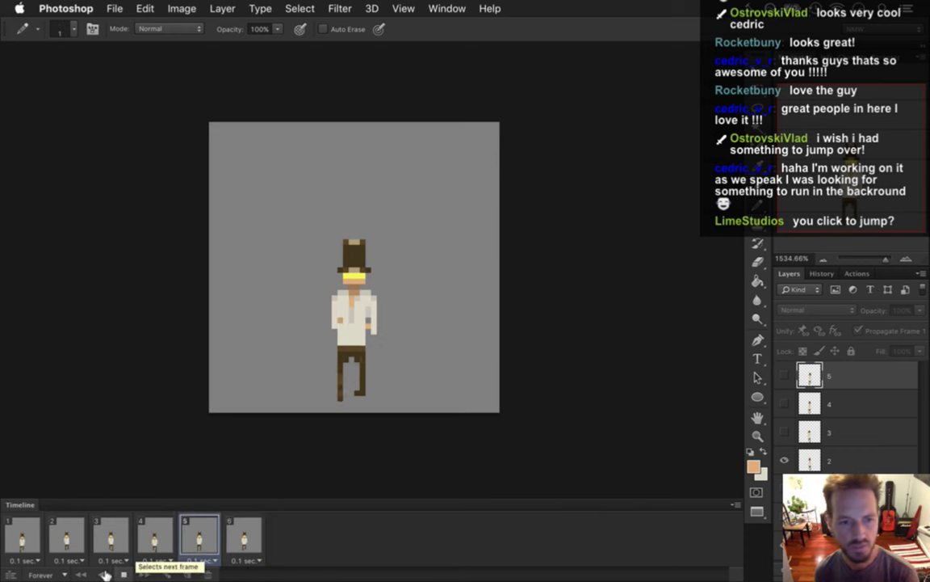
pyautogui.click(123, 574)
pyautogui.click(22, 529)
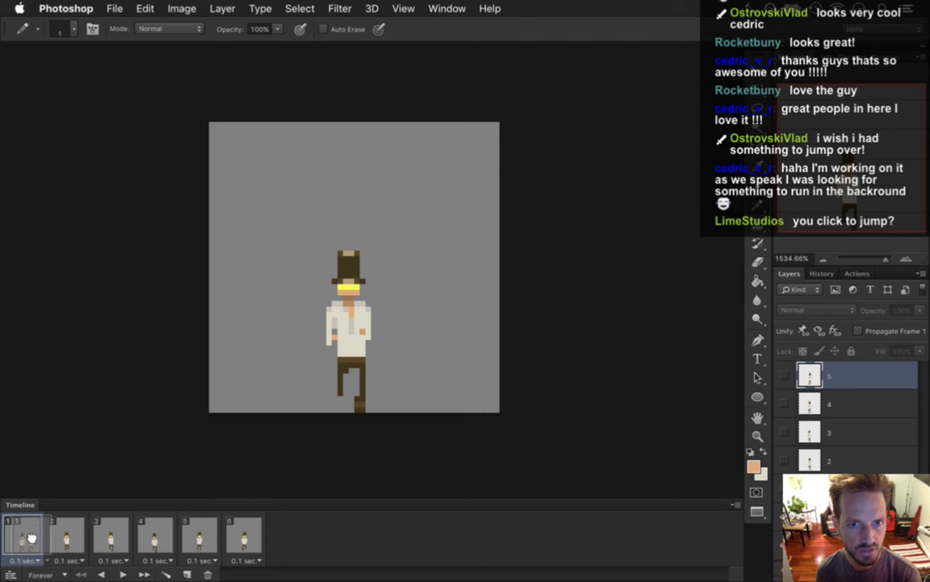
# Sample the light grey shirt shadow and shade the side of frame 1's shirt with it on that frame's layer, and save the document.
pyautogui.click(69, 540)
pyautogui.click(32, 535)
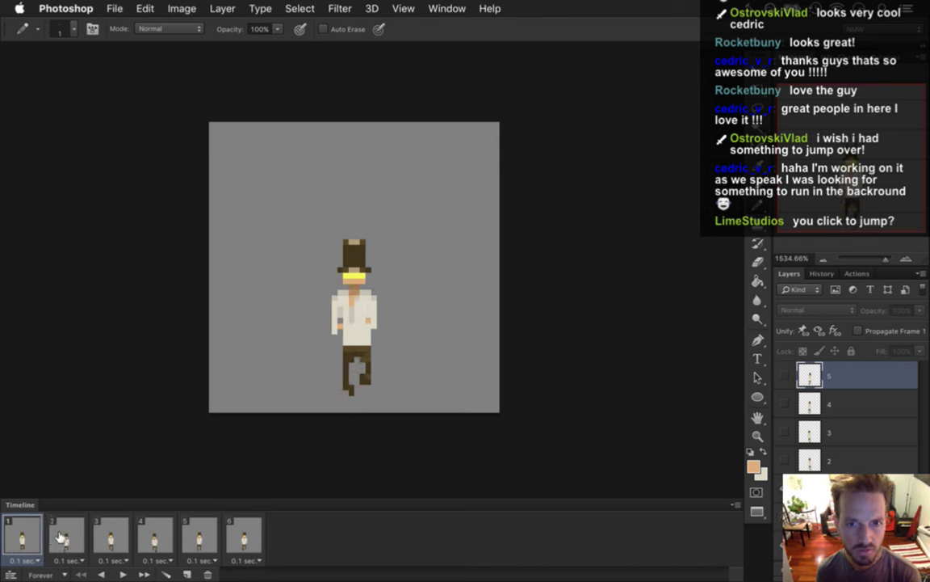
pyautogui.click(824, 517)
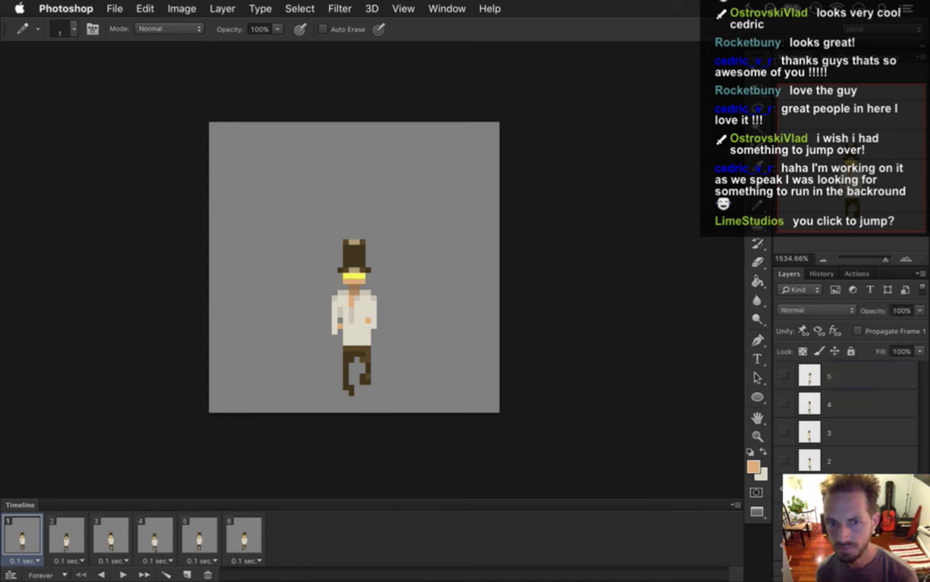
pyautogui.keyDown('alt'); pyautogui.click(341, 312); pyautogui.keyUp('alt')
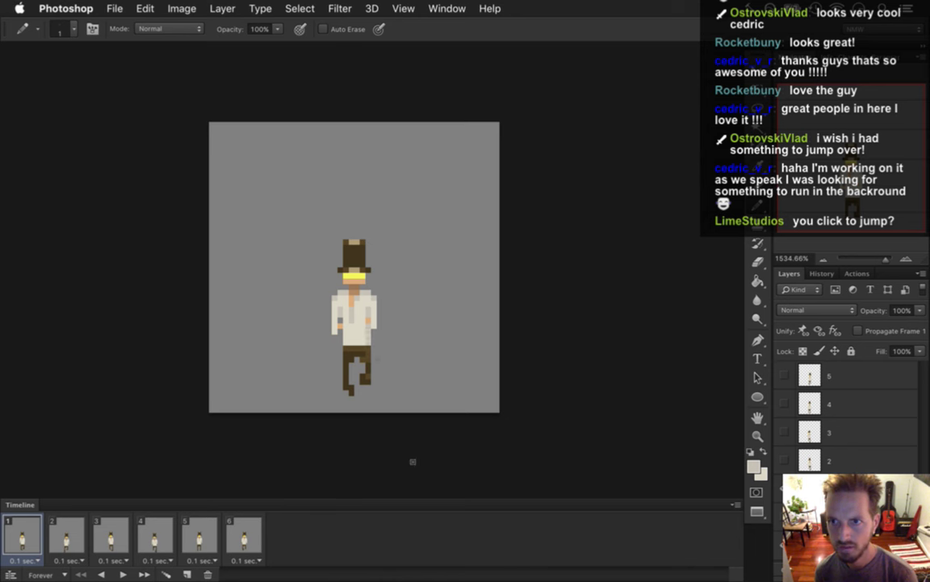
pyautogui.press('super+s')
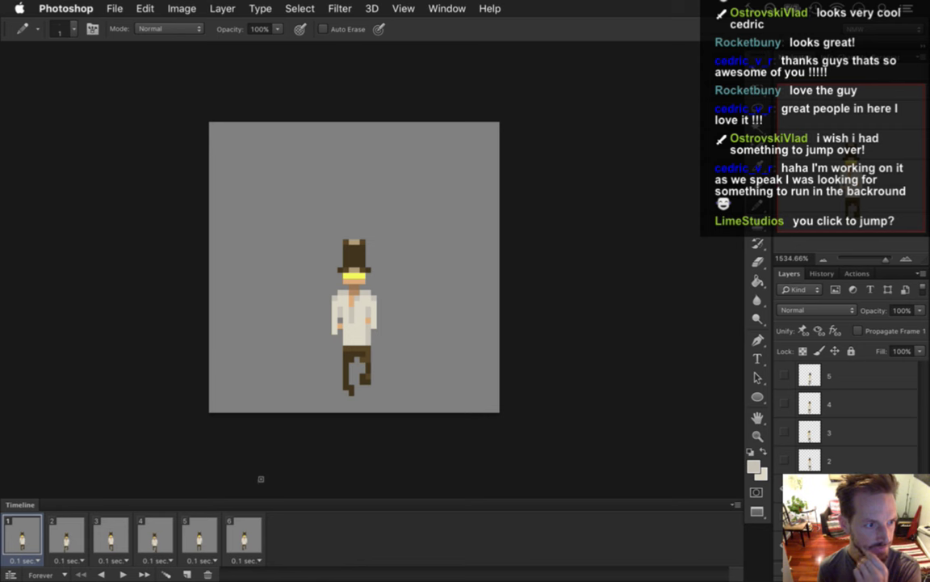
# Flip between frames 1, 2 and 3 to compare the shading along the side of the shirt.
pyautogui.click(66, 534)
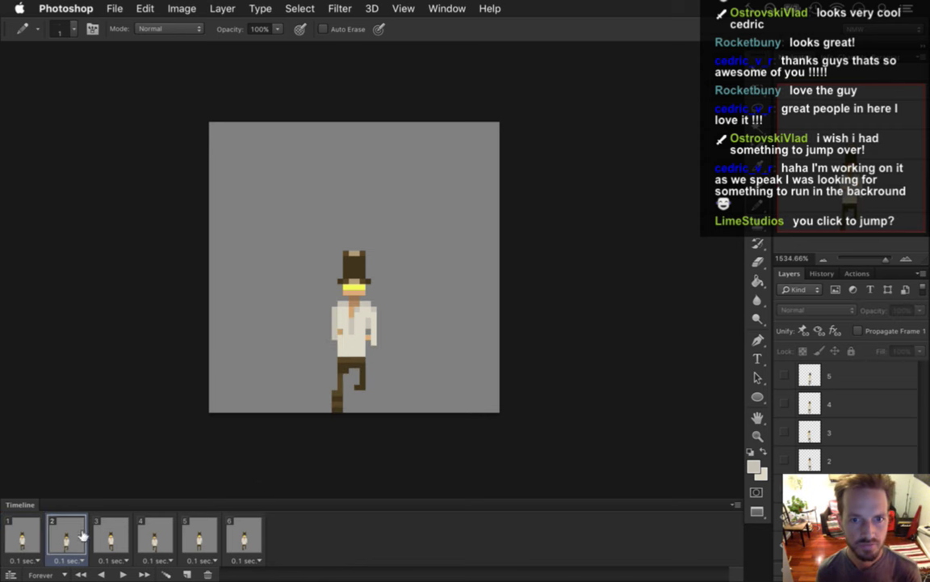
pyautogui.click(28, 537)
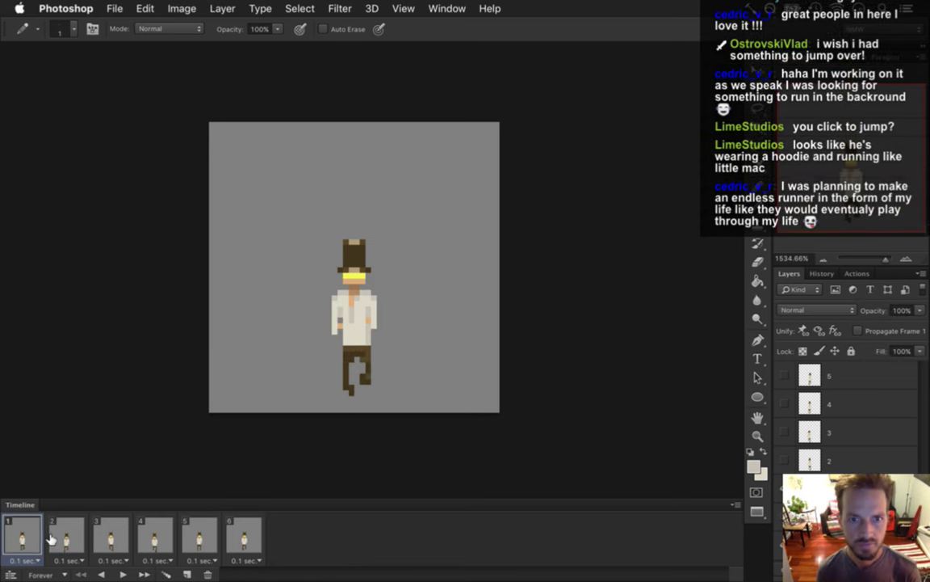
pyautogui.click(64, 538)
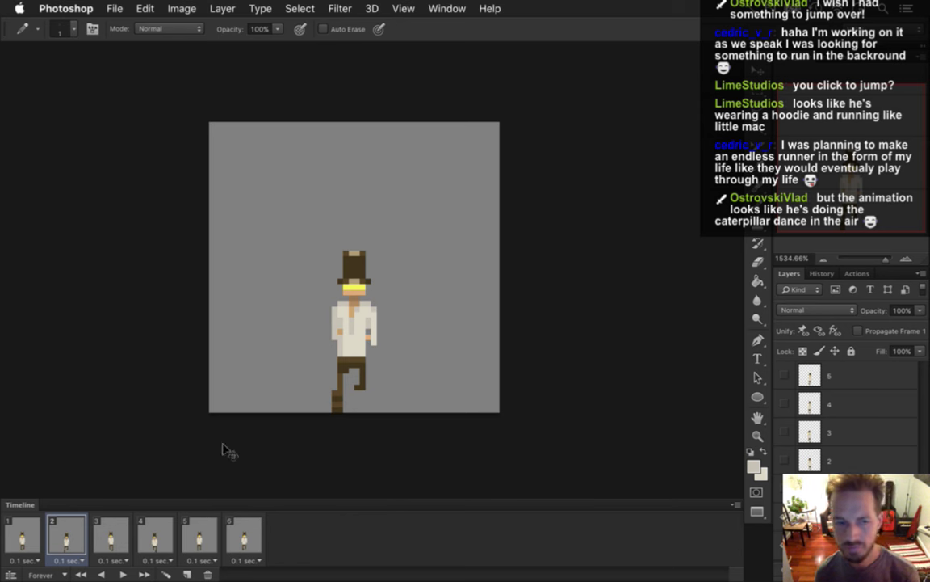
pyautogui.click(36, 535)
pyautogui.click(68, 534)
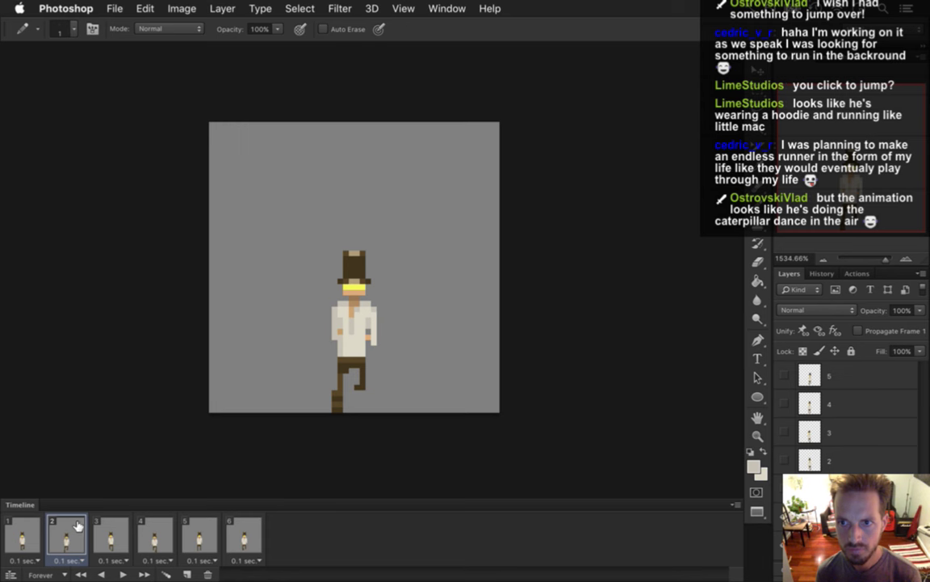
pyautogui.click(112, 535)
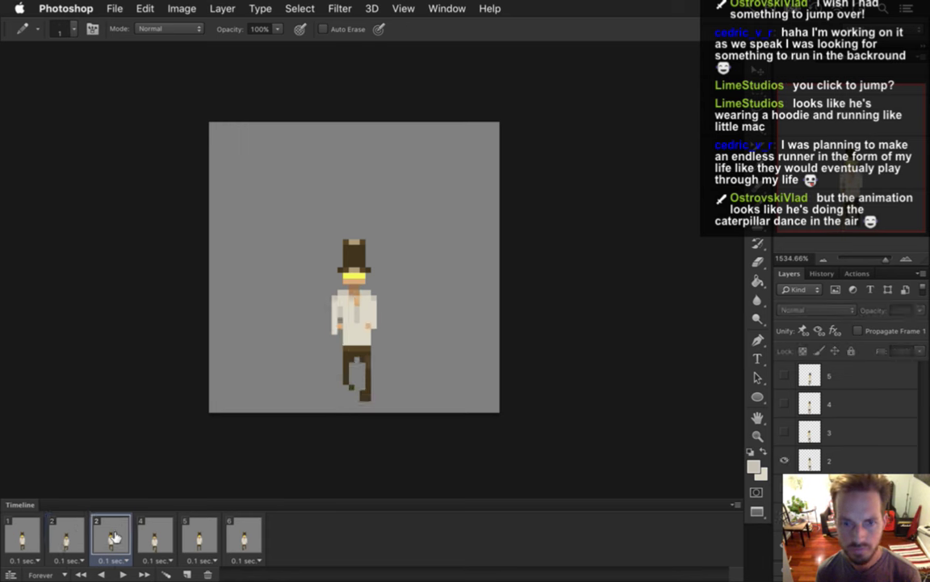
pyautogui.click(76, 537)
pyautogui.click(24, 538)
pyautogui.click(58, 535)
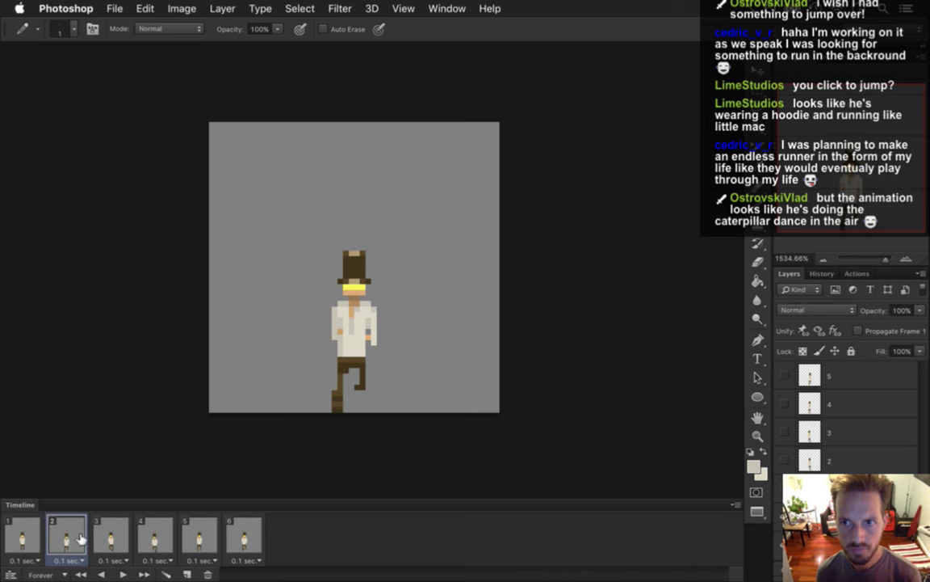
# Add matching side shading to frame 3's shirt on layer 2 and compare it with frames 1 and 2.
pyautogui.click(110, 537)
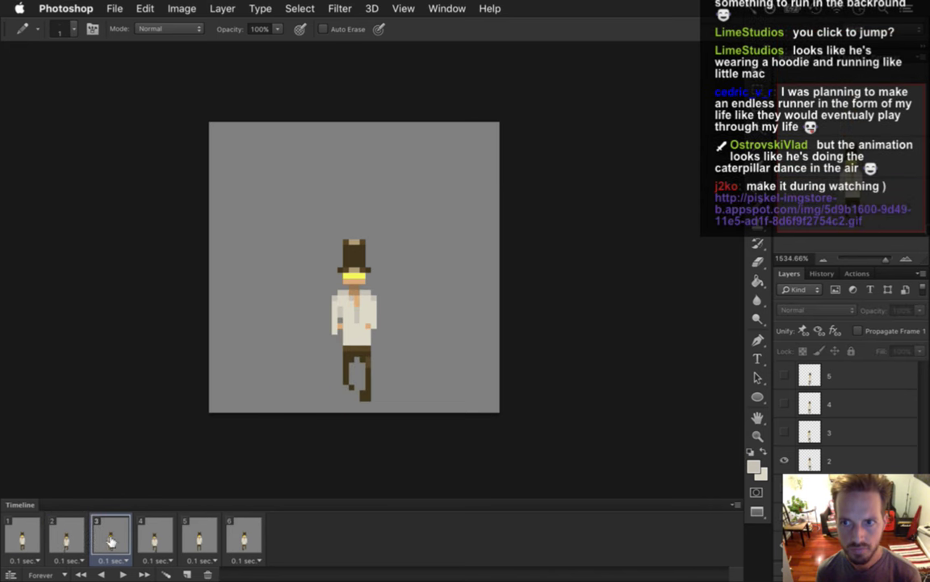
pyautogui.click(798, 447)
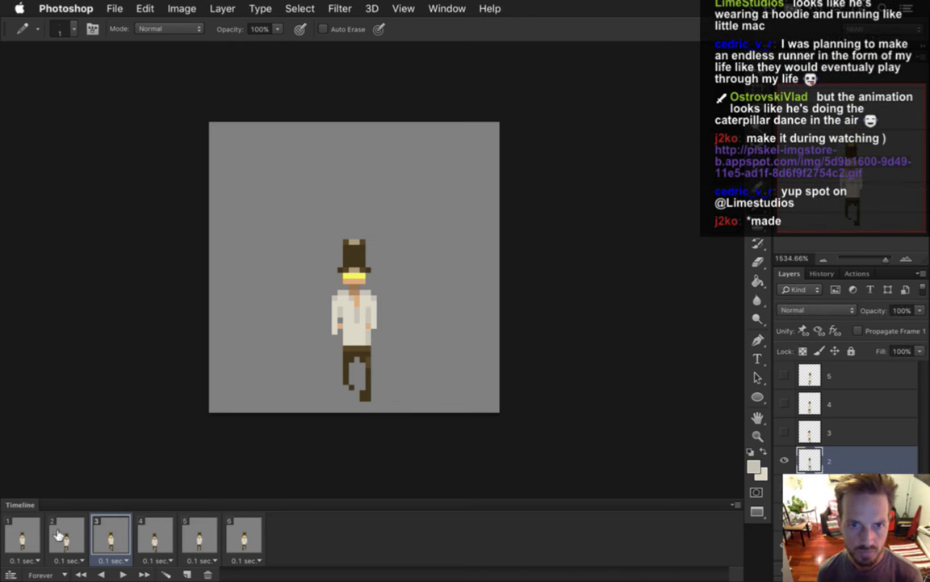
pyautogui.click(24, 533)
pyautogui.click(59, 529)
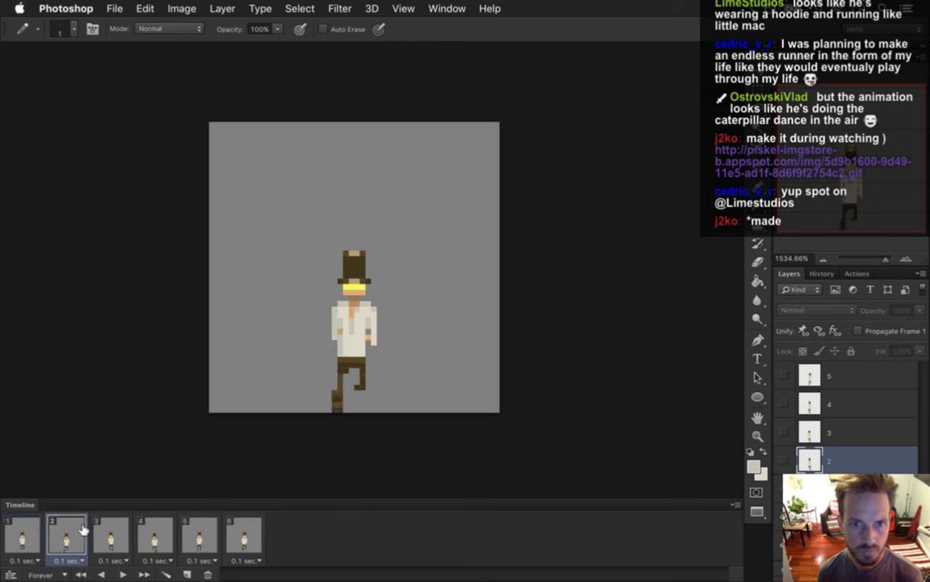
pyautogui.click(114, 529)
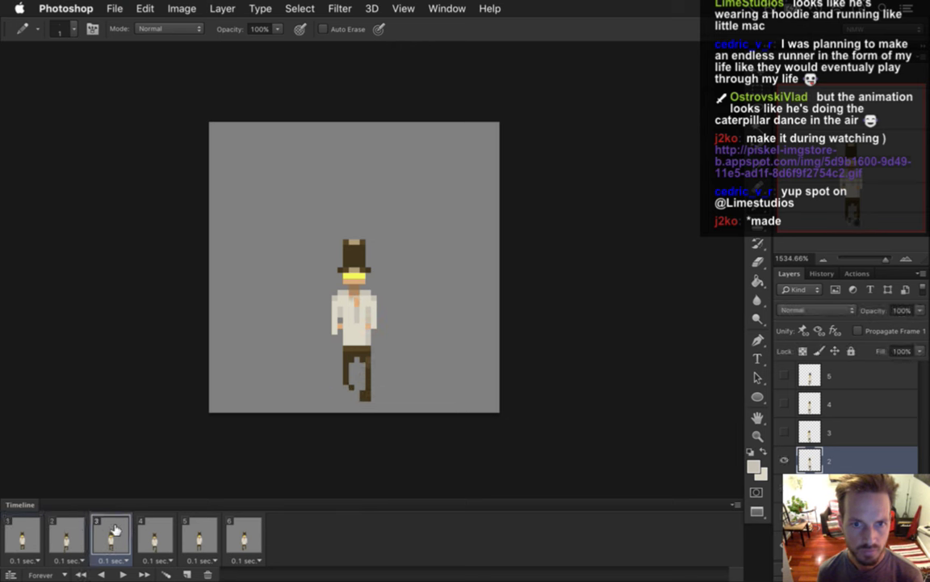
# Shade the side of frame 4's shirt on layer 3 with the same grey and check it against frame 5.
pyautogui.click(155, 533)
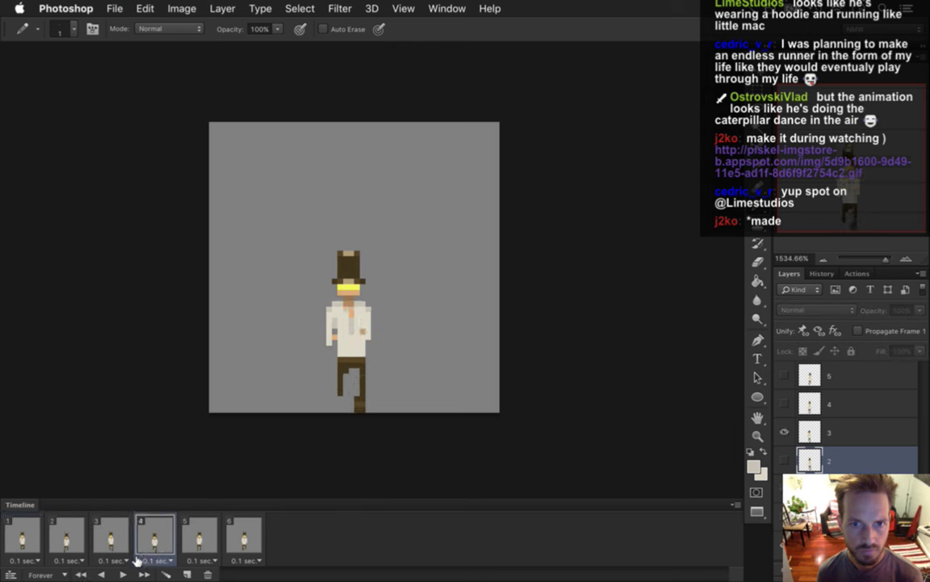
pyautogui.click(848, 432)
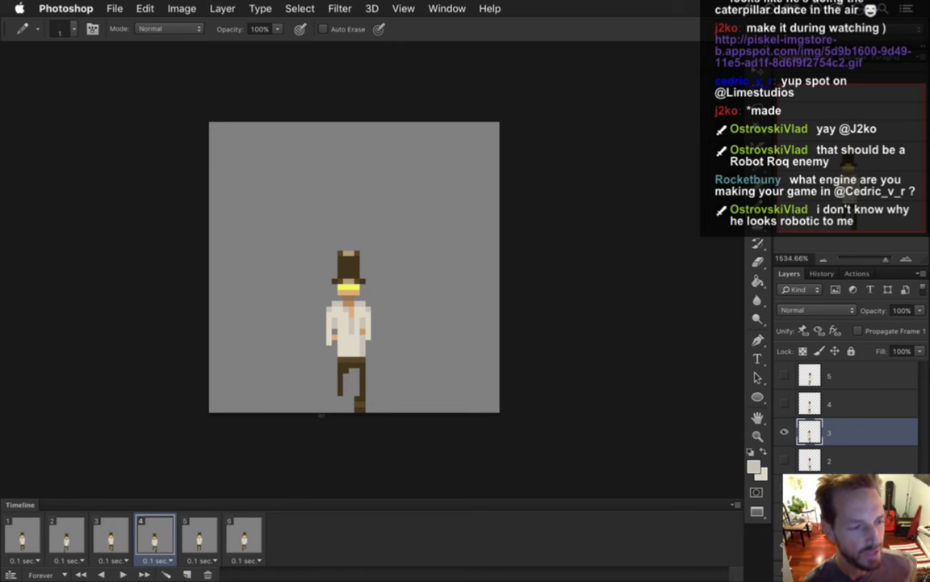
pyautogui.click(187, 535)
pyautogui.click(159, 533)
# Shade the opposite side of the shirt on frame 5 using layer 4 and on frame 6 using layer 5.
pyautogui.click(200, 535)
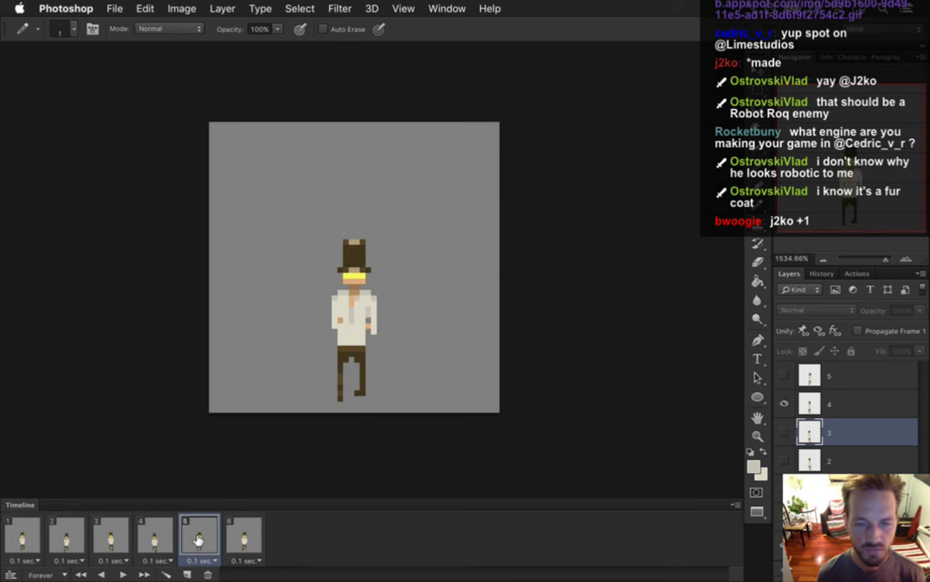
pyautogui.moveTo(813, 405); pyautogui.dragTo(812, 401)
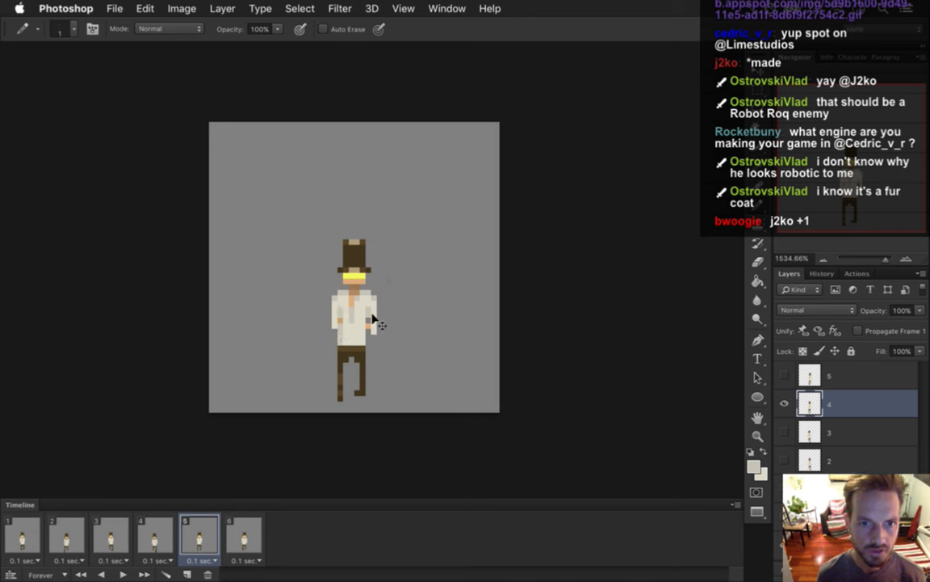
pyautogui.click(252, 521)
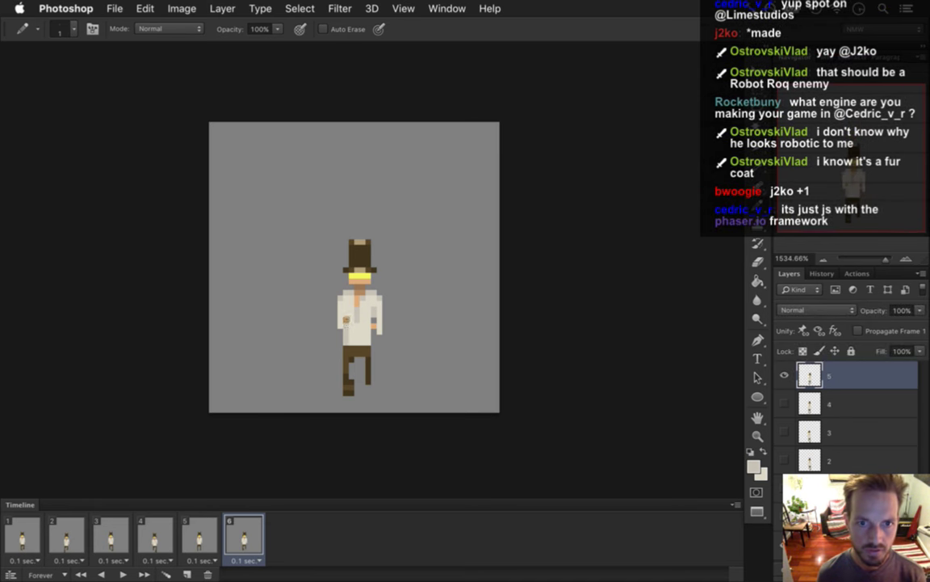
# Play the animation loop from frame 1 to review the new shirt shading, and stop it.
pyautogui.click(21, 535)
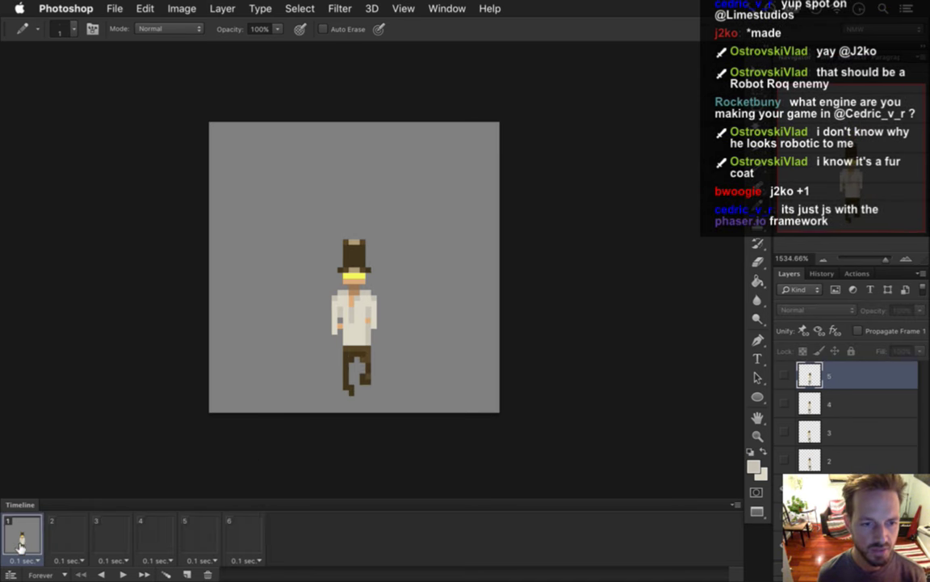
pyautogui.click(124, 574)
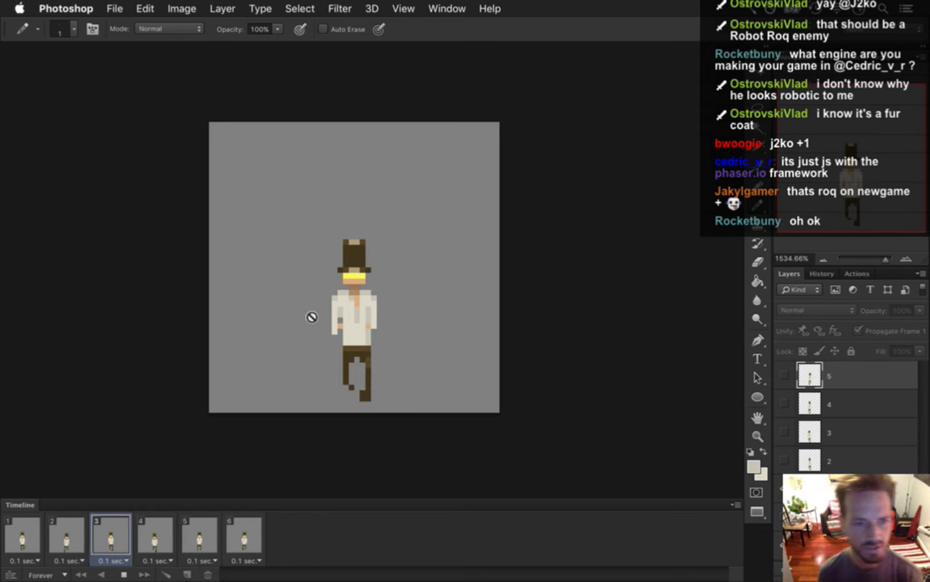
pyautogui.click(123, 574)
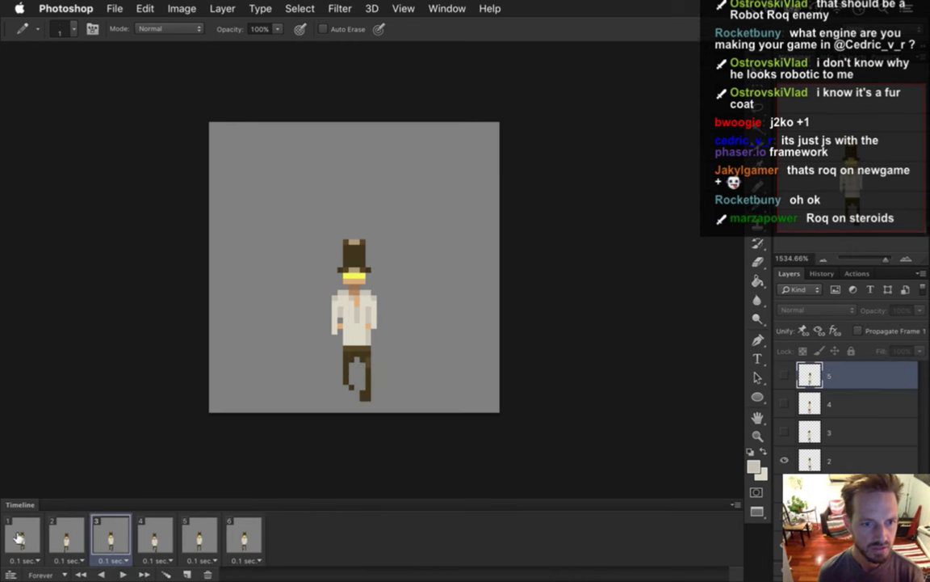
# Step through all six frames, going back over frames 1 to 4, to examine the shirt shading for consistency.
pyautogui.click(18, 529)
pyautogui.click(63, 536)
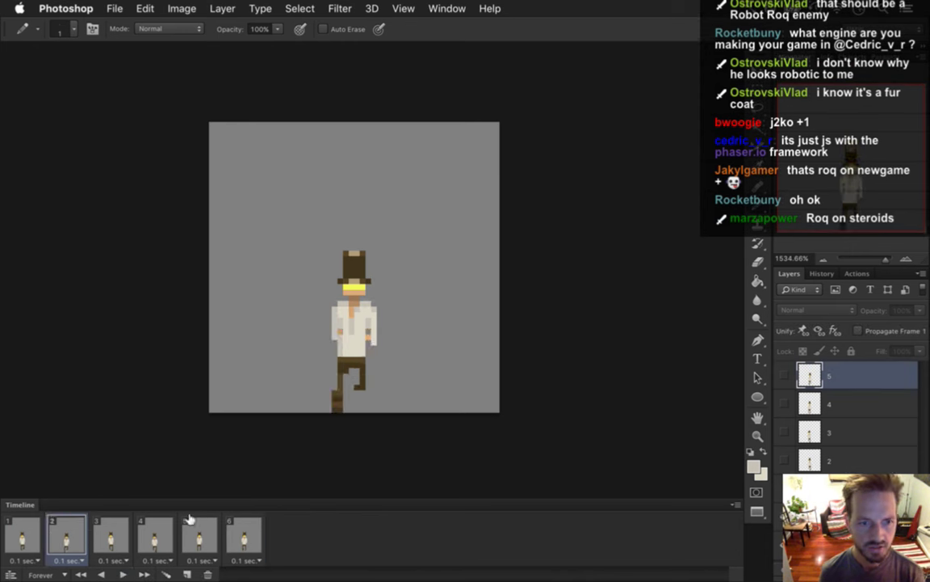
pyautogui.click(241, 533)
pyautogui.click(16, 535)
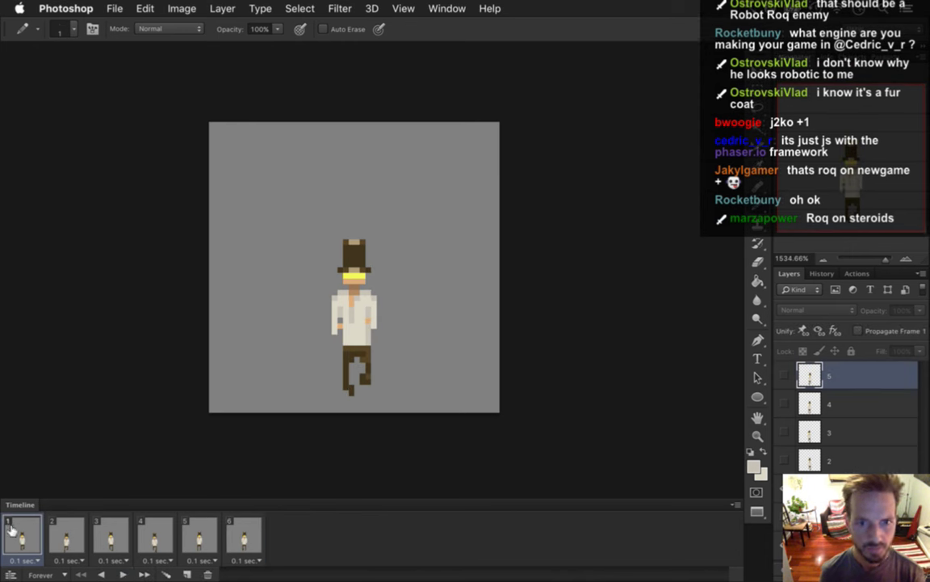
pyautogui.click(68, 537)
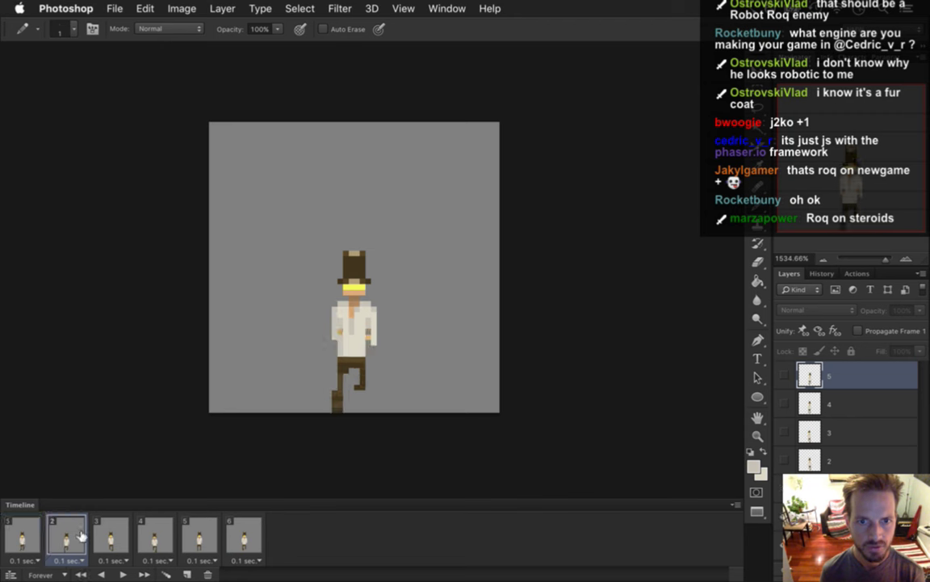
pyautogui.click(112, 538)
pyautogui.click(155, 537)
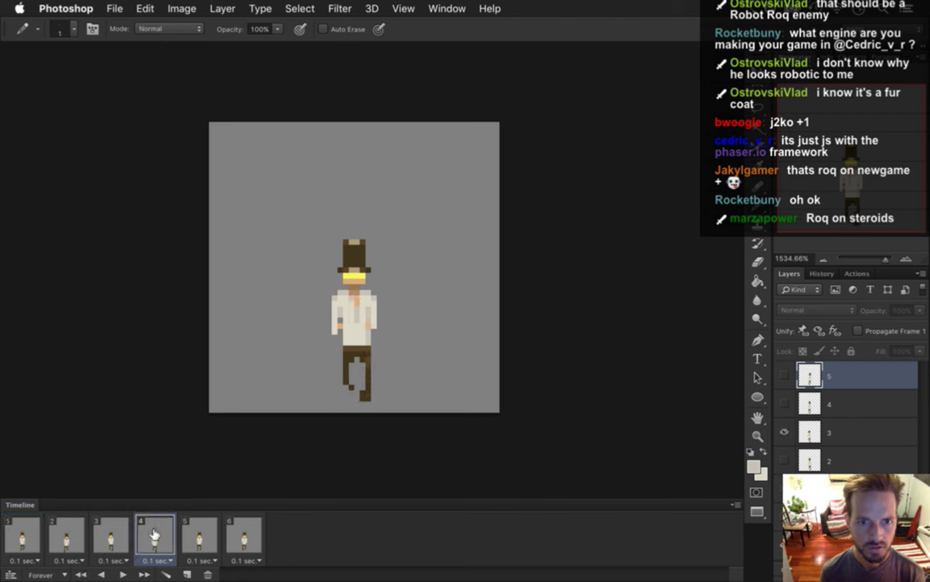
pyautogui.click(105, 538)
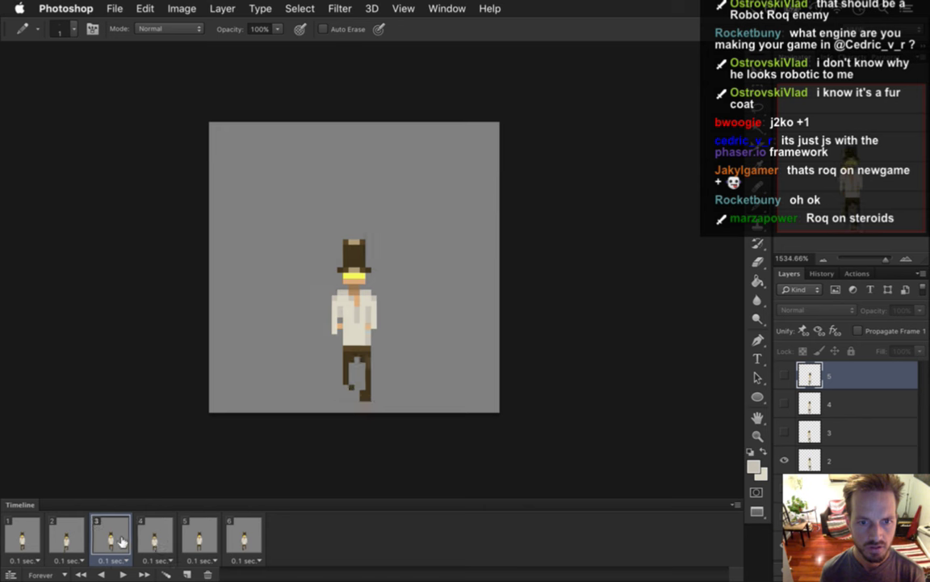
pyautogui.click(68, 540)
pyautogui.click(110, 538)
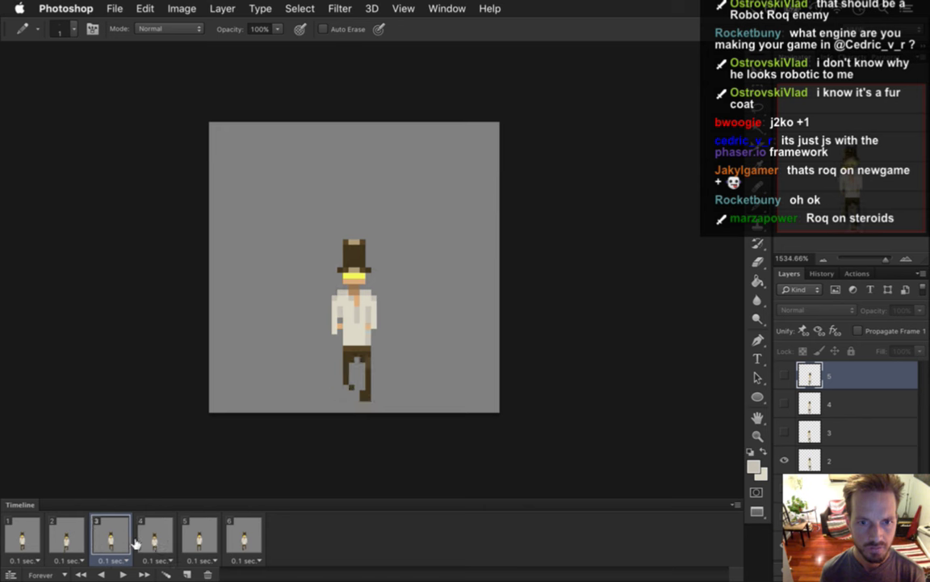
pyautogui.click(158, 538)
pyautogui.click(196, 537)
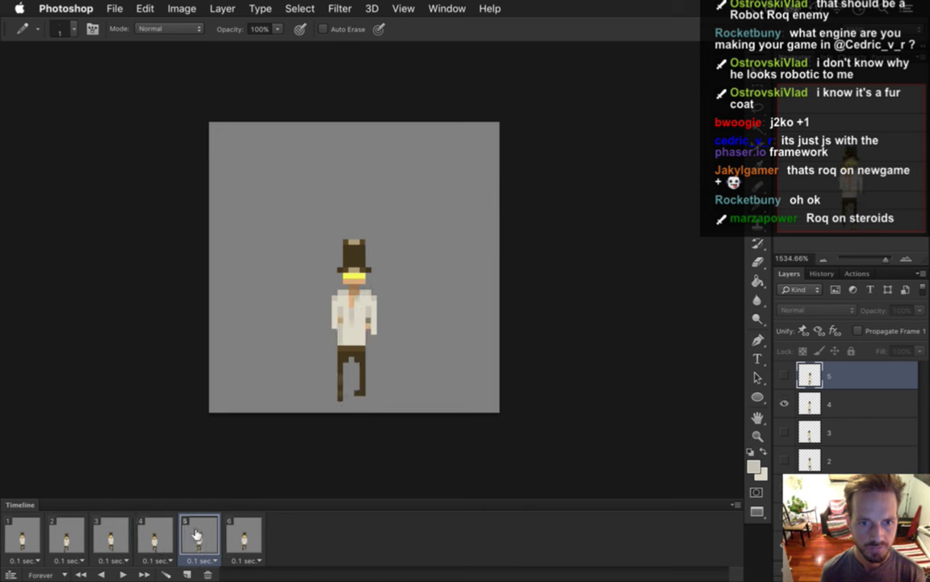
pyautogui.click(241, 533)
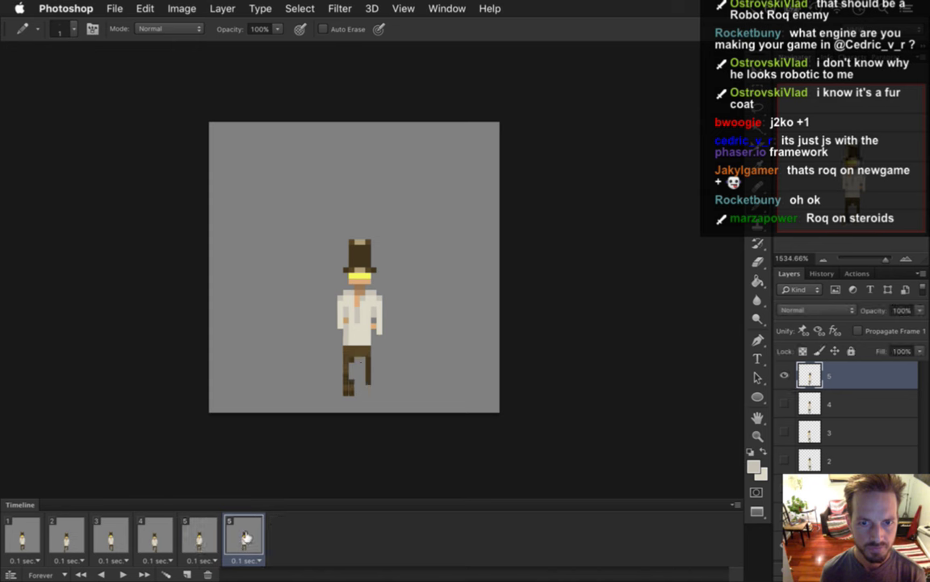
# Return to frame 1, replay the animation loop for a final review, and stop playback.
pyautogui.click(21, 537)
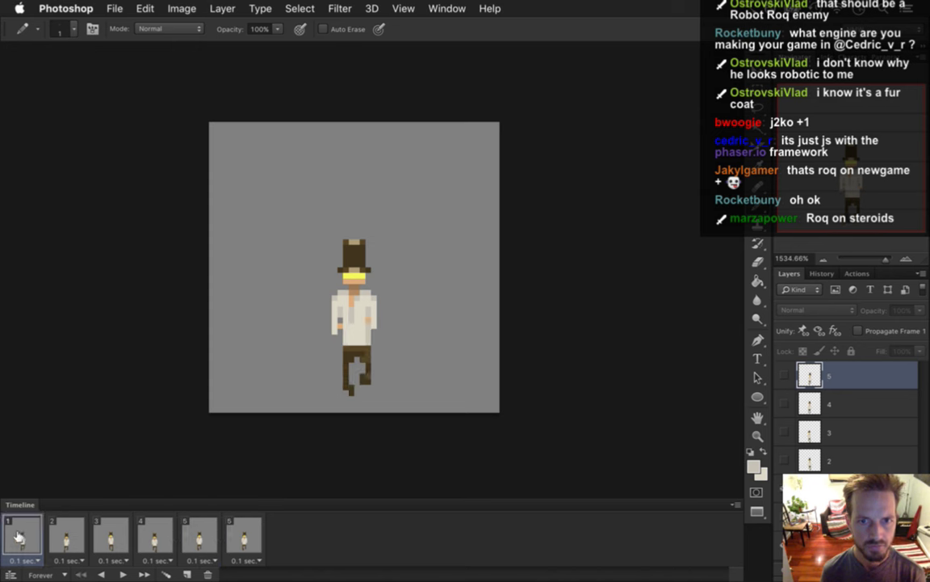
pyautogui.click(123, 573)
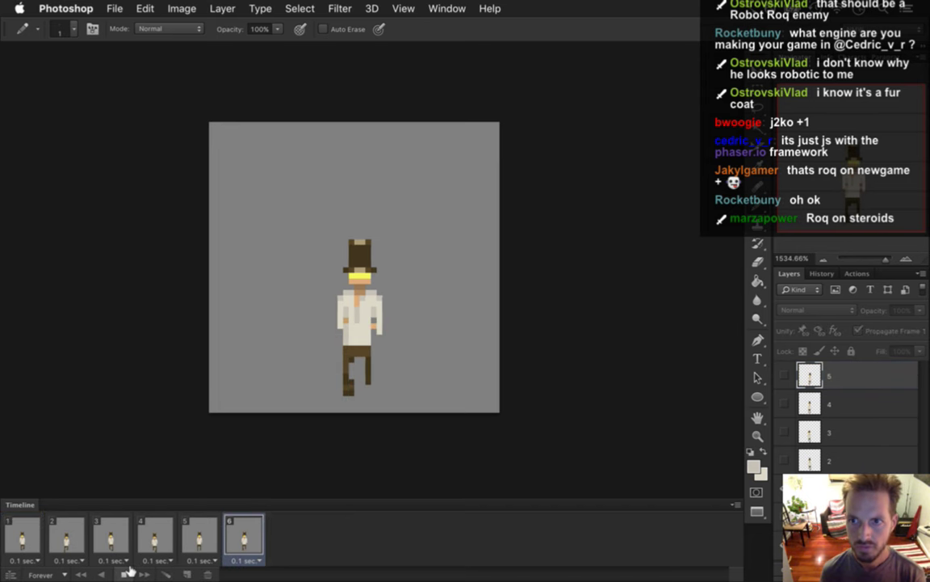
pyautogui.click(128, 575)
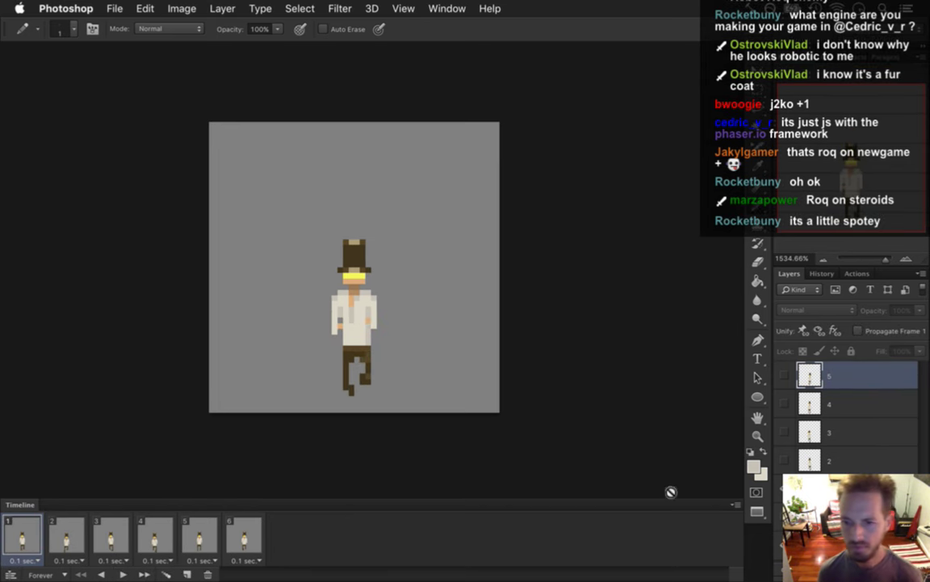
# Render all frames without the grey background as the PNG image sequence RoqRunningShirtS.png at 52 x 52 and 10 fps.
pyautogui.press('F2')
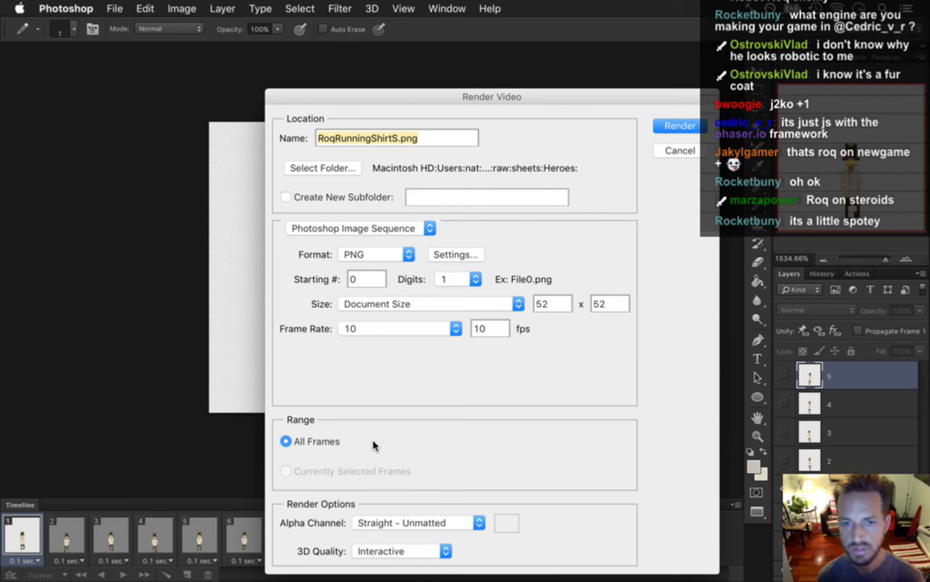
pyautogui.press('Return')
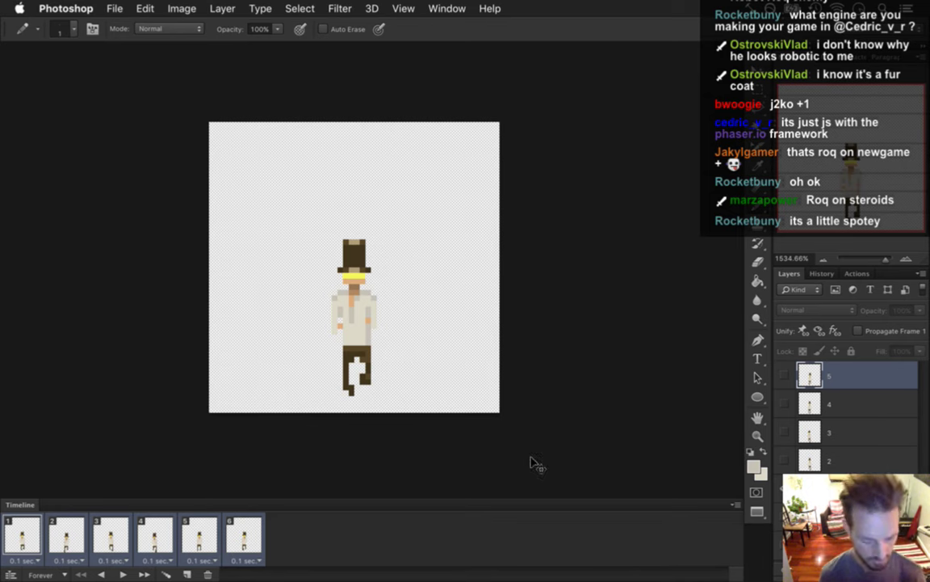
# Render the frames again as the PNG image sequence RoqRunningShirtS.png, replacing the existing sequence.
pyautogui.press('super+alt+shift+r')
pyautogui.press('Return')
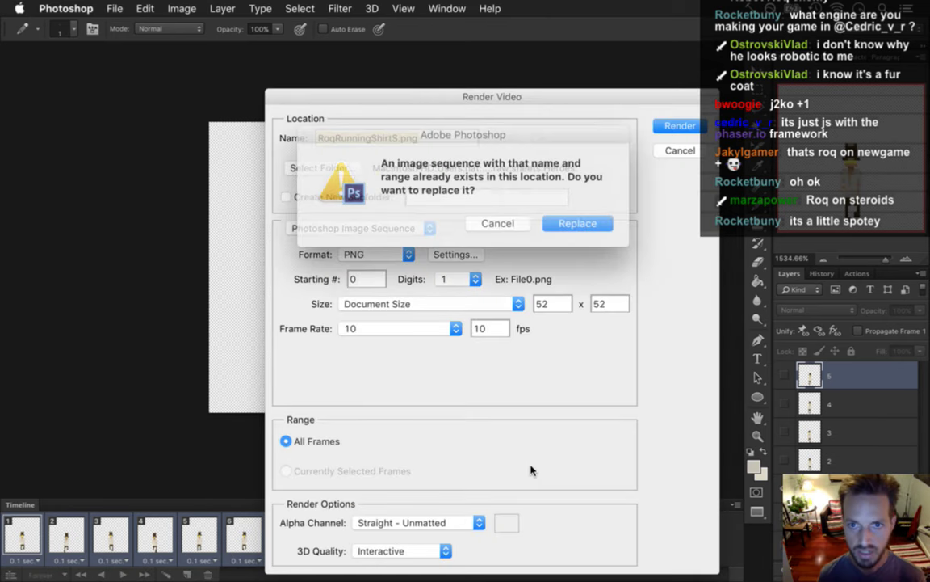
pyautogui.press('Return')
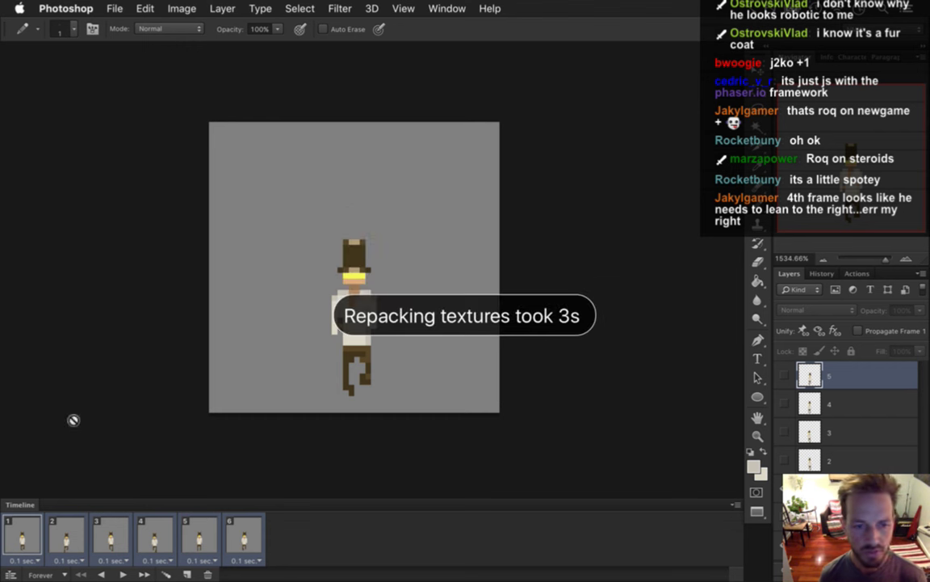
# Step through frames 2 to 5 and flip between frames 3 and 4 to examine the body's sideways position.
pyautogui.click(69, 535)
pyautogui.click(111, 535)
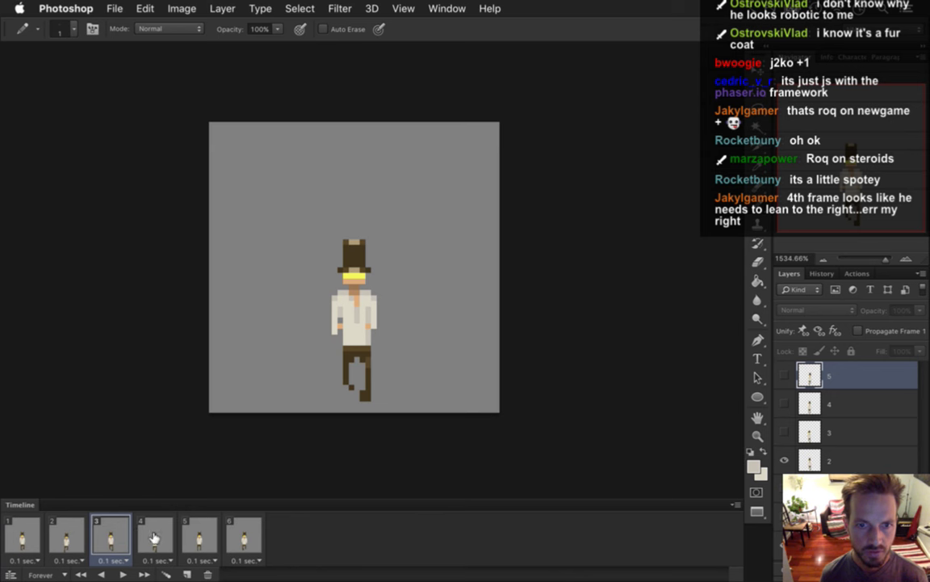
pyautogui.click(154, 535)
pyautogui.click(199, 530)
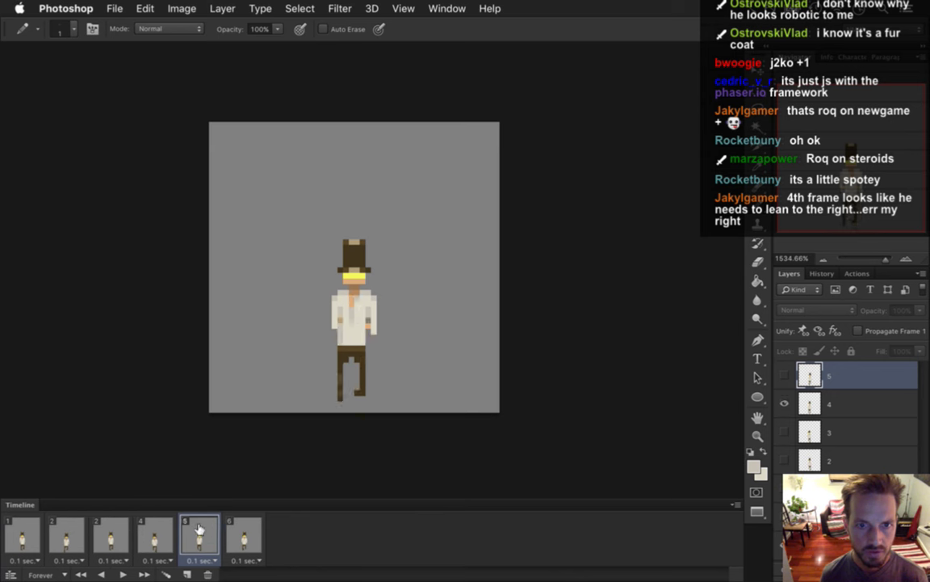
pyautogui.click(154, 534)
pyautogui.click(116, 537)
pyautogui.click(153, 535)
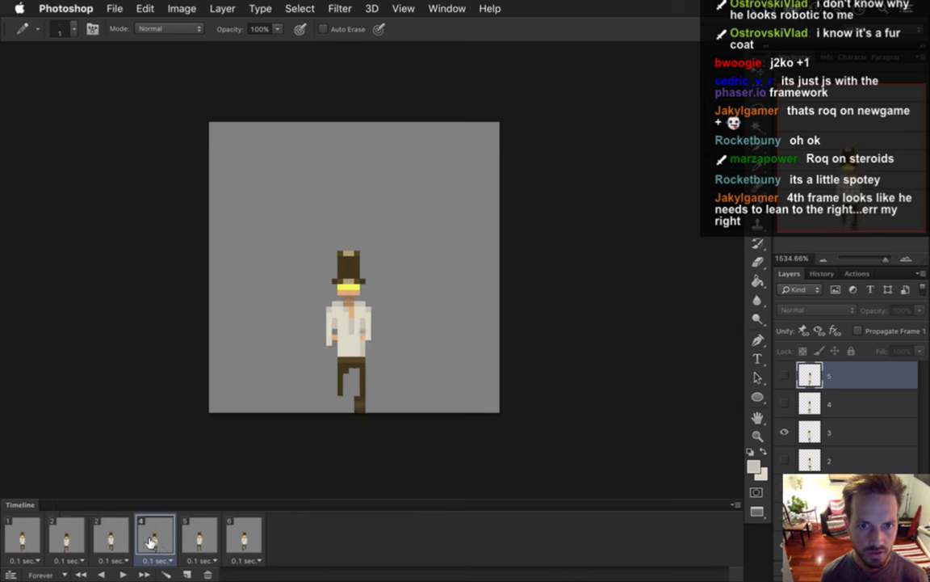
pyautogui.click(110, 536)
pyautogui.click(155, 537)
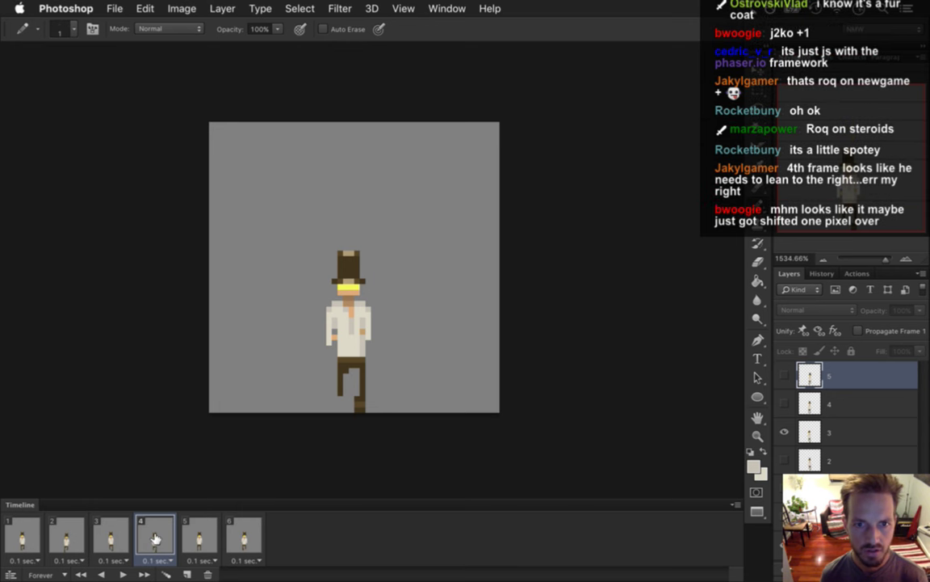
# Step from frame 2 up to frame 6 and back to frame 4 to compare frame 4's alignment with its neighbours.
pyautogui.click(69, 534)
pyautogui.click(111, 537)
pyautogui.click(156, 535)
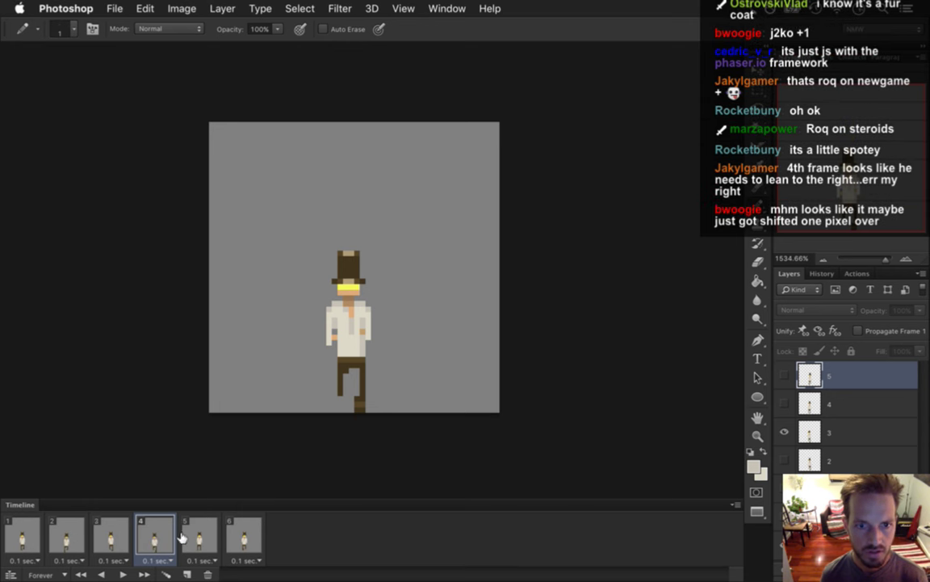
pyautogui.click(194, 537)
pyautogui.click(230, 539)
pyautogui.click(201, 538)
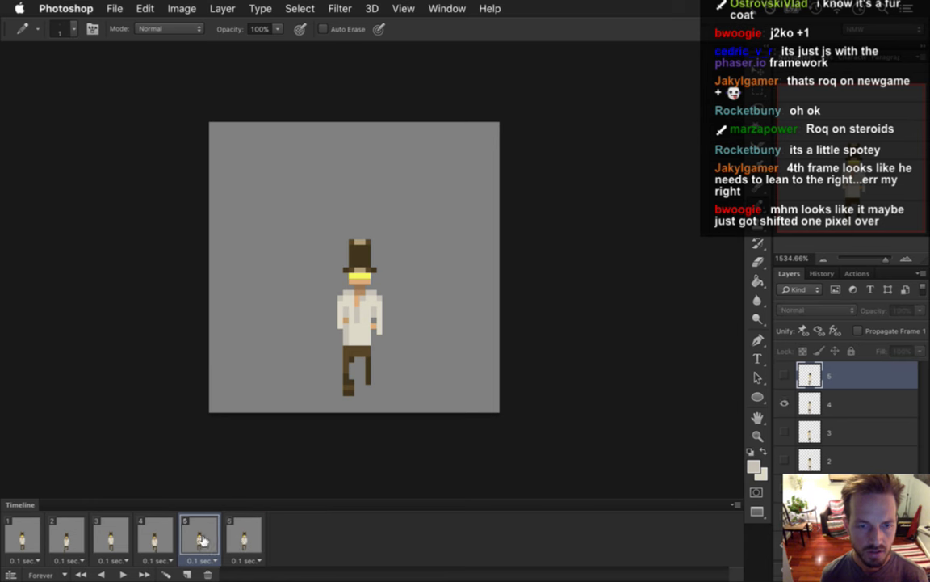
pyautogui.click(156, 537)
pyautogui.click(111, 536)
pyautogui.click(147, 538)
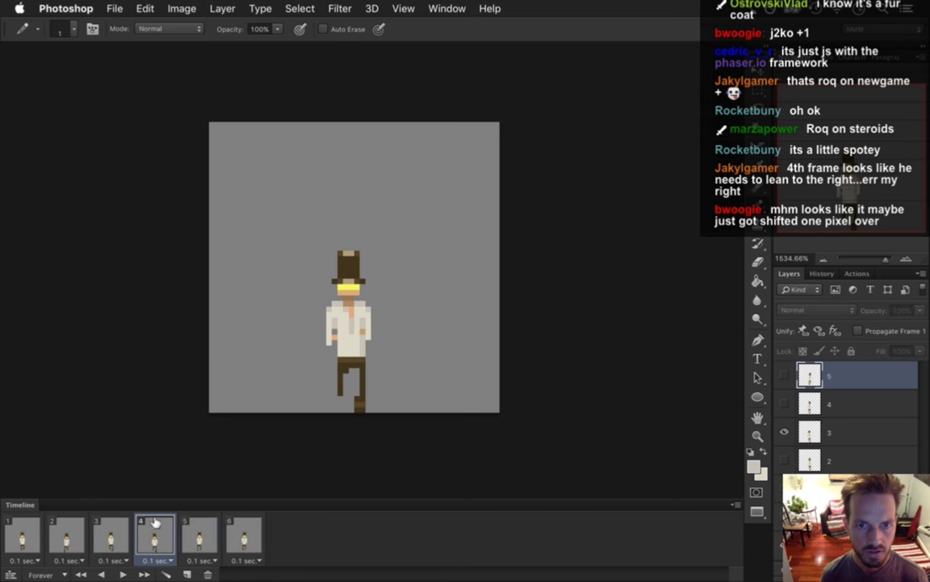
# On layer 3, select the character's hat, head and upper body, shift them one pixel to the right, and deselect.
pyautogui.click(865, 433)
pyautogui.press('m')
pyautogui.moveTo(299, 234)
pyautogui.mouseDown()
pyautogui.moveTo(411, 332)
pyautogui.moveTo(413, 347)
pyautogui.mouseUp()
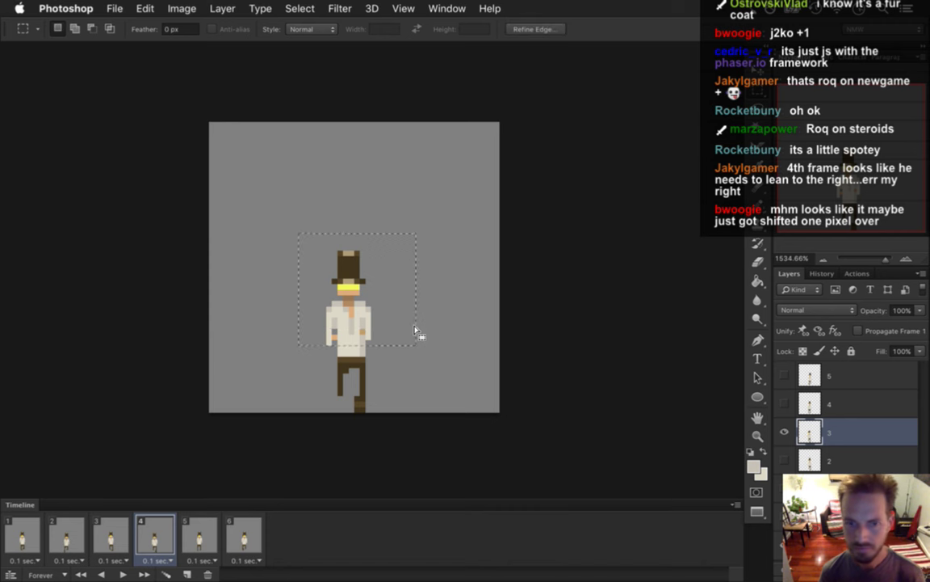
pyautogui.press('v')
pyautogui.press('Right')
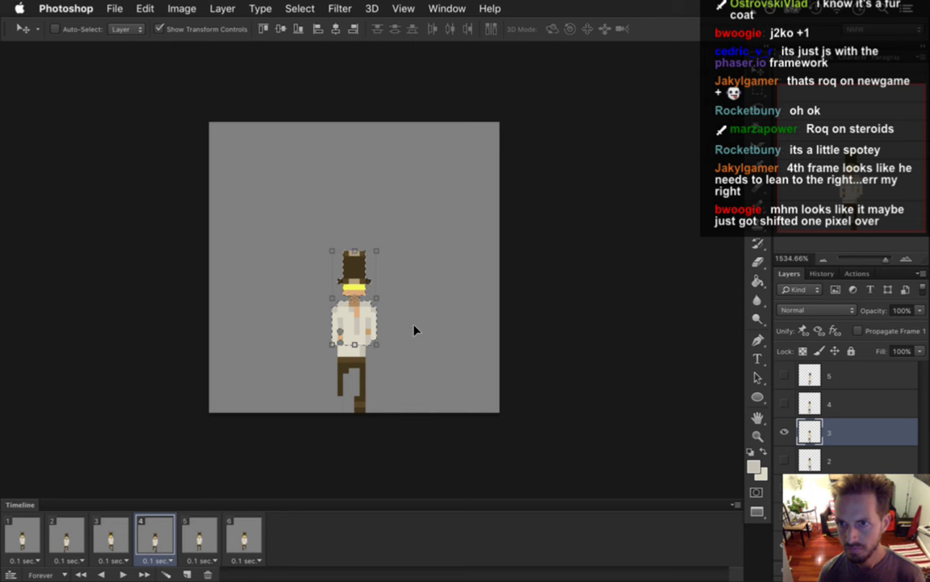
pyautogui.hotkey('ctrl', 'd')
pyautogui.press('e')
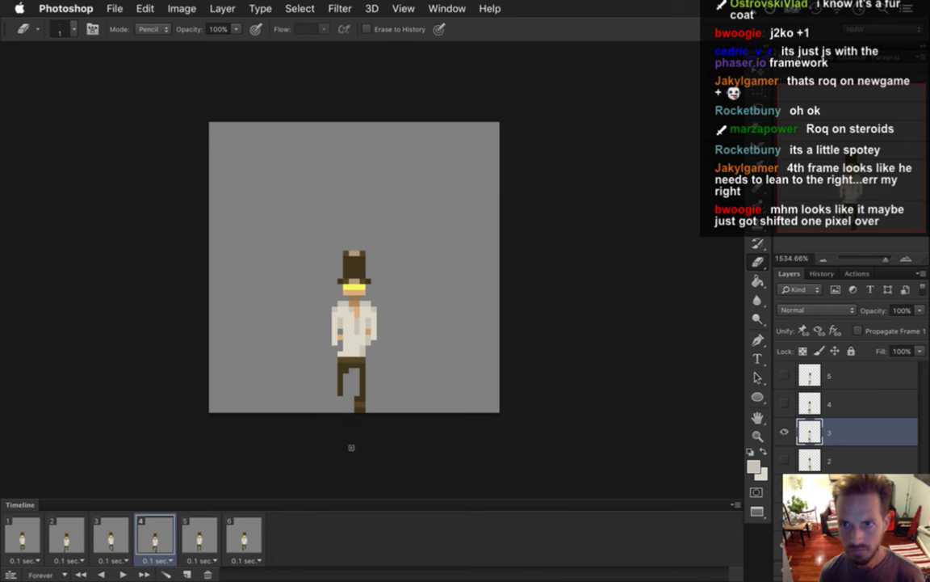
# Play the animation loop from frame 1 to review the shifted upper body in frame 4, and stop it.
pyautogui.click(81, 574)
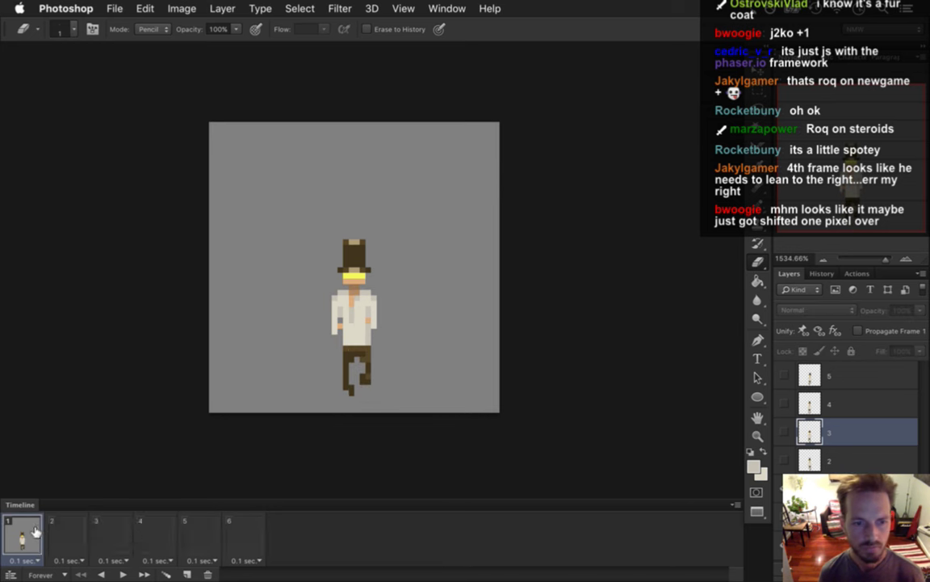
pyautogui.click(123, 572)
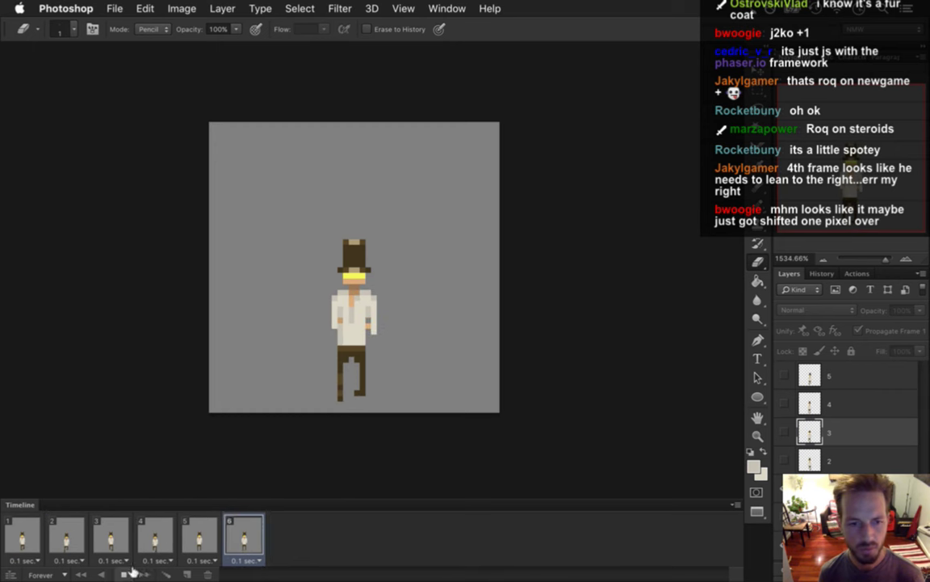
pyautogui.press('space')
# Undo the one-pixel shift of the upper body in frame 4 and clear the selection.
pyautogui.press('super+alt+z')
pyautogui.press('super+alt+z')
pyautogui.press('super+alt+z')
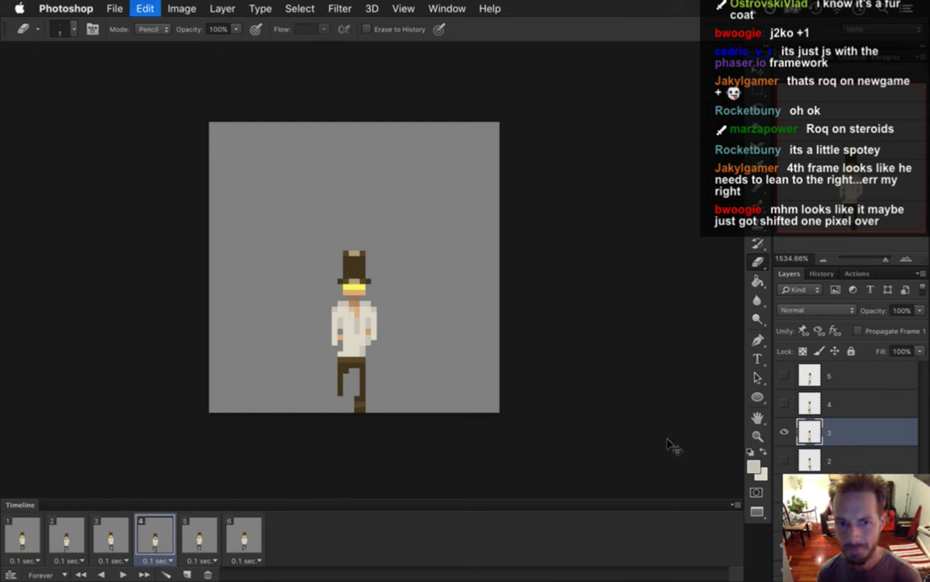
pyautogui.press('m')
pyautogui.press('super+d')
# Switch to Xcode and open the Roq.txt data file of the Songbringer project.
pyautogui.press('super+Tab')
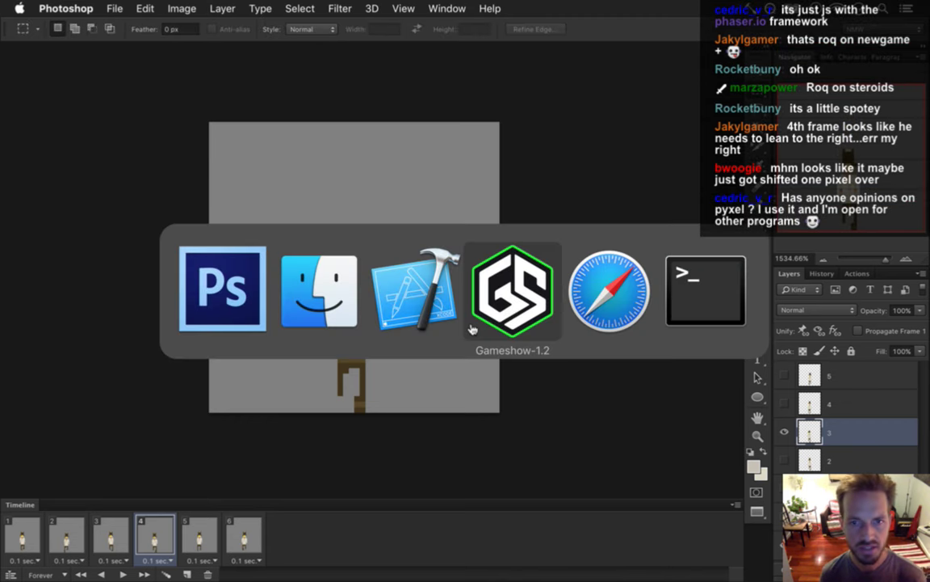
pyautogui.click(253, 55)
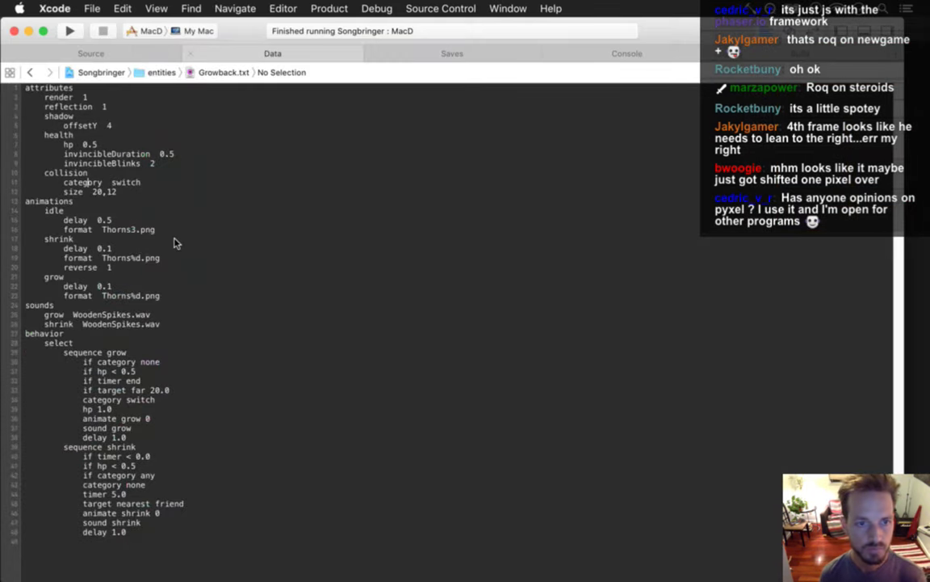
pyautogui.press('super+shift+o')
pyautogui.write('mazgroq')
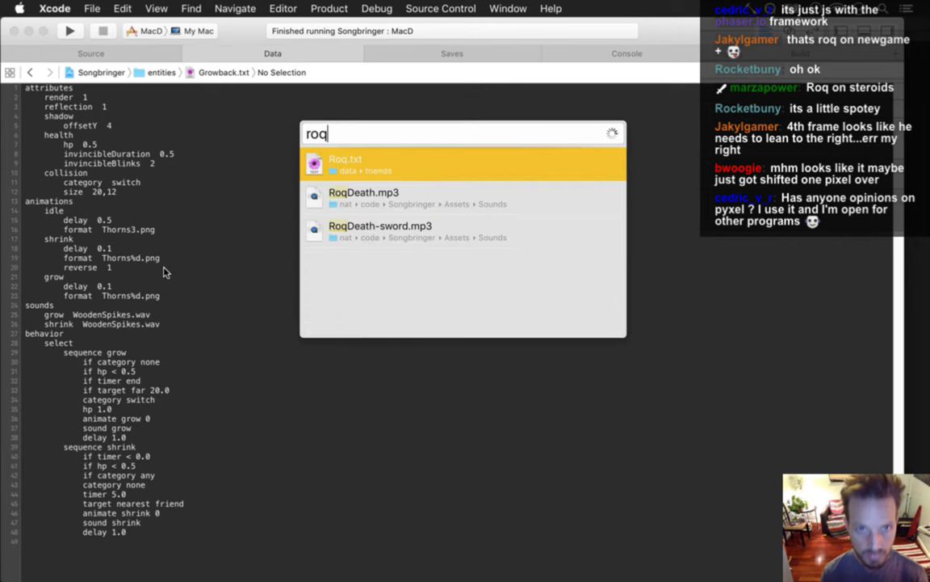
pyautogui.press('Return')
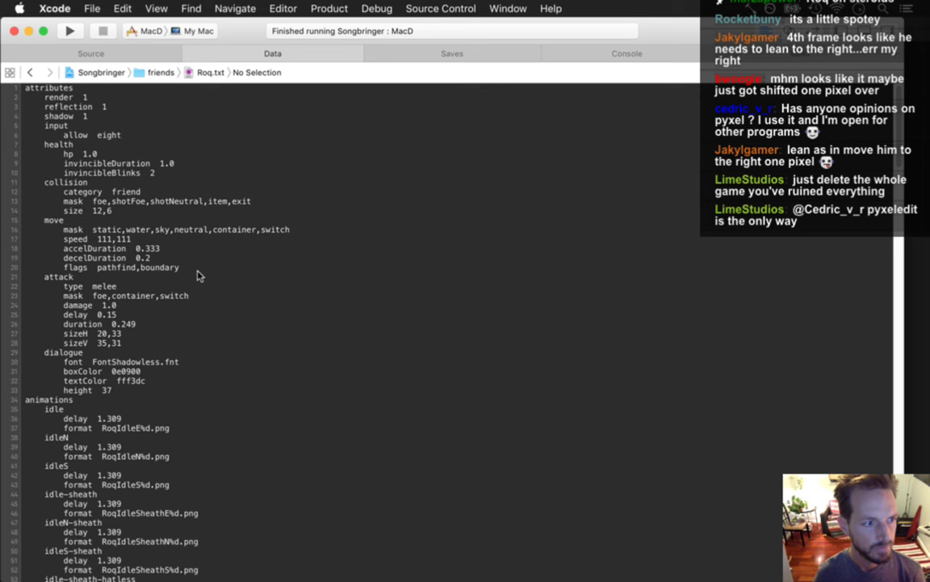
# Switch back to Photoshop, open the recent file RoqRunningS.psd, and bring its whole canvas into view.
pyautogui.press('super+Tab')
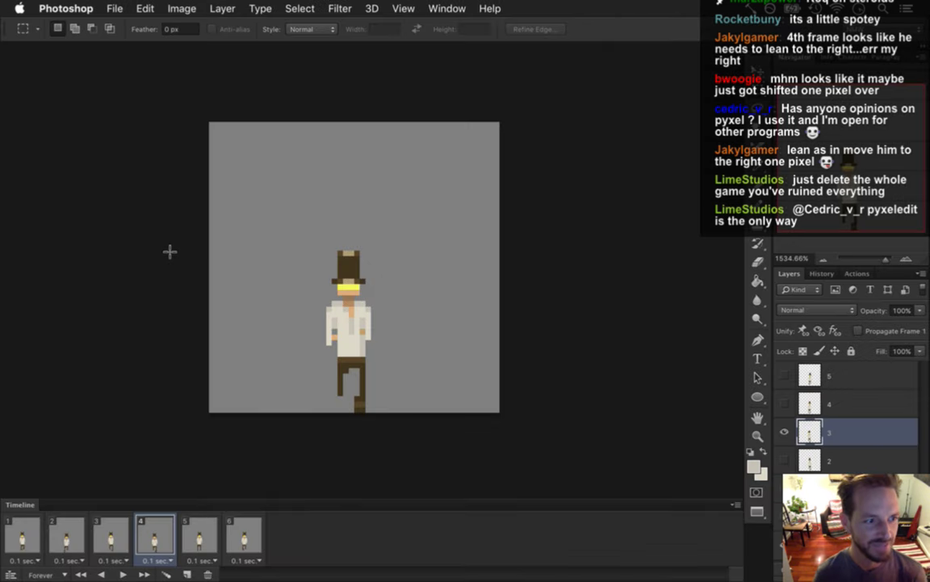
pyautogui.click(114, 9)
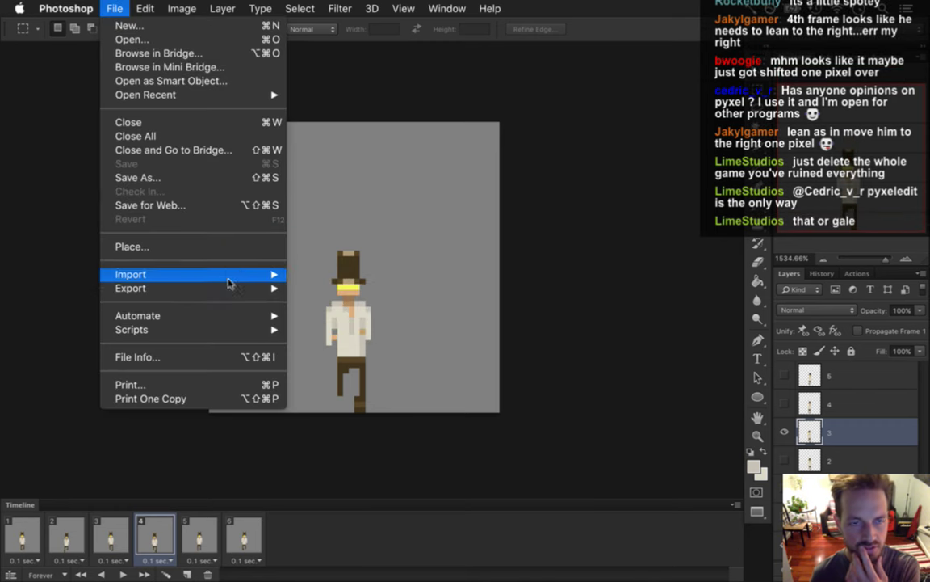
pyautogui.moveTo(259, 95)
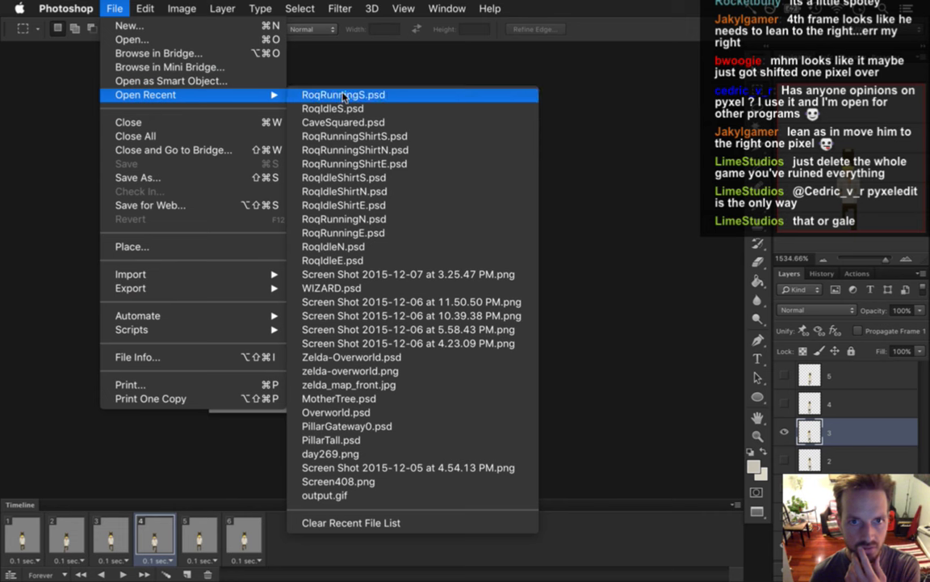
pyautogui.click(329, 225)
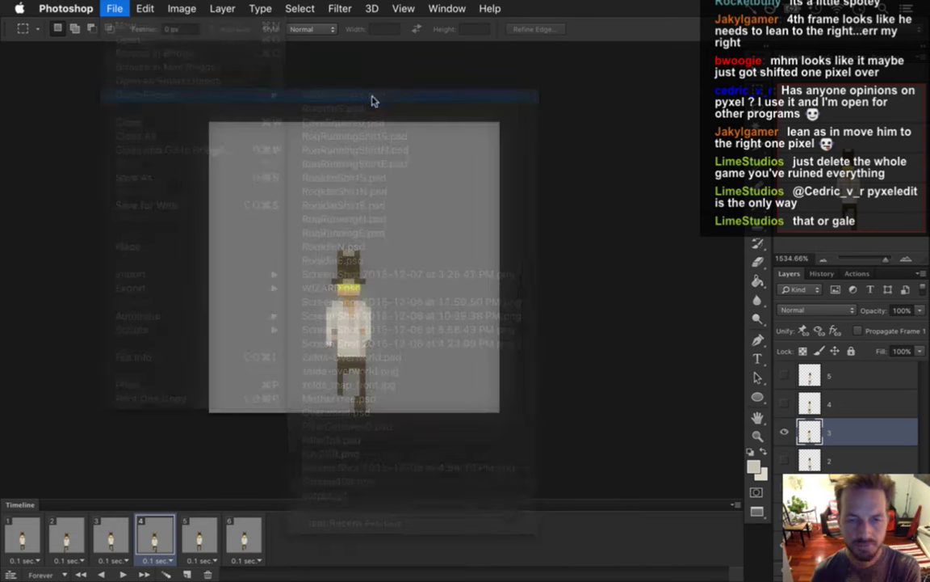
pyautogui.moveTo(426, 286); pyautogui.dragTo(495, 341)
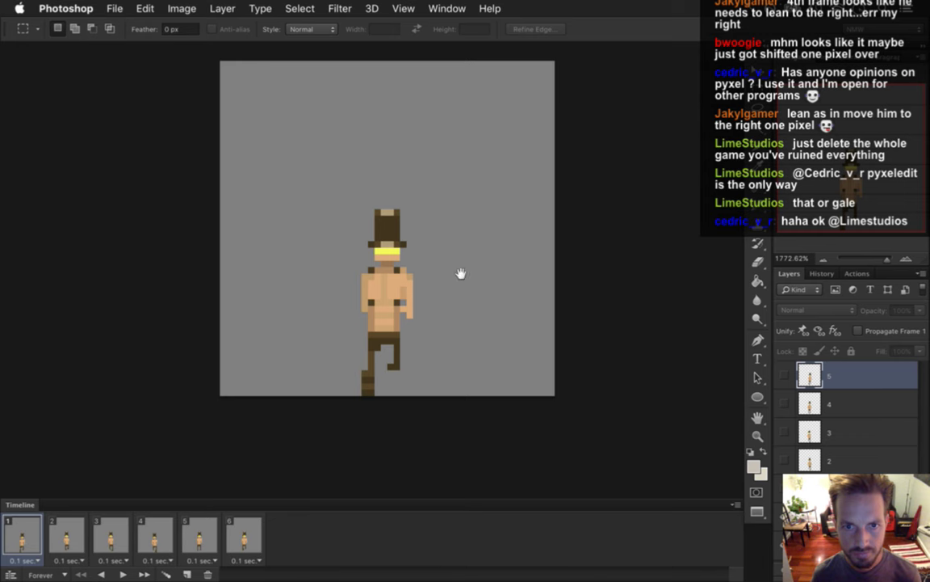
pyautogui.moveTo(461, 272); pyautogui.dragTo(426, 333)
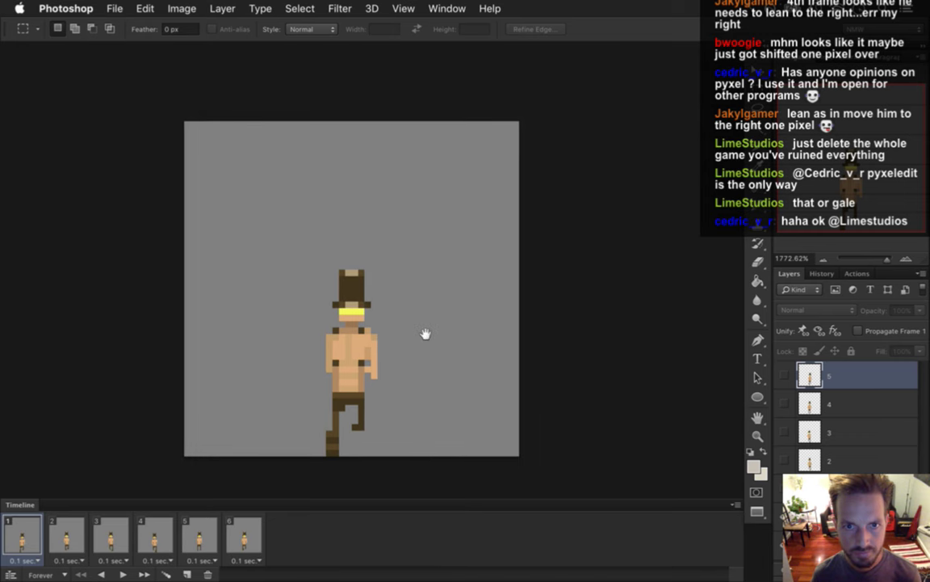
# Play and stop the shirtless running loop, and flip between frames 1 and 2 to compare the body's position.
pyautogui.click(121, 573)
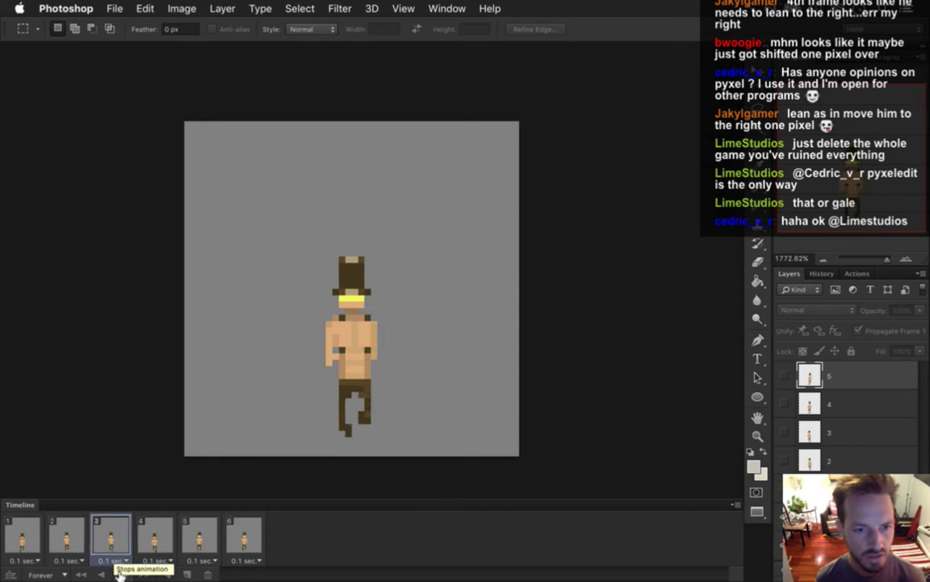
pyautogui.click(119, 573)
pyautogui.click(27, 533)
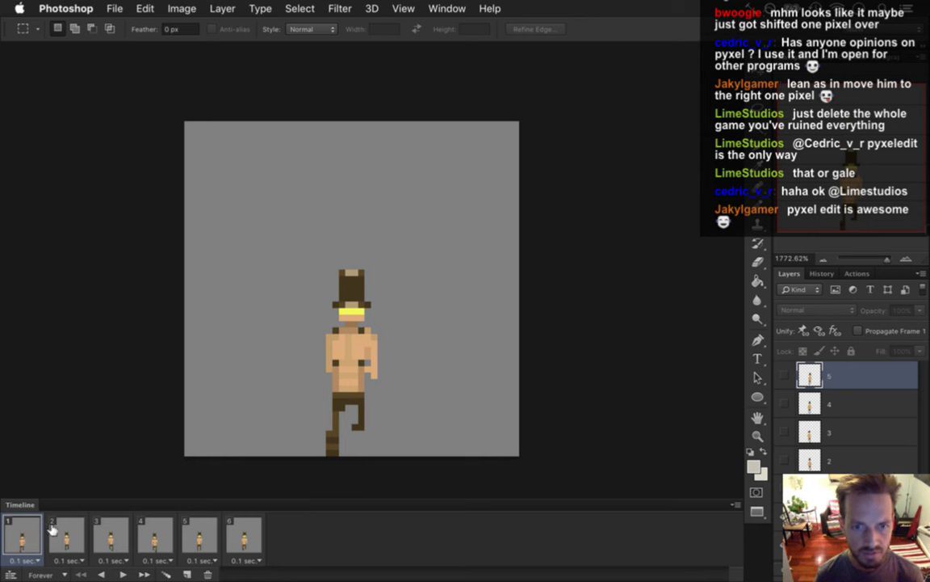
pyautogui.click(52, 530)
pyautogui.click(24, 531)
pyautogui.click(64, 532)
pyautogui.click(36, 535)
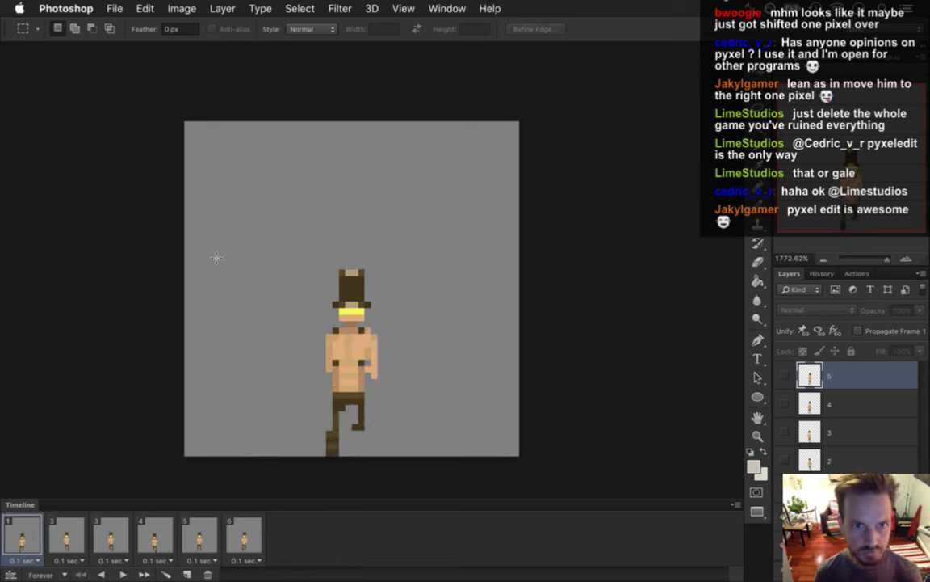
# Marquee the area from the canvas's left edge to mid-hat as a guide, check frames 2 to 6 against it, and deselect.
pyautogui.moveTo(188, 249); pyautogui.dragTo(350, 308)
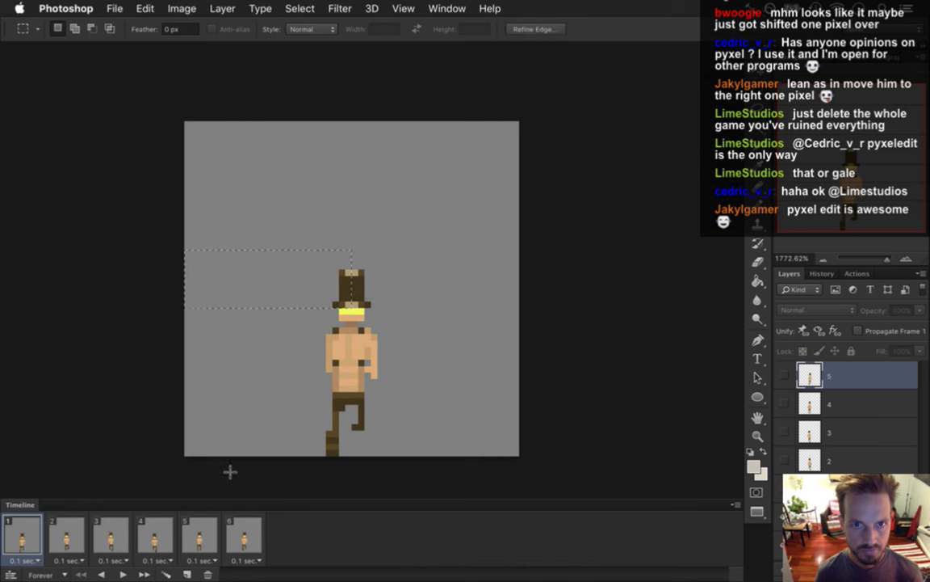
pyautogui.click(67, 529)
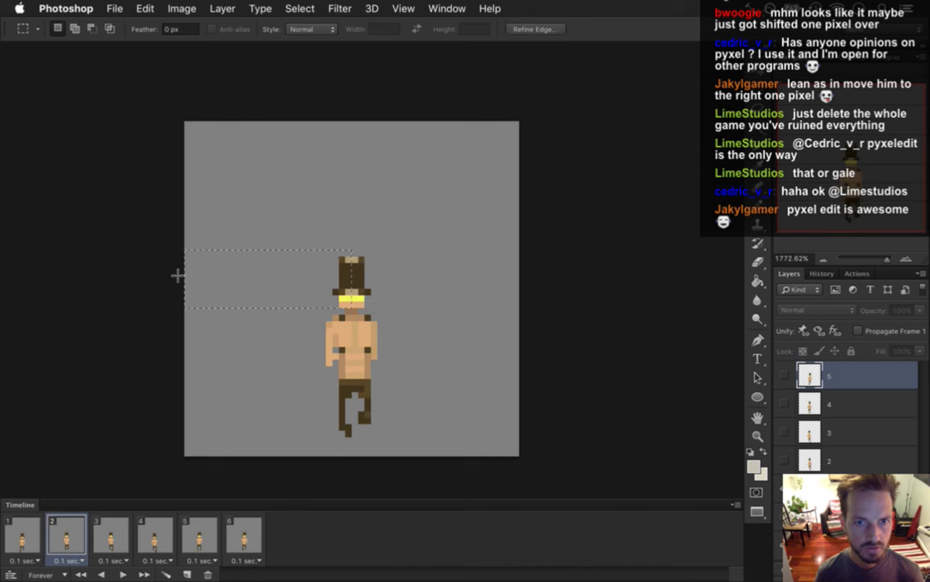
pyautogui.click(114, 535)
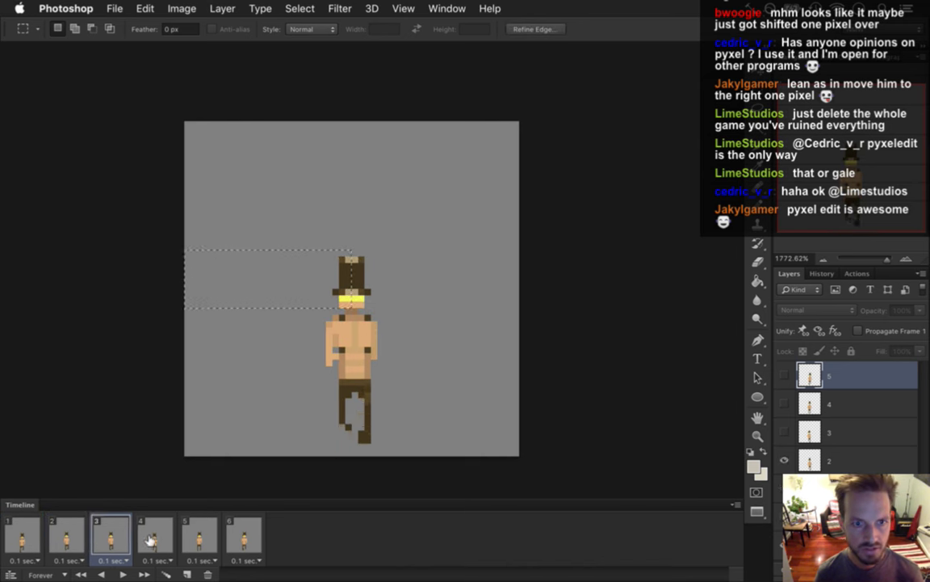
pyautogui.click(153, 537)
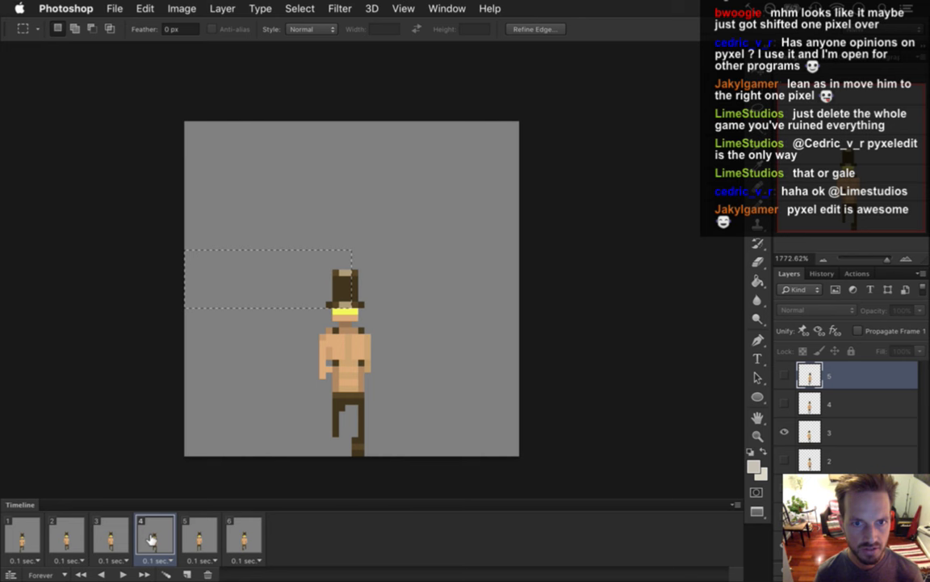
pyautogui.click(199, 537)
pyautogui.click(234, 537)
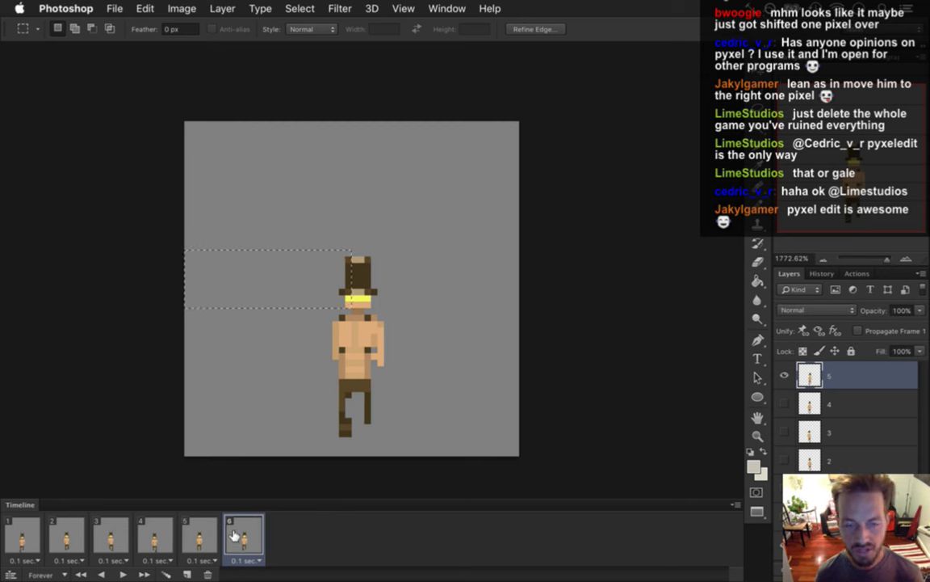
pyautogui.click(165, 325)
# Switch back to the open RoqRunningShirtS.psd document.
pyautogui.click(447, 8)
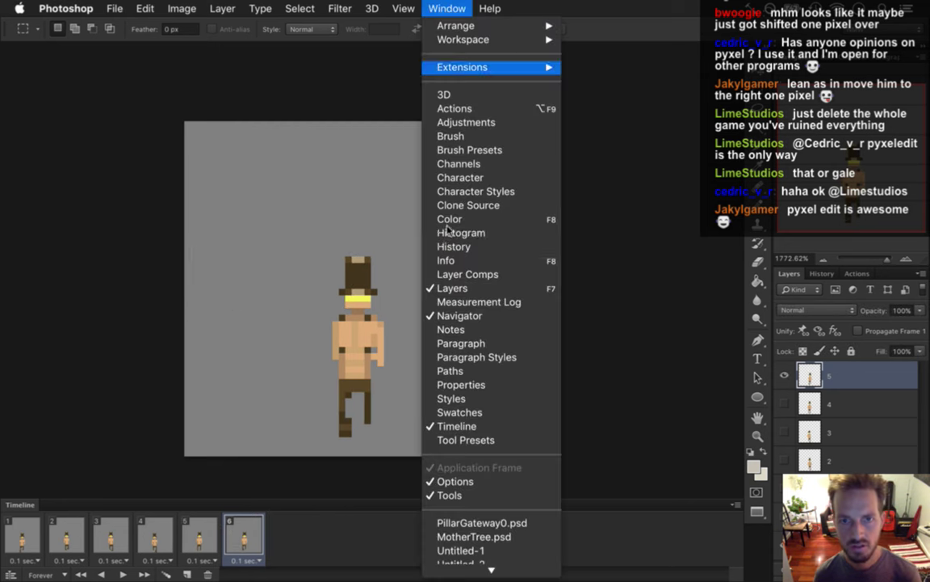
pyautogui.moveTo(491, 569)
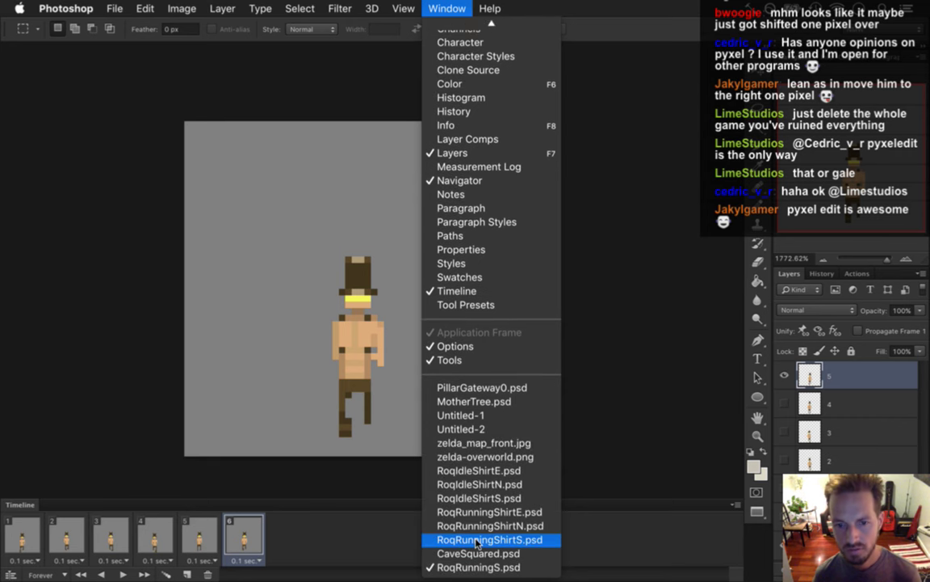
pyautogui.click(479, 540)
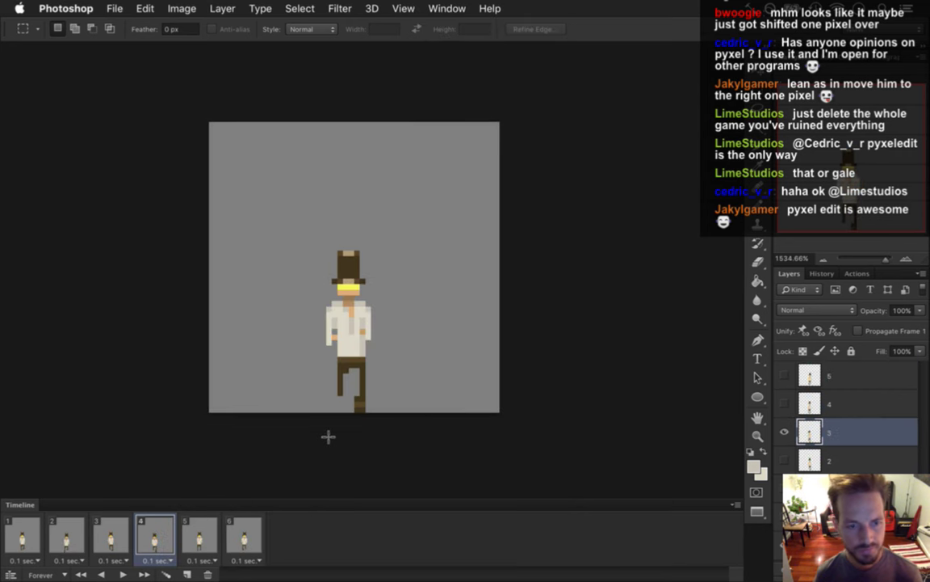
# Marquee the area from the canvas's left edge to mid-hat in frame 4, check all six shirted frames against it, and deselect.
pyautogui.moveTo(233, 228); pyautogui.dragTo(348, 294)
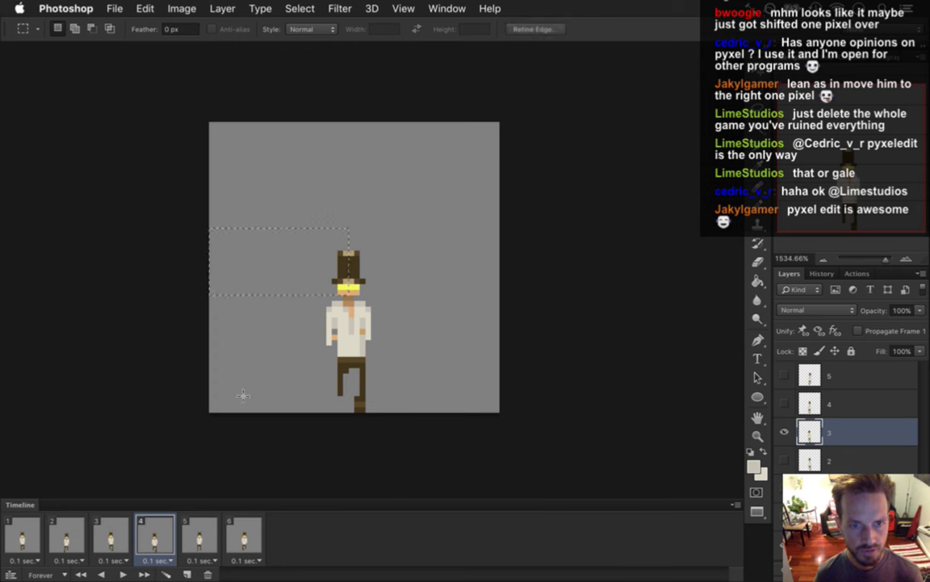
pyautogui.click(20, 537)
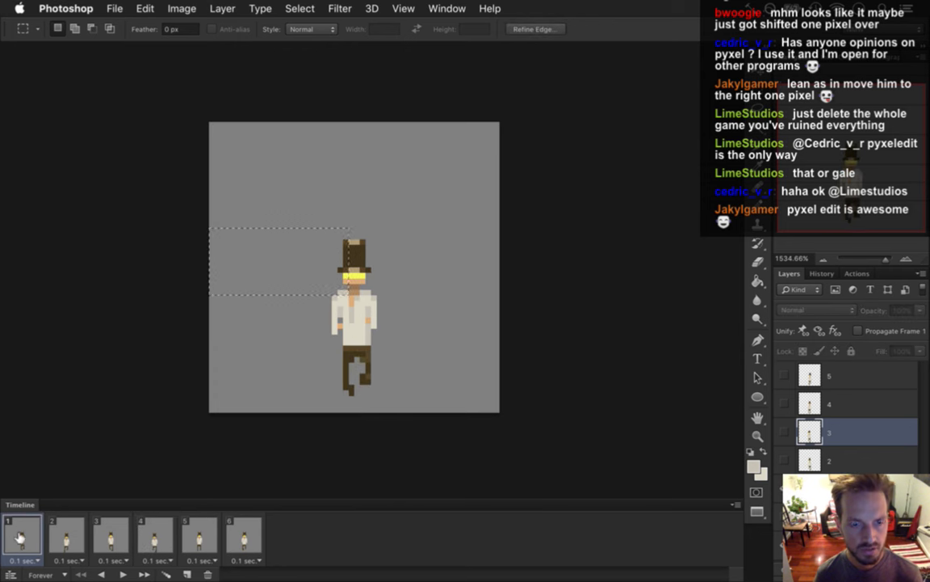
pyautogui.click(72, 535)
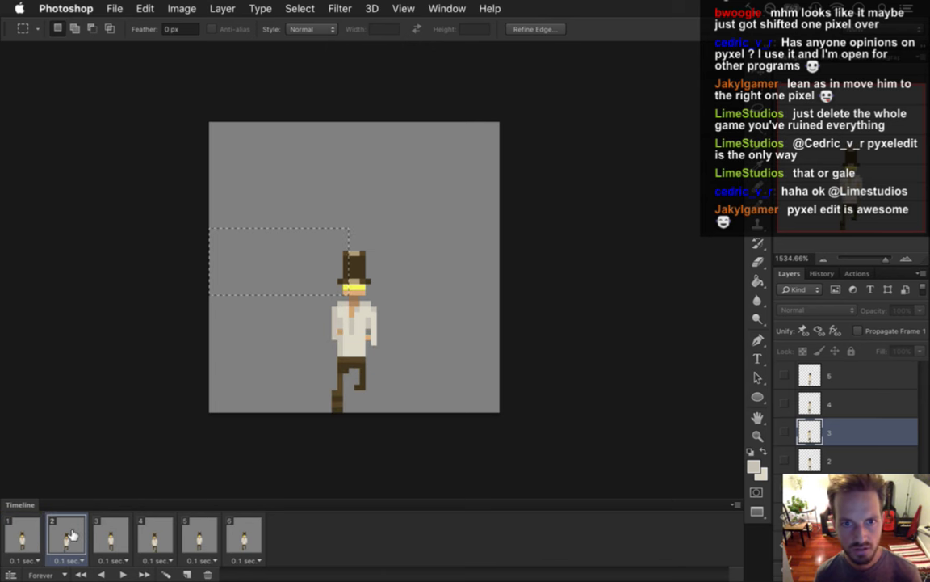
pyautogui.click(115, 536)
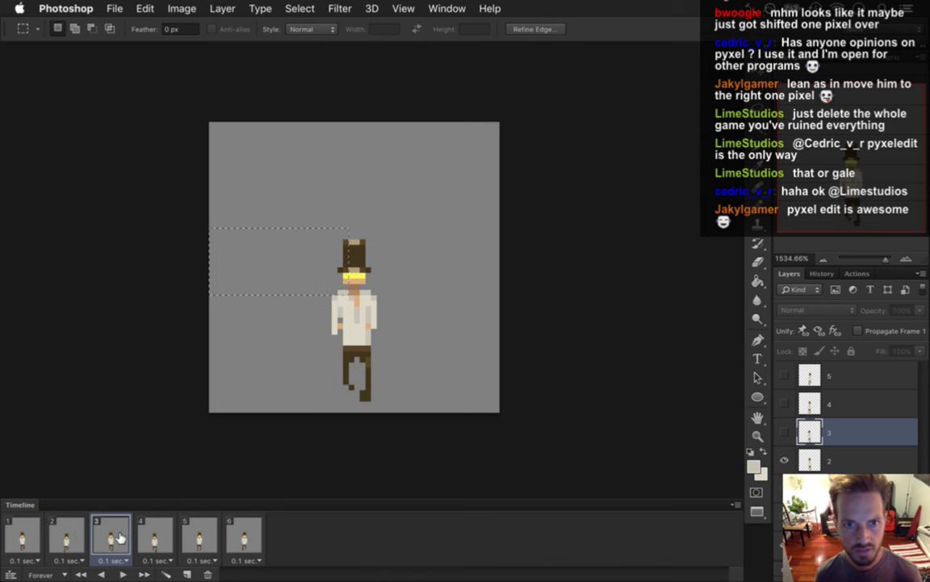
pyautogui.click(158, 534)
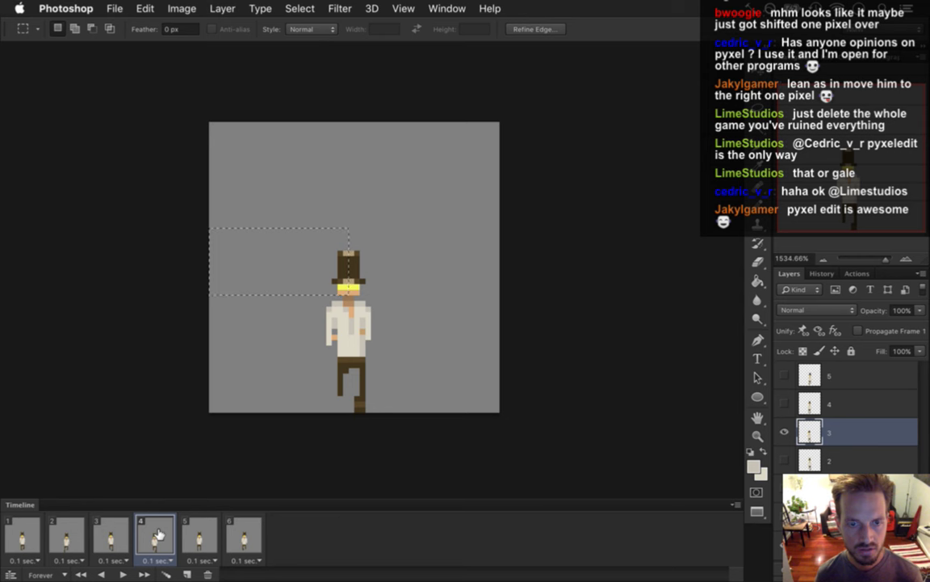
pyautogui.click(201, 536)
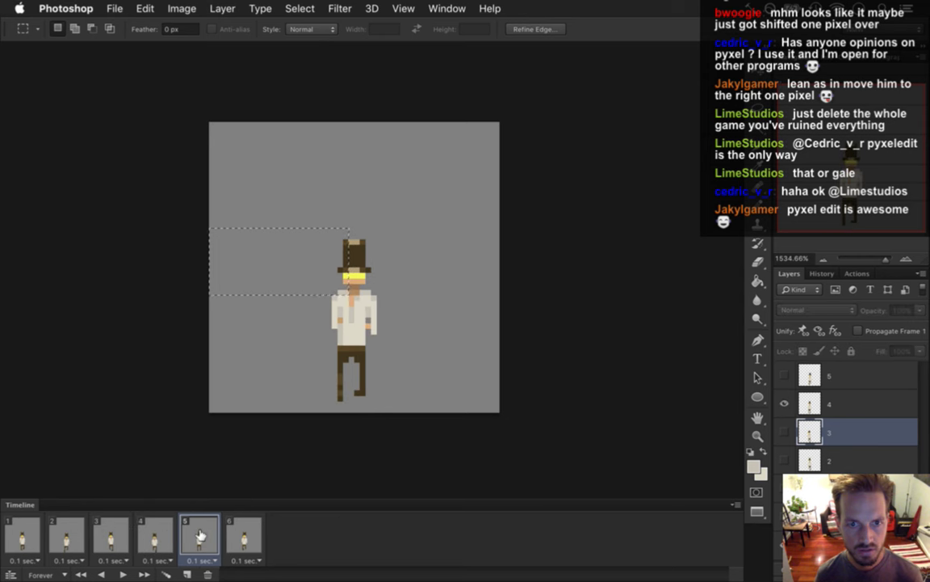
pyautogui.click(232, 535)
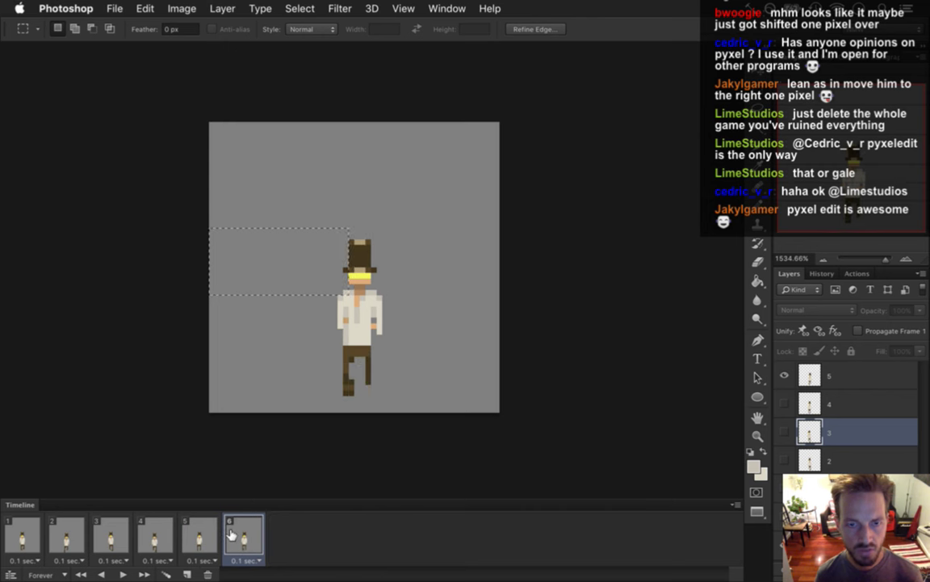
pyautogui.click(147, 327)
# Nudge the character in frame 1 one pixel left and compare its position with frame 2.
pyautogui.click(21, 534)
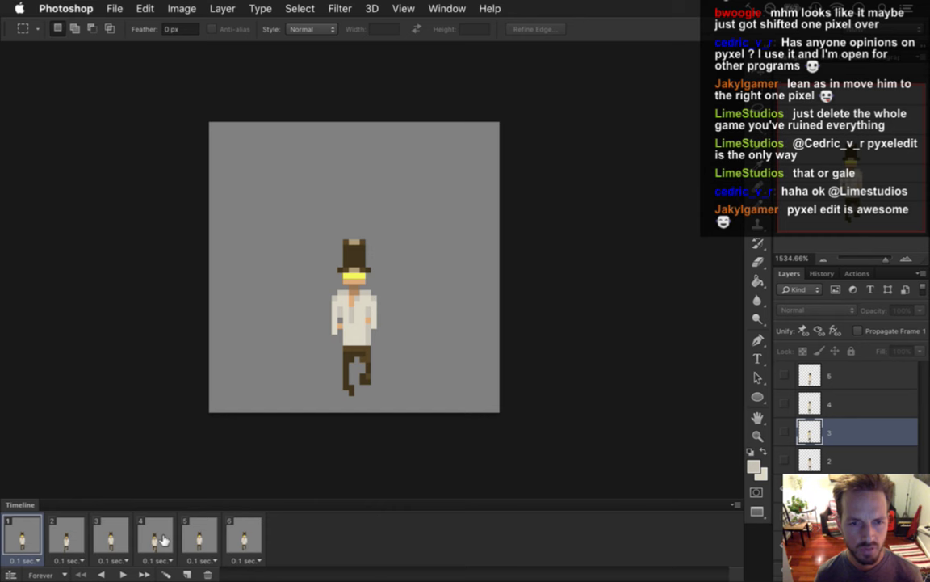
pyautogui.keyDown('shift'); pyautogui.click(242, 539); pyautogui.keyUp('shift')
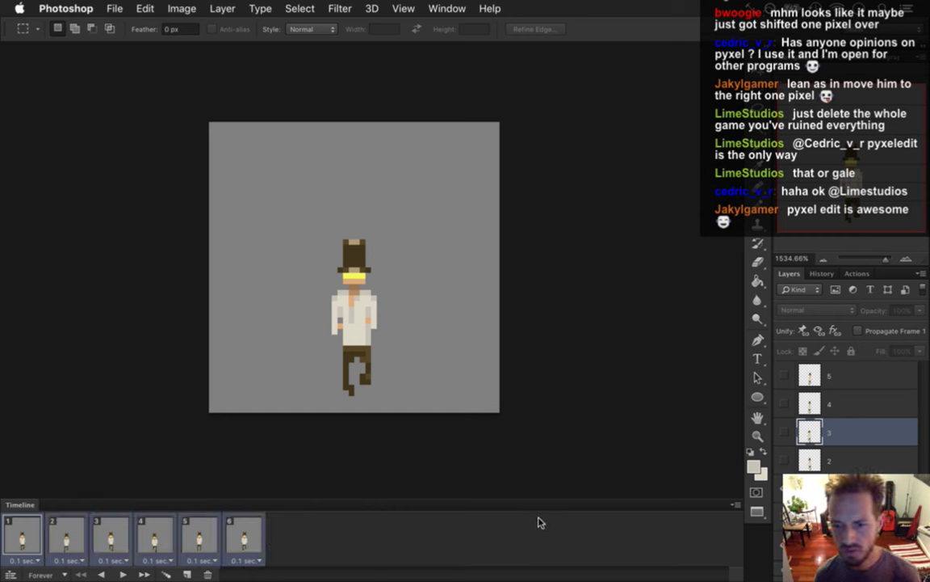
pyautogui.click(25, 535)
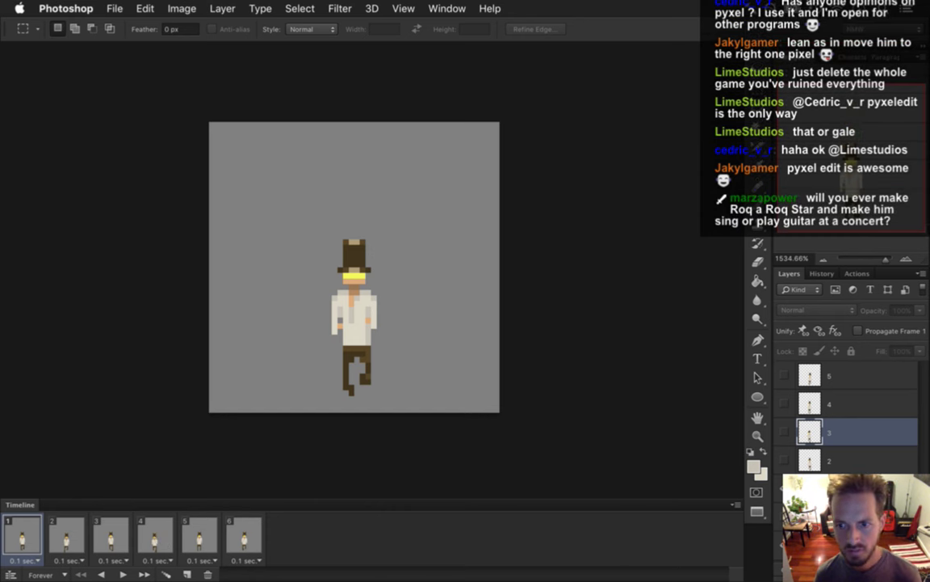
pyautogui.press('v')
pyautogui.press('Left')
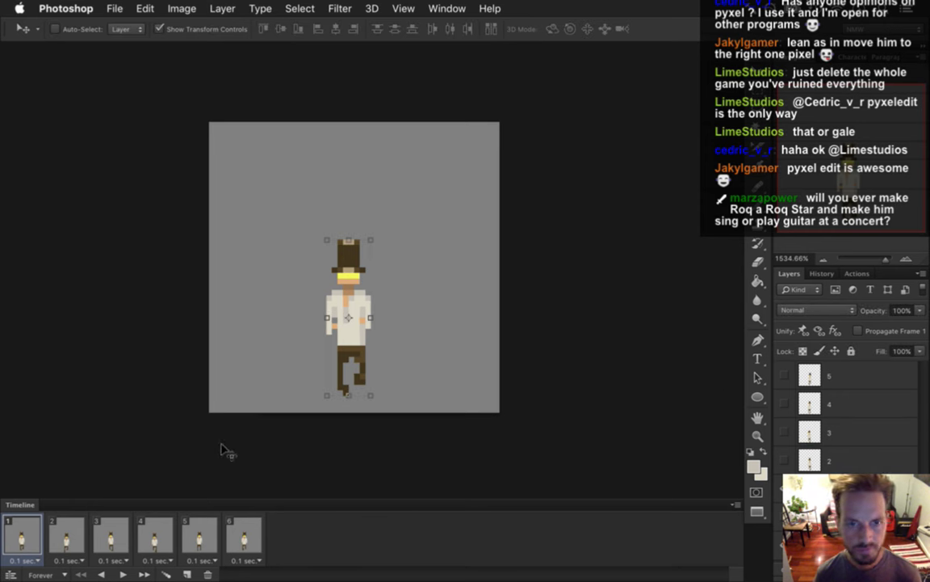
pyautogui.click(72, 543)
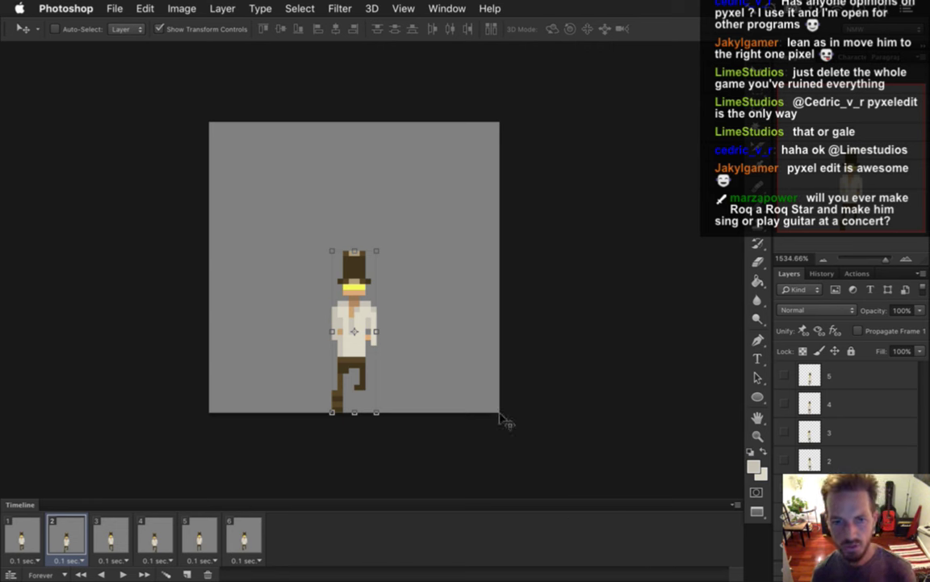
pyautogui.click(27, 540)
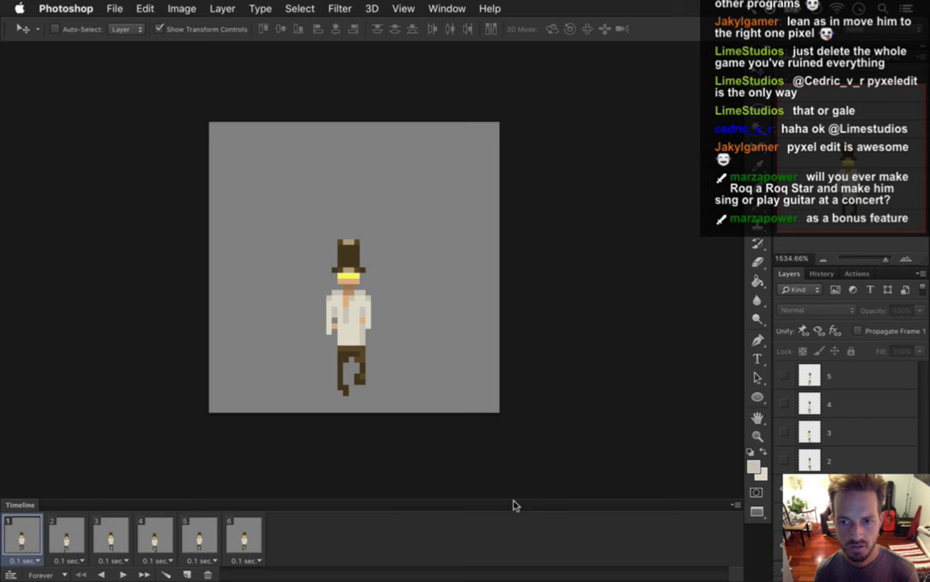
# Reorder the animation by moving frame 1 behind frame 2.
pyautogui.moveTo(23, 533); pyautogui.dragTo(87, 540)
pyautogui.click(18, 533)
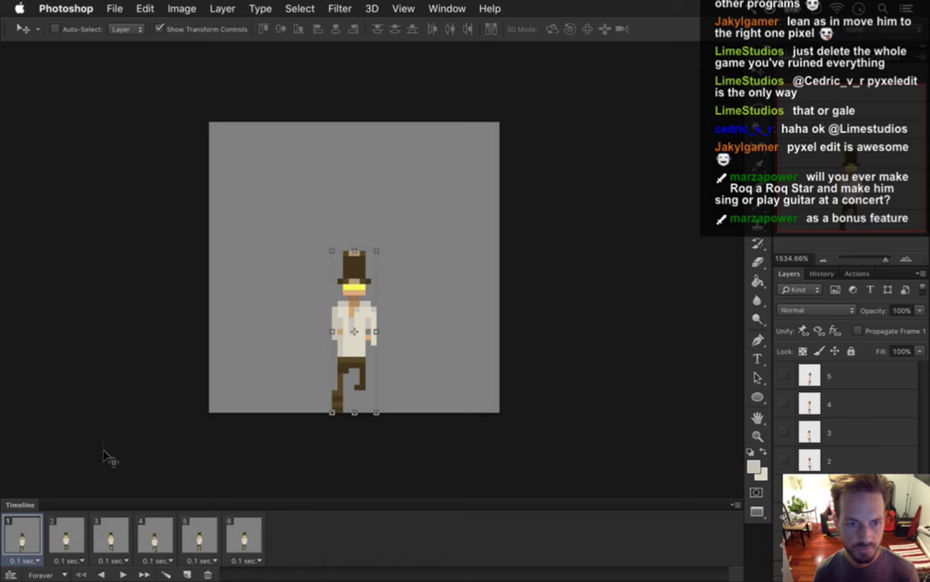
pyautogui.press('m')
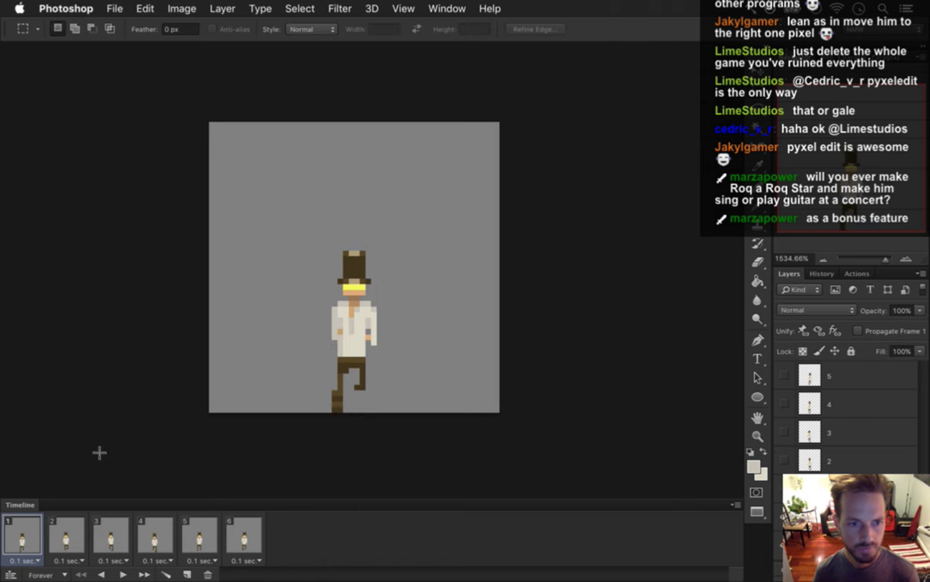
# Nudge the character in frame 2 one pixel back to the right.
pyautogui.click(67, 537)
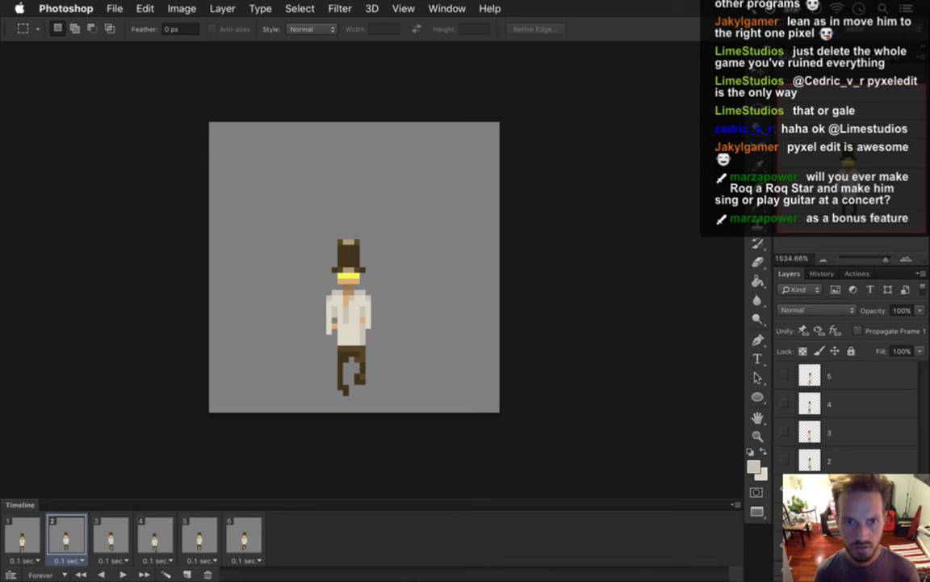
pyautogui.press('v')
pyautogui.press('Right')
pyautogui.press('m')
# Flip between frames 1 and 2 to compare their alignment, then play and stop the shirted running loop.
pyautogui.click(32, 537)
pyautogui.click(62, 536)
pyautogui.click(20, 537)
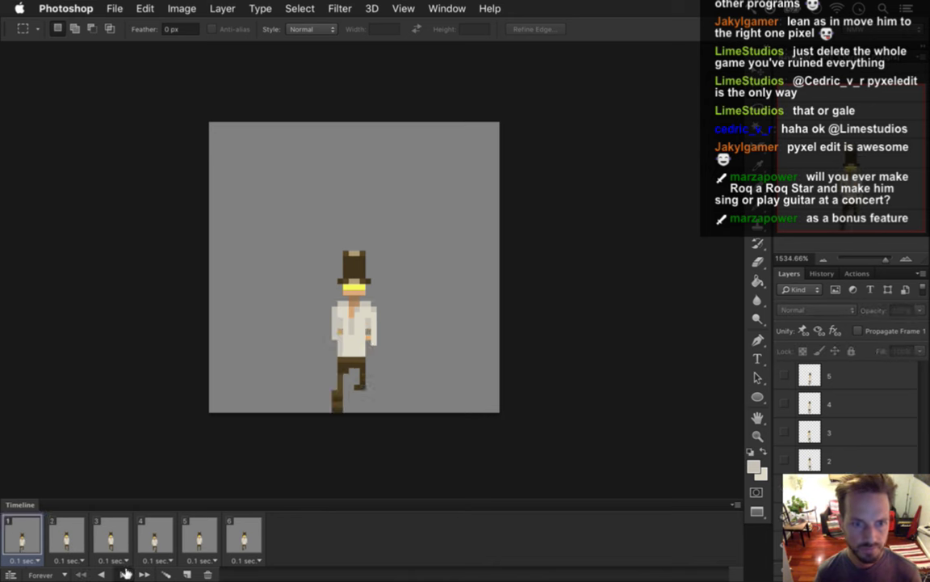
pyautogui.click(123, 574)
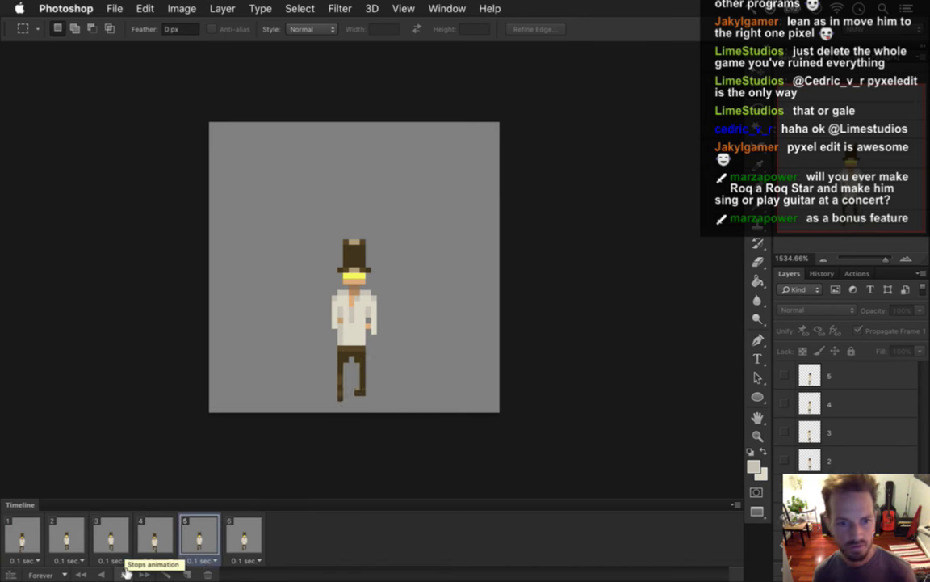
pyautogui.click(125, 573)
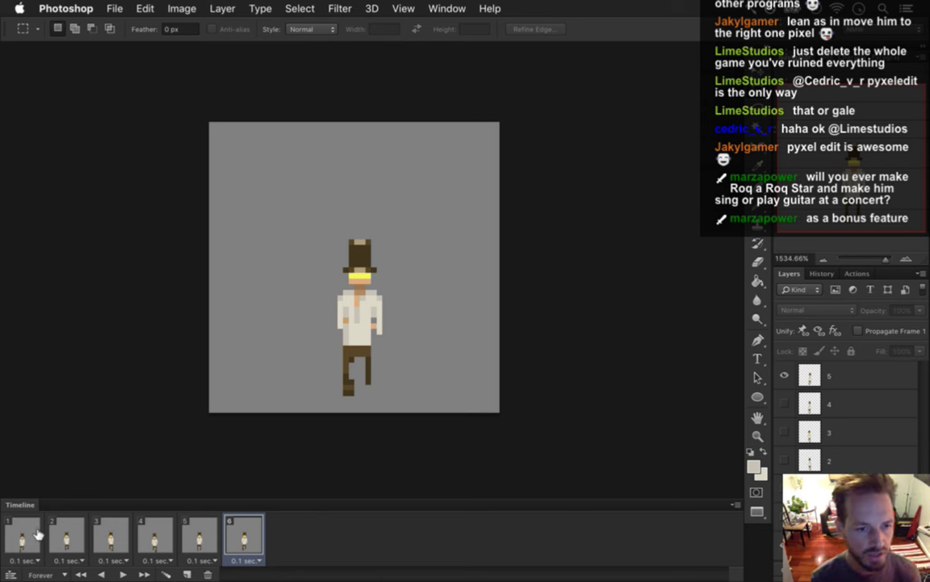
# Look through the first three frames and flip between frames 1 and 2 to compare the body's height and sway.
pyautogui.click(24, 535)
pyautogui.moveTo(71, 533); pyautogui.dragTo(111, 534)
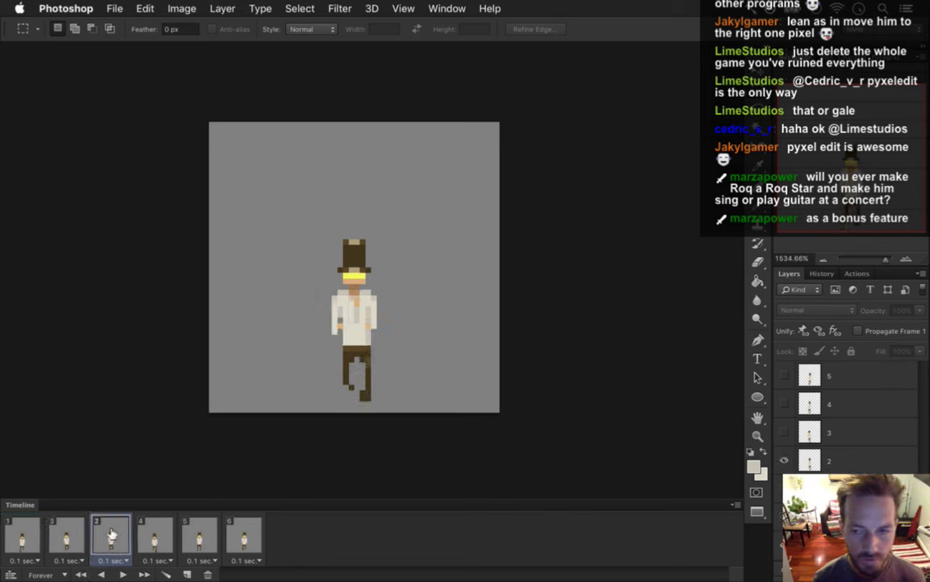
pyautogui.click(12, 535)
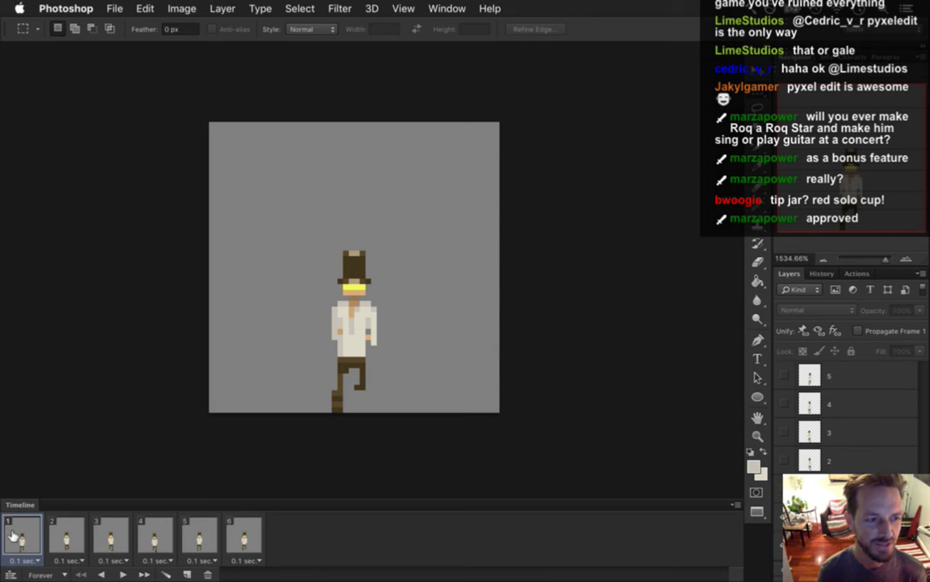
pyautogui.click(72, 536)
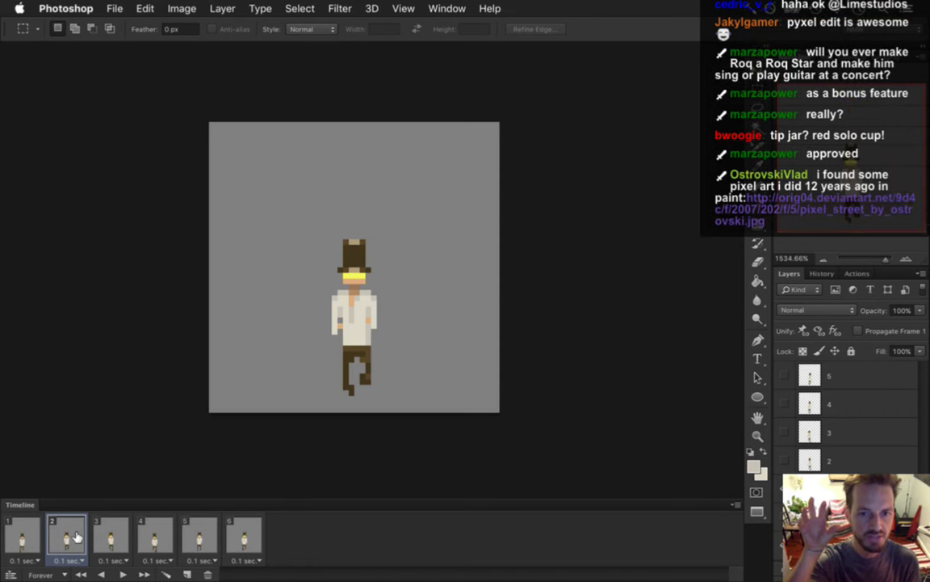
pyautogui.click(25, 535)
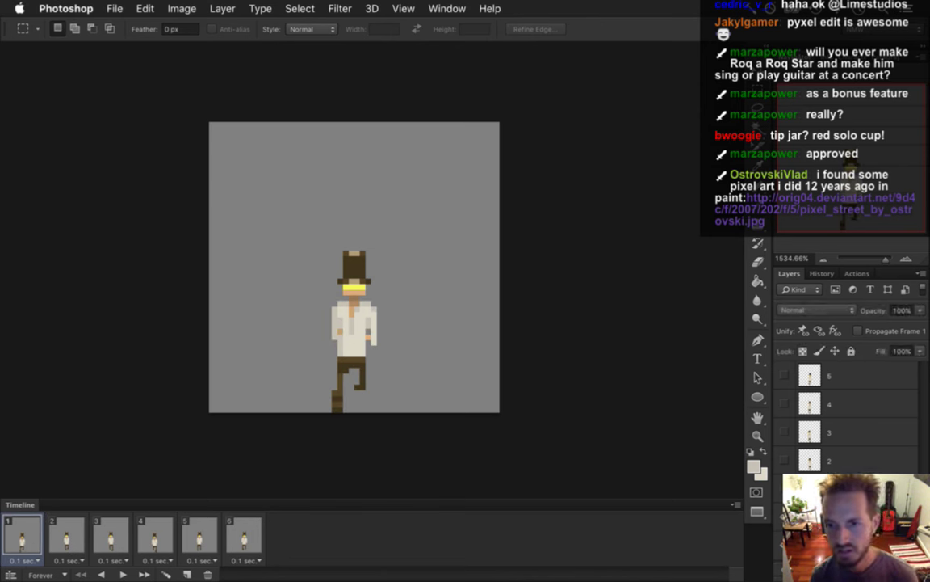
# Marquee from the canvas's left edge to mid-hat in frame 1, check the reordered frames 1 to 6 against it, and deselect.
pyautogui.moveTo(214, 237); pyautogui.dragTo(354, 294)
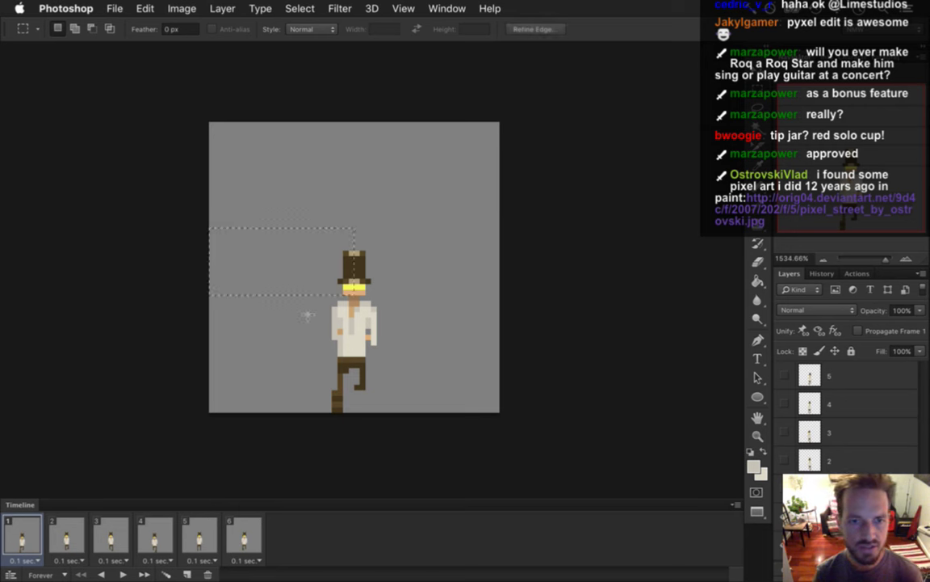
pyautogui.click(17, 535)
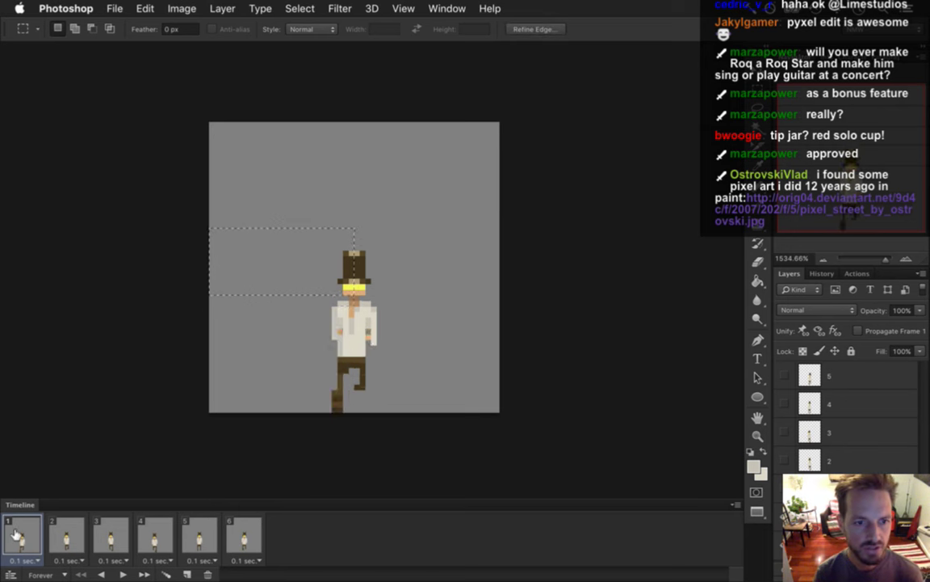
pyautogui.click(66, 534)
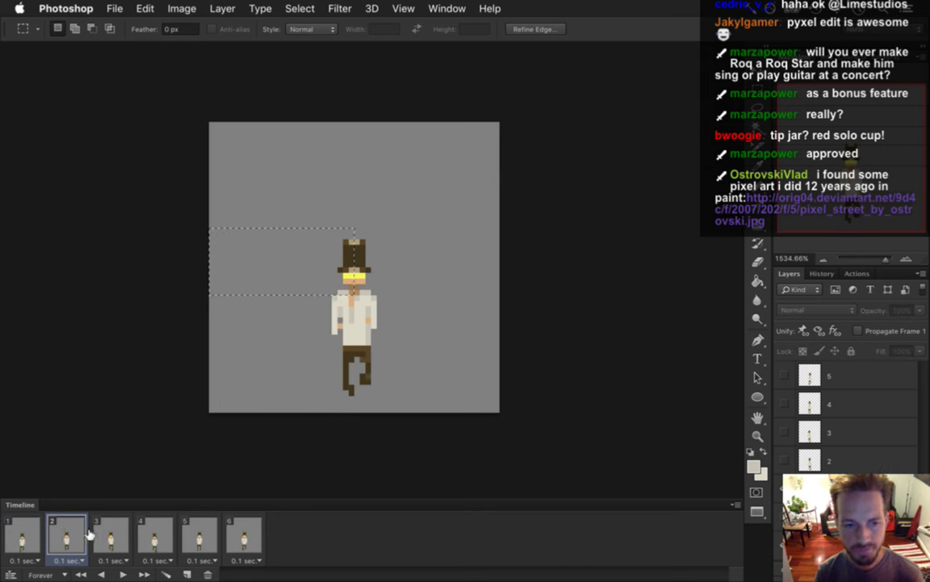
pyautogui.click(115, 534)
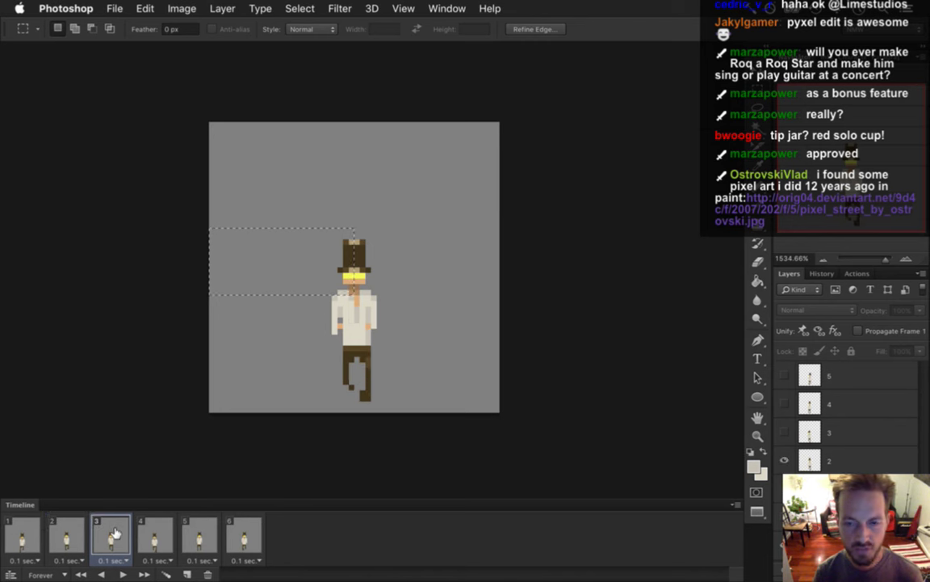
pyautogui.click(155, 535)
pyautogui.click(198, 534)
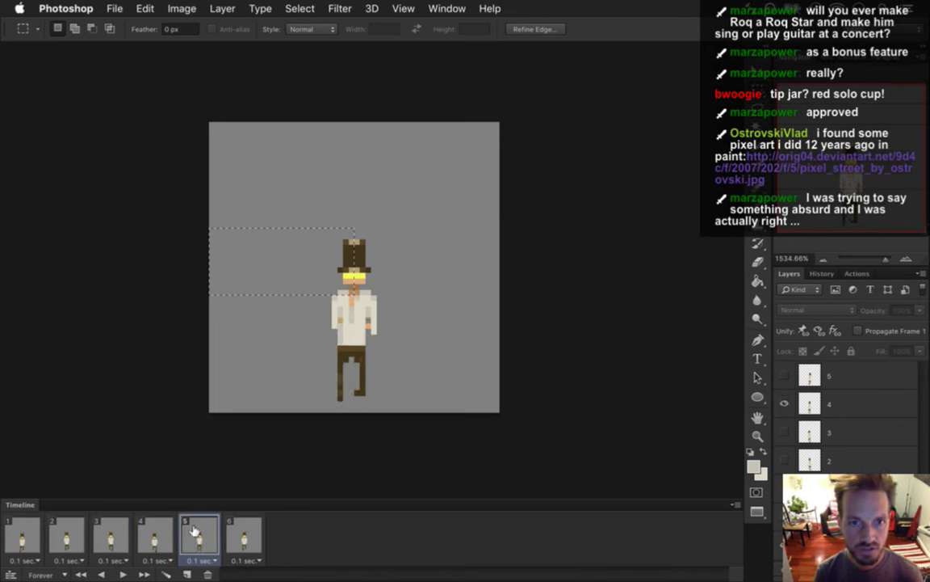
pyautogui.click(241, 533)
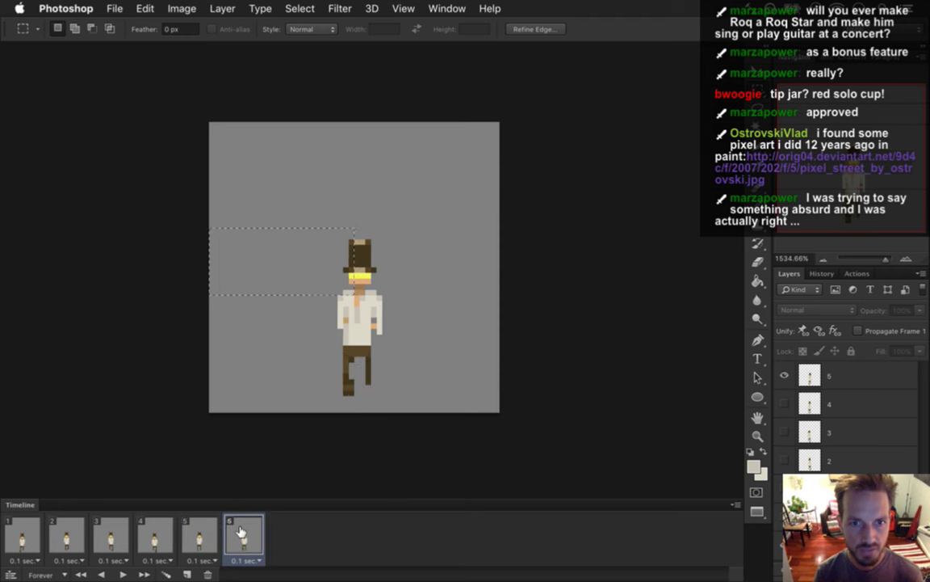
pyautogui.click(22, 534)
pyautogui.click(131, 356)
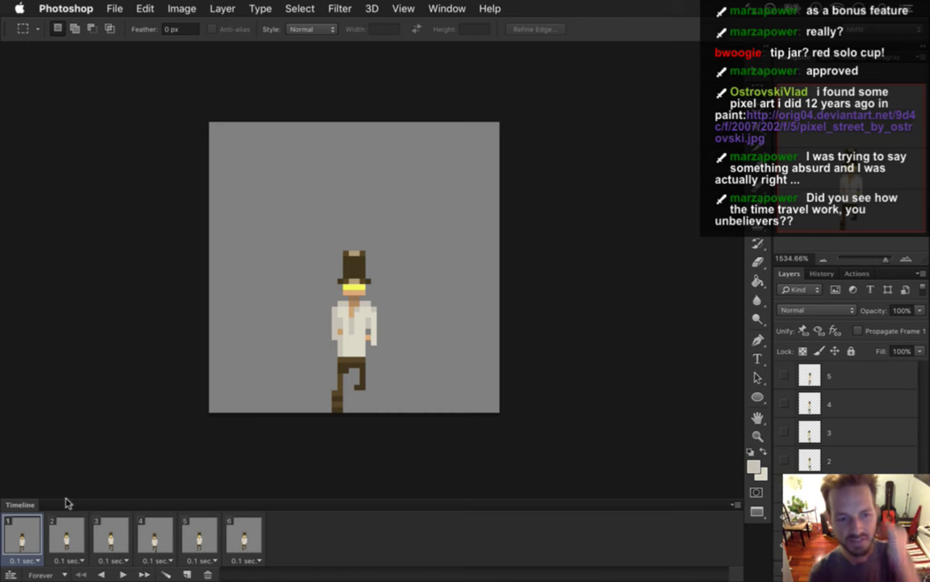
# Hide the gray background across all six frames and render them as the PNG sequence RoqRunningShirtS.png, replacing the existing files.
pyautogui.keyDown('shift'); pyautogui.click(257, 536); pyautogui.keyUp('shift')
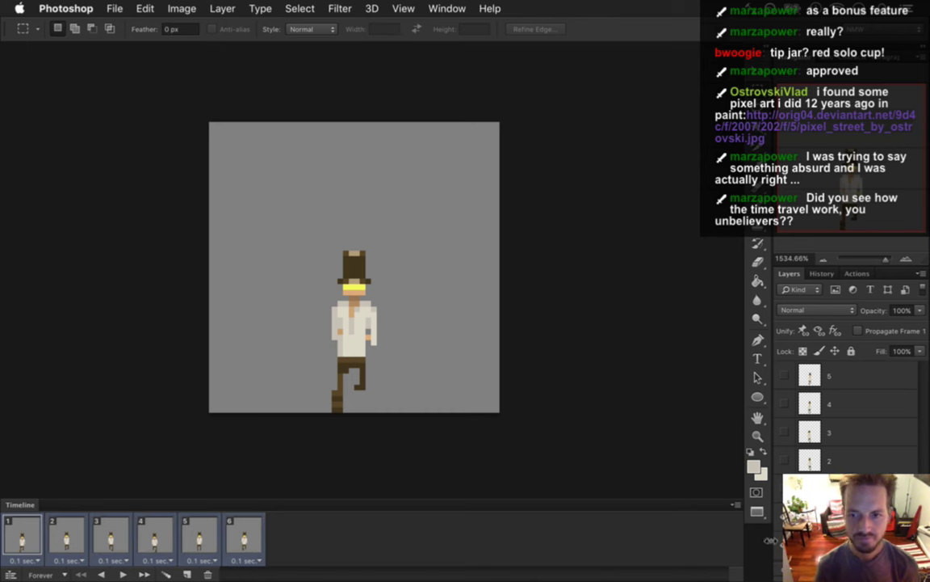
pyautogui.click(114, 8)
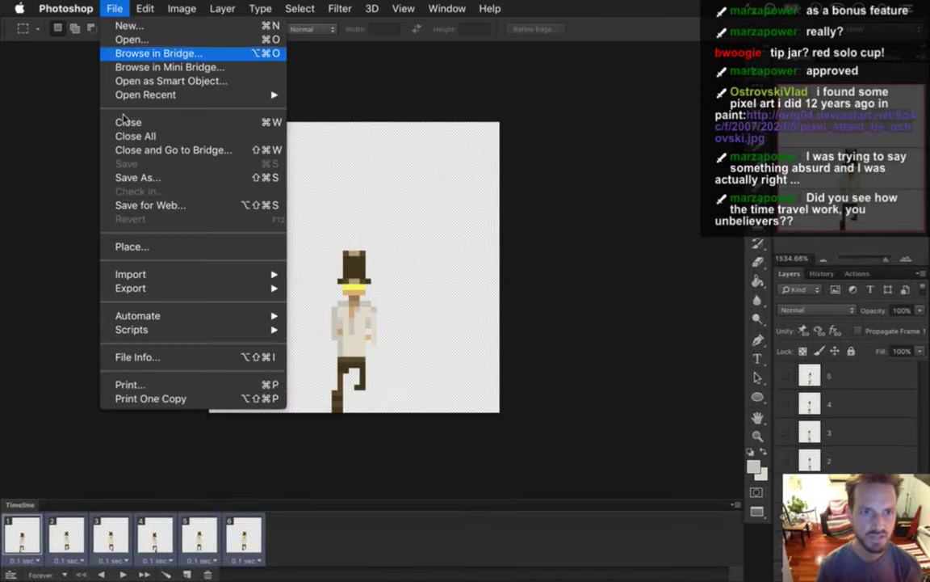
pyautogui.click(73, 364)
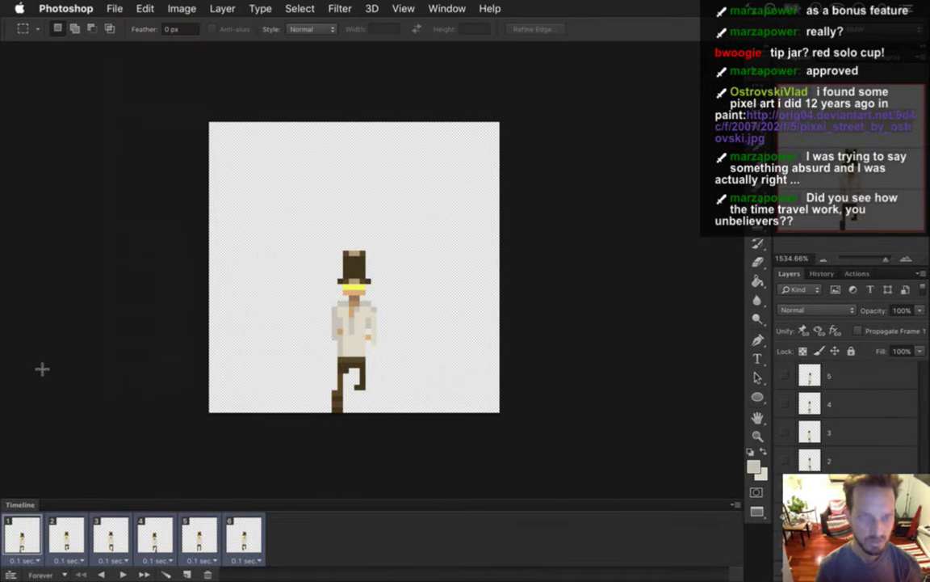
pyautogui.press('Return')
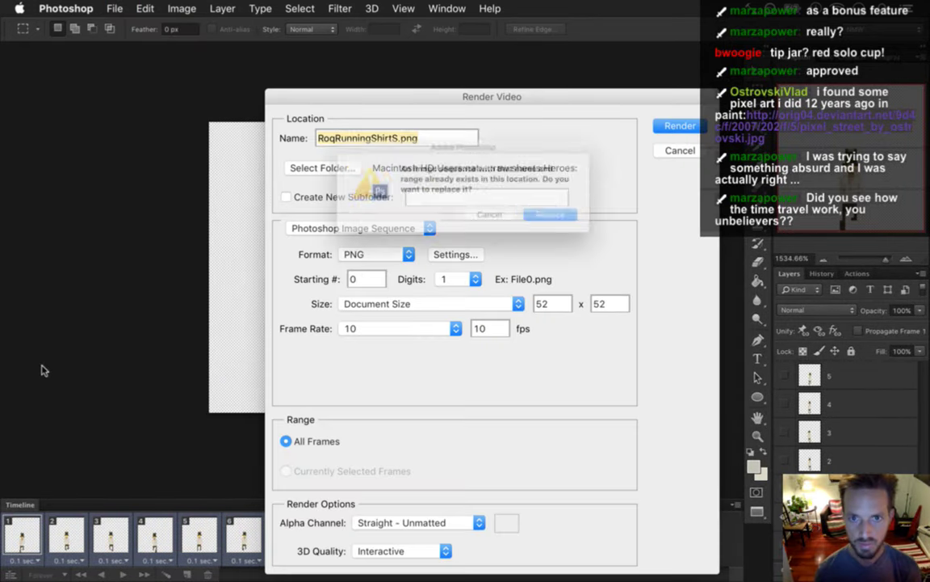
pyautogui.press('Return')
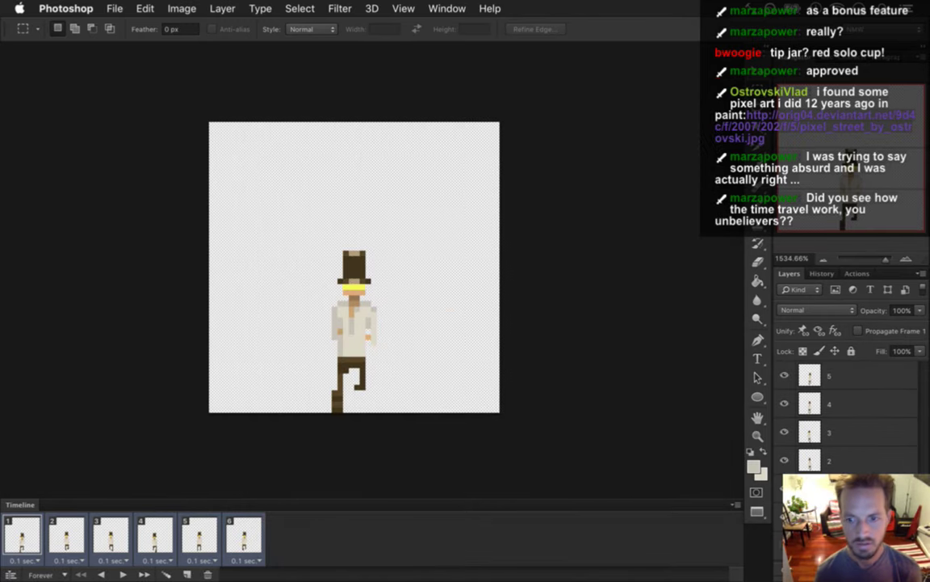
# Switch to Xcode and copy the idle, idleN and idleS animation entries in Roq.txt.
pyautogui.press('super+Tab')
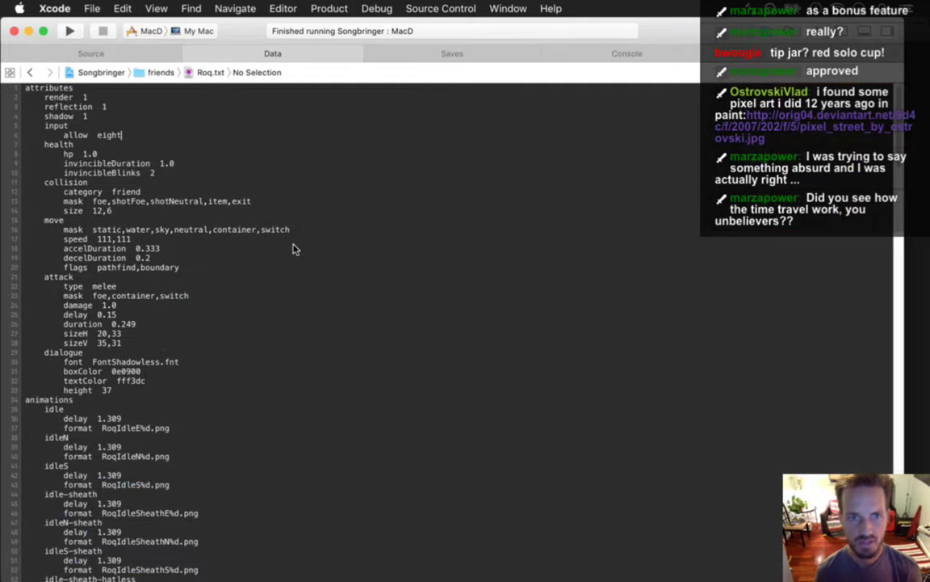
pyautogui.press('Down')
pyautogui.press('Down')
pyautogui.press('Down')
pyautogui.press('Down')
pyautogui.press('Down')
pyautogui.press('Down')
pyautogui.press('Down')
pyautogui.press('Down')
pyautogui.press('Down')
pyautogui.press('Down')
pyautogui.press('Down')
pyautogui.press('Down')
pyautogui.press('Down')
pyautogui.press('Down')
pyautogui.press('Down')
pyautogui.press('Down')
pyautogui.press('Down')
pyautogui.press('Down')
pyautogui.press('Down')
pyautogui.press('Down')
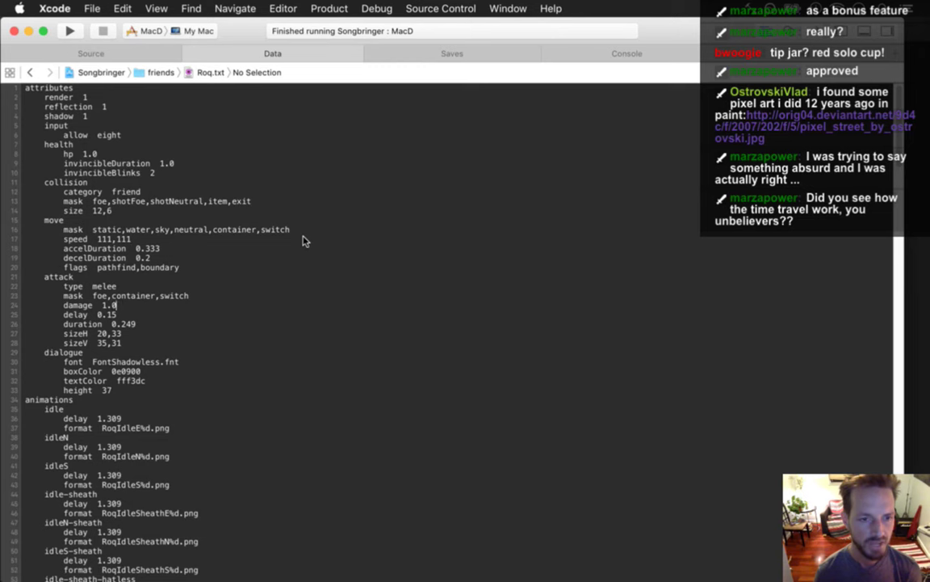
pyautogui.press('Up')
pyautogui.press('Up')
pyautogui.press('Up')
pyautogui.press('Up')
pyautogui.press('Up')
pyautogui.press('Up')
pyautogui.press('Up')
pyautogui.press('super+Left')
pyautogui.hotkey('shift', 'Down')
pyautogui.hotkey('shift', 'Down')
pyautogui.hotkey('shift', 'Down')
pyautogui.hotkey('shift', 'Down')
pyautogui.hotkey('shift', 'Down')
pyautogui.hotkey('shift', 'Down')
pyautogui.hotkey('shift', 'Down')
pyautogui.hotkey('shift', 'Down')
pyautogui.hotkey('shift', 'Down')
pyautogui.press('super+c')
# Paste the copied idle entries below the idleS-sword-hatless entry, ahead of the turnS animations.
pyautogui.press('Down')
pyautogui.press('Down')
pyautogui.press('Down')
pyautogui.press('Down')
pyautogui.press('Down')
pyautogui.press('Down')
pyautogui.press('Down')
pyautogui.press('Down')
pyautogui.press('Down')
pyautogui.press('Down')
pyautogui.press('Down')
pyautogui.press('Down')
pyautogui.press('Down')
pyautogui.press('Down')
pyautogui.press('Down')
pyautogui.press('Down')
pyautogui.press('Down')
pyautogui.press('Down')
pyautogui.press('Down')
pyautogui.press('Down')
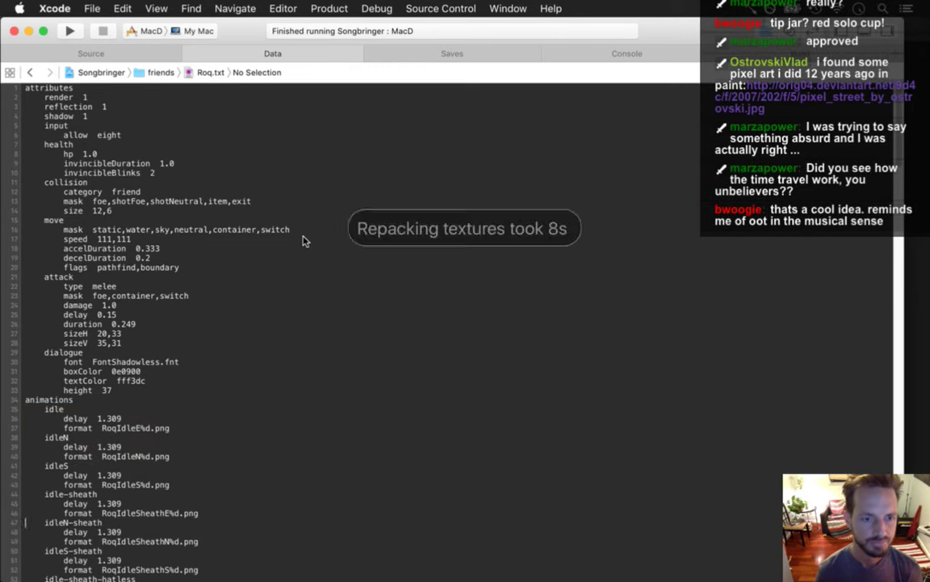
pyautogui.press('Down')
pyautogui.press('Down')
pyautogui.press('Down')
pyautogui.press('Down')
pyautogui.press('Down')
pyautogui.press('Down')
pyautogui.press('Down')
pyautogui.press('Down')
pyautogui.press('Down')
pyautogui.press('Down')
pyautogui.press('Down')
pyautogui.press('Down')
pyautogui.press('Down')
pyautogui.press('Down')
pyautogui.press('Down')
pyautogui.press('Down')
pyautogui.press('Down')
pyautogui.press('Down')
pyautogui.press('Down')
pyautogui.press('Down')
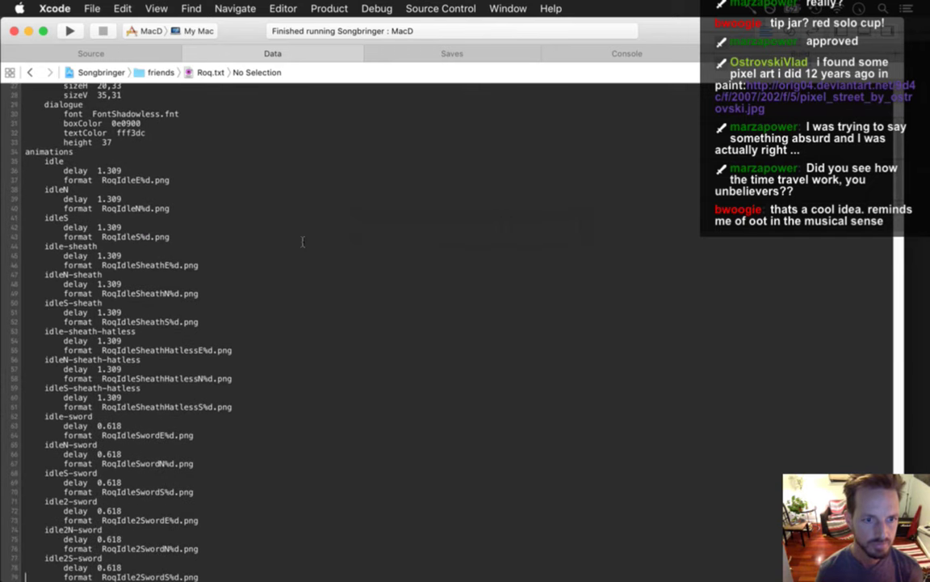
pyautogui.press('Down')
pyautogui.press('Down')
pyautogui.press('Up')
pyautogui.press('Up')
pyautogui.press('Up')
pyautogui.press('Up')
pyautogui.press('Up')
pyautogui.press('Up')
pyautogui.press('Up')
pyautogui.press('Up')
pyautogui.press('Up')
pyautogui.press('Up')
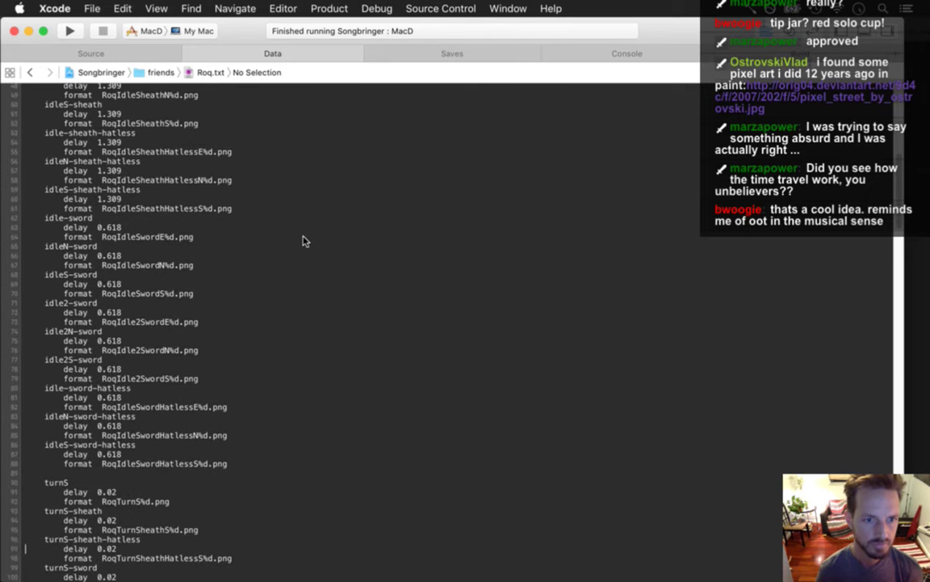
pyautogui.press('super+v')
# Rename the three pasted animations as idle-shirt, idleN-shirt and idleS-shirt.
pyautogui.press('Up')
pyautogui.press('Up')
pyautogui.press('Up')
pyautogui.press('Up')
pyautogui.press('Up')
pyautogui.press('Up')
pyautogui.press('Up')
pyautogui.press('Up')
pyautogui.press('super+Right')
pyautogui.write('-shirt')
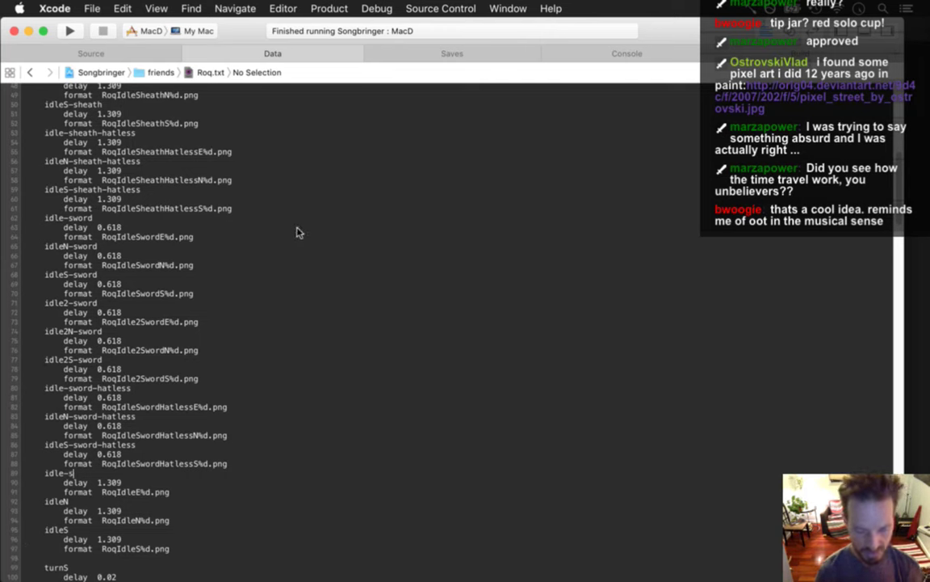
pyautogui.press('Down')
pyautogui.press('Down')
pyautogui.press('Down')
pyautogui.write('-shirt')
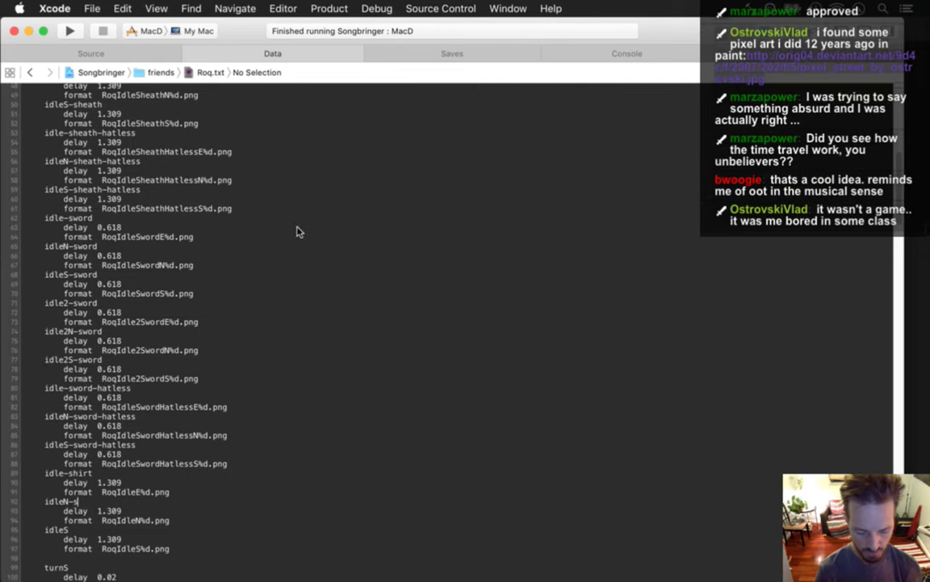
pyautogui.press('Down')
pyautogui.write('-shirt')
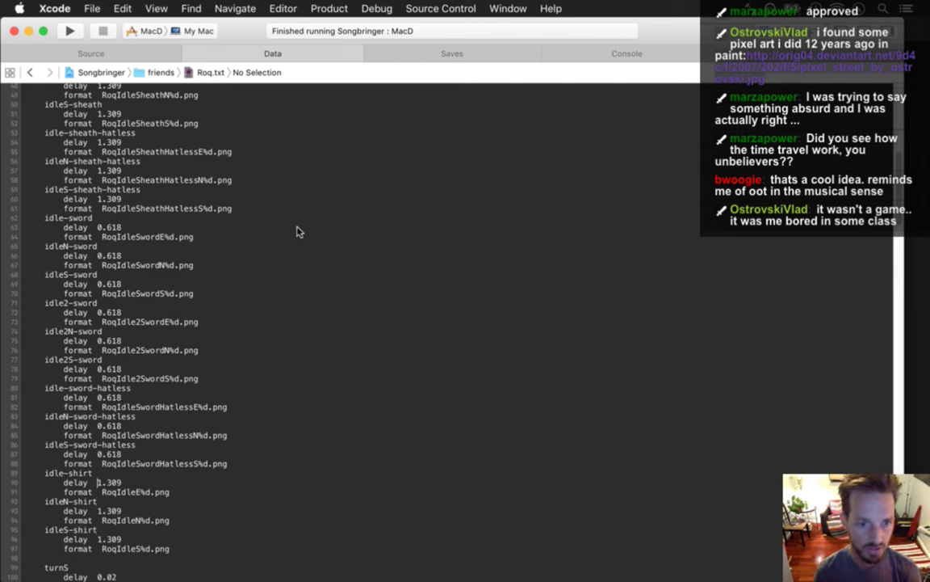
# Set the shirt entries' formats to RoqIdleShirtE%d.png, RoqIdleShirtN%d.png and RoqIdleShirtS%d.png.
pyautogui.press('Down')
pyautogui.press('Right')
pyautogui.press('Right')
pyautogui.press('Right')
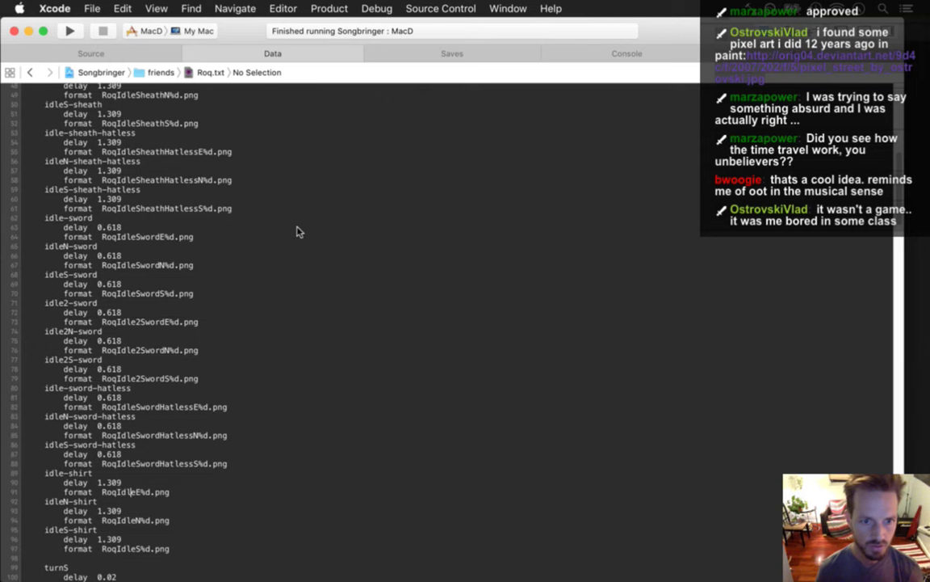
pyautogui.write('Short')
pyautogui.press('Down')
pyautogui.press('Down')
pyautogui.press('Down')
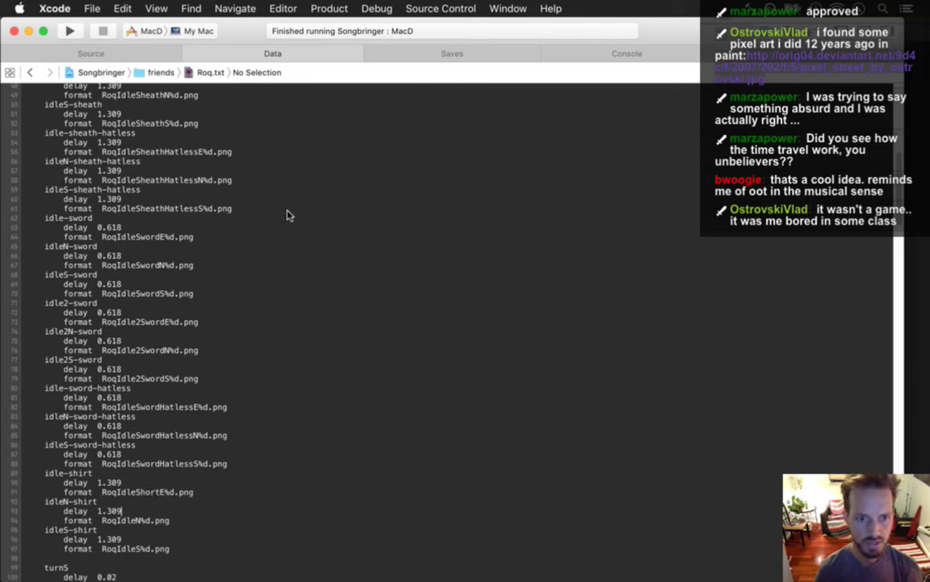
pyautogui.write('Short')
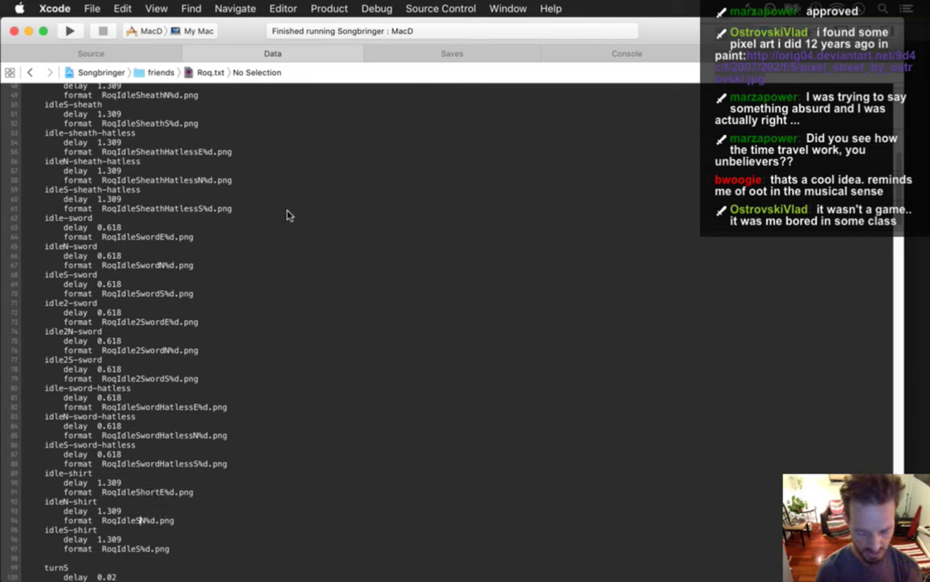
pyautogui.press('Down')
pyautogui.press('Up')
pyautogui.press('Up')
pyautogui.press('Up')
pyautogui.press('Down')
pyautogui.press('Down')
pyautogui.press('Down')
pyautogui.press('Down')
pyautogui.press('Down')
pyautogui.press('Left')
pyautogui.write('Shirt')
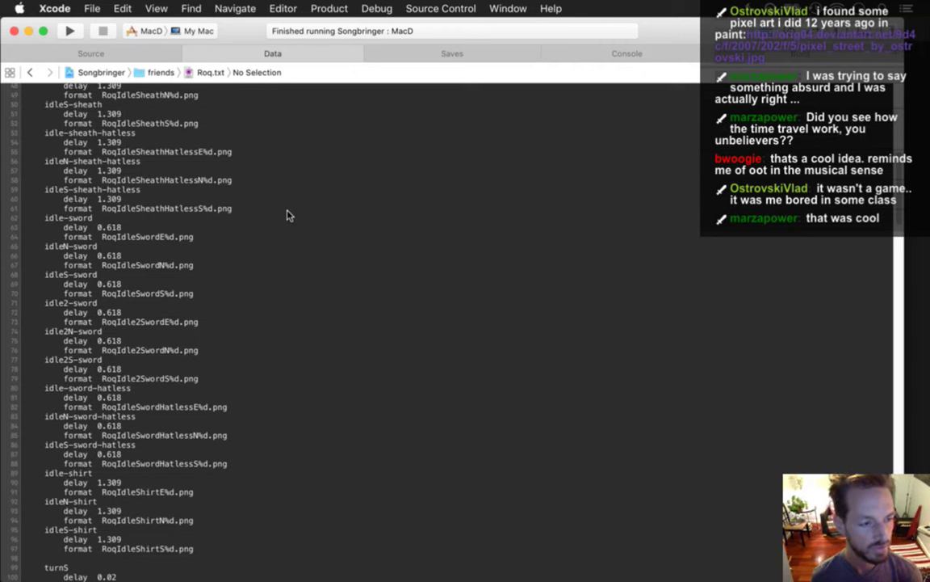
# Look through the turn, running-turn and throw animation entries below the new shirt entries.
pyautogui.press('Down')
pyautogui.press('Down')
pyautogui.press('Down')
pyautogui.press('Down')
pyautogui.press('Down')
pyautogui.press('Down')
pyautogui.press('Down')
pyautogui.press('Down')
pyautogui.press('Down')
pyautogui.press('Down')
pyautogui.press('Down')
pyautogui.press('Down')
pyautogui.press('Down')
pyautogui.press('Down')
pyautogui.press('Down')
pyautogui.press('Down')
pyautogui.press('Down')
pyautogui.press('Down')
pyautogui.press('Down')
pyautogui.press('Down')
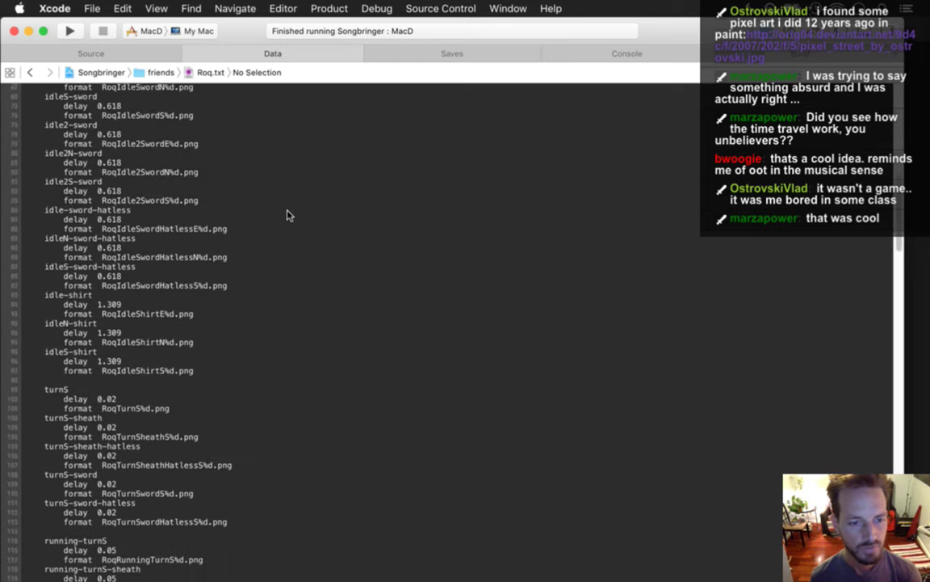
pyautogui.press('Down')
pyautogui.press('Down')
pyautogui.press('Down')
pyautogui.press('Down')
pyautogui.press('Down')
pyautogui.press('Down')
pyautogui.press('Down')
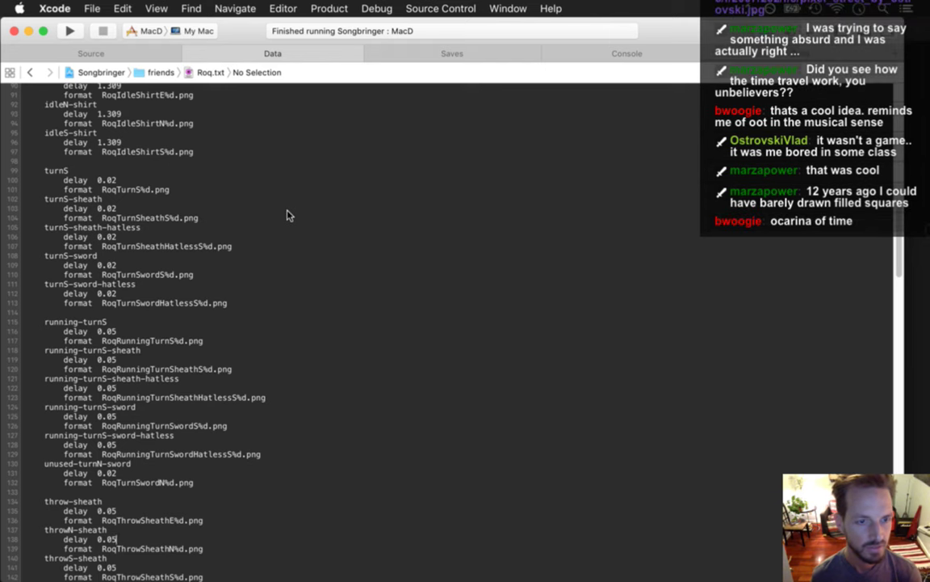
# Move the run-sword-hatless entry from below sheathN into its own block between the catchS-sword and melee2N-sword entries.
pyautogui.scroll(-5, 289, 215)
pyautogui.scroll(-15, 289, 215)
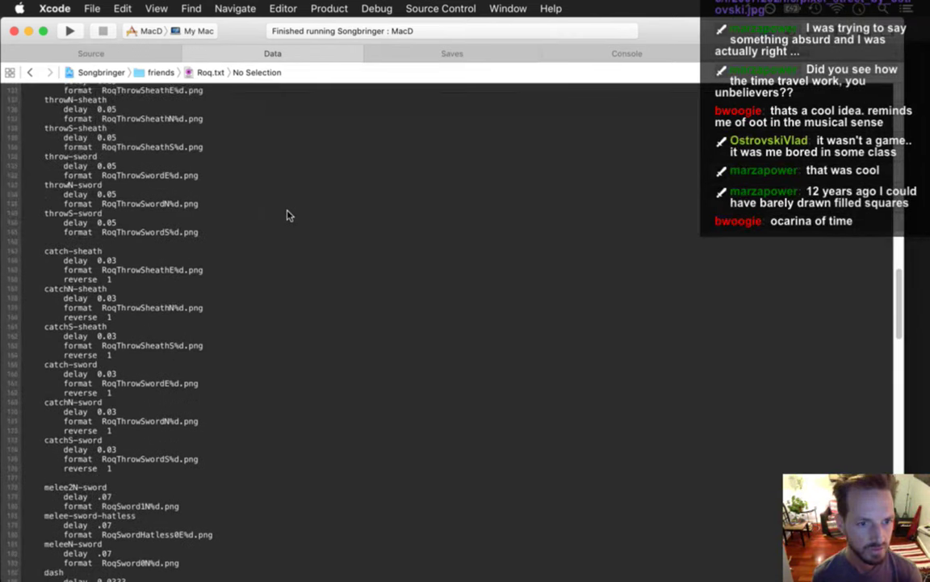
pyautogui.scroll(-3, 289, 215)
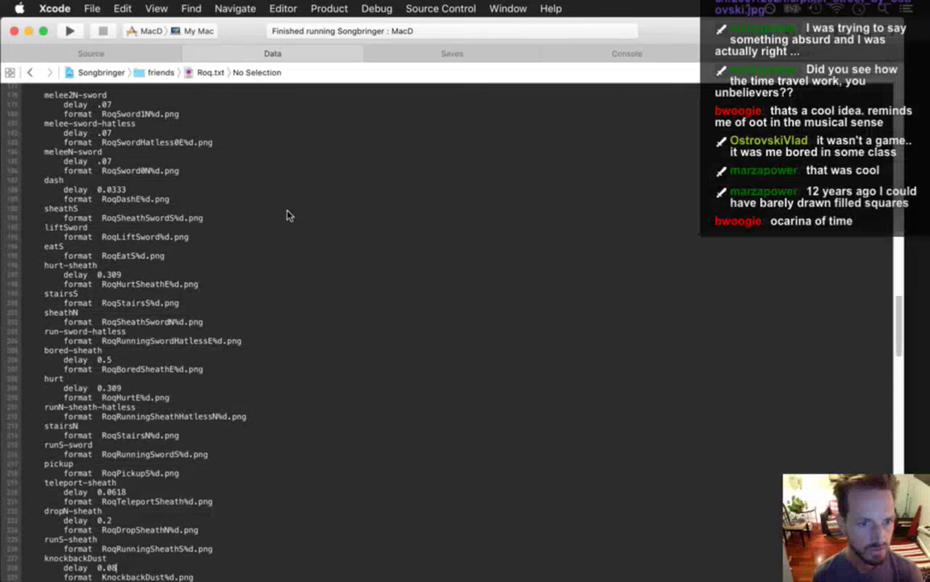
pyautogui.press('Up')
pyautogui.press('Up')
pyautogui.press('Up')
pyautogui.press('Up')
pyautogui.press('Up')
pyautogui.press('Up')
pyautogui.press('Up')
pyautogui.press('Up')
pyautogui.press('Up')
pyautogui.press('Up')
pyautogui.press('Up')
pyautogui.press('Up')
pyautogui.press('Up')
pyautogui.press('Up')
pyautogui.press('Up')
pyautogui.press('Up')
pyautogui.press('Up')
pyautogui.press('super+Left')
pyautogui.hotkey('shift', 'Down')
pyautogui.hotkey('shift', 'Down')
pyautogui.press('Delete')
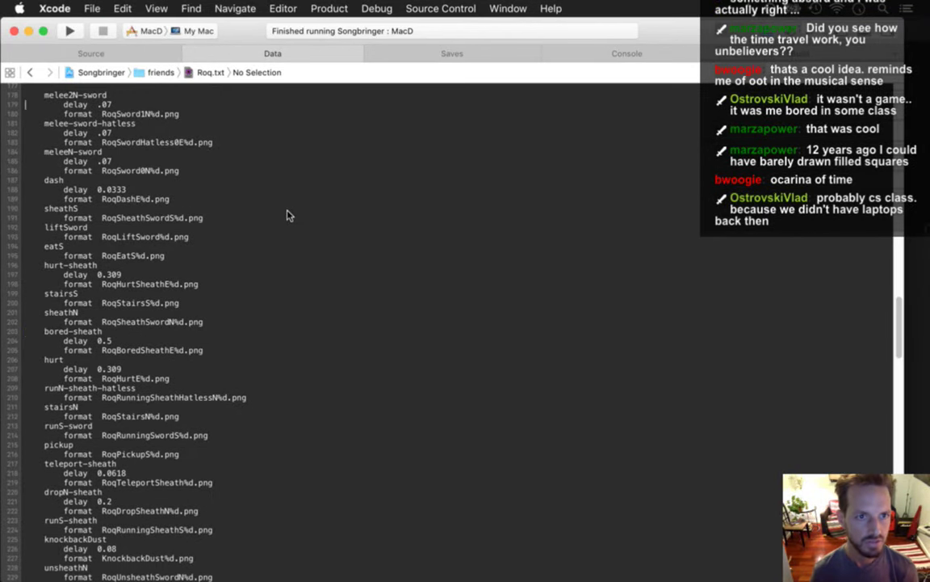
pyautogui.scroll(2, 289, 215)
pyautogui.scroll(2, 289, 215)
pyautogui.press('Down')
pyautogui.press('Down')
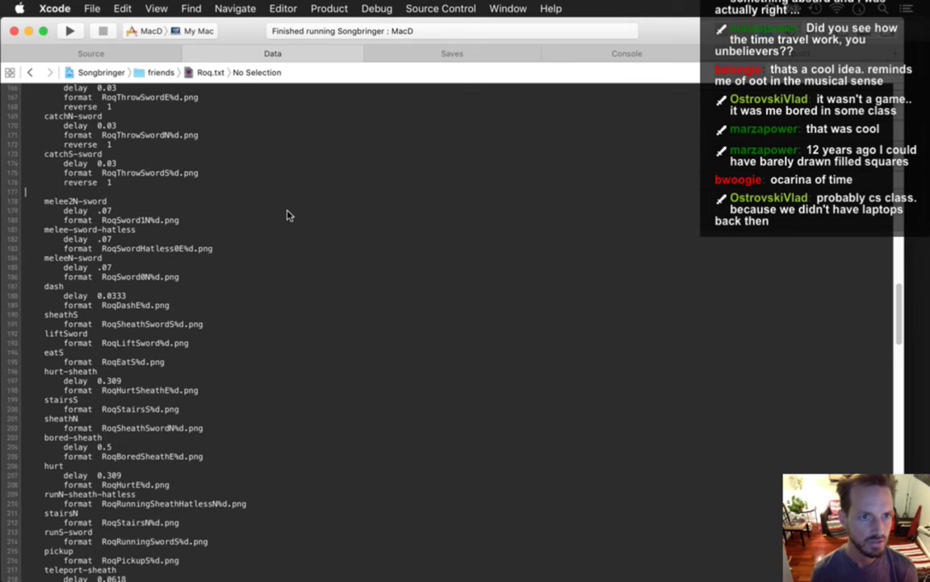
pyautogui.write('run-sword-hatless     format  RoqRunningSwordHatlessE%d.png')
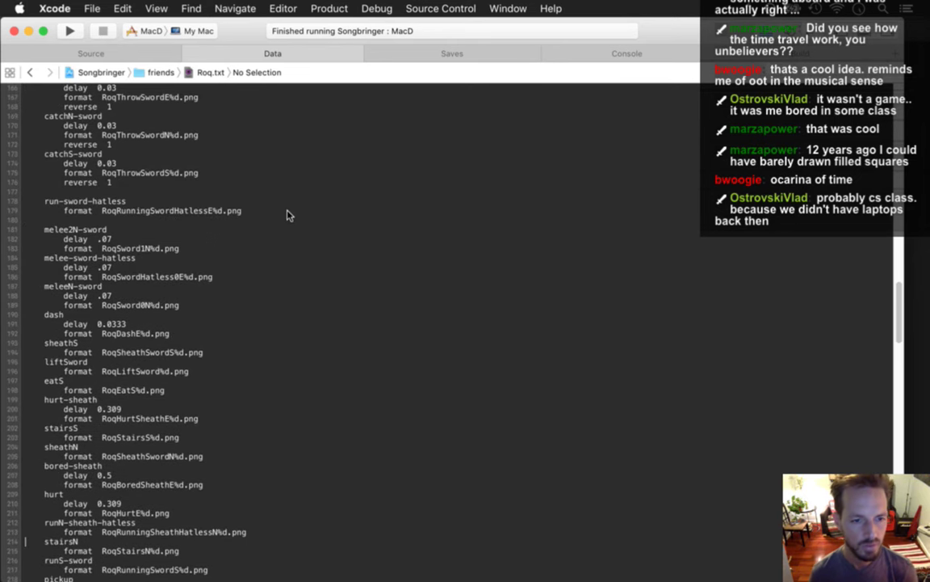
# Move the runN-sheath-hatless entry from above stairsN to directly below the run-sword-hatless entry.
pyautogui.press('Down')
pyautogui.press('Down')
pyautogui.hotkey('shift', 'Down')
pyautogui.hotkey('shift', 'Down')
pyautogui.press('super+x')
pyautogui.press('Up')
pyautogui.press('Up')
pyautogui.press('Up')
pyautogui.press('Up')
pyautogui.press('Up')
pyautogui.press('Up')
pyautogui.press('Up')
pyautogui.press('Up')
pyautogui.press('Up')
pyautogui.press('Up')
pyautogui.press('Up')
pyautogui.press('Up')
pyautogui.press('Up')
pyautogui.press('Up')
pyautogui.press('Up')
pyautogui.press('Up')
pyautogui.press('Up')
pyautogui.press('Up')
pyautogui.press('Up')
pyautogui.press('Up')
pyautogui.press('super+v')
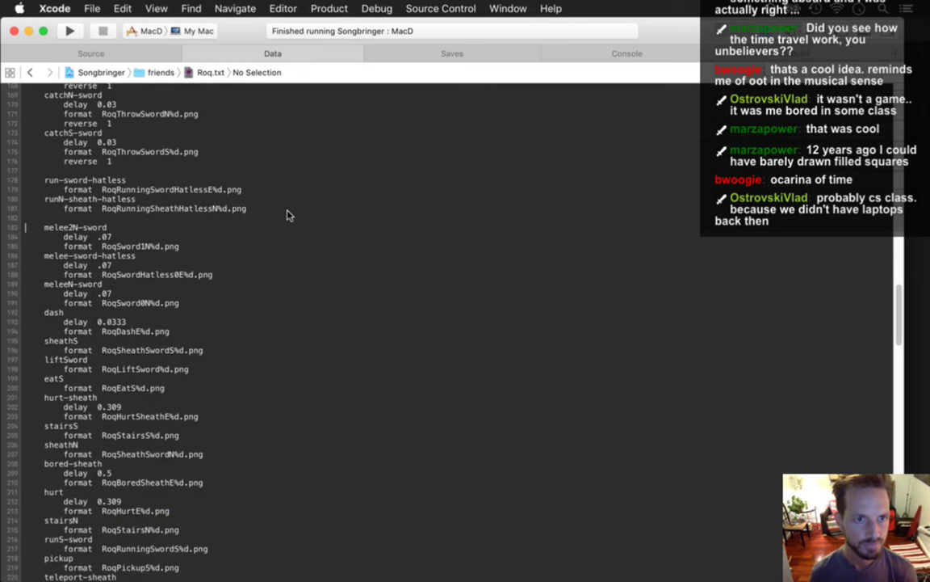
# Move the runS-sword entry from between stairsN and pickup to the start of the run block, above run-sword-hatless.
pyautogui.press('Down')
pyautogui.press('Down')
pyautogui.press('Down')
pyautogui.press('Down')
pyautogui.press('Down')
pyautogui.press('Down')
pyautogui.press('Down')
pyautogui.press('Down')
pyautogui.hotkey('shift', 'Down')
pyautogui.hotkey('shift', 'Down')
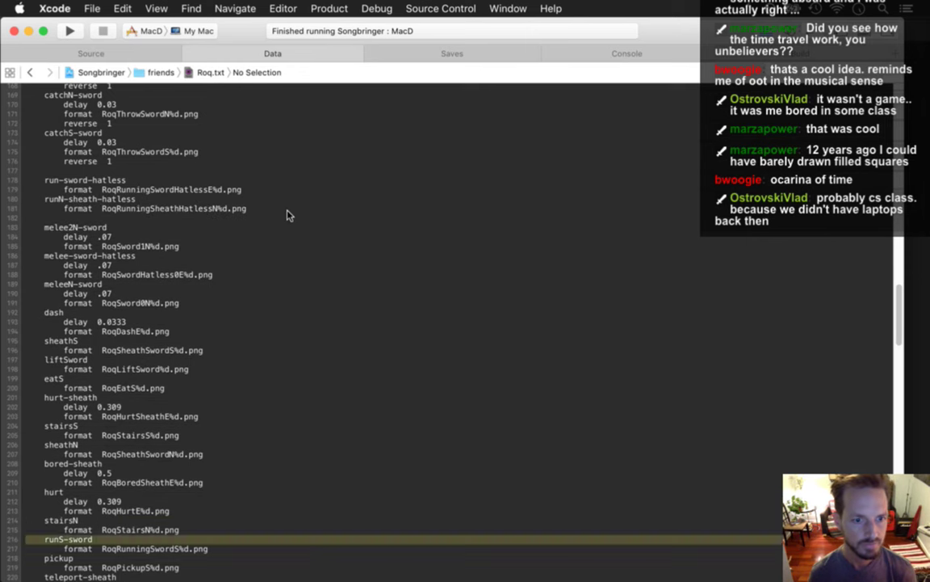
pyautogui.press('super+x')
pyautogui.press('Up')
pyautogui.press('Up')
pyautogui.press('Up')
pyautogui.press('Up')
pyautogui.press('Up')
pyautogui.press('Up')
pyautogui.press('Up')
pyautogui.press('Up')
pyautogui.press('Up')
pyautogui.press('Up')
pyautogui.press('Up')
pyautogui.press('Up')
pyautogui.press('Up')
pyautogui.press('Up')
pyautogui.press('Up')
pyautogui.press('Up')
pyautogui.press('Up')
pyautogui.press('Up')
pyautogui.press('Up')
pyautogui.press('Up')
pyautogui.press('Up')
pyautogui.press('Up')
pyautogui.press('Up')
pyautogui.press('Up')
pyautogui.press('Up')
pyautogui.press('Up')
pyautogui.press('Up')
pyautogui.press('Up')
pyautogui.press('Up')
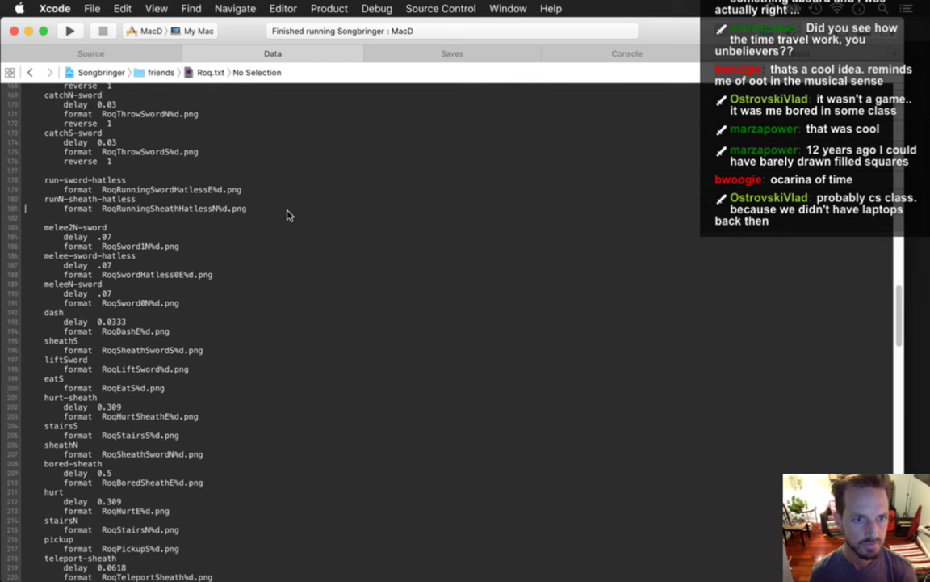
pyautogui.press('super+v')
# Move the runS-sheath entry from between dropN-sheath and knockbackDust to directly below the runN-sheath-hatless entry in the run block.
pyautogui.press('Down')
pyautogui.press('Down')
pyautogui.press('Down')
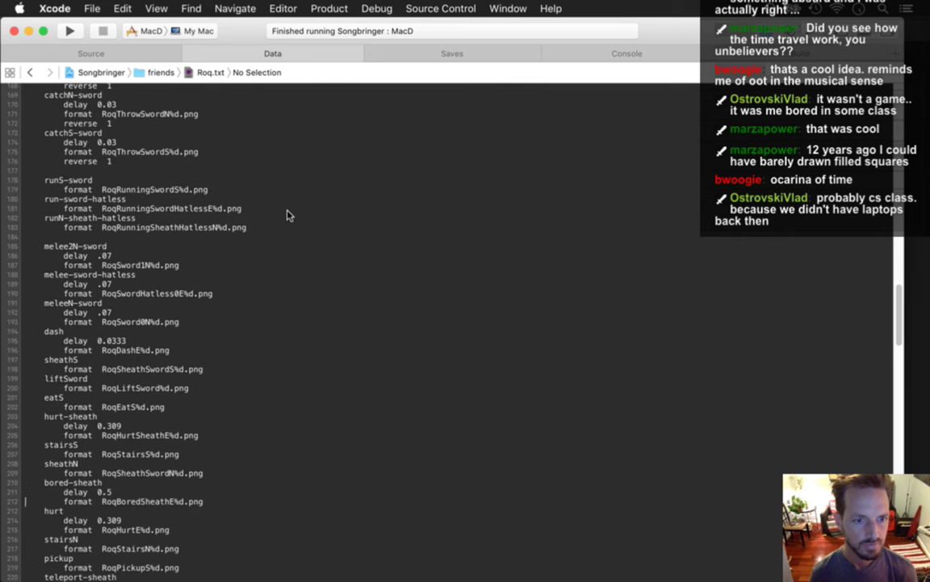
pyautogui.press('Down')
pyautogui.press('Down')
pyautogui.press('Down')
pyautogui.press('Down')
pyautogui.press('Down')
pyautogui.press('Down')
pyautogui.press('Down')
pyautogui.press('Down')
pyautogui.press('Down')
pyautogui.press('Down')
pyautogui.press('Down')
pyautogui.press('Down')
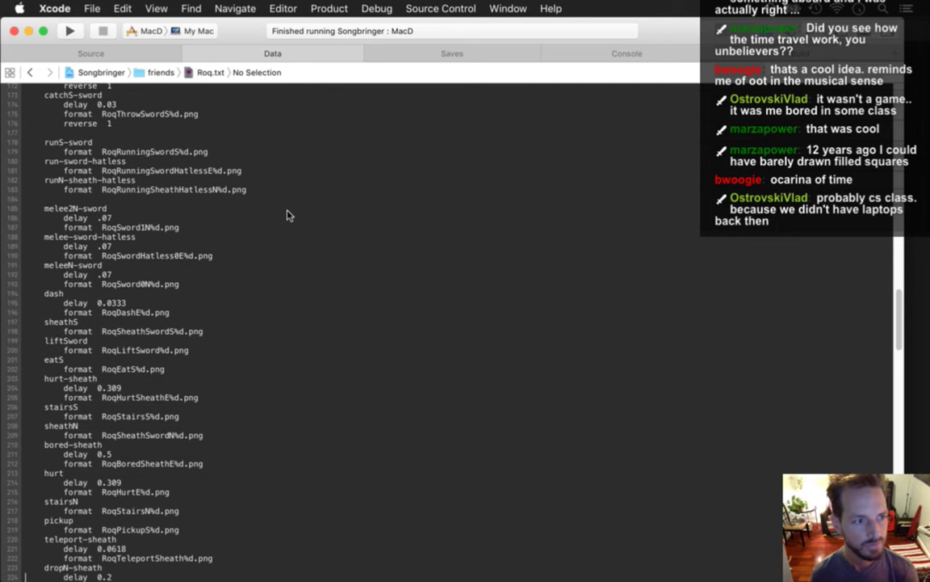
pyautogui.press('Down')
pyautogui.press('Down')
pyautogui.press('Down')
pyautogui.press('Down')
pyautogui.press('Down')
pyautogui.press('Down')
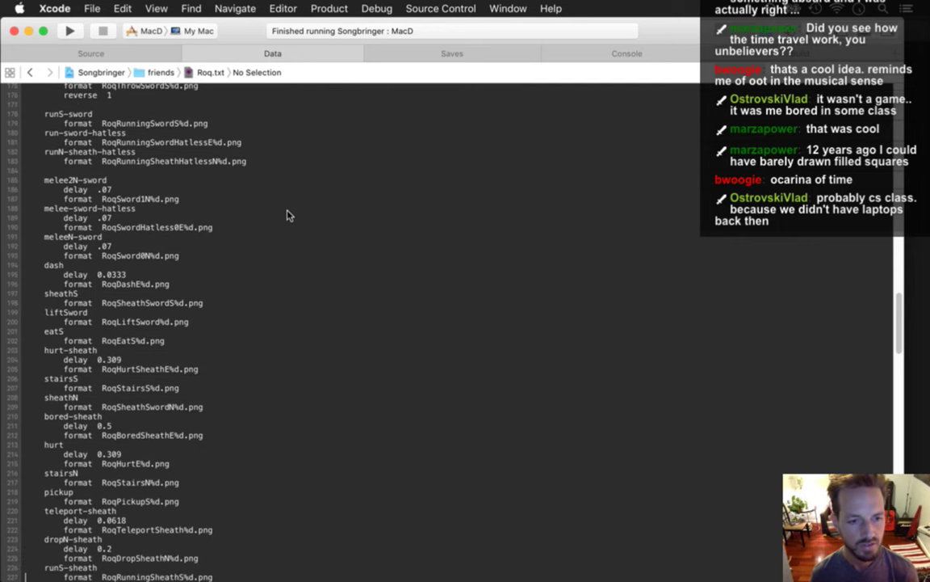
pyautogui.press('Down')
pyautogui.press('Down')
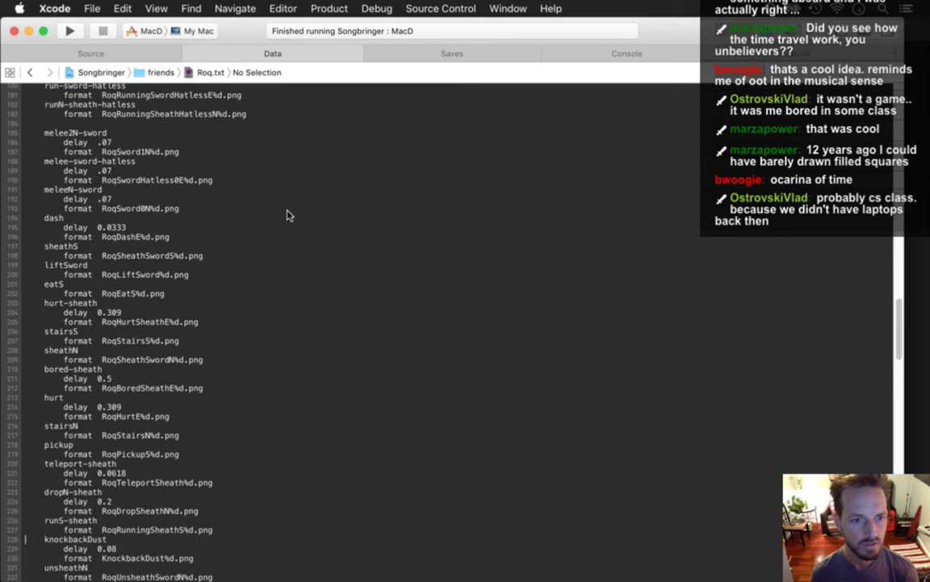
pyautogui.hotkey('shift', 'Down')
pyautogui.hotkey('shift', 'Down')
pyautogui.press('BackSpace')
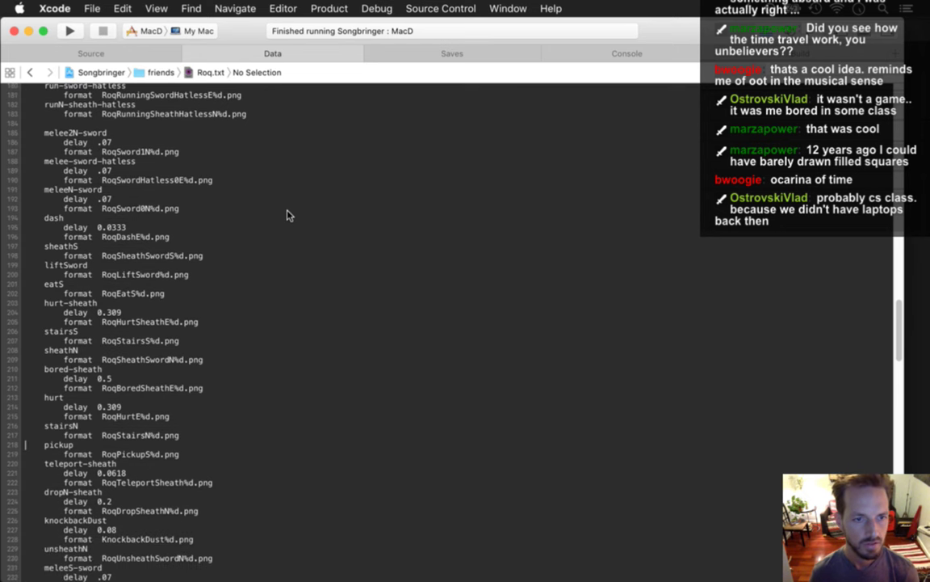
pyautogui.press('Up')
pyautogui.press('Up')
pyautogui.press('Up')
pyautogui.press('Up')
pyautogui.press('super+z')
# Move the runN-sword, runN-sword-hatless and runS entries from between unsheathS and stopFloating to directly below the runS-sheath entry in the run block.
pyautogui.press('Down')
pyautogui.press('Down')
pyautogui.press('Down')
pyautogui.press('Down')
pyautogui.press('Down')
pyautogui.press('Down')
pyautogui.press('Down')
pyautogui.press('Down')
pyautogui.press('Down')
pyautogui.press('Down')
pyautogui.press('Down')
pyautogui.press('Down')
pyautogui.press('Down')
pyautogui.press('Down')
pyautogui.press('Down')
pyautogui.press('Down')
pyautogui.press('Down')
pyautogui.press('Down')
pyautogui.press('Down')
pyautogui.press('Down')
pyautogui.press('Down')
pyautogui.press('Down')
pyautogui.press('Down')
pyautogui.press('Down')
pyautogui.press('Down')
pyautogui.press('Down')
pyautogui.press('Down')
pyautogui.press('Down')
pyautogui.press('Down')
pyautogui.press('Down')
pyautogui.press('Down')
pyautogui.press('Down')
pyautogui.press('Down')
pyautogui.press('Down')
pyautogui.press('Down')
pyautogui.press('Down')
pyautogui.press('Down')
pyautogui.press('Down')
pyautogui.press('Down')
pyautogui.press('Down')
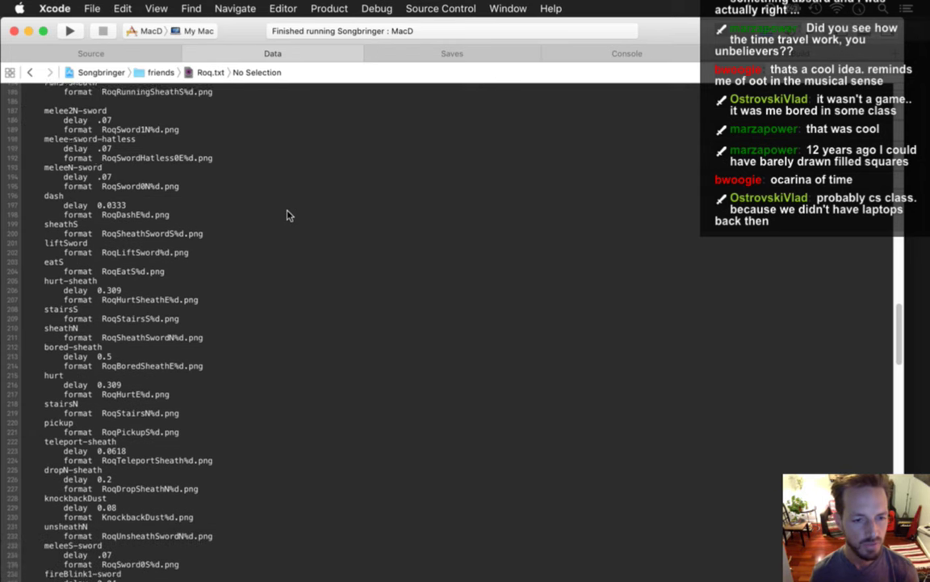
pyautogui.press('Down')
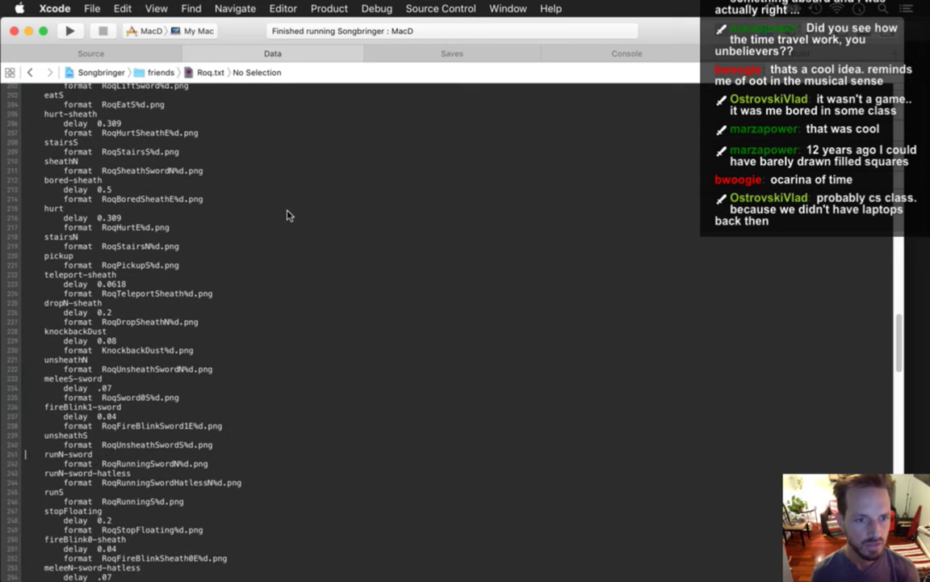
pyautogui.hotkey('shift', 'Down')
pyautogui.hotkey('shift', 'Down')
pyautogui.hotkey('shift', 'Down')
pyautogui.hotkey('shift', 'Down')
pyautogui.hotkey('shift', 'Down')
pyautogui.hotkey('shift', 'Down')
pyautogui.hotkey('shift', 'Down')
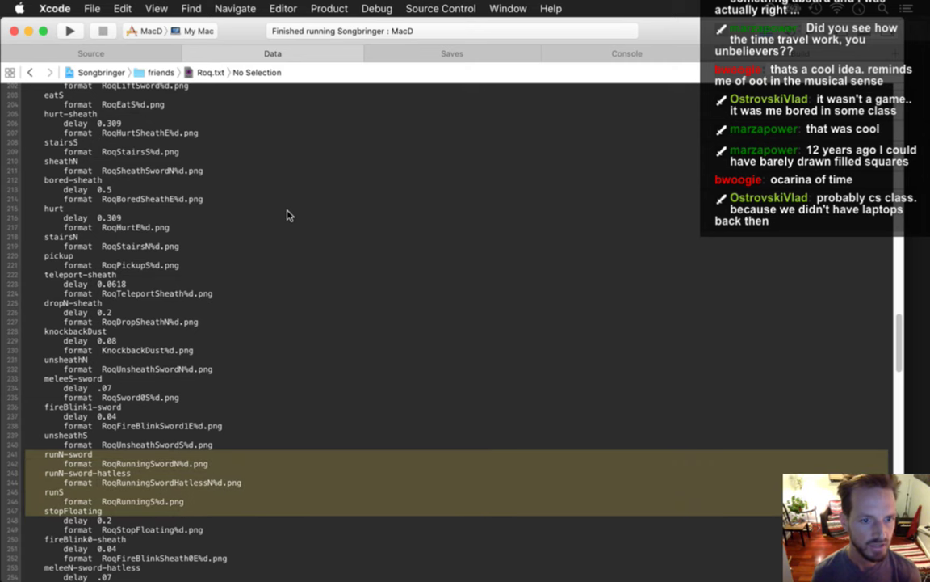
pyautogui.press('BackSpace')
pyautogui.press('Up')
pyautogui.press('Up')
pyautogui.press('Up')
pyautogui.press('Up')
pyautogui.press('Up')
pyautogui.press('Up')
pyautogui.press('Up')
pyautogui.press('Up')
pyautogui.press('Up')
pyautogui.press('Up')
pyautogui.press('Up')
pyautogui.press('Up')
pyautogui.press('Up')
pyautogui.press('Up')
pyautogui.press('Up')
pyautogui.press('Up')
pyautogui.press('Up')
pyautogui.press('Up')
pyautogui.press('Up')
pyautogui.press('Up')
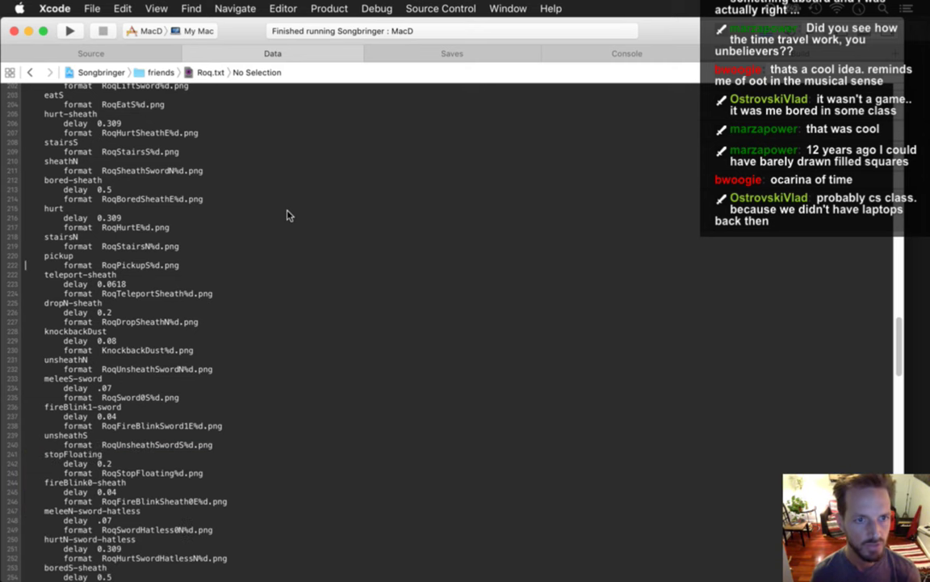
pyautogui.press('Up')
pyautogui.press('Up')
pyautogui.press('Up')
pyautogui.press('Up')
pyautogui.press('Up')
pyautogui.press('Up')
pyautogui.press('Up')
pyautogui.press('Up')
pyautogui.press('Up')
pyautogui.press('Up')
pyautogui.press('Up')
pyautogui.press('Up')
pyautogui.press('Up')
pyautogui.press('Up')
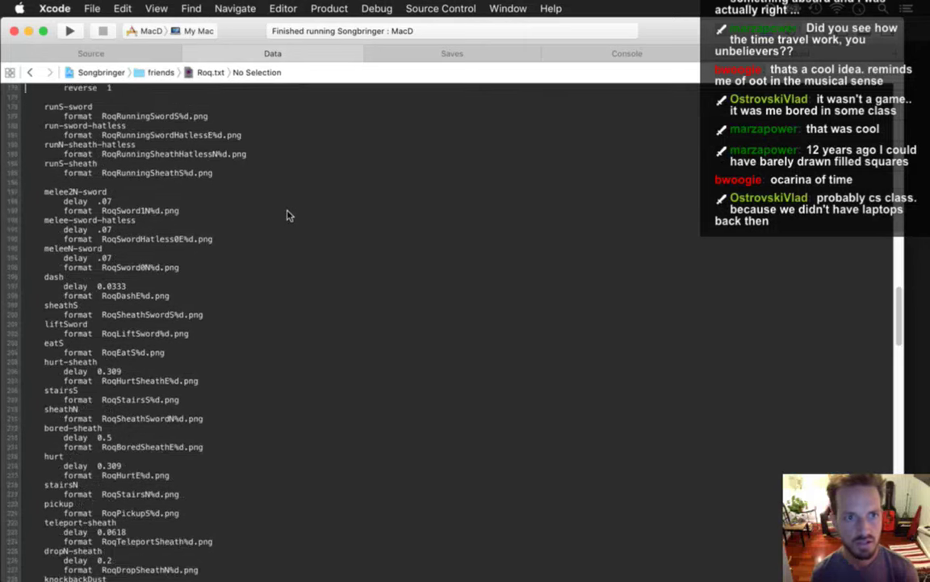
pyautogui.press('Down')
pyautogui.press('Down')
pyautogui.press('Down')
pyautogui.press('Down')
pyautogui.press('Down')
pyautogui.press('Down')
pyautogui.press('Down')
pyautogui.press('Down')
pyautogui.press('Down')
pyautogui.press('Down')
pyautogui.press('Down')
pyautogui.press('Down')
pyautogui.press('Down')
pyautogui.press('Down')
pyautogui.press('Down')
pyautogui.press('super+v')
# Move the runN entry from between hurtN and fireBlink0N-sheath to directly below the runS entry at the end of the run block.
pyautogui.press('Down')
pyautogui.press('Down')
pyautogui.press('Down')
pyautogui.press('Down')
pyautogui.press('Down')
pyautogui.press('Down')
pyautogui.press('Down')
pyautogui.press('Down')
pyautogui.press('Down')
pyautogui.press('Down')
pyautogui.press('Down')
pyautogui.press('Down')
pyautogui.press('Down')
pyautogui.press('Down')
pyautogui.press('Down')
pyautogui.press('Down')
pyautogui.press('Down')
pyautogui.press('Down')
pyautogui.press('Down')
pyautogui.press('Down')
pyautogui.press('Down')
pyautogui.press('Down')
pyautogui.press('Down')
pyautogui.press('Down')
pyautogui.press('Down')
pyautogui.press('Down')
pyautogui.press('Down')
pyautogui.press('Down')
pyautogui.press('Down')
pyautogui.press('Down')
pyautogui.press('Down')
pyautogui.press('Down')
pyautogui.press('Down')
pyautogui.press('Down')
pyautogui.press('Down')
pyautogui.press('Down')
pyautogui.press('Down')
pyautogui.press('Down')
pyautogui.press('Down')
pyautogui.press('Down')
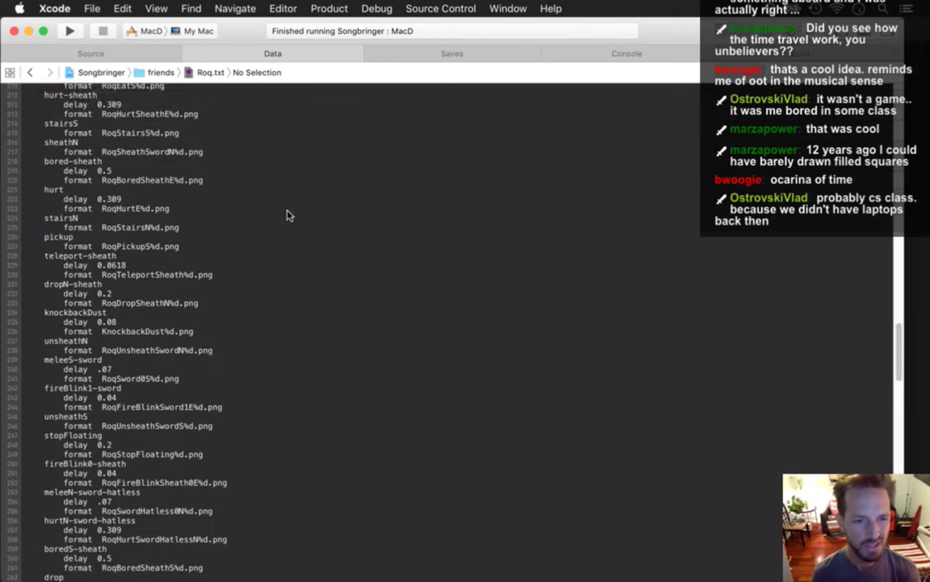
pyautogui.press('Down')
pyautogui.press('Down')
pyautogui.press('Down')
pyautogui.press('Down')
pyautogui.press('Down')
pyautogui.press('Down')
pyautogui.press('Down')
pyautogui.press('Down')
pyautogui.press('Down')
pyautogui.press('Down')
pyautogui.press('Down')
pyautogui.press('Down')
pyautogui.press('Down')
pyautogui.press('Down')
pyautogui.press('Down')
pyautogui.press('Down')
pyautogui.press('Down')
pyautogui.press('Down')
pyautogui.press('Down')
pyautogui.press('Down')
pyautogui.press('Down')
pyautogui.press('Down')
pyautogui.press('Down')
pyautogui.press('Down')
pyautogui.press('Down')
pyautogui.press('Down')
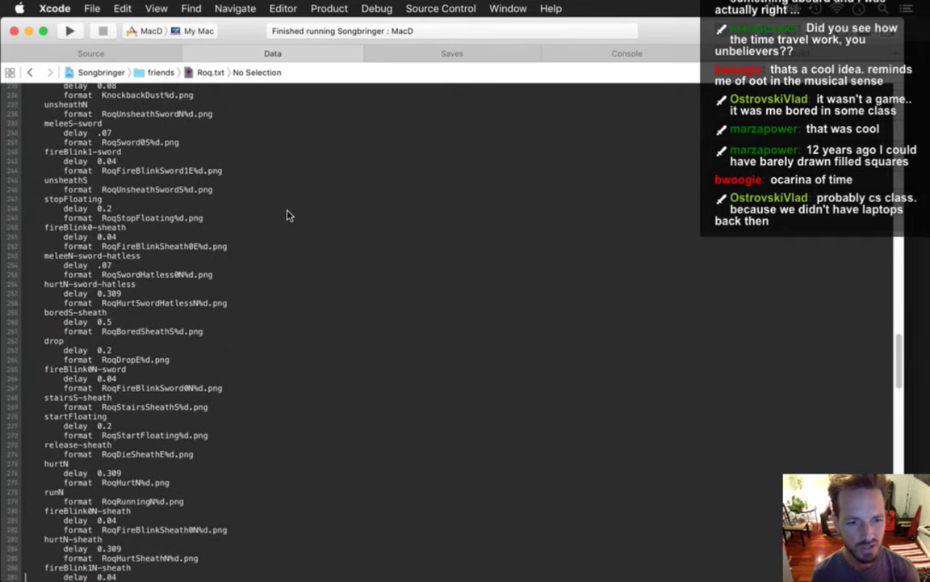
pyautogui.press('Up')
pyautogui.press('Up')
pyautogui.press('Up')
pyautogui.press('Up')
pyautogui.press('Up')
pyautogui.press('Up')
pyautogui.press('Up')
pyautogui.press('Up')
pyautogui.press('Up')
pyautogui.press('Up')
pyautogui.hotkey('shift', 'Down')
pyautogui.hotkey('shift', 'Down')
pyautogui.press('BackSpace')
pyautogui.press('Up')
pyautogui.press('Up')
pyautogui.press('Up')
pyautogui.press('Up')
pyautogui.press('Up')
pyautogui.press('Up')
pyautogui.press('Up')
pyautogui.press('Up')
pyautogui.press('Up')
pyautogui.press('Up')
pyautogui.press('Up')
pyautogui.press('Up')
pyautogui.press('Up')
pyautogui.press('Up')
pyautogui.press('Up')
pyautogui.press('Up')
pyautogui.press('Up')
pyautogui.press('Up')
pyautogui.press('Up')
pyautogui.press('Up')
pyautogui.press('Up')
pyautogui.press('Up')
pyautogui.press('Up')
pyautogui.press('Up')
pyautogui.press('Up')
pyautogui.press('Up')
pyautogui.press('Up')
pyautogui.press('Up')
pyautogui.press('Up')
pyautogui.press('Up')
pyautogui.press('Up')
pyautogui.press('Up')
pyautogui.press('Up')
pyautogui.press('Up')
pyautogui.press('Up')
pyautogui.press('Up')
pyautogui.press('Up')
pyautogui.press('Up')
pyautogui.press('Up')
pyautogui.press('Up')
pyautogui.press('Down')
pyautogui.press('Down')
pyautogui.press('Down')
pyautogui.press('Down')
pyautogui.press('Down')
pyautogui.press('Down')
pyautogui.press('Down')
pyautogui.press('Down')
pyautogui.press('Down')
pyautogui.press('Down')
pyautogui.press('Down')
pyautogui.press('Down')
pyautogui.press('Up')
pyautogui.press('super+v')
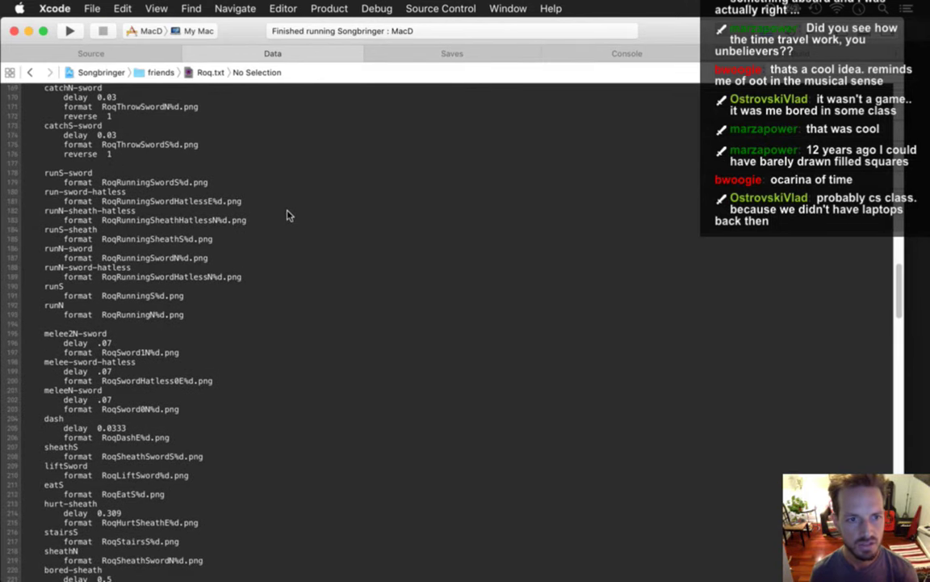
# Move the runS and runN entries from the end of the run block to its start, above the runS-sword entry.
pyautogui.press('Up')
pyautogui.press('Up')
pyautogui.hotkey('shift', 'Down')
pyautogui.hotkey('shift', 'Down')
pyautogui.hotkey('shift', 'Down')
pyautogui.hotkey('shift', 'Down')
pyautogui.press('super+x')
pyautogui.press('Up')
pyautogui.press('Up')
pyautogui.press('Up')
pyautogui.press('Up')
pyautogui.press('Up')
pyautogui.press('Up')
pyautogui.press('Up')
pyautogui.press('Up')
pyautogui.press('Up')
pyautogui.press('Up')
pyautogui.press('Up')
pyautogui.press('Up')
pyautogui.press('super+v')
# Move the run-sword entry from between fireBlink0S-sheath and dropS to directly below the runN entry in the run block.
pyautogui.press('Down')
pyautogui.press('Down')
pyautogui.press('Down')
pyautogui.press('Down')
pyautogui.press('Down')
pyautogui.press('Down')
pyautogui.press('Down')
pyautogui.press('Down')
pyautogui.press('Down')
pyautogui.press('Down')
pyautogui.press('Down')
pyautogui.press('Down')
pyautogui.press('Down')
pyautogui.press('Down')
pyautogui.press('Down')
pyautogui.press('Down')
pyautogui.press('Down')
pyautogui.press('Down')
pyautogui.press('Down')
pyautogui.press('Down')
pyautogui.scroll(-3, 289, 216)
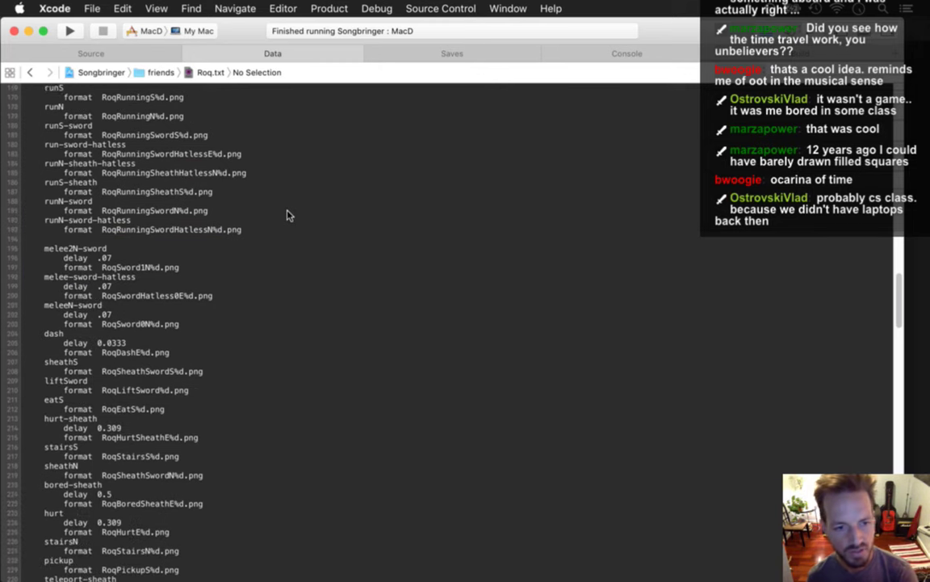
pyautogui.scroll(-15, 289, 216)
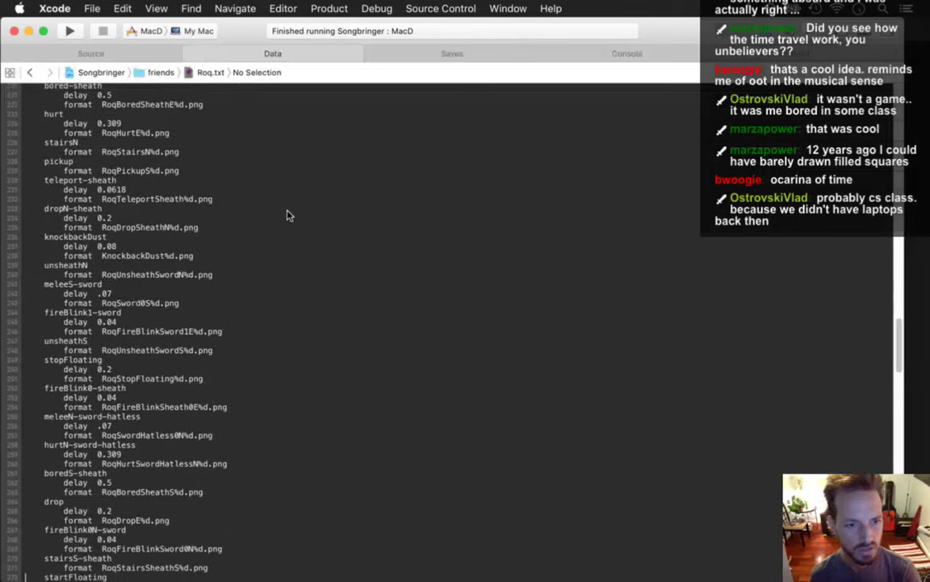
pyautogui.scroll(-7, 289, 216)
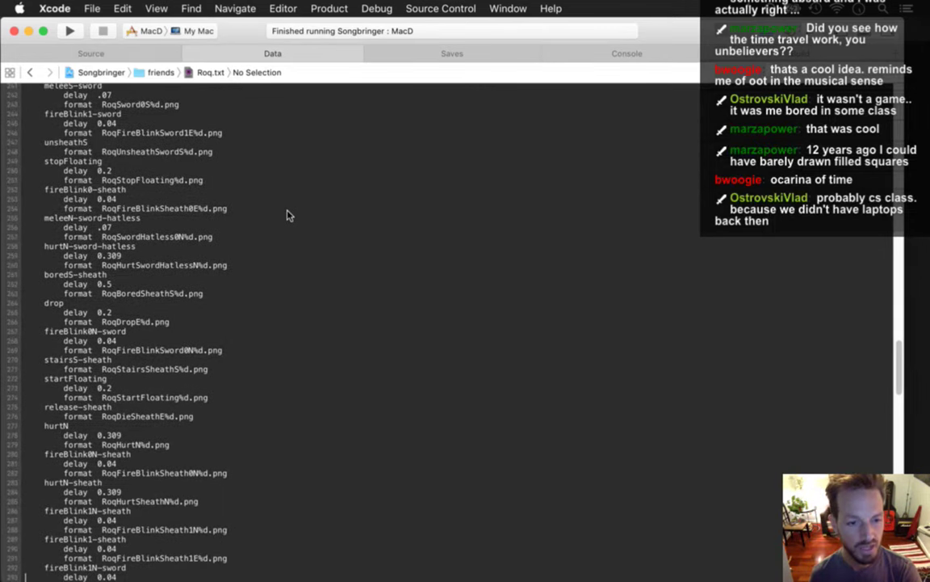
pyautogui.scroll(-7, 290, 215)
pyautogui.scroll(-4, 289, 215)
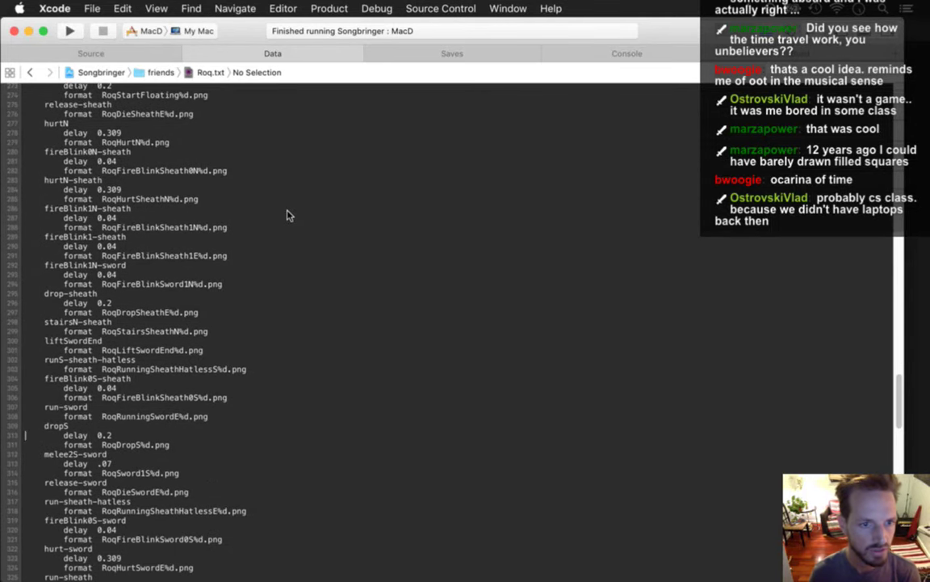
pyautogui.hotkey('shift', 'Down')
pyautogui.hotkey('shift', 'Down')
pyautogui.press('BackSpace')
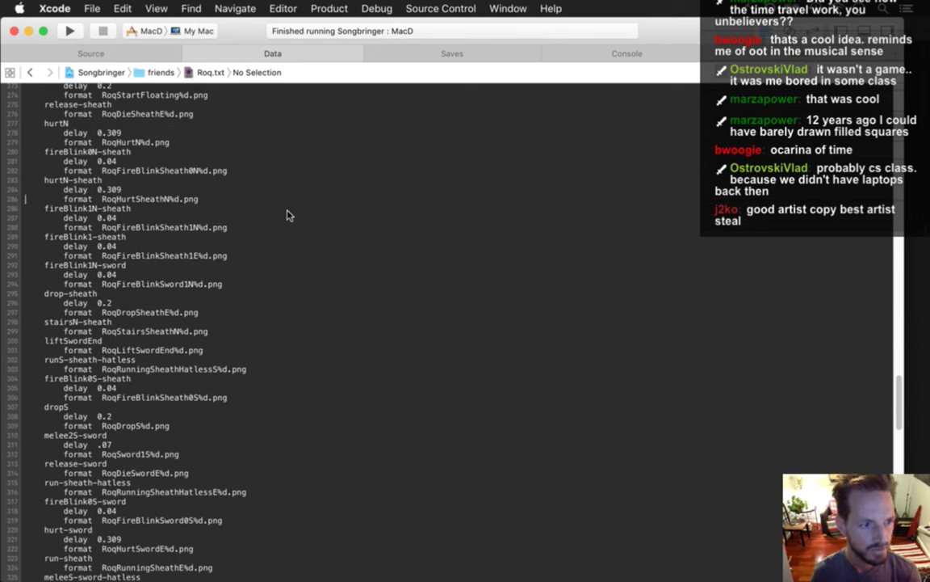
pyautogui.press('Up')
pyautogui.press('Up')
pyautogui.press('Up')
pyautogui.press('Up')
pyautogui.press('Up')
pyautogui.press('Up')
pyautogui.press('Up')
pyautogui.press('Up')
pyautogui.press('Up')
pyautogui.press('Up')
pyautogui.press('Up')
pyautogui.press('Up')
pyautogui.press('Up')
pyautogui.press('Up')
pyautogui.press('Up')
pyautogui.press('Up')
pyautogui.press('Up')
pyautogui.press('Up')
pyautogui.press('Up')
pyautogui.press('Up')
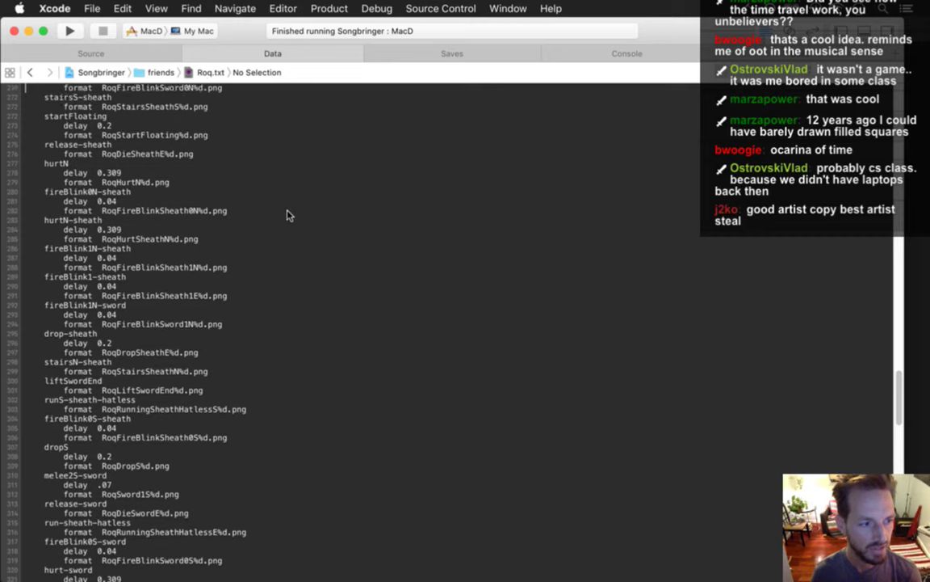
pyautogui.press('Up')
pyautogui.press('Up')
pyautogui.press('Up')
pyautogui.press('Up')
pyautogui.press('Up')
pyautogui.press('Up')
pyautogui.press('Up')
pyautogui.press('Up')
pyautogui.press('Up')
pyautogui.press('Up')
pyautogui.press('Up')
pyautogui.press('Up')
pyautogui.press('Up')
pyautogui.press('Up')
pyautogui.press('Up')
pyautogui.press('Up')
pyautogui.press('Up')
pyautogui.press('Up')
pyautogui.press('Up')
pyautogui.press('Up')
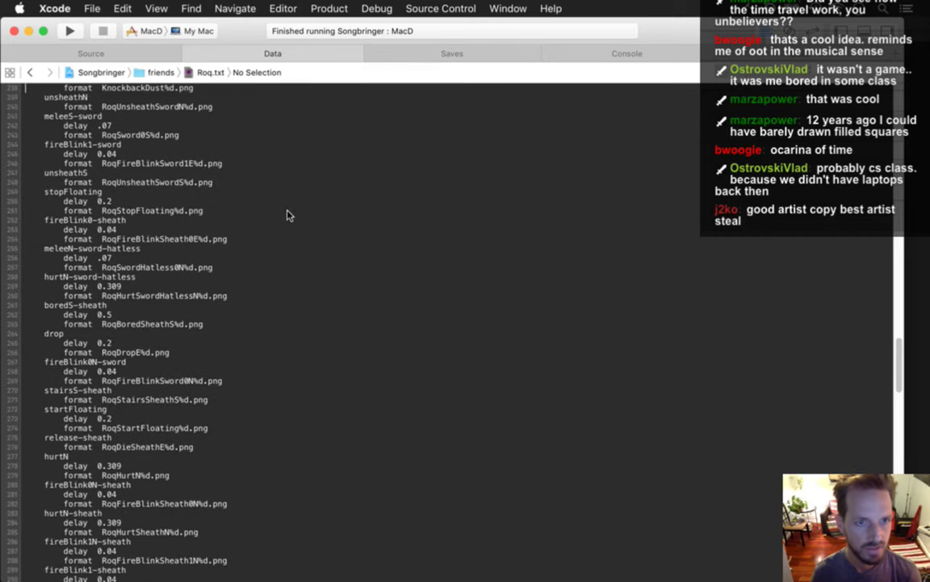
pyautogui.scroll(9, 289, 215)
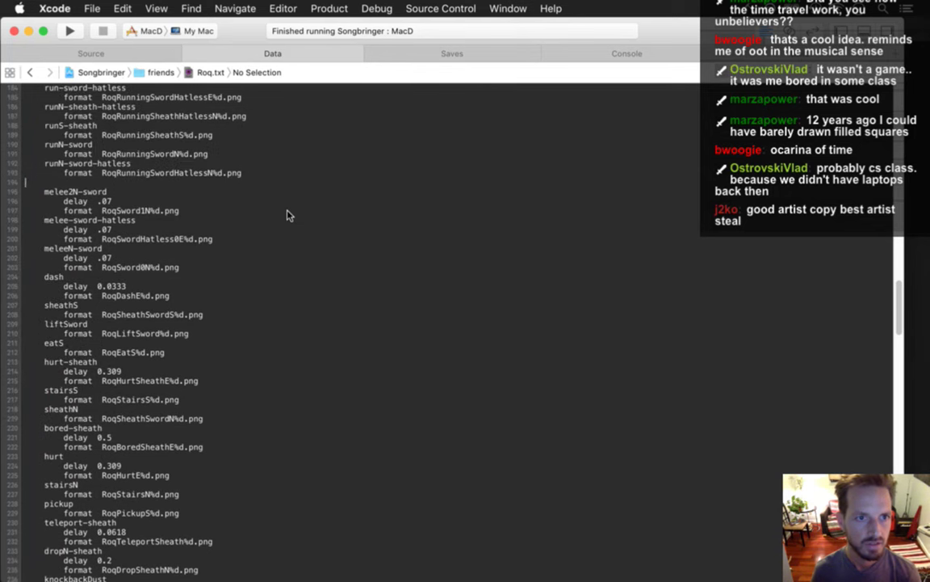
pyautogui.scroll(3, 289, 215)
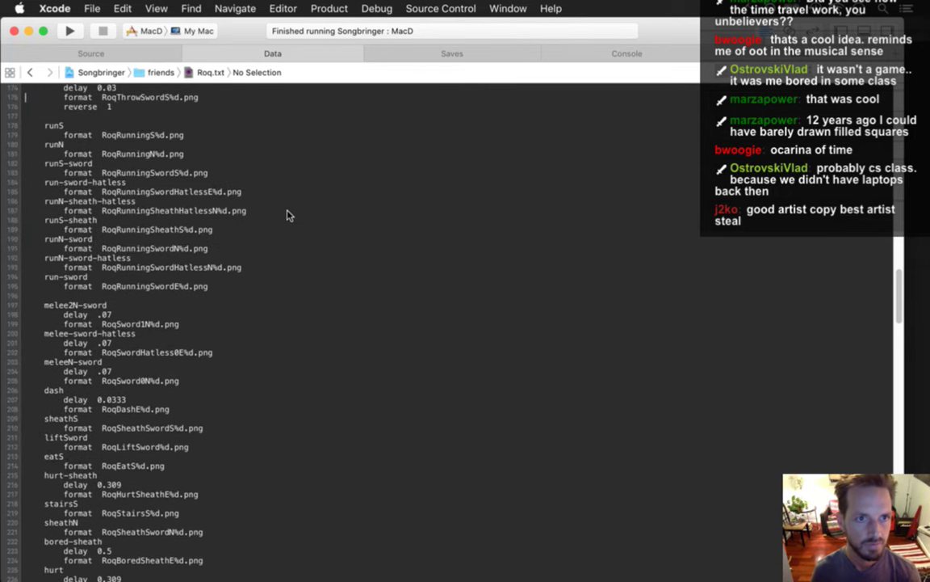
pyautogui.press('super+z')
pyautogui.press('super+z')
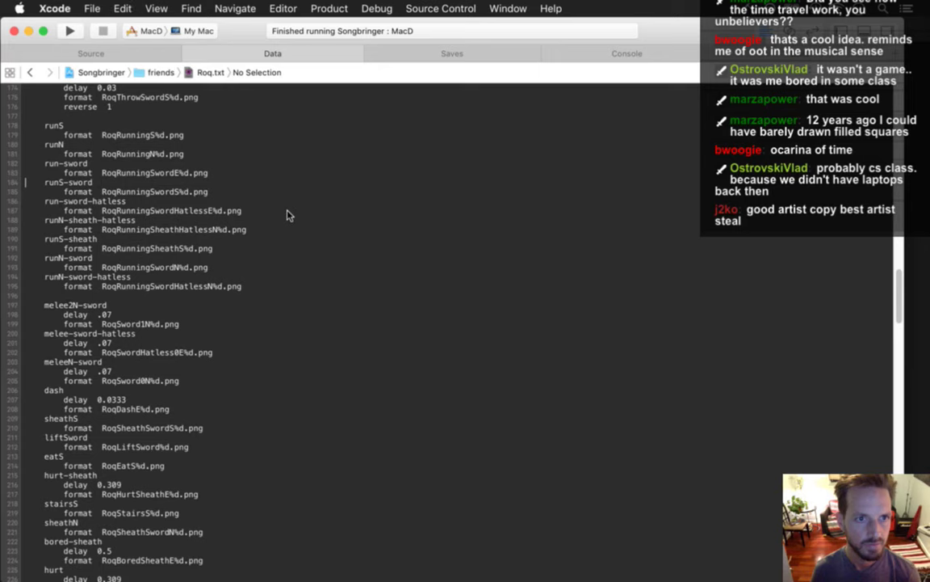
# Move the run entry from between float and hurtN-sword to directly above the runS-sword-hatless entry.
pyautogui.scroll(-10, 289, 215)
pyautogui.scroll(-15, 289, 215)
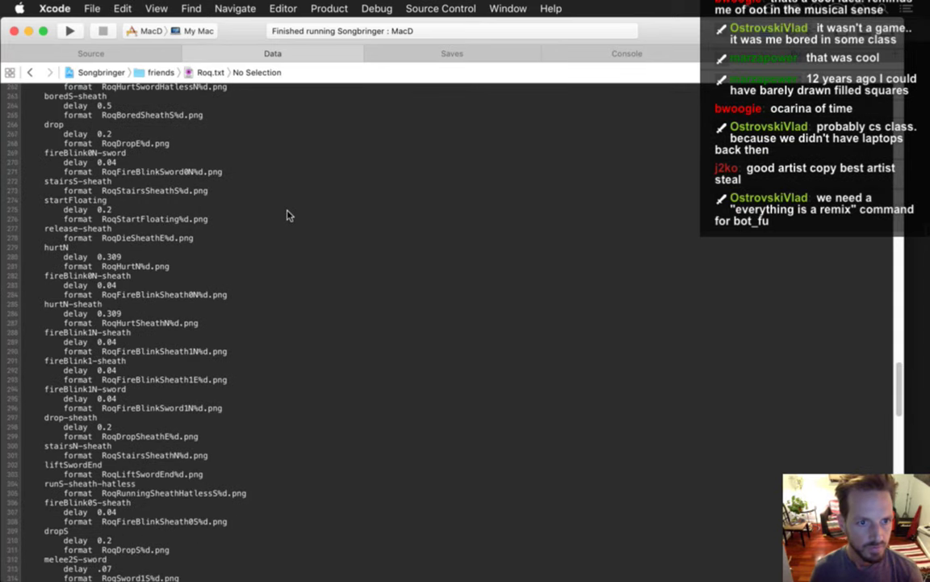
pyautogui.scroll(-15, 289, 215)
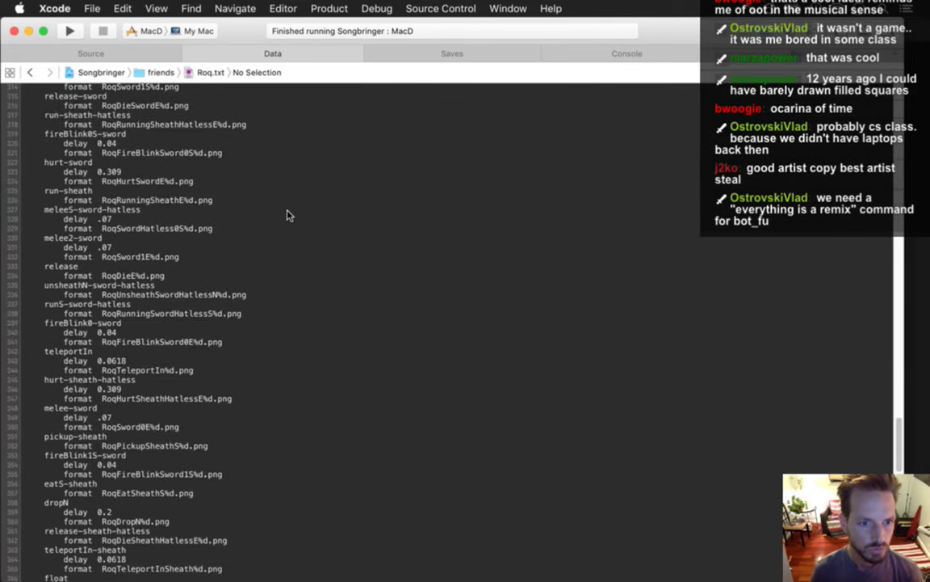
pyautogui.scroll(-15, 289, 215)
pyautogui.press('Up')
pyautogui.press('Up')
pyautogui.press('Up')
pyautogui.press('Up')
pyautogui.press('Up')
pyautogui.press('Up')
pyautogui.press('Up')
pyautogui.press('Up')
pyautogui.press('Up')
pyautogui.hotkey('shift', 'Down')
pyautogui.hotkey('shift', 'Down')
pyautogui.press('super+c')
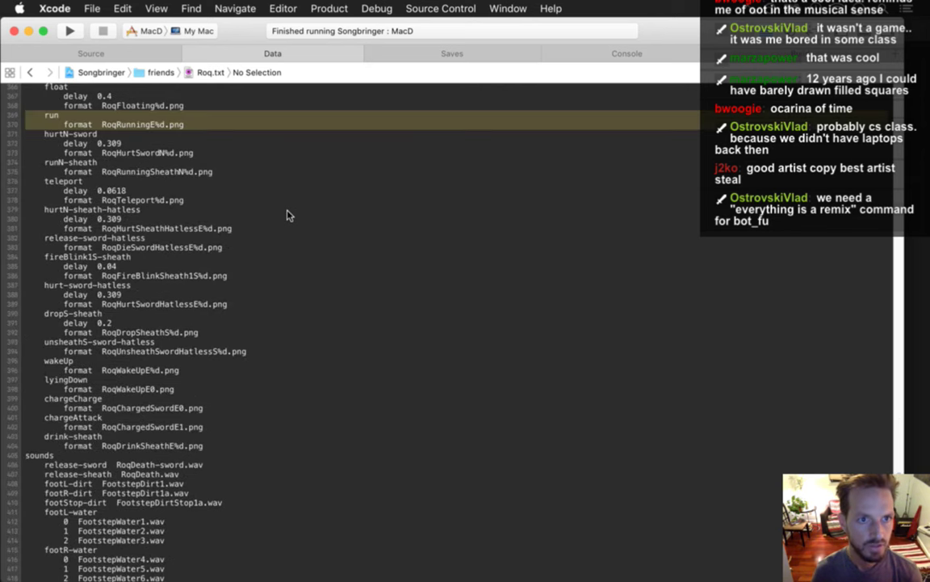
pyautogui.press('BackSpace')
pyautogui.press('Up')
pyautogui.press('Up')
pyautogui.press('Up')
pyautogui.press('Up')
pyautogui.press('Up')
pyautogui.press('Up')
pyautogui.press('Up')
pyautogui.press('Up')
pyautogui.press('Up')
pyautogui.press('Up')
pyautogui.press('Up')
pyautogui.press('Up')
pyautogui.press('Up')
pyautogui.press('Up')
pyautogui.press('Up')
pyautogui.press('Up')
pyautogui.press('Up')
pyautogui.press('Up')
pyautogui.press('Up')
pyautogui.press('Up')
pyautogui.press('Up')
pyautogui.press('Up')
pyautogui.press('Up')
pyautogui.press('Up')
pyautogui.press('Up')
pyautogui.press('Up')
pyautogui.press('Up')
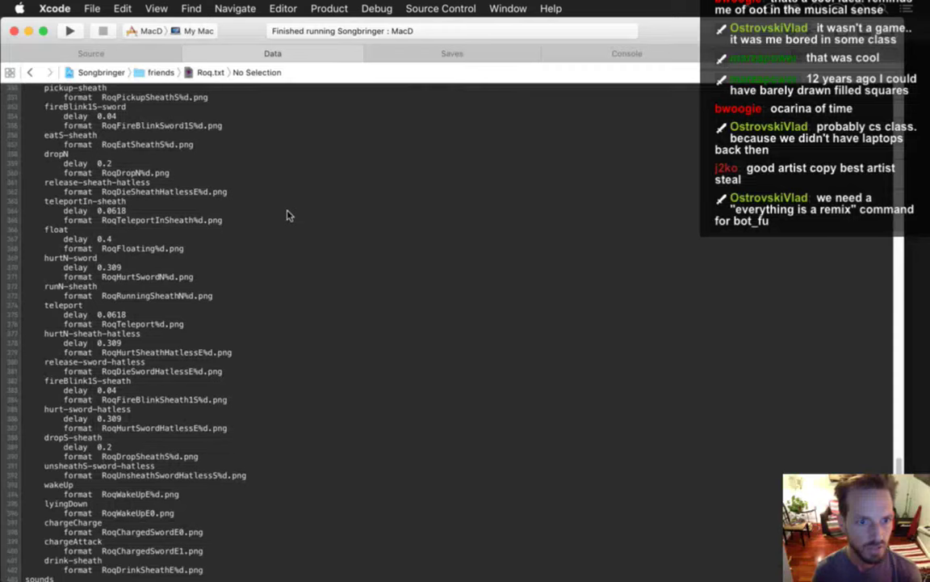
pyautogui.press('Up')
pyautogui.press('Up')
pyautogui.press('Up')
pyautogui.press('Up')
pyautogui.press('Up')
pyautogui.press('Up')
pyautogui.press('Up')
pyautogui.press('Up')
pyautogui.press('Up')
pyautogui.press('Up')
pyautogui.press('Up')
pyautogui.press('Up')
pyautogui.press('Up')
pyautogui.press('Up')
pyautogui.press('Up')
pyautogui.press('Up')
pyautogui.press('Up')
pyautogui.press('Up')
pyautogui.press('Up')
pyautogui.press('Up')
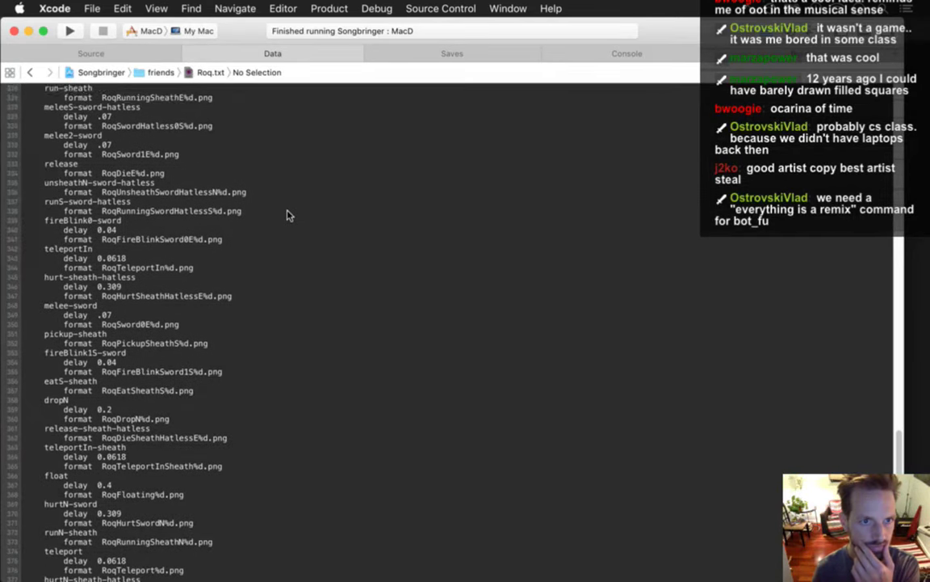
pyautogui.press('Up')
pyautogui.press('Down')
pyautogui.press('Down')
pyautogui.press('Down')
pyautogui.press('Down')
pyautogui.press('Down')
pyautogui.press('Down')
pyautogui.press('Down')
pyautogui.press('Down')
pyautogui.press('Down')
pyautogui.press('Down')
pyautogui.press('Down')
pyautogui.press('Down')
pyautogui.press('Down')
pyautogui.press('Down')
pyautogui.press('Down')
pyautogui.press('Down')
pyautogui.press('Down')
pyautogui.press('Down')
pyautogui.press('Down')
pyautogui.press('Down')
pyautogui.press('super+v')
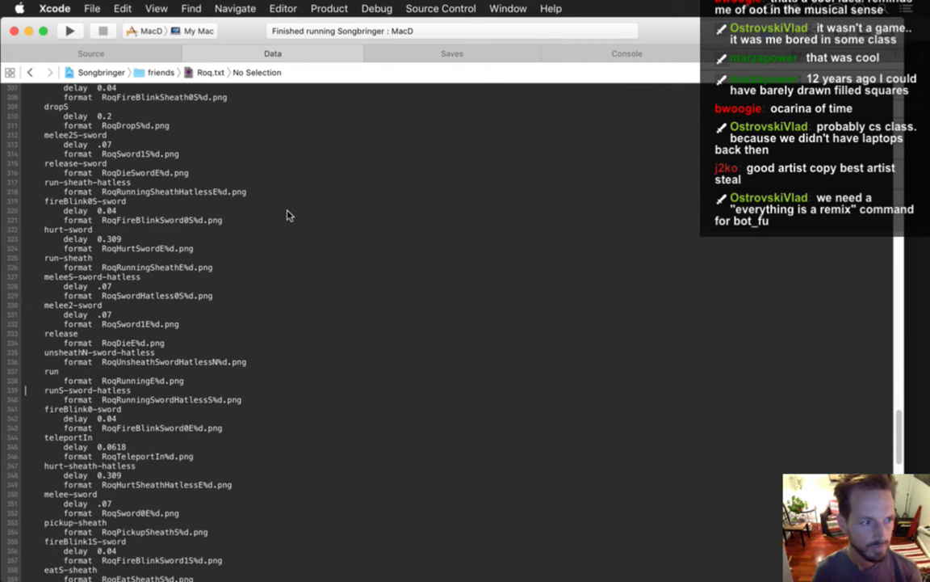
# Move the run and runS-sword-hatless entries from between unsheathN-sword-hatless and fireBlink0-sword to directly above the run-sheath entry.
pyautogui.press('Up')
pyautogui.press('Up')
pyautogui.hotkey('shift', 'Down')
pyautogui.hotkey('shift', 'Down')
pyautogui.hotkey('shift', 'Down')
pyautogui.hotkey('shift', 'Down')
pyautogui.press('BackSpace')
pyautogui.press('Up')
pyautogui.press('Up')
pyautogui.press('Up')
pyautogui.press('Up')
pyautogui.press('Up')
pyautogui.press('Up')
pyautogui.press('Up')
pyautogui.press('Up')
pyautogui.press('super+z')
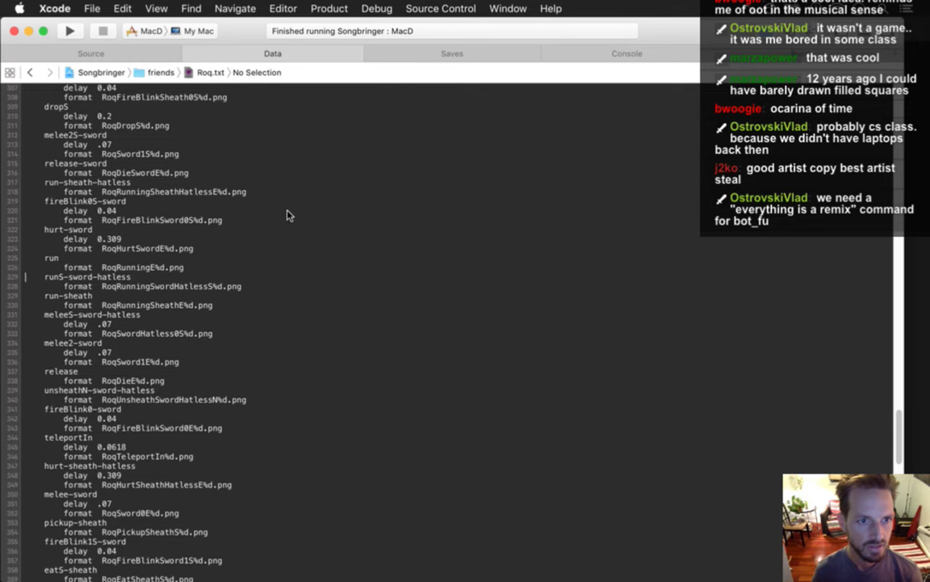
# Move the run, runS-sword-hatless and run-sheath entries from between hurt-sword and meleeS-sword-hatless to directly above the run-sheath-hatless entry.
pyautogui.hotkey('shift', 'Down')
pyautogui.hotkey('shift', 'Down')
pyautogui.hotkey('shift', 'Down')
pyautogui.hotkey('shift', 'Down')
pyautogui.hotkey('shift', 'Down')
pyautogui.hotkey('shift', 'Down')
pyautogui.press('BackSpace')
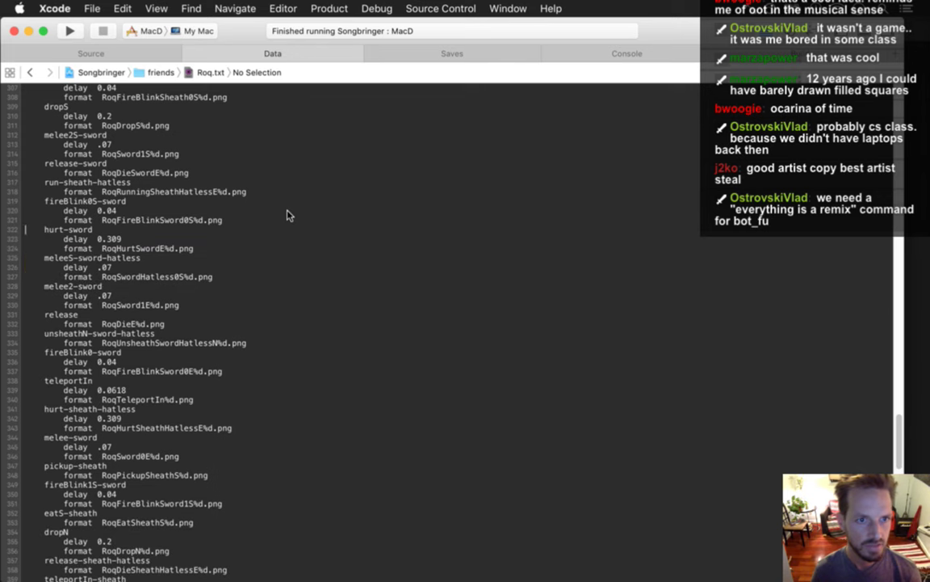
pyautogui.press('super+z')
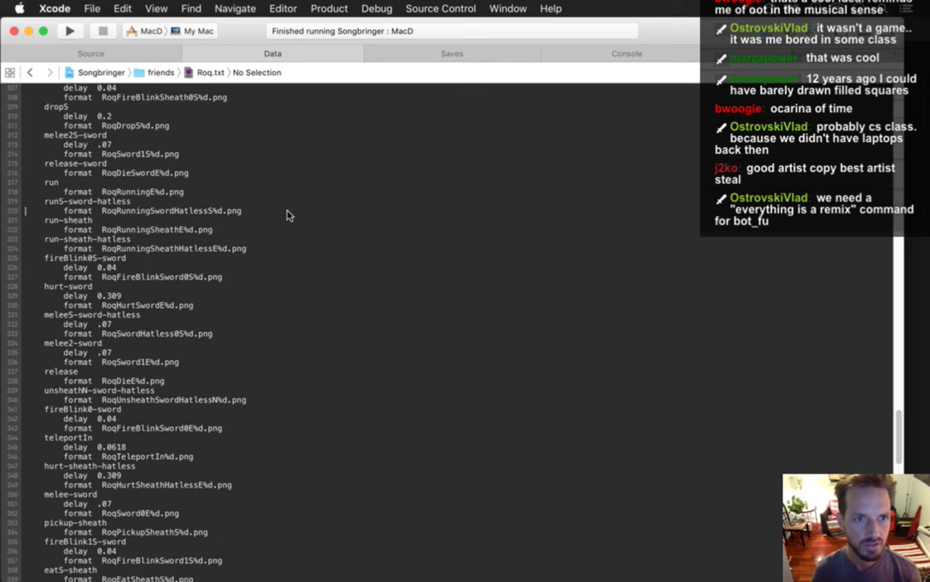
# Move the run, runS-sword-hatless, run-sheath and run-sheath-hatless entries from below release-sword to directly above the runS-sheath-hatless entry.
pyautogui.hotkey('shift', 'Down')
pyautogui.hotkey('shift', 'Down')
pyautogui.hotkey('shift', 'Down')
pyautogui.hotkey('shift', 'Down')
pyautogui.hotkey('shift', 'Down')
pyautogui.hotkey('shift', 'Down')
pyautogui.hotkey('shift', 'Down')
pyautogui.hotkey('shift', 'Down')
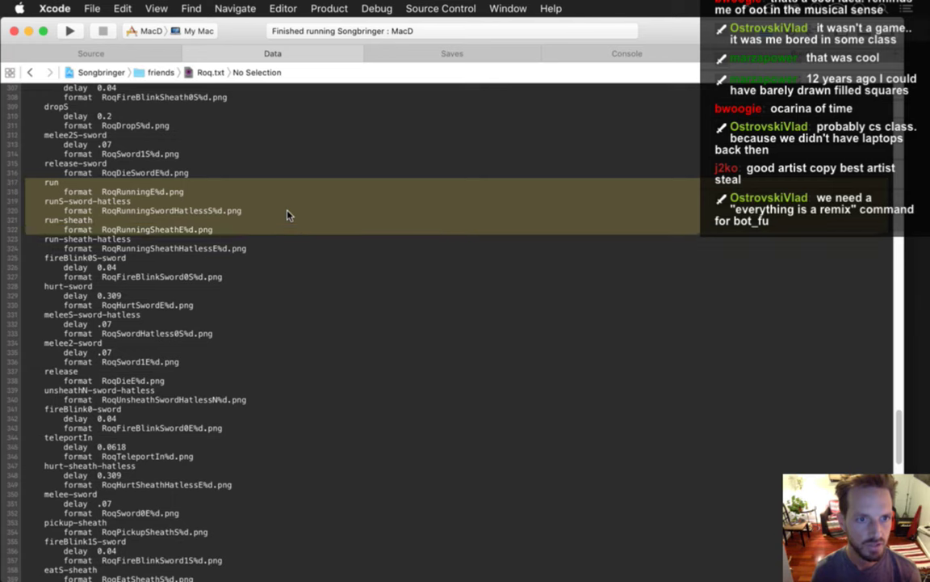
pyautogui.press('BackSpace')
pyautogui.scroll(4, 288, 214)
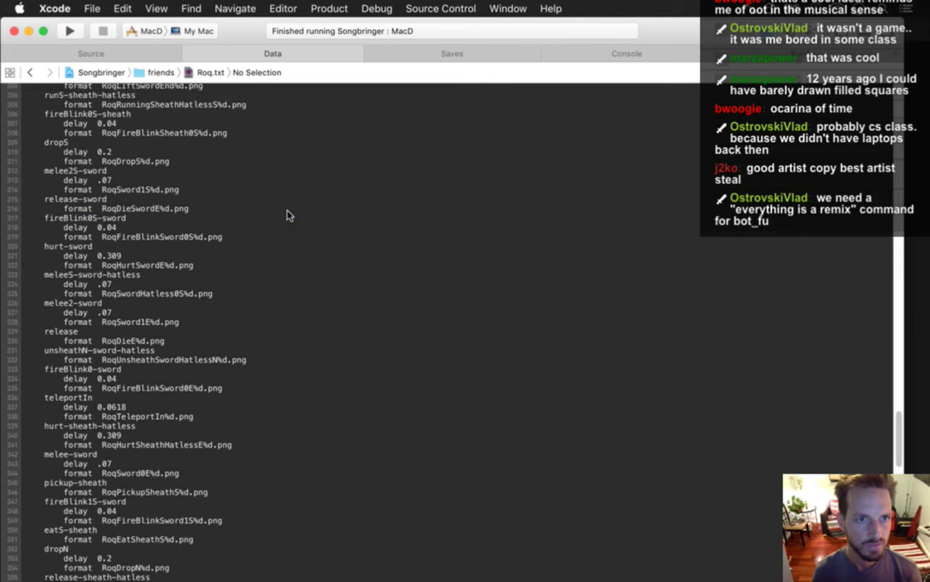
pyautogui.scroll(5, 288, 215)
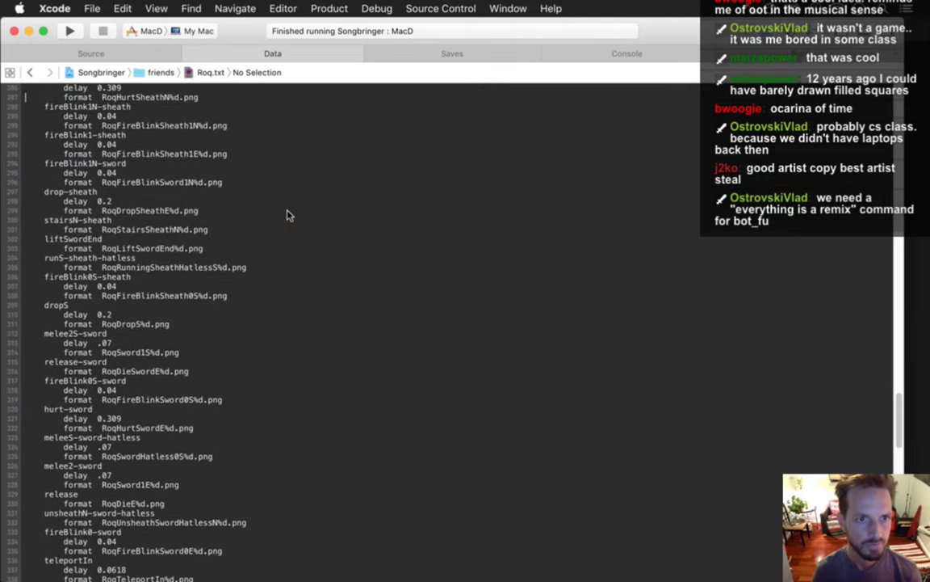
pyautogui.hotkey('ctrl', 'z')
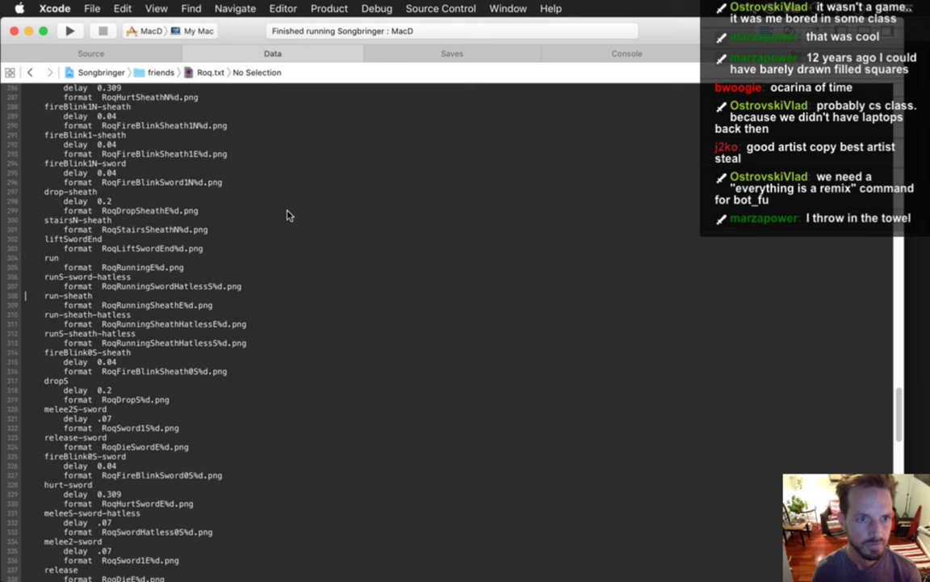
# Move the five entries from run through runS-sheath-hatless from below liftSwordEnd to the end of the run block, directly below runN-sword-hatless.
pyautogui.hotkey('shift', 'Down')
pyautogui.hotkey('shift', 'Down')
pyautogui.hotkey('shift', 'Down')
pyautogui.hotkey('shift', 'Down')
pyautogui.hotkey('shift', 'Down')
pyautogui.hotkey('shift', 'Down')
pyautogui.hotkey('shift', 'Down')
pyautogui.hotkey('shift', 'Down')
pyautogui.hotkey('shift', 'Down')
pyautogui.hotkey('shift', 'Down')
pyautogui.press('super+c')
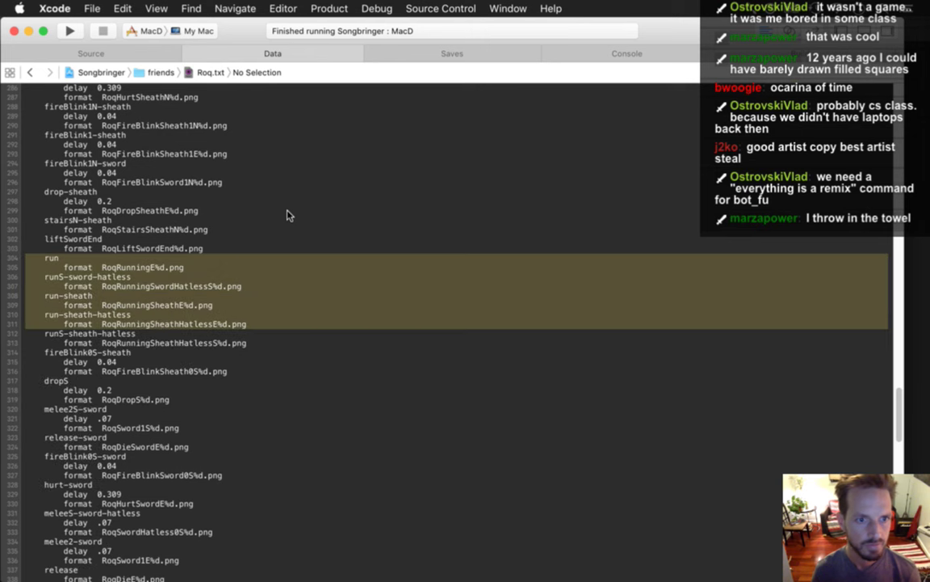
pyautogui.press('BackSpace')
pyautogui.scroll(6, 289, 215)
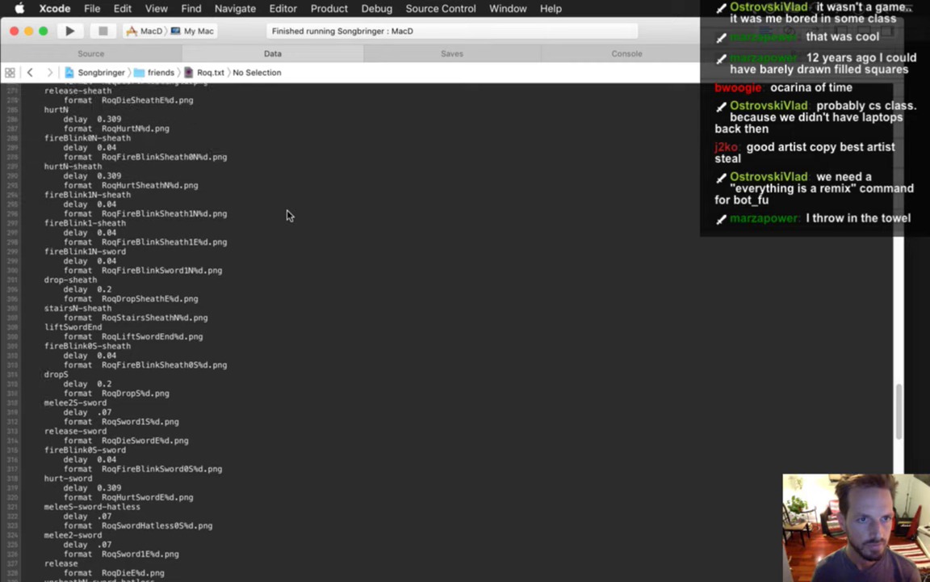
pyautogui.scroll(6, 288, 215)
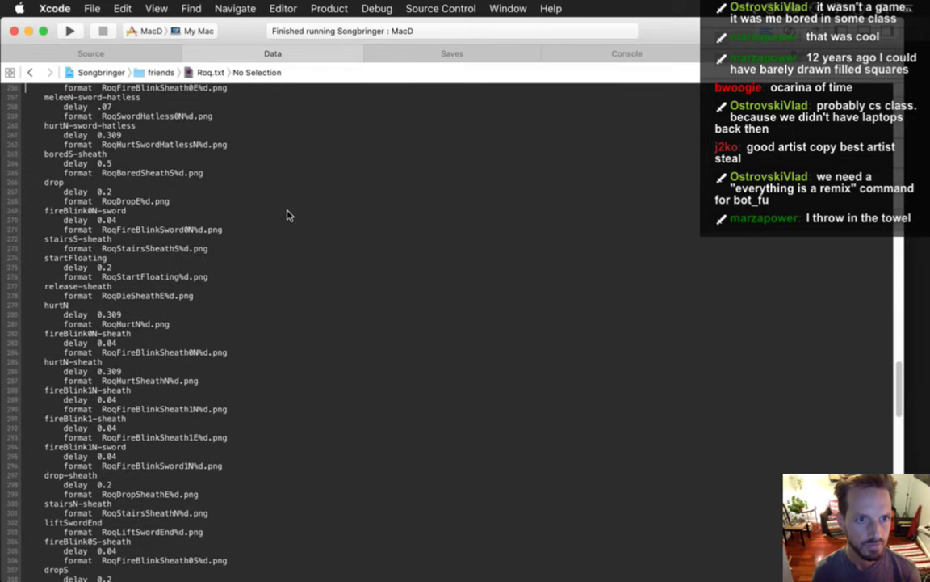
pyautogui.scroll(10, 288, 214)
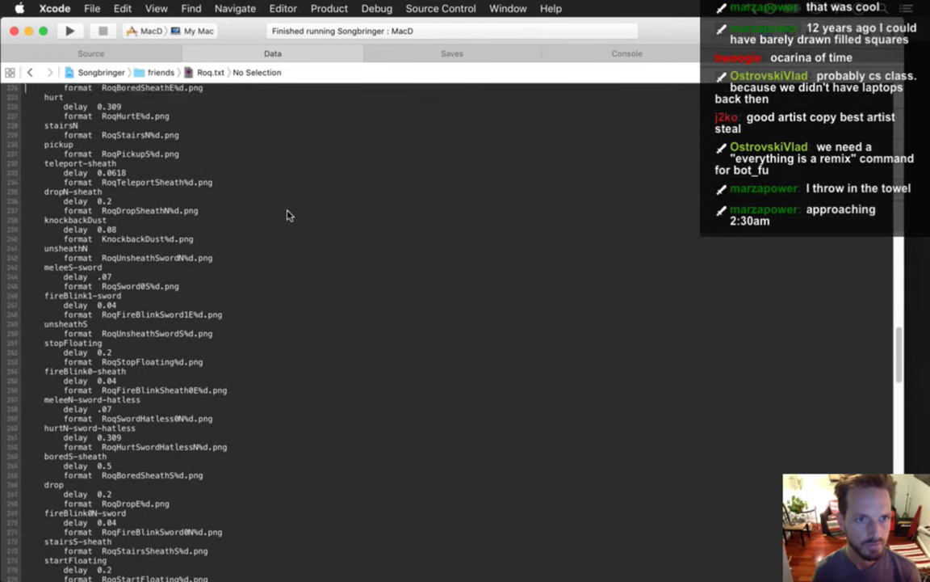
pyautogui.scroll(10, 289, 215)
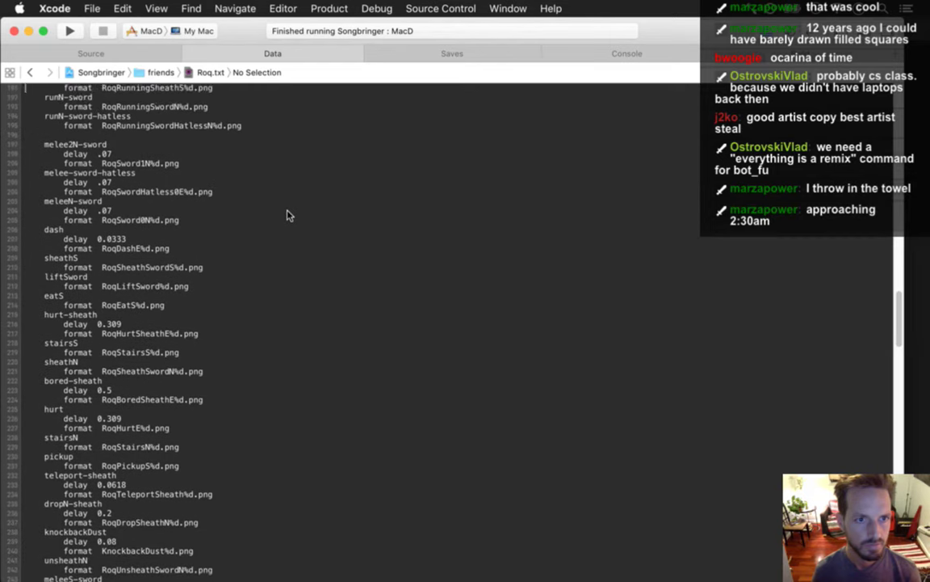
pyautogui.scroll(5, 288, 215)
pyautogui.press('Down')
pyautogui.press('Down')
pyautogui.press('Down')
pyautogui.press('Down')
pyautogui.press('super+v')
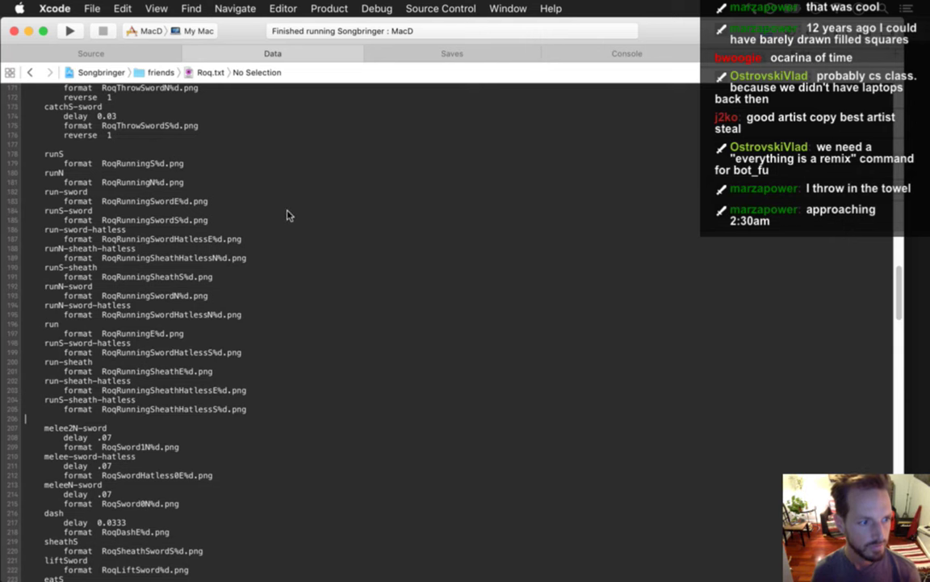
# Move the run entry from between runN-sword-hatless and runS-sword-hatless to the top of the run block, directly above runS.
pyautogui.press('Up')
pyautogui.press('Up')
pyautogui.press('Up')
pyautogui.press('Up')
pyautogui.press('Up')
pyautogui.press('Up')
pyautogui.press('Up')
pyautogui.press('Up')
pyautogui.press('Up')
pyautogui.press('Up')
pyautogui.hotkey('shift', 'Down')
pyautogui.hotkey('shift', 'Down')
pyautogui.press('super+x')
pyautogui.press('Up')
pyautogui.press('Up')
pyautogui.press('Up')
pyautogui.press('Up')
pyautogui.press('Up')
pyautogui.press('Up')
pyautogui.press('Up')
pyautogui.press('Up')
pyautogui.press('Up')
pyautogui.press('Up')
pyautogui.press('Up')
pyautogui.press('Up')
pyautogui.press('Up')
pyautogui.press('Up')
pyautogui.press('Up')
pyautogui.press('Up')
pyautogui.press('super+v')
# Move the runN-sword entry from below runS-sheath to between run-sword and runS-sword.
pyautogui.press('Down')
pyautogui.press('Down')
pyautogui.press('Down')
pyautogui.press('Down')
pyautogui.press('Down')
pyautogui.press('Down')
pyautogui.press('Down')
pyautogui.press('Down')
pyautogui.press('Down')
pyautogui.press('Down')
pyautogui.press('Down')
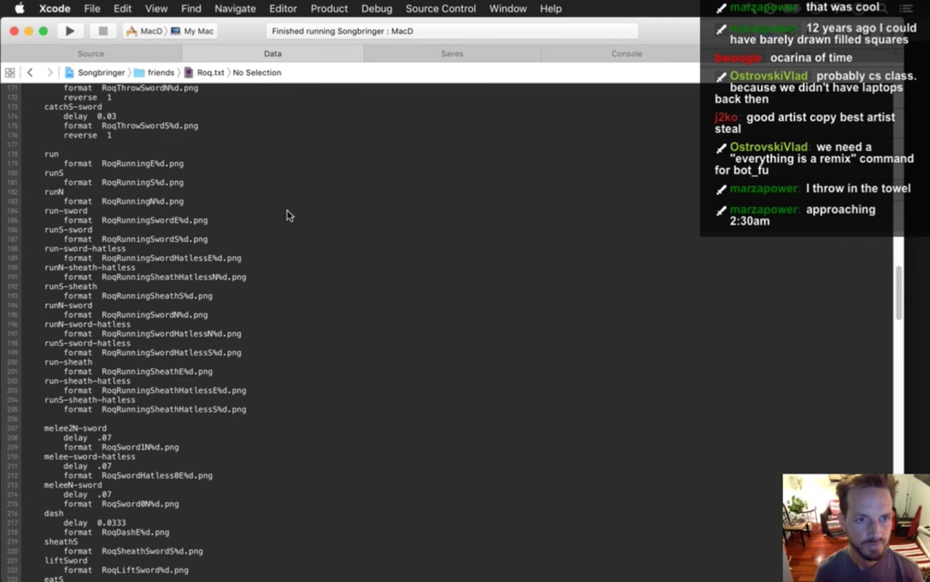
pyautogui.press('Down')
pyautogui.press('Down')
pyautogui.hotkey('shift', 'Down')
pyautogui.hotkey('shift', 'Down')
pyautogui.press('BackSpace')
pyautogui.press('Up')
pyautogui.press('Up')
pyautogui.press('Up')
pyautogui.press('Up')
pyautogui.press('Up')
pyautogui.press('Up')
pyautogui.press('Up')
pyautogui.press('super+z')
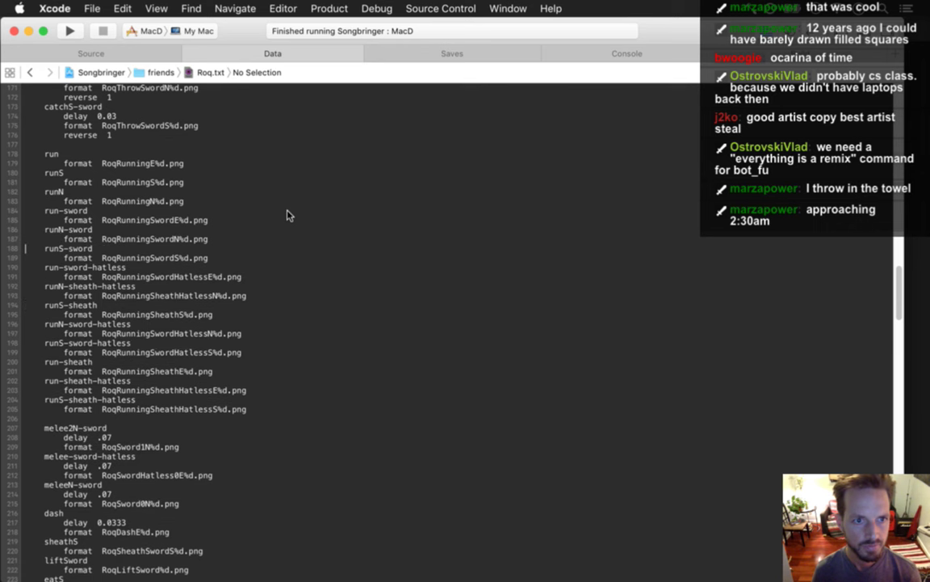
# Move the run-sheath entry from below runS-sword-hatless to directly above runS-sheath.
pyautogui.press('Down')
pyautogui.press('Down')
pyautogui.press('Down')
pyautogui.press('Down')
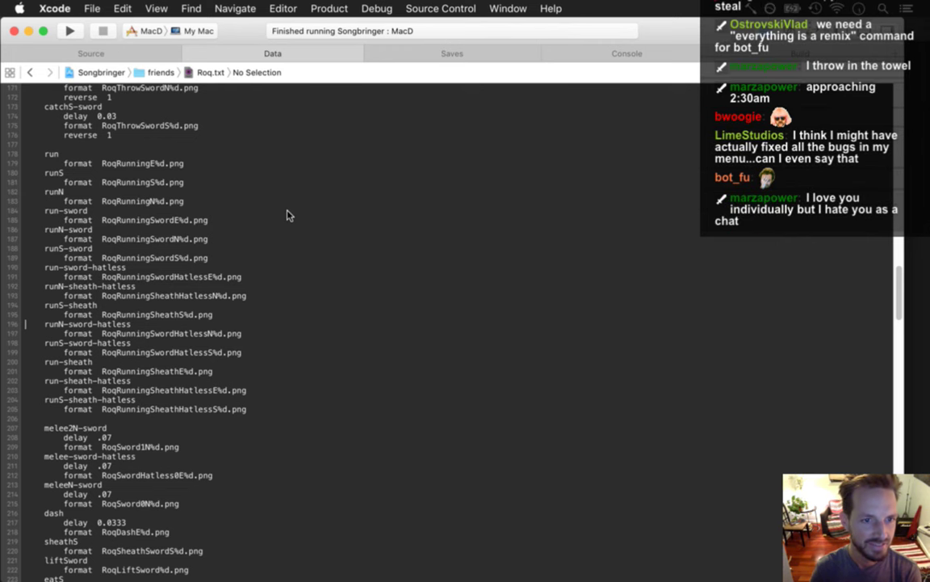
pyautogui.press('Down')
pyautogui.press('Down')
pyautogui.press('Down')
pyautogui.hotkey('shift', 'Down')
pyautogui.hotkey('shift', 'Down')
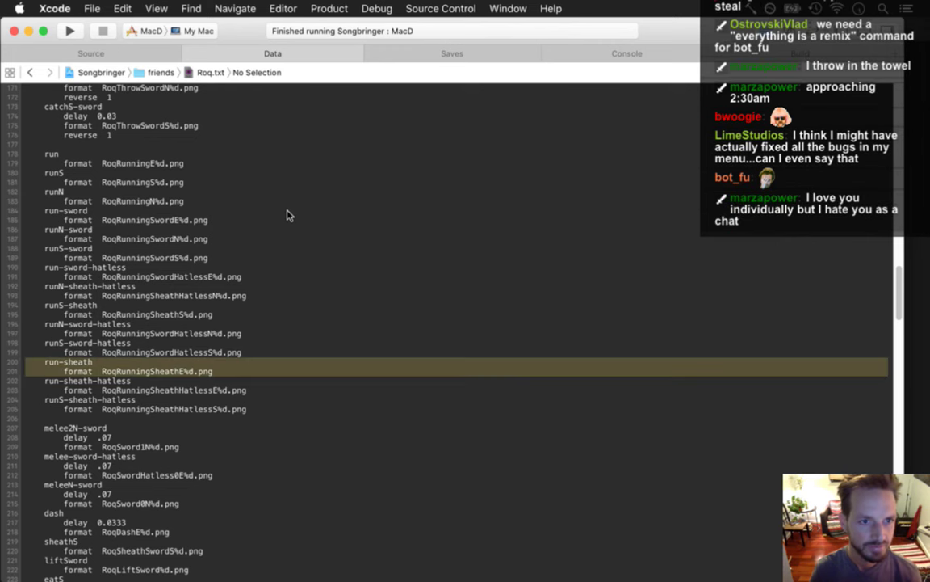
pyautogui.press('super+x')
pyautogui.press('Up')
pyautogui.press('Up')
pyautogui.press('Up')
pyautogui.press('Up')
pyautogui.press('Up')
pyautogui.press('Up')
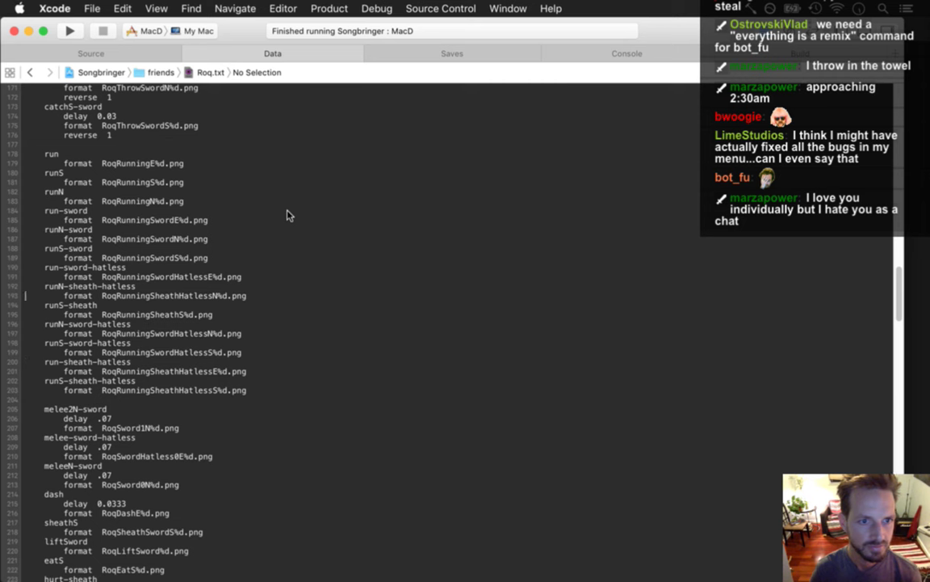
pyautogui.press('super+v')
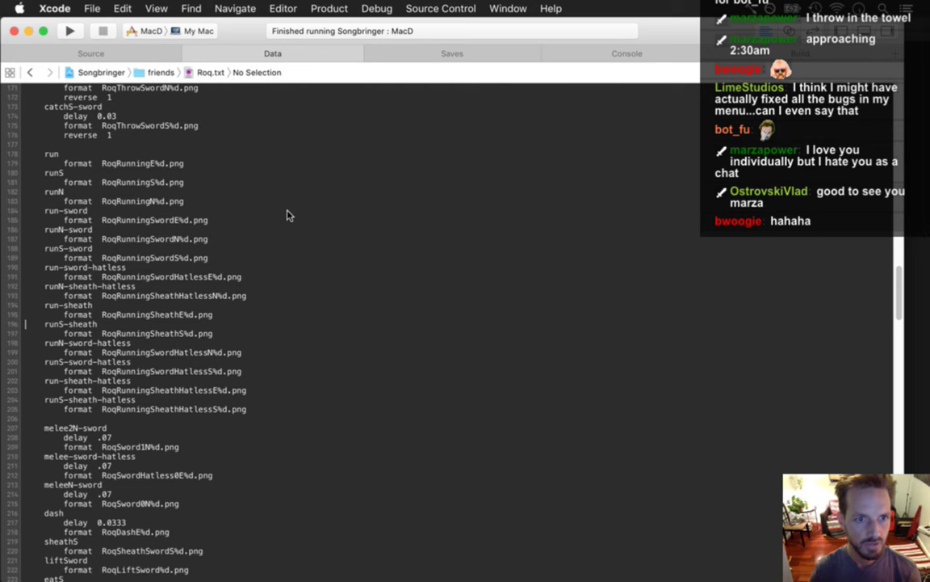
# Find the runN-sheath entry between hurtN-sword and teleport and move it into the run block between run-sheath and runS-sheath.
pyautogui.press('super+f')
pyautogui.write('runn-sh')
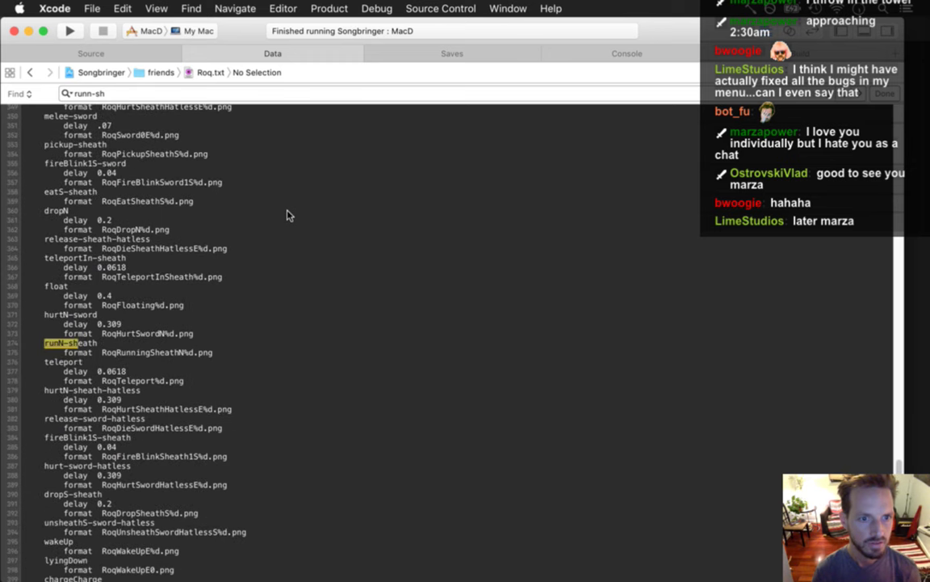
pyautogui.click(157, 344)
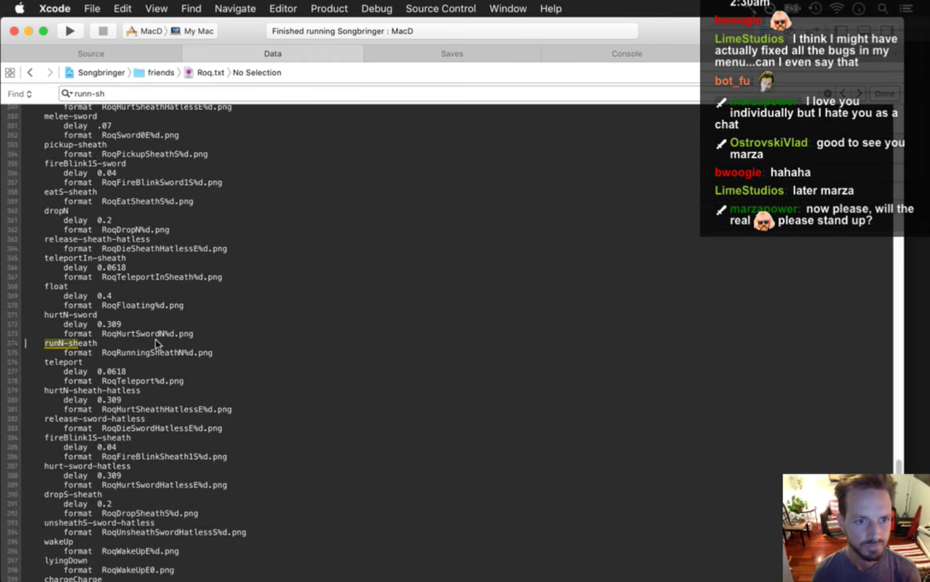
pyautogui.scroll(15, 157, 343)
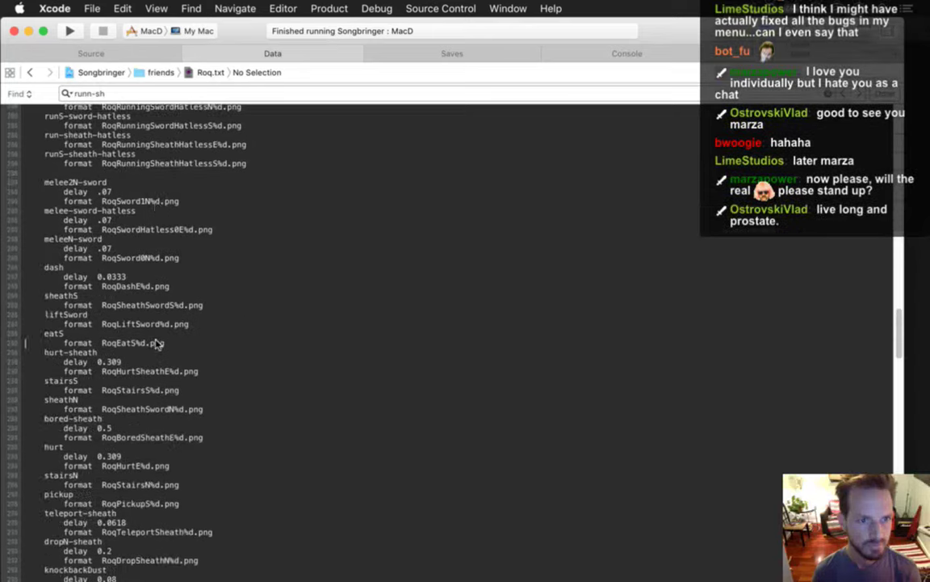
pyautogui.scroll(8, 157, 343)
pyautogui.scroll(-8, 158, 343)
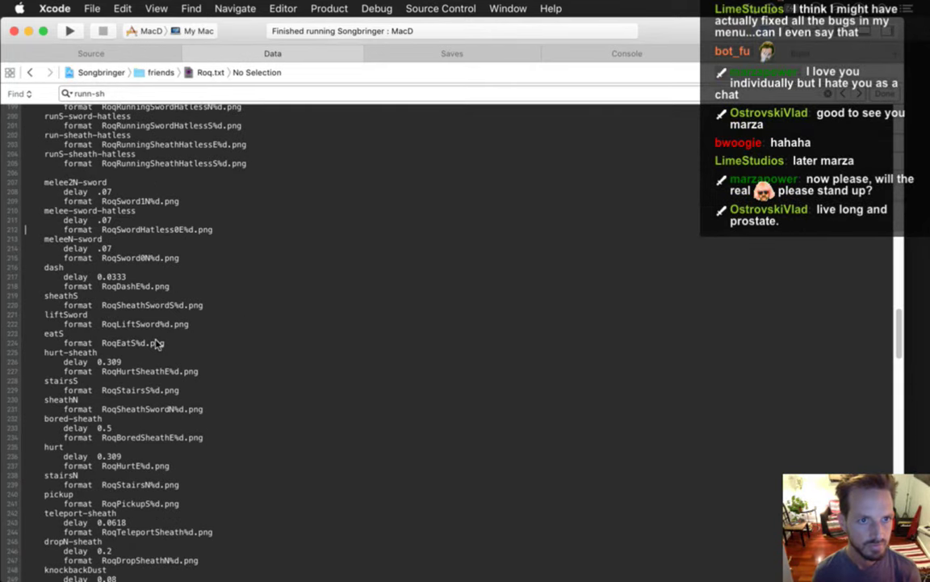
pyautogui.scroll(5, 158, 344)
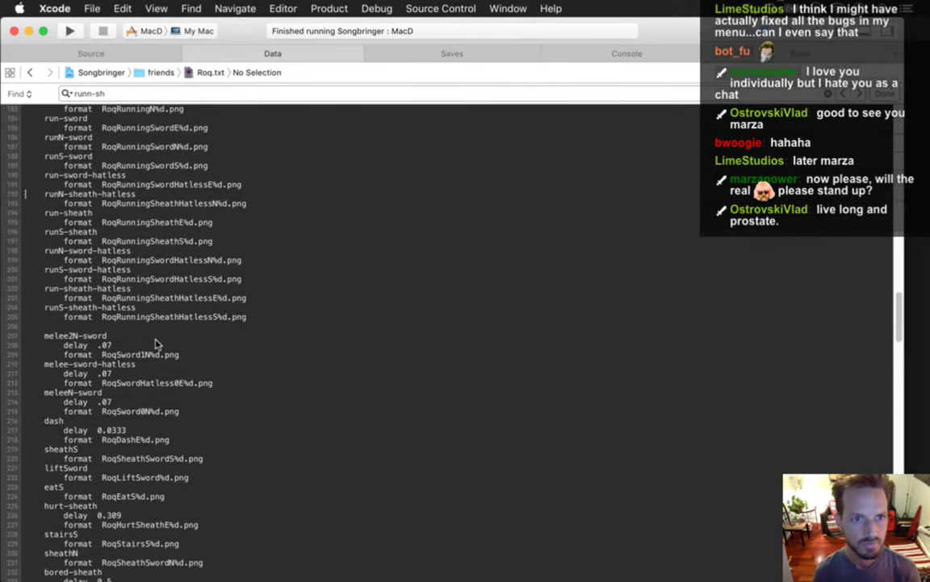
pyautogui.press('Down')
pyautogui.press('Down')
pyautogui.press('Down')
pyautogui.press('super+v')
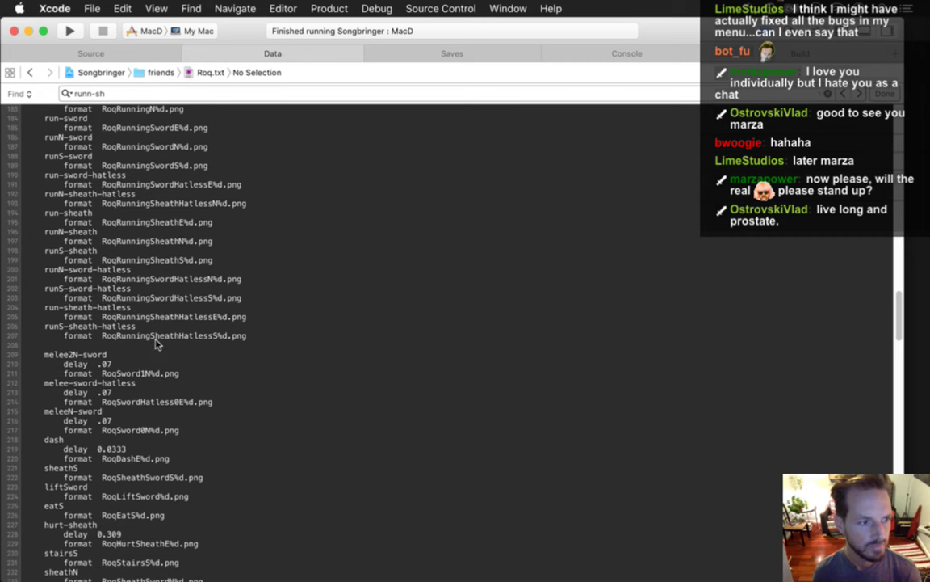
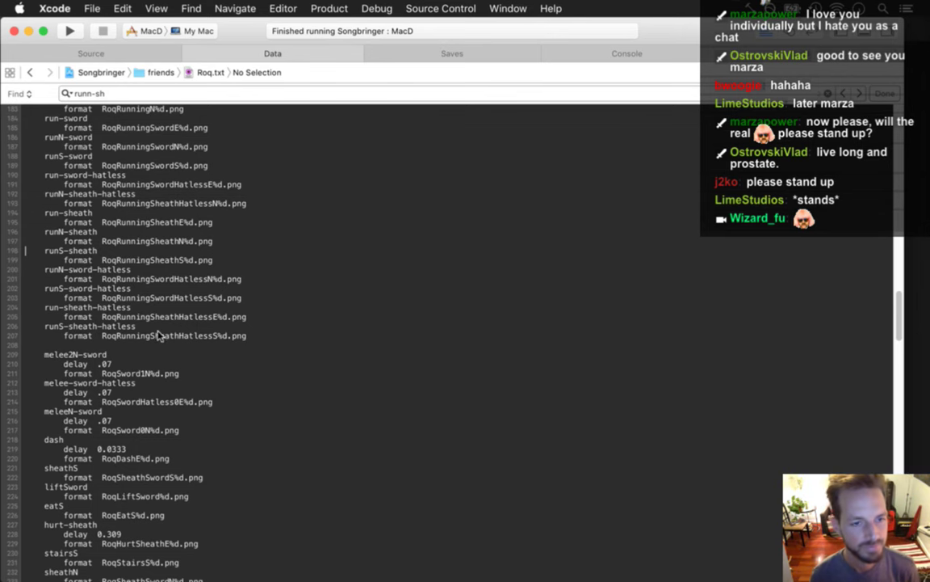
# Move the run-sheath, runN-sheath and runS-sheath entries together to directly below runN, above run-sword.
pyautogui.press('Up')
pyautogui.press('Up')
pyautogui.press('Up')
pyautogui.press('Up')
pyautogui.press('Up')
pyautogui.press('Up')
pyautogui.press('Up')
pyautogui.press('Up')
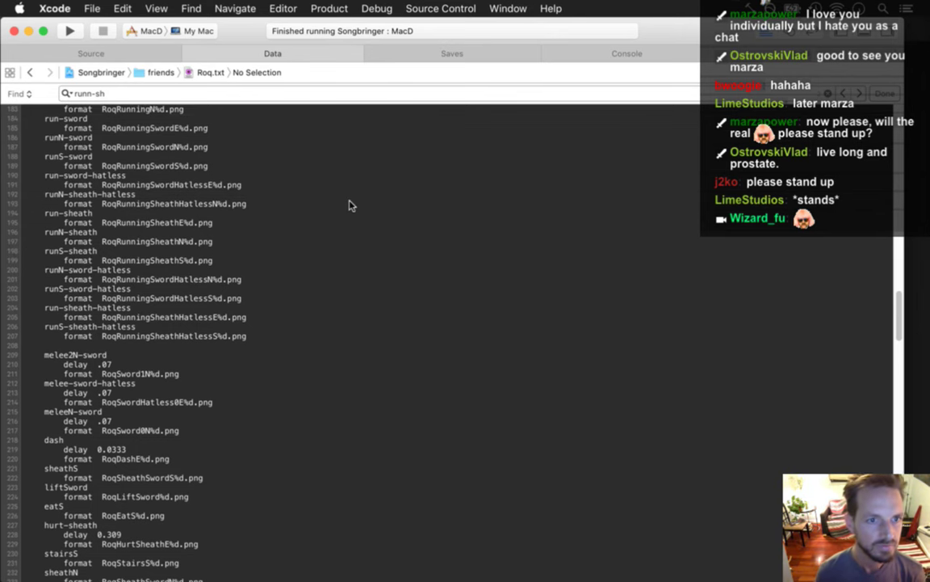
pyautogui.press('Down')
pyautogui.press('Down')
pyautogui.press('Down')
pyautogui.press('Down')
pyautogui.press('Down')
pyautogui.press('Down')
pyautogui.press('Down')
pyautogui.press('Down')
pyautogui.press('Down')
pyautogui.press('Down')
pyautogui.press('Up')
pyautogui.press('super+Left')
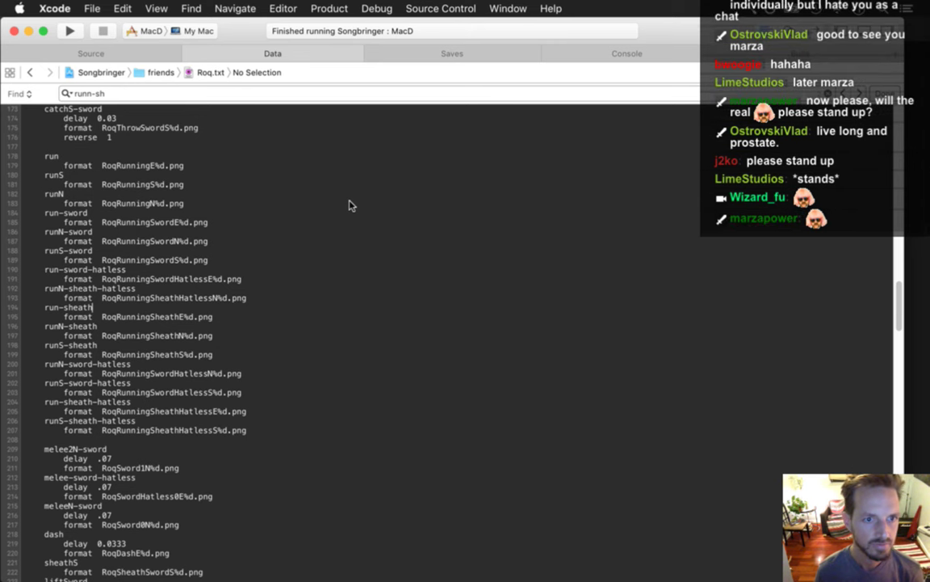
pyautogui.hotkey('shift', 'Down')
pyautogui.hotkey('shift', 'Down')
pyautogui.hotkey('shift', 'Down')
pyautogui.hotkey('shift', 'Down')
pyautogui.hotkey('shift', 'Down')
pyautogui.hotkey('shift', 'Down')
pyautogui.press('super+x')
pyautogui.press('Up')
pyautogui.press('Up')
pyautogui.press('Up')
pyautogui.press('Up')
pyautogui.press('Up')
pyautogui.press('Up')
pyautogui.press('Up')
pyautogui.press('Up')
pyautogui.press('Up')
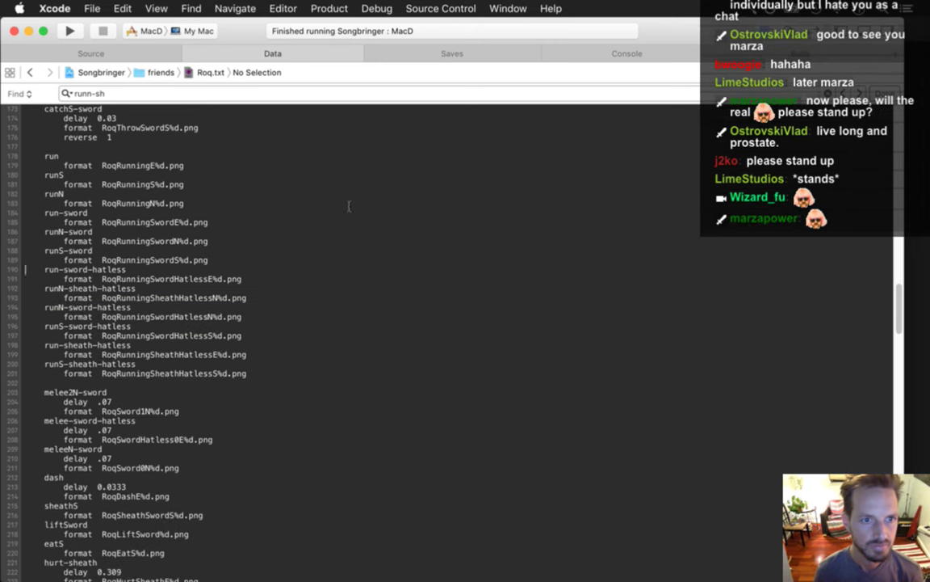
pyautogui.press('super+v')
# Move the runS-sword-hatless entry up to directly below run-sword-hatless, above runN-sheath-hatless.
pyautogui.press('Down')
pyautogui.press('Down')
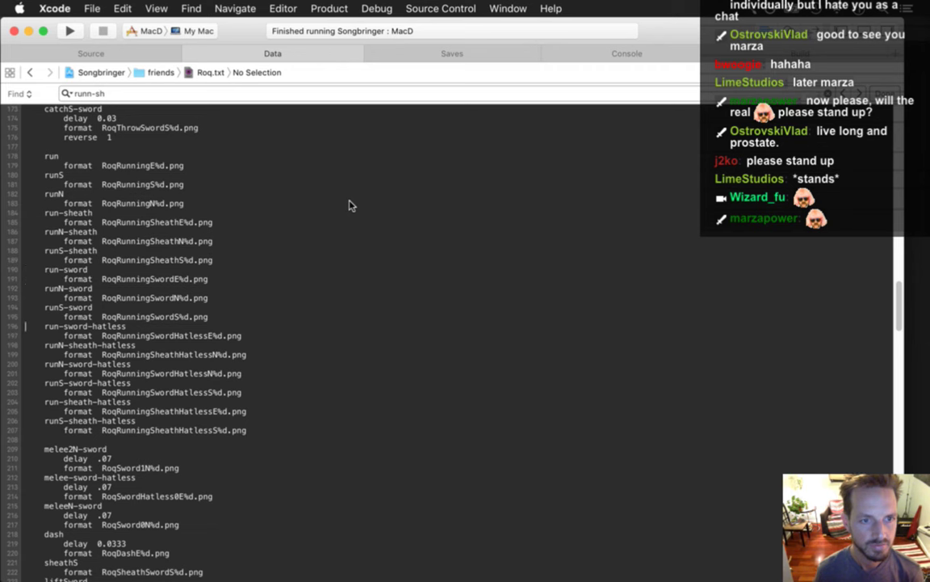
pyautogui.press('Down')
pyautogui.press('Down')
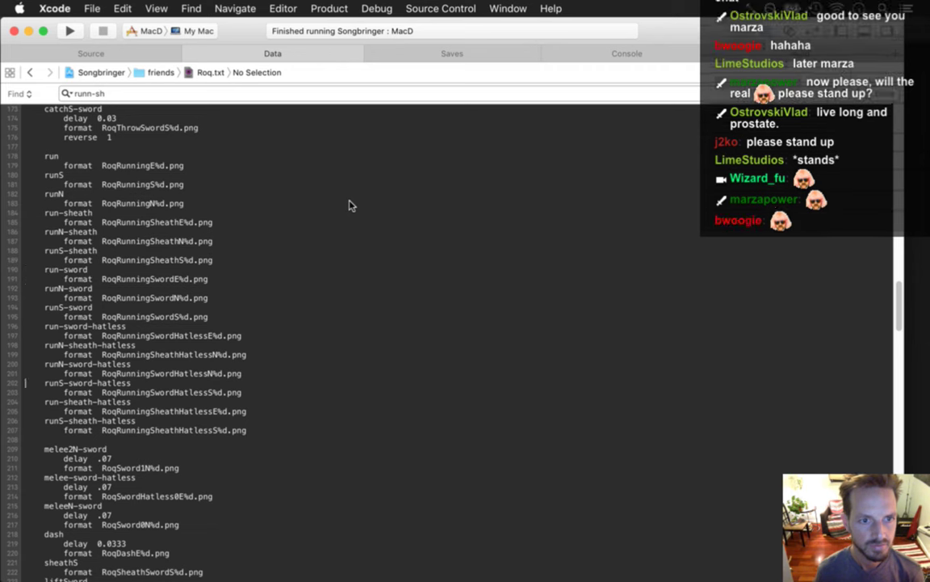
pyautogui.hotkey('shift', 'Down')
pyautogui.hotkey('shift', 'Down')
pyautogui.press('super+x')
pyautogui.press('Up')
pyautogui.press('Up')
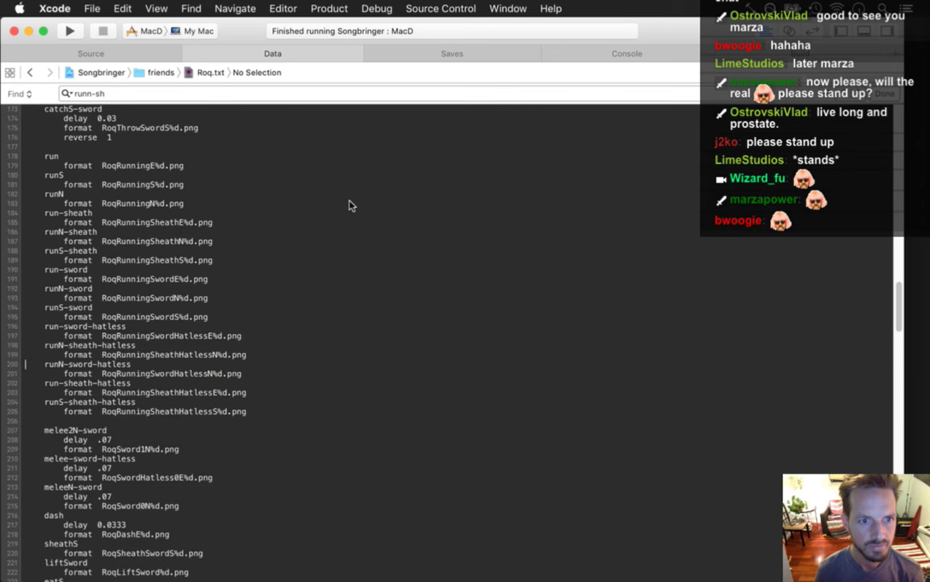
pyautogui.press('super+v')
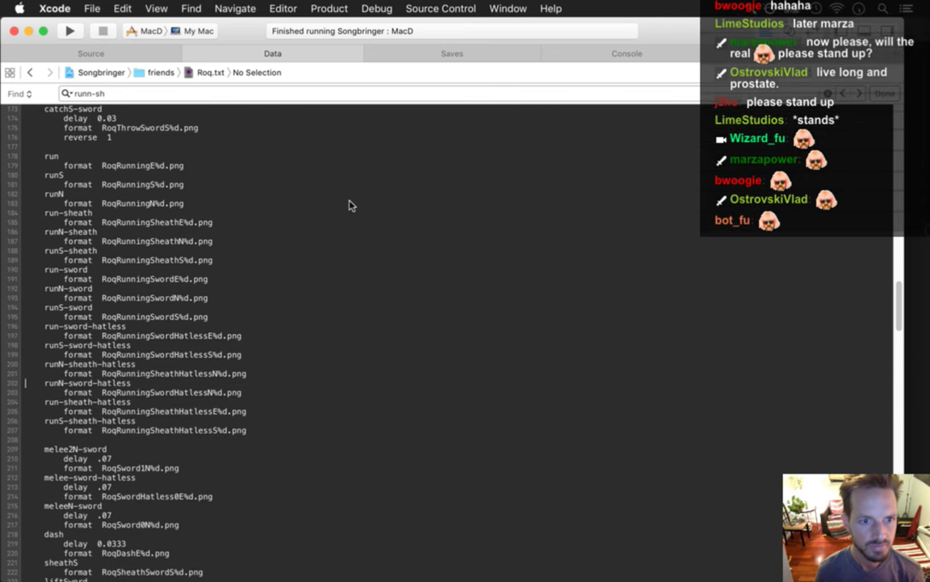
# Move the runN-sword-hatless entry up to between run-sword-hatless and runS-sword-hatless.
pyautogui.hotkey('shift', 'Down')
pyautogui.hotkey('shift', 'Down')
pyautogui.press('super+x')
pyautogui.press('Up')
pyautogui.press('Up')
pyautogui.press('Up')
pyautogui.press('super+v')
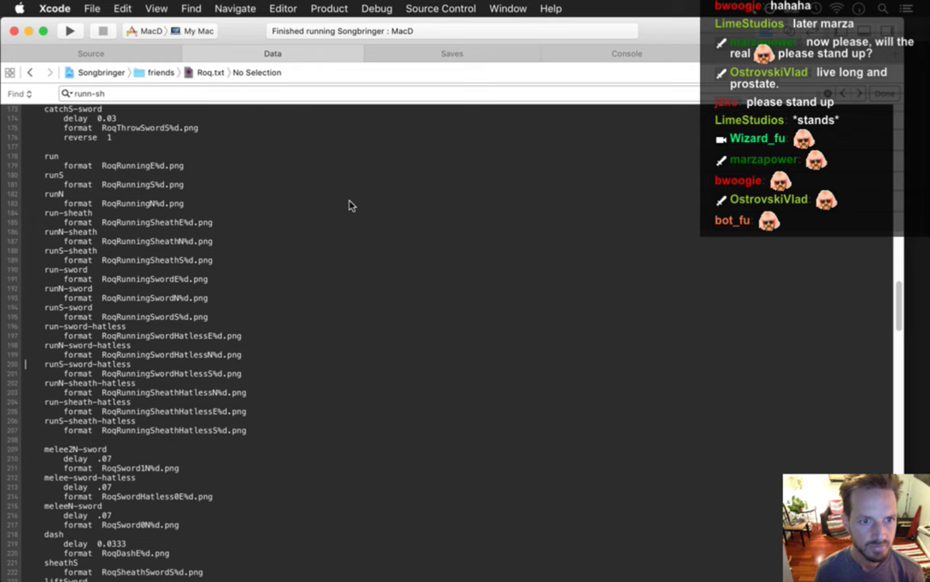
# Move the run-sheath-hatless entry up to directly above runN-sheath-hatless.
pyautogui.press('Down')
pyautogui.hotkey('shift', 'Down')
pyautogui.hotkey('shift', 'Down')
pyautogui.press('super+x')
pyautogui.press('super+v')
pyautogui.press('super+z')
pyautogui.press('Up')
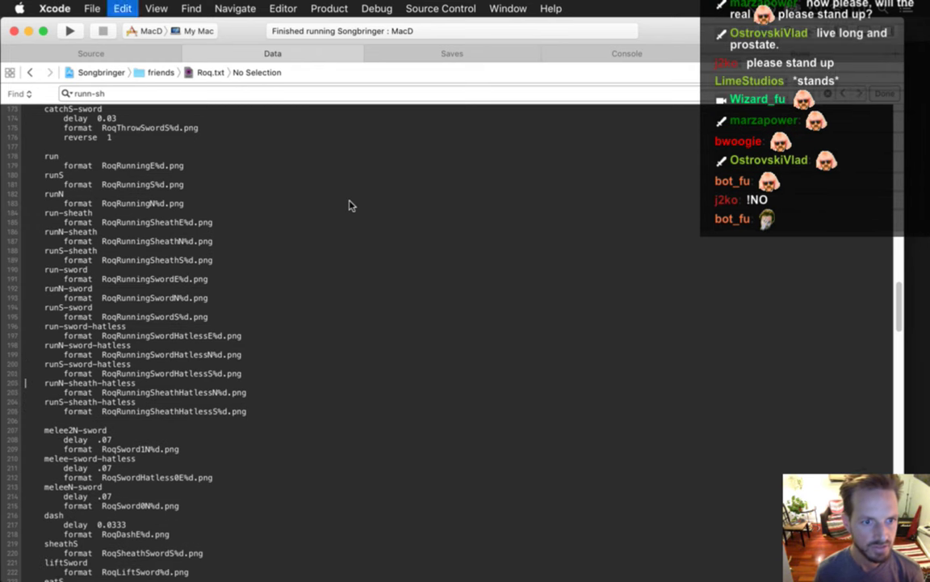
pyautogui.press('super+v')
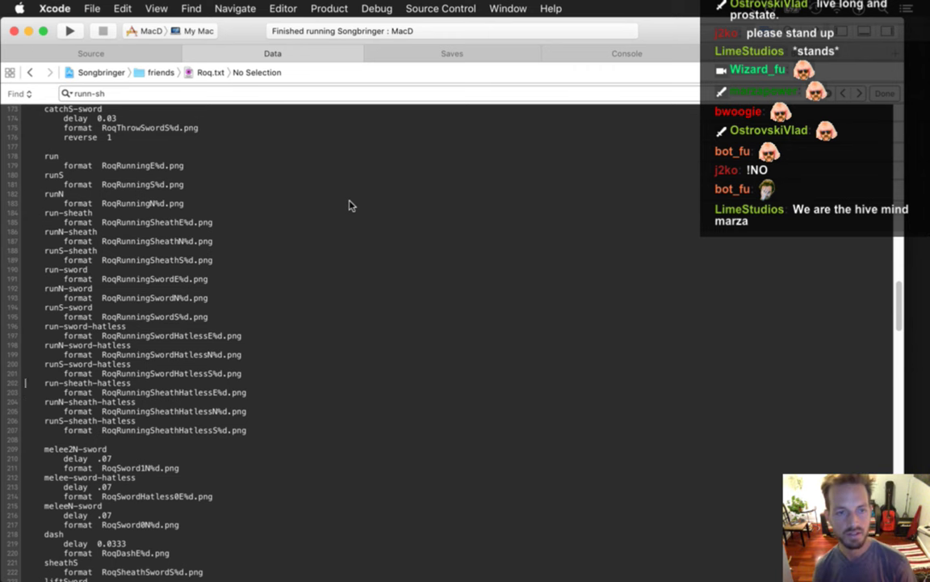
# Copy the run, runS and runN entries with their format lines and paste them directly below runS-sheath-hatless.
pyautogui.press('Up')
pyautogui.press('Up')
pyautogui.press('Up')
pyautogui.press('Up')
pyautogui.press('Up')
pyautogui.press('Up')
pyautogui.press('Up')
pyautogui.press('Up')
pyautogui.press('Up')
pyautogui.press('Up')
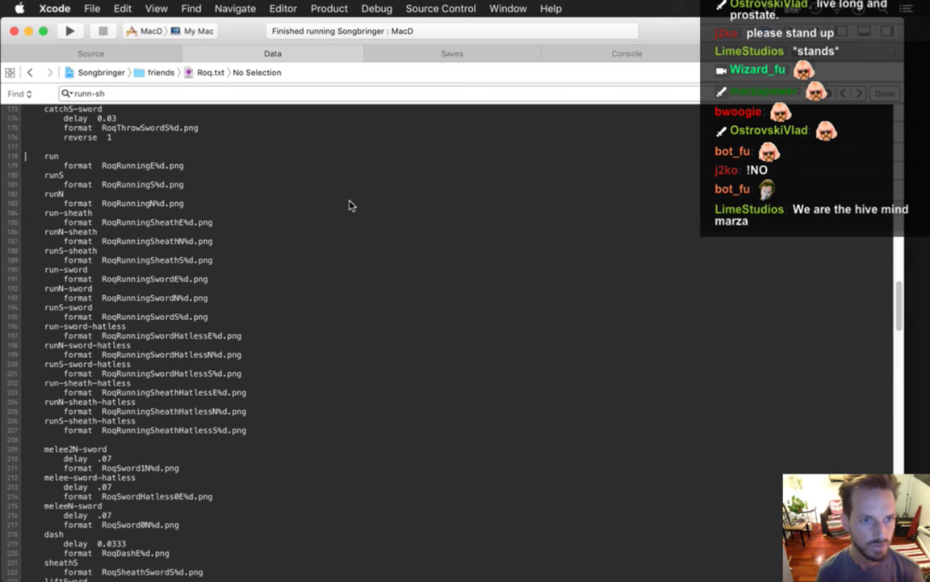
pyautogui.hotkey('shift', 'Down')
pyautogui.hotkey('shift', 'Down')
pyautogui.hotkey('shift', 'Down')
pyautogui.hotkey('shift', 'Down')
pyautogui.hotkey('shift', 'Down')
pyautogui.hotkey('shift', 'Down')
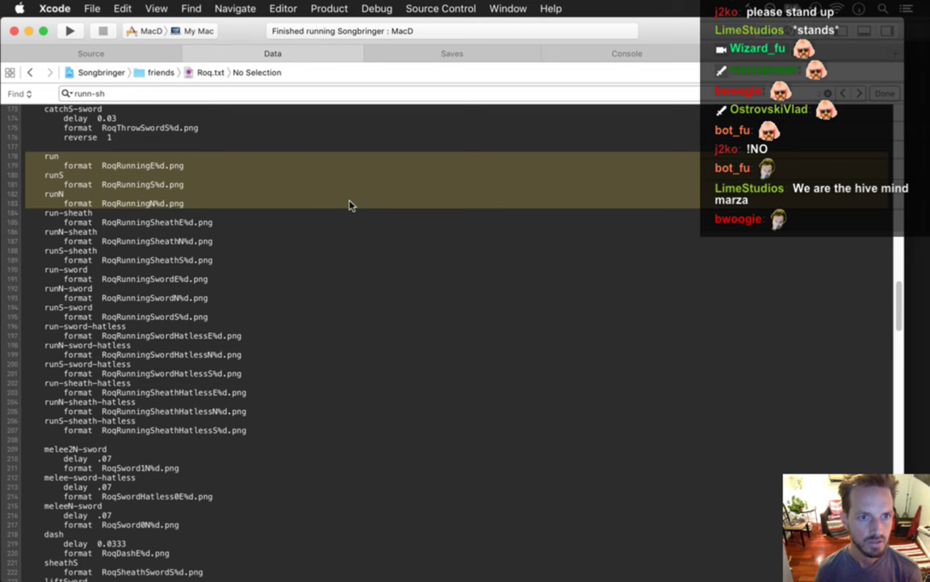
pyautogui.press('Right')
pyautogui.press('Down')
pyautogui.press('Down')
pyautogui.press('Down')
pyautogui.press('Down')
pyautogui.press('Down')
pyautogui.press('Down')
pyautogui.press('Down')
pyautogui.press('Down')
pyautogui.press('Down')
pyautogui.press('Down')
pyautogui.press('Down')
pyautogui.press('Down')
pyautogui.press('super+v')
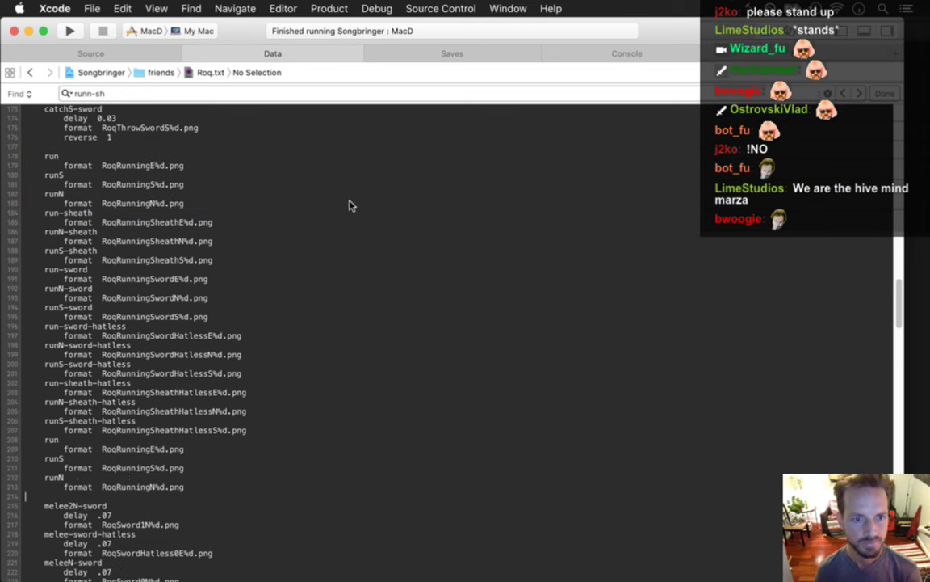
# Rename the three pasted run entries as run-shirt, runS-shirt and runN-shirt.
pyautogui.press('Left')
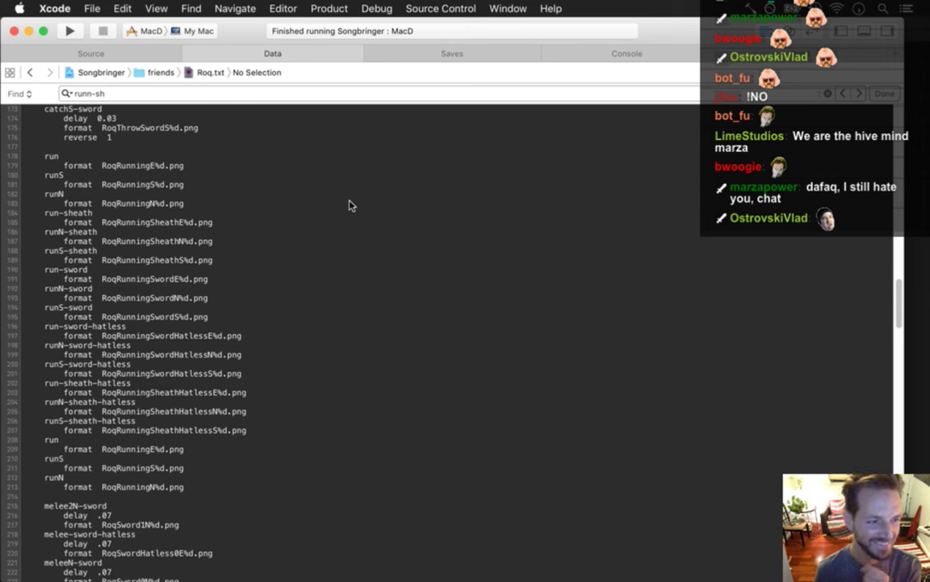
pyautogui.write('-shirt')
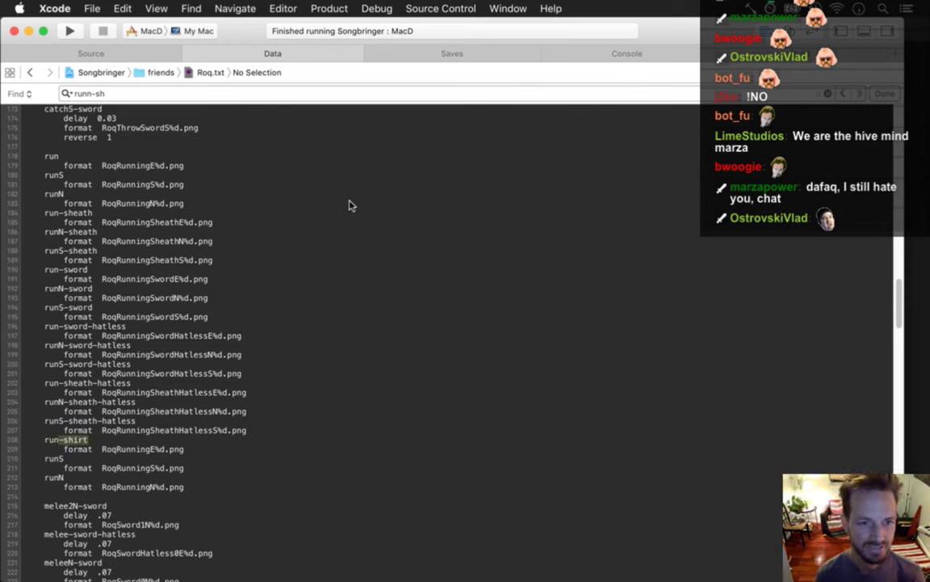
pyautogui.press('Down')
pyautogui.press('Down')
pyautogui.write('-shirt')
pyautogui.press('Down')
pyautogui.press('Down')
pyautogui.write('-shirt')
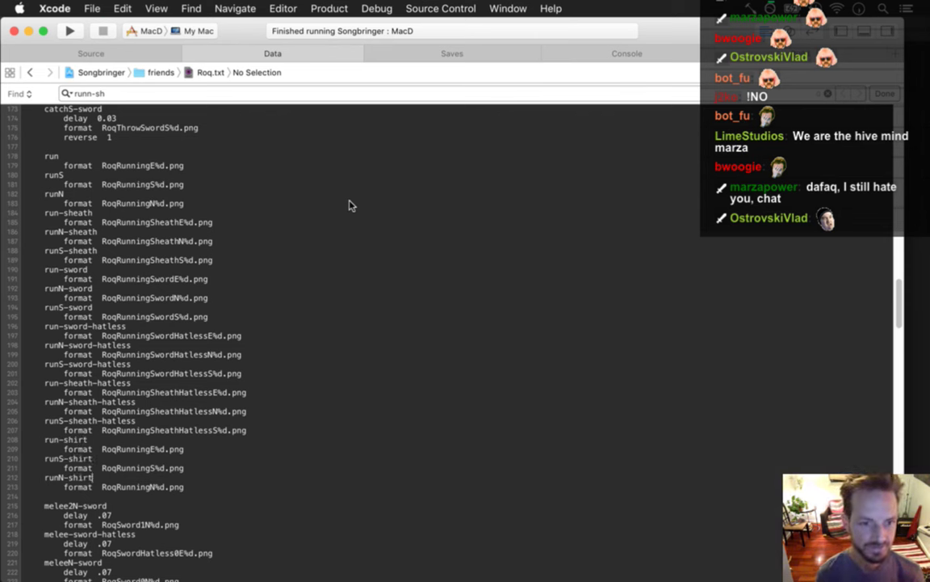
# Set the shirt entries' formats to RoqRunningShirtE%d.png for run-shirt, RoqRunningShirtS%d.png for runS-shirt and RoqRunningShirtN%d.png for runN-shirt.
pyautogui.press('Up')
pyautogui.press('Up')
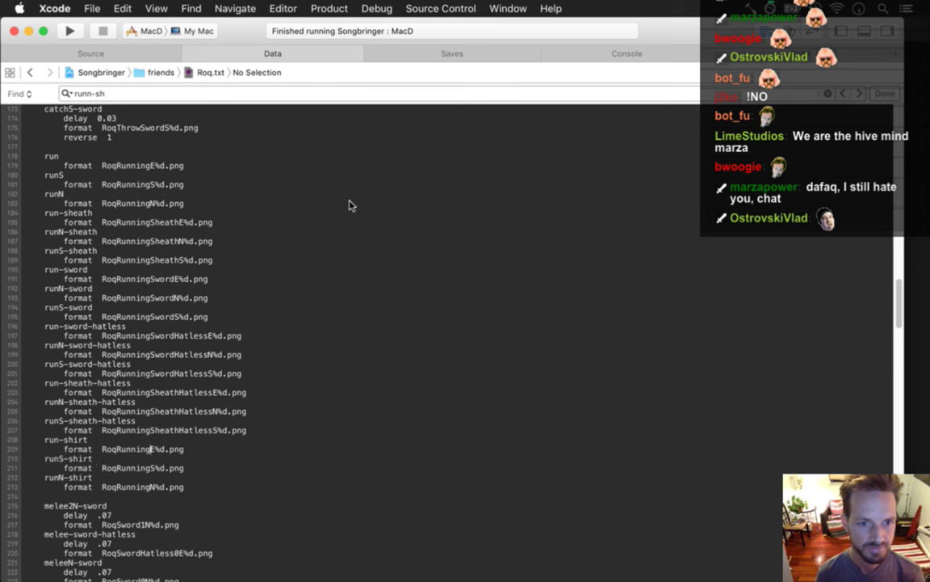
pyautogui.write('hir')
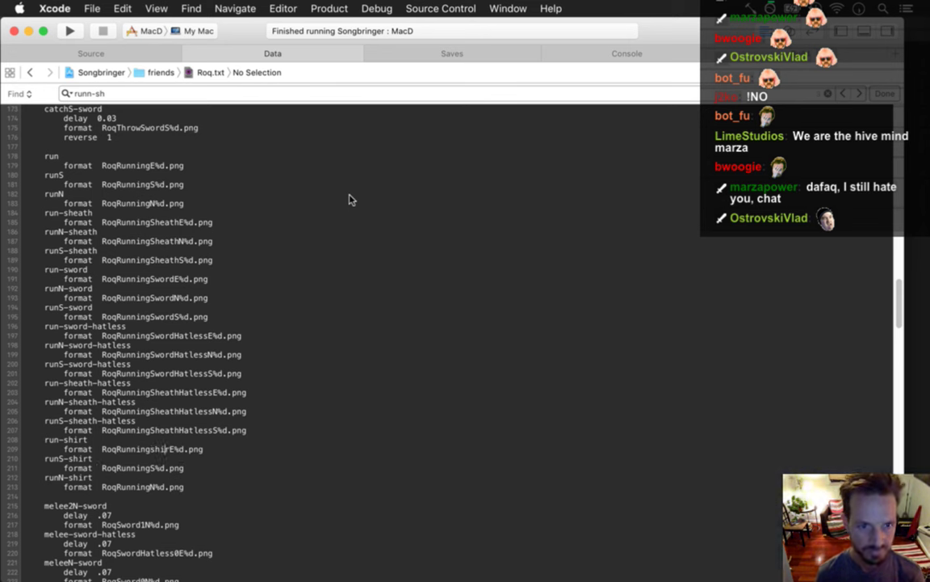
pyautogui.write('S')
pyautogui.press('Right')
pyautogui.press('Right')
pyautogui.press('Right')
pyautogui.write('t')
pyautogui.press('Down')
pyautogui.press('Down')
pyautogui.press('Left')
pyautogui.press('Left')
pyautogui.press('Left')
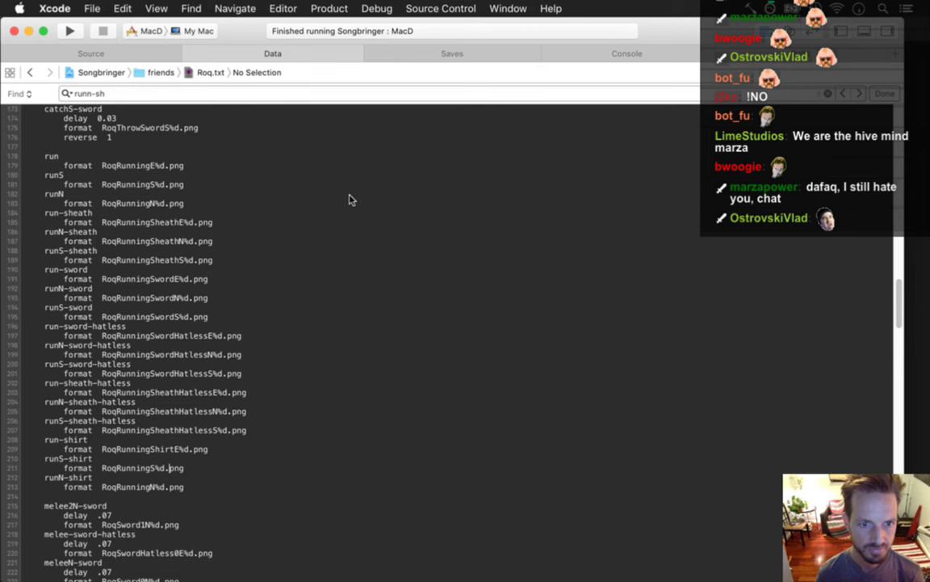
pyautogui.write('Shirt')
pyautogui.press('Down')
pyautogui.press('Down')
pyautogui.press('Left')
pyautogui.press('Left')
pyautogui.press('Left')
pyautogui.press('Left')
pyautogui.press('Left')
pyautogui.press('BackSpace')
pyautogui.press('BackSpace')
pyautogui.write('irt')
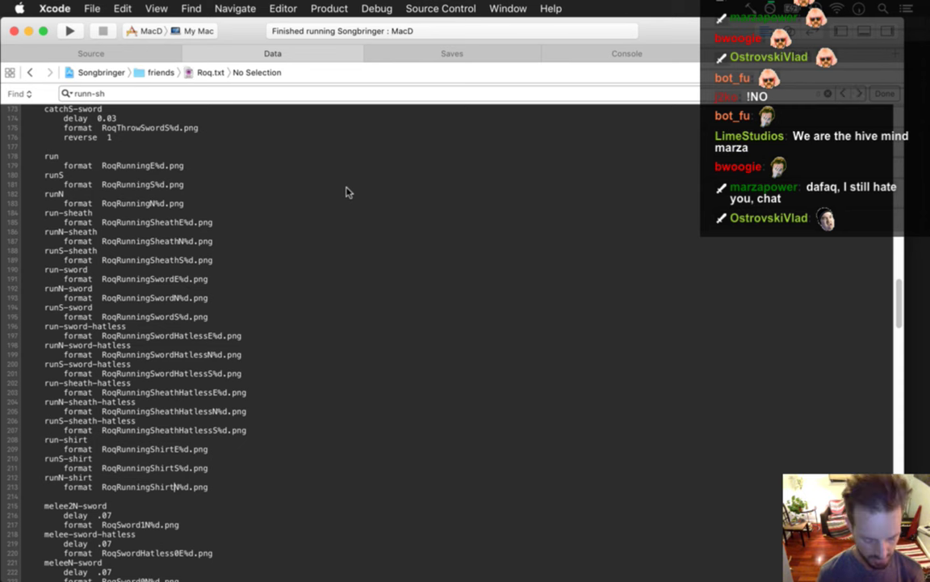
# Build the Songbringer project and close the find bar in Roq.txt.
pyautogui.press('super+b')
pyautogui.click(276, 214)
pyautogui.press('super+0')
pyautogui.press('super+0')
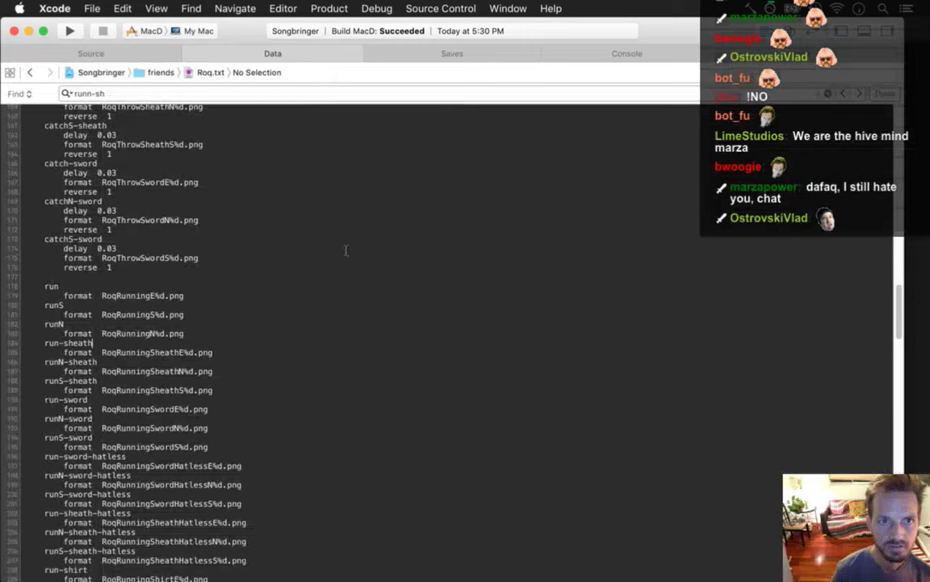
pyautogui.press('Escape')
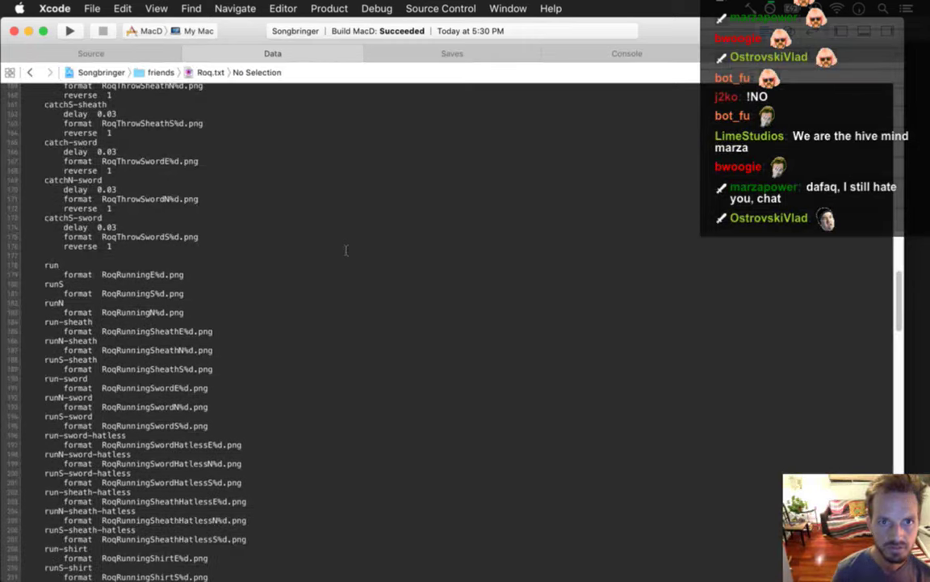
# Open Saves.txt and go to the sword entry in the save's items list.
pyautogui.click(453, 56)
pyautogui.click(149, 470)
pyautogui.press('Down')
pyautogui.press('Down')
pyautogui.press('Down')
pyautogui.press('Down')
pyautogui.scroll(-3, 149, 470)
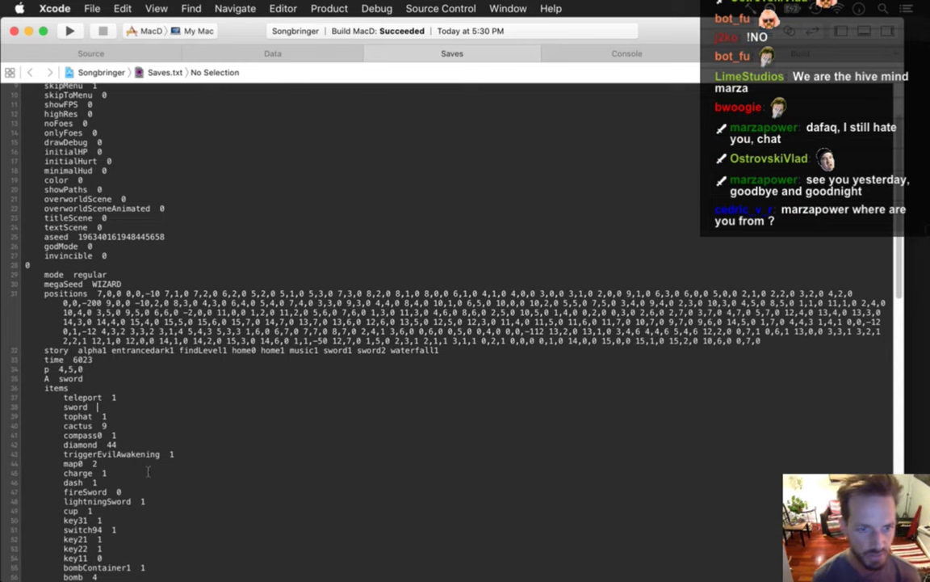
# Search the whole project for "-sheath" and open the match in RenderSystem.cpp's setSkin function.
pyautogui.click(116, 53)
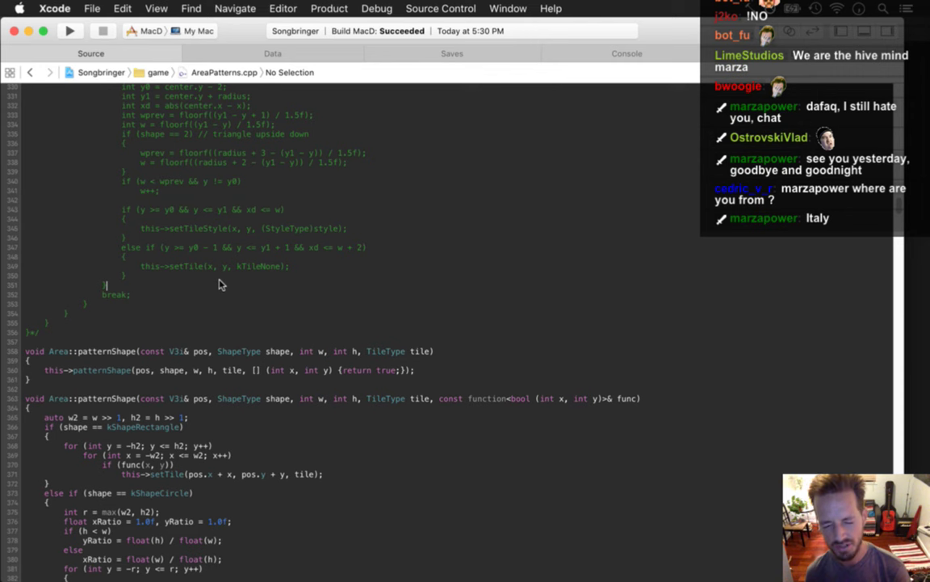
pyautogui.press('super+shift+f')
pyautogui.write('-sheath')
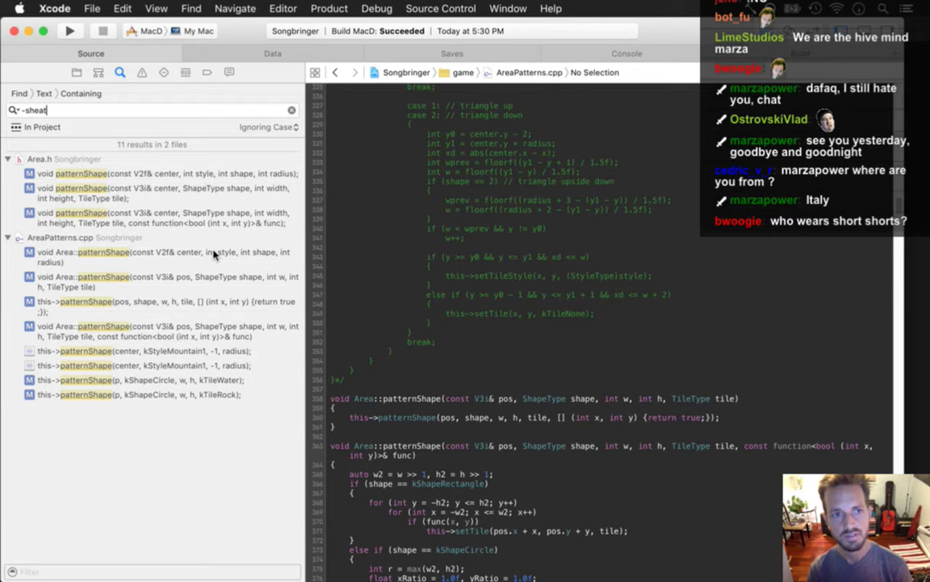
pyautogui.press('Return')
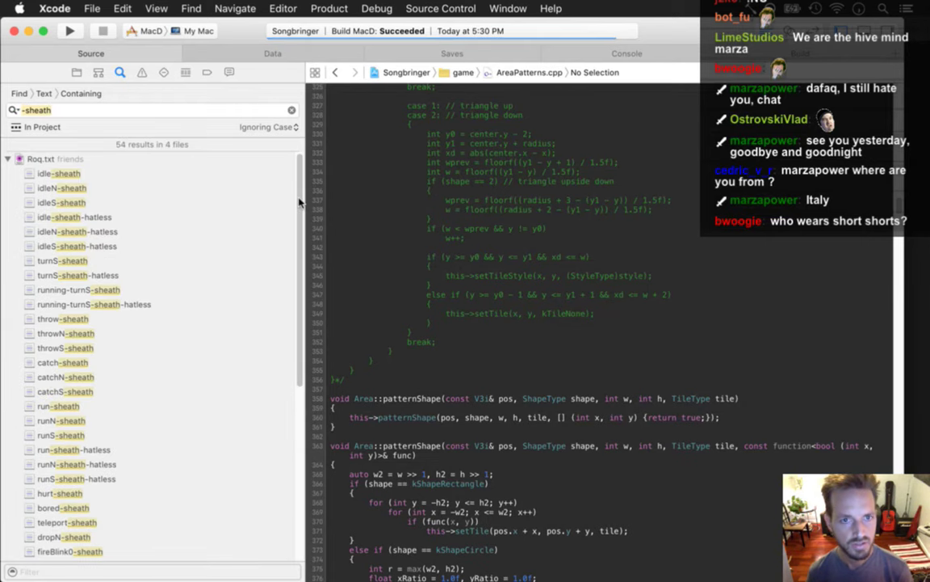
pyautogui.scroll(-15, 265, 534)
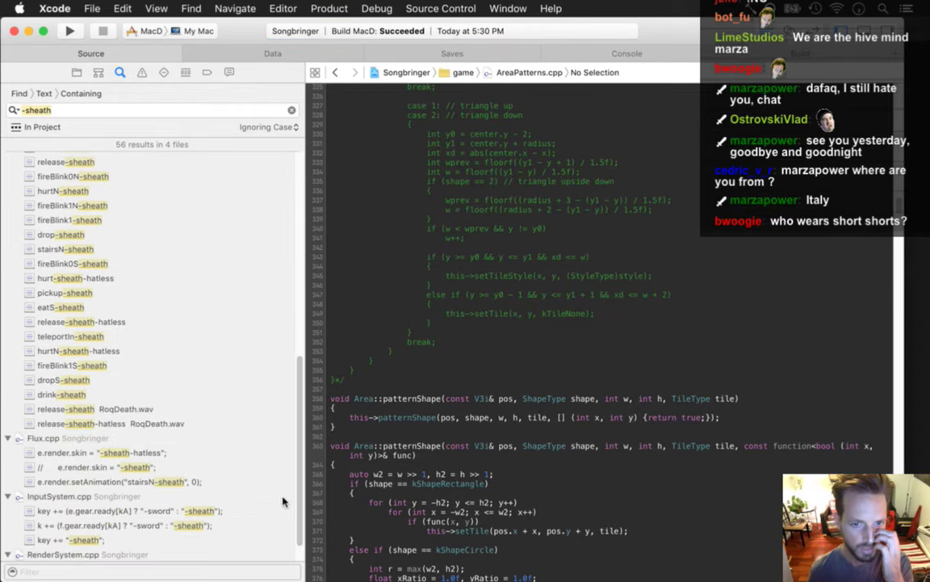
pyautogui.scroll(-2, 267, 501)
pyautogui.click(242, 541)
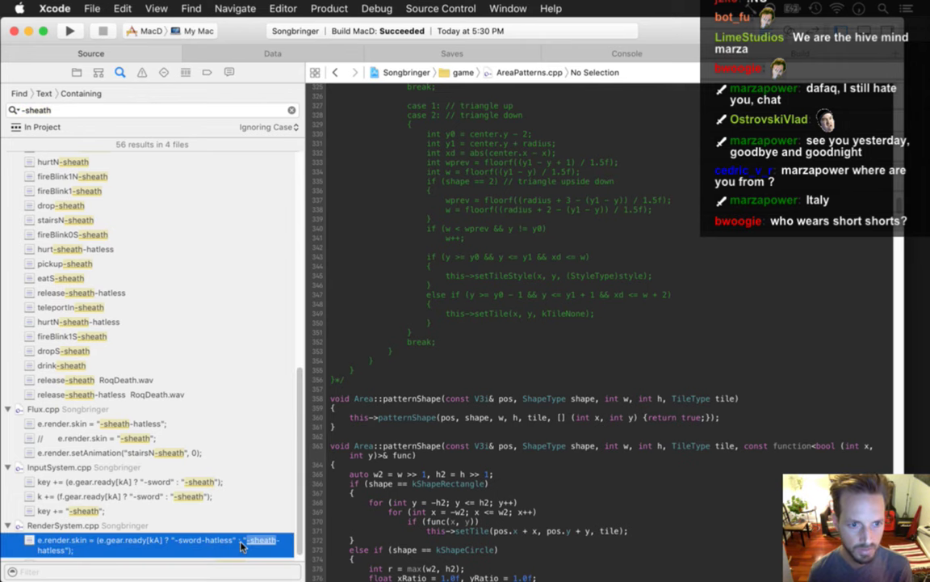
pyautogui.click(589, 376)
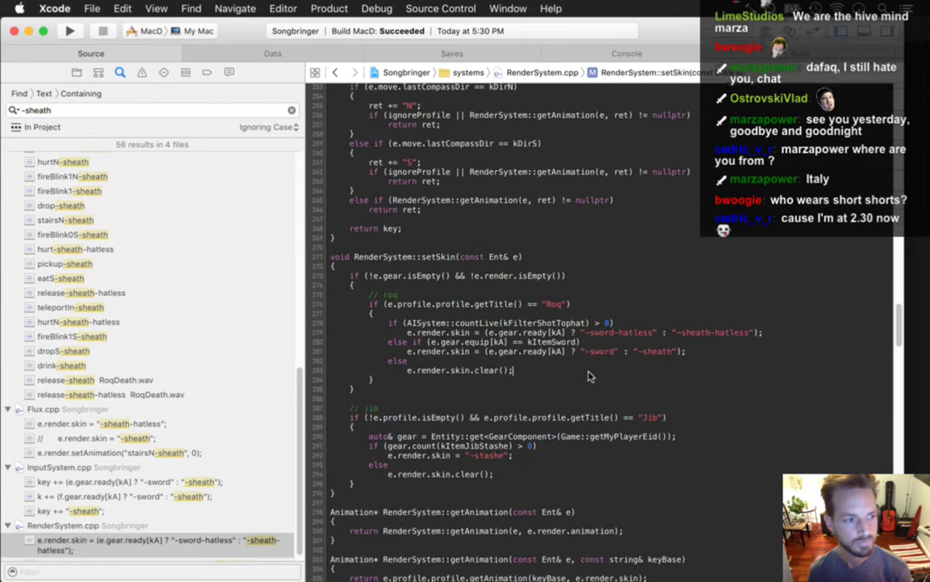
# Hide the search results and place the insertion point at the end of Roq's "-sword" / "-sheath" skin assignment in setSkin.
pyautogui.press('super+0')
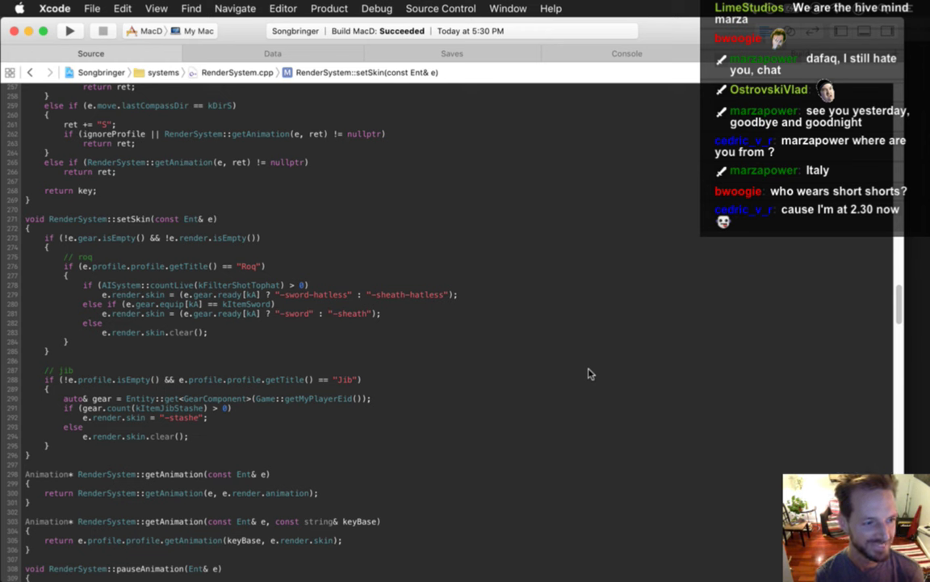
pyautogui.press('Up')
pyautogui.press('Up')
pyautogui.press('Up')
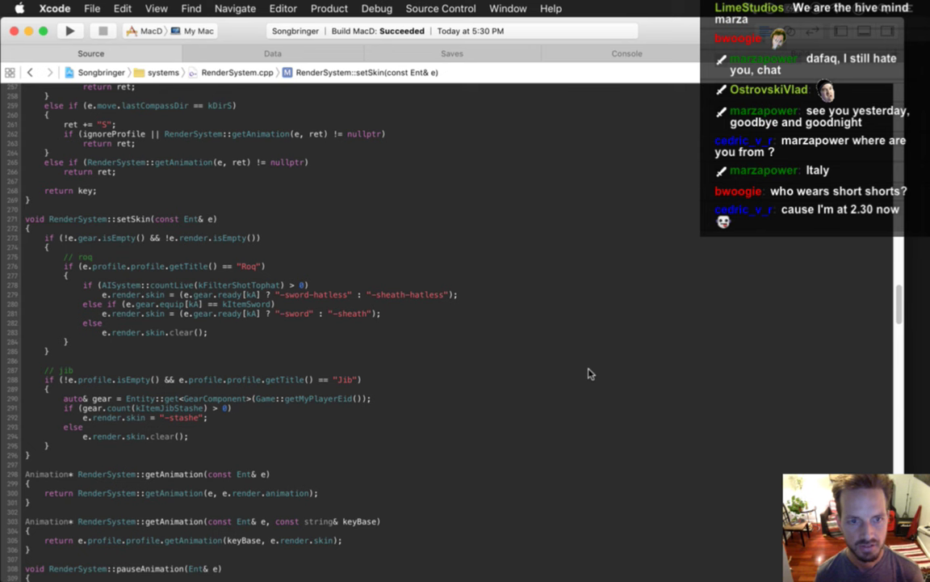
pyautogui.press('super+Right')
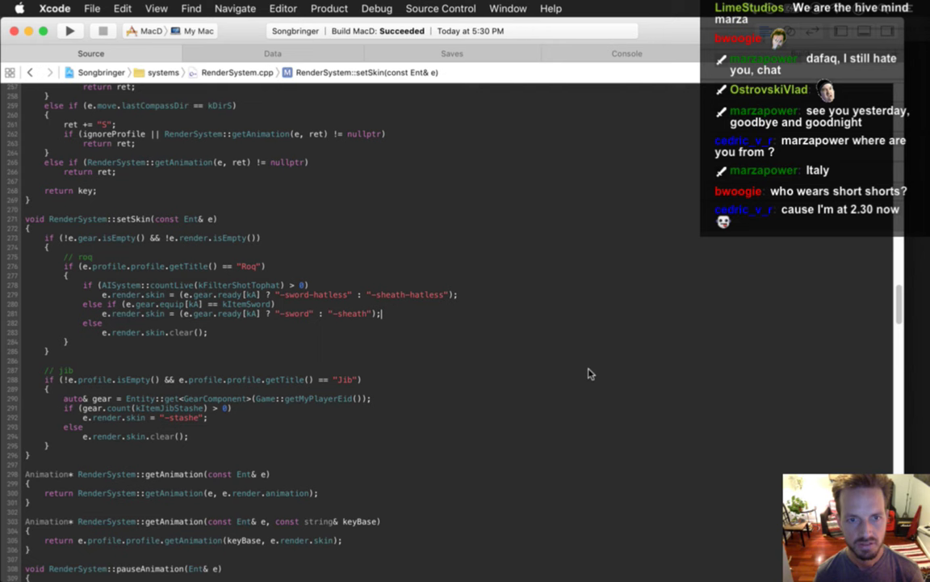